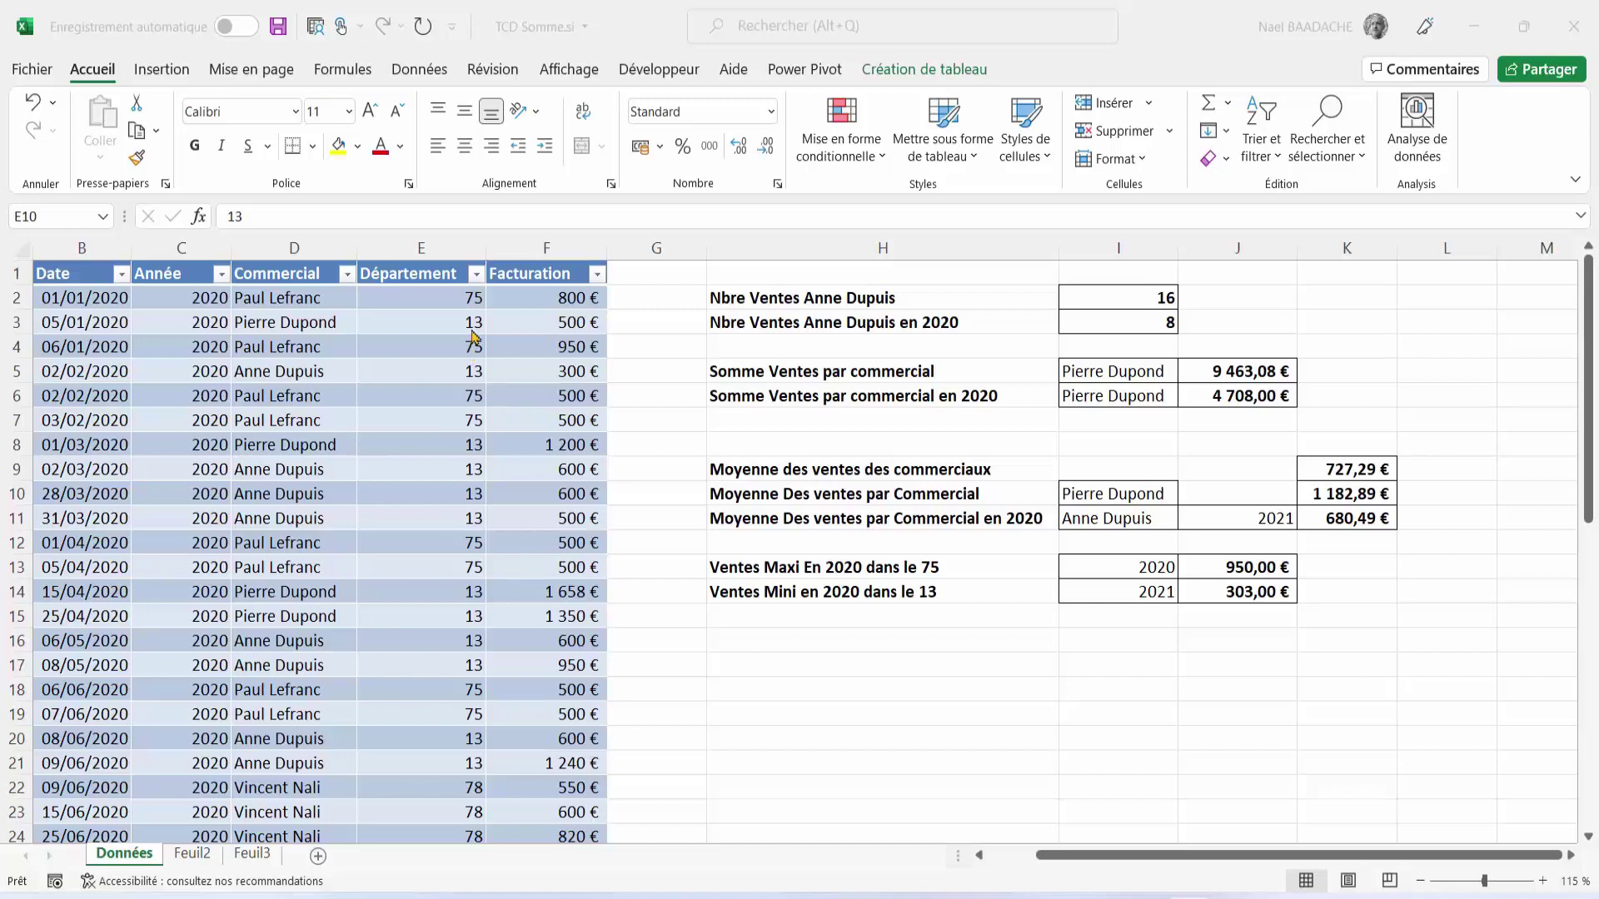
Step: Inspect the Département filter and the salesperson choice, then select the names in D2:D9
left_click(476, 274)
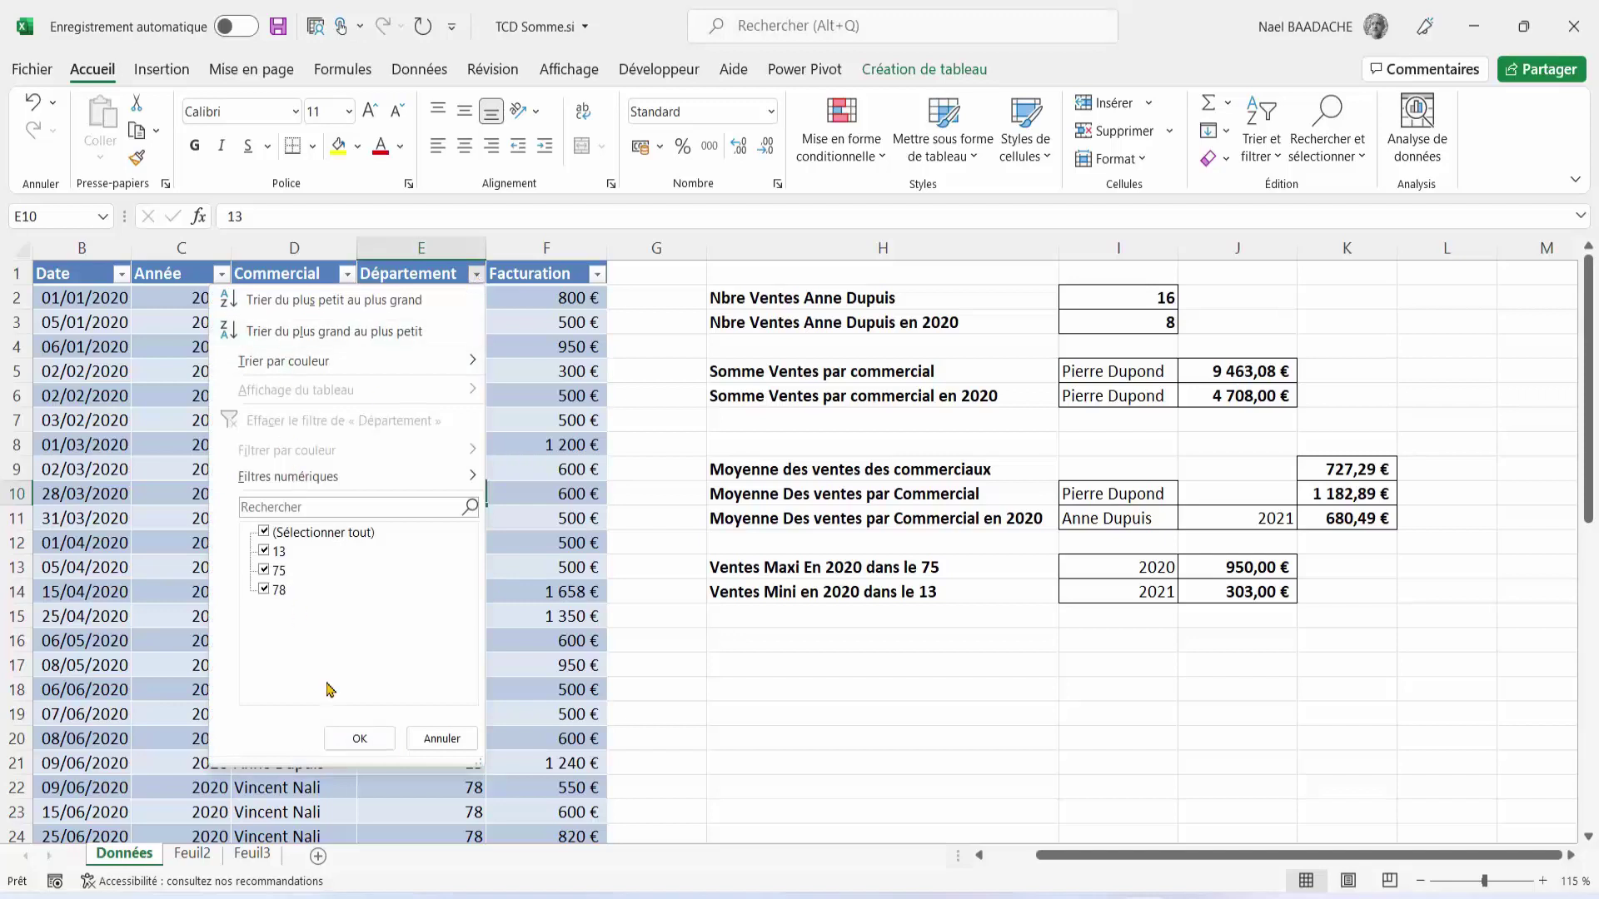
left_click(360, 739)
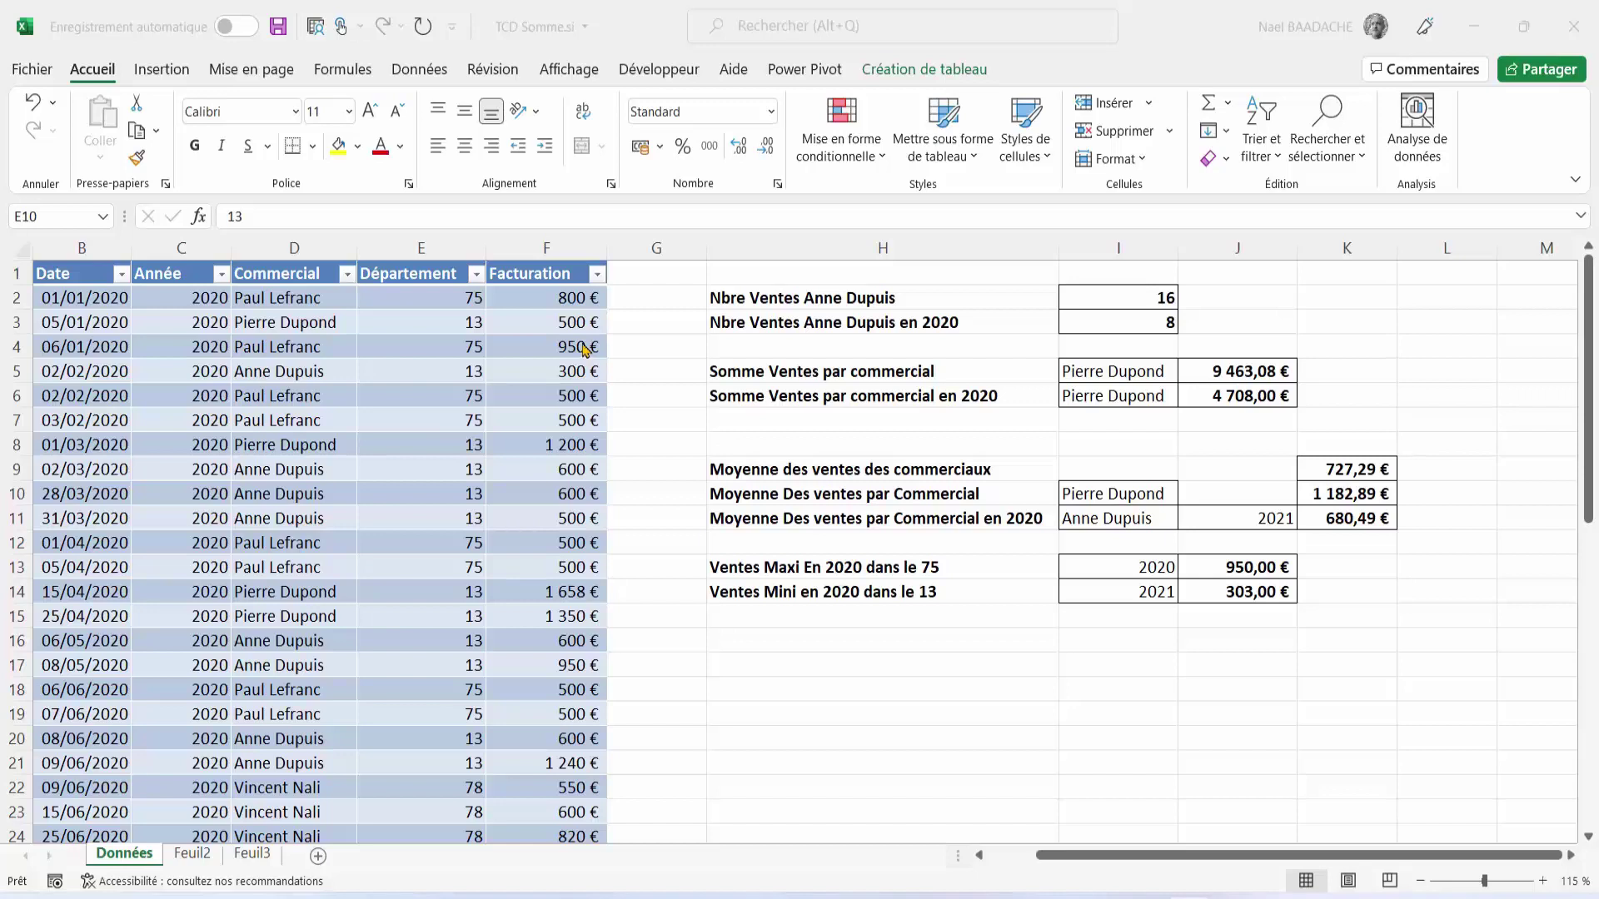
key("F2")
left_click(1133, 370)
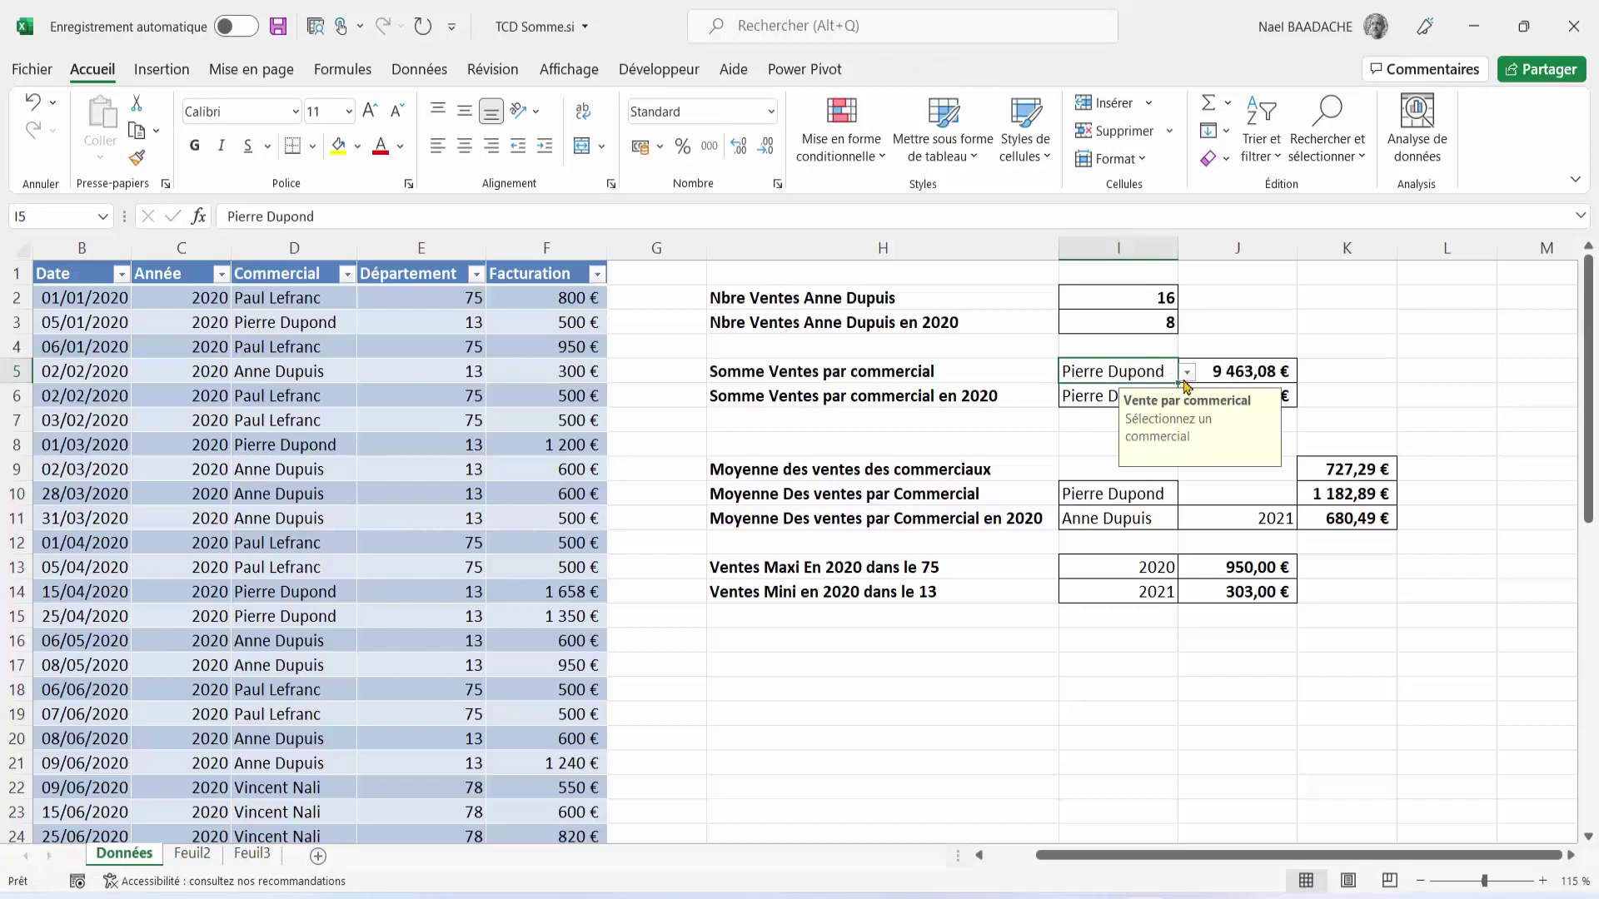
left_click(1187, 373)
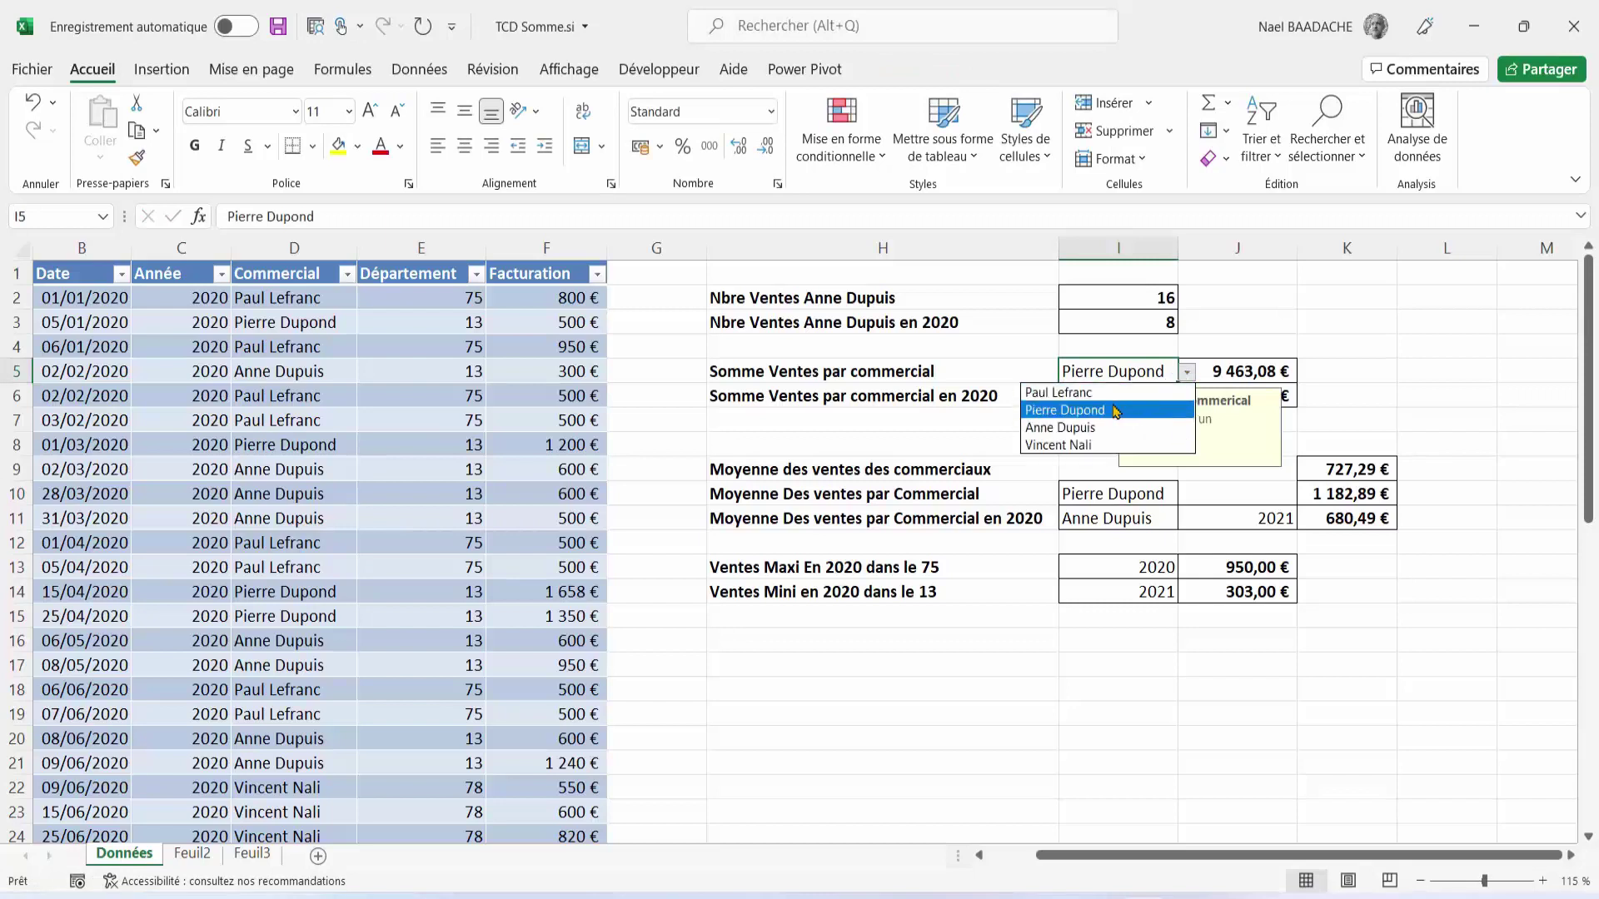
left_click(281, 356)
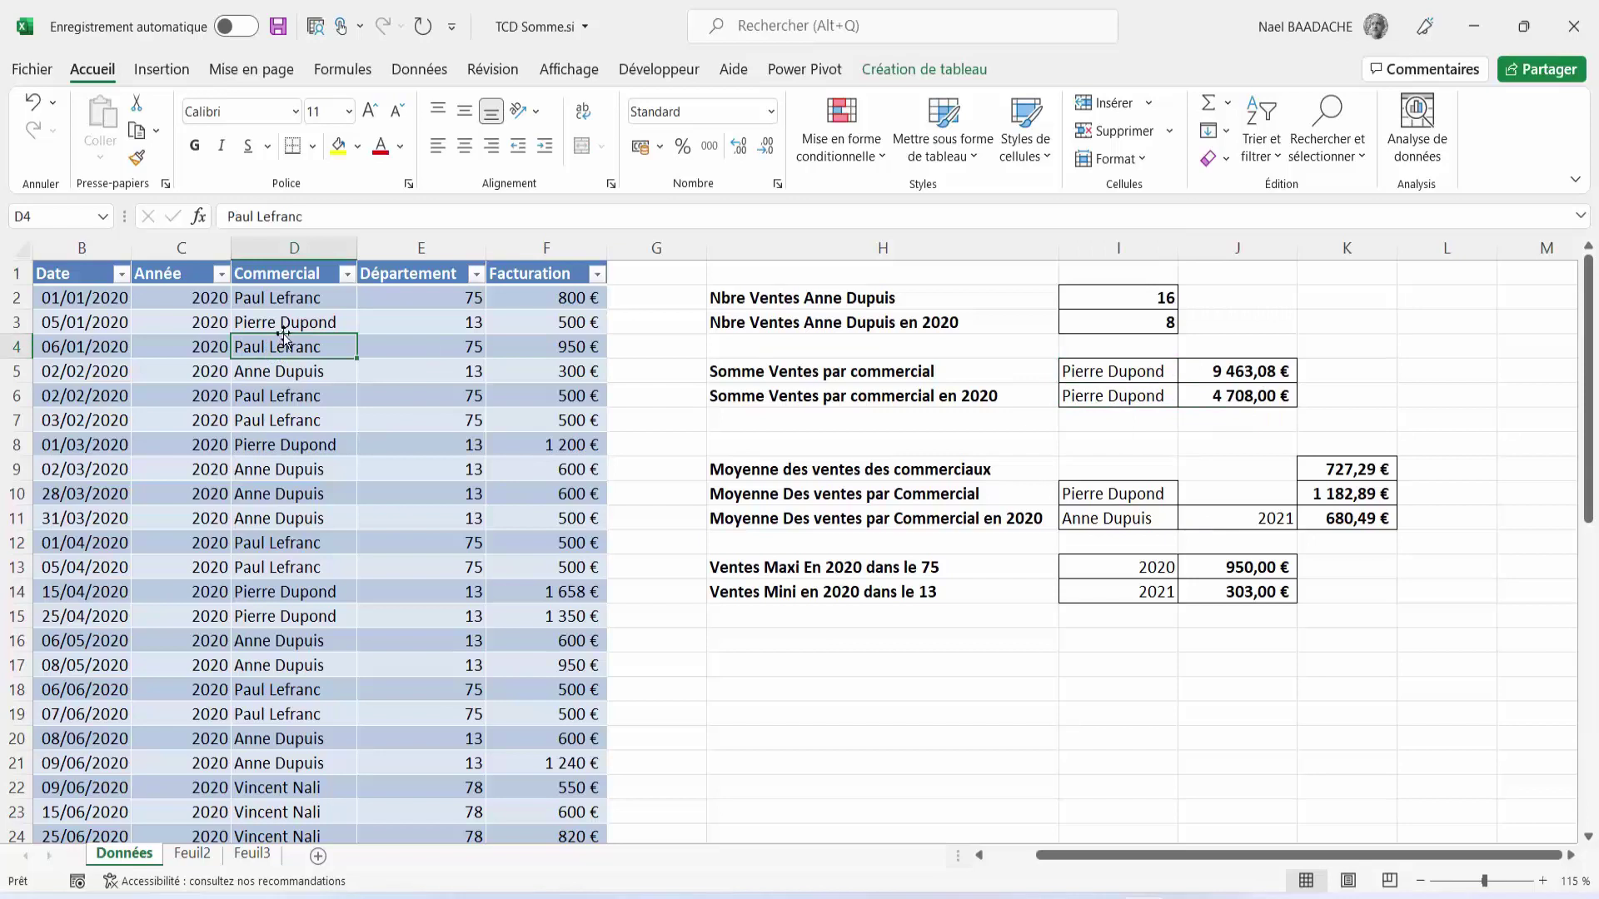
left_click_drag(281, 298, 270, 451)
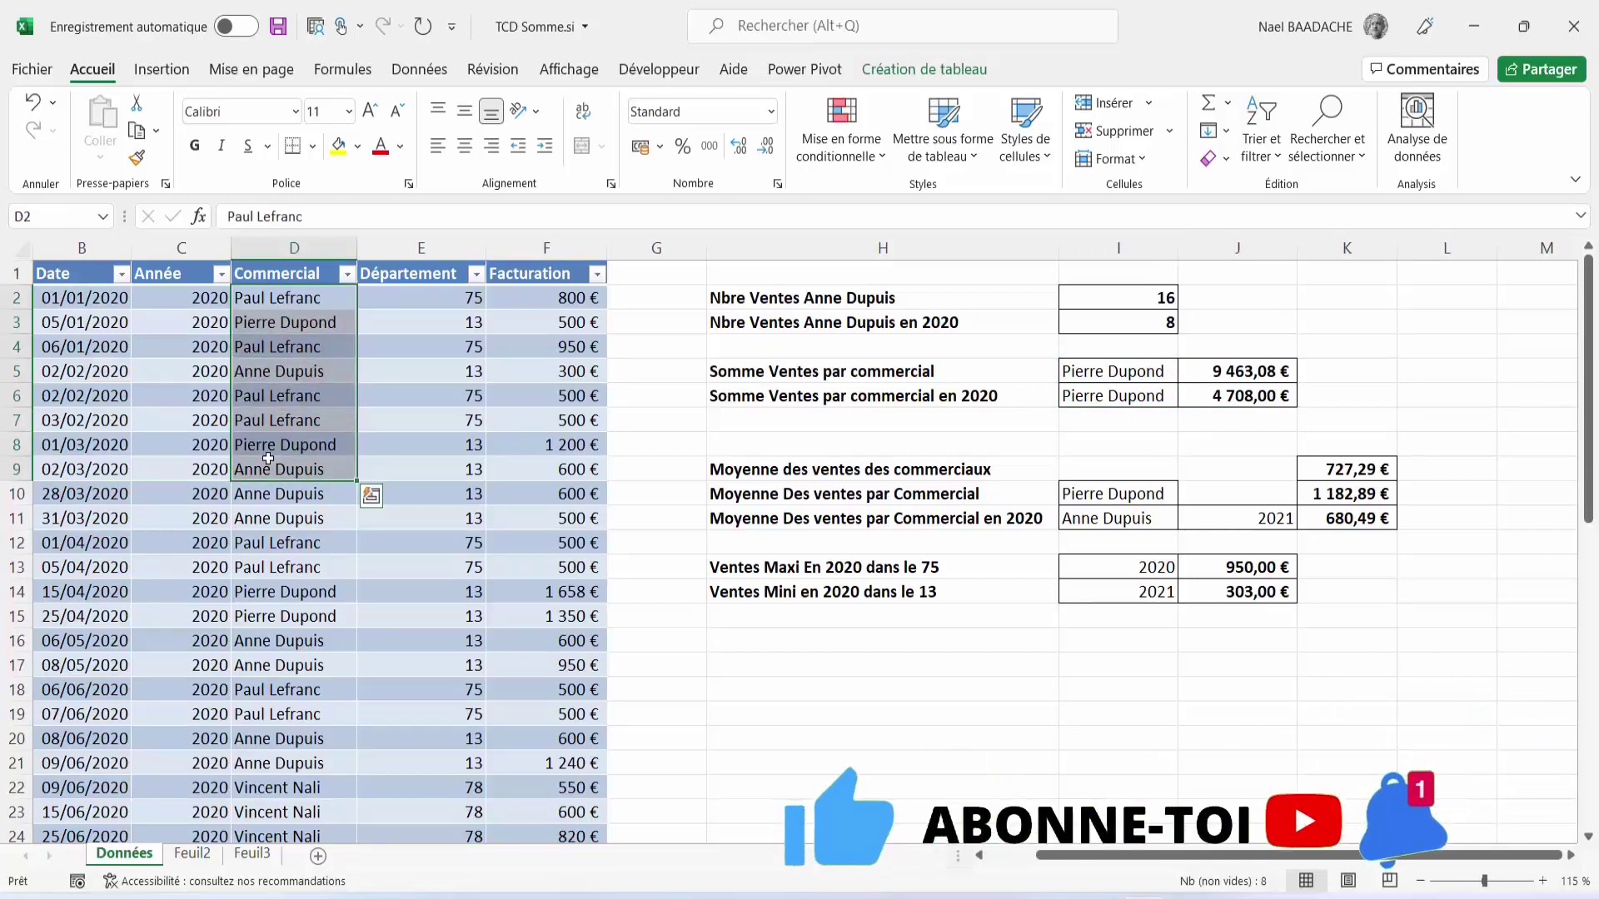
Step: Check the first empty row below the data, then review the formulas in I2, I3, J5 and J6
scroll(269, 451, "down", 13)
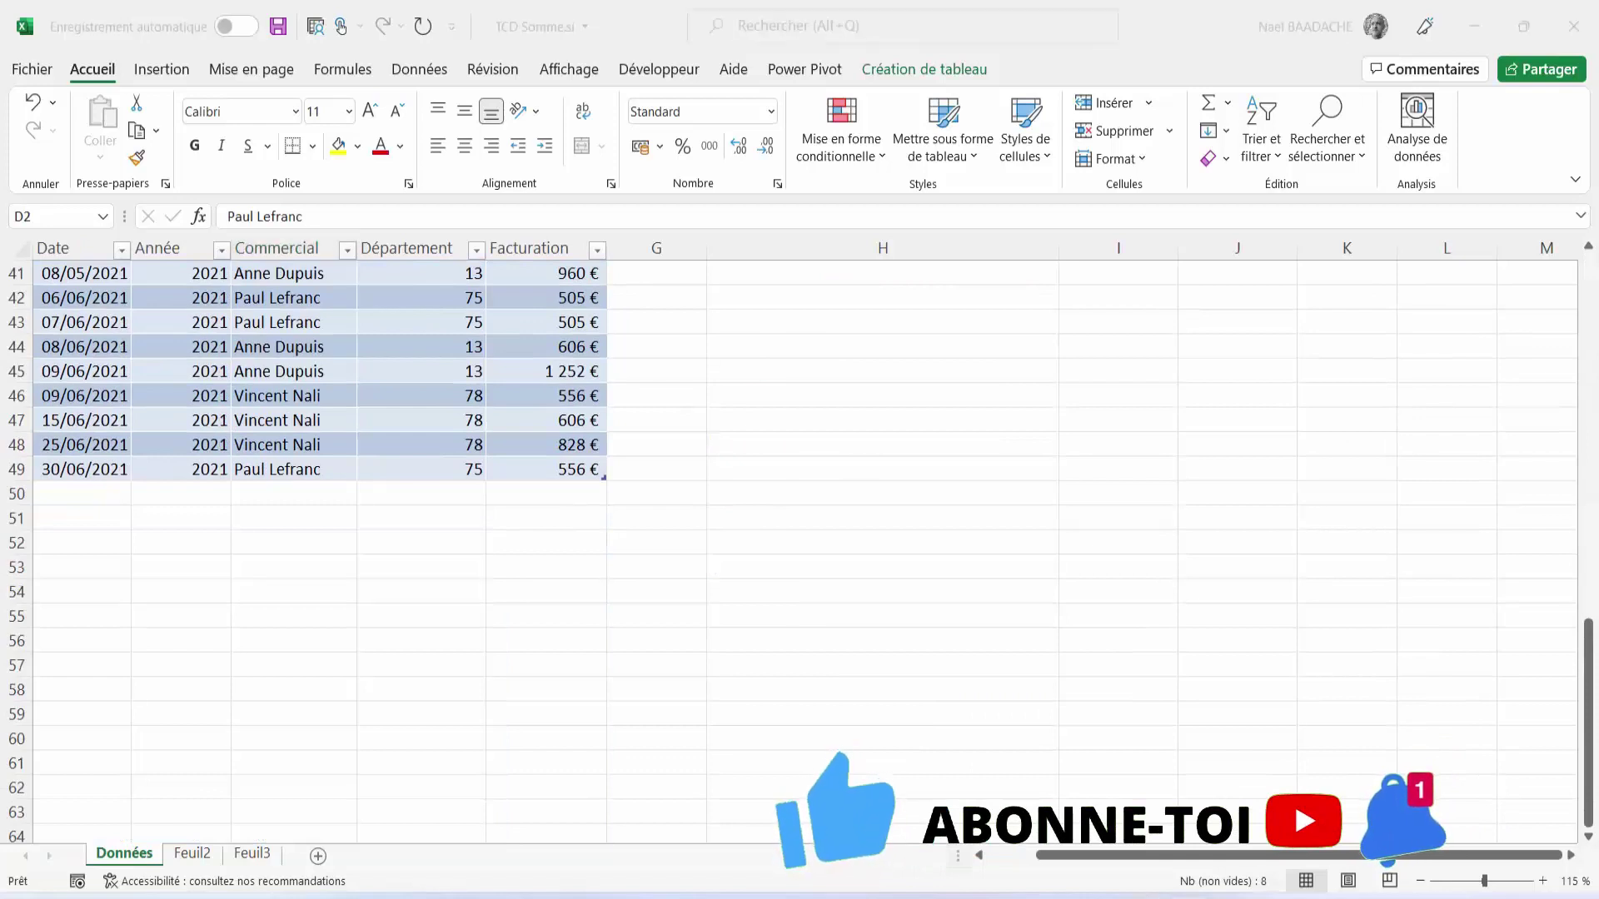
left_click(130, 493)
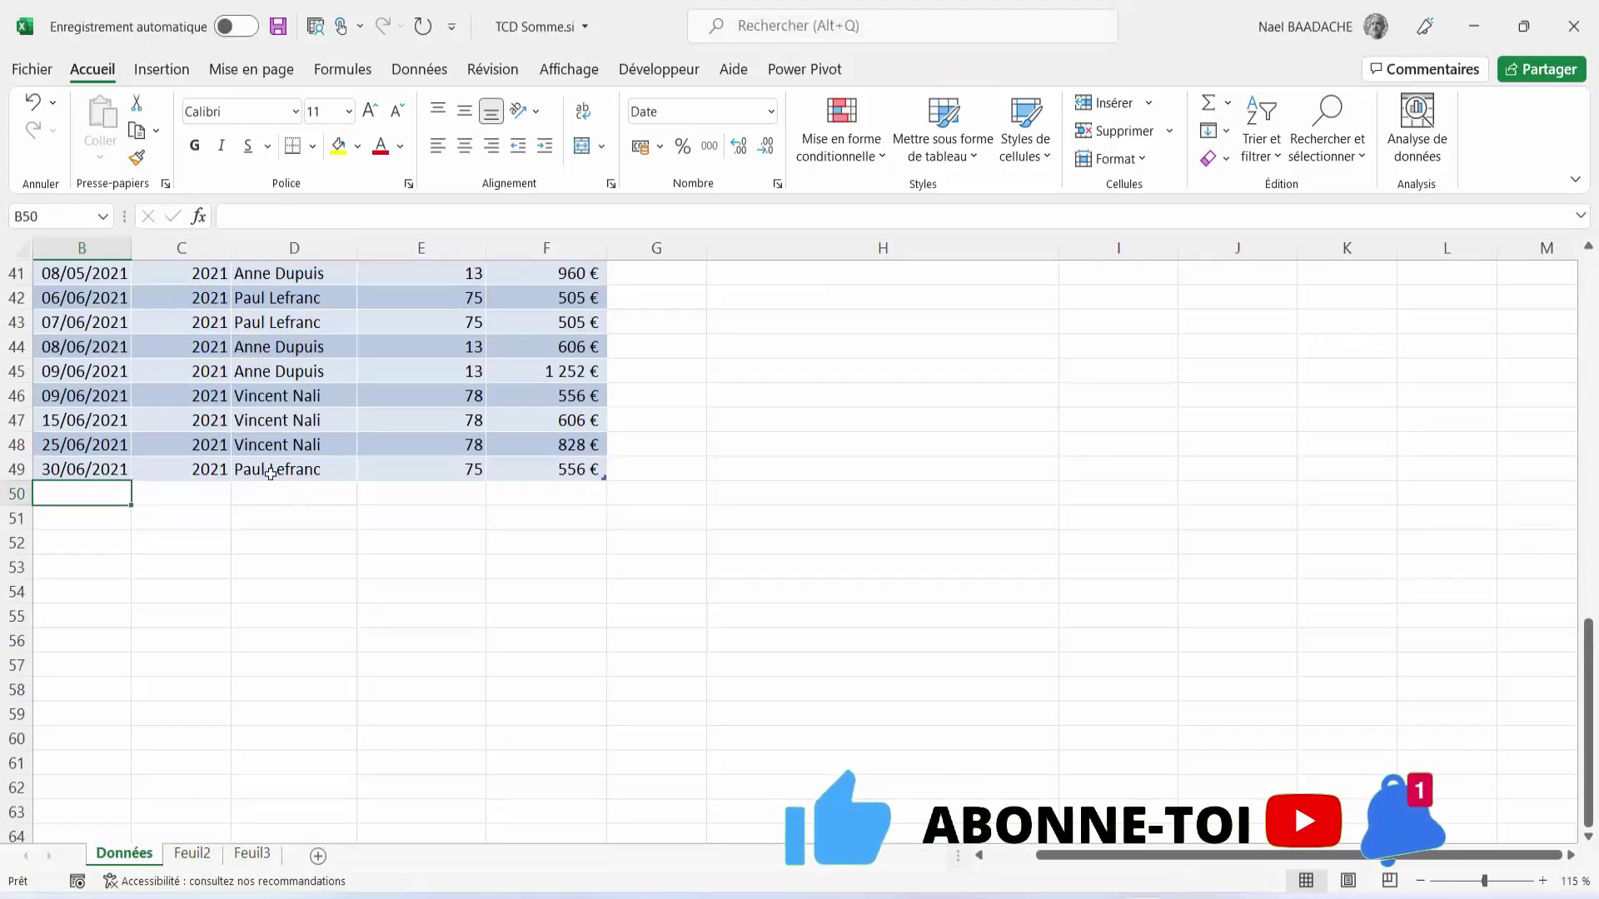
scroll(507, 350, "up", 8)
scroll(760, 436, "up", 5)
left_click(1153, 300)
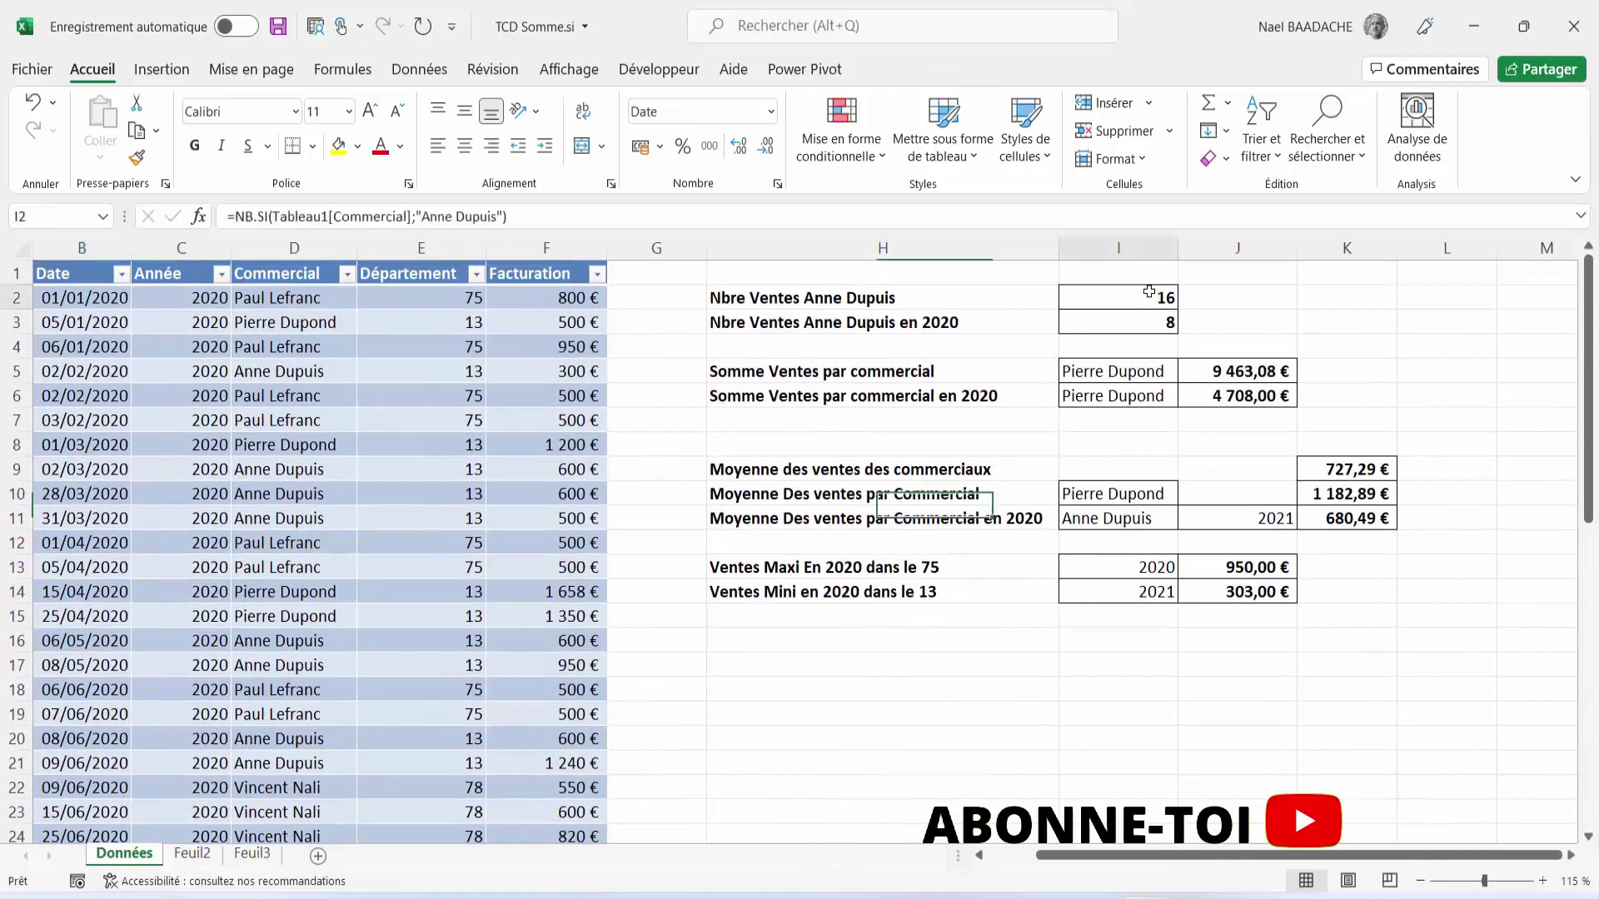
left_click(1141, 325)
left_click(1248, 363)
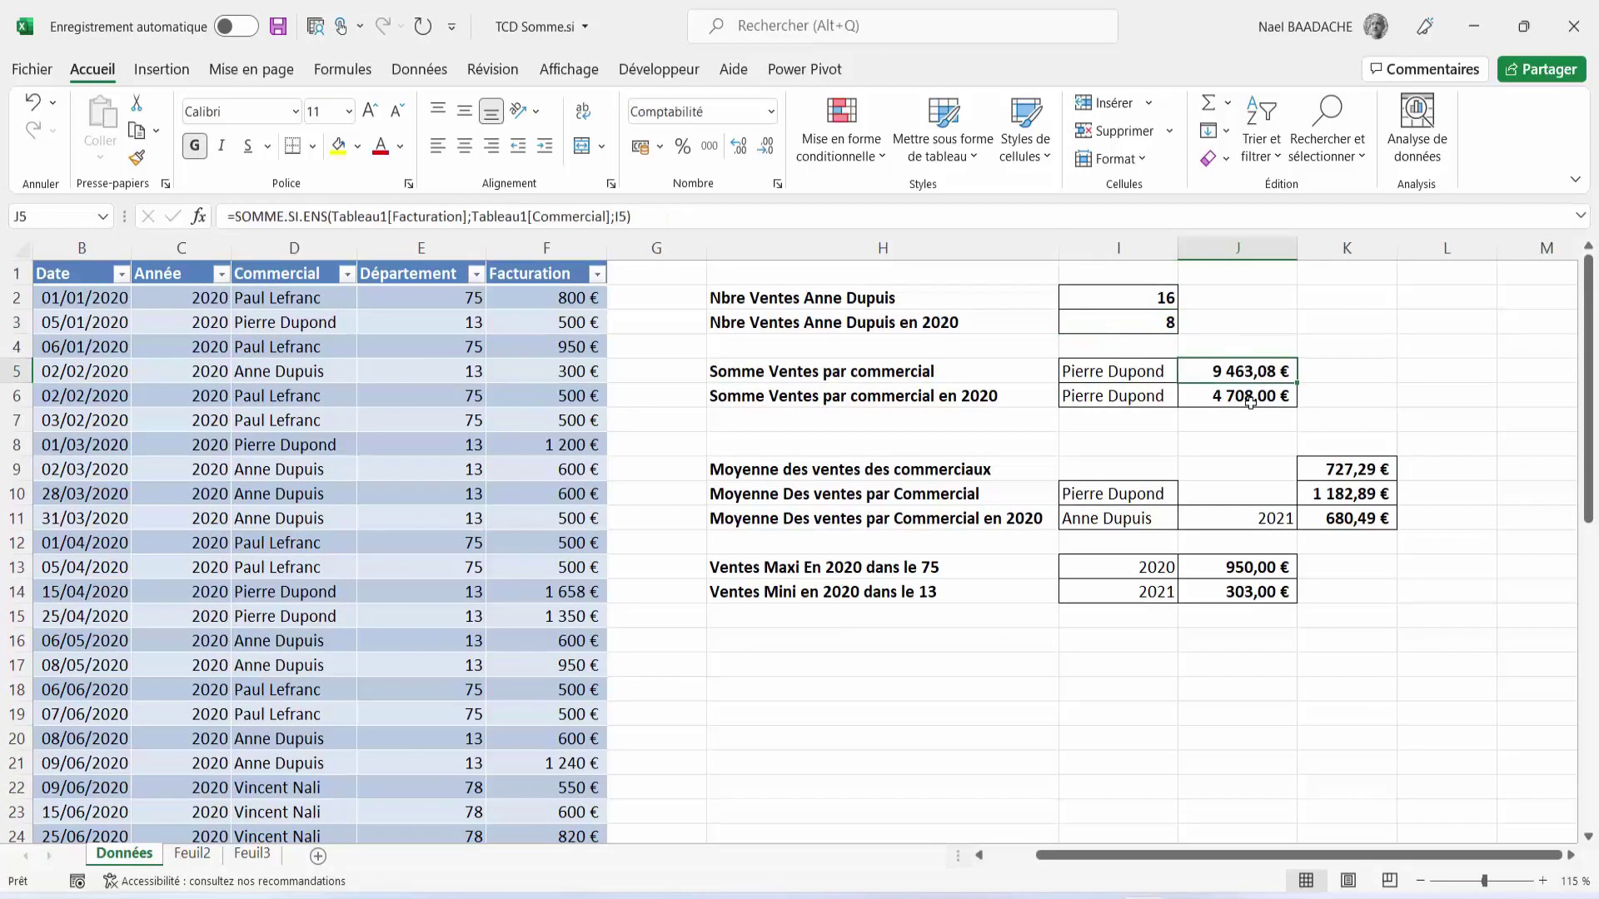
left_click(1249, 402)
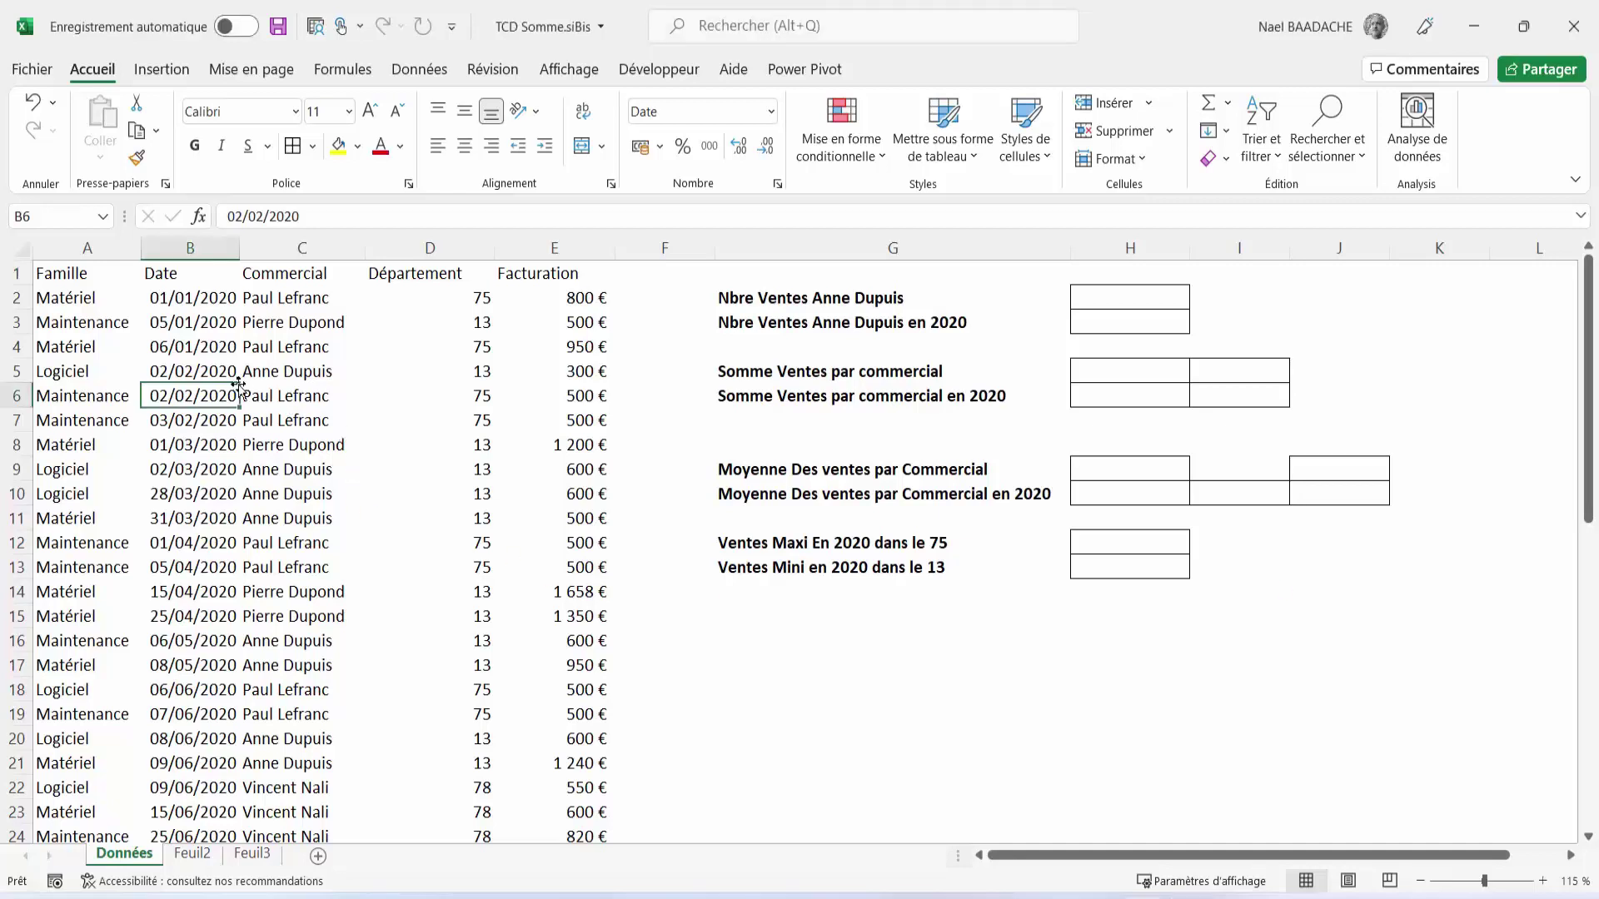
Step: Check the date in B4, look at the empty cells below the data, and select a cell in it
left_click(190, 347)
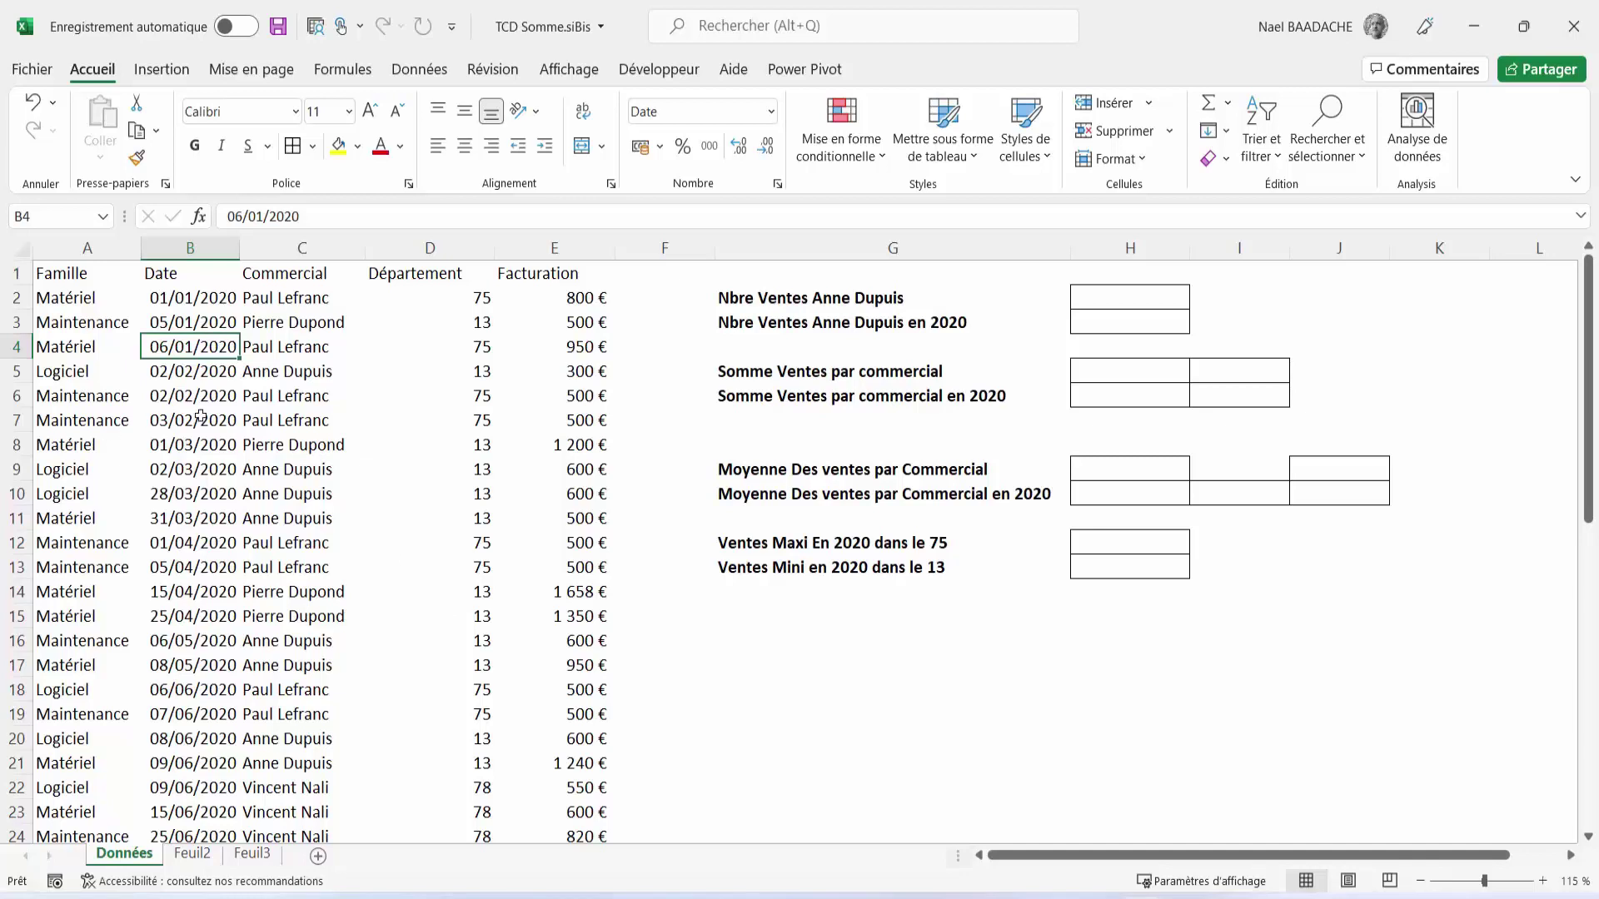
scroll(324, 450, "down", 8)
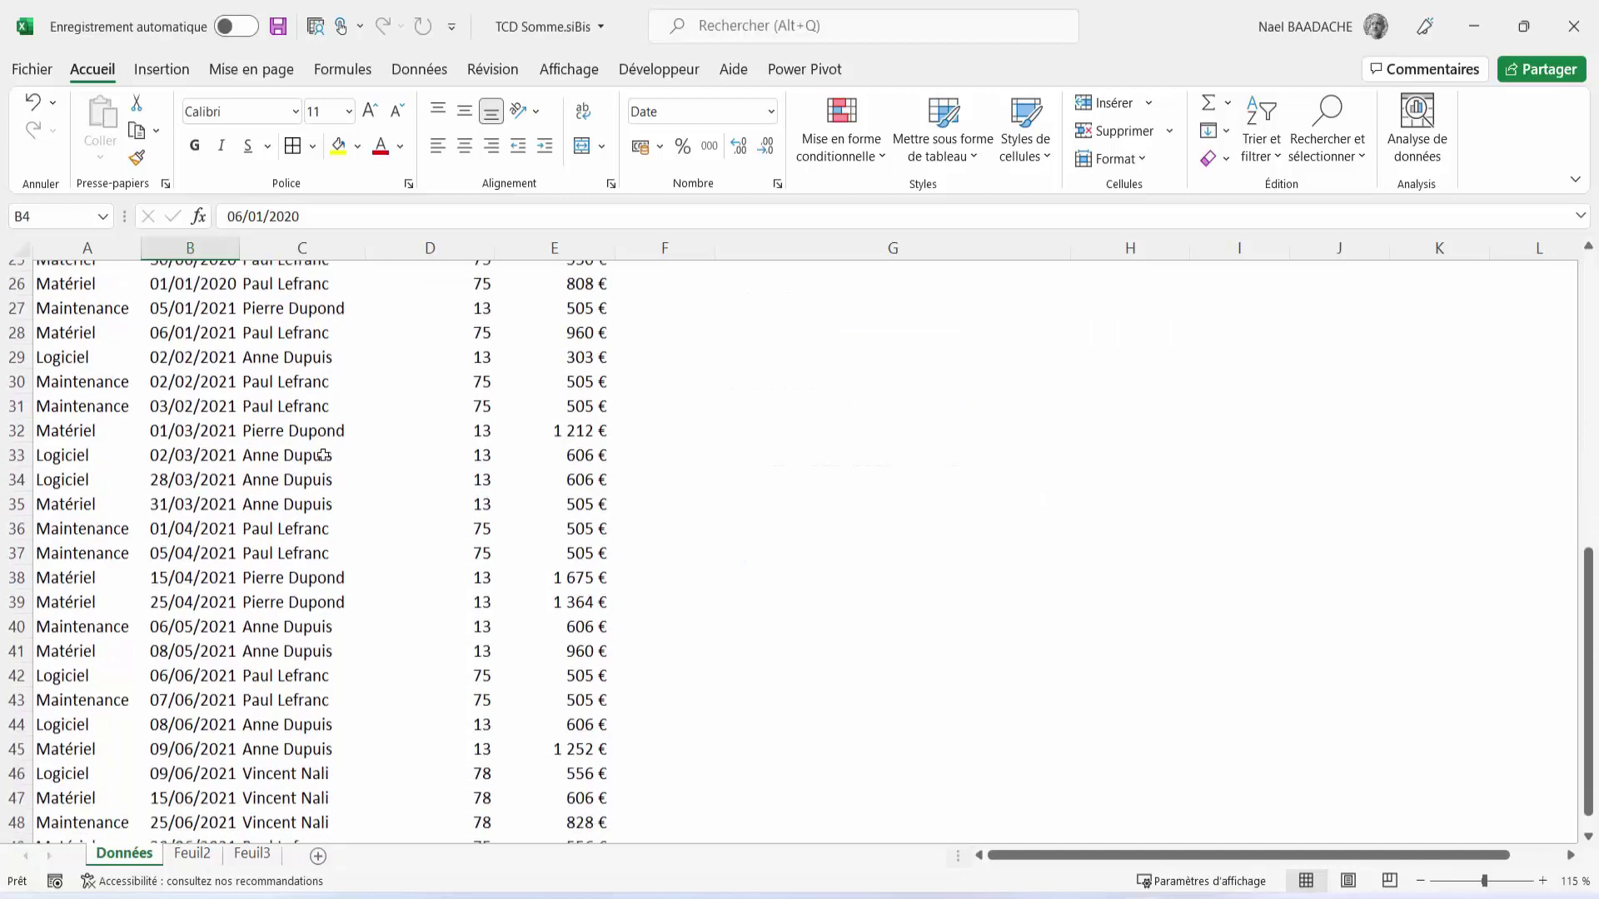
scroll(323, 455, "down", 5)
left_click_drag(96, 491, 100, 511)
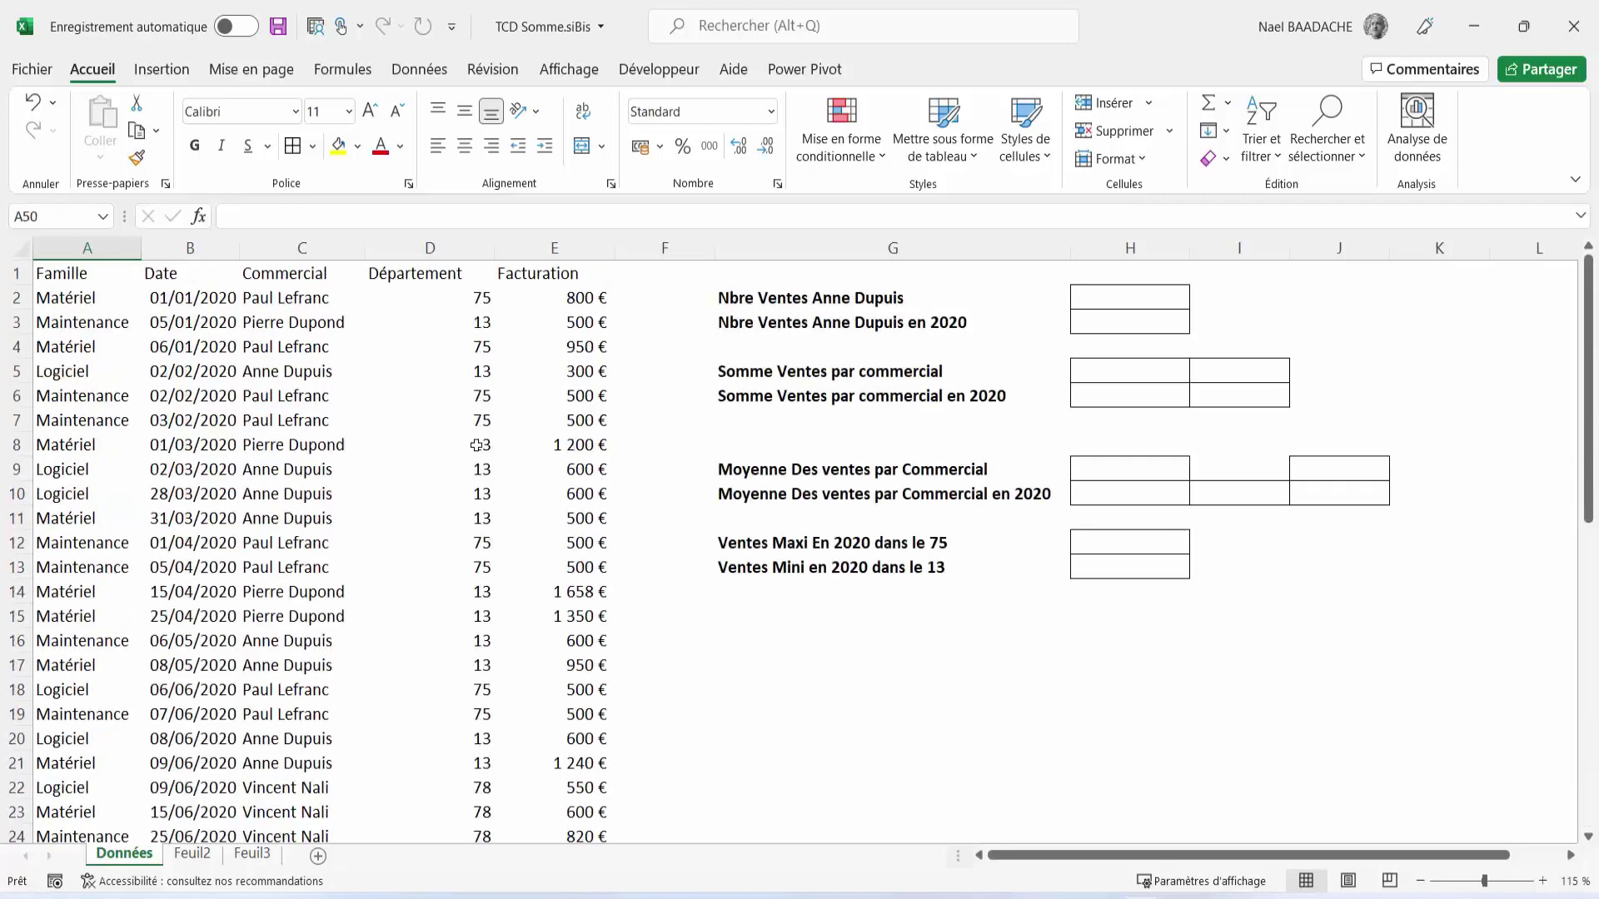
scroll(607, 482, "up", 13)
left_click(307, 347)
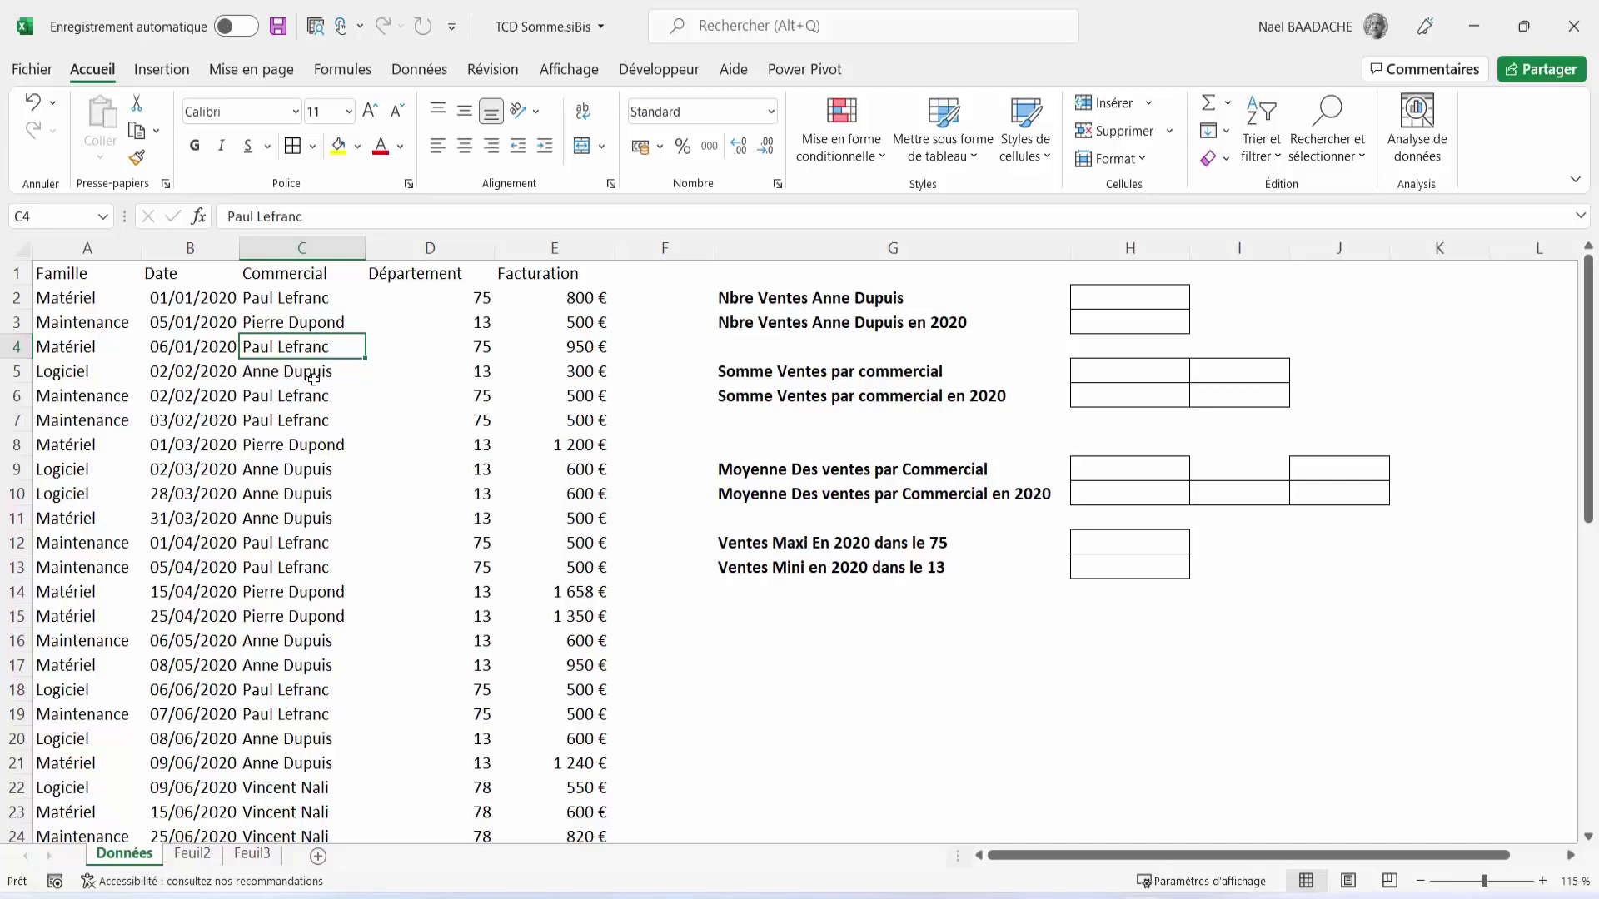
Step: Convert the range $A$1:$E$49 into a table with headers
left_click(178, 74)
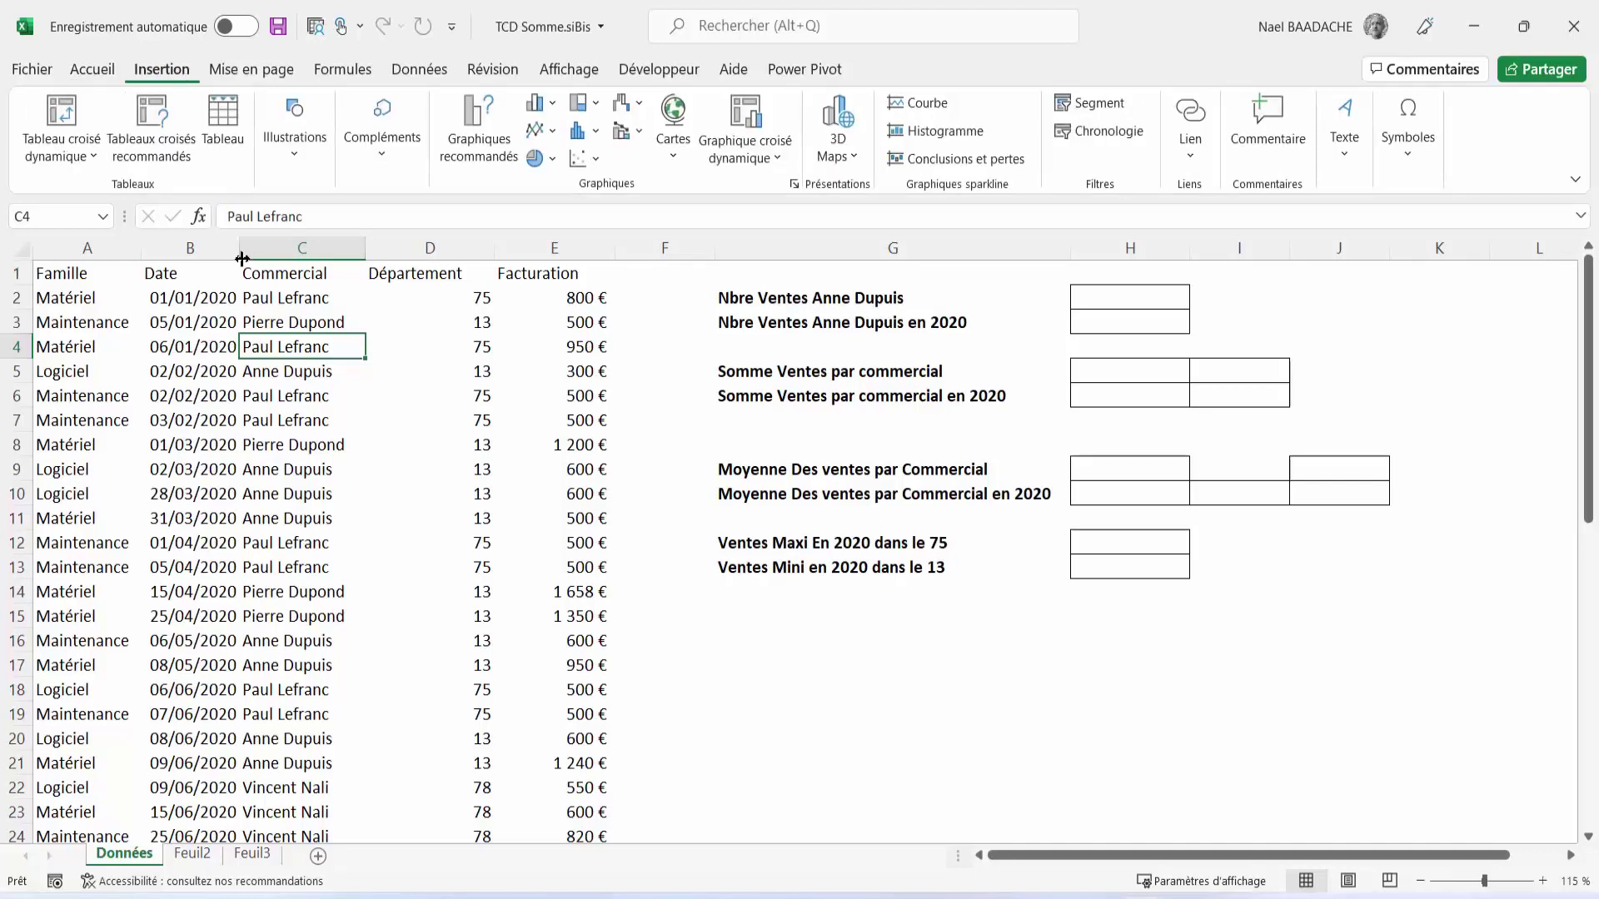
left_click(223, 121)
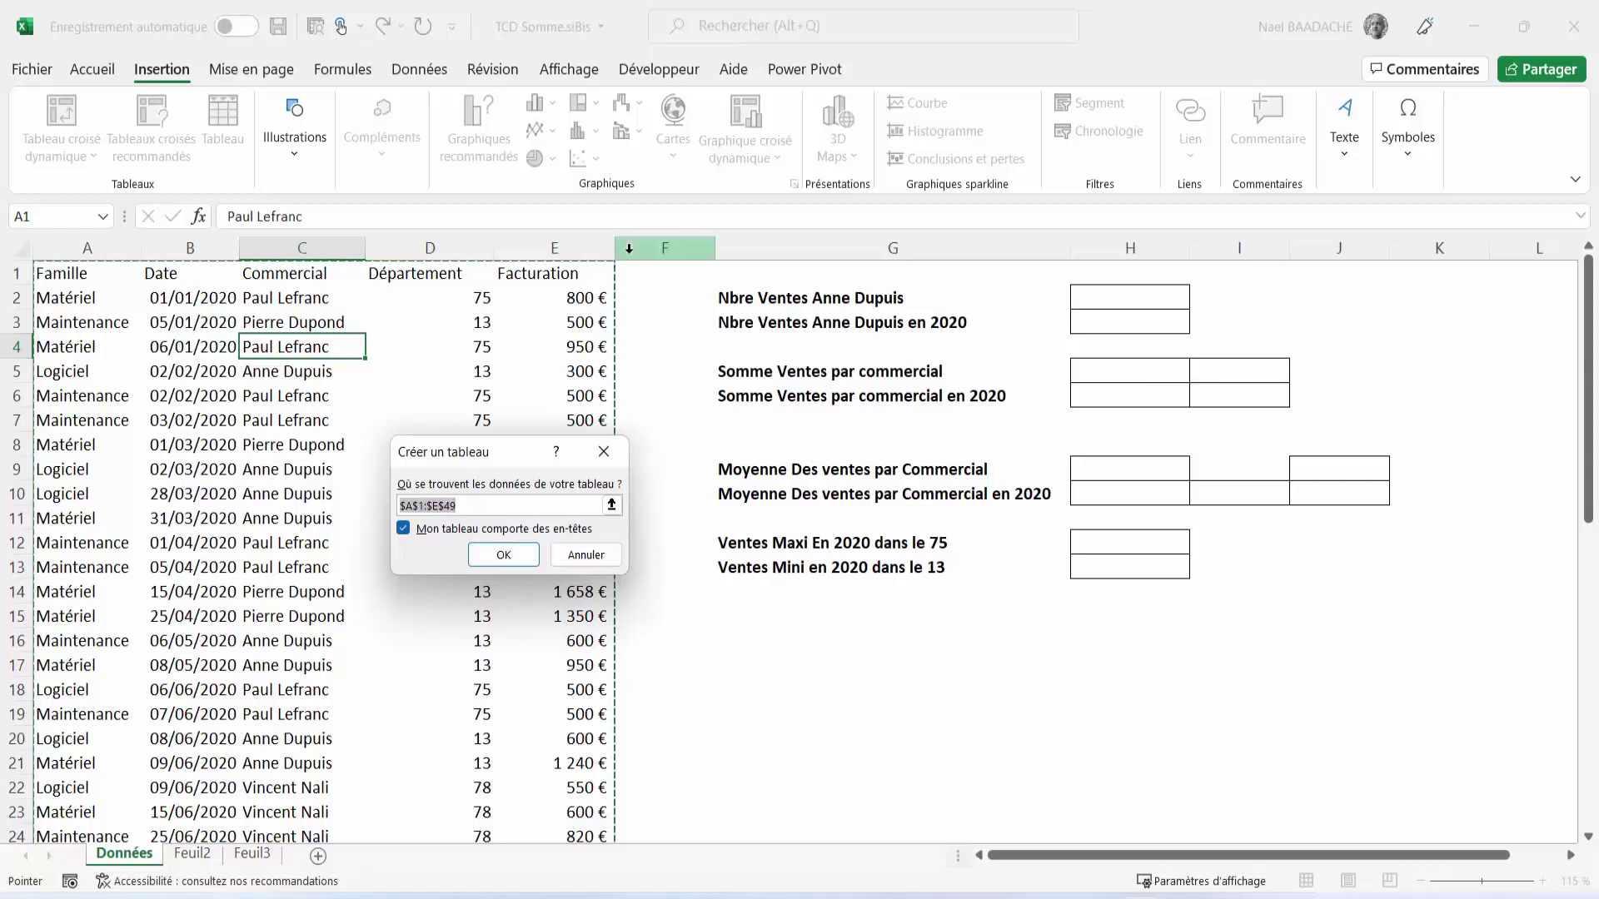
left_click(517, 557)
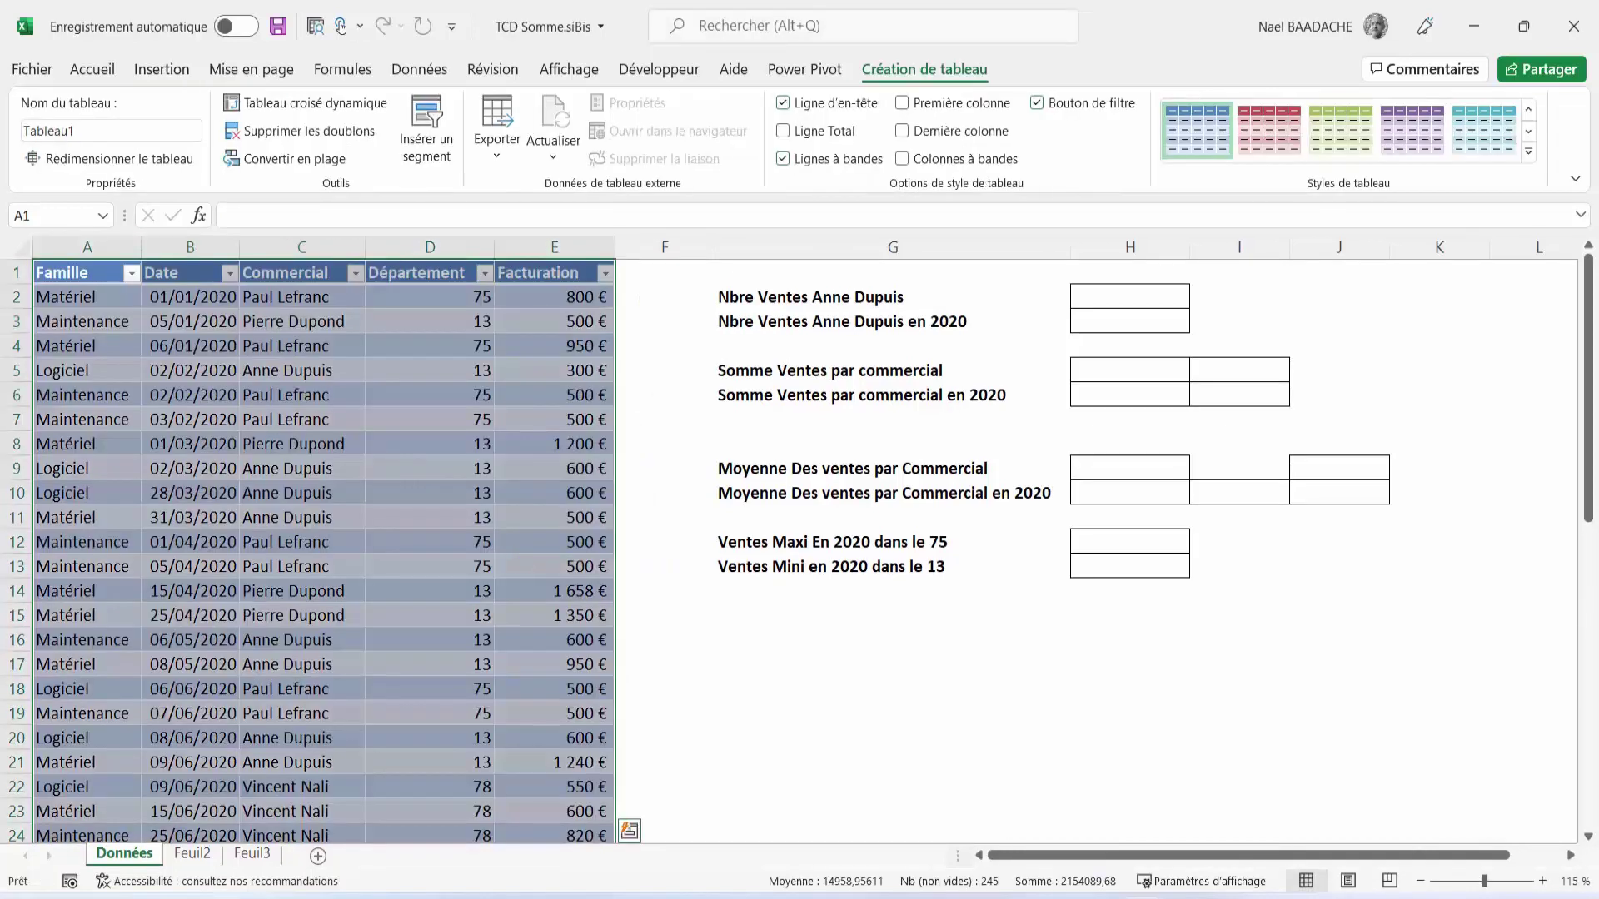
left_click(678, 444)
left_click(541, 396)
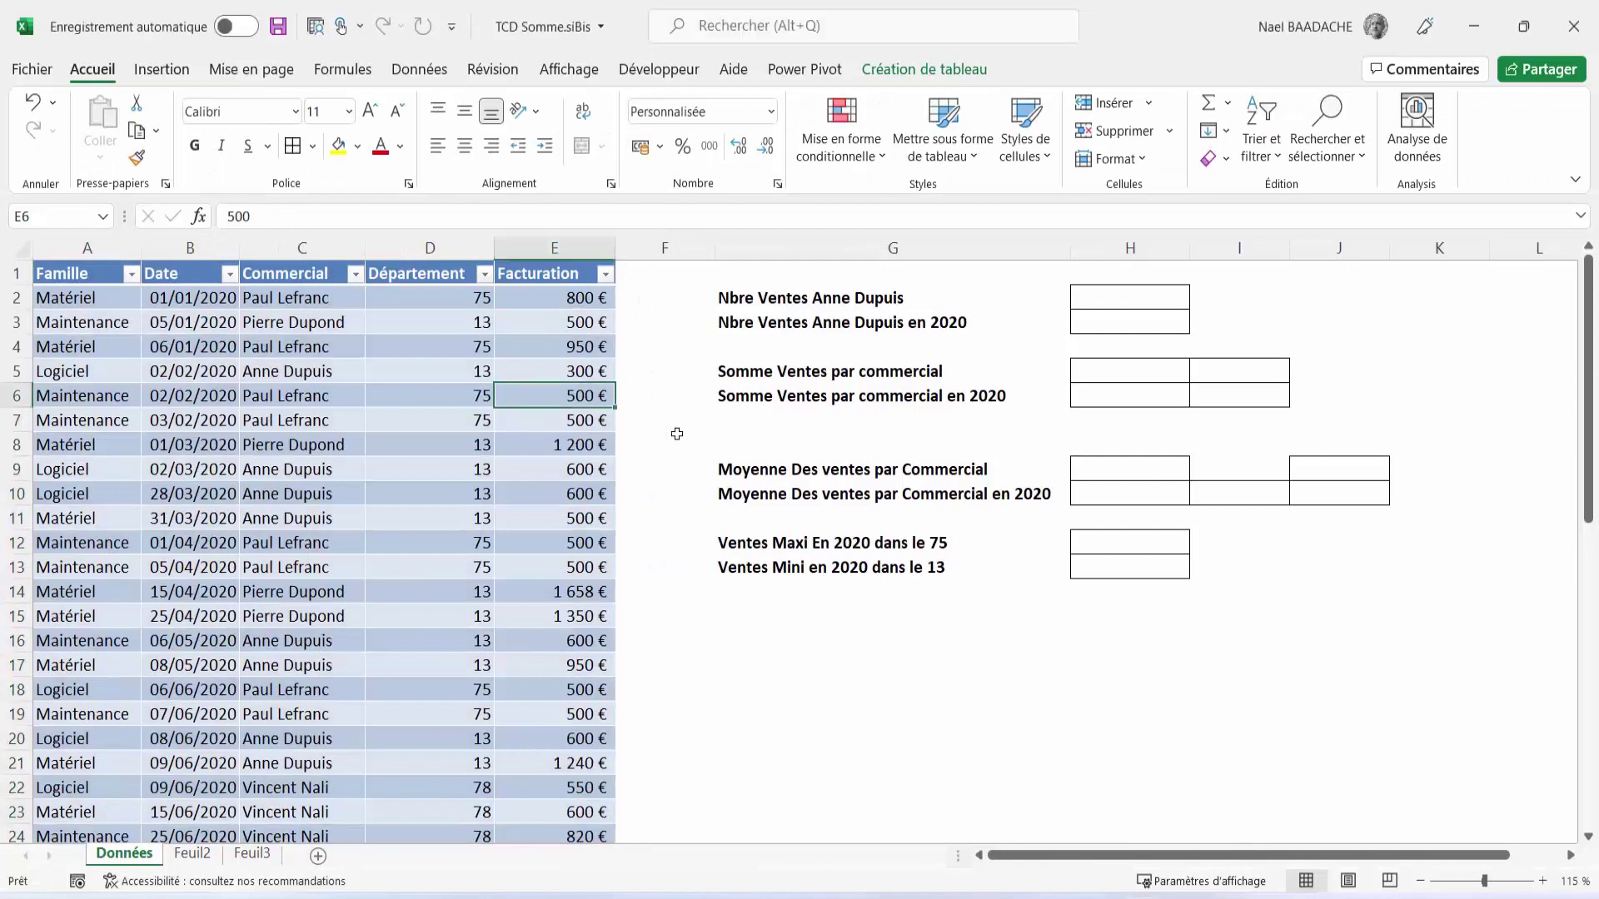
Step: Look over the empty sum and average cells H5, H6, H9 and H10, then select a cell in Tableau1
left_click(1117, 373)
left_click(1118, 393)
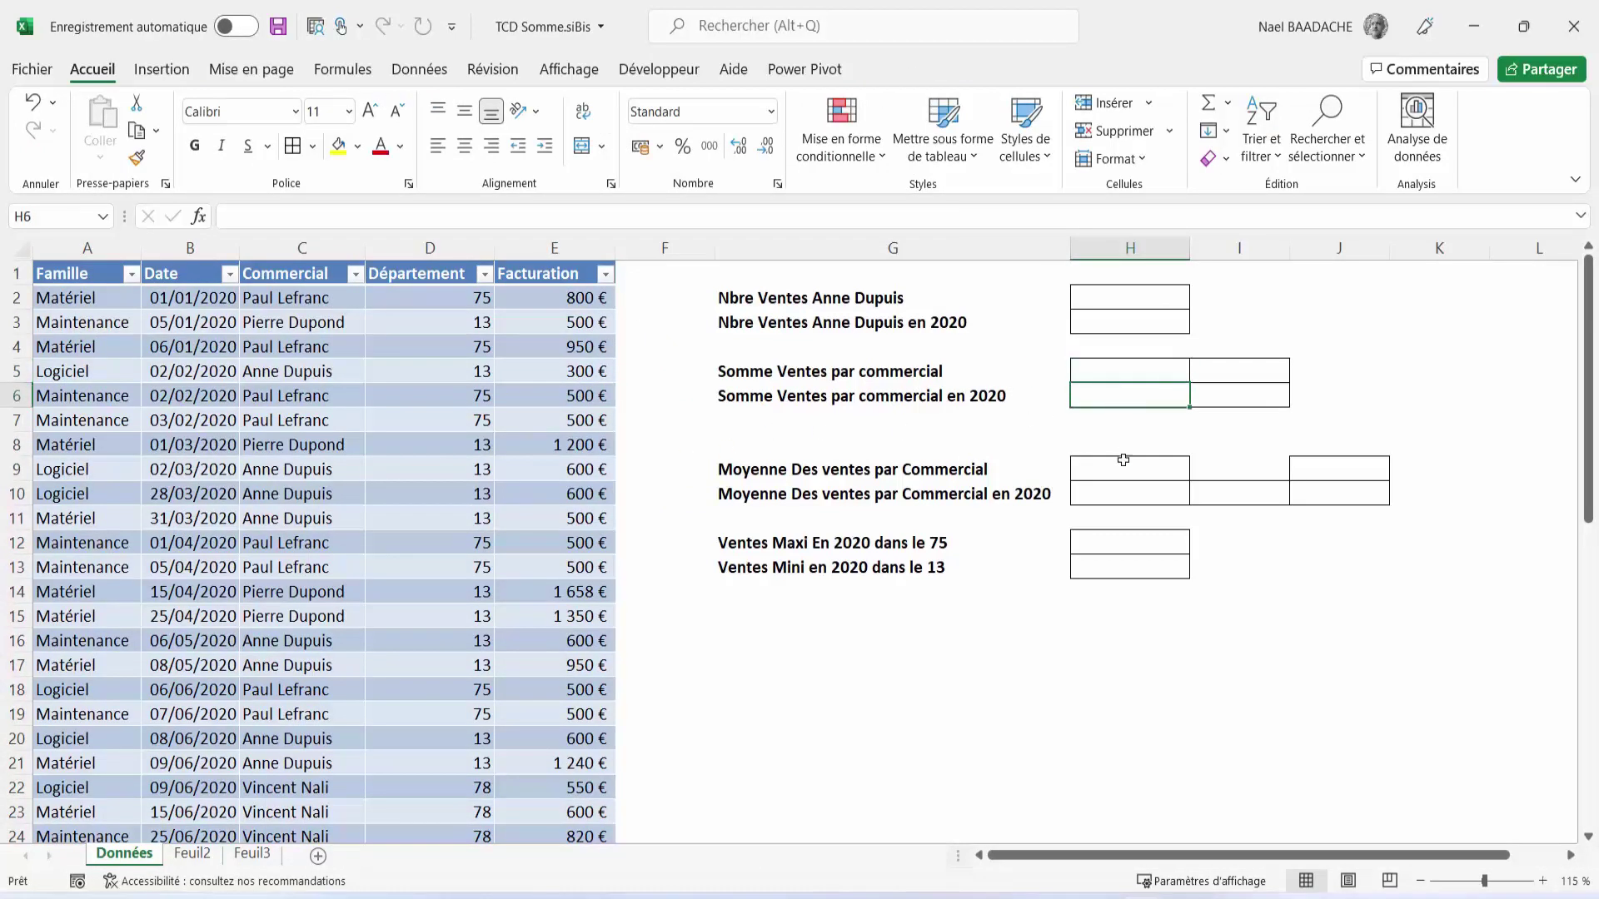
left_click(1123, 460)
left_click(1123, 498)
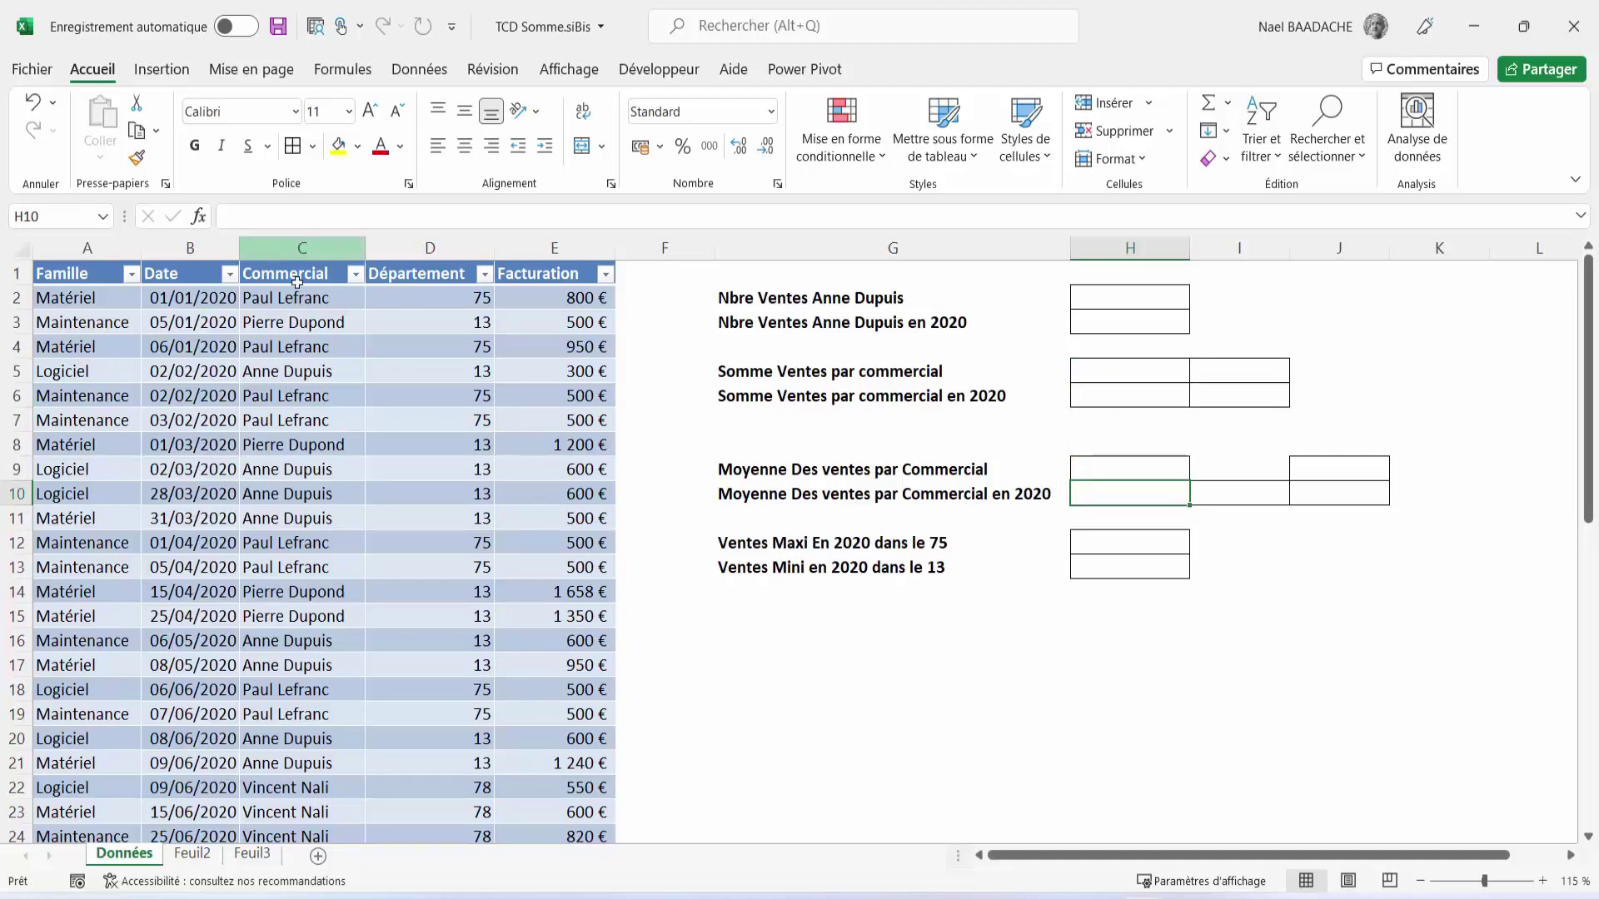
left_click(299, 304)
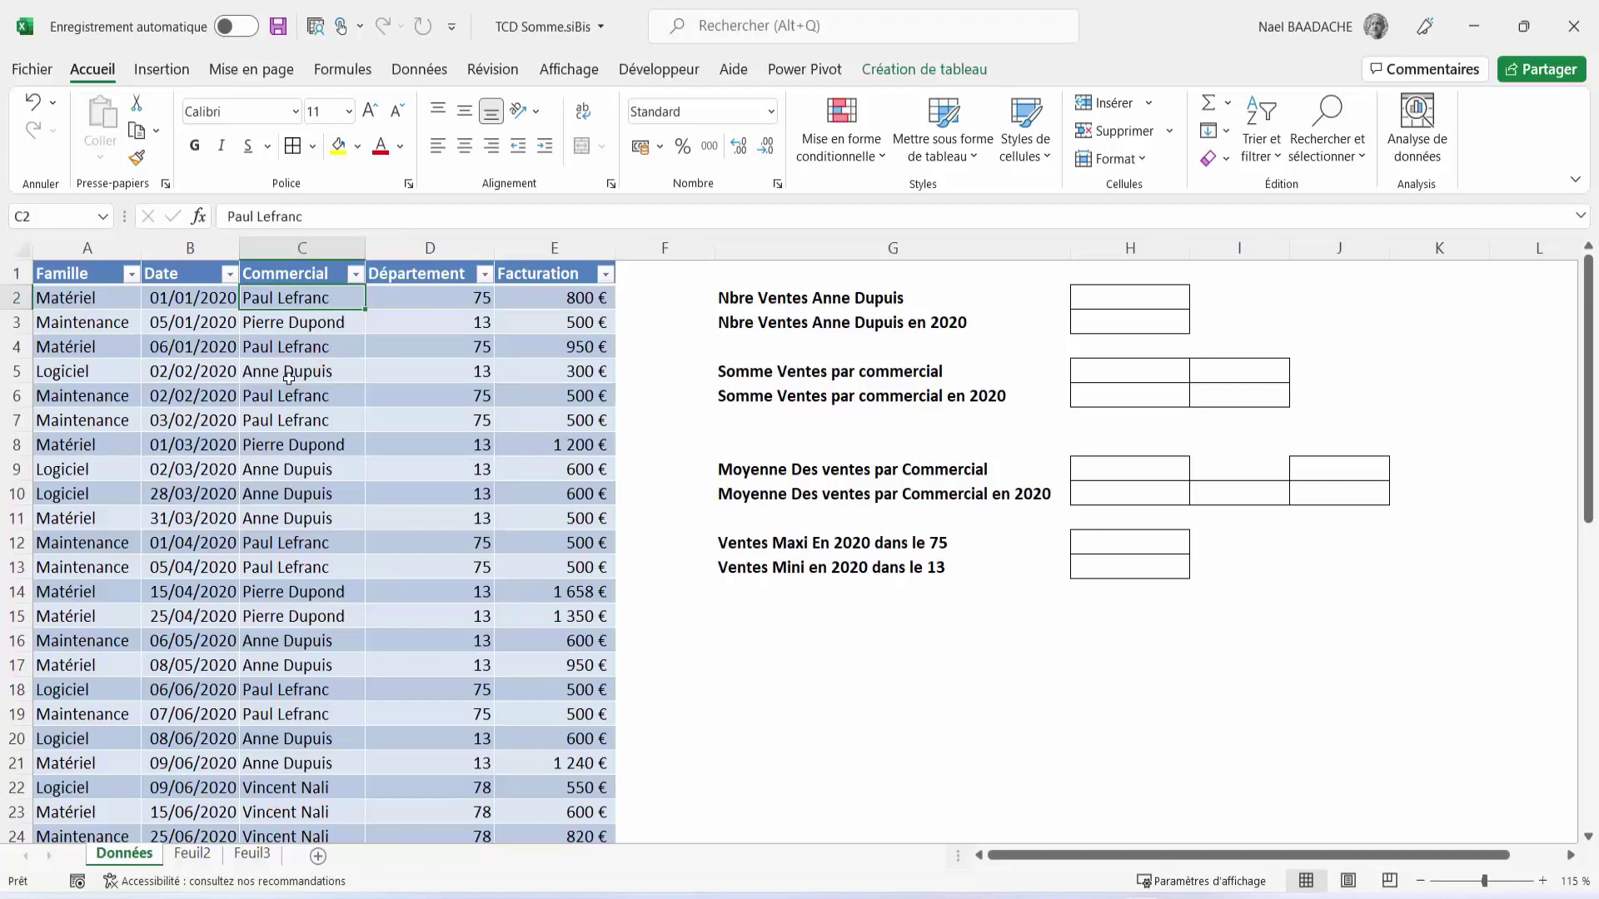
left_click(277, 375)
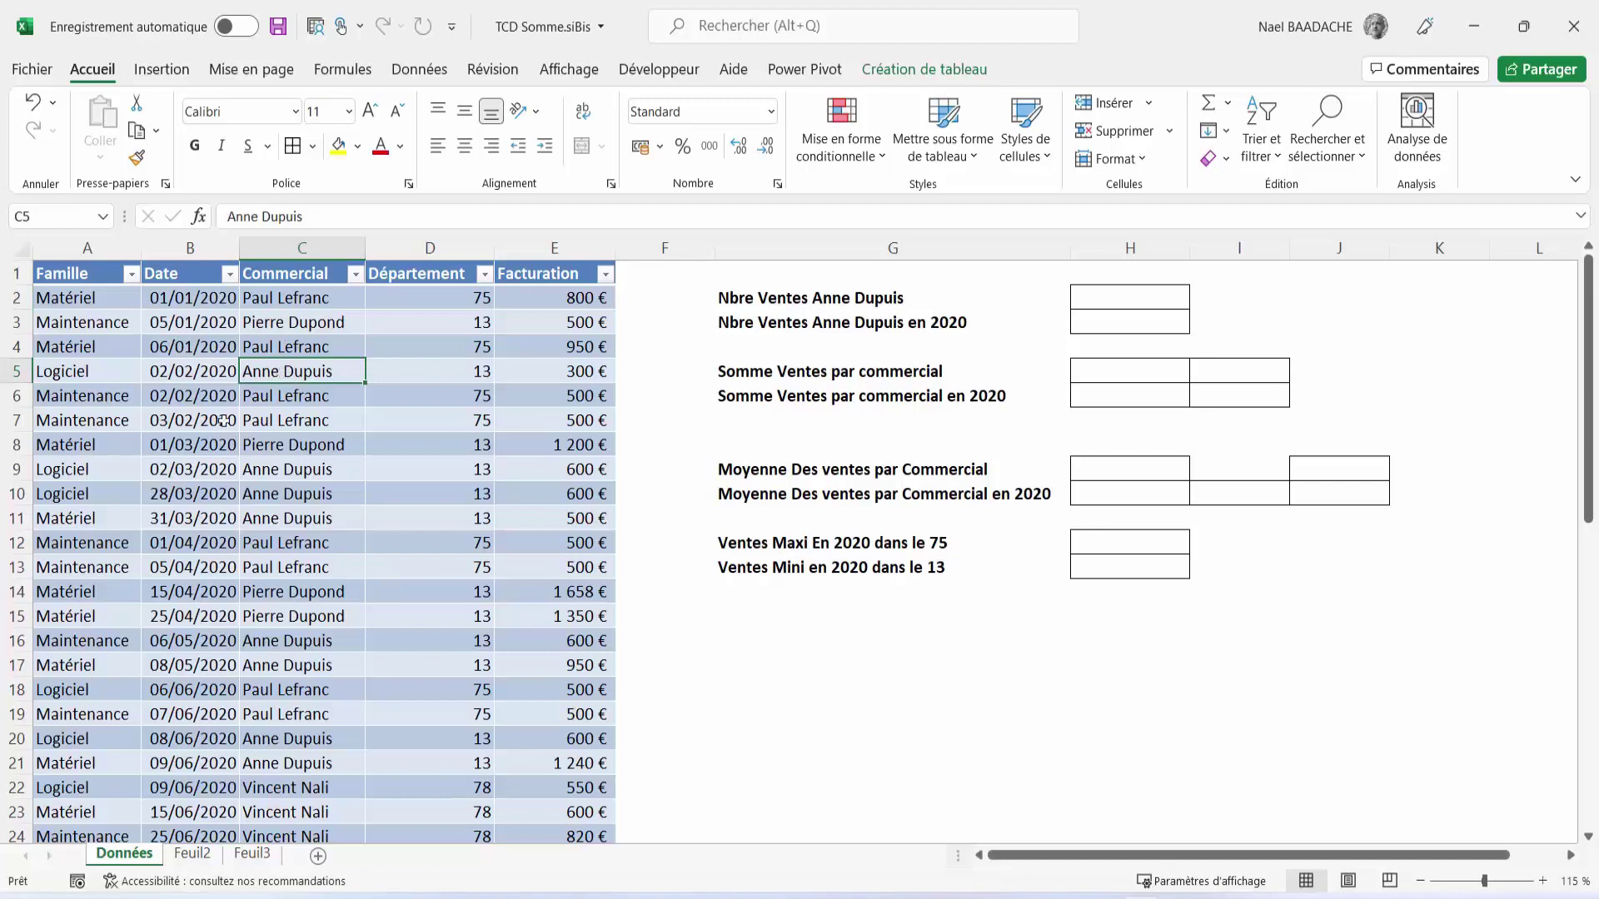
Step: Load Tableau1 into Power Query with Données > À partir de Tableau ou d'une Plage
left_click(419, 69)
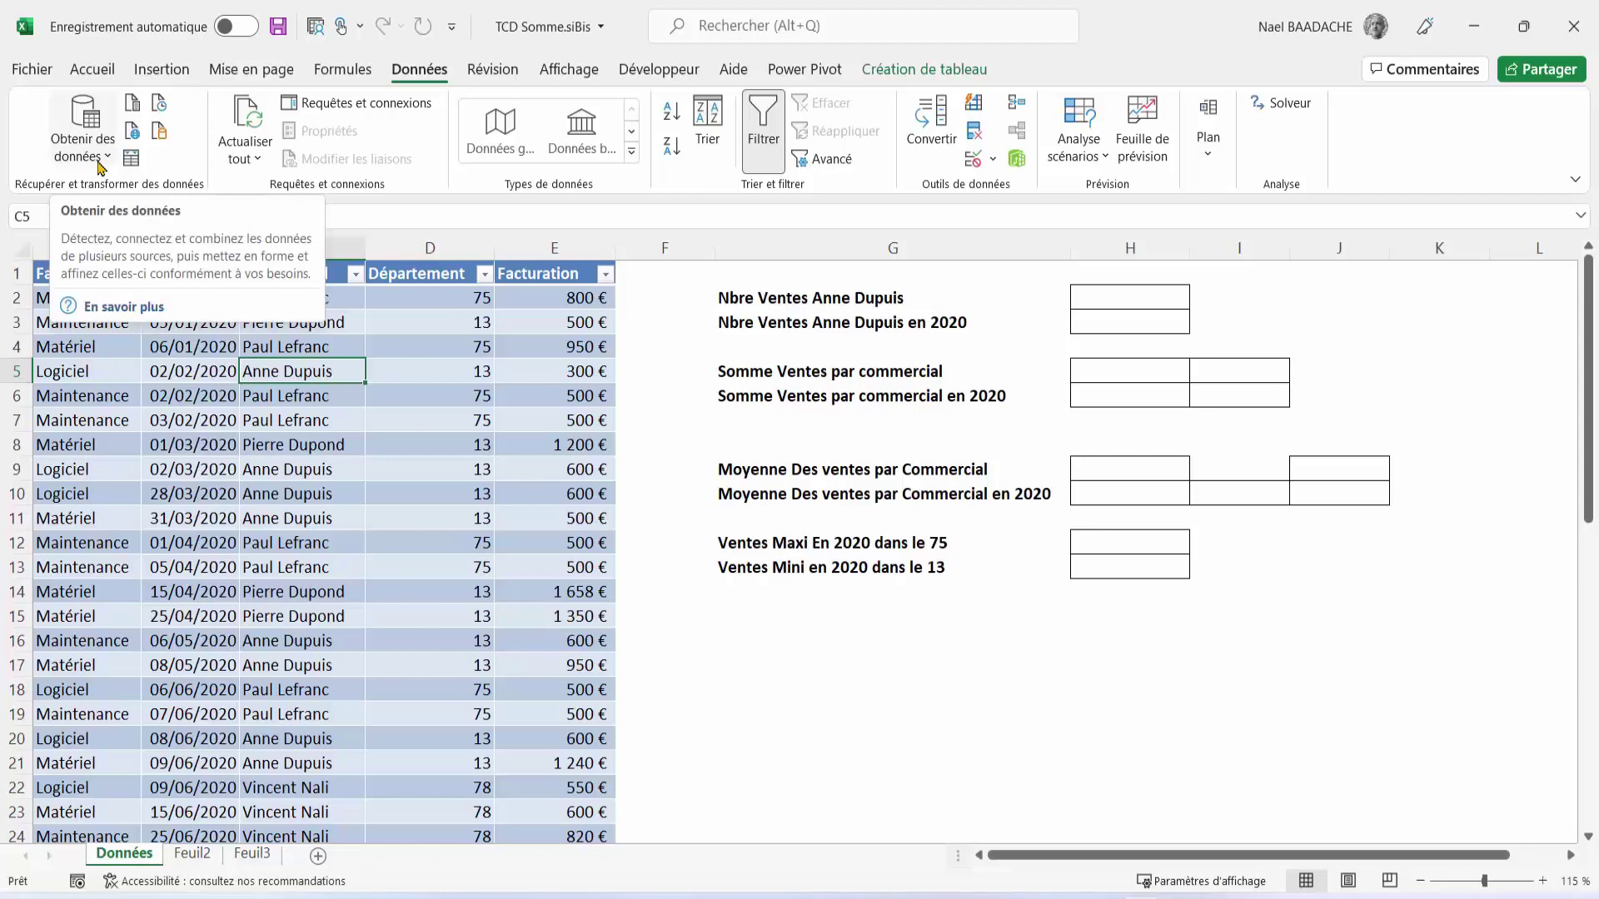
left_click(99, 166)
mouse_move(175, 194)
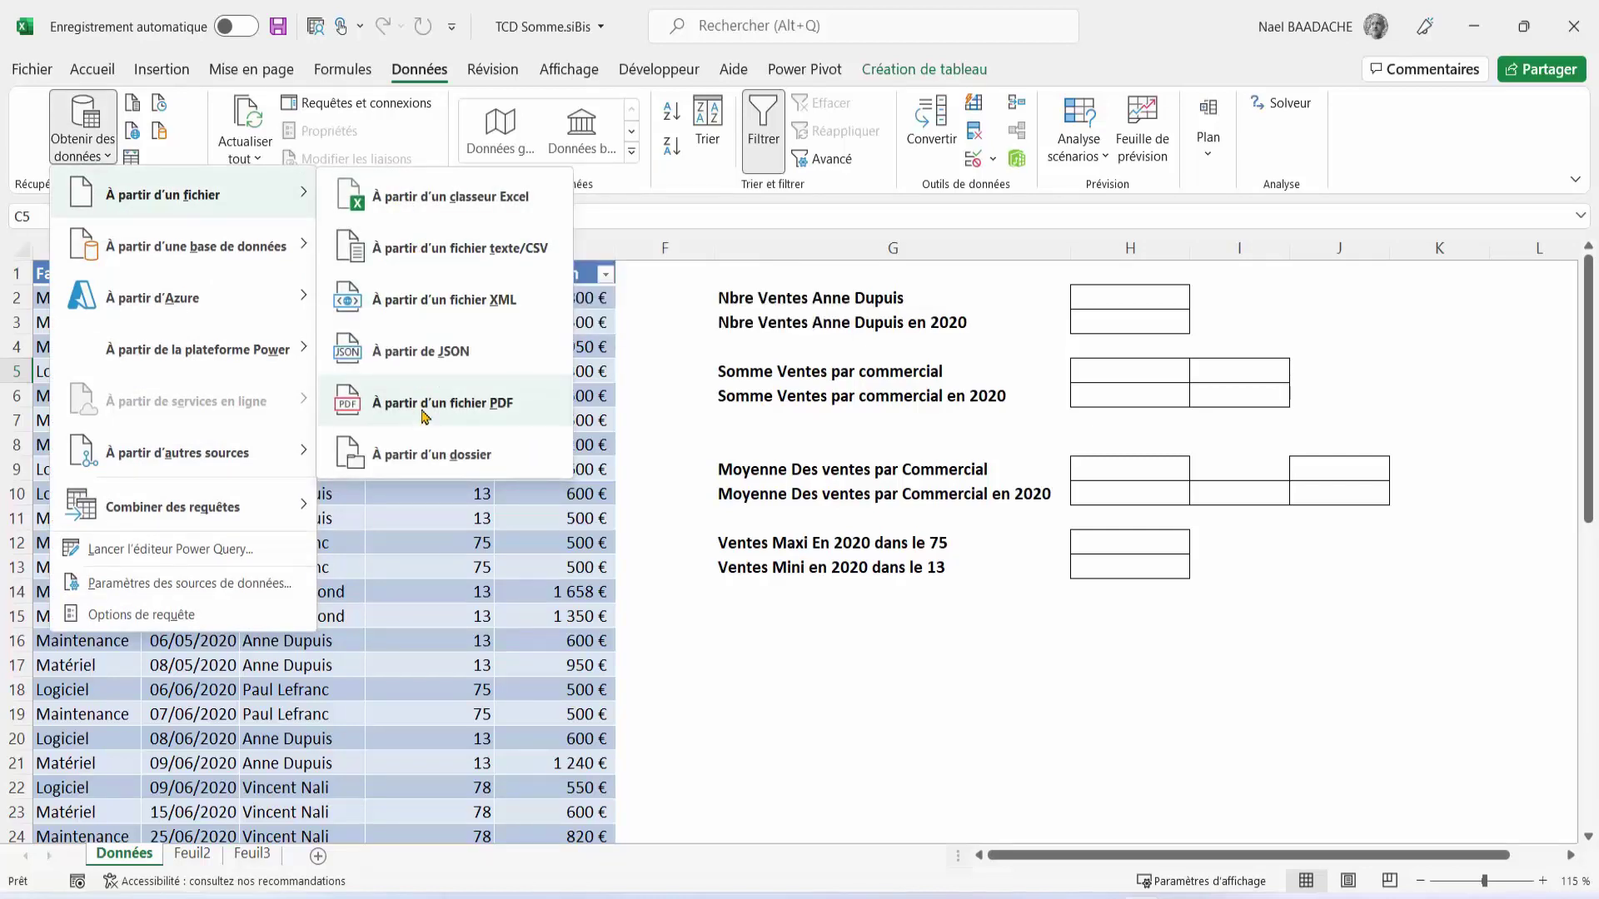
left_click(464, 617)
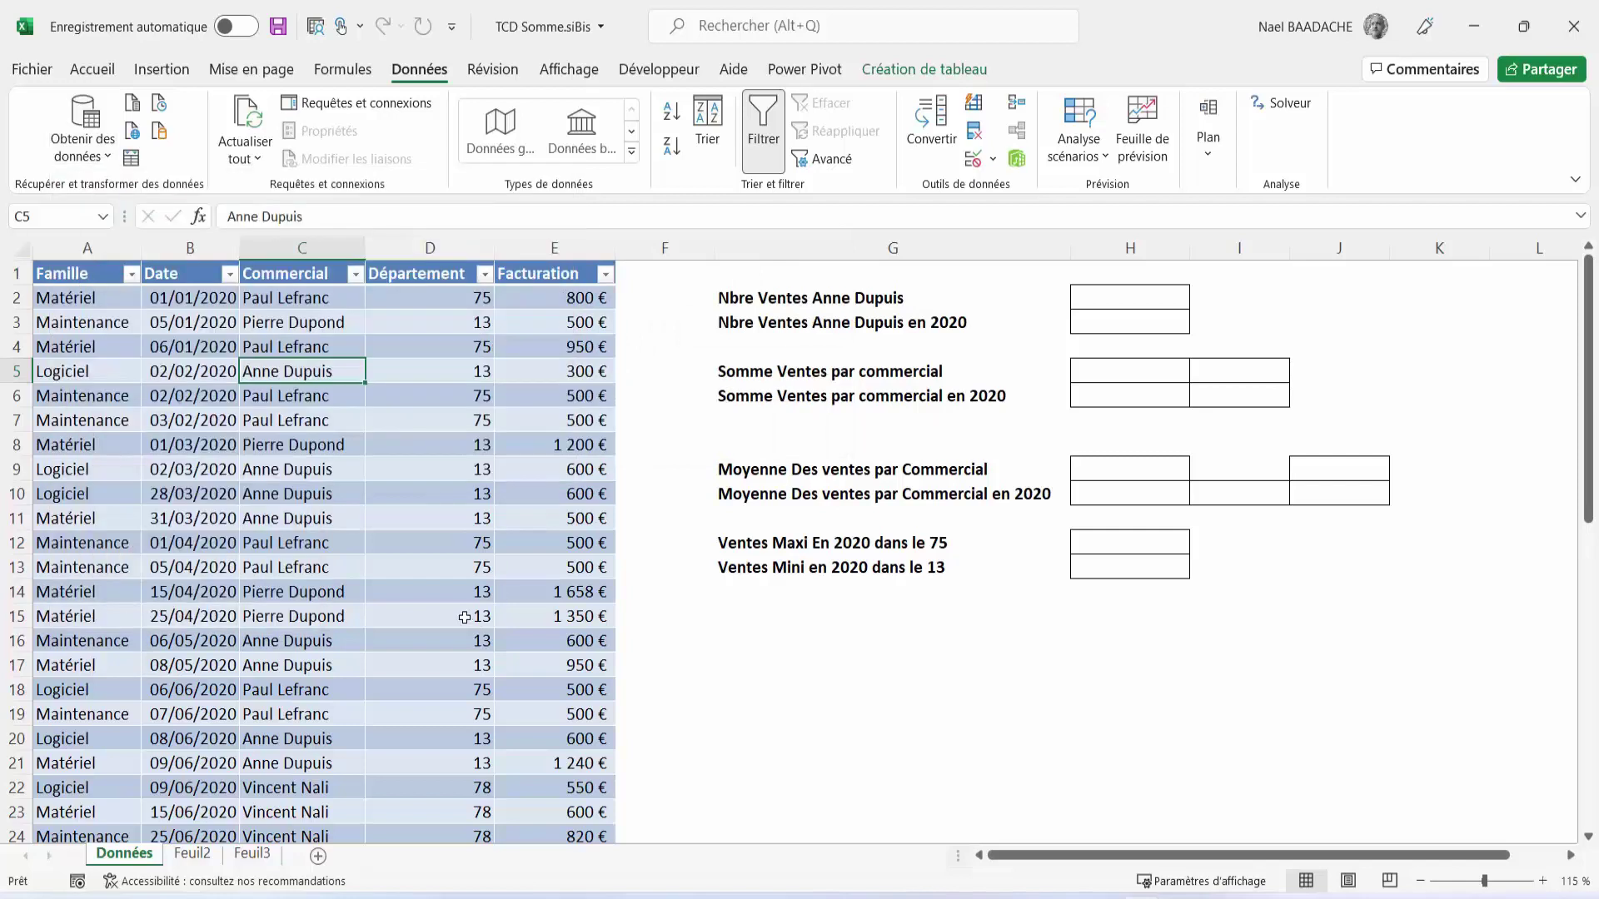
left_click(131, 160)
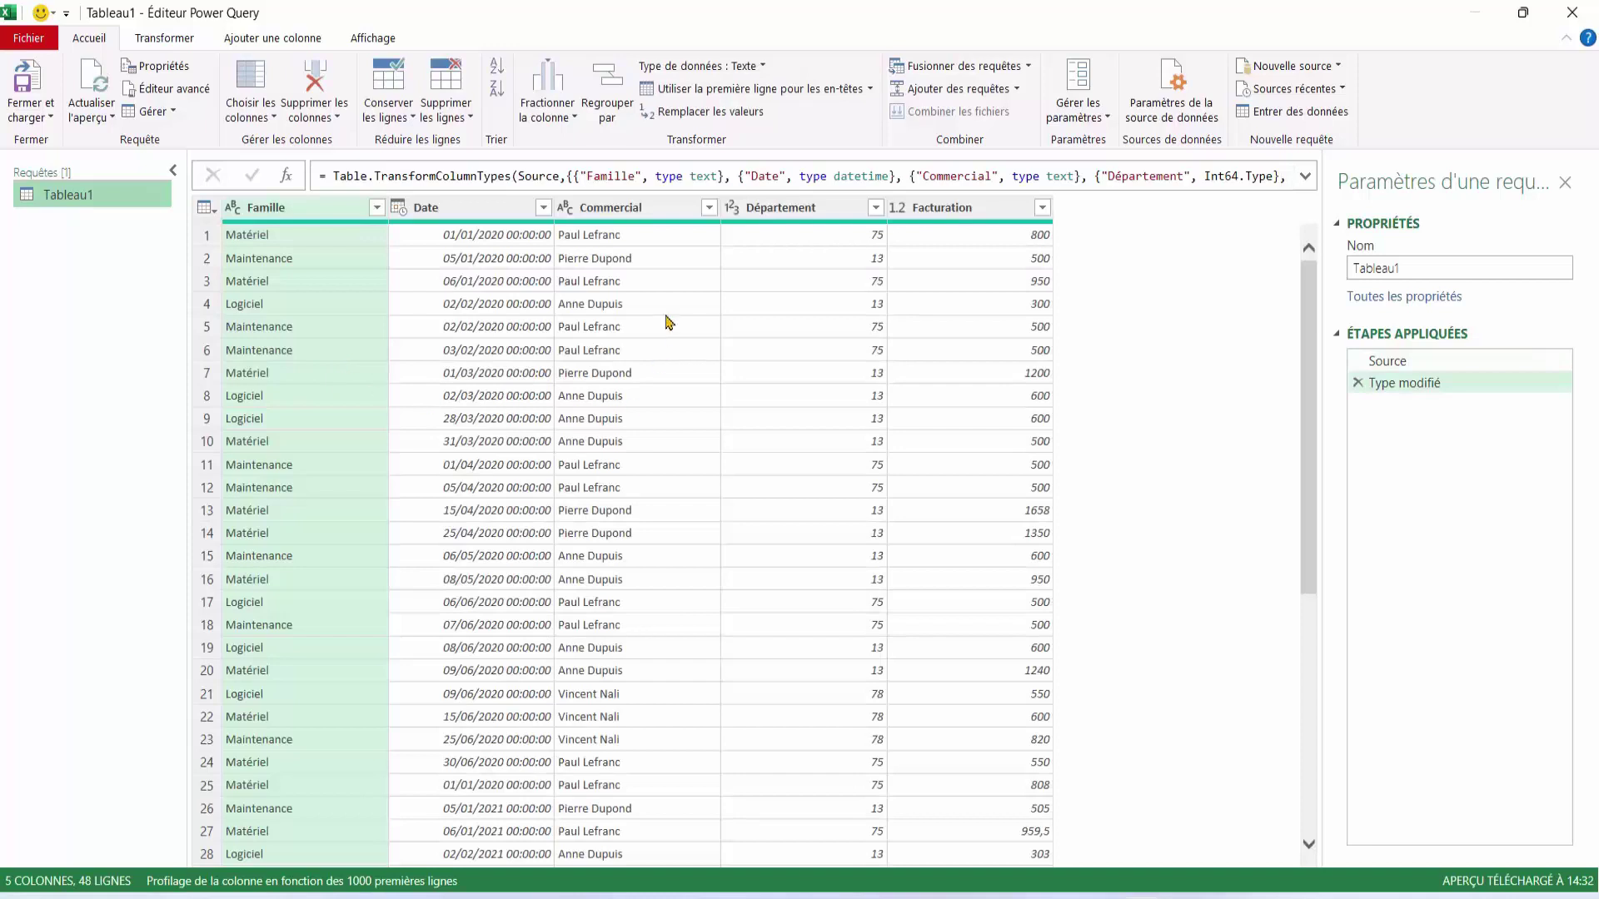
Step: Keep only the Commercial column and remove duplicates, leaving four salesperson names
left_click(618, 212)
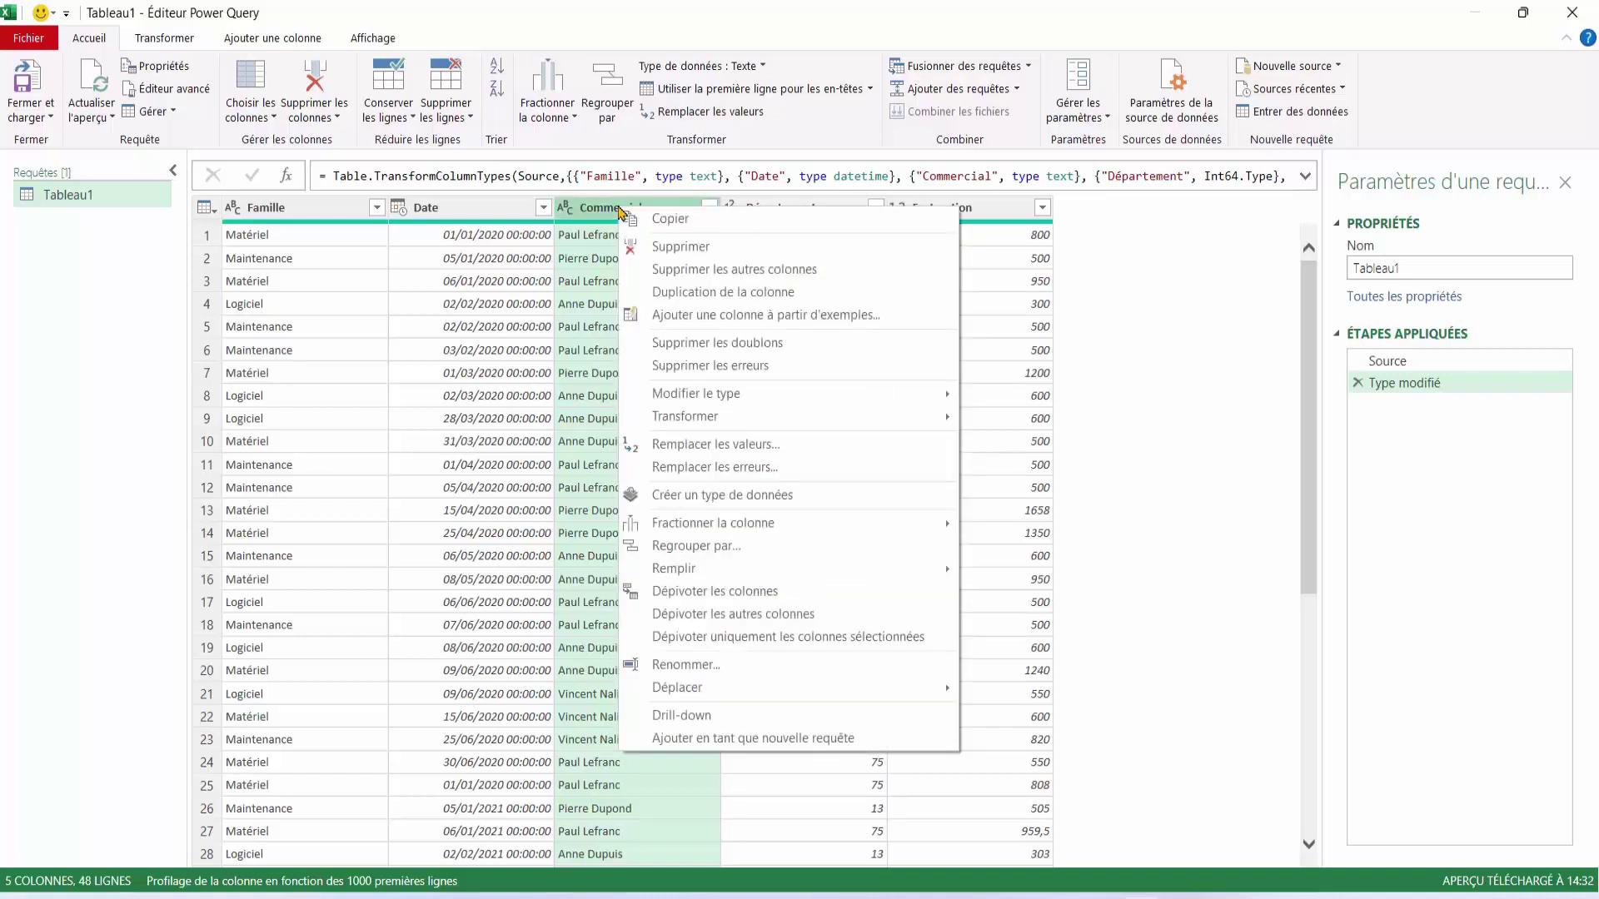
left_click(655, 271)
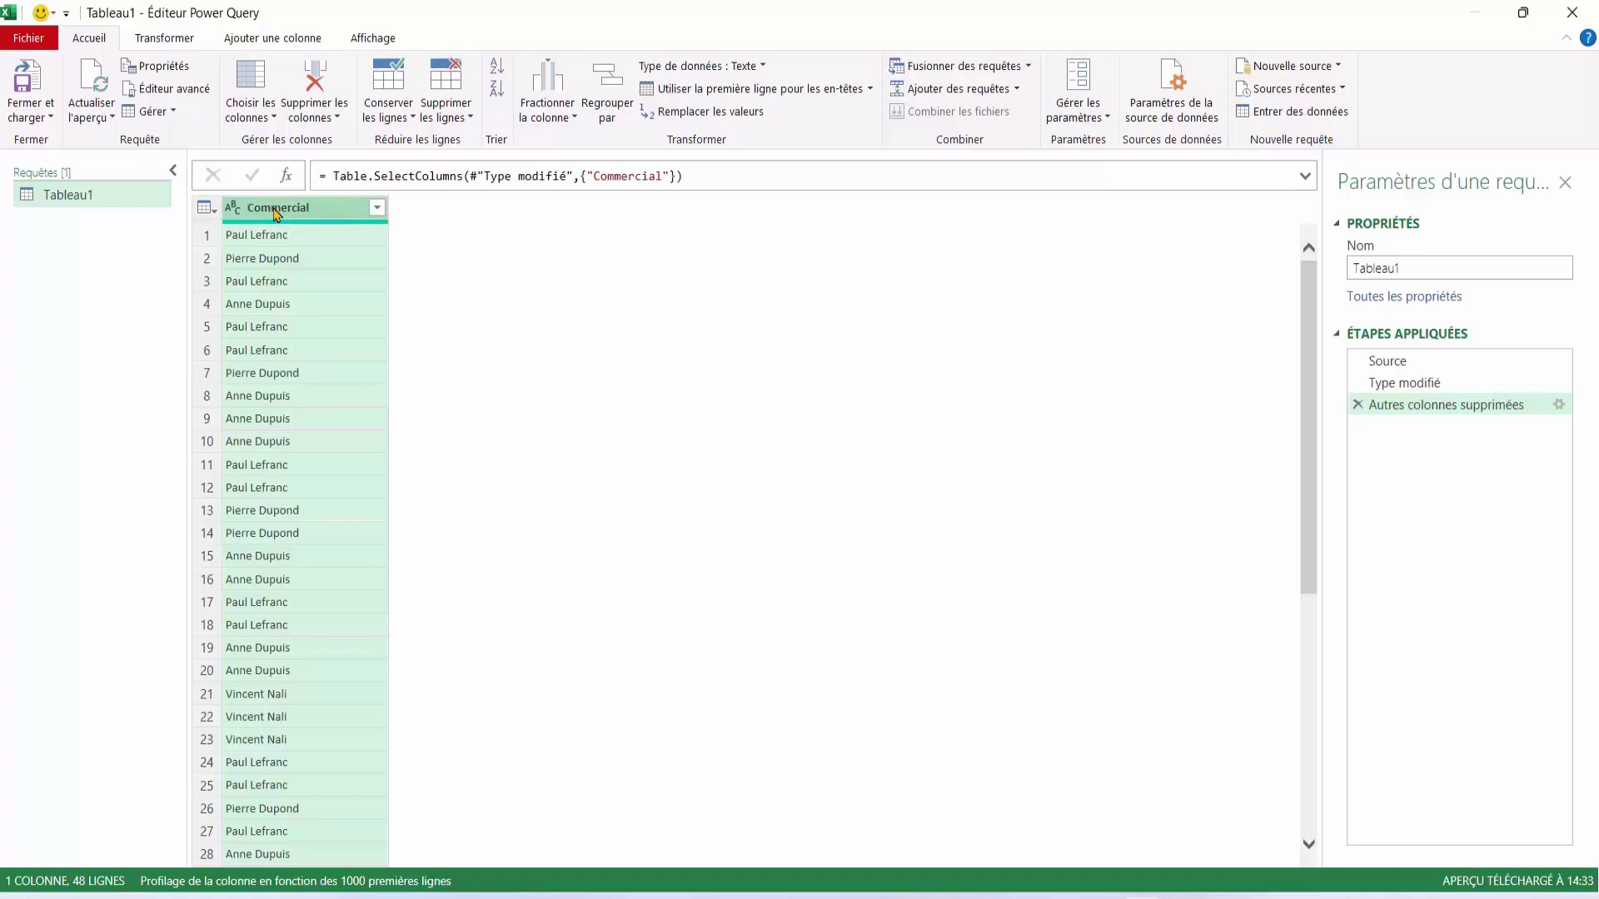
right_click(276, 214)
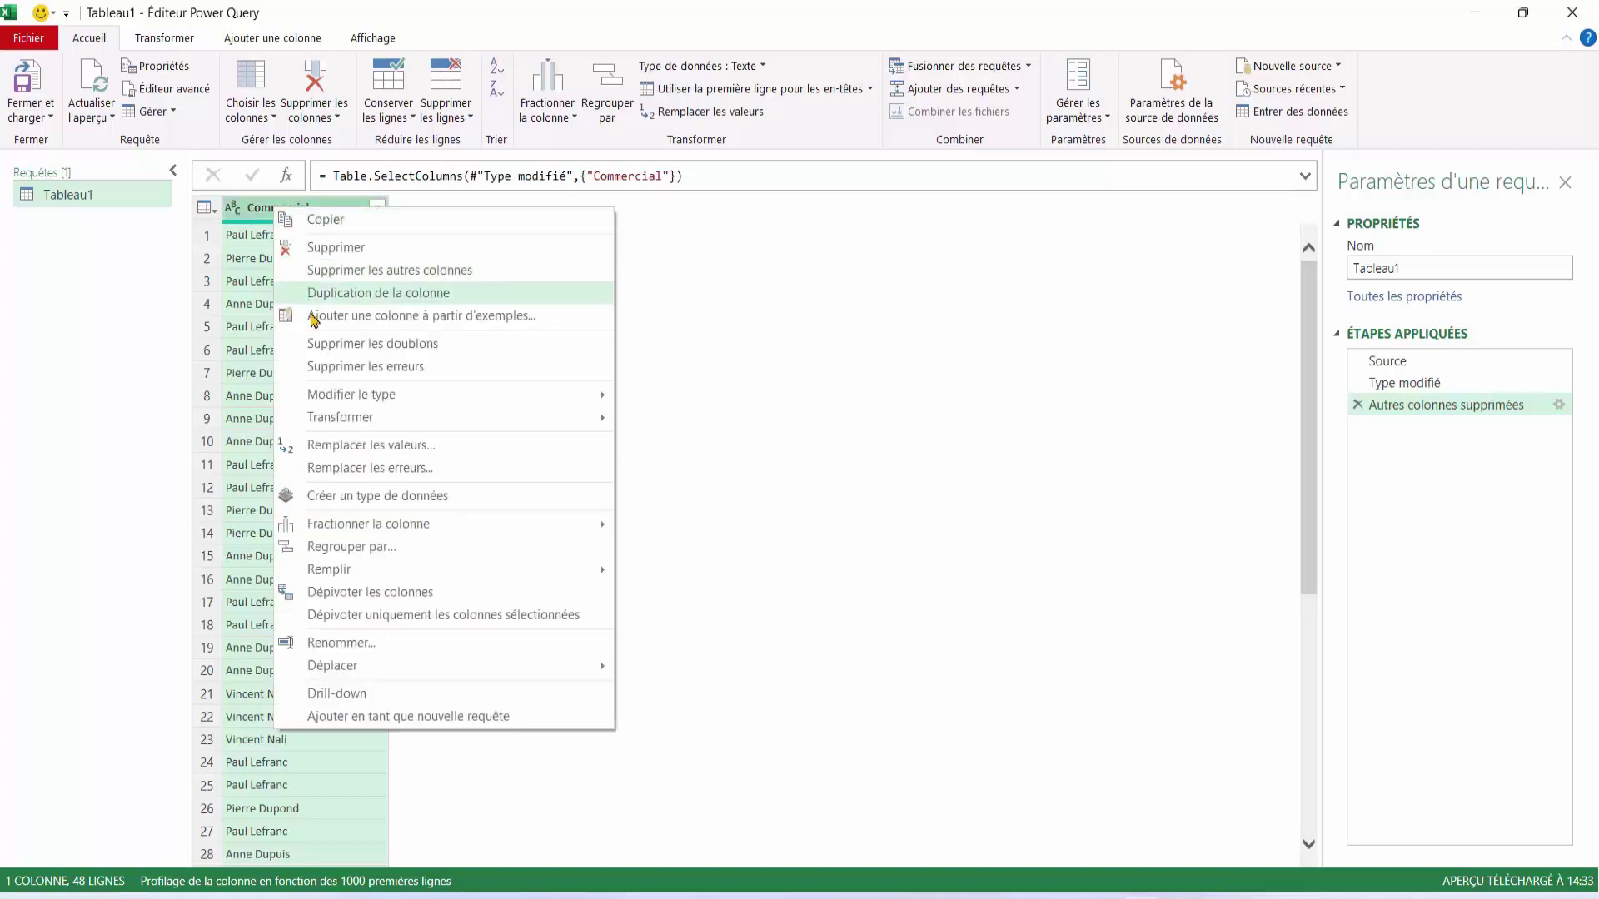
left_click(324, 351)
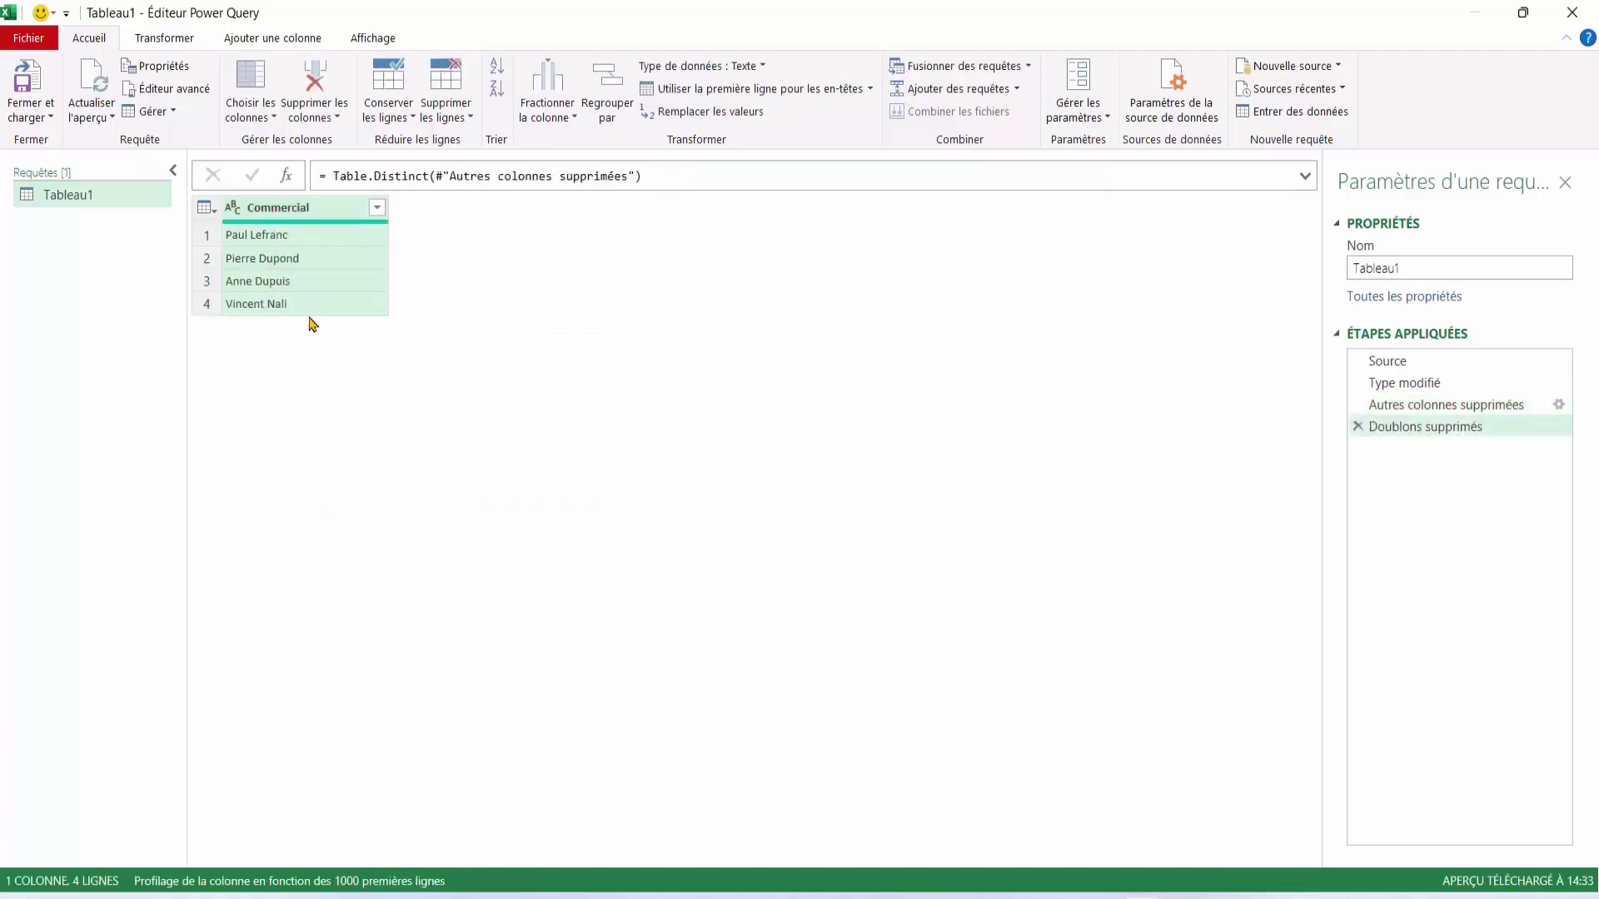
Step: Sort the names in ascending order and load the result into Excel with Fermer et charger
left_click(377, 209)
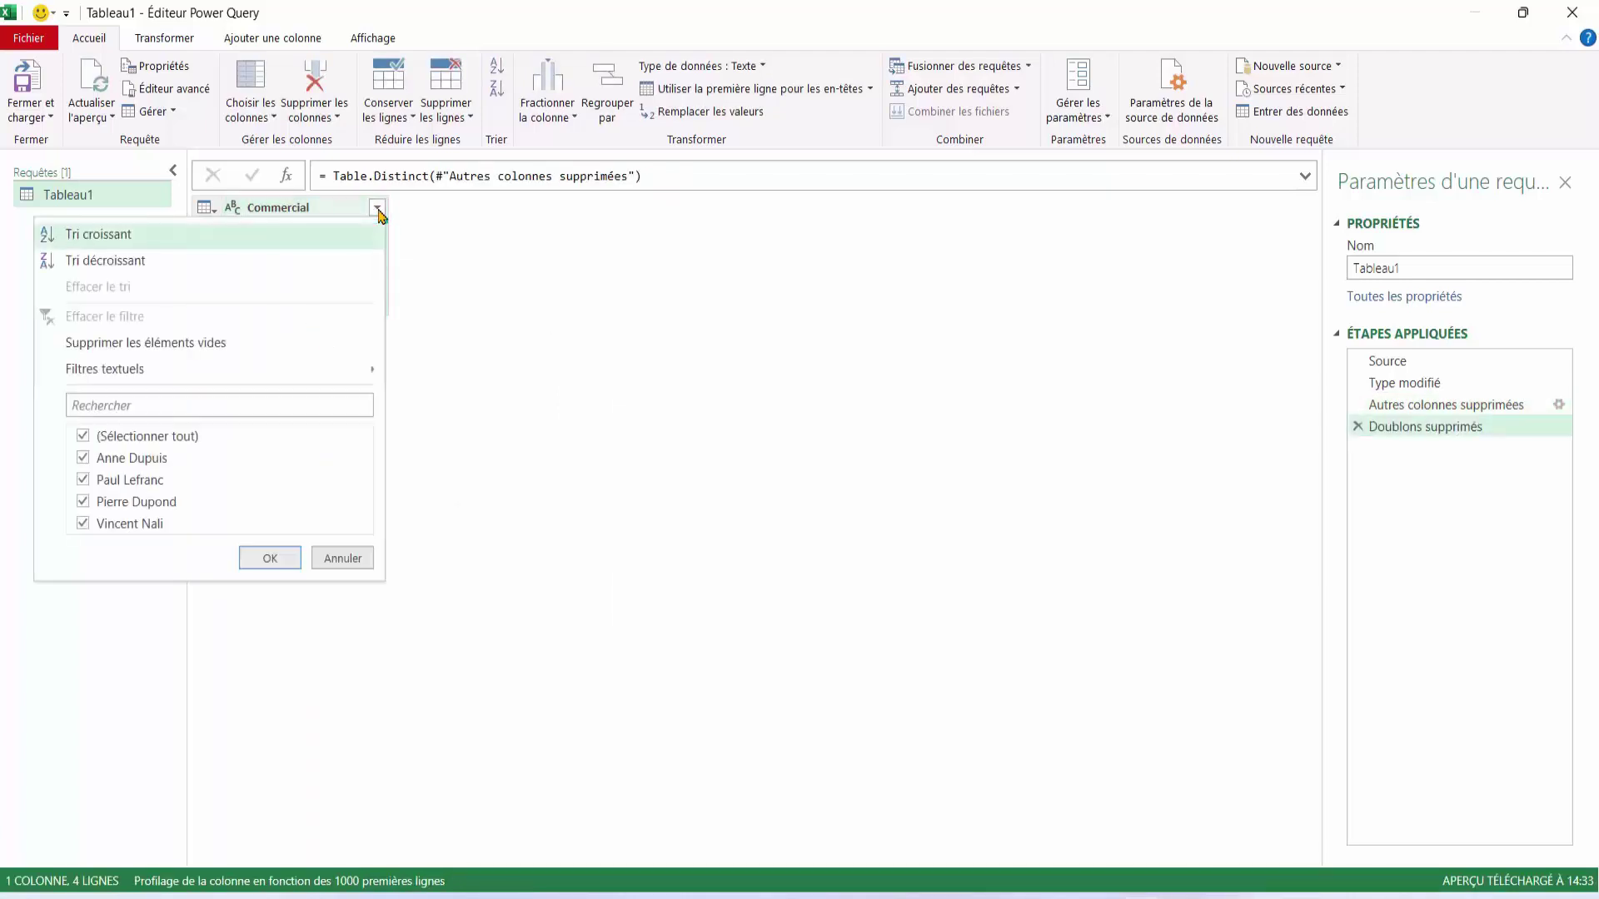
left_click(108, 242)
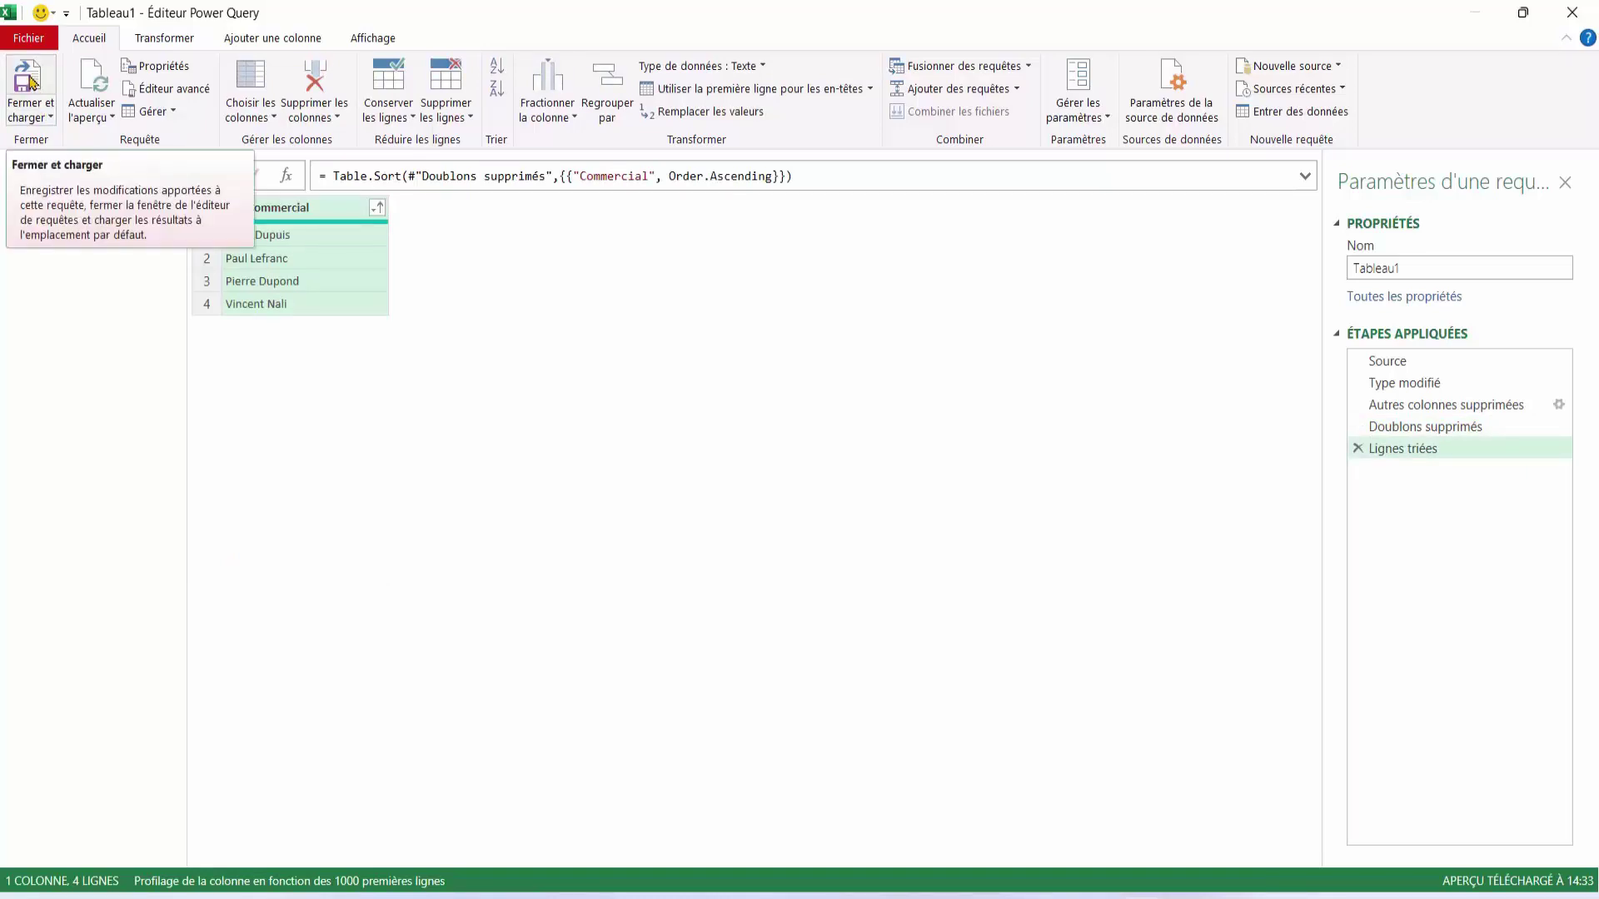
left_click(32, 83)
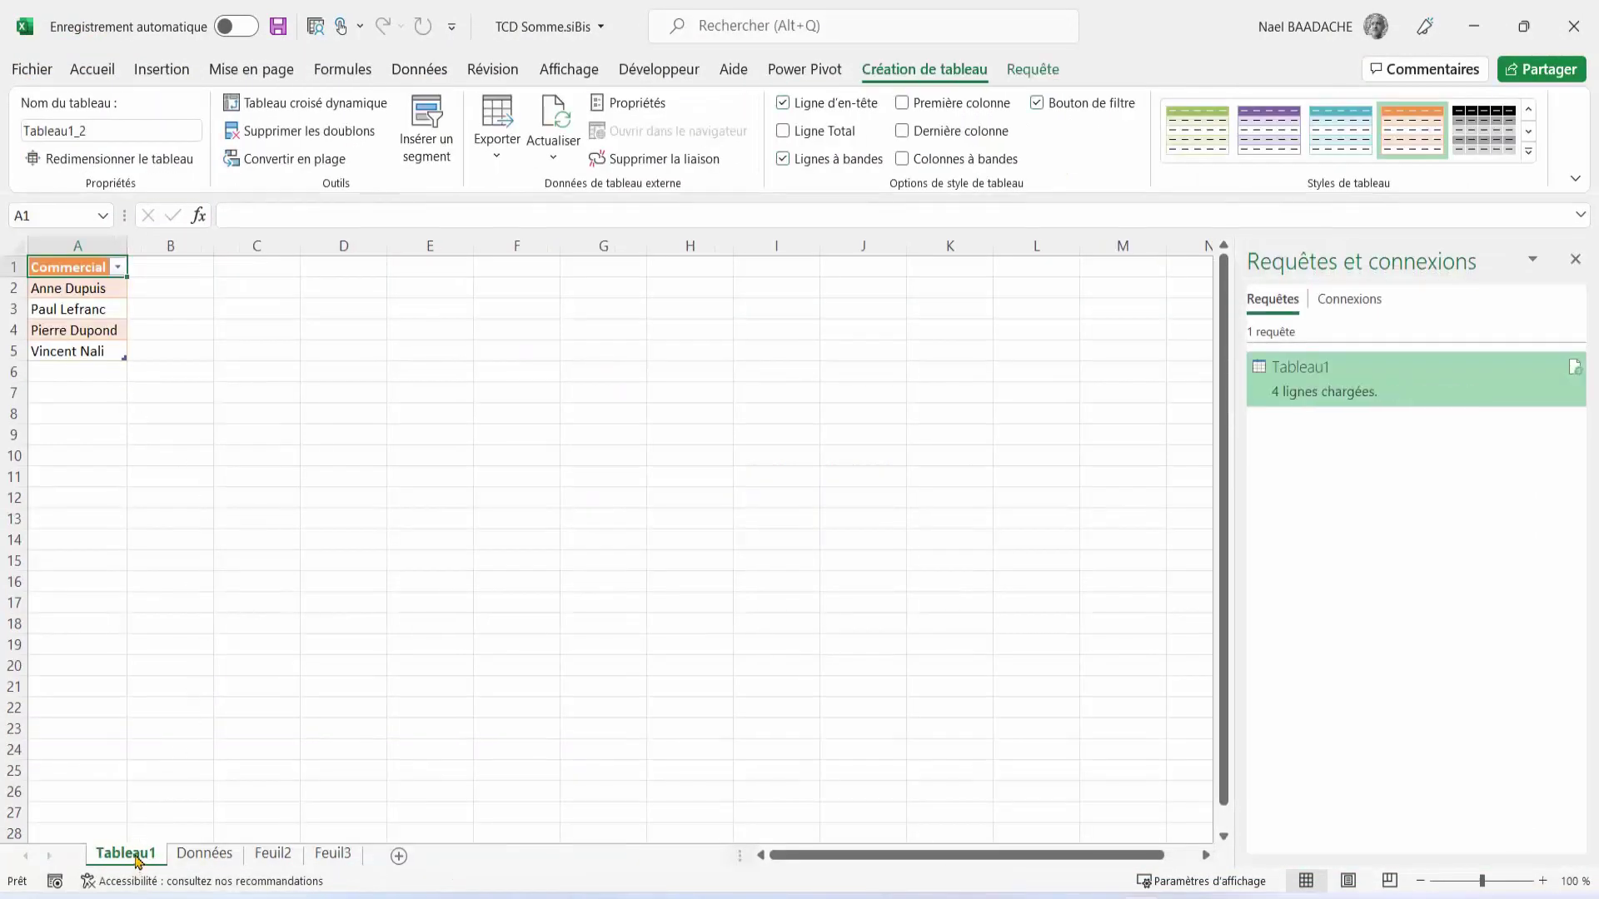
Step: Check the four names in A2:A5, return to Données, close the Requêtes et connexions pane, and select H5:H6
left_click(83, 291)
key("ctrl+shift+Down")
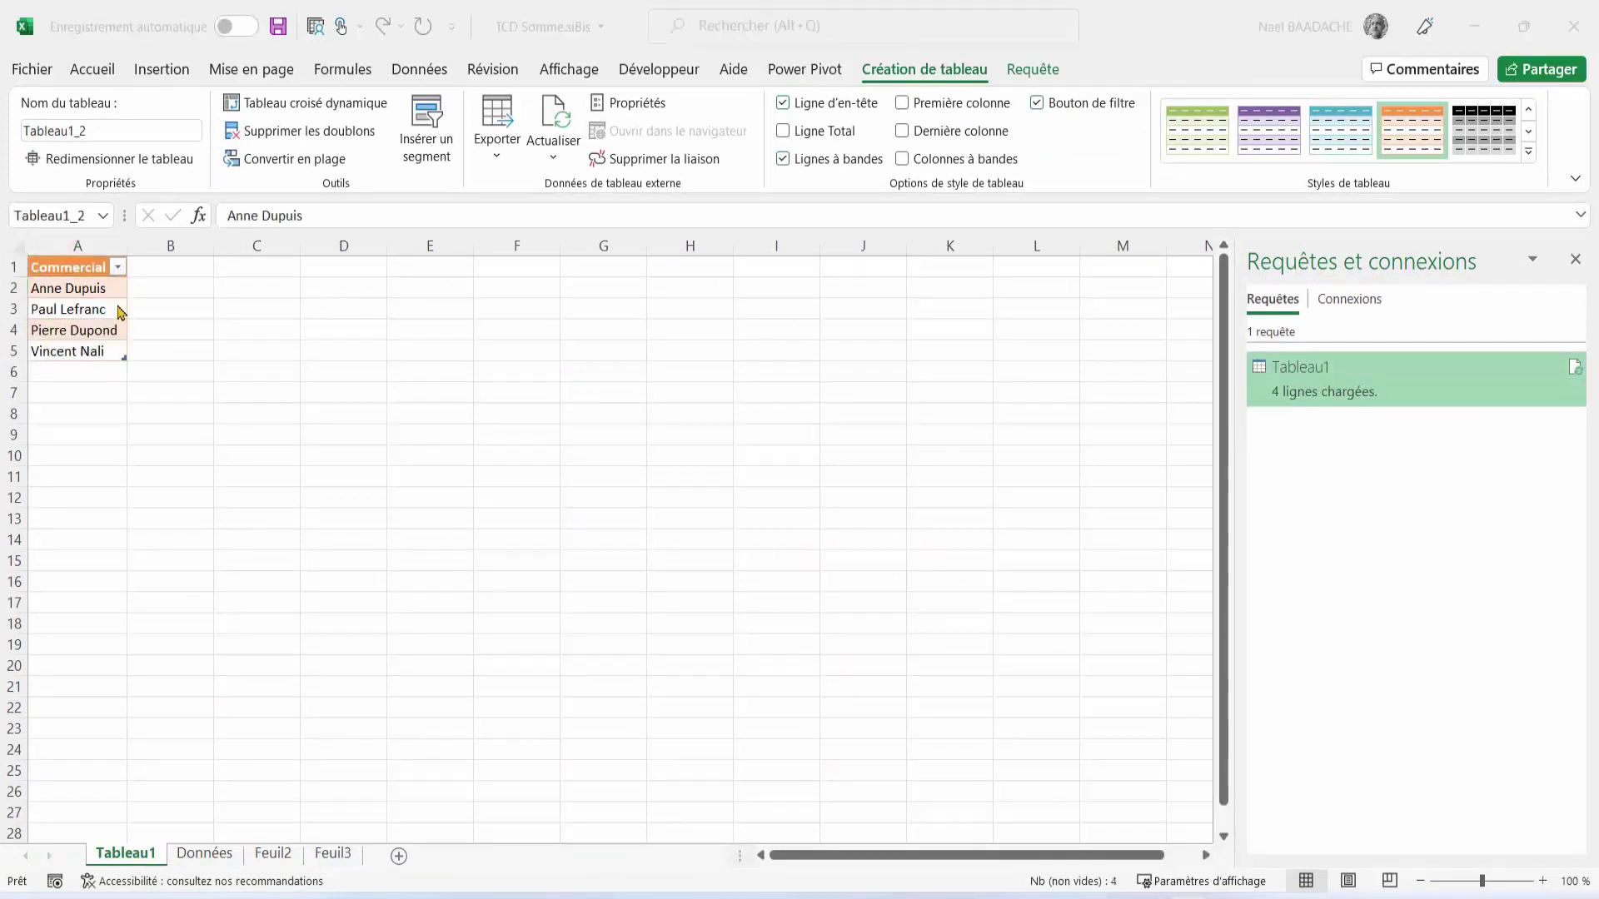
left_click(113, 297)
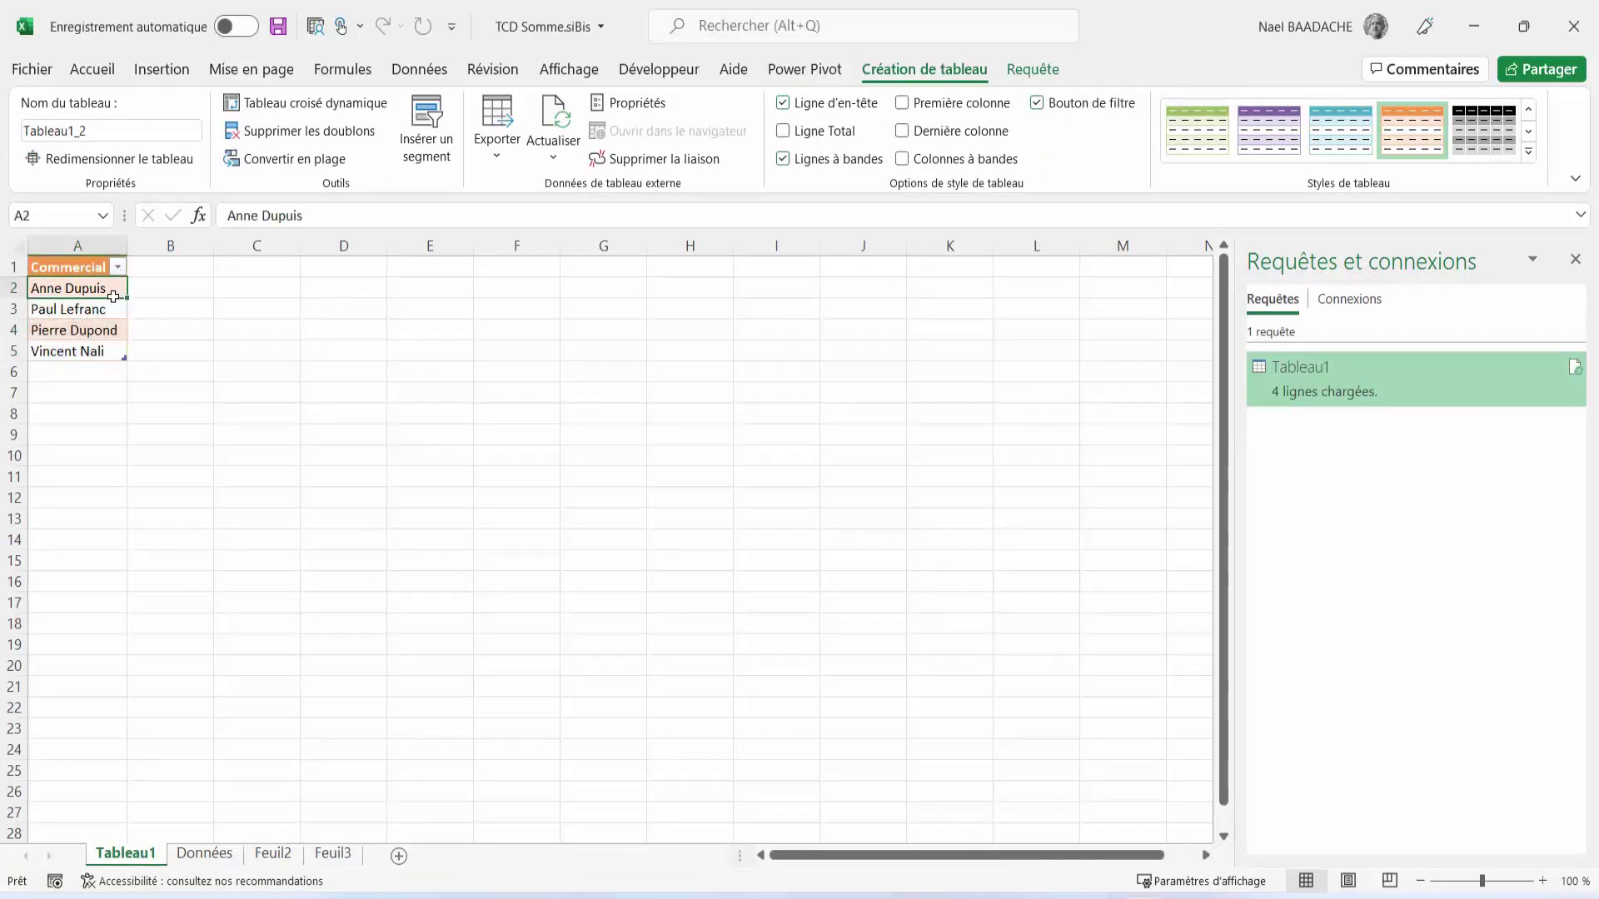
left_click(221, 855)
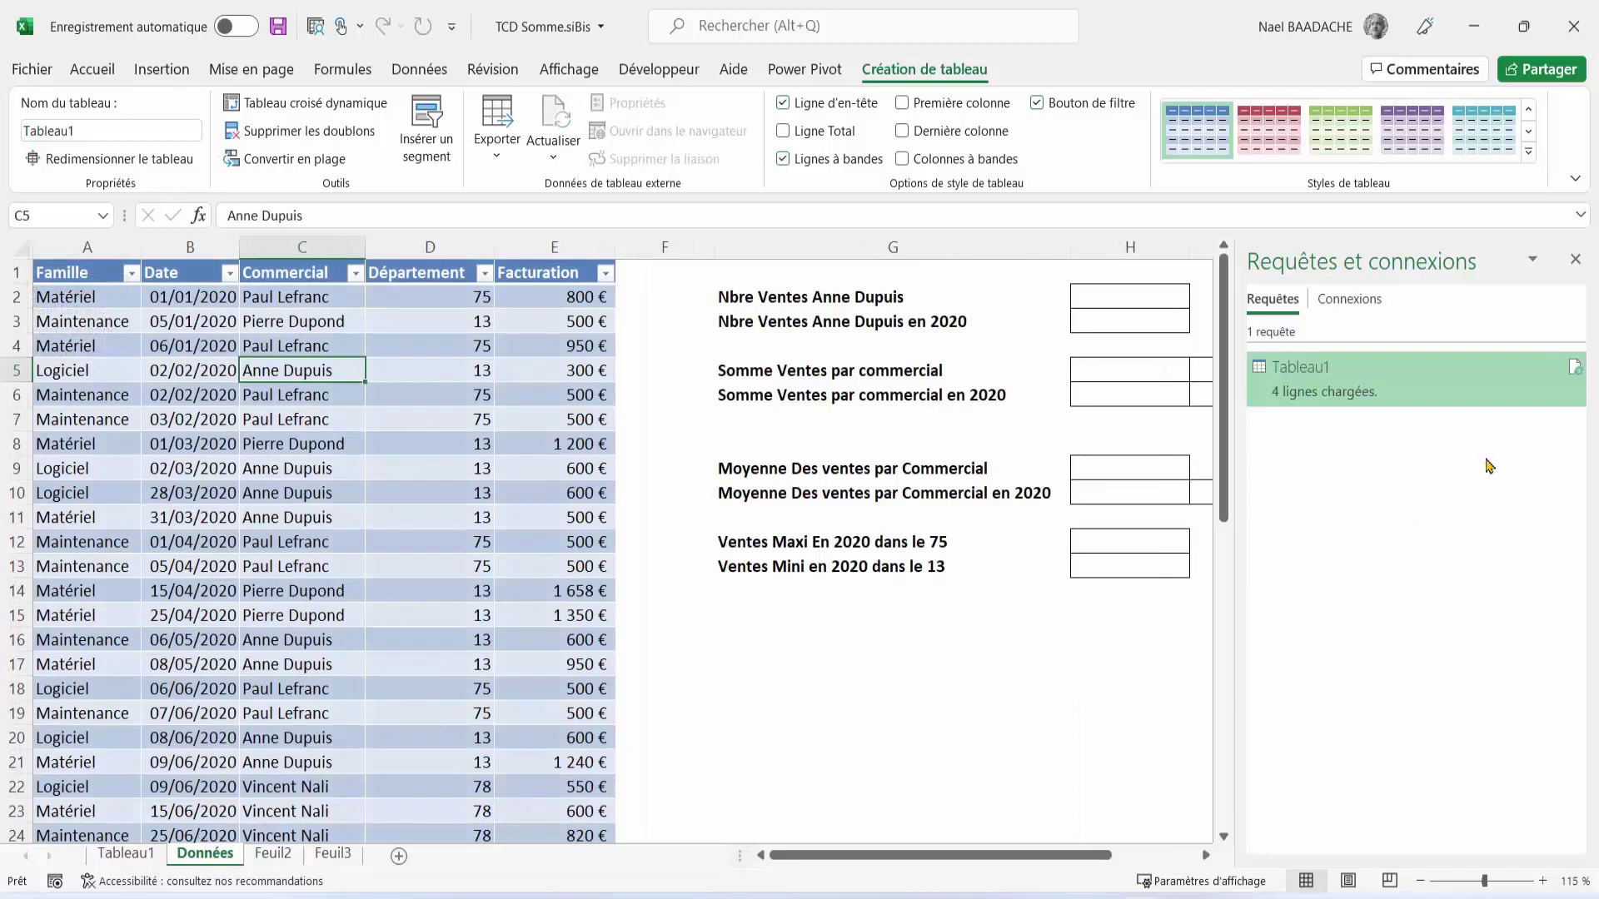
left_click(1574, 259)
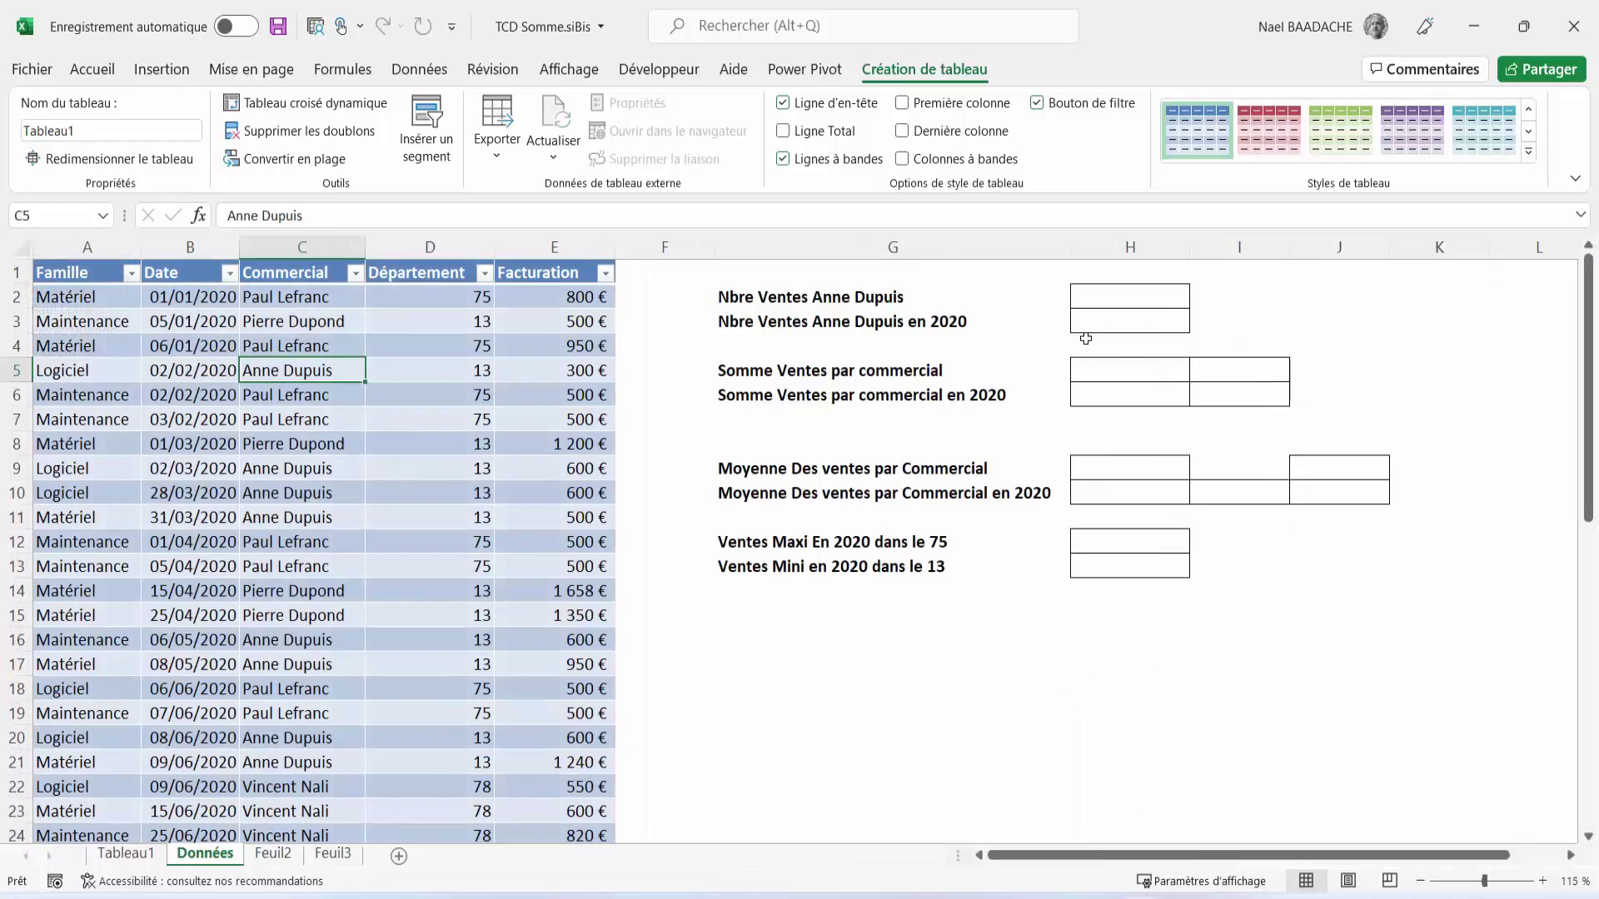
left_click_drag(1113, 371, 1121, 393)
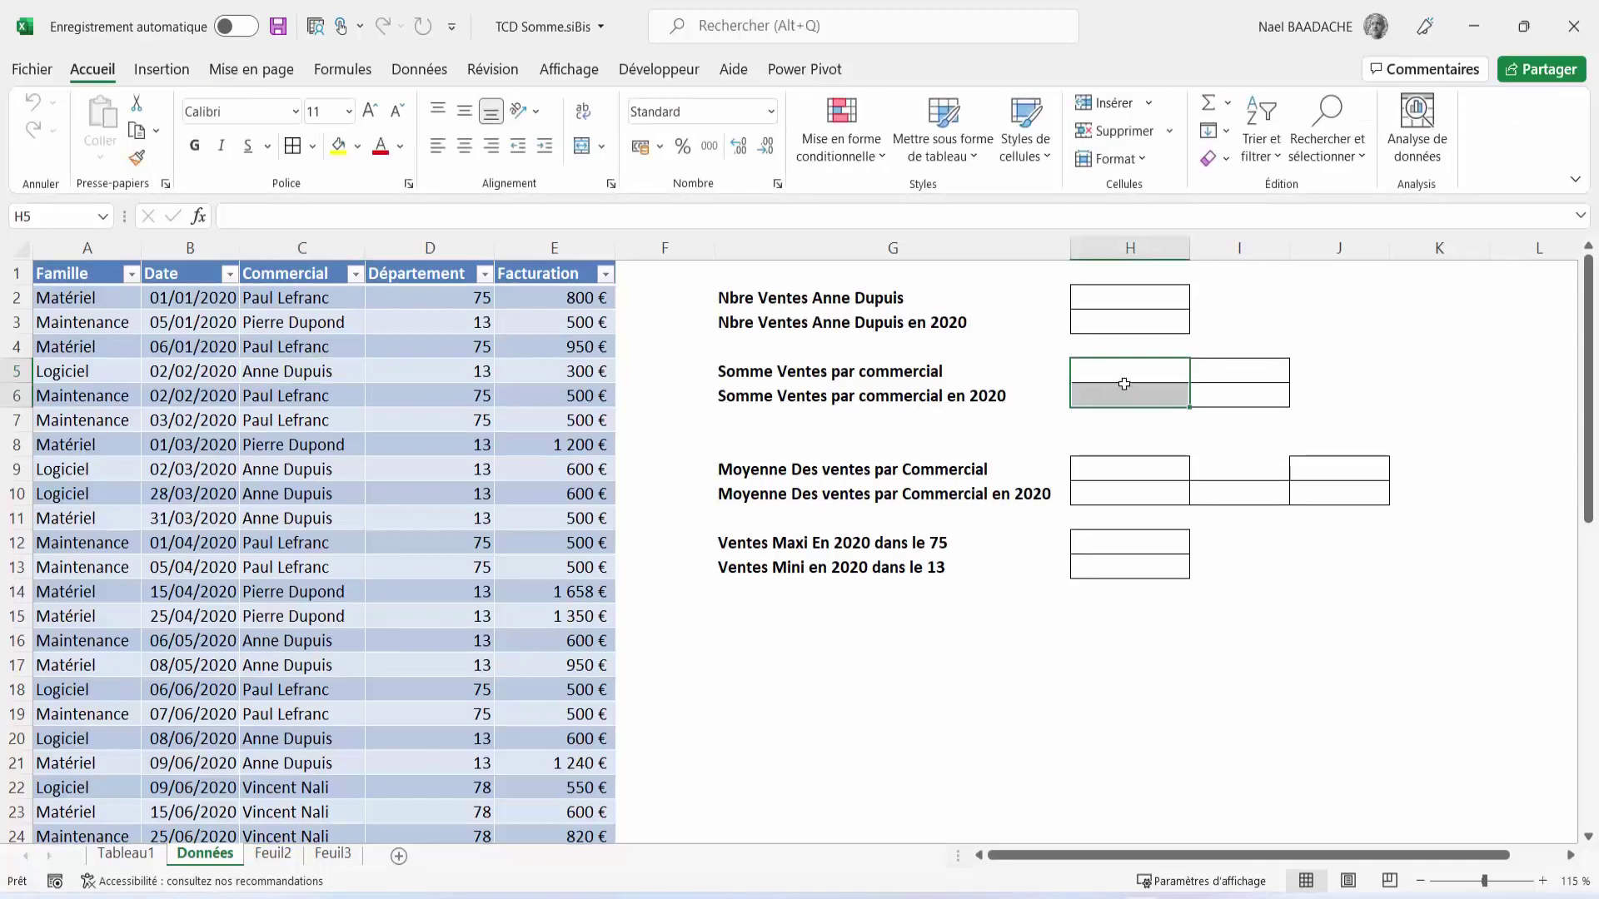
Step: Add a Liste validation to H5:H6 with source =Tableau1!$A$2:$A$5
left_click(429, 74)
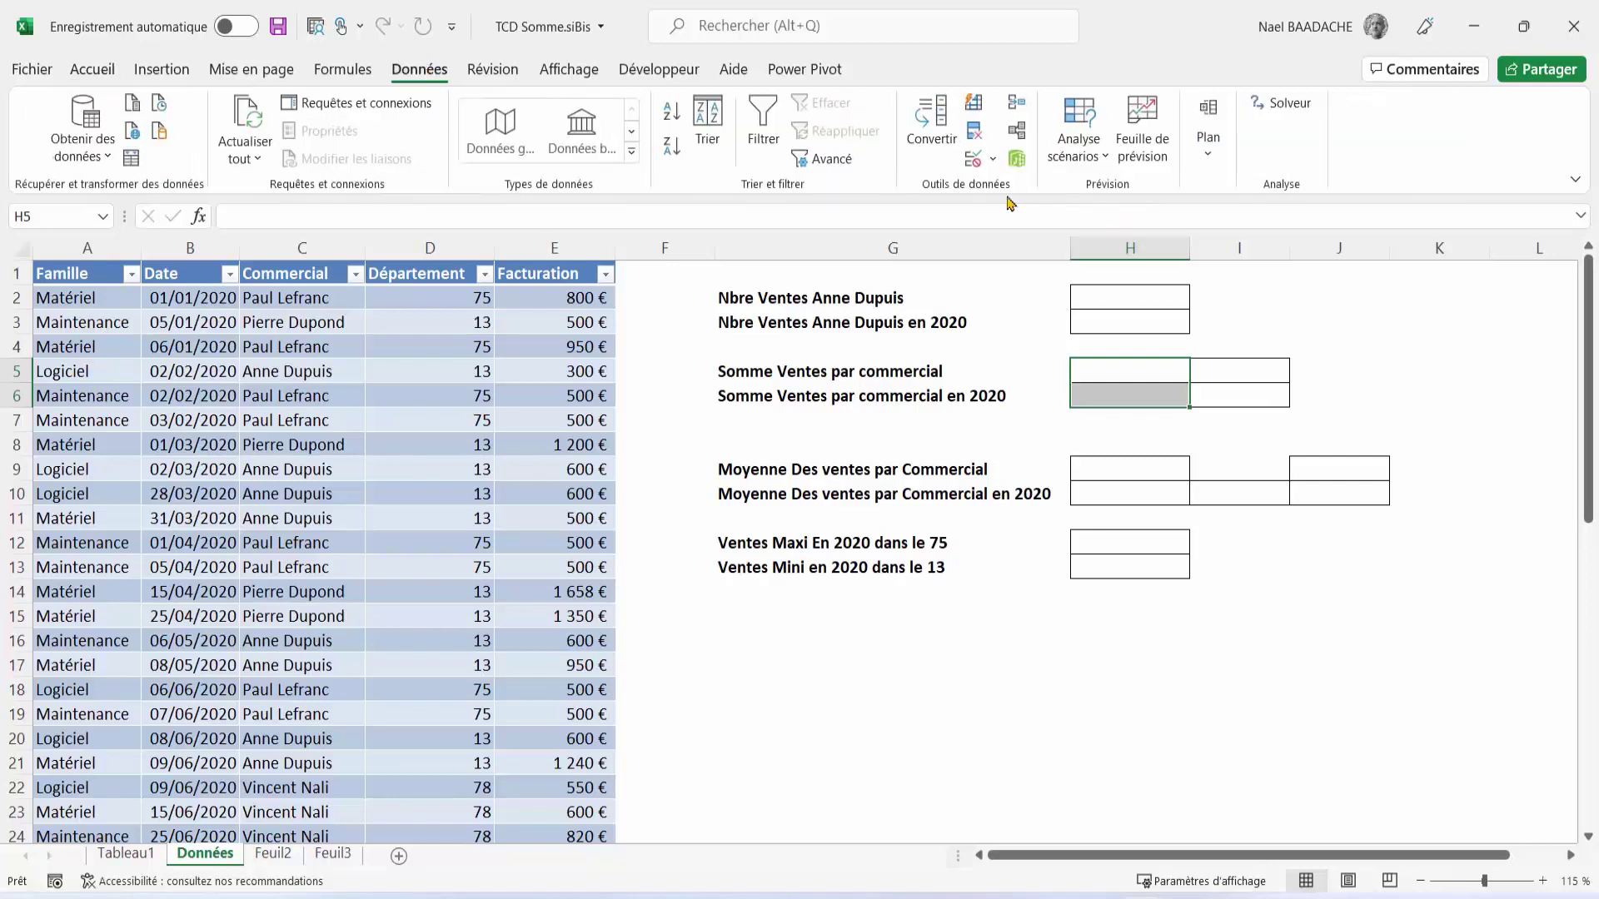
left_click(993, 158)
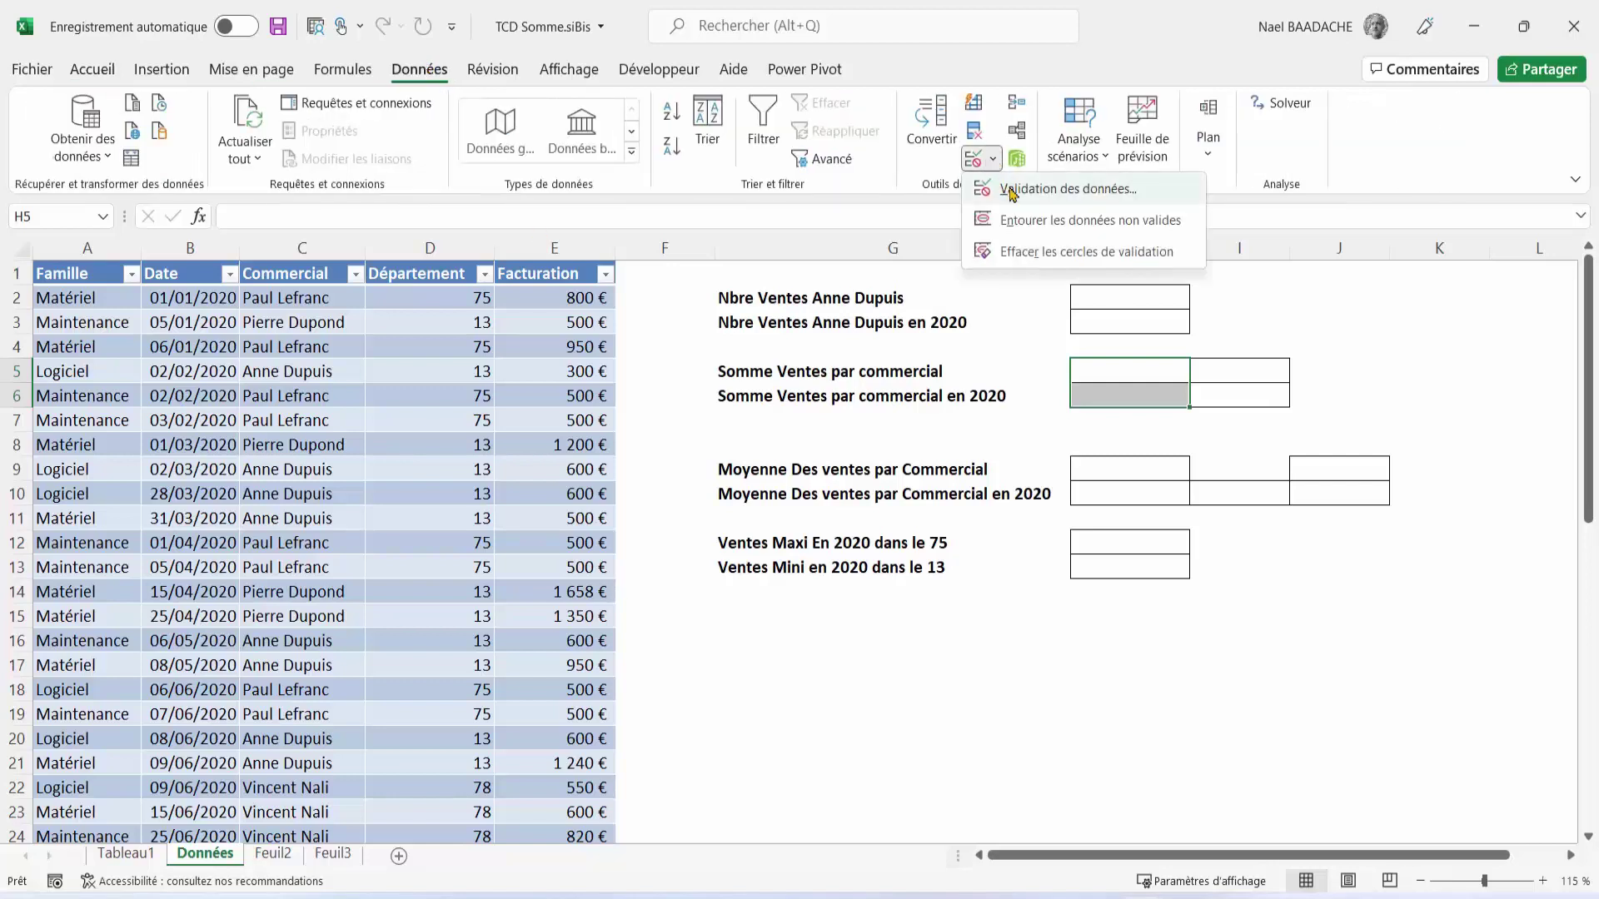
left_click(1011, 191)
left_click(330, 416)
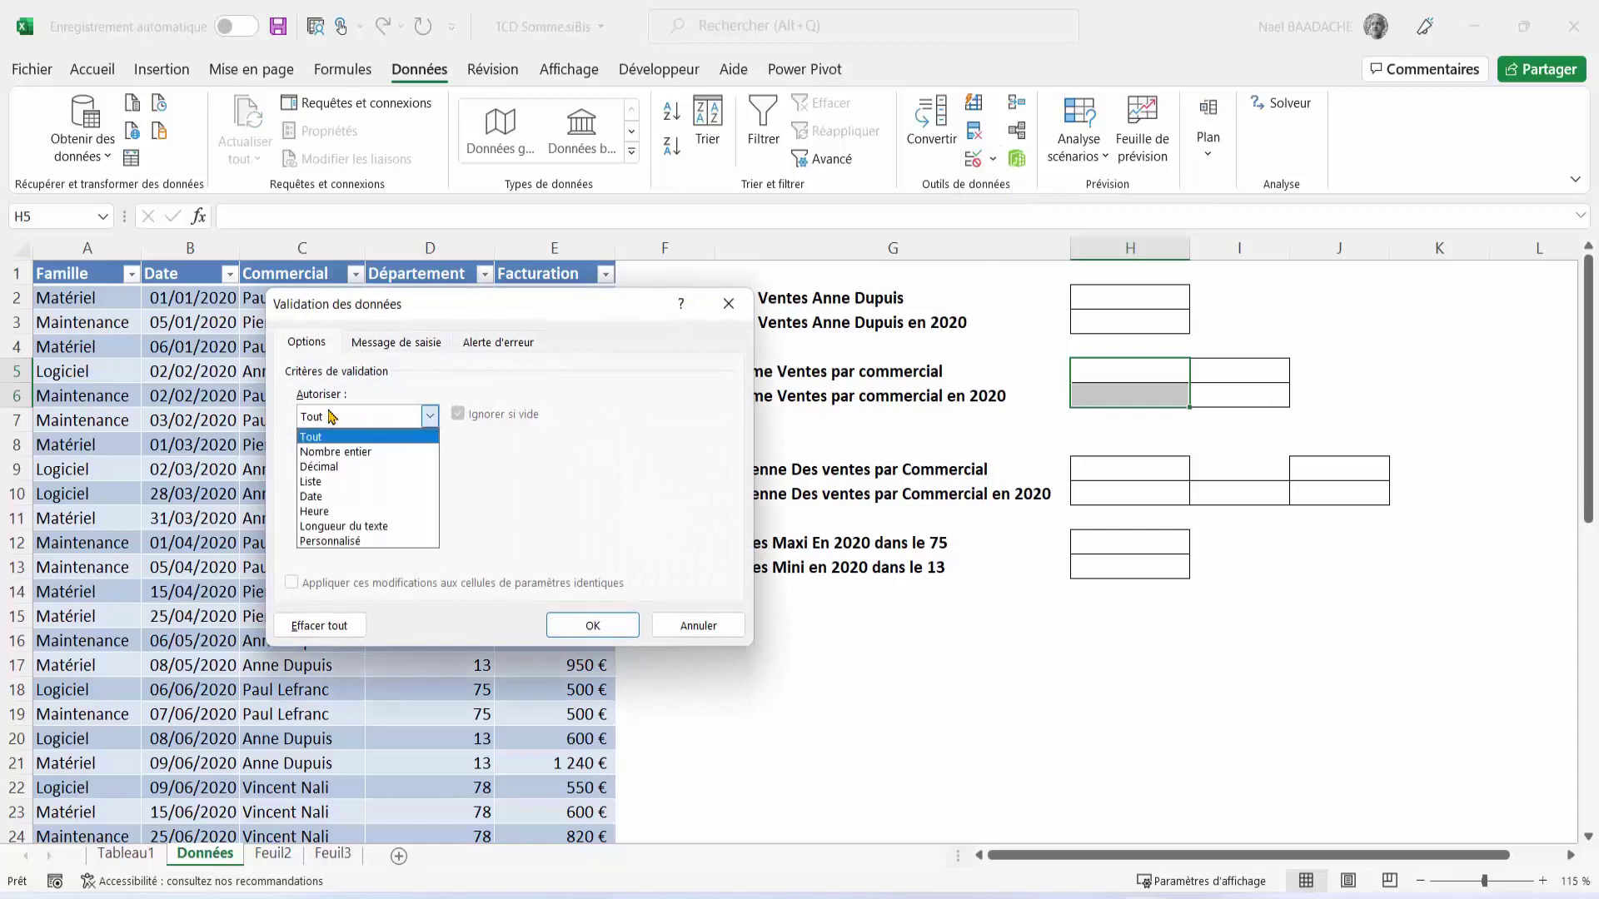
left_click(334, 483)
left_click(348, 506)
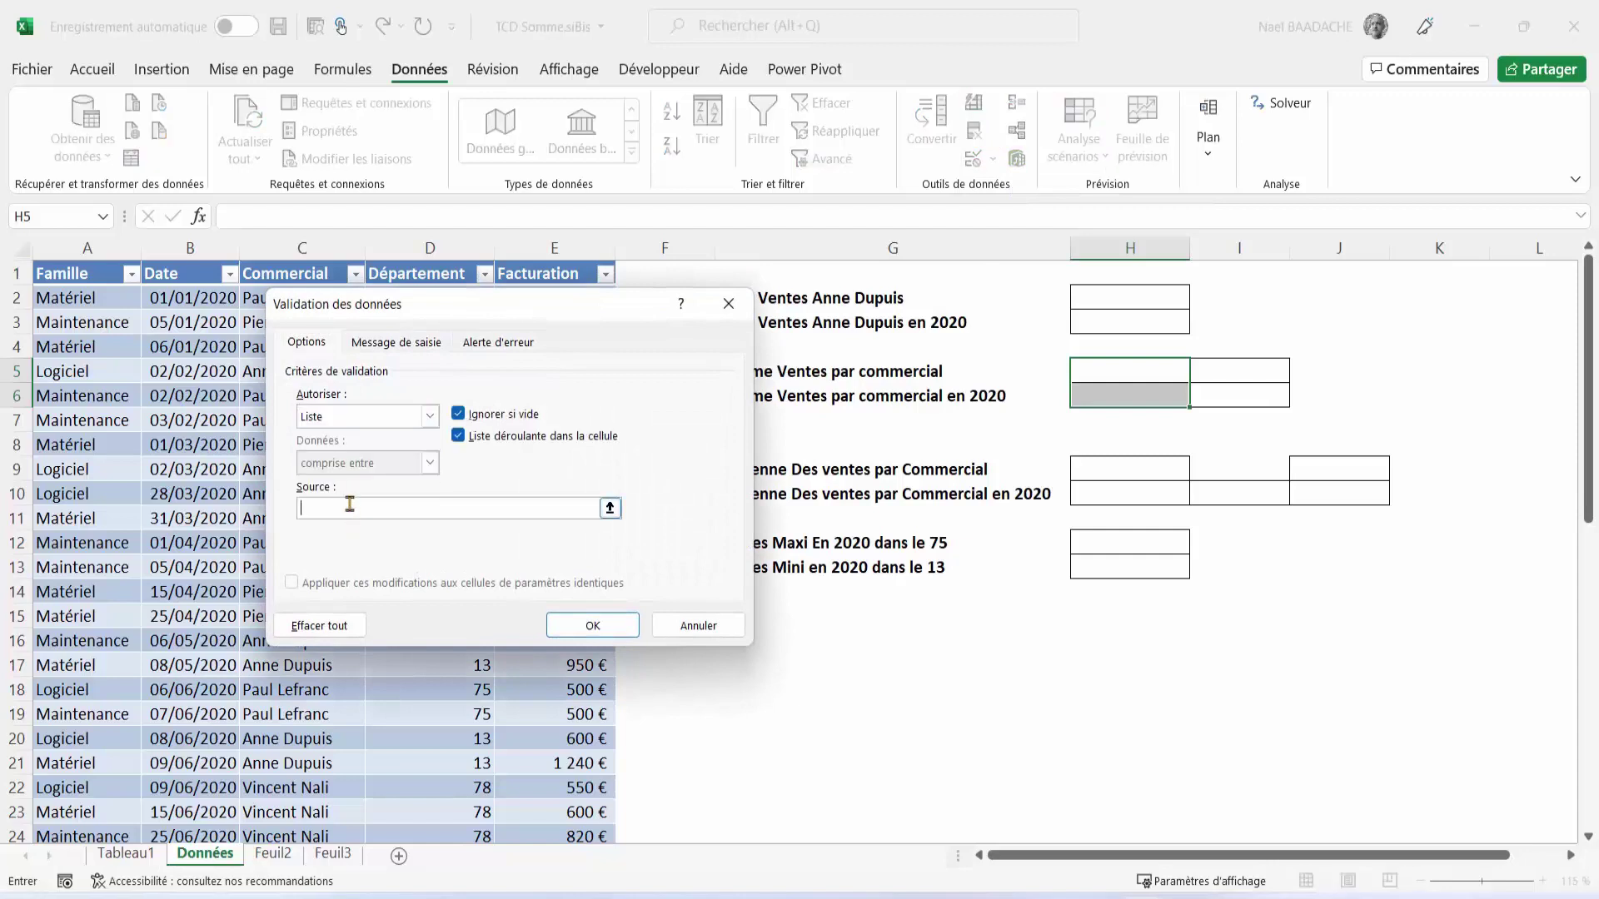
left_click(136, 856)
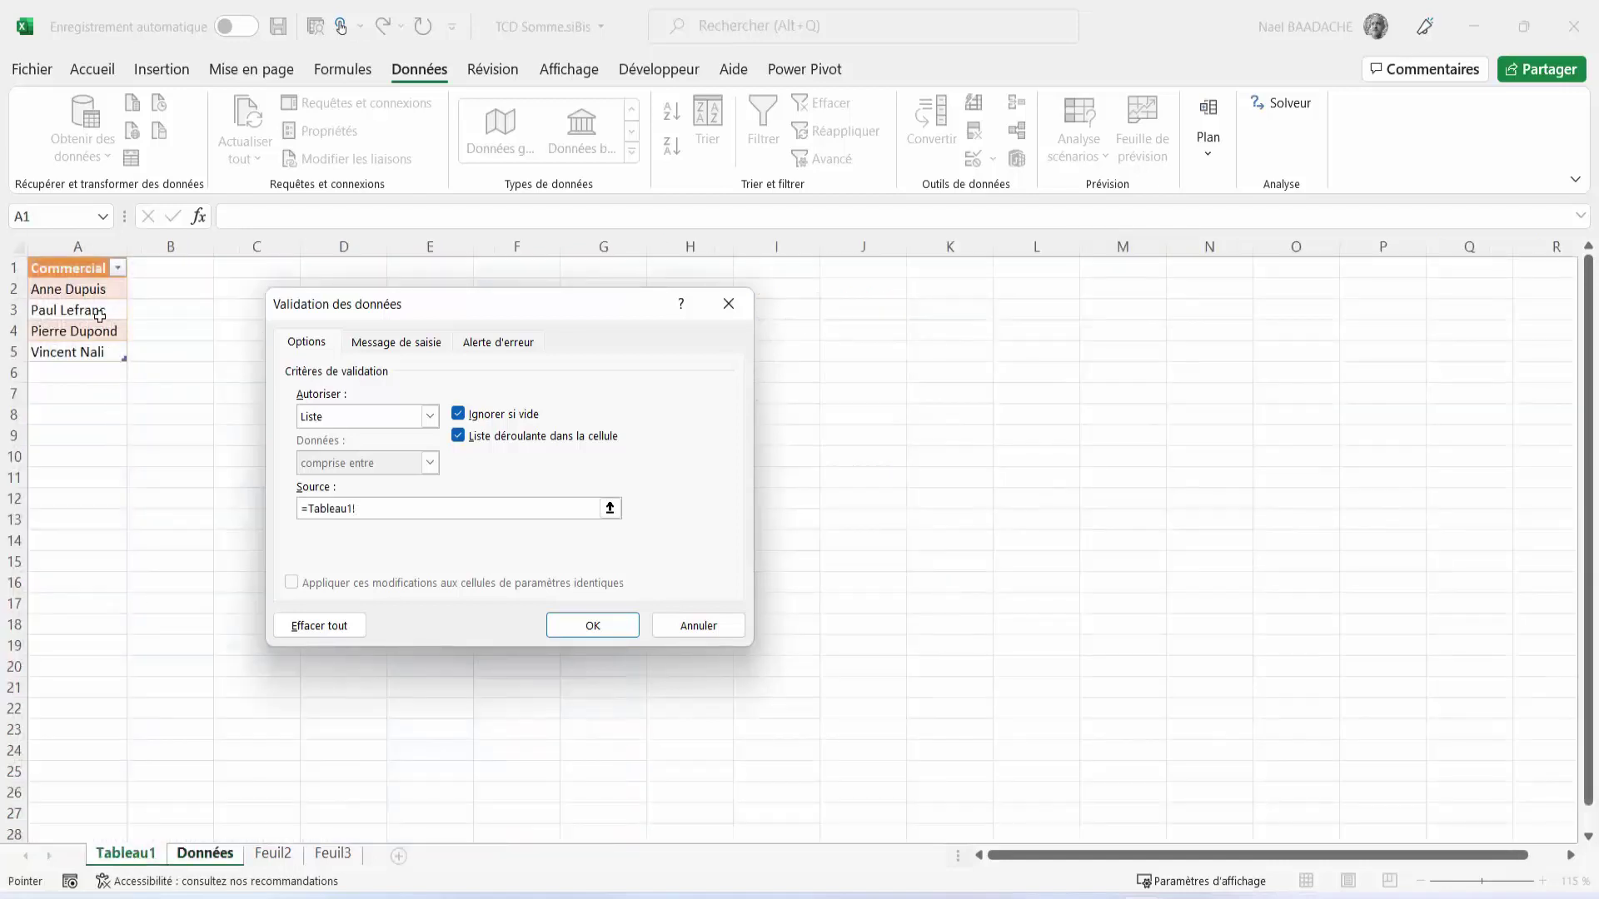
left_click_drag(97, 291, 89, 350)
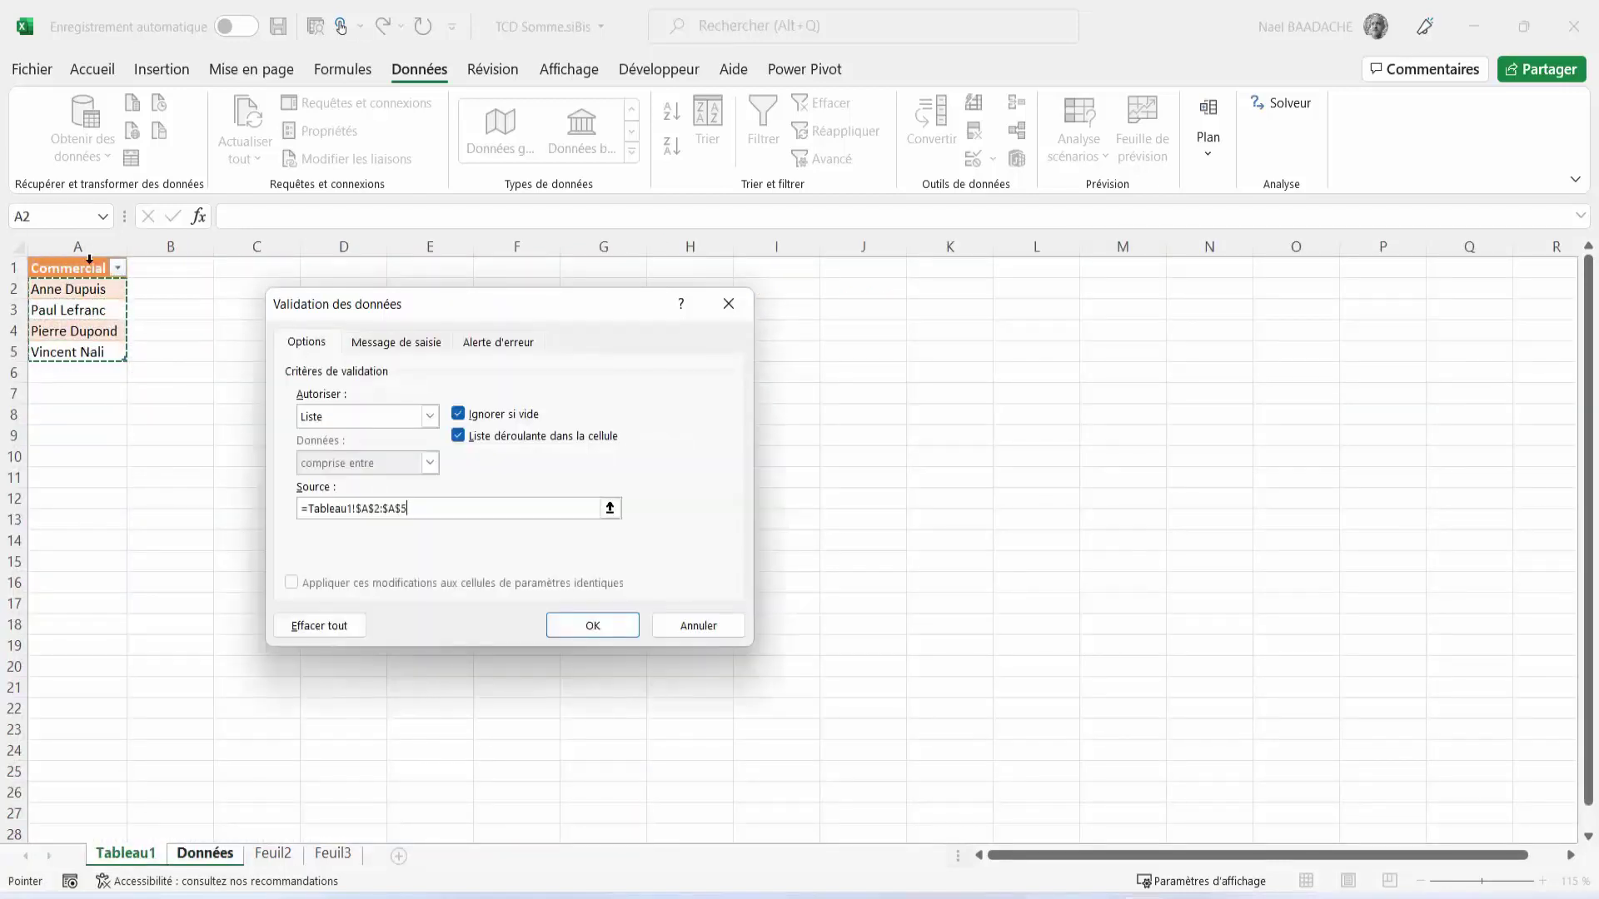
left_click(613, 630)
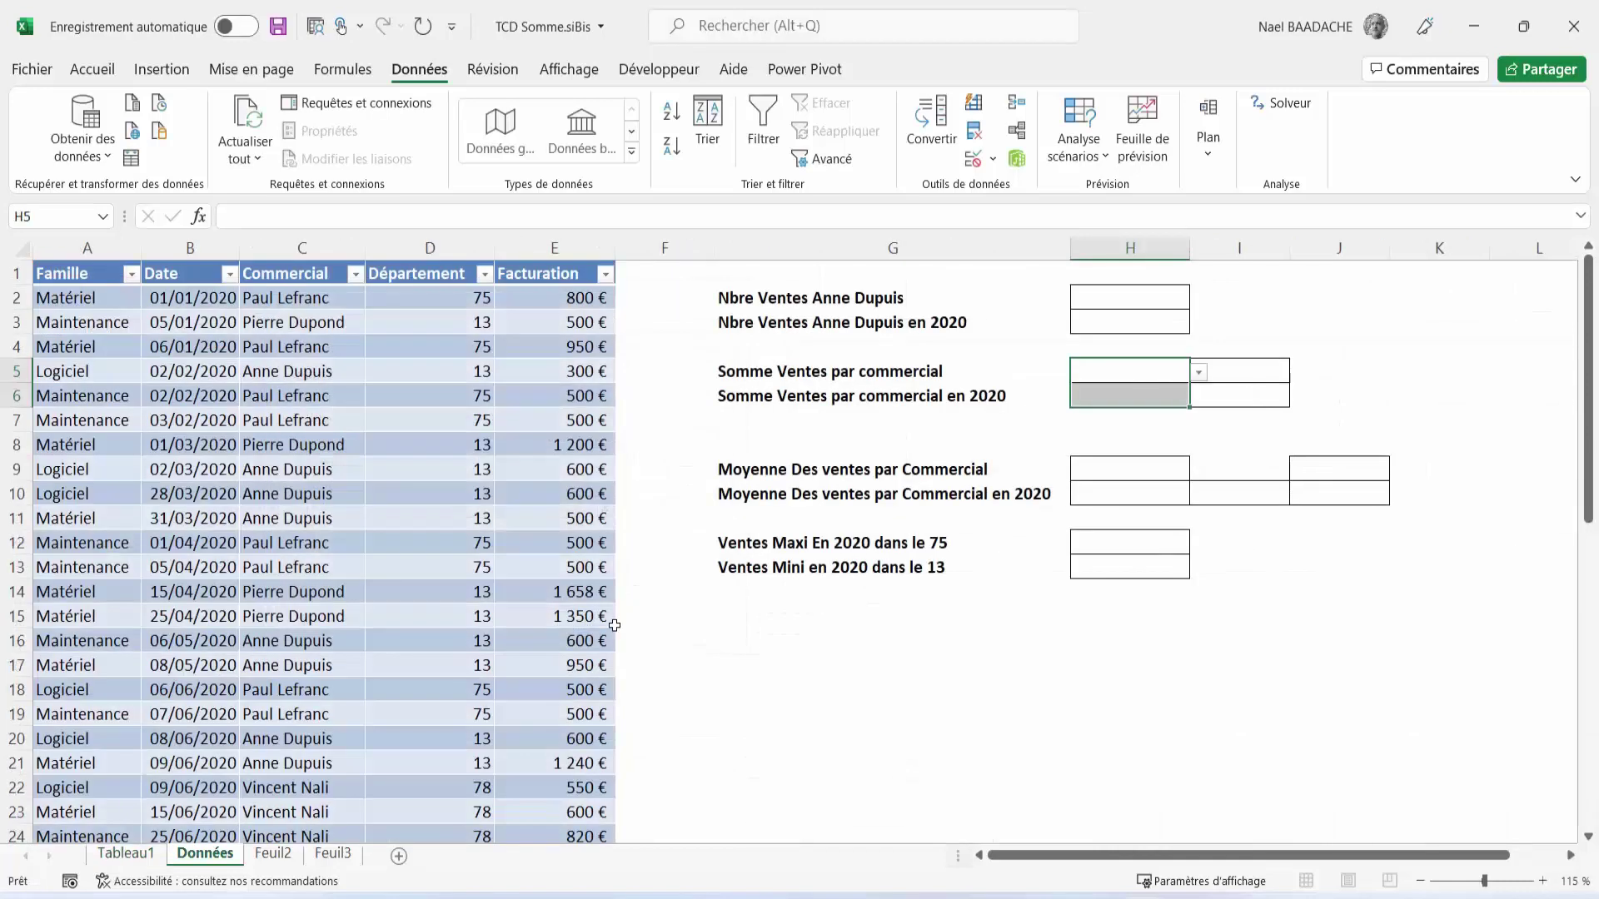
Step: Test the new name drop-downs in H5 and H6 without choosing a name
left_click(1198, 372)
left_click(1268, 449)
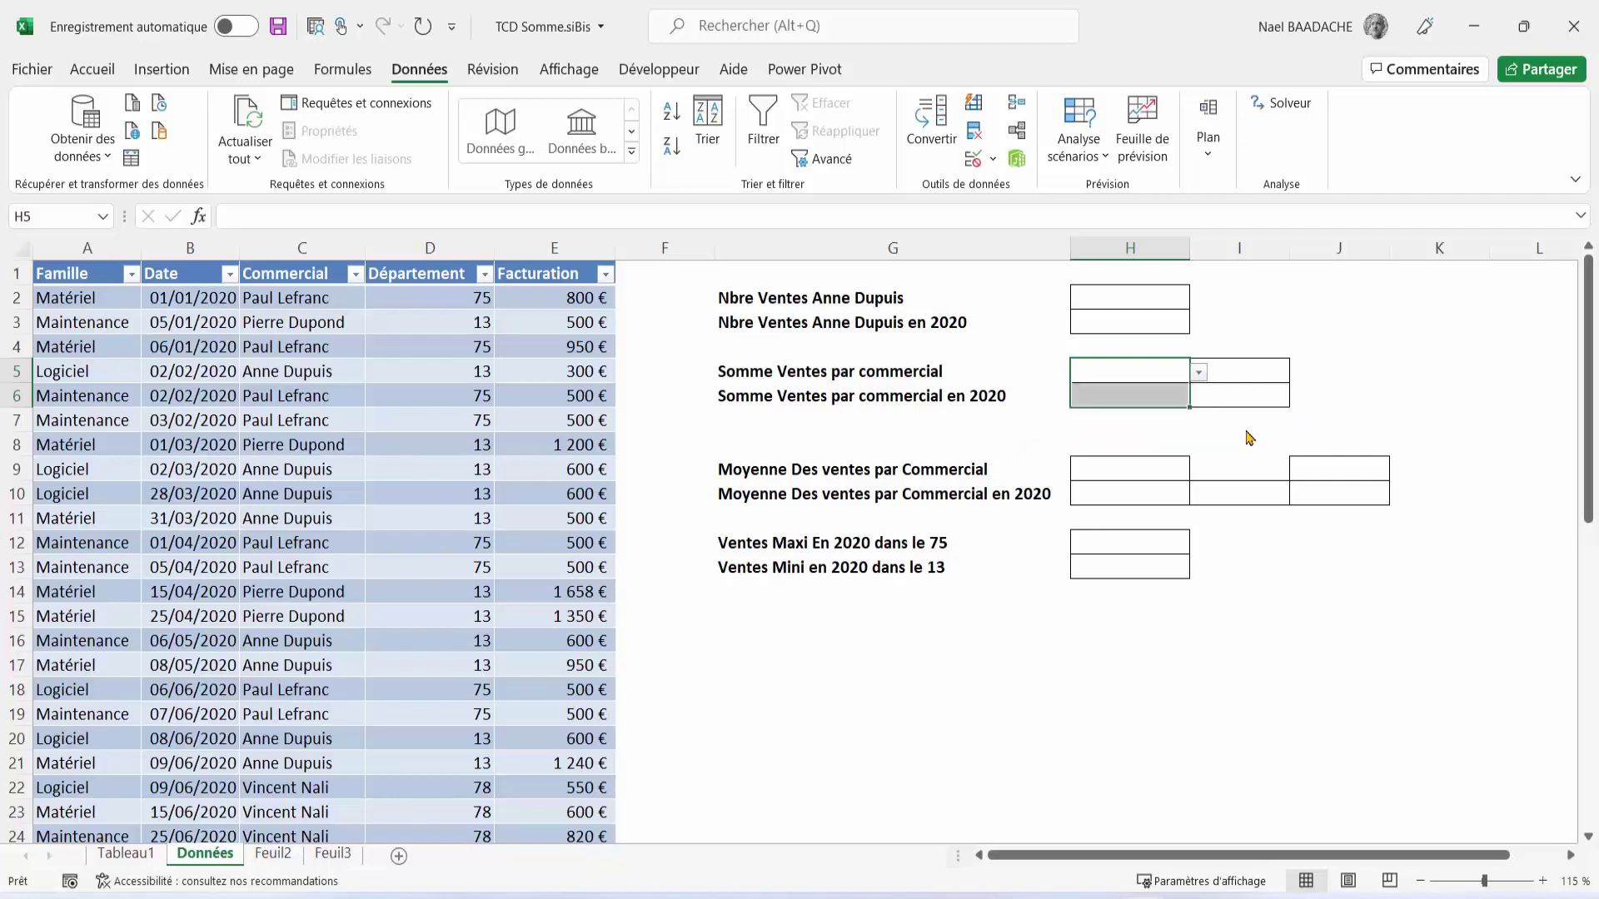
left_click(1139, 396)
left_click(1198, 397)
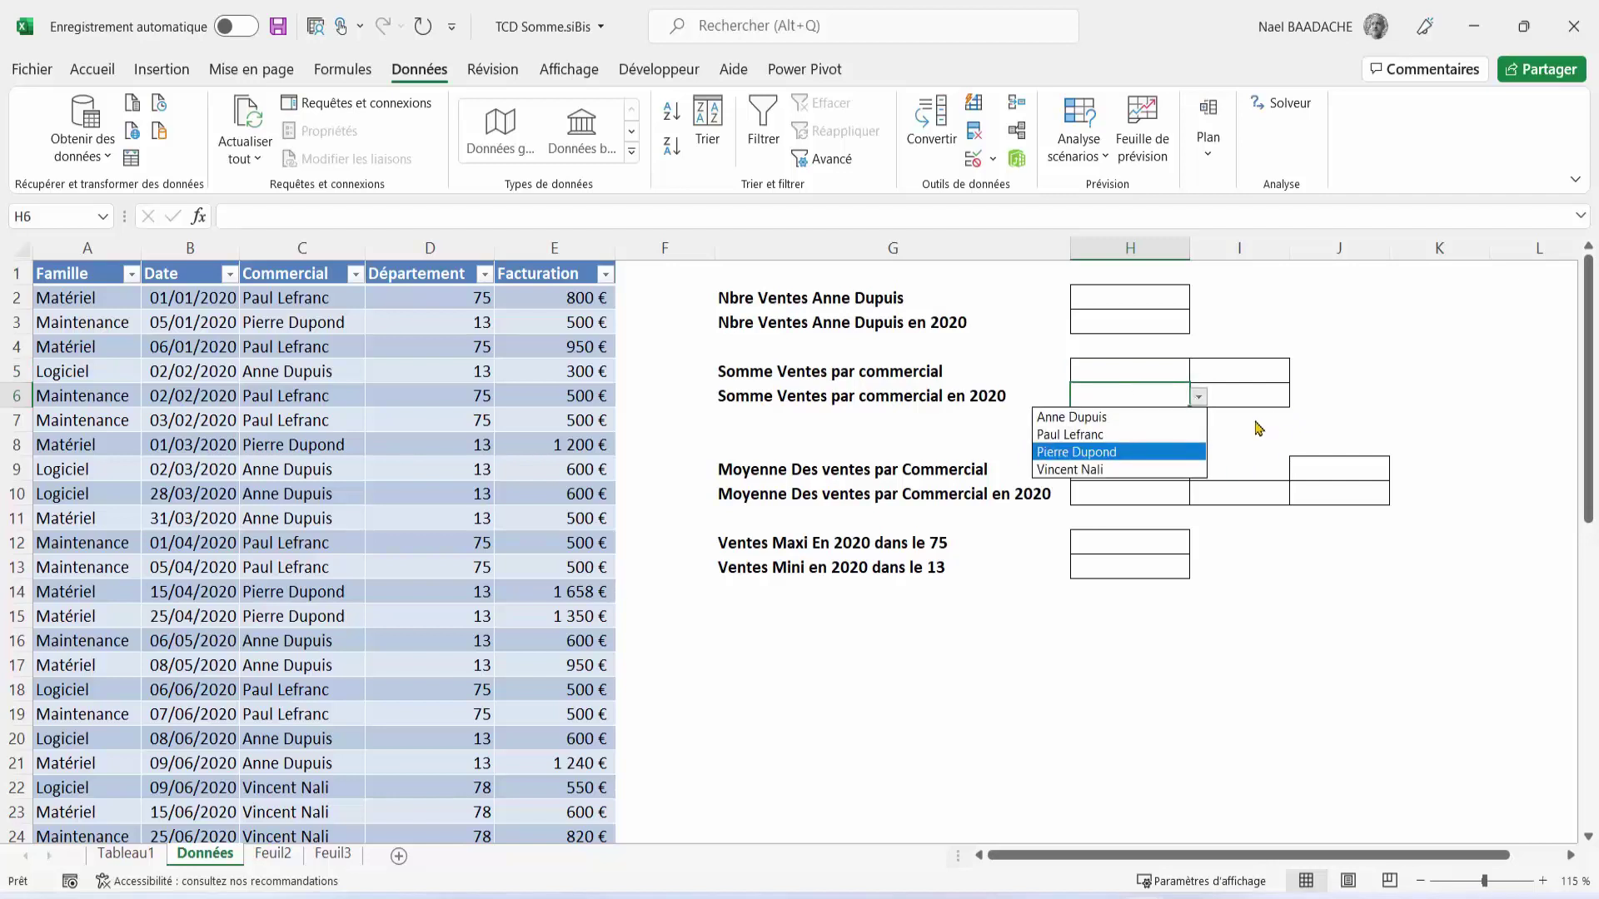
left_click(1256, 428)
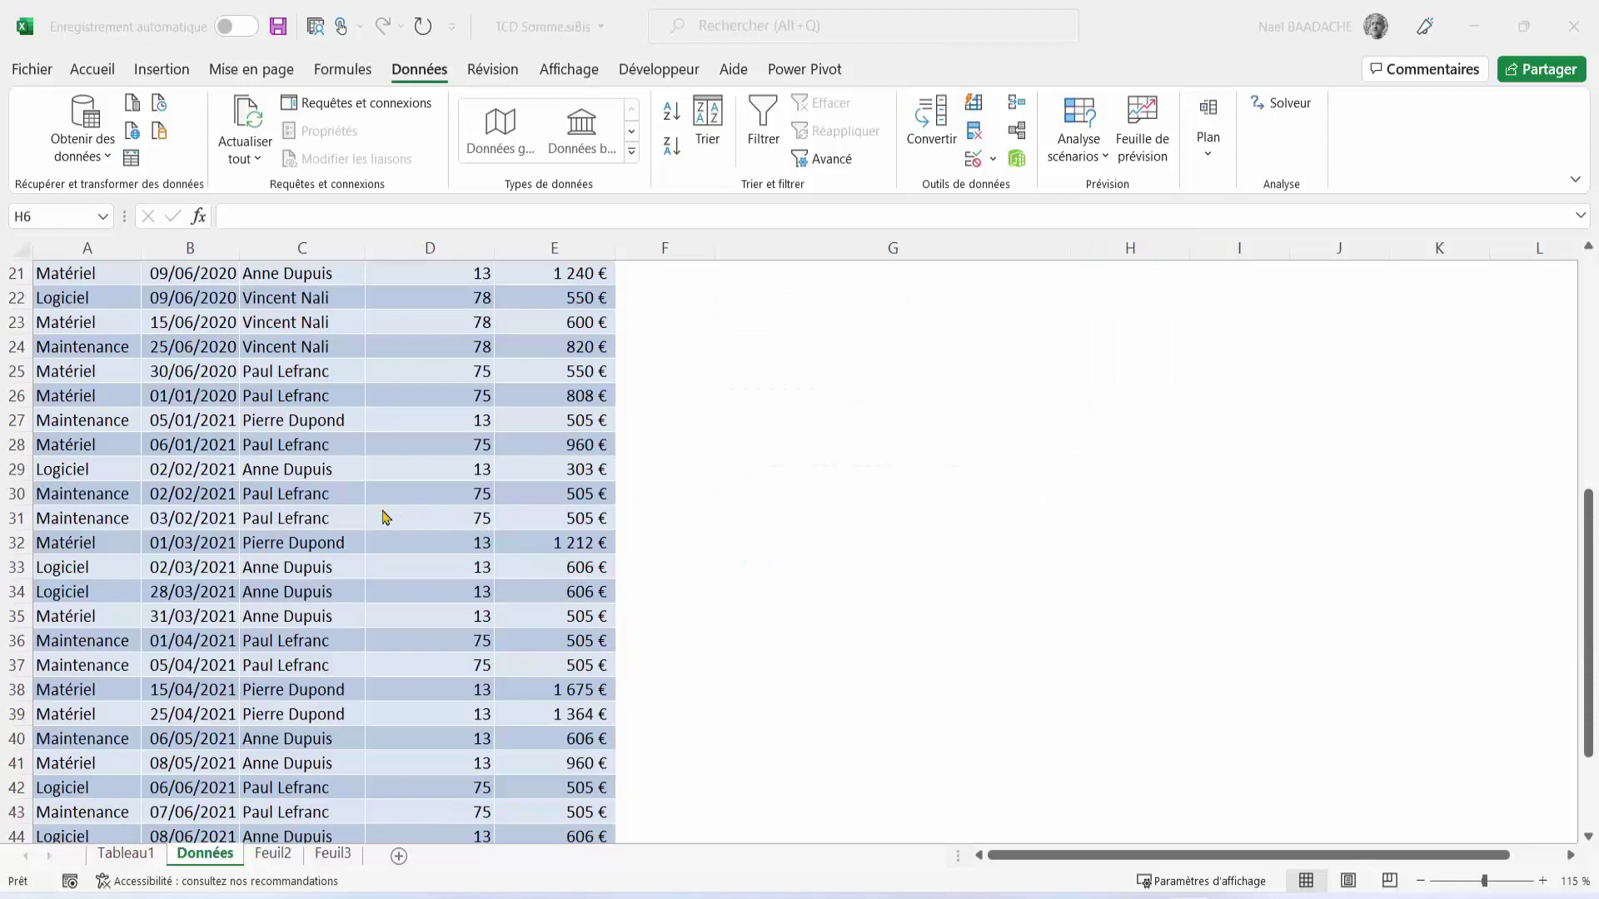
scroll(385, 517, "down", 5)
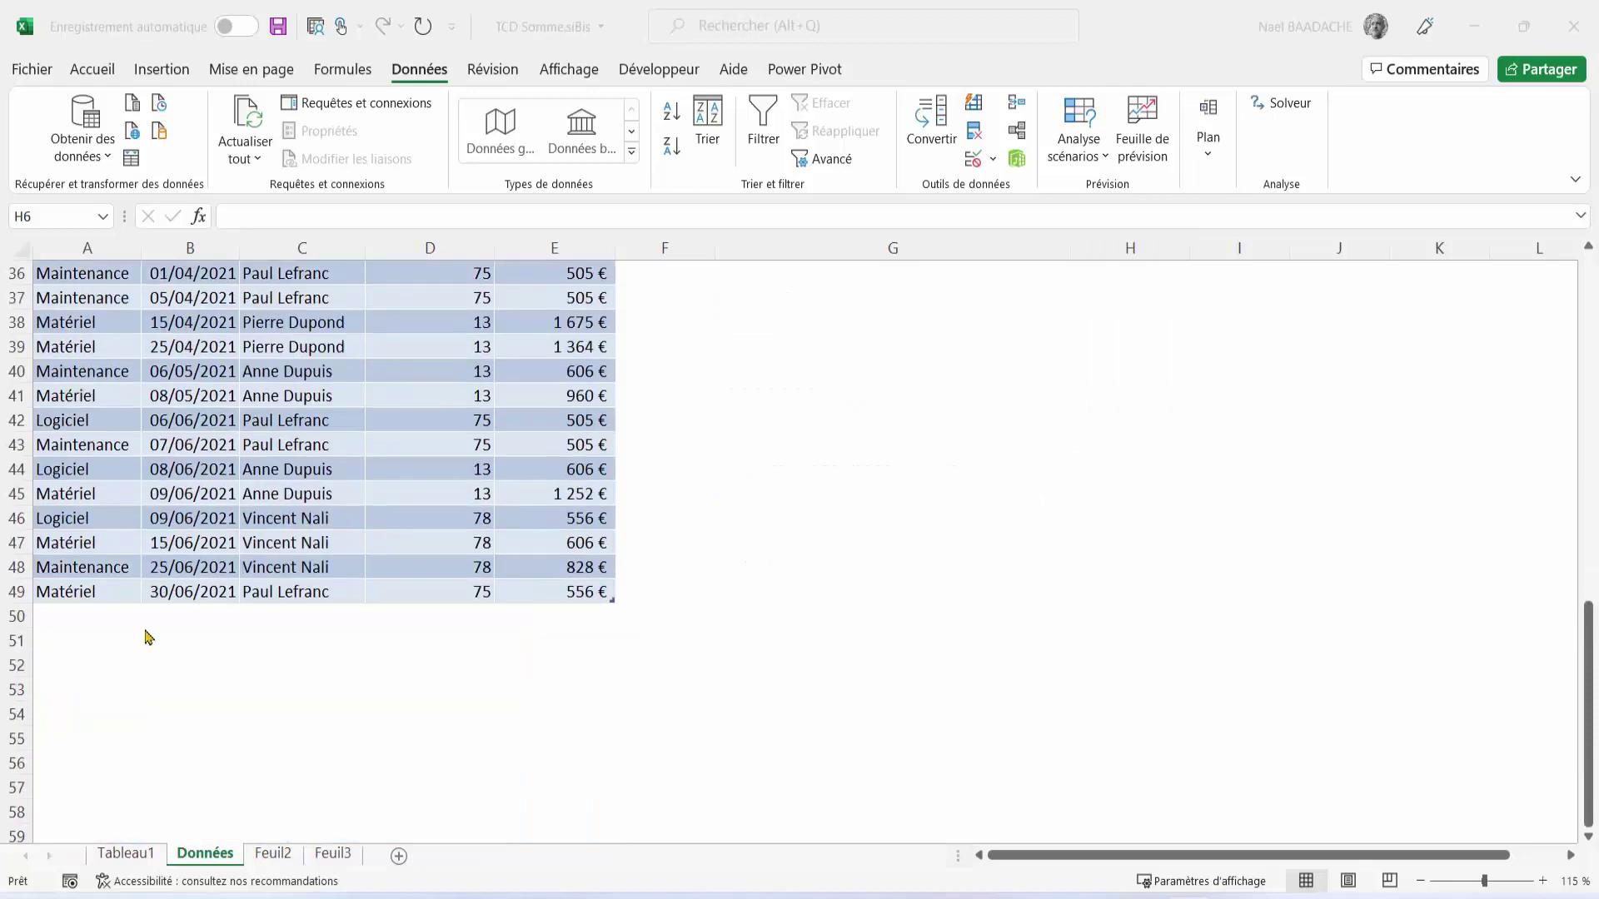
Step: Add row 50: Matériel, 01/07/2021, the new salesperson, department 13, 1 000 €
left_click(76, 614)
type("M")
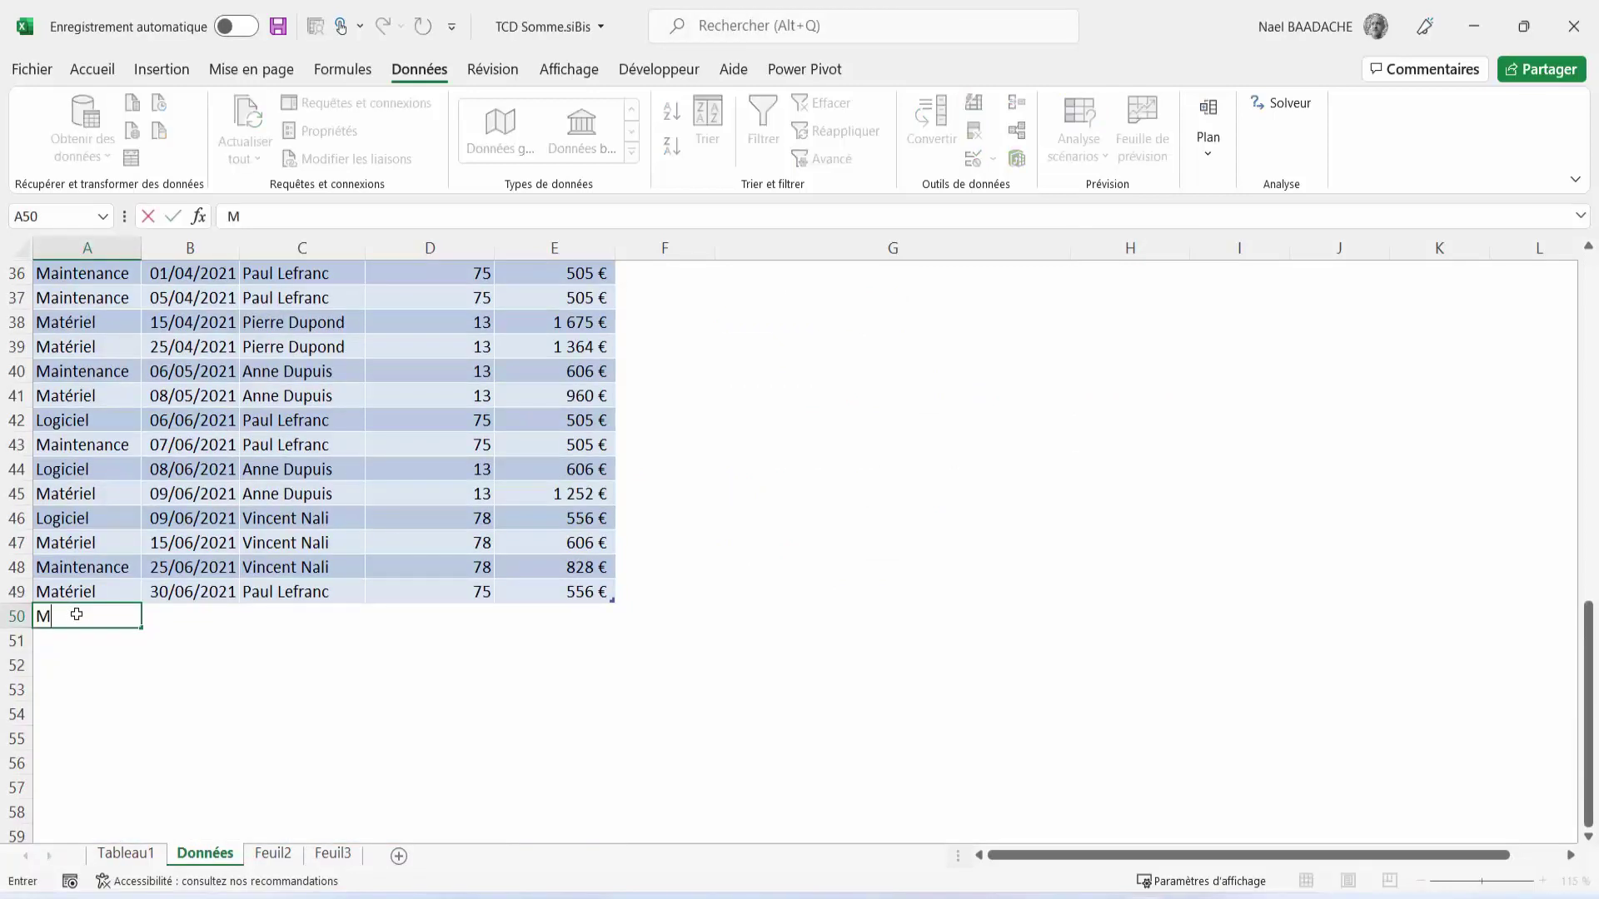
type("atériel")
key("Tab")
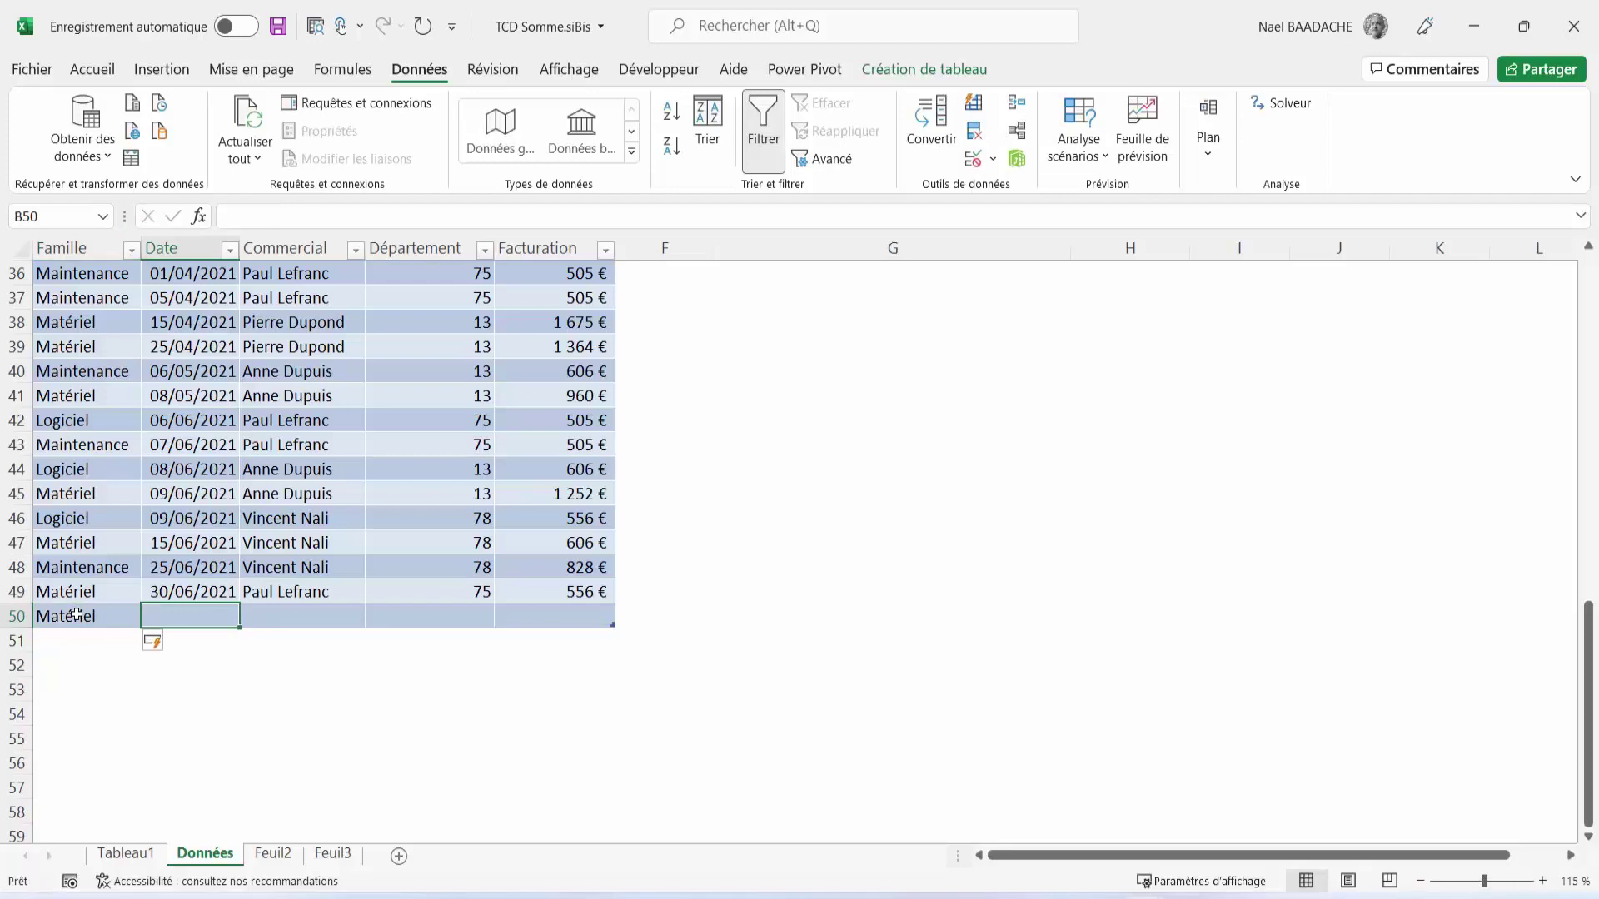
type("01/")
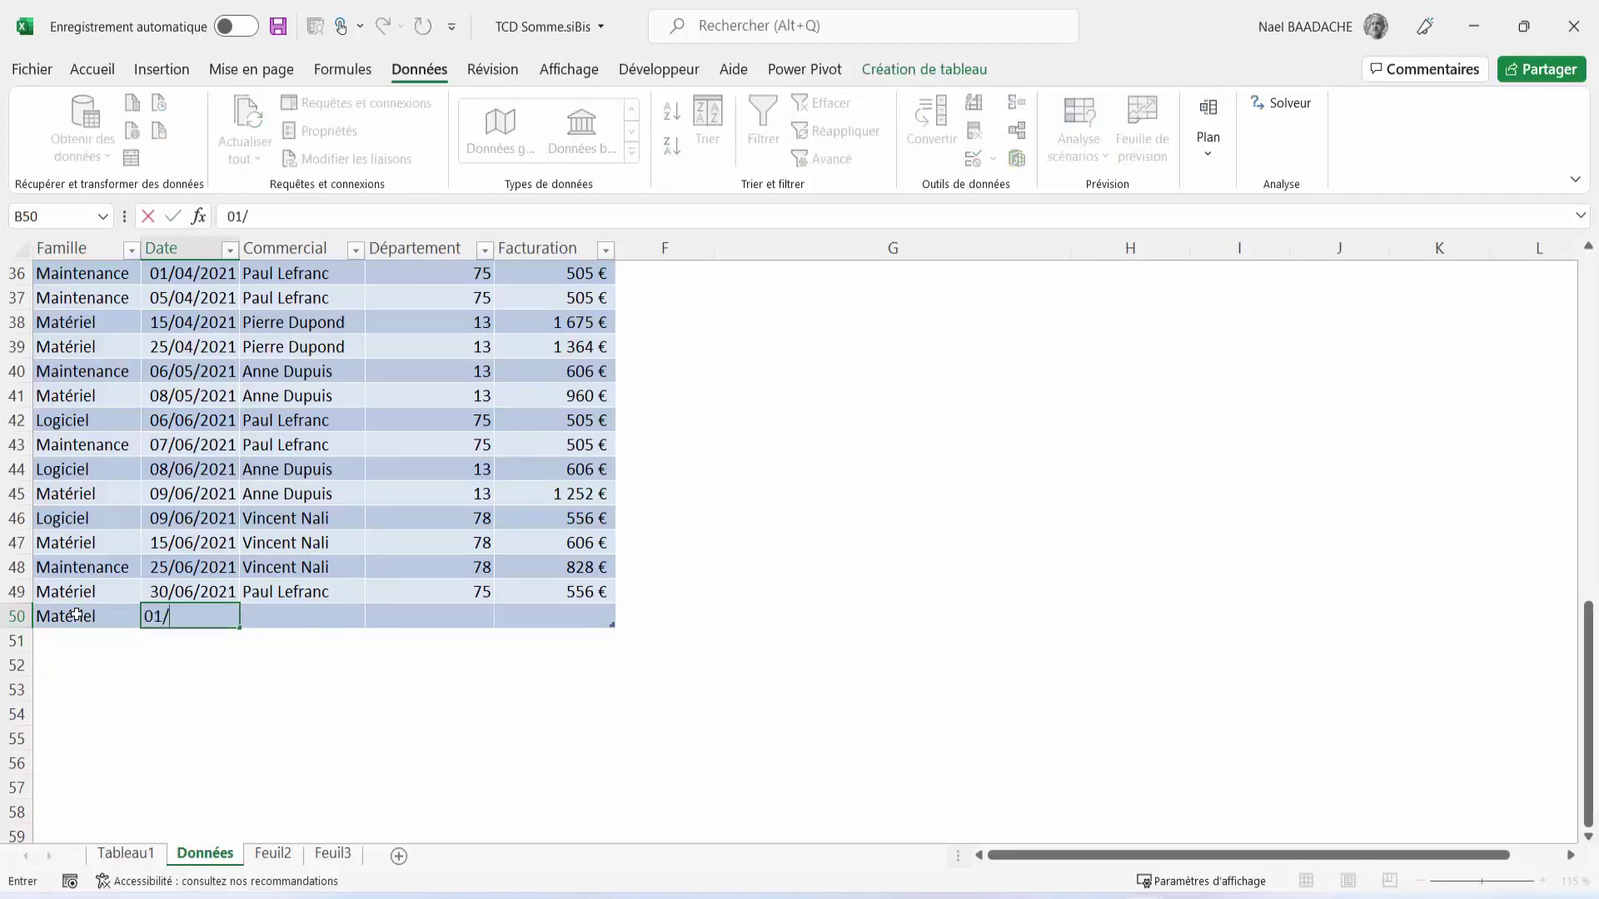
type("07/2021")
key("Tab")
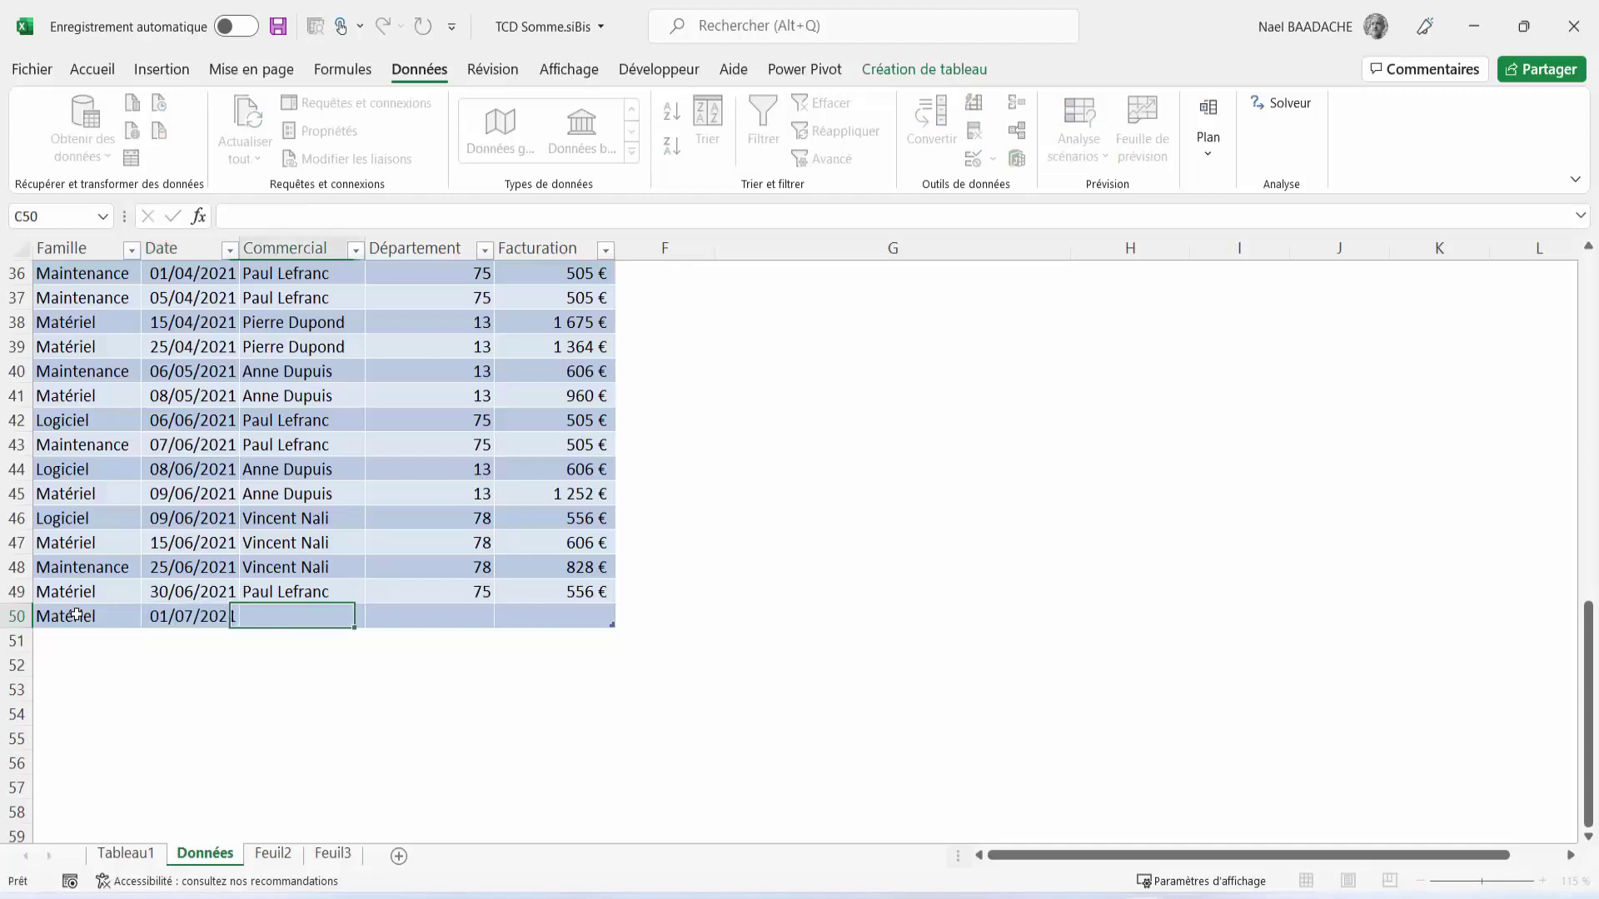
type("nal")
key("BackSpace")
key("BackSpace")
key("BackSpace")
type("Nael")
key("Tab")
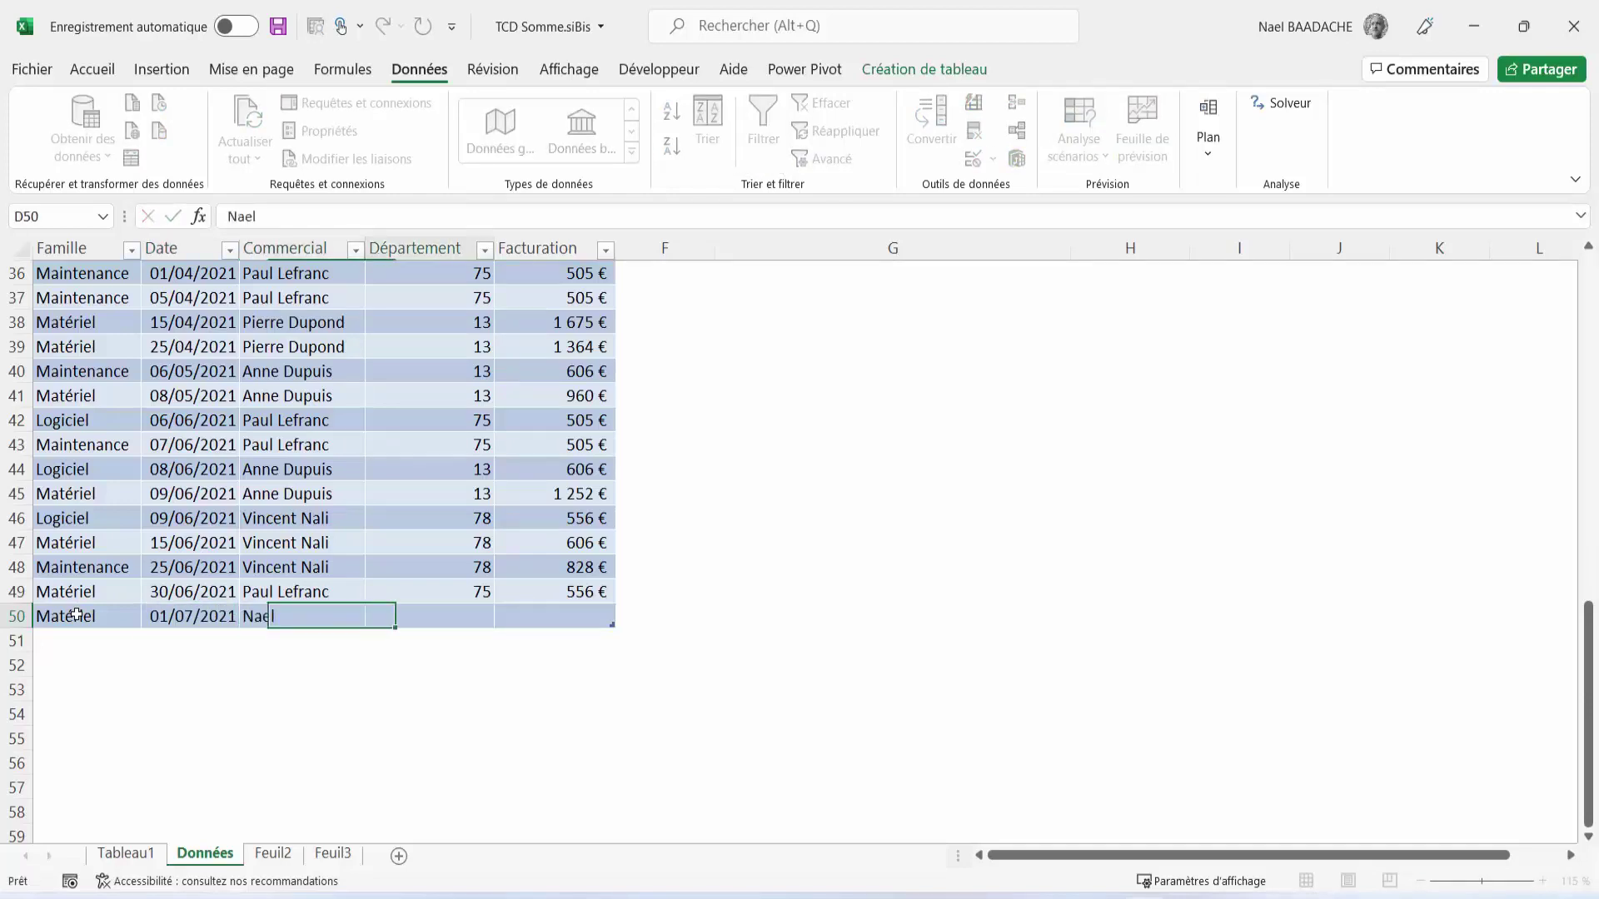
type("13")
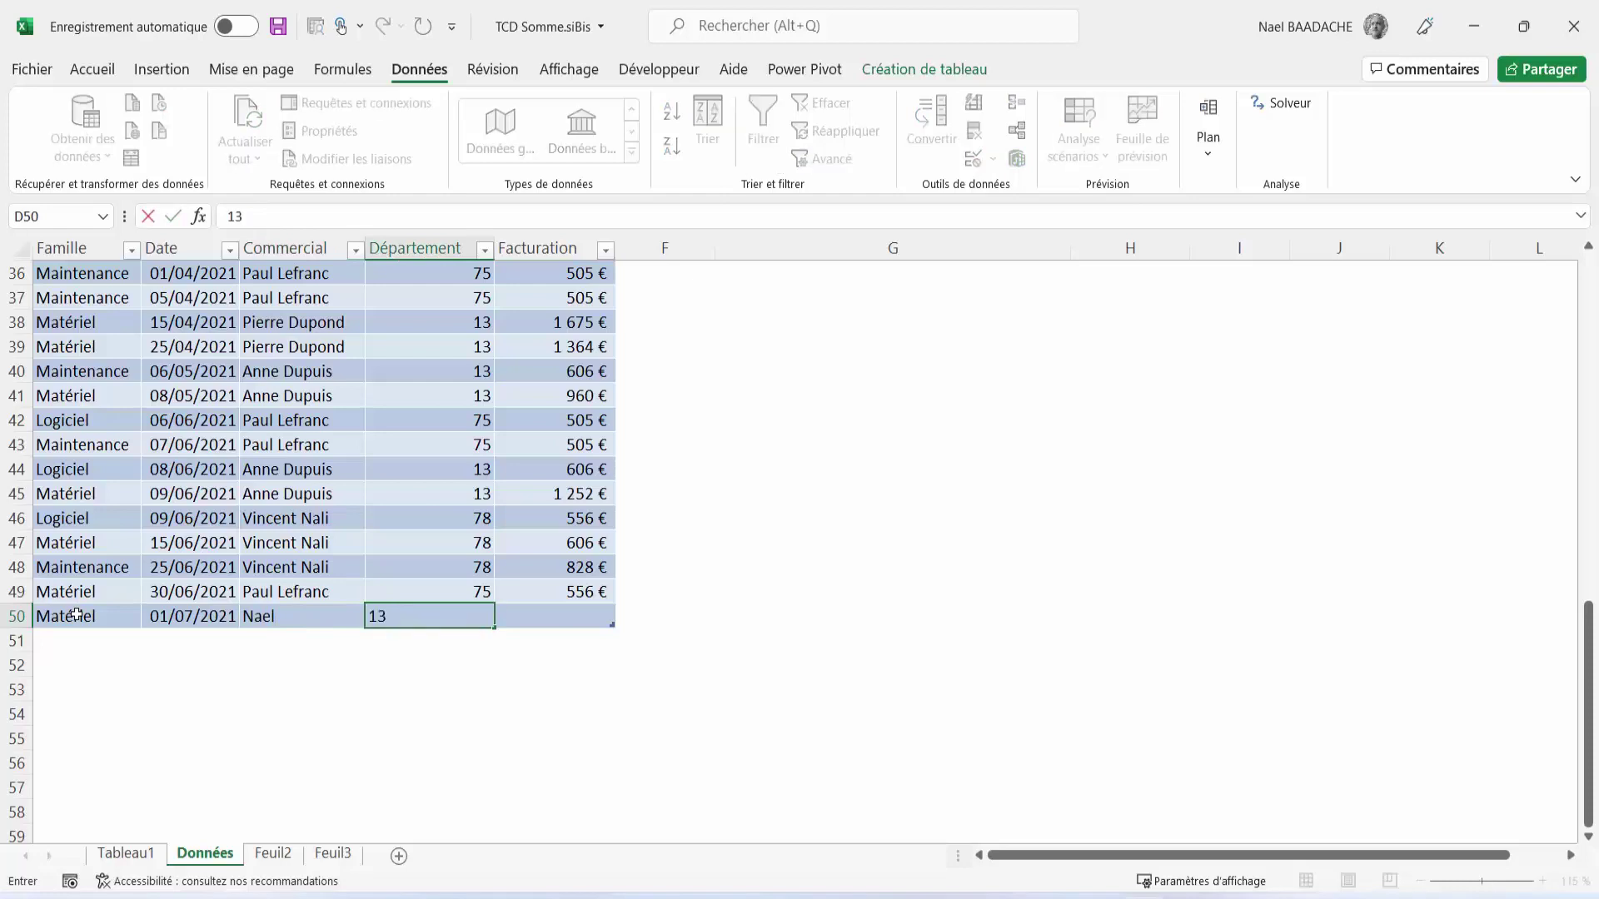
key("Tab")
type("1 000")
key("Return")
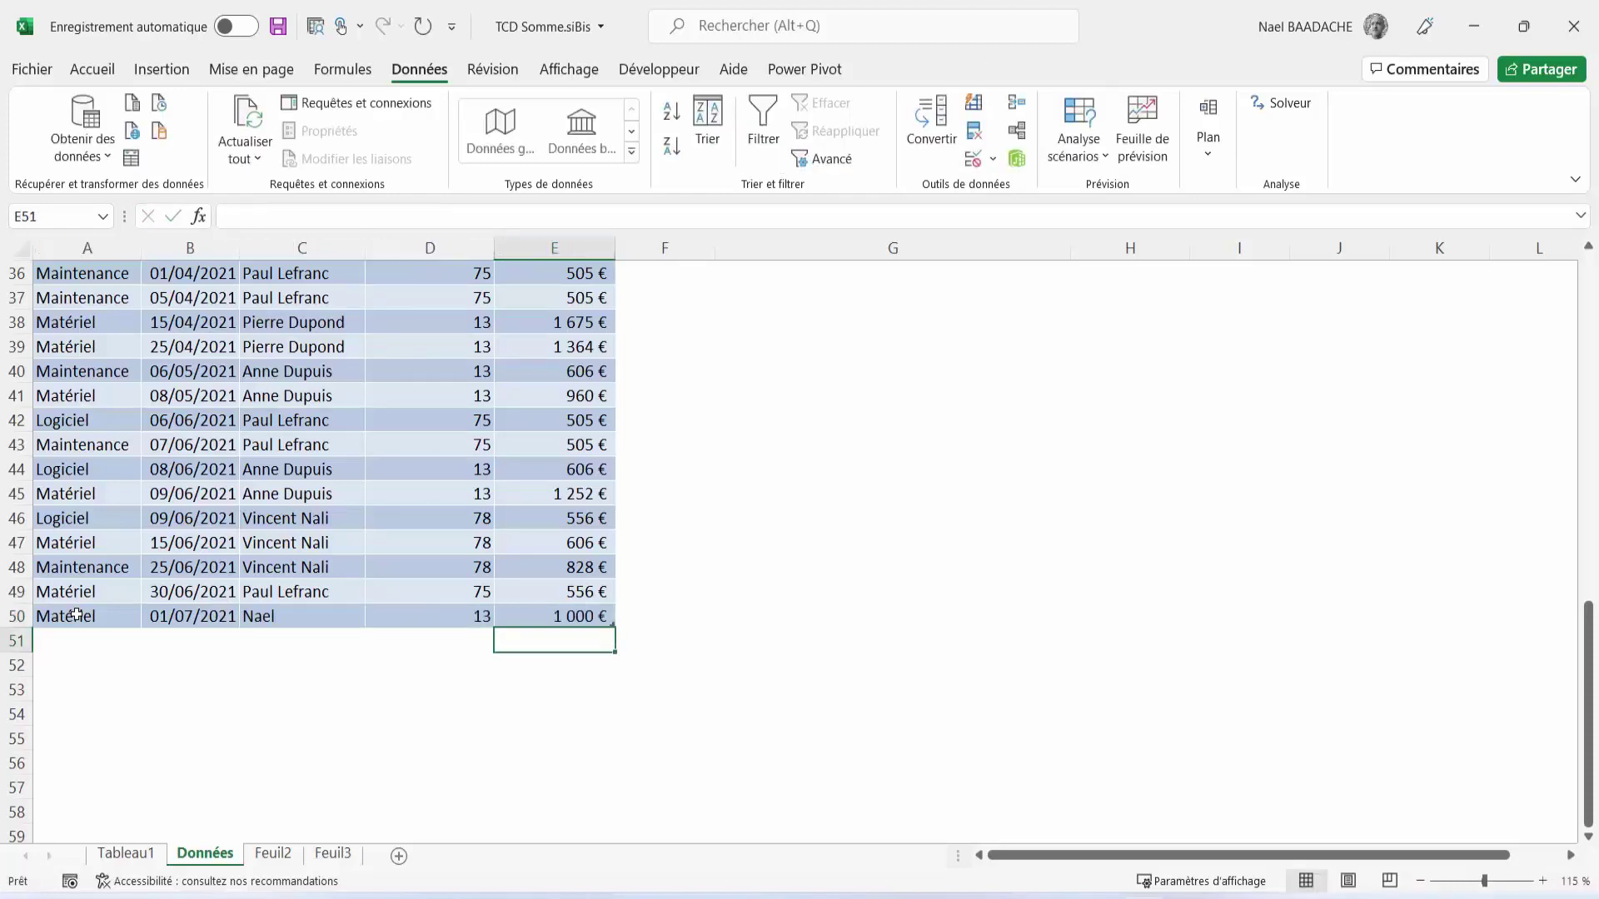
key("Left")
key("Left")
key("Left")
key("Left")
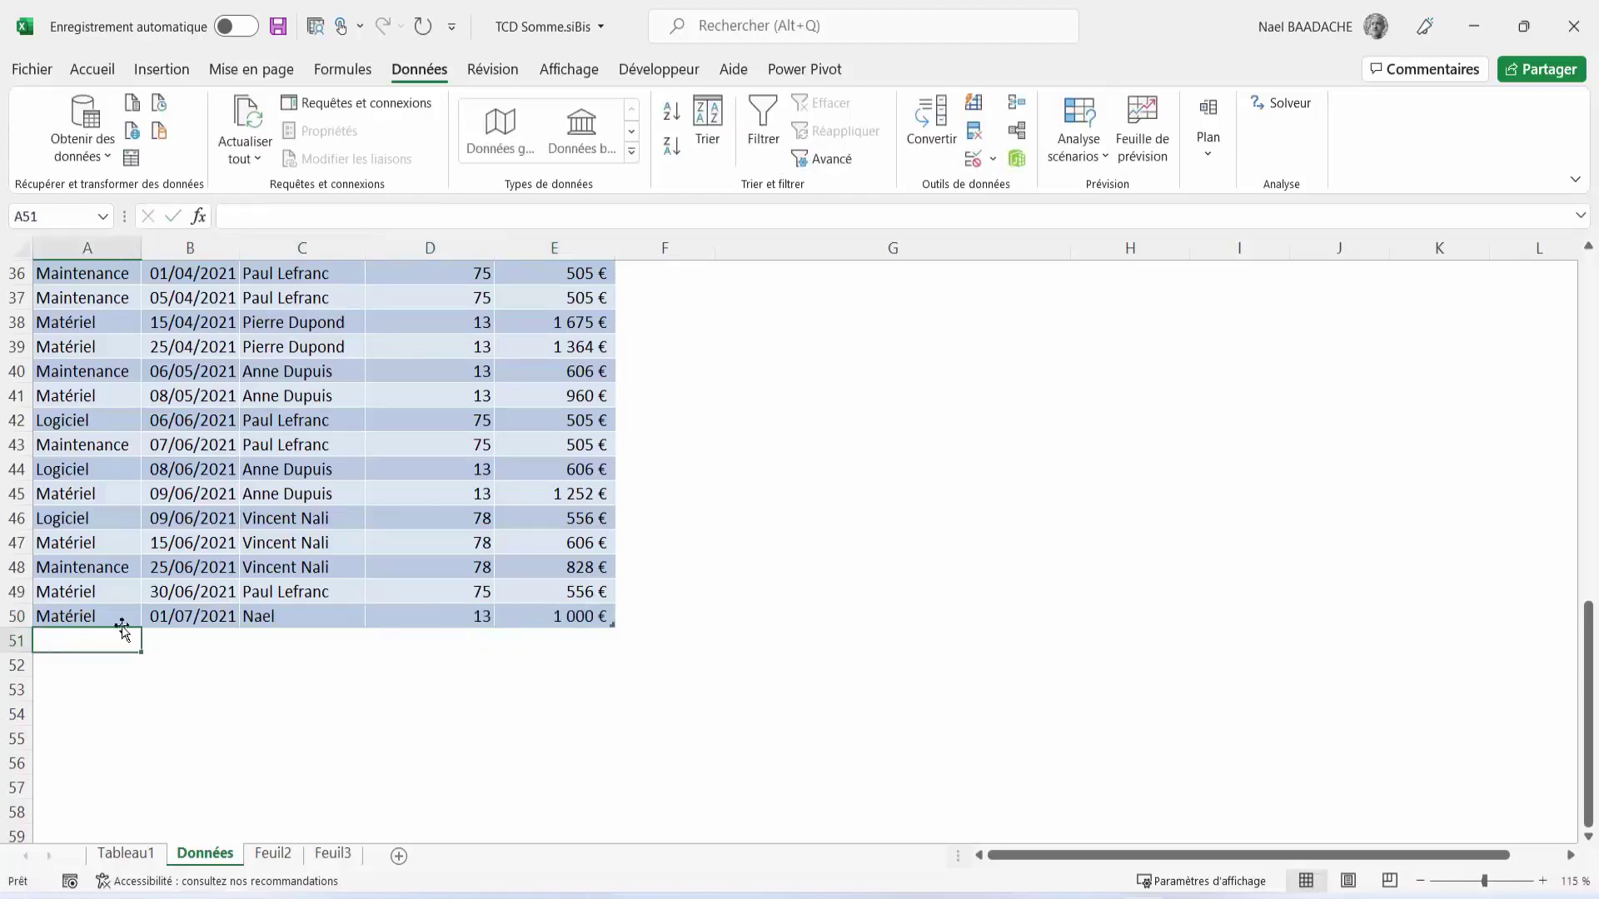
Step: Copy row 50 into row 51 and change its date to 02/07/2021
left_click_drag(98, 618, 589, 627)
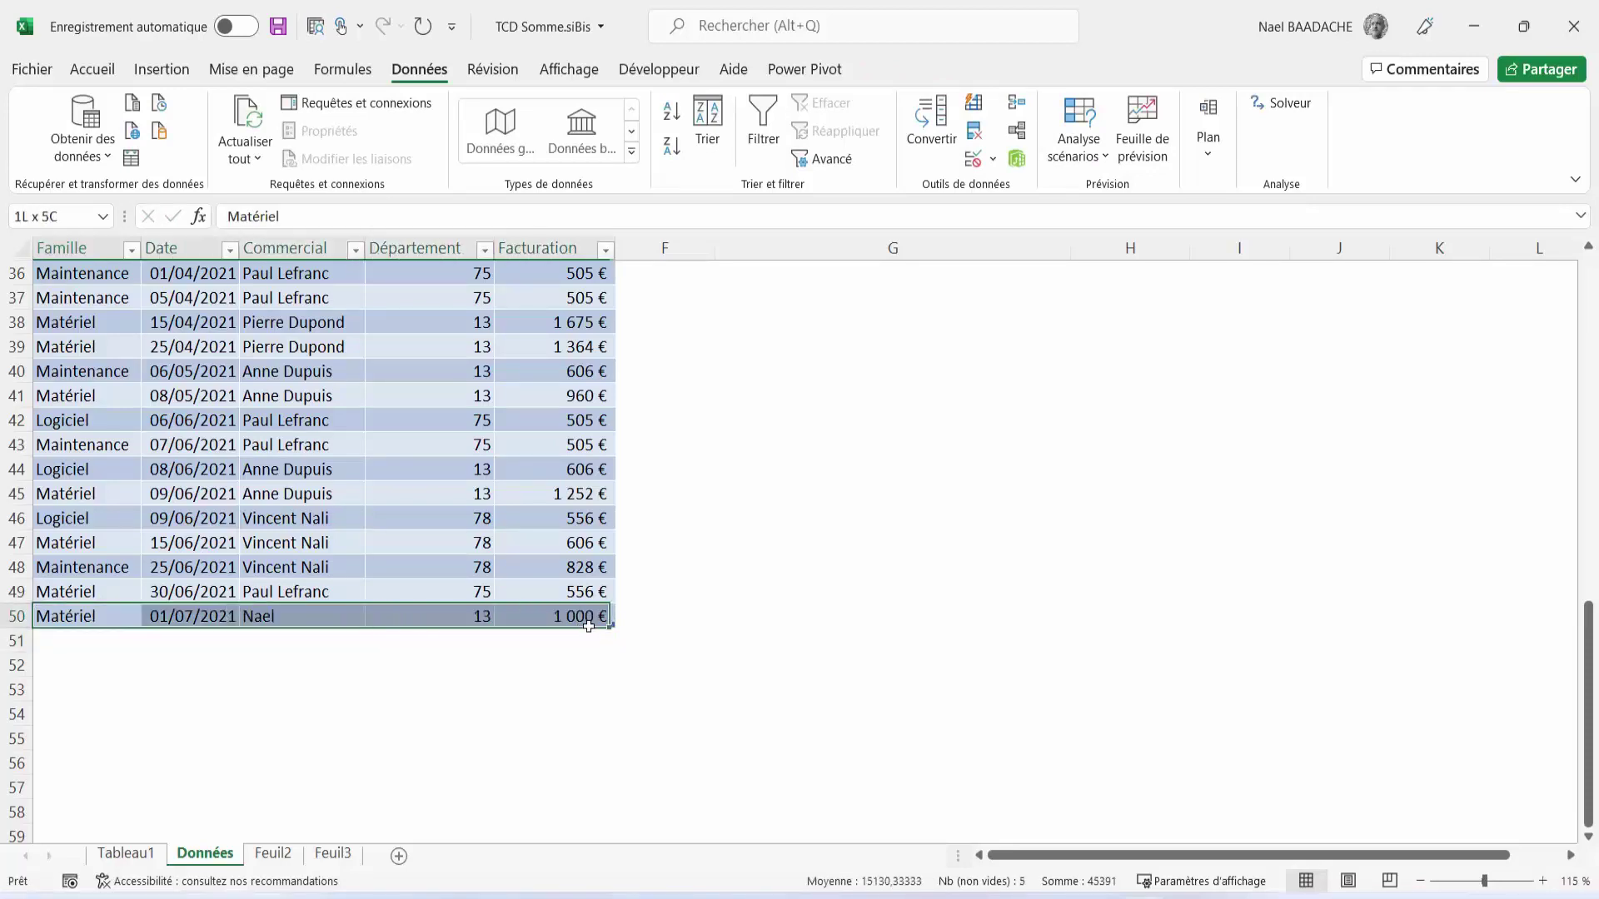
key("ctrl+c")
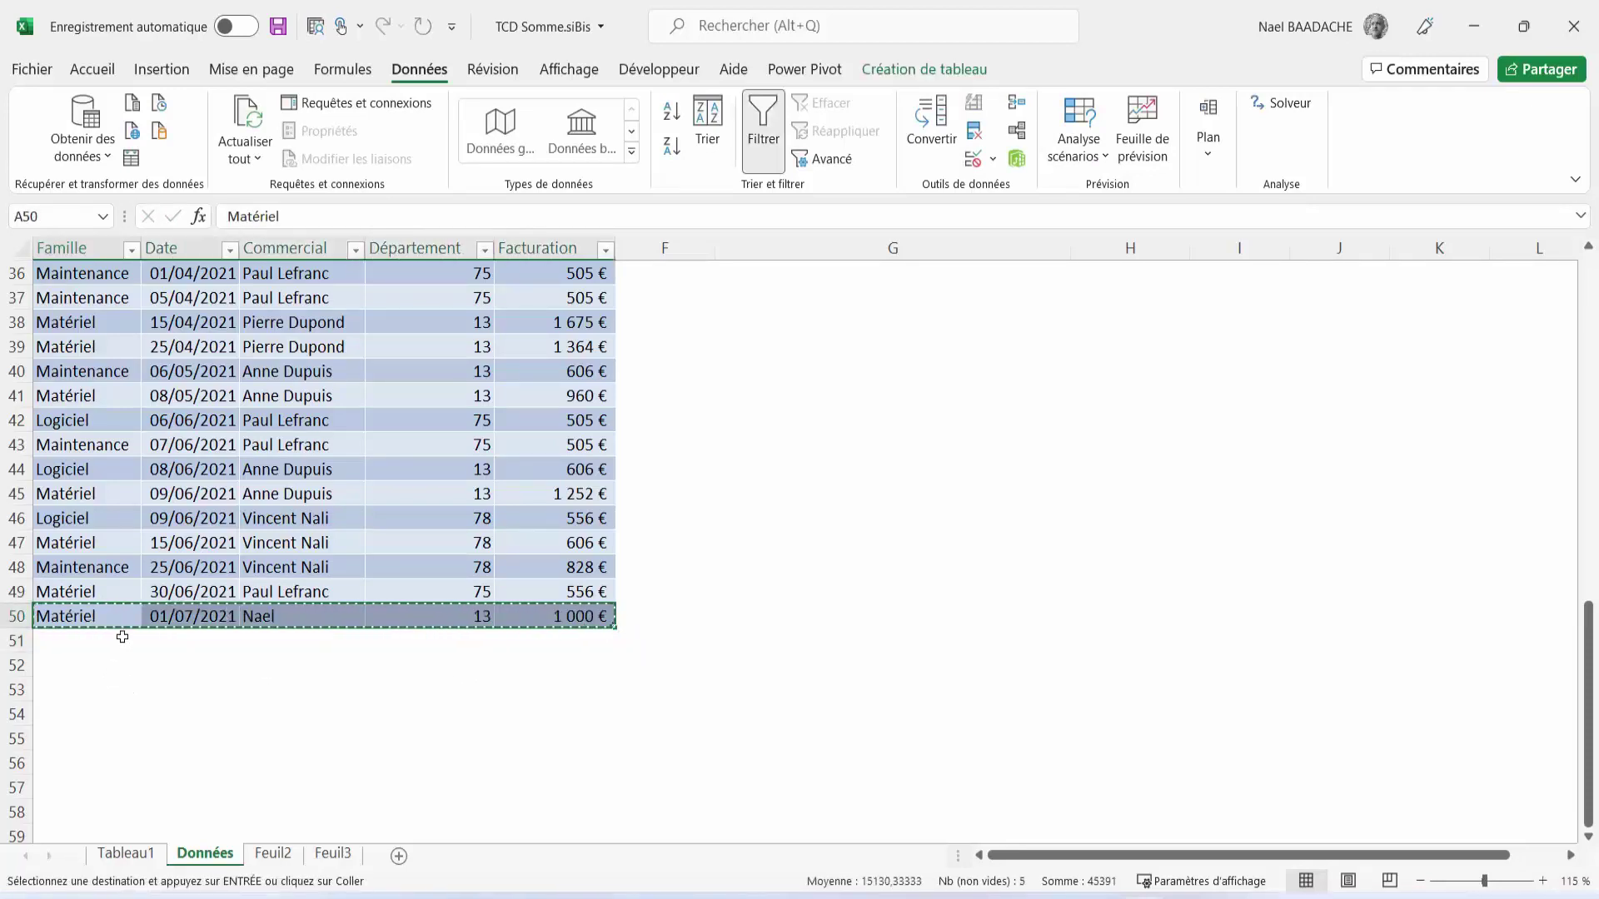
key("ctrl+v")
left_click(248, 641)
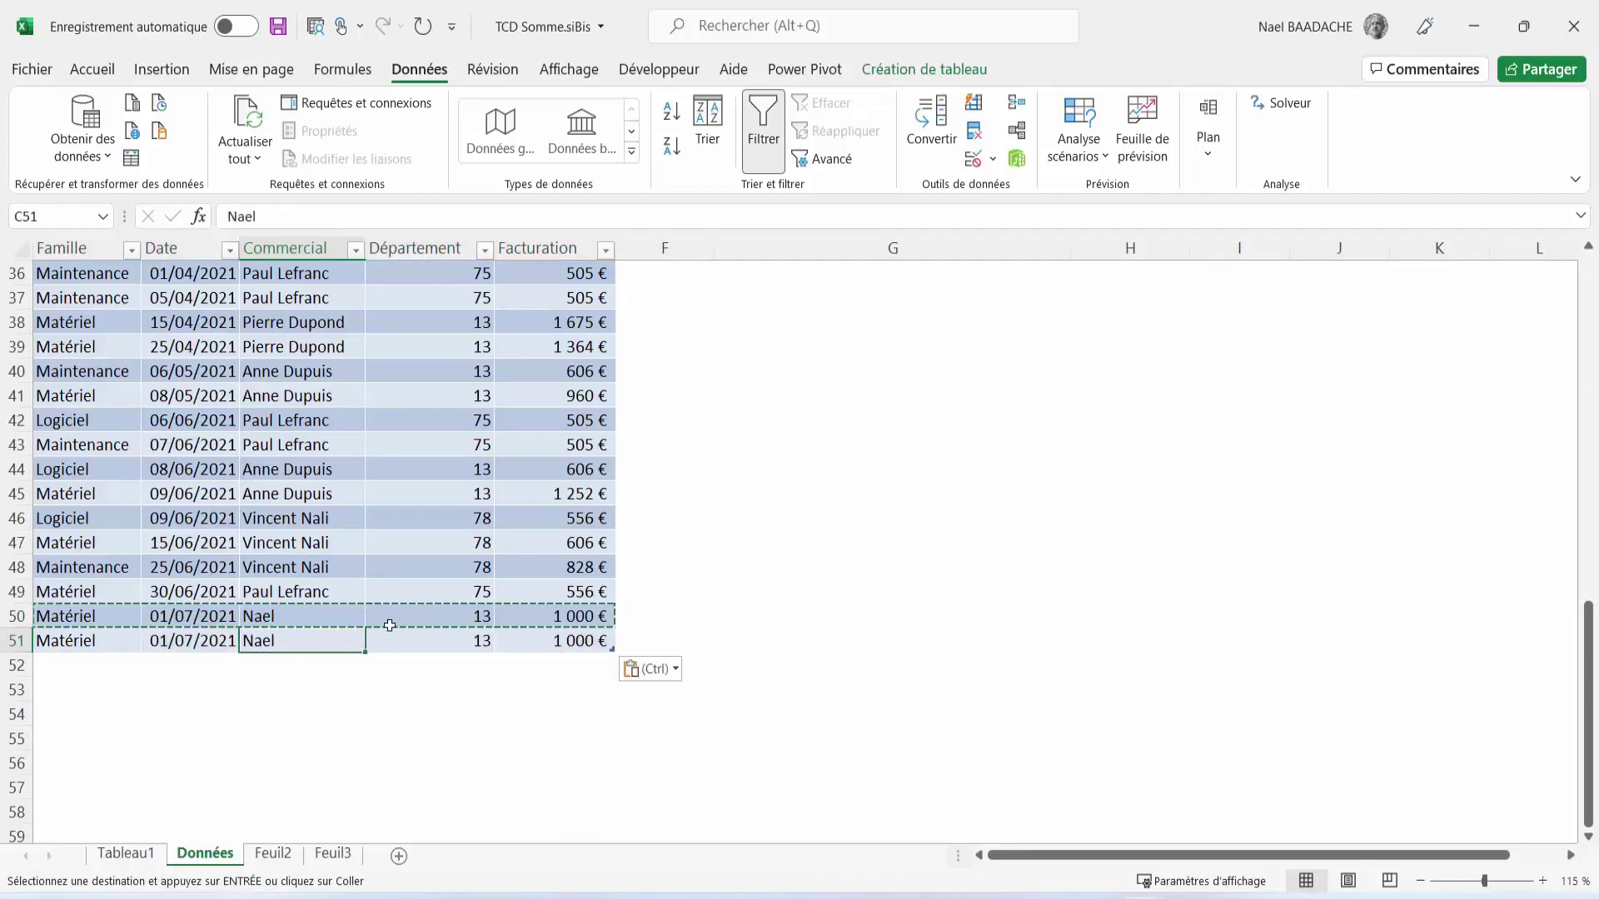
key("Escape")
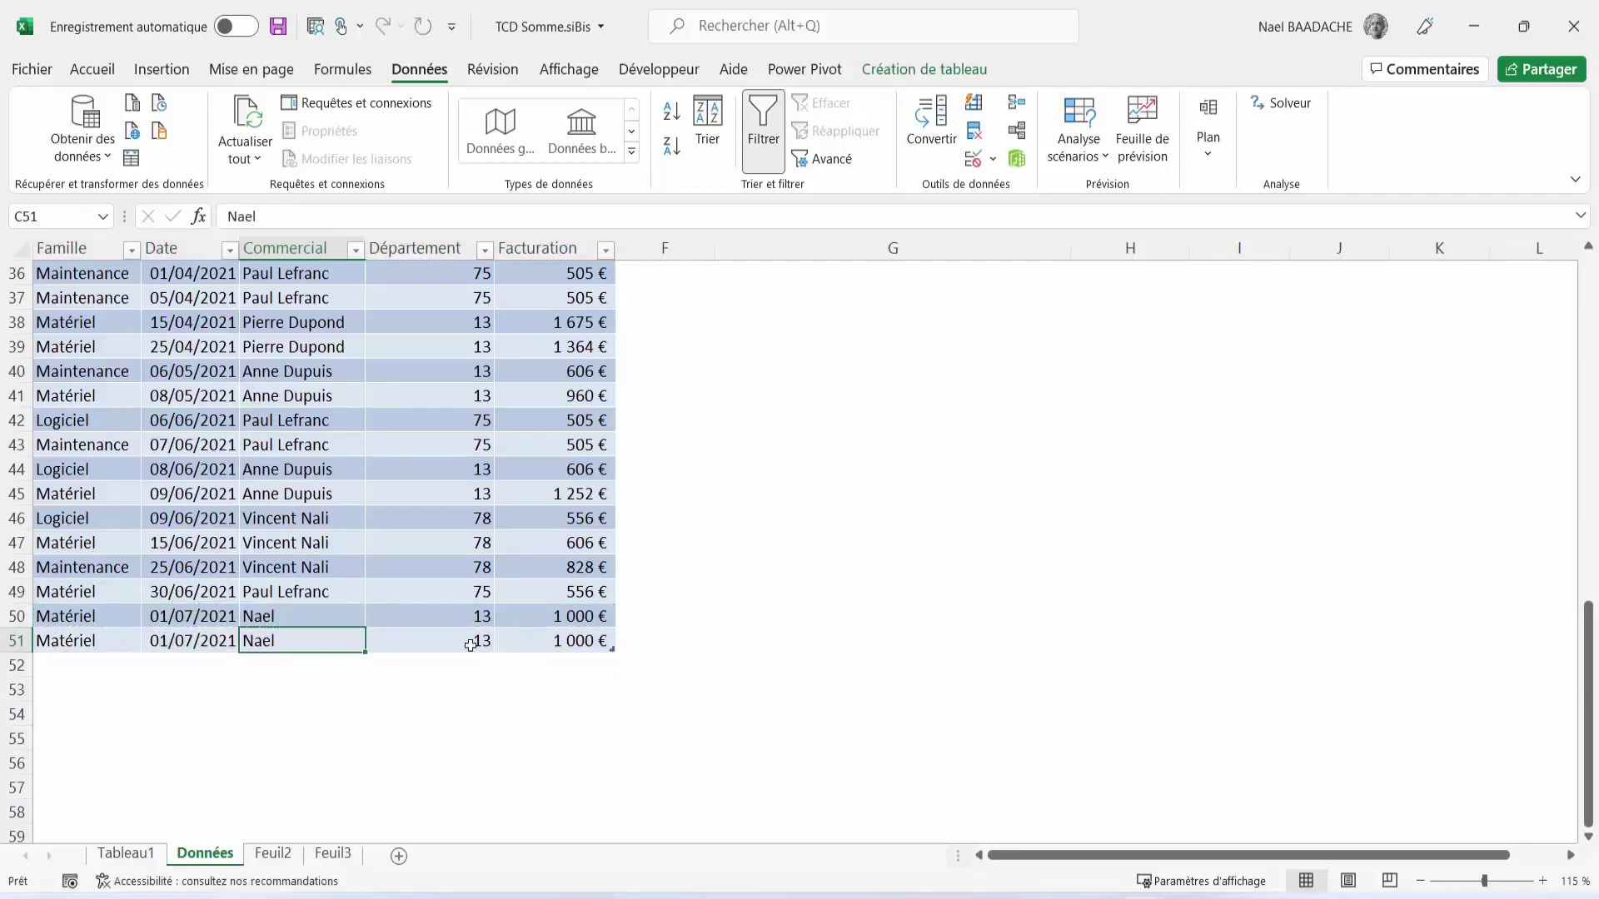
left_click(175, 642)
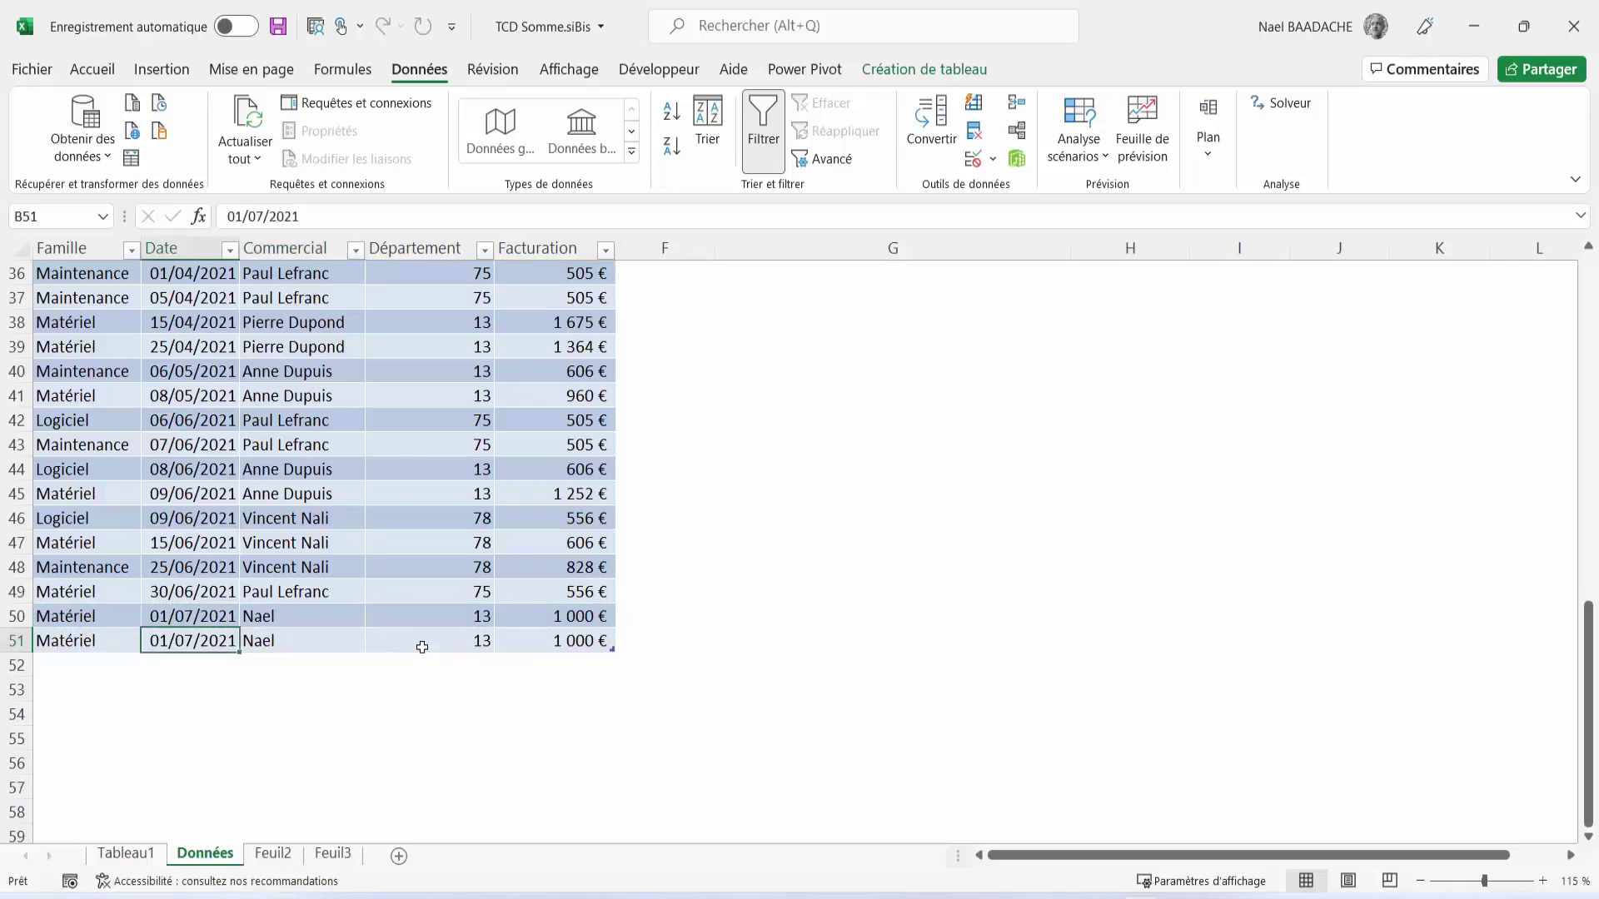
type("02/07/2021")
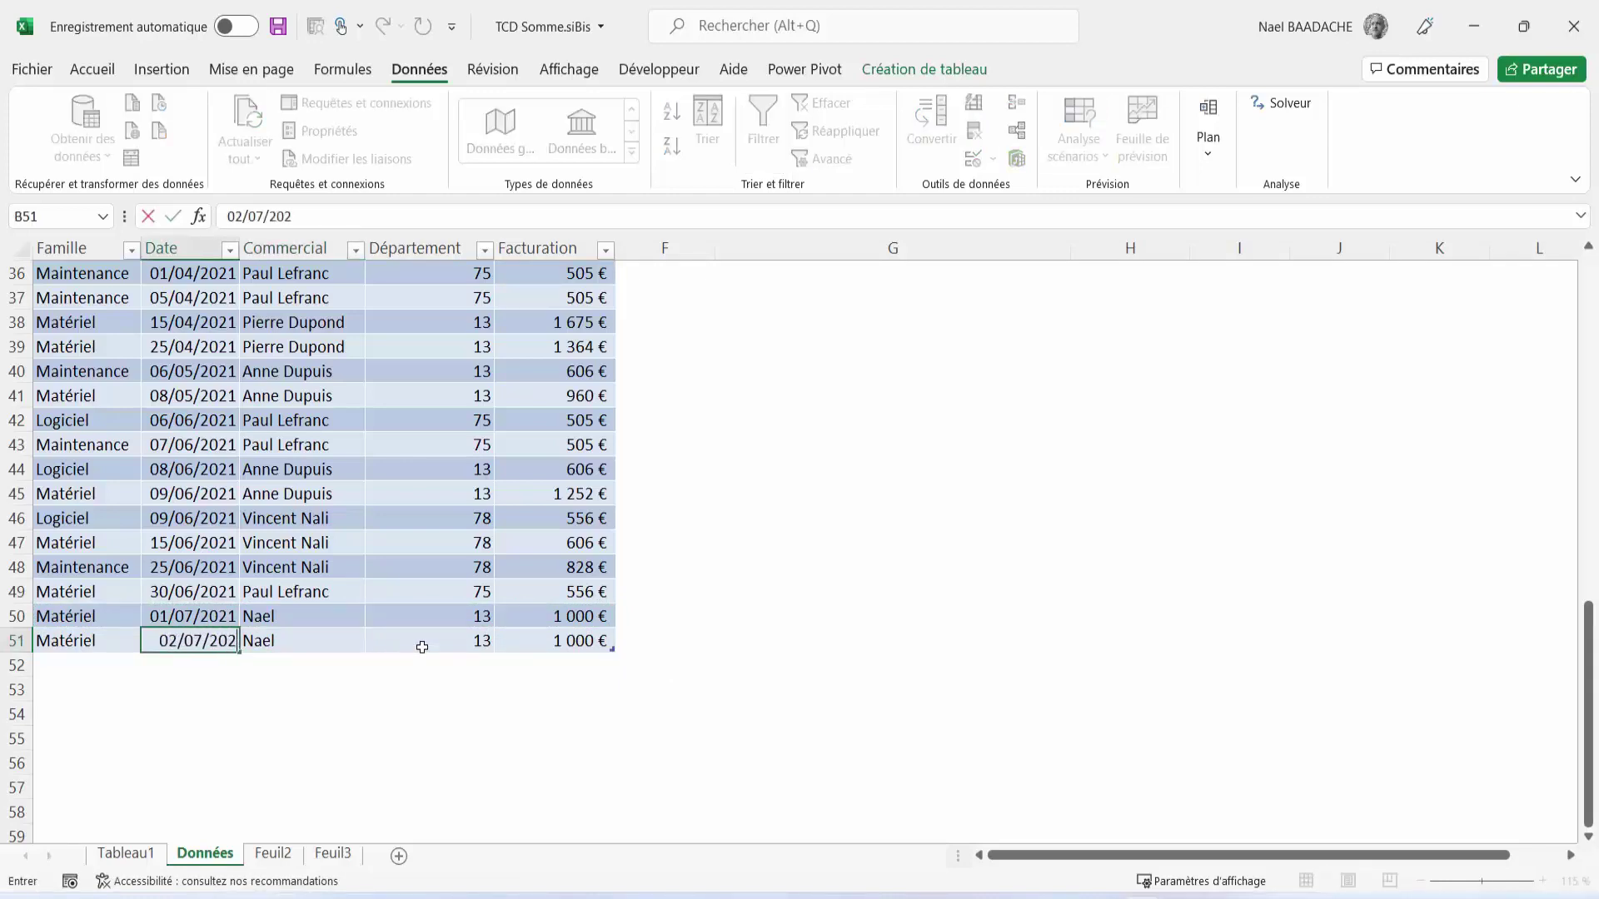
key("Return")
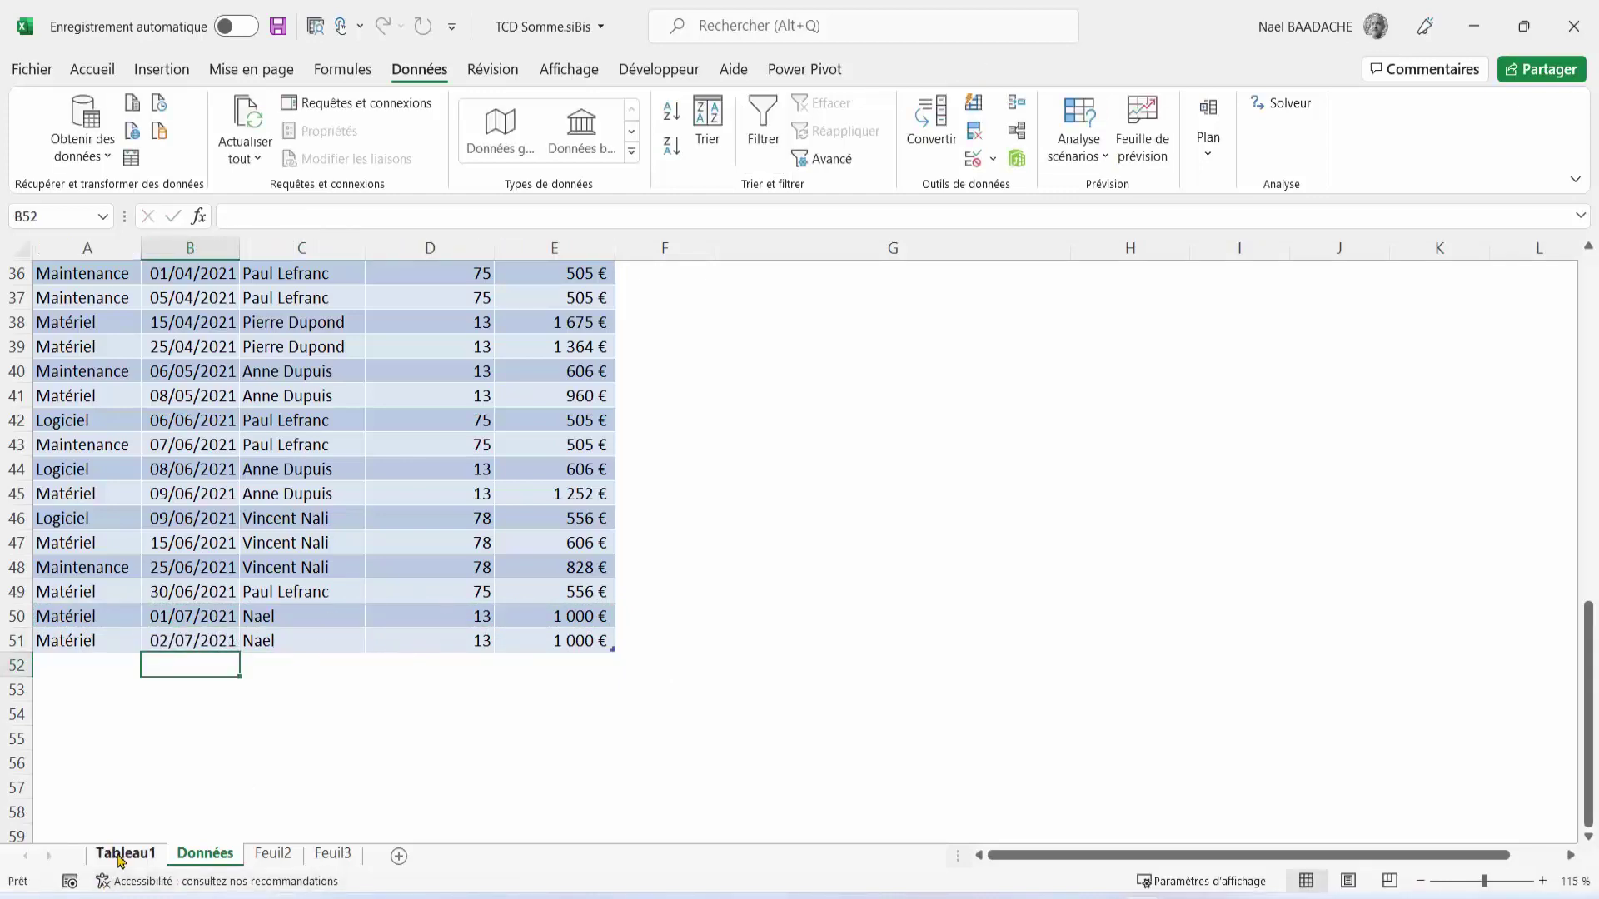
left_click(125, 854)
Step: Refresh All on Tableau1 so its name list includes the new salesperson
left_click(65, 308)
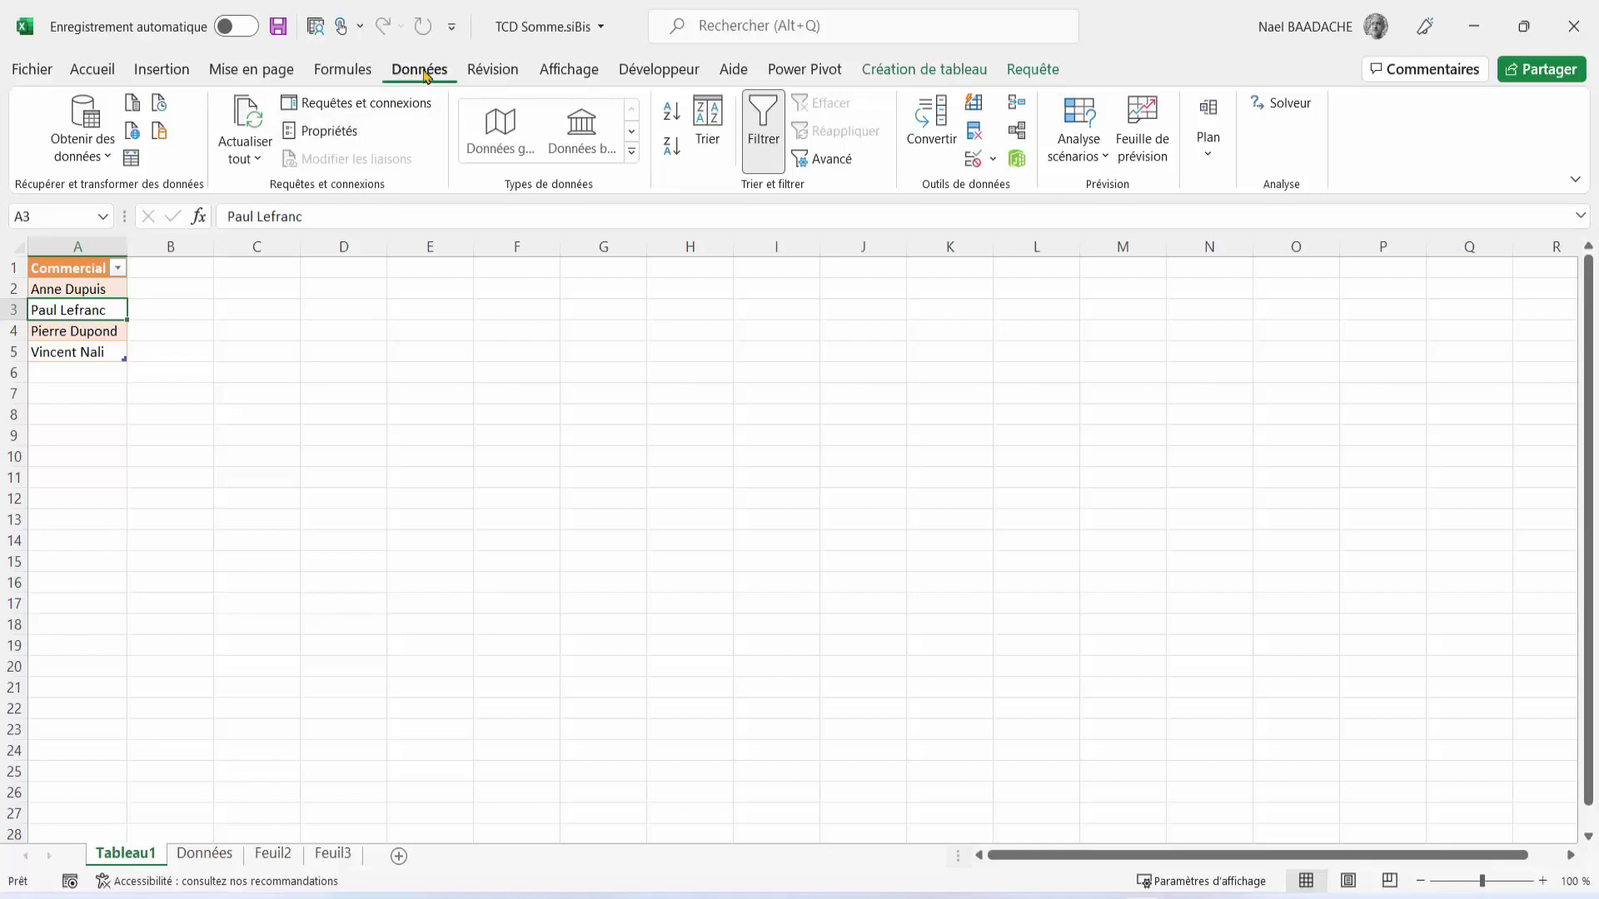
left_click(246, 113)
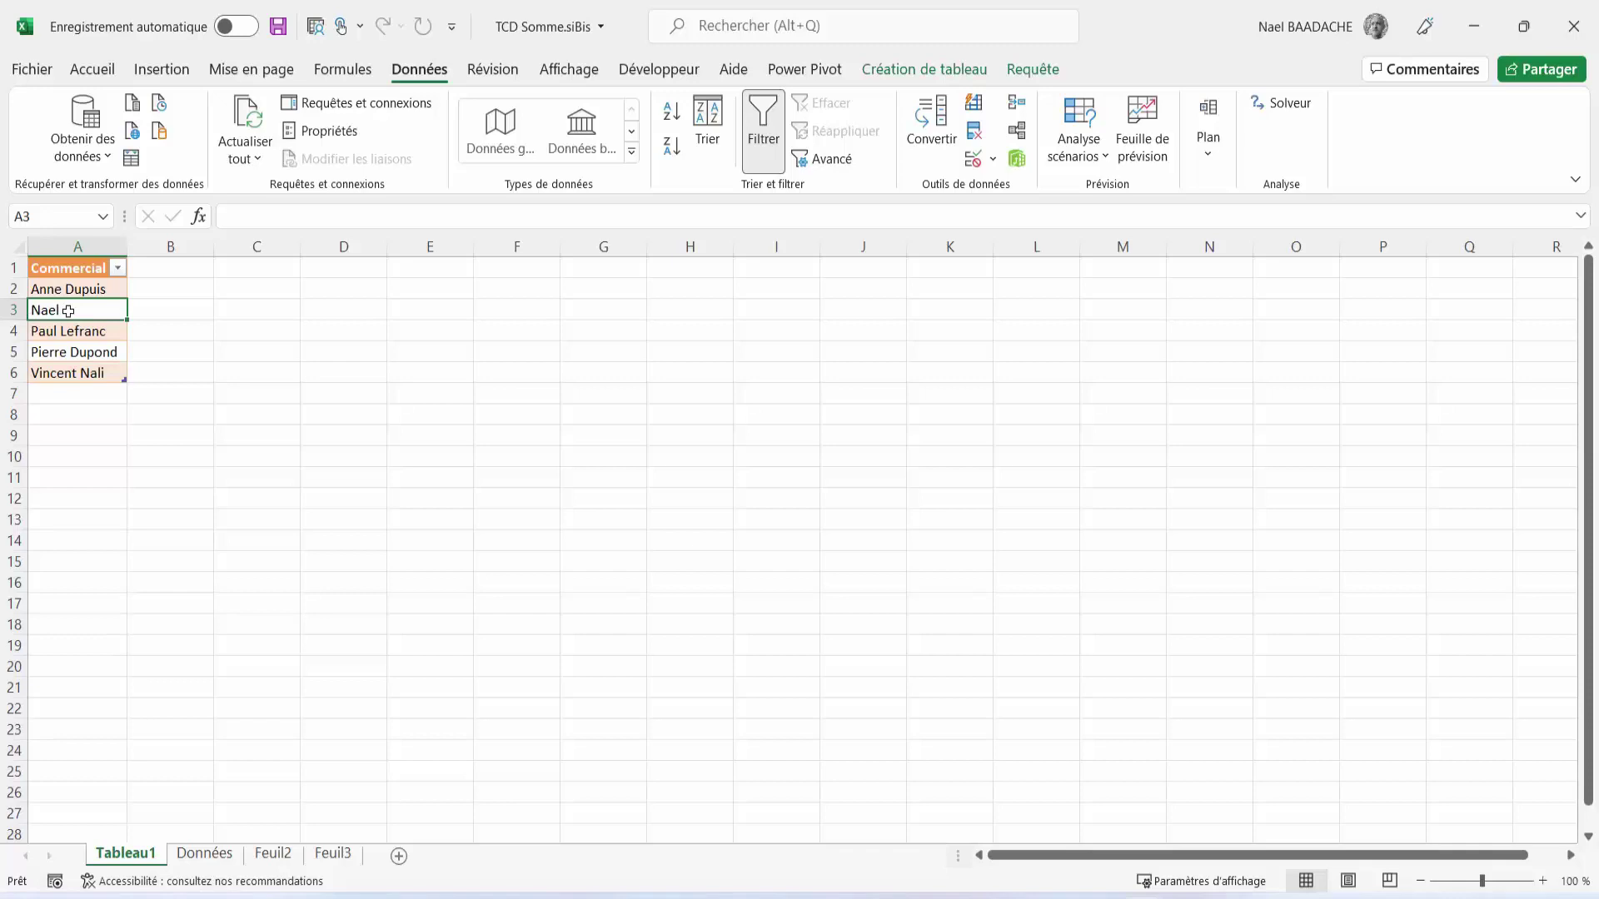
left_click(68, 311)
left_click(205, 856)
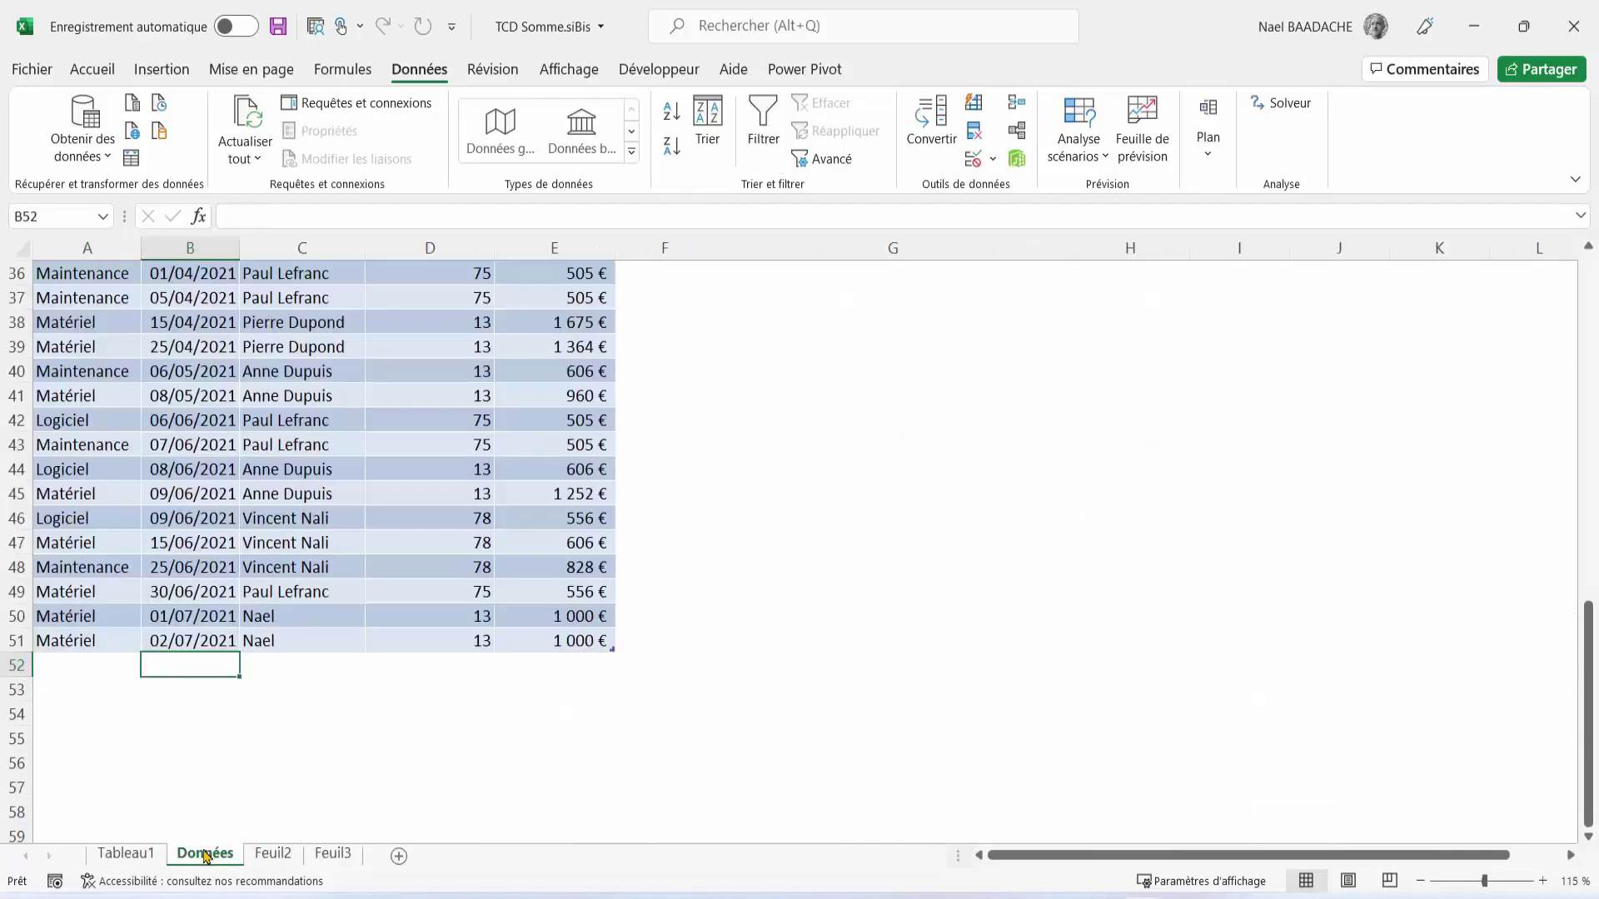
scroll(942, 564, "up", 9)
scroll(953, 593, "up", 2)
left_click(1130, 369)
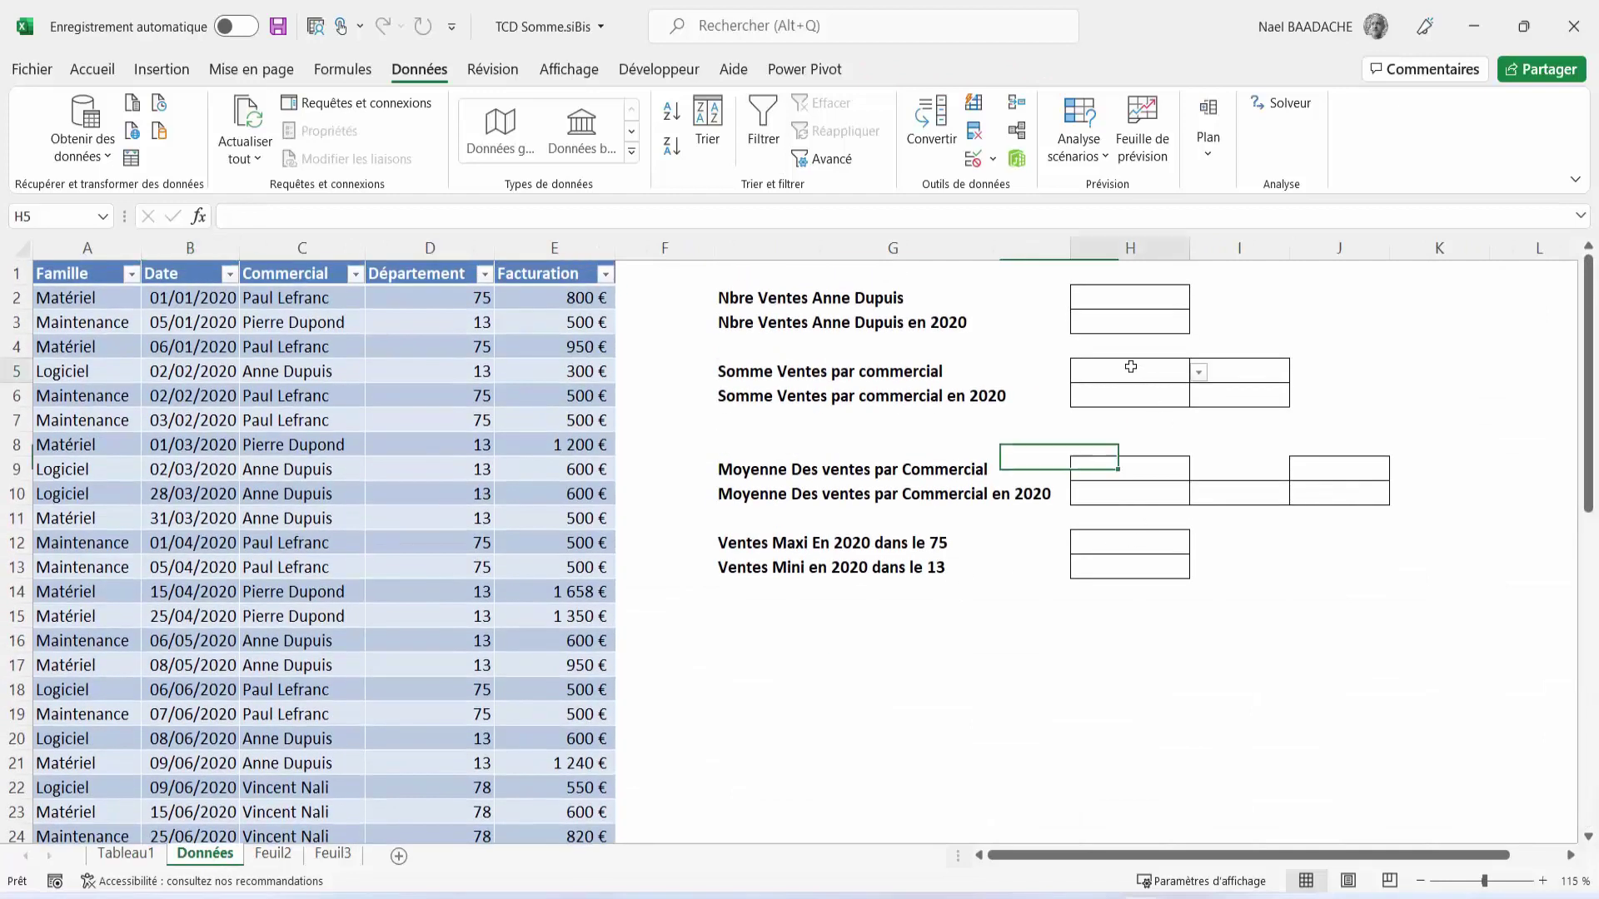
left_click(1198, 372)
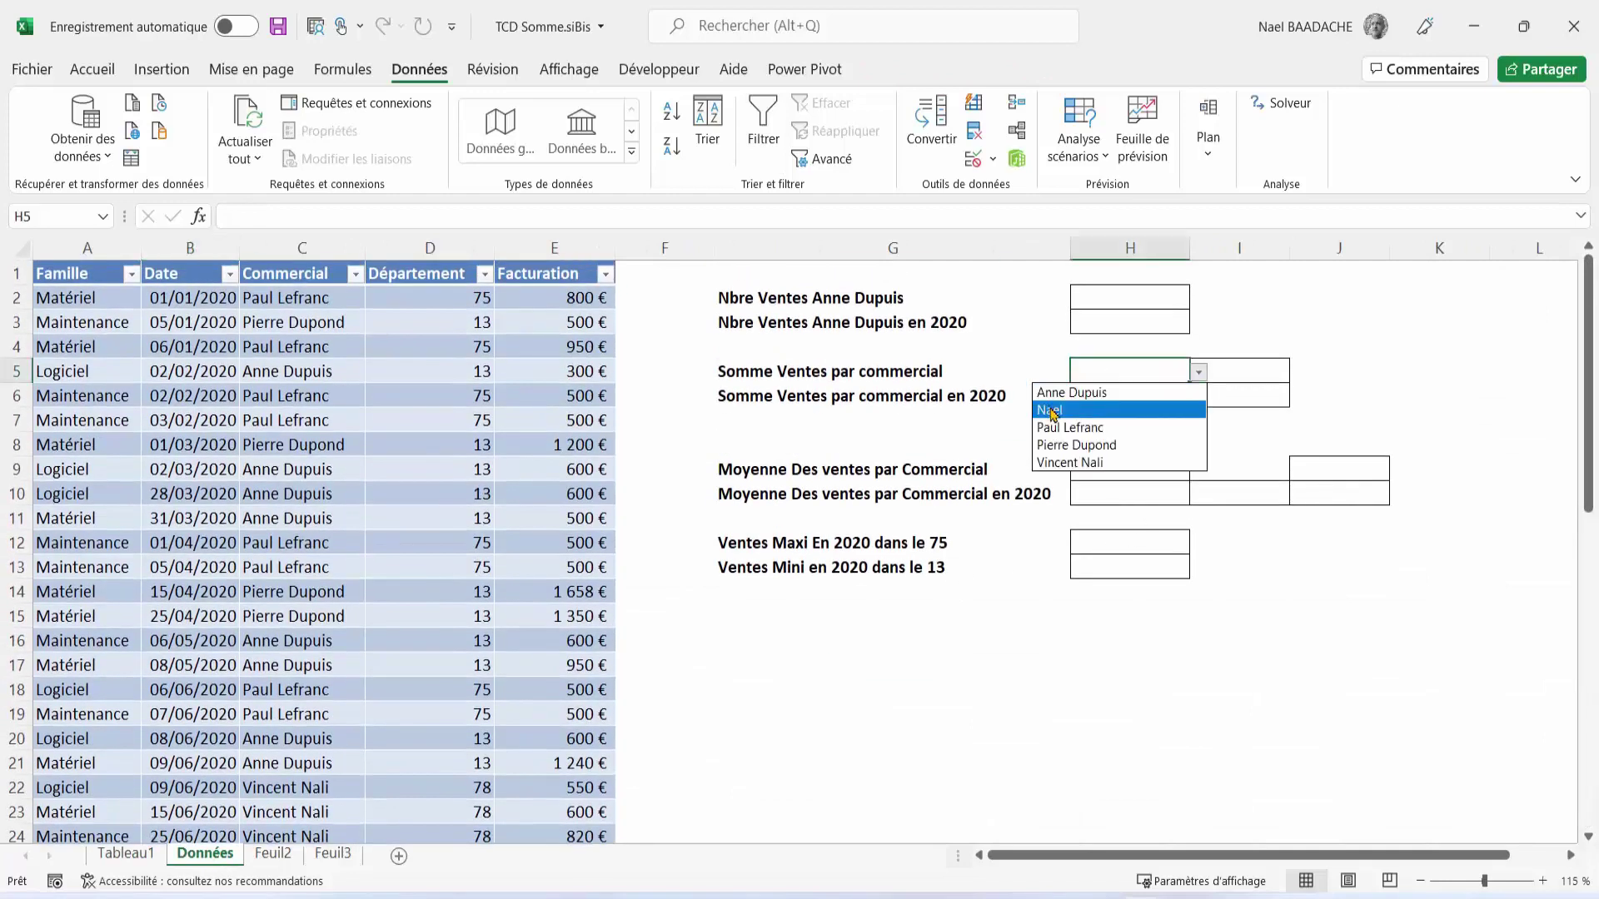
key("Escape")
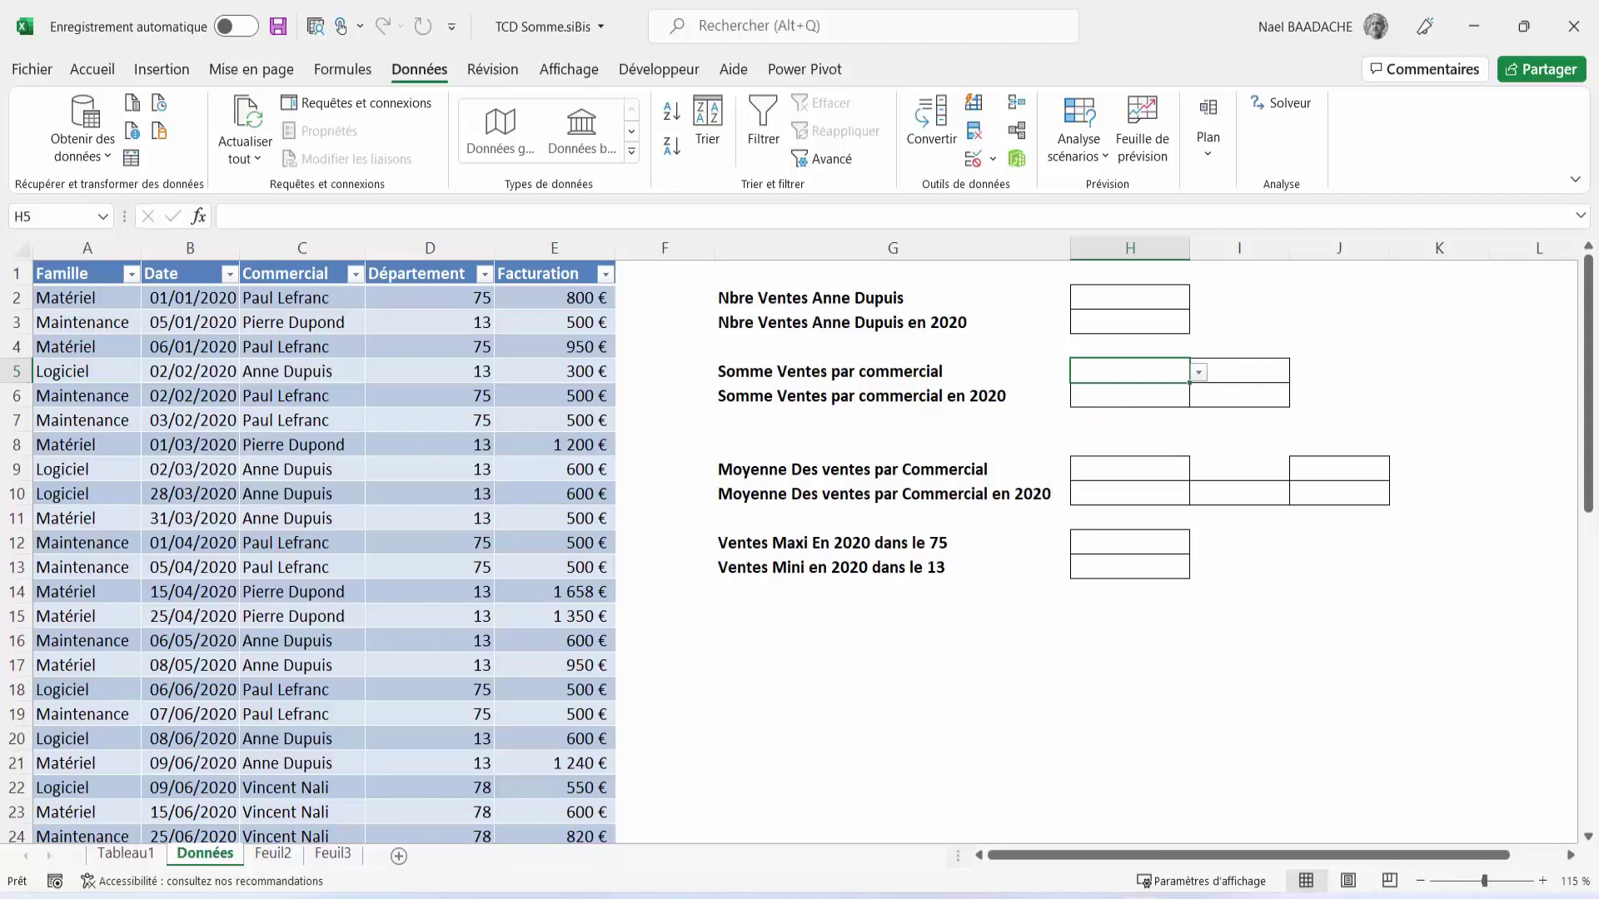
left_click(471, 448)
left_click(1160, 366)
left_click(1198, 373)
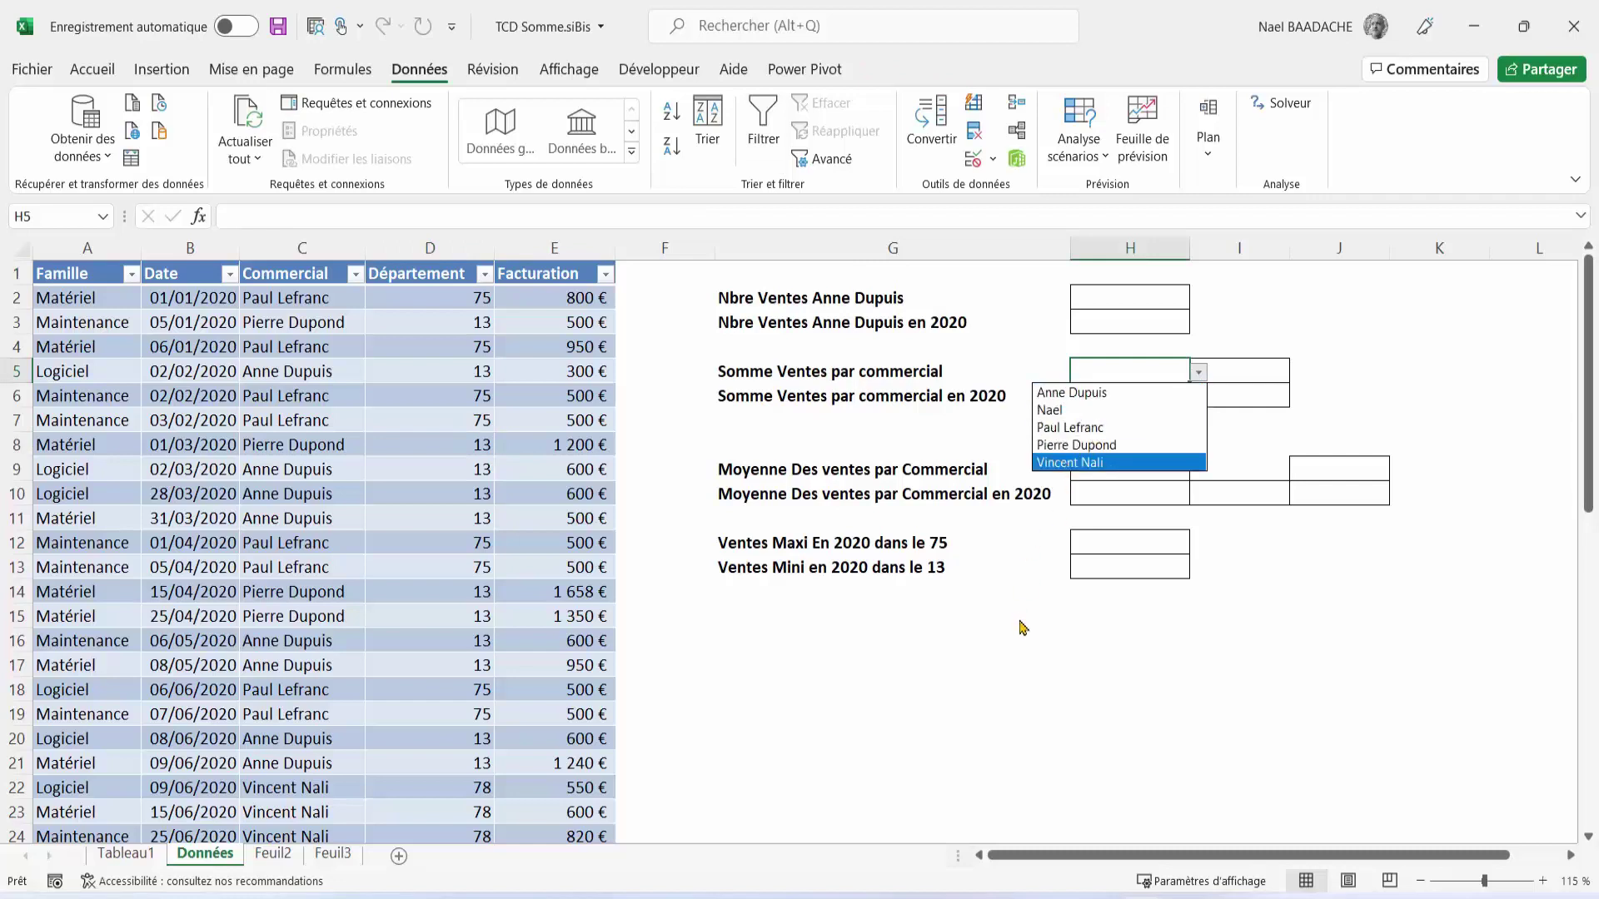
key("Escape")
scroll(297, 650, "down", 7)
scroll(298, 651, "down", 5)
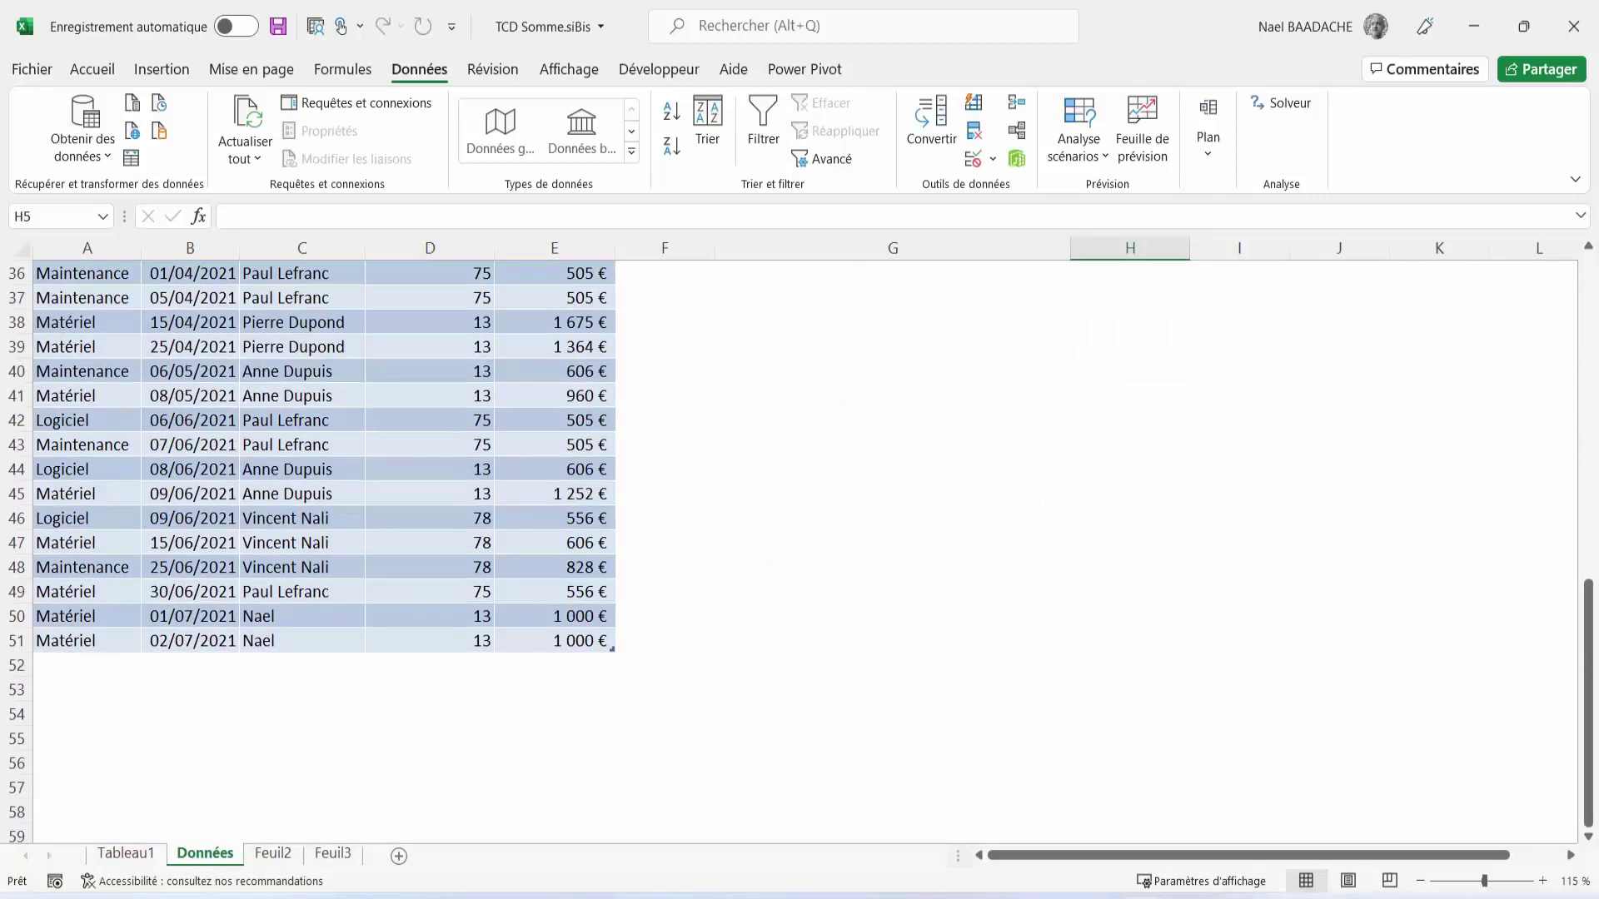
scroll(1183, 583, "up", 10)
scroll(1157, 554, "up", 2)
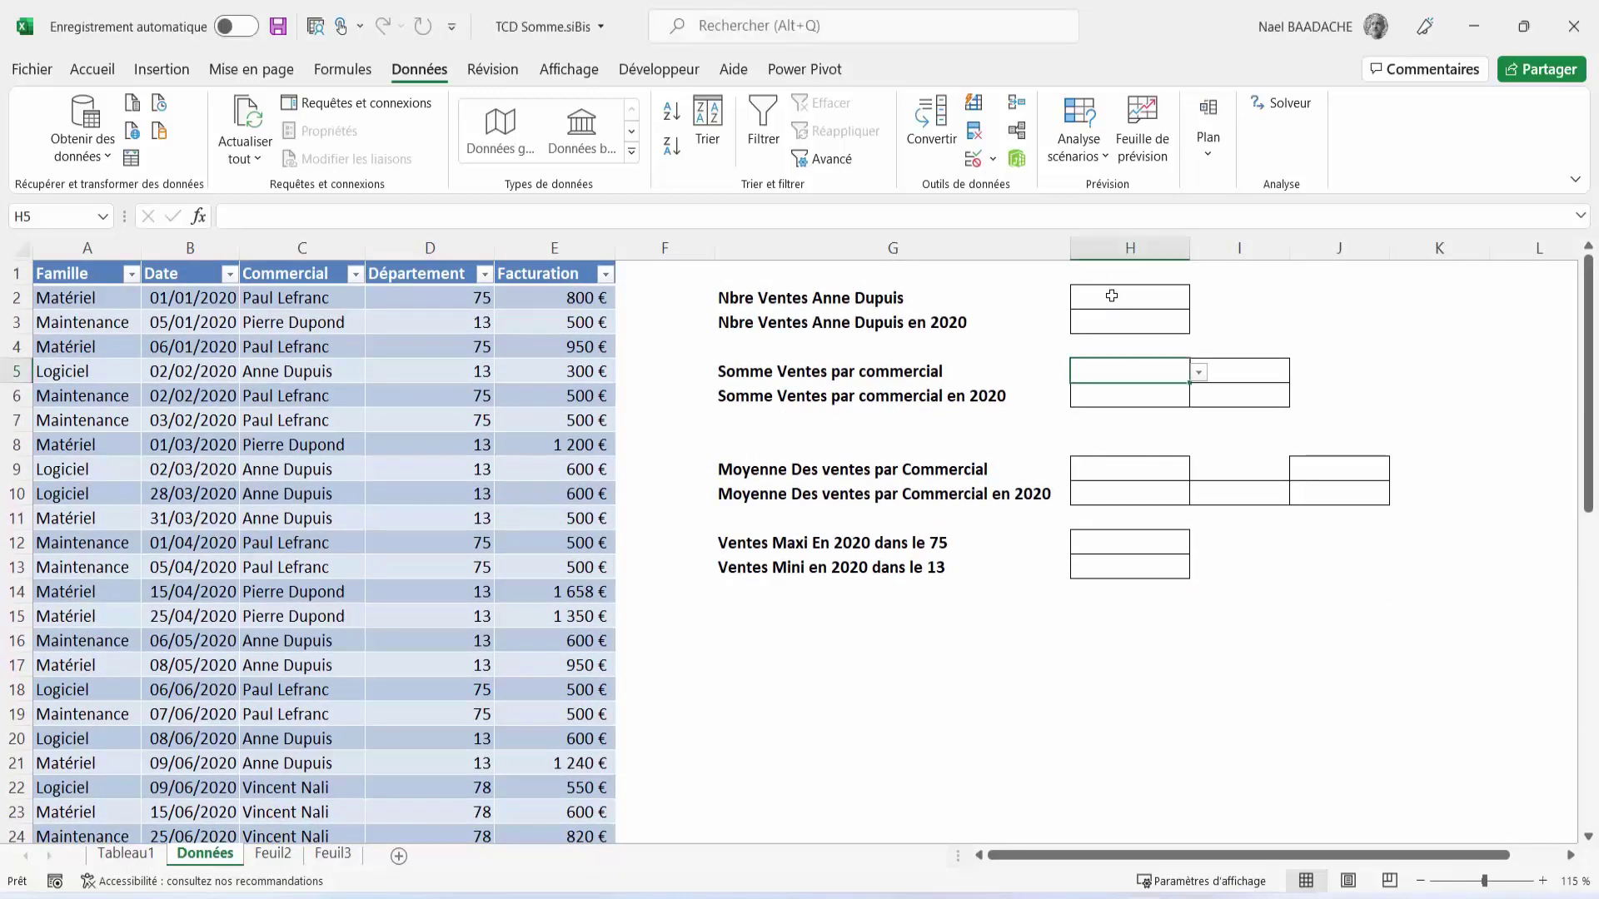
left_click(1077, 301)
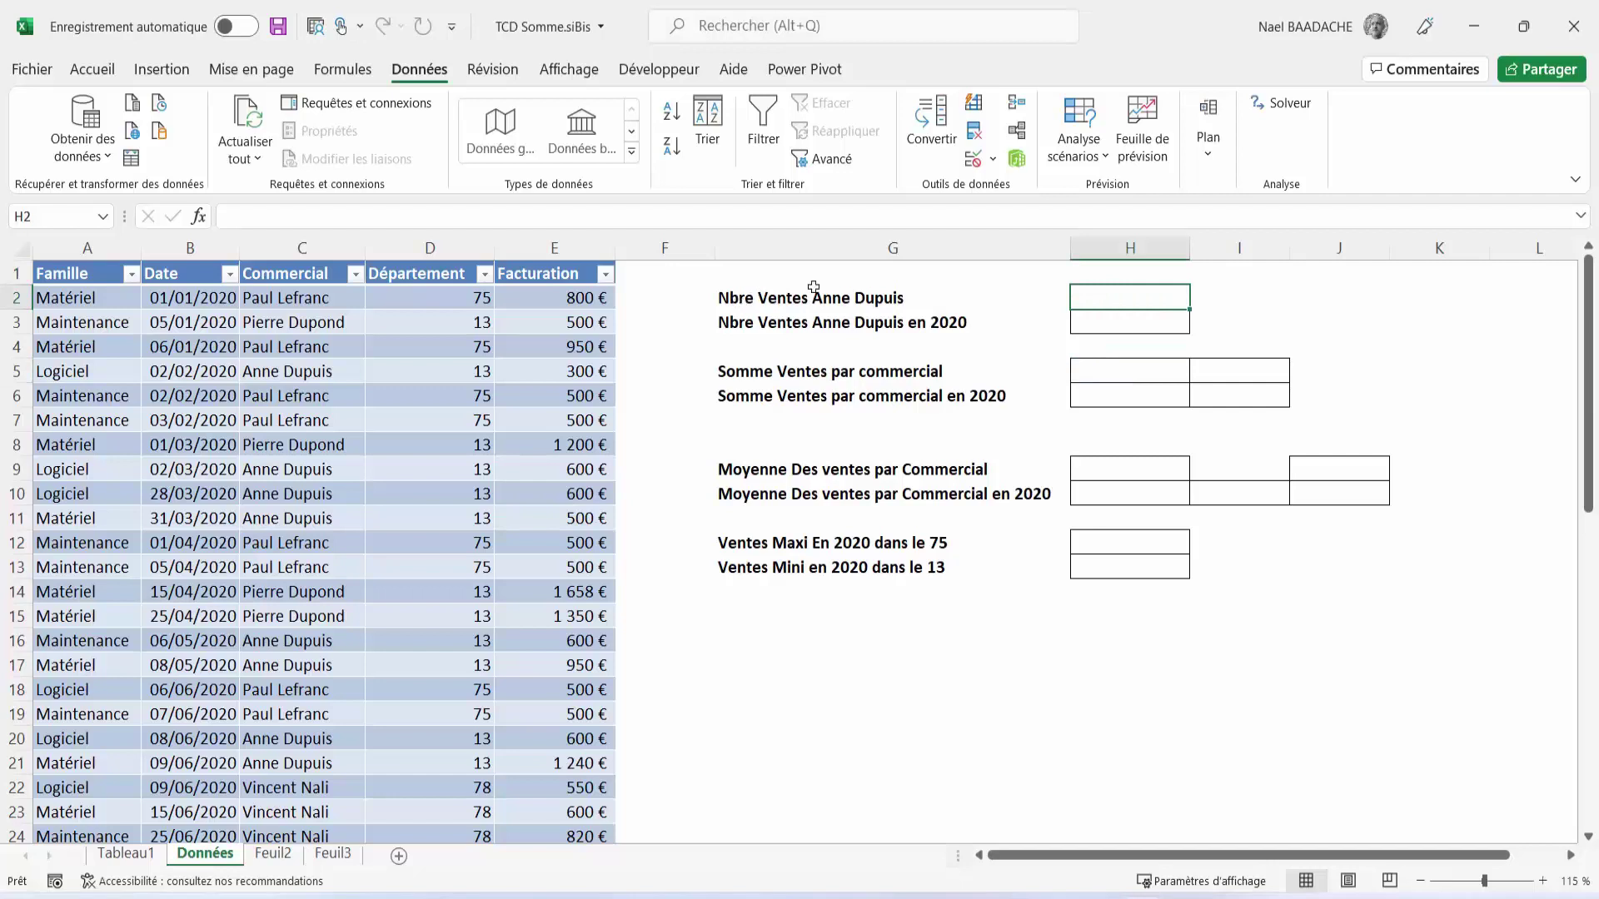
Step: Enter =NB.SI(Tableau1[Commercial];"<salesperson name>") in H2 to count that salesperson's sales, giving 16
left_click(757, 301)
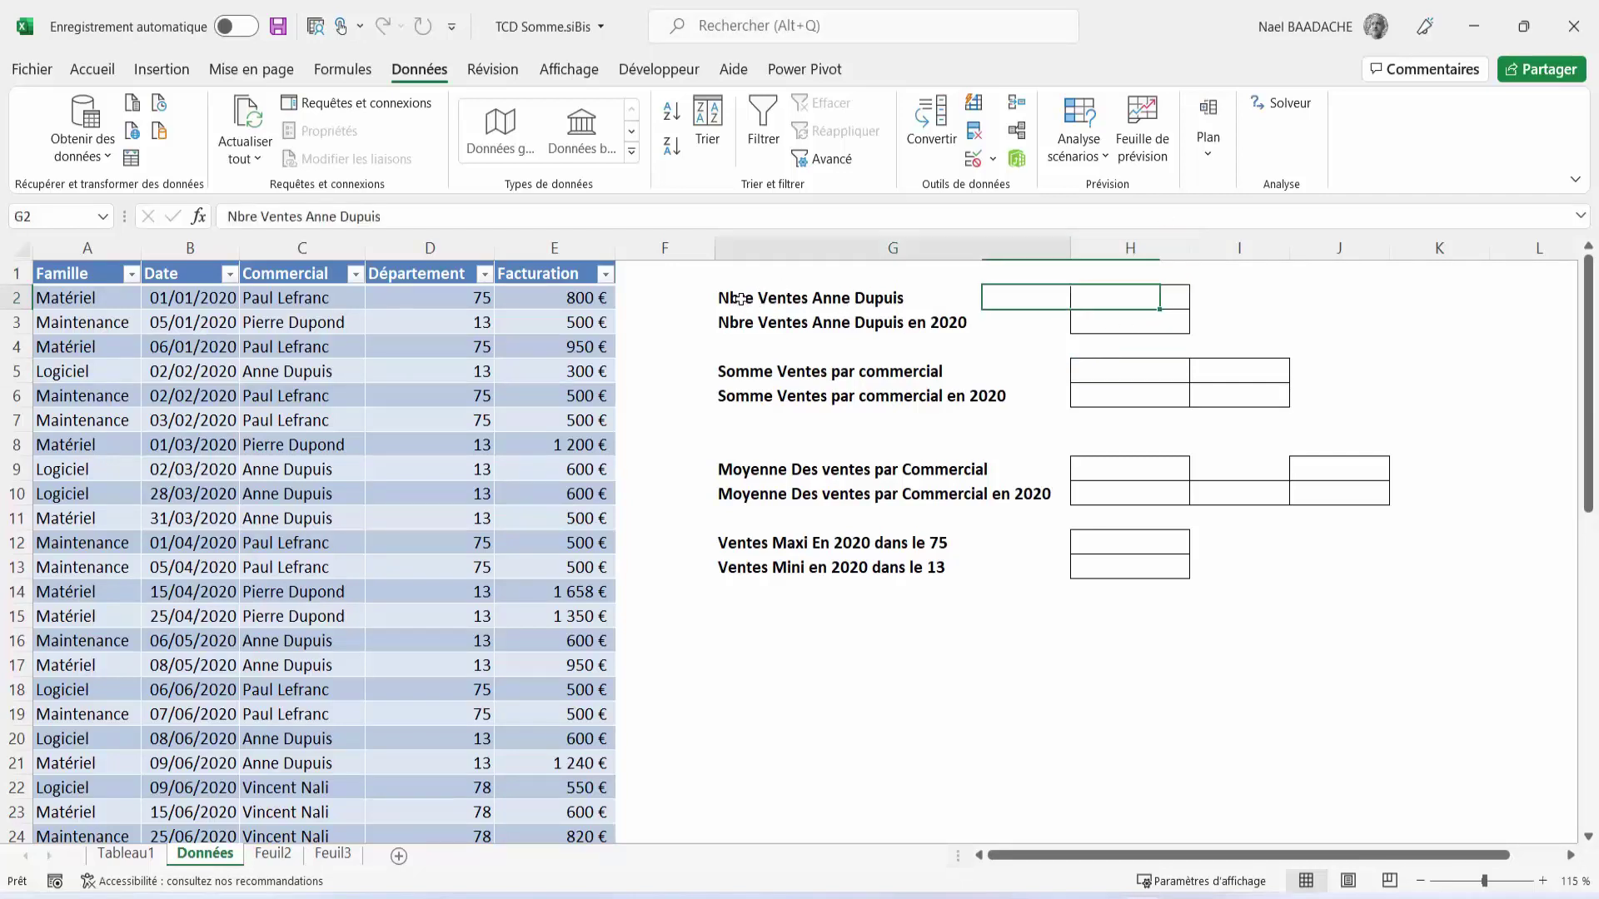
left_click(1116, 297)
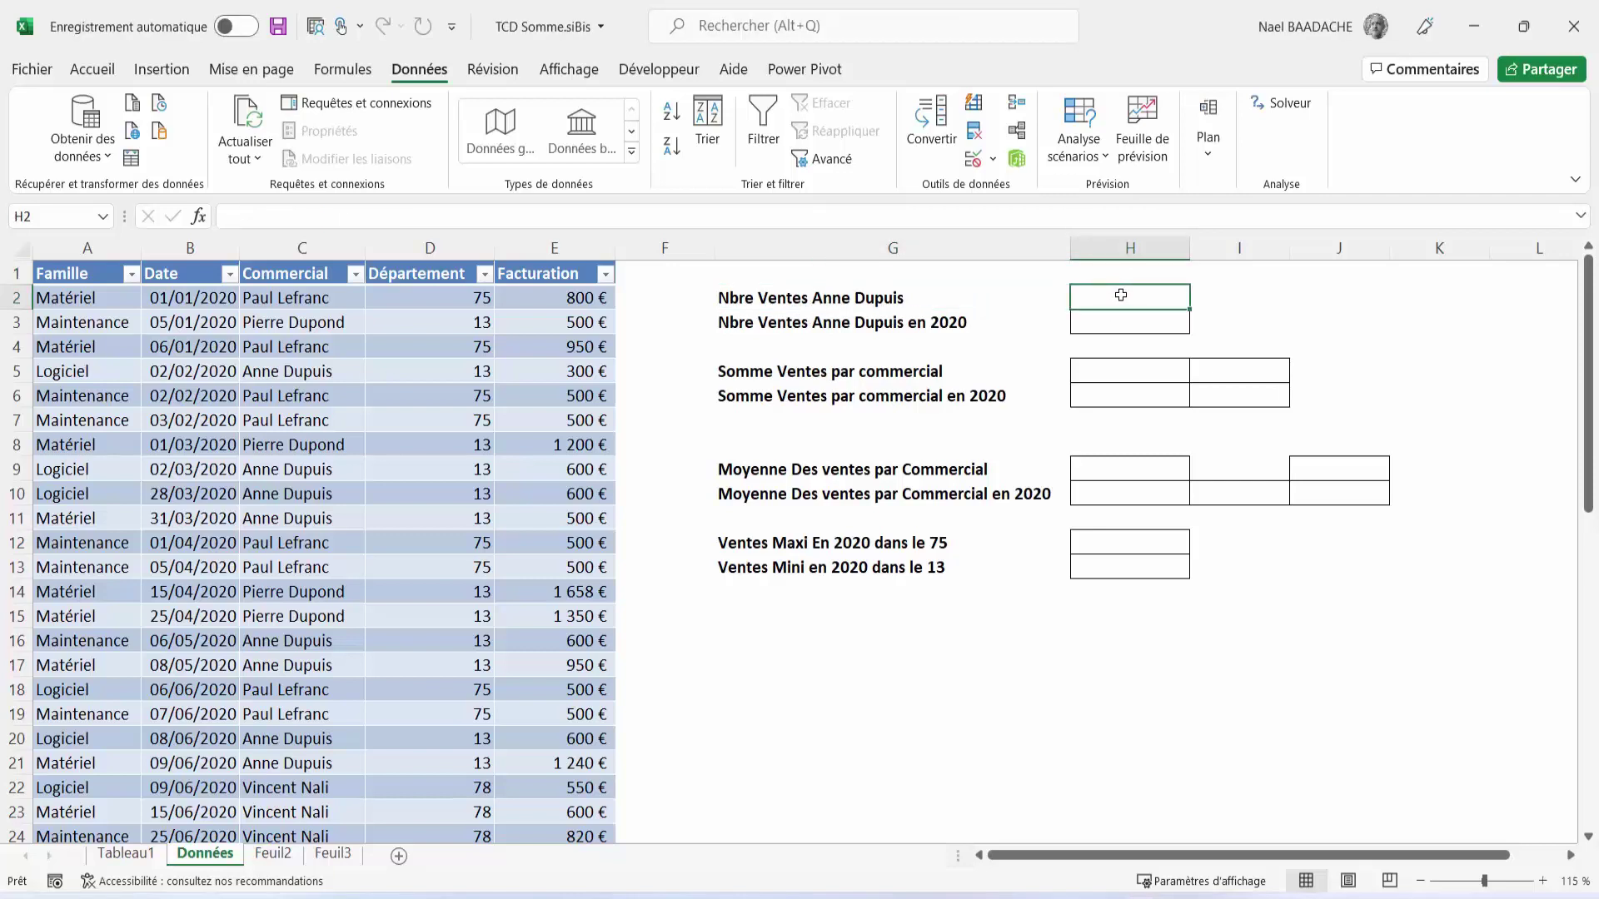
type("=")
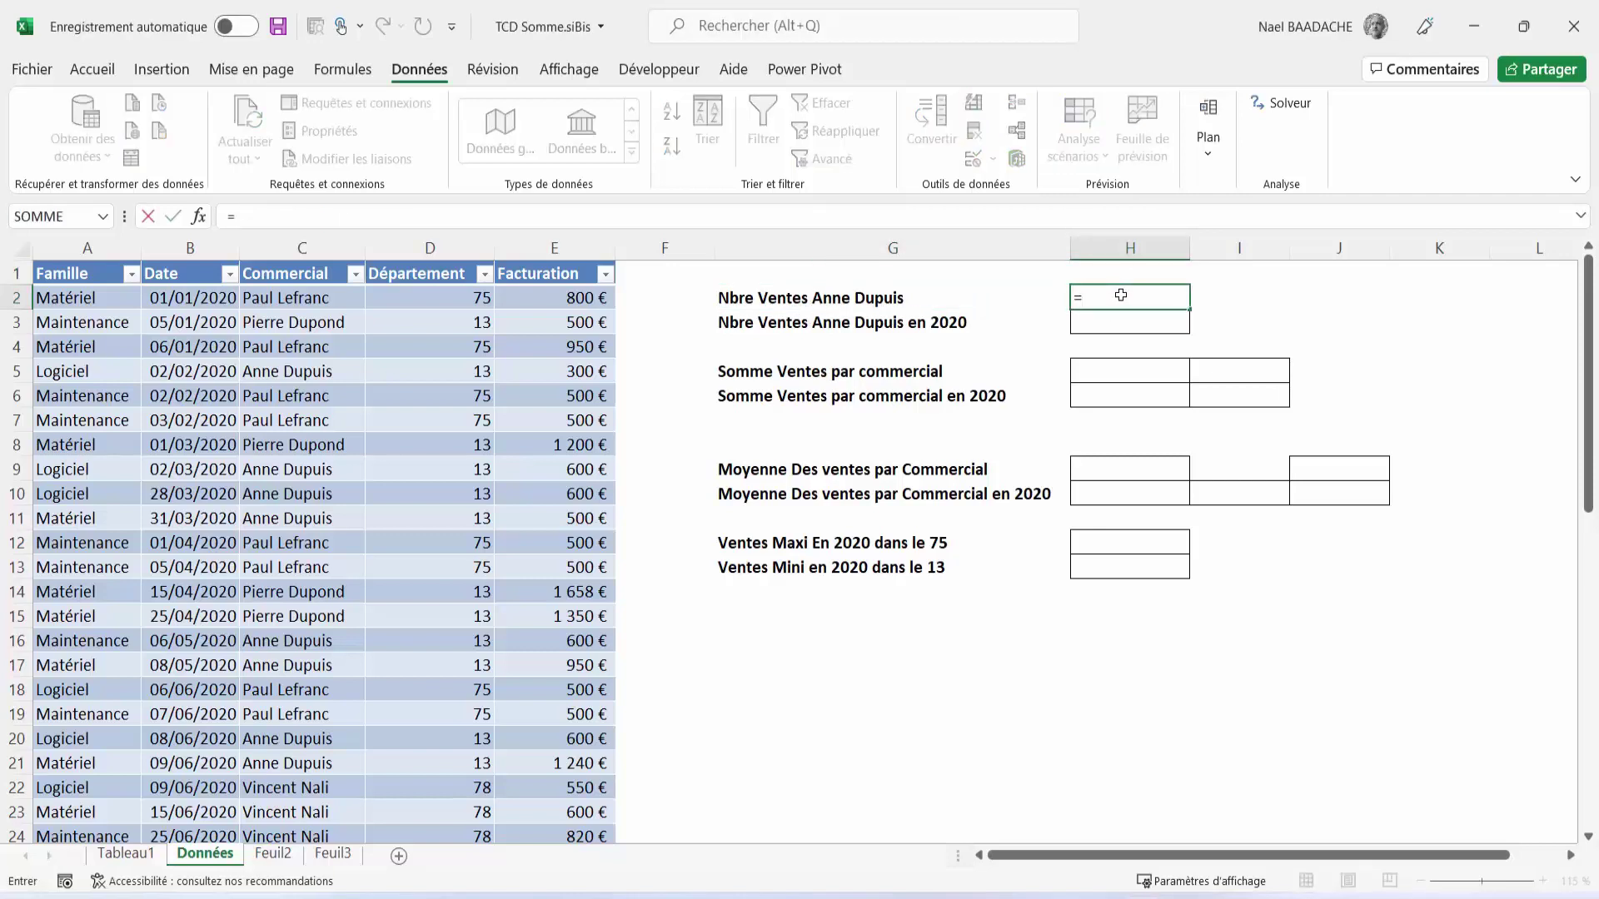
type("nb.si")
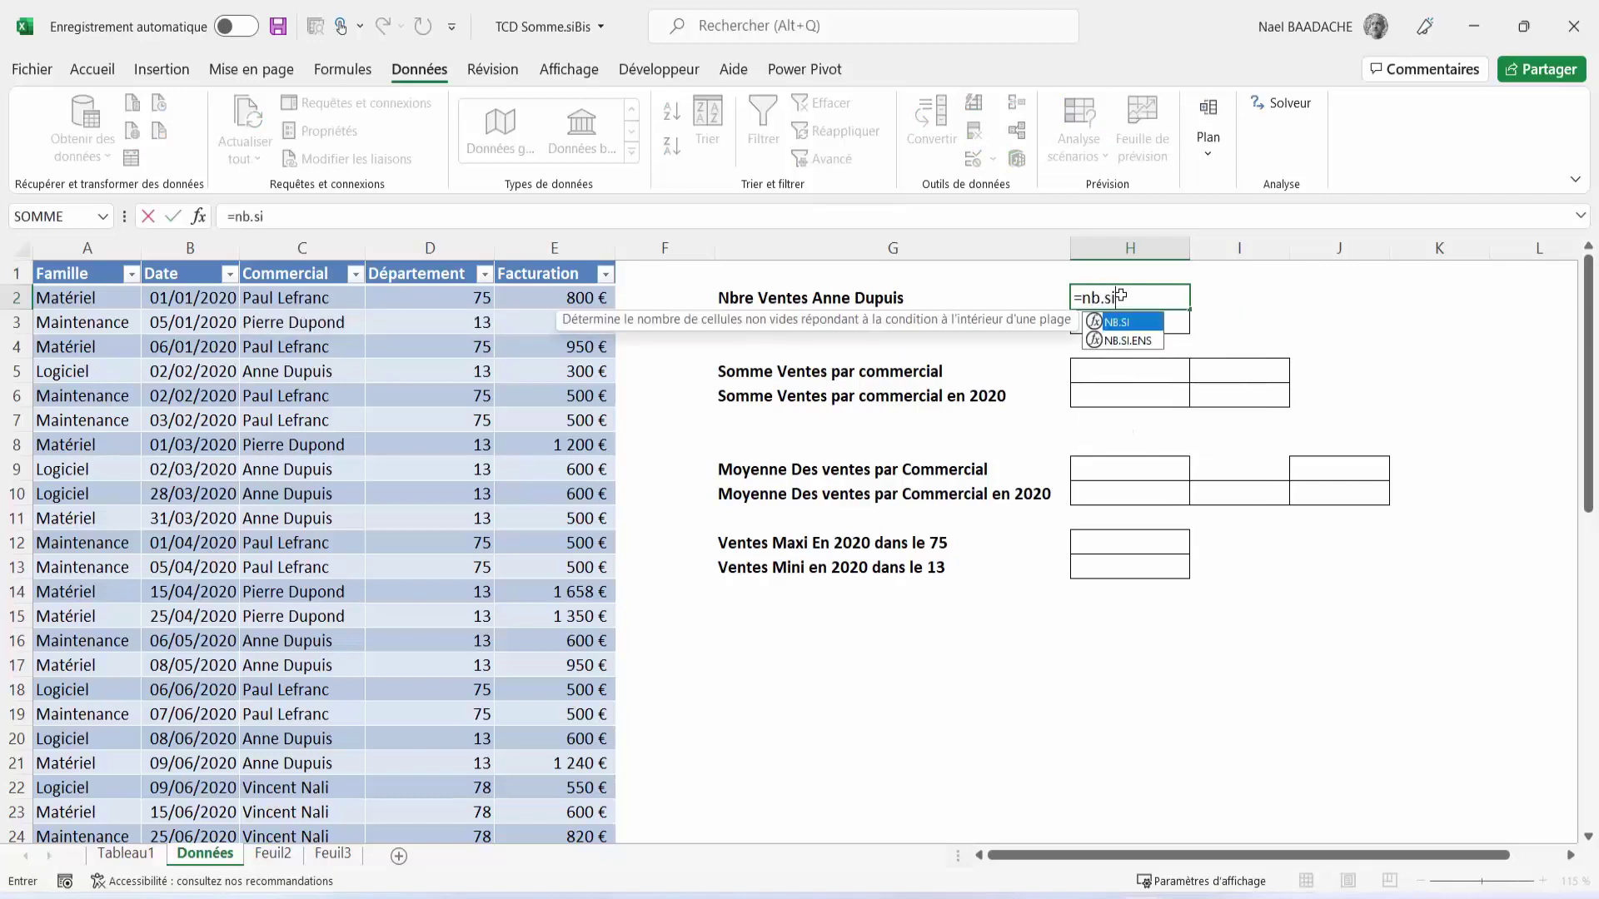
type("(")
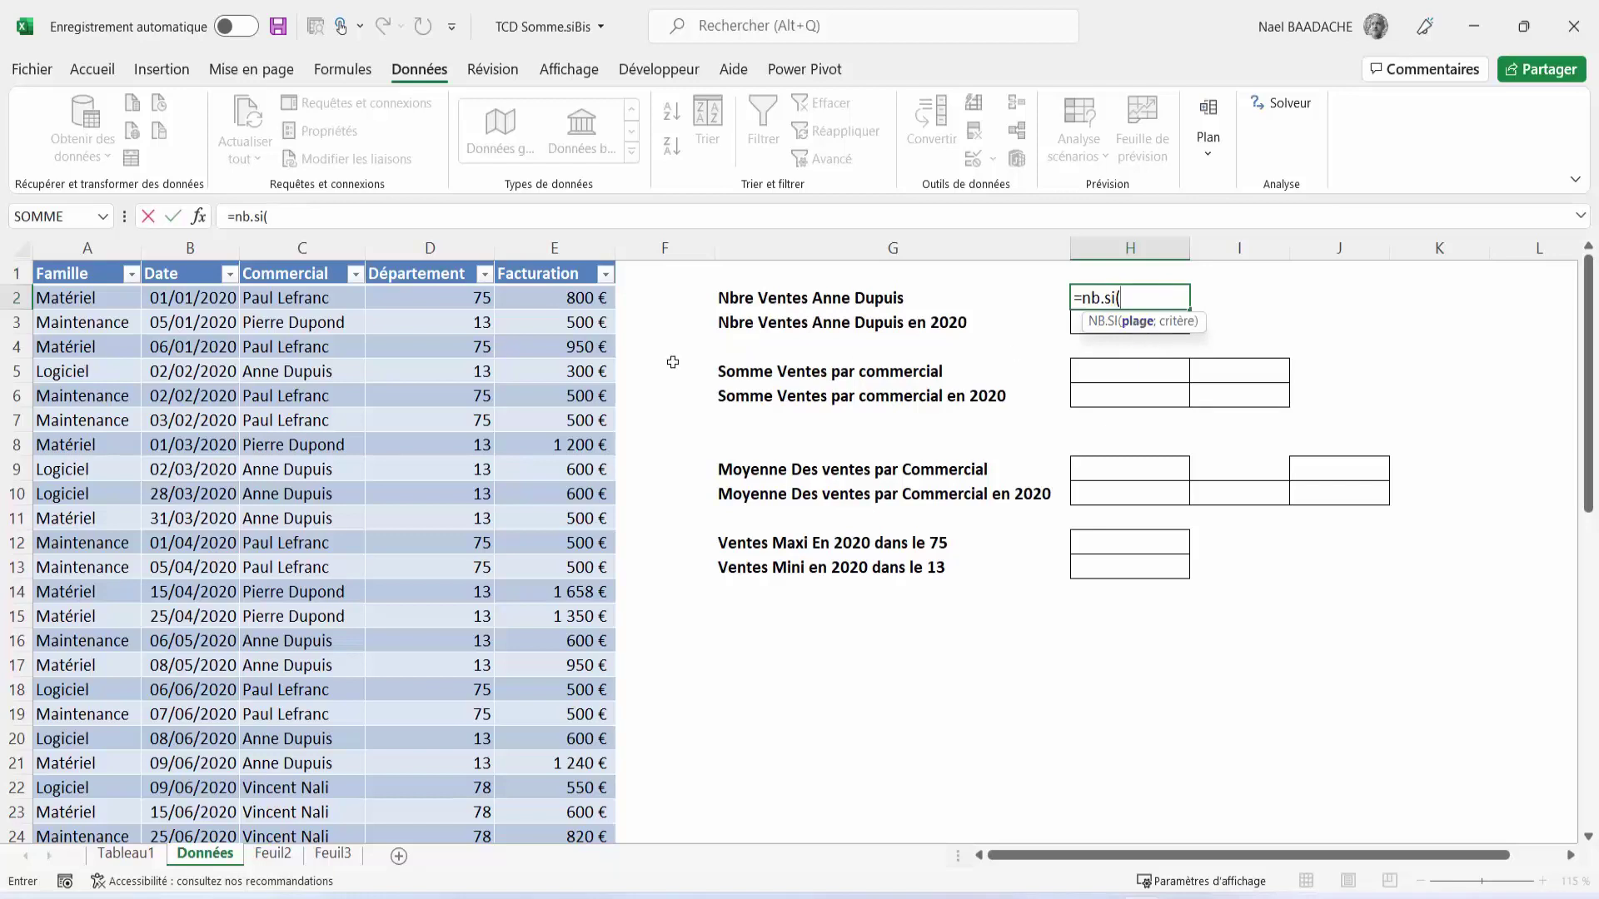
left_click(305, 303)
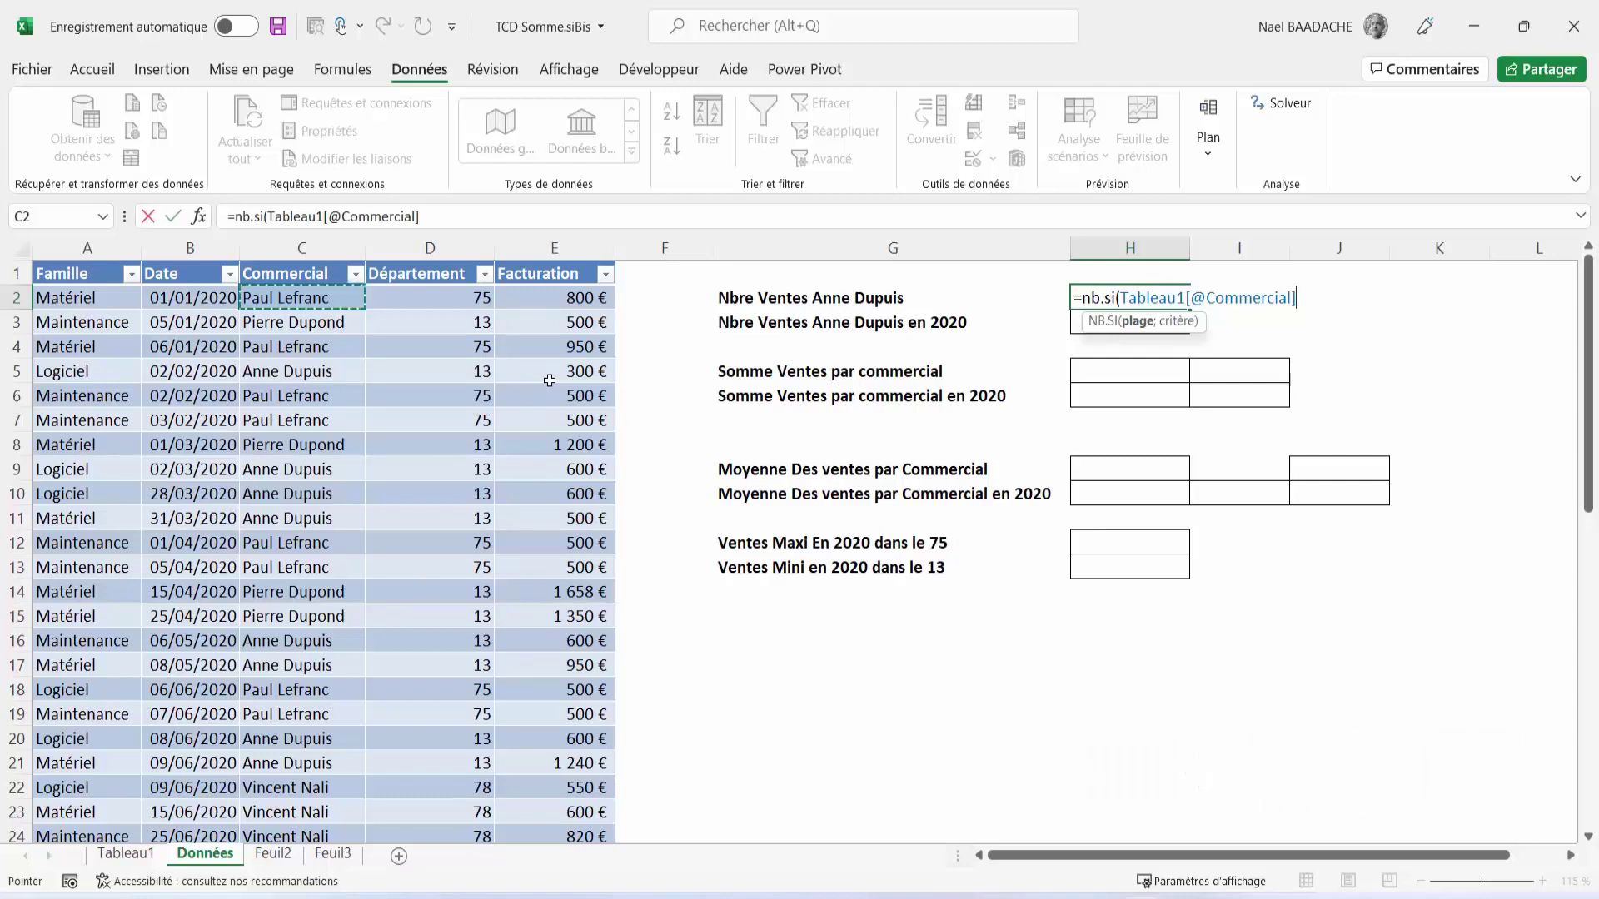
key("ctrl+shift+Down")
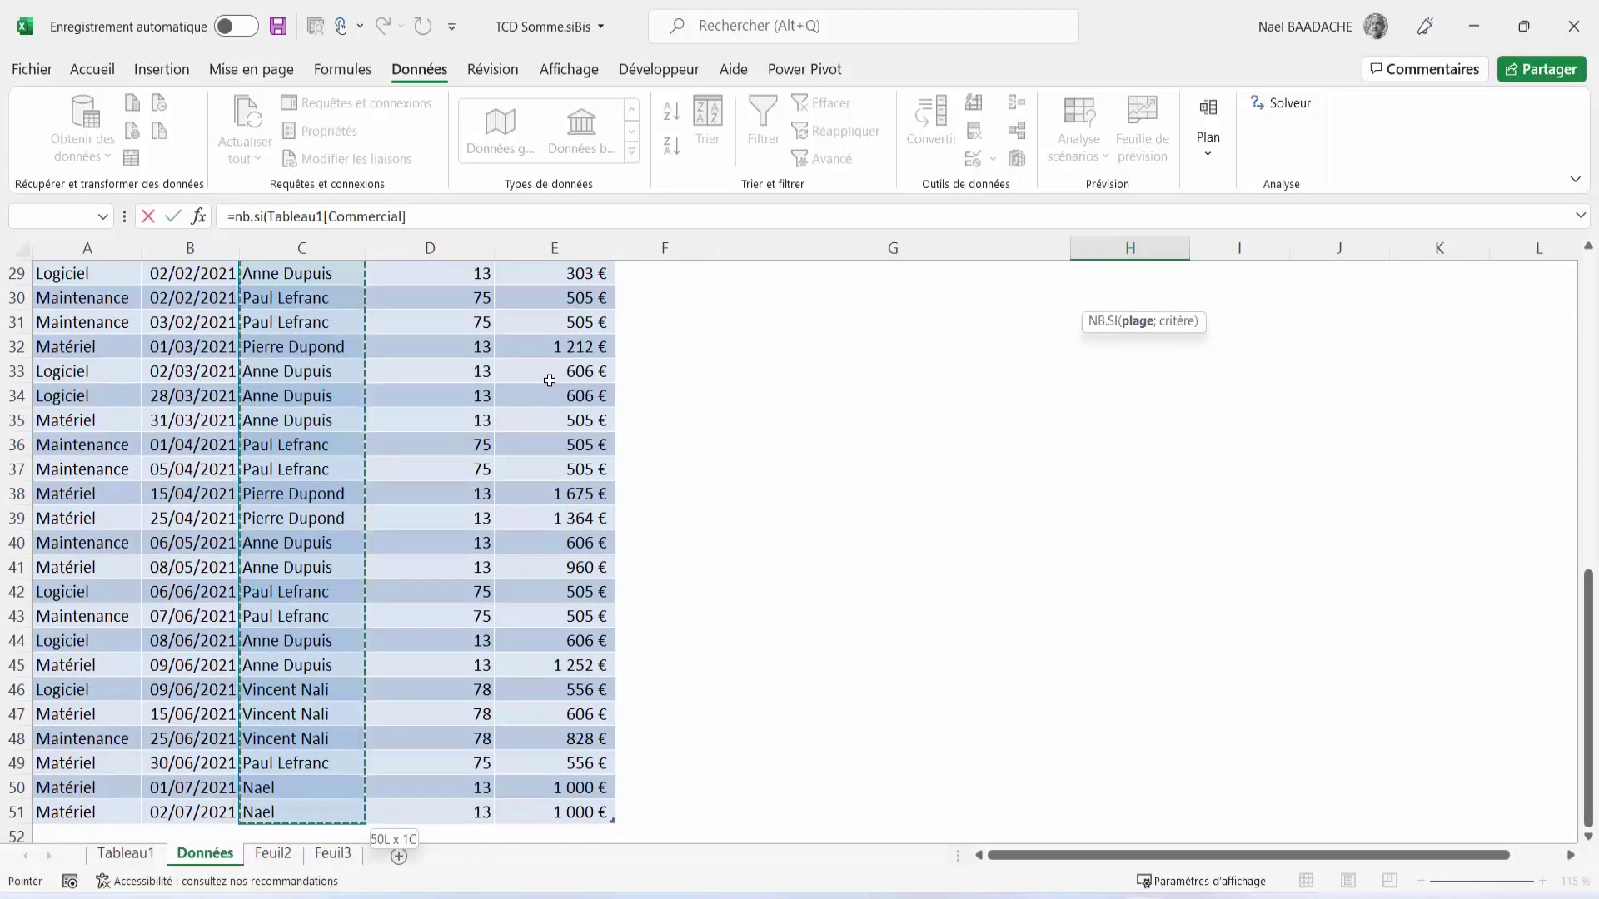
scroll(851, 521, "up", 9)
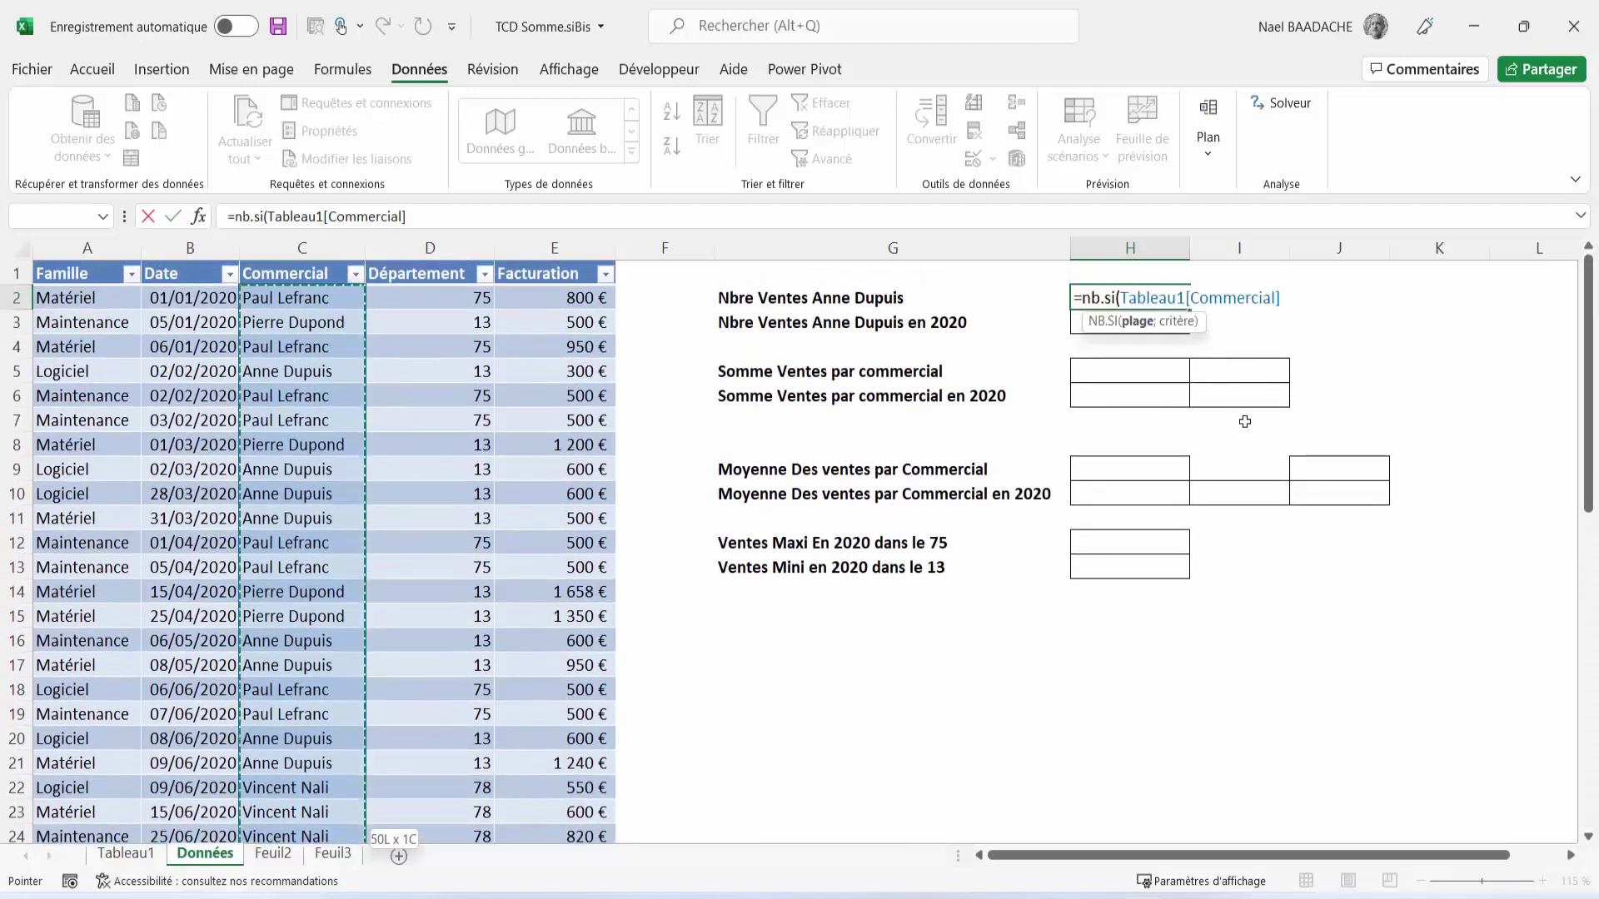
type(";\"A")
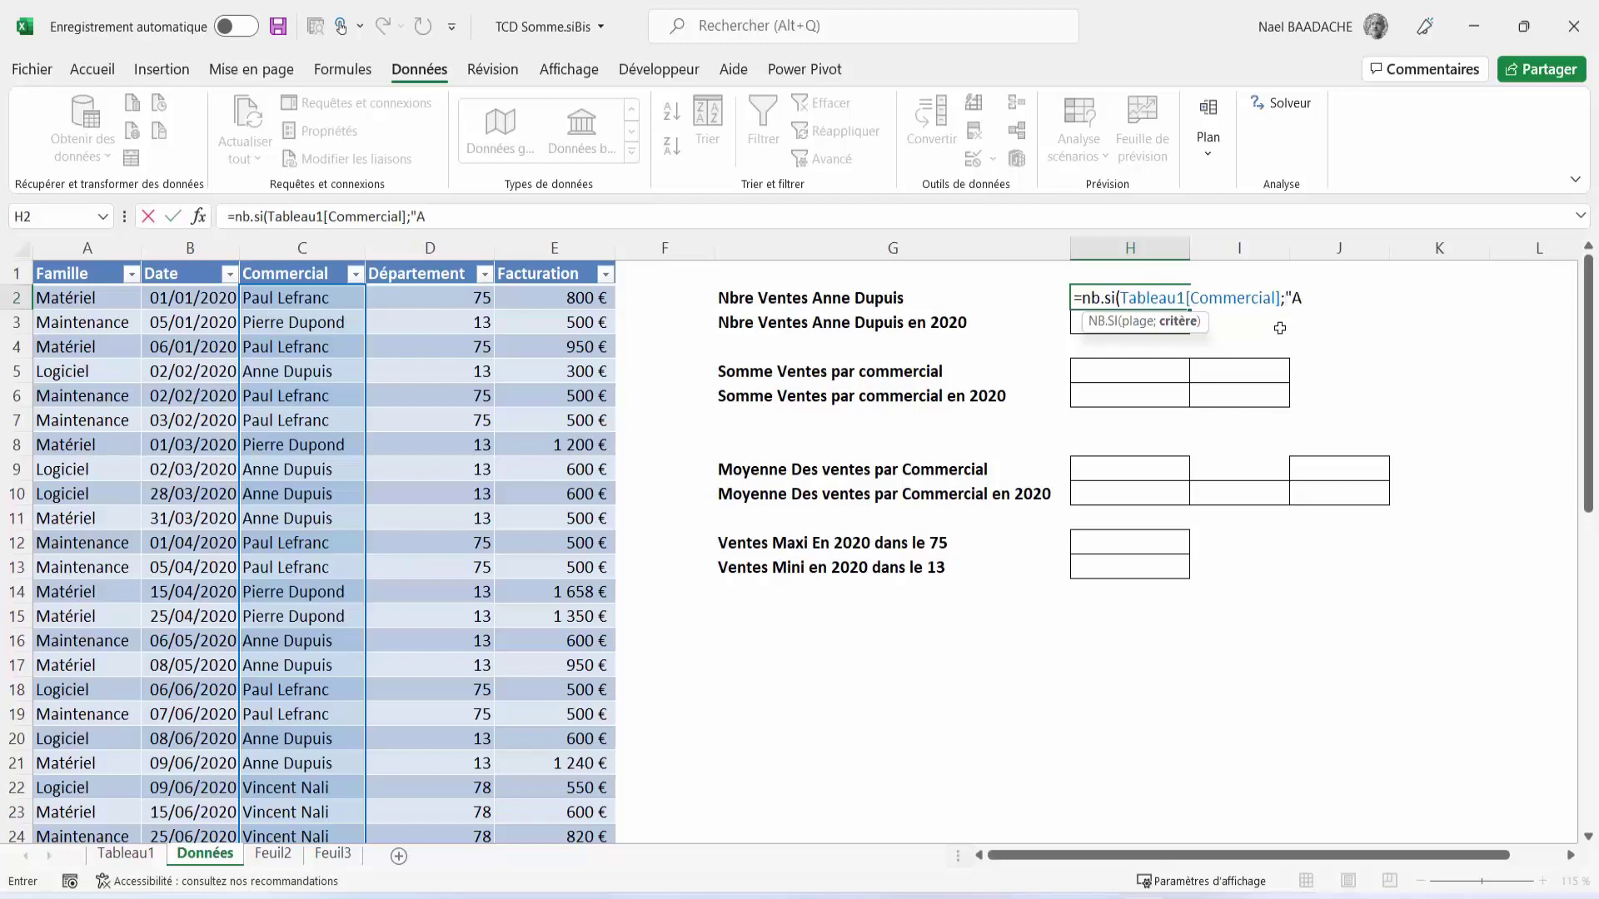
type("nne Dup")
type("uis\")")
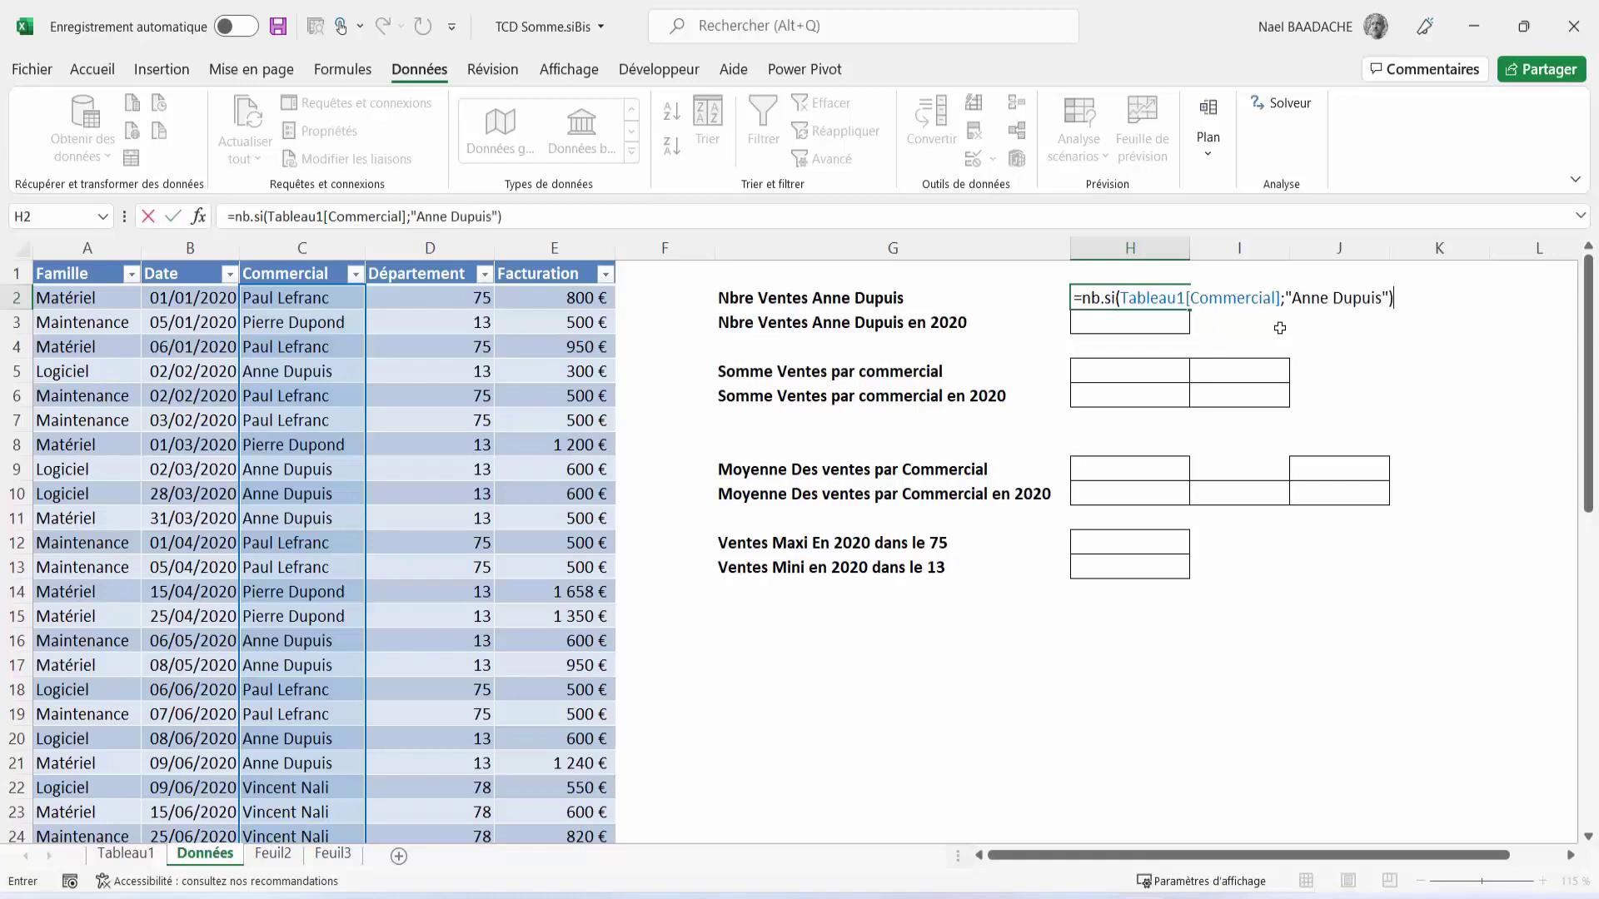
key("Return")
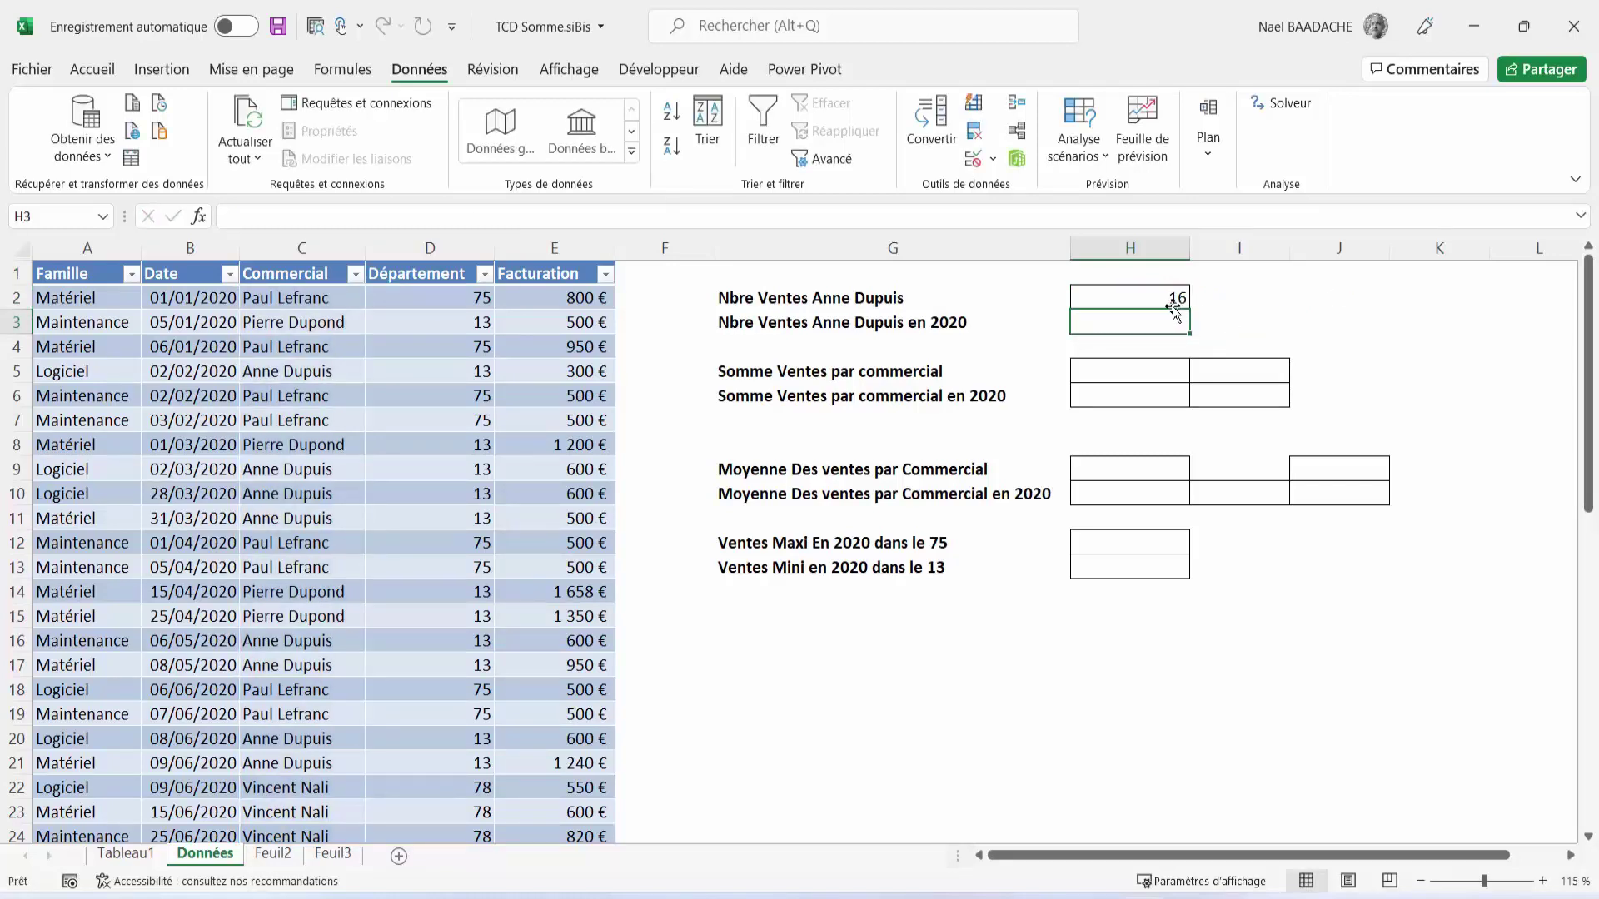
left_click(1169, 302)
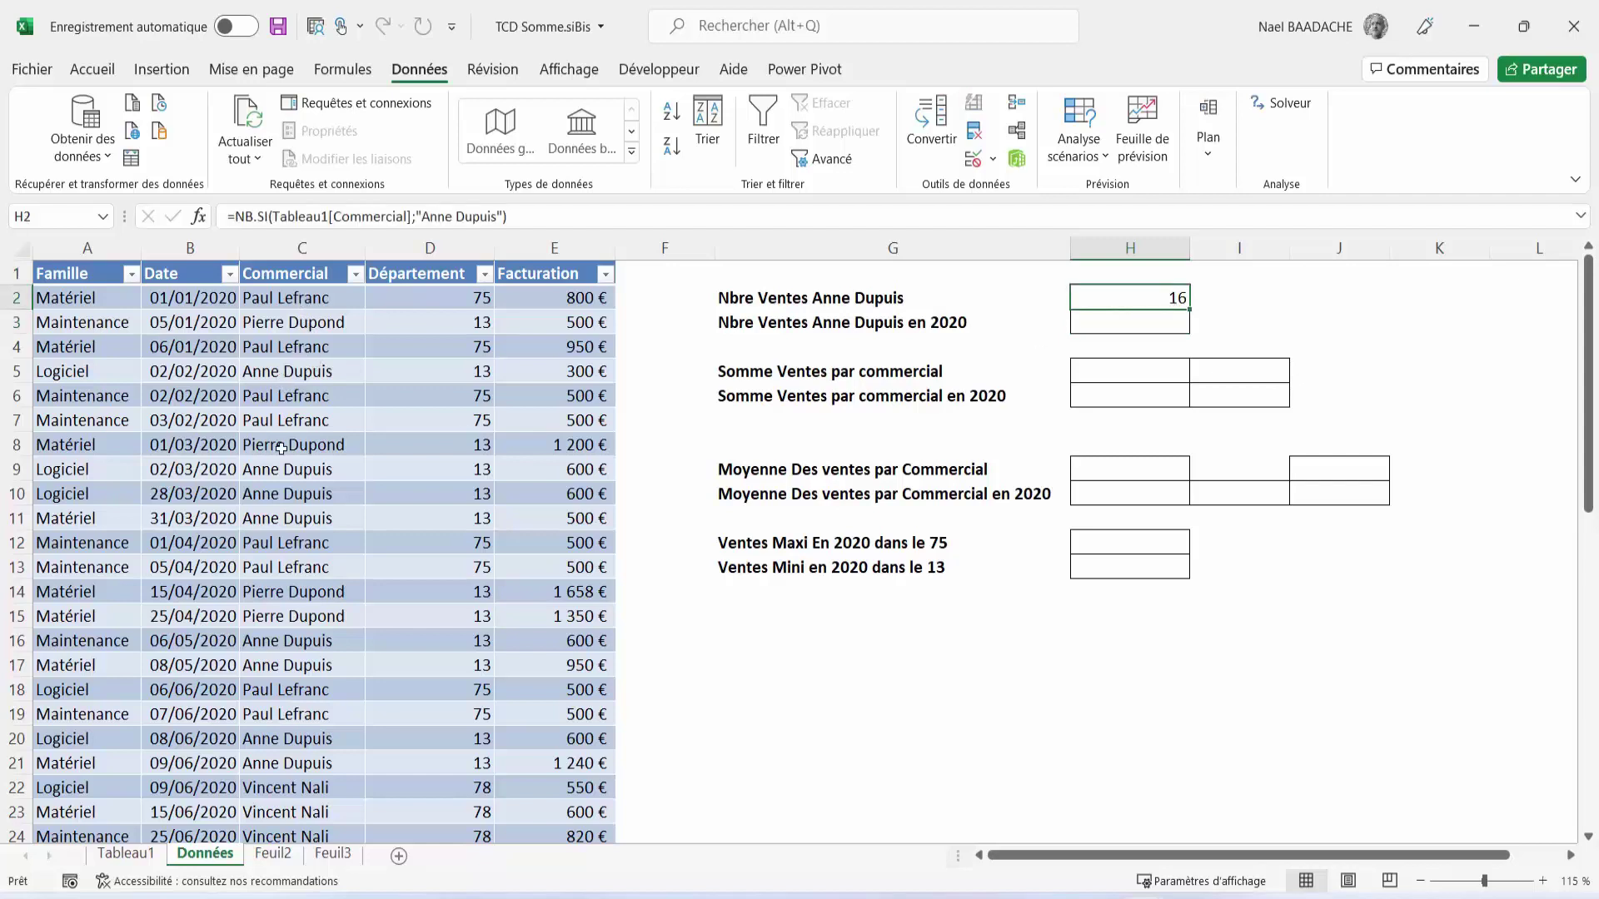
left_click(1120, 329)
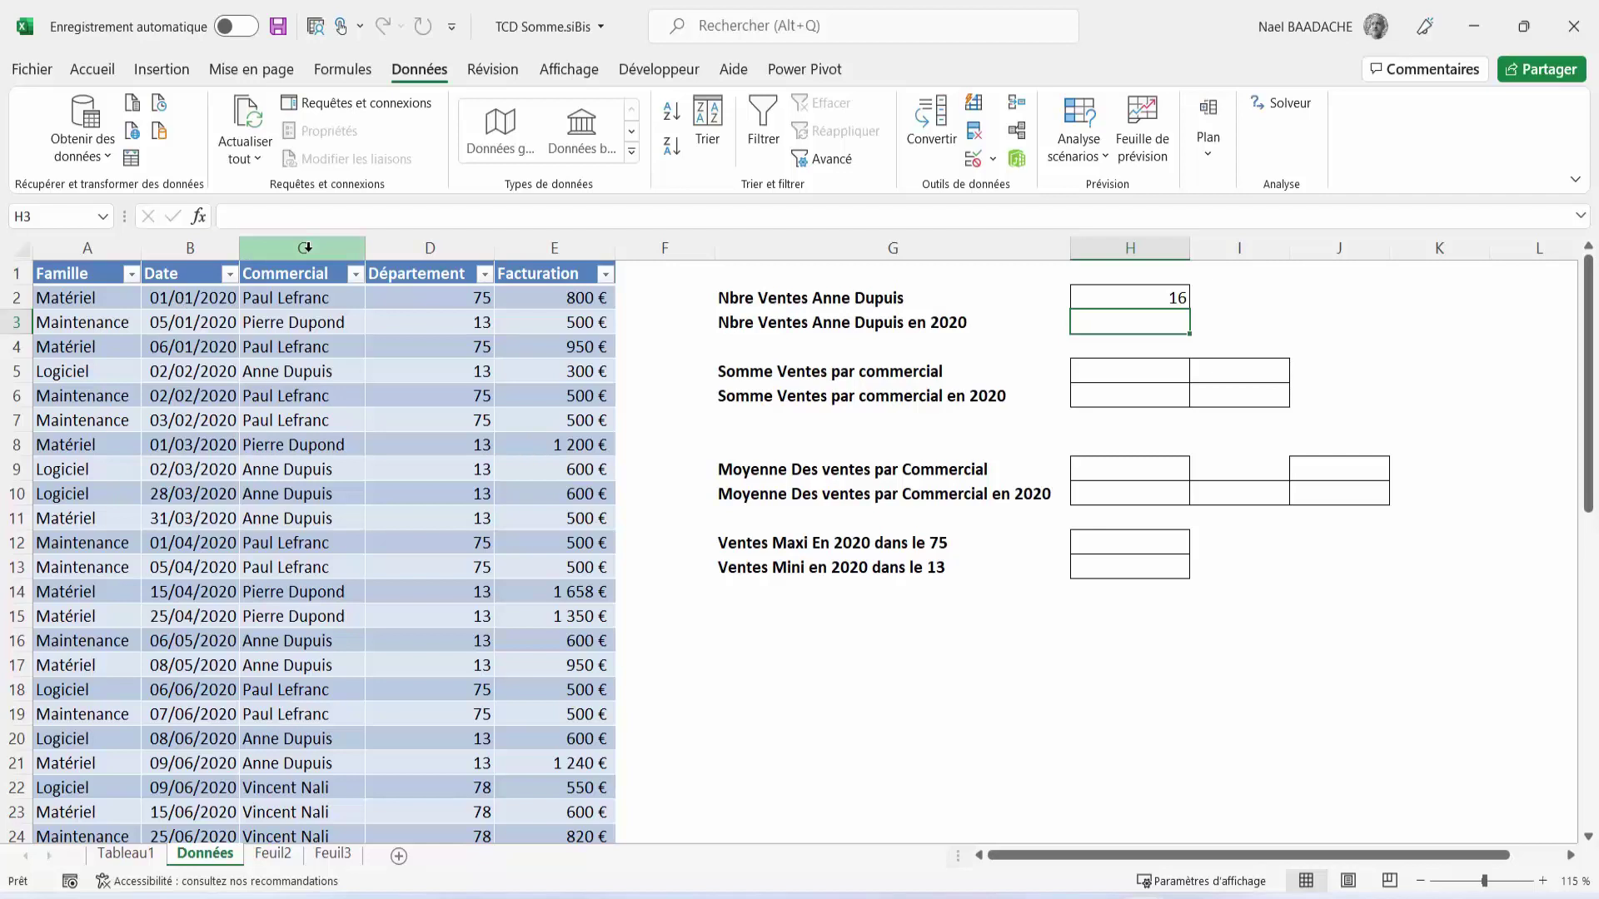
Step: Insert a new column named Année before Commercial
left_click(308, 247)
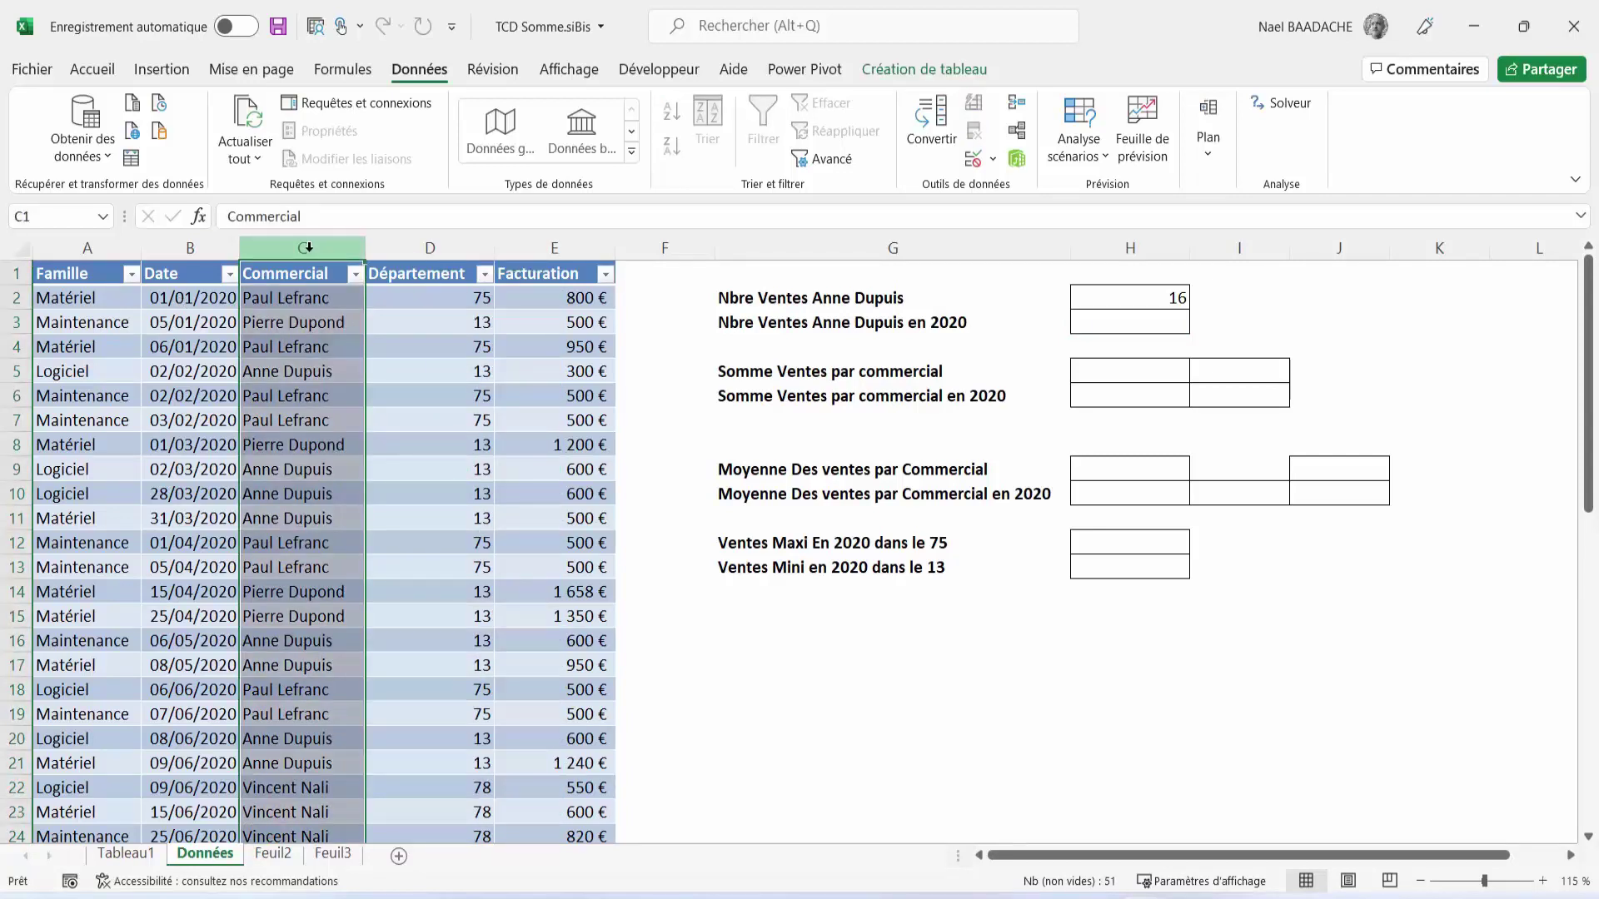
right_click(307, 247)
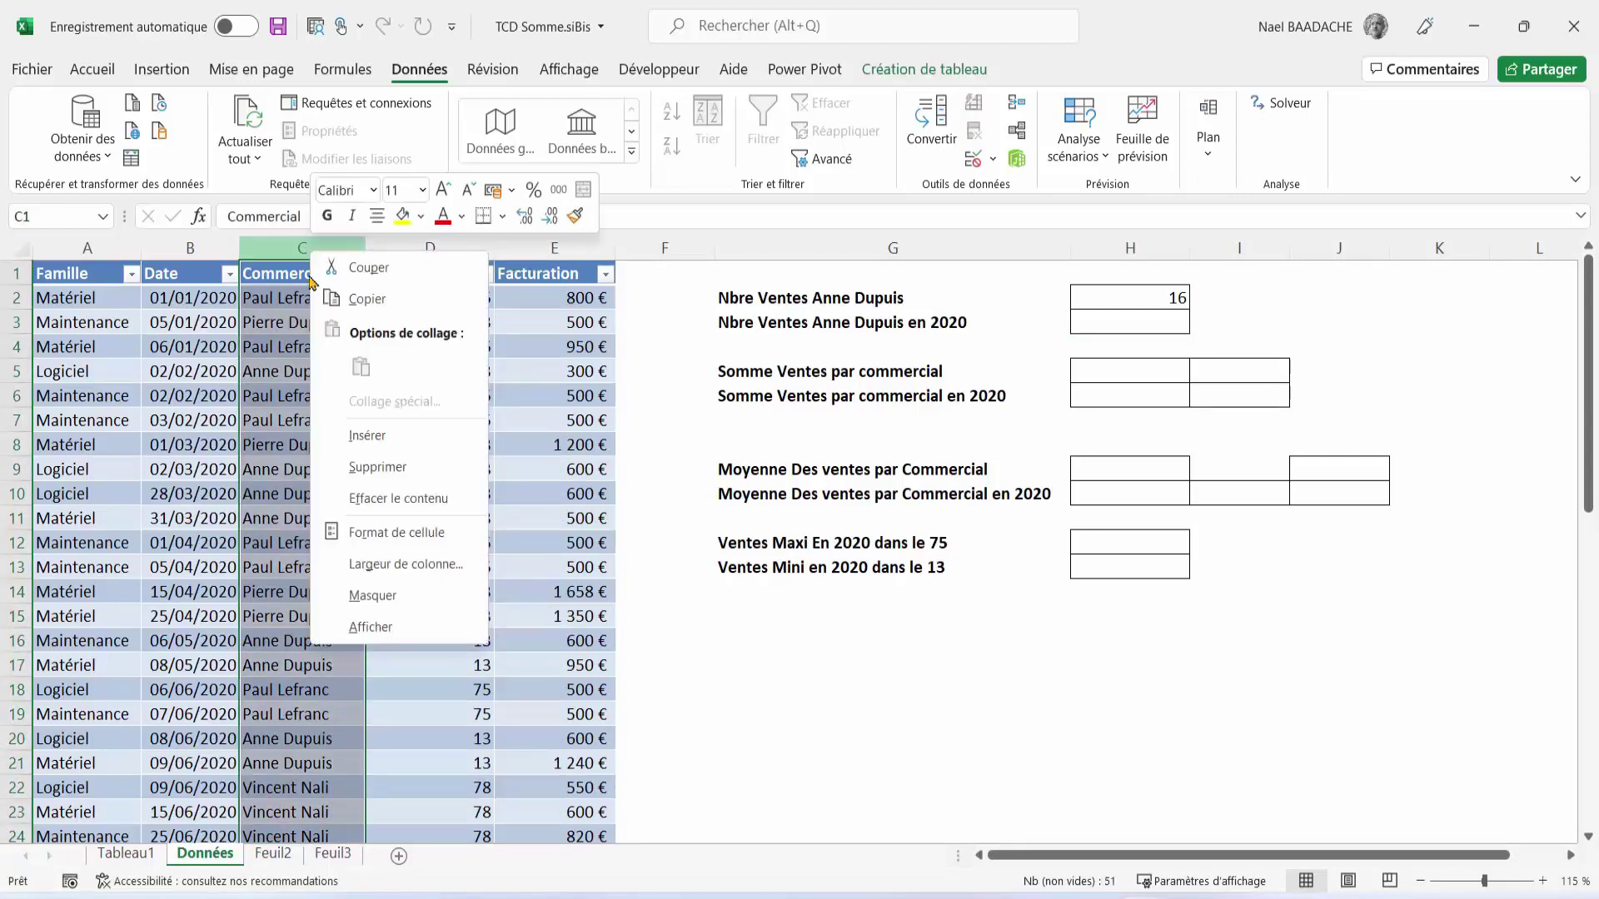
left_click(363, 435)
left_click(297, 282)
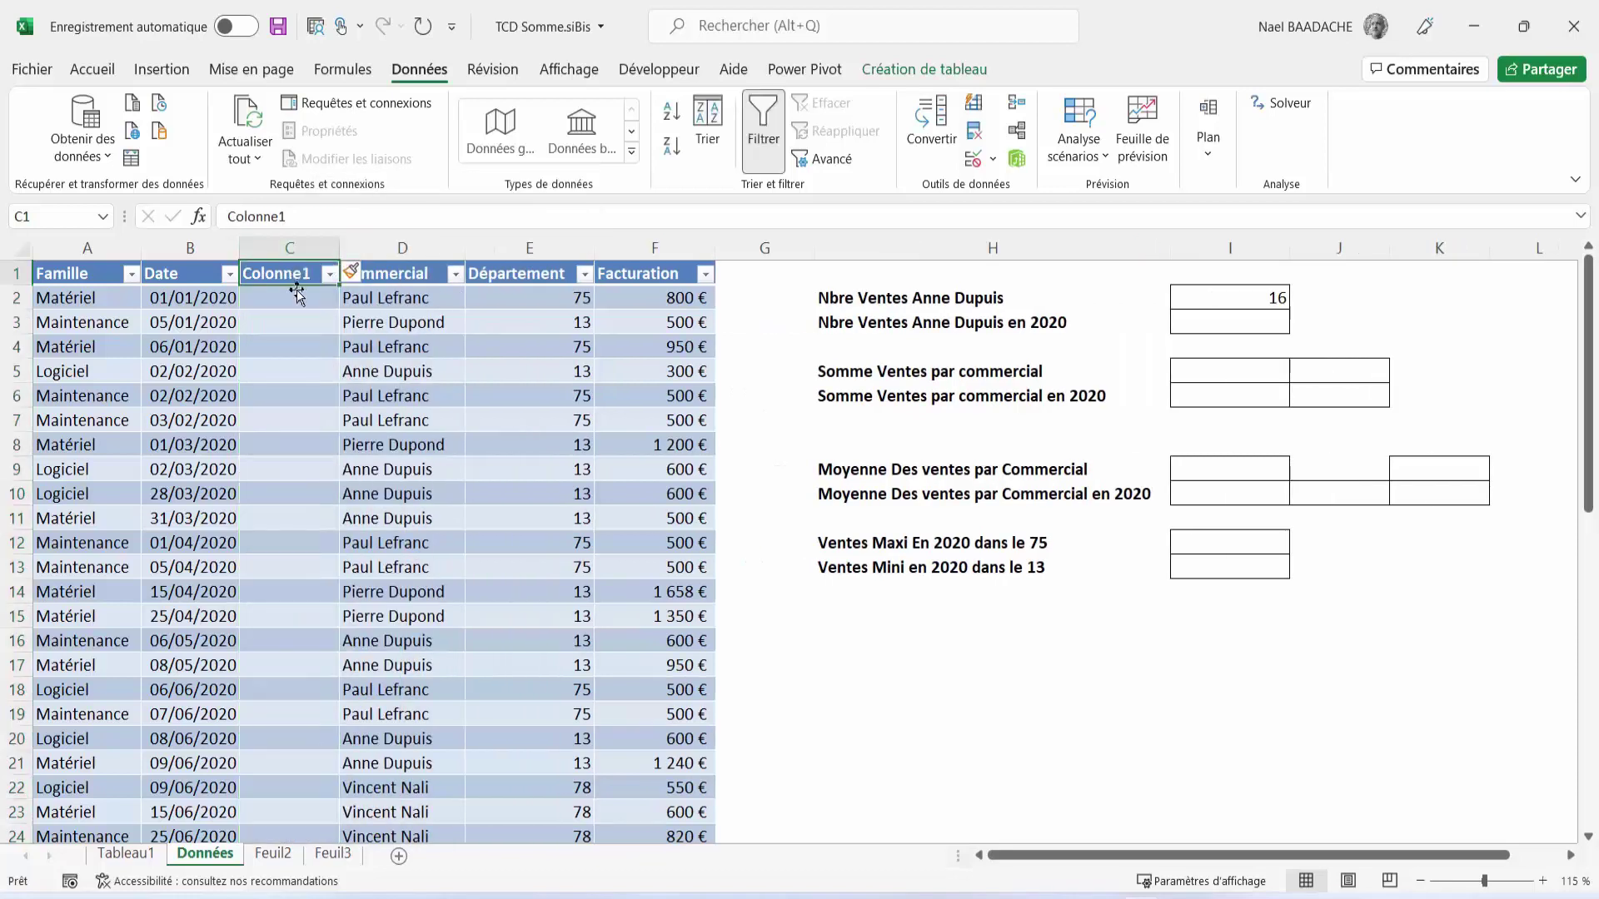
type("Année")
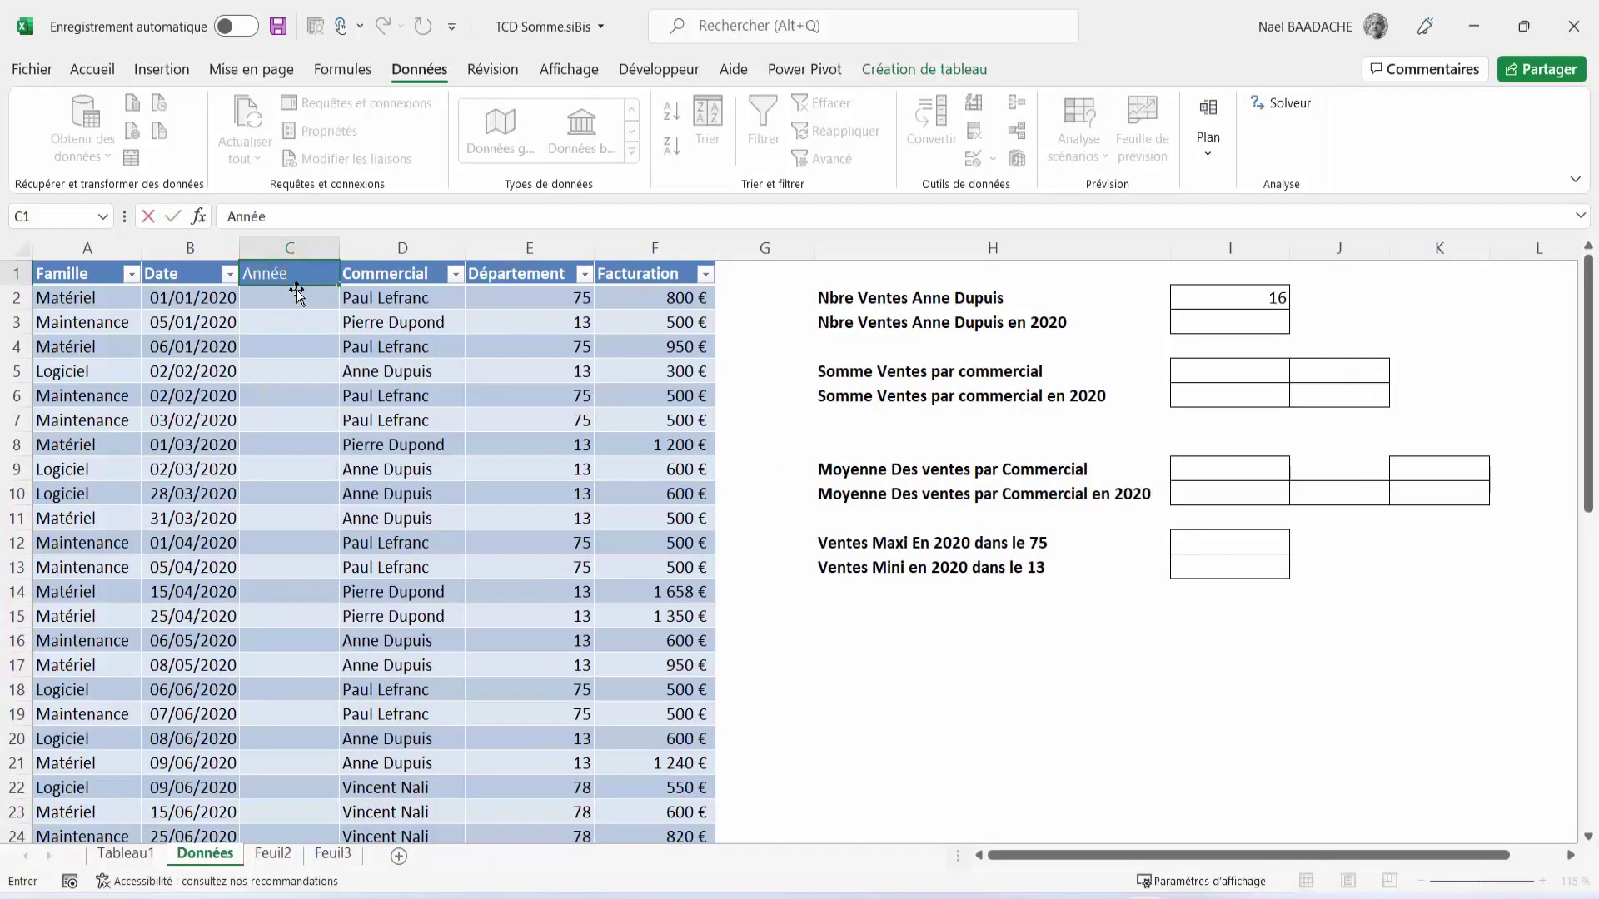
key("Return")
type("=")
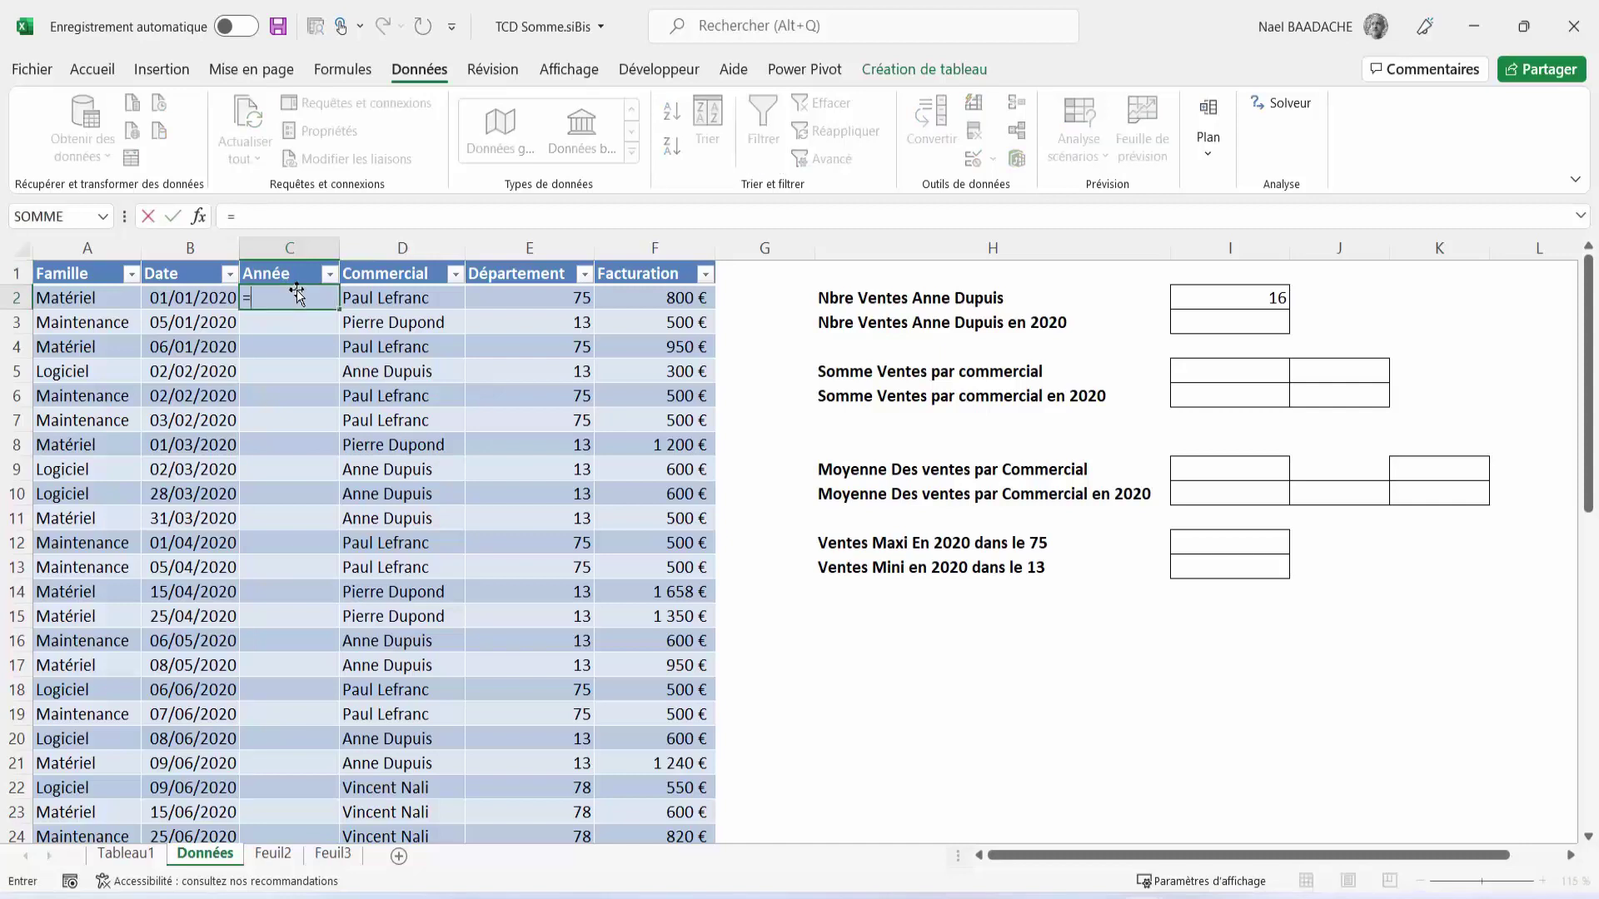
type("anné")
key("BackSpace")
type("e")
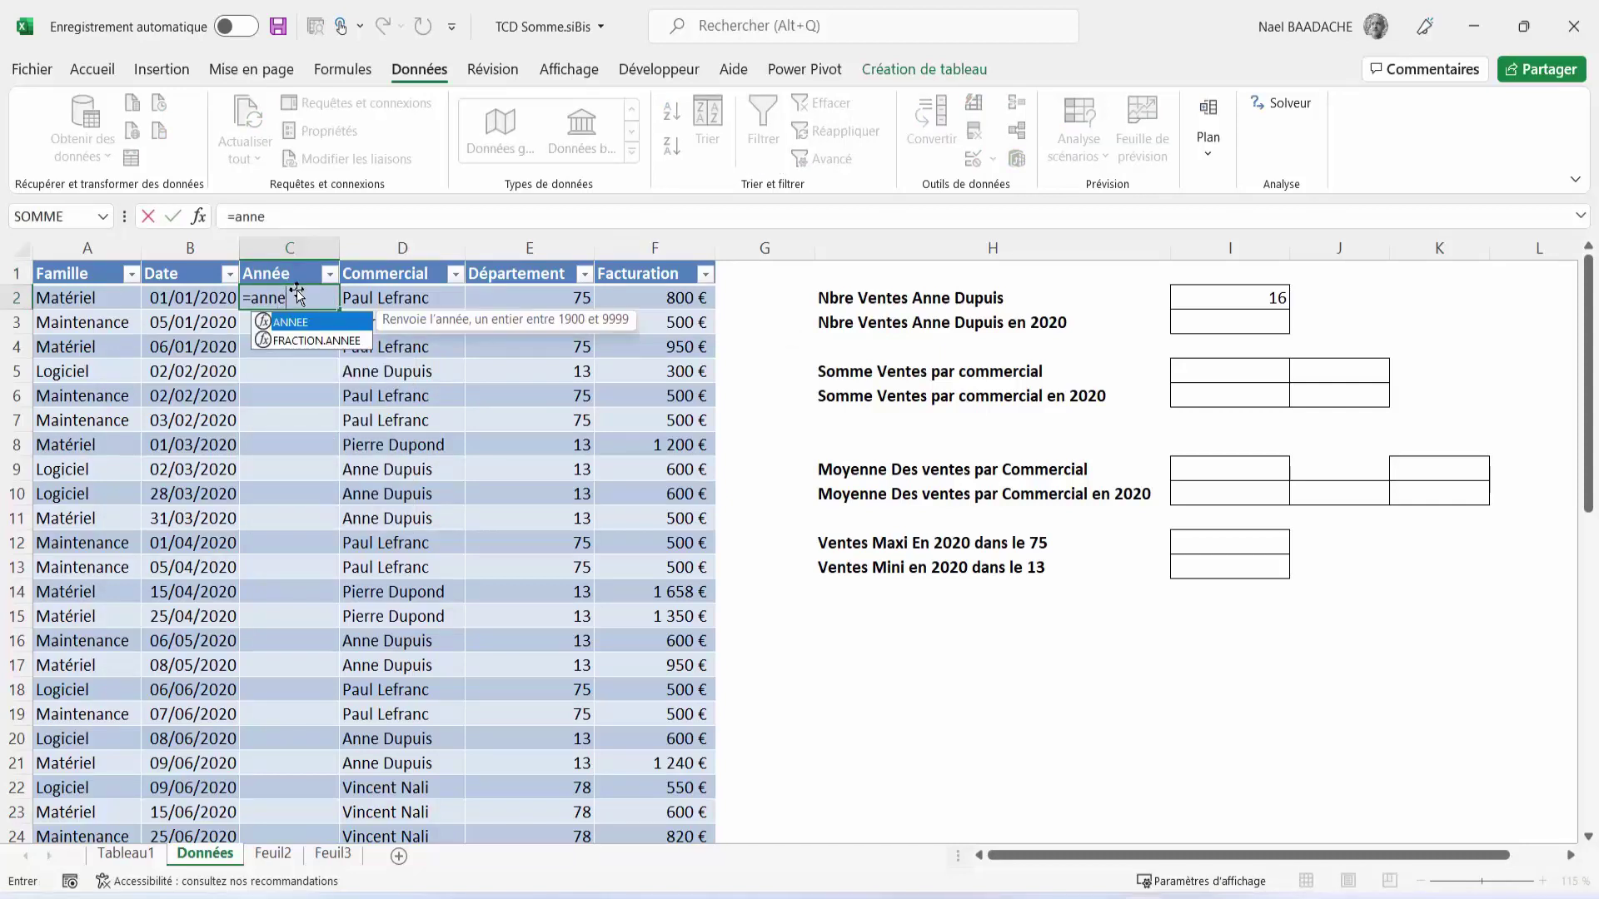
type("(")
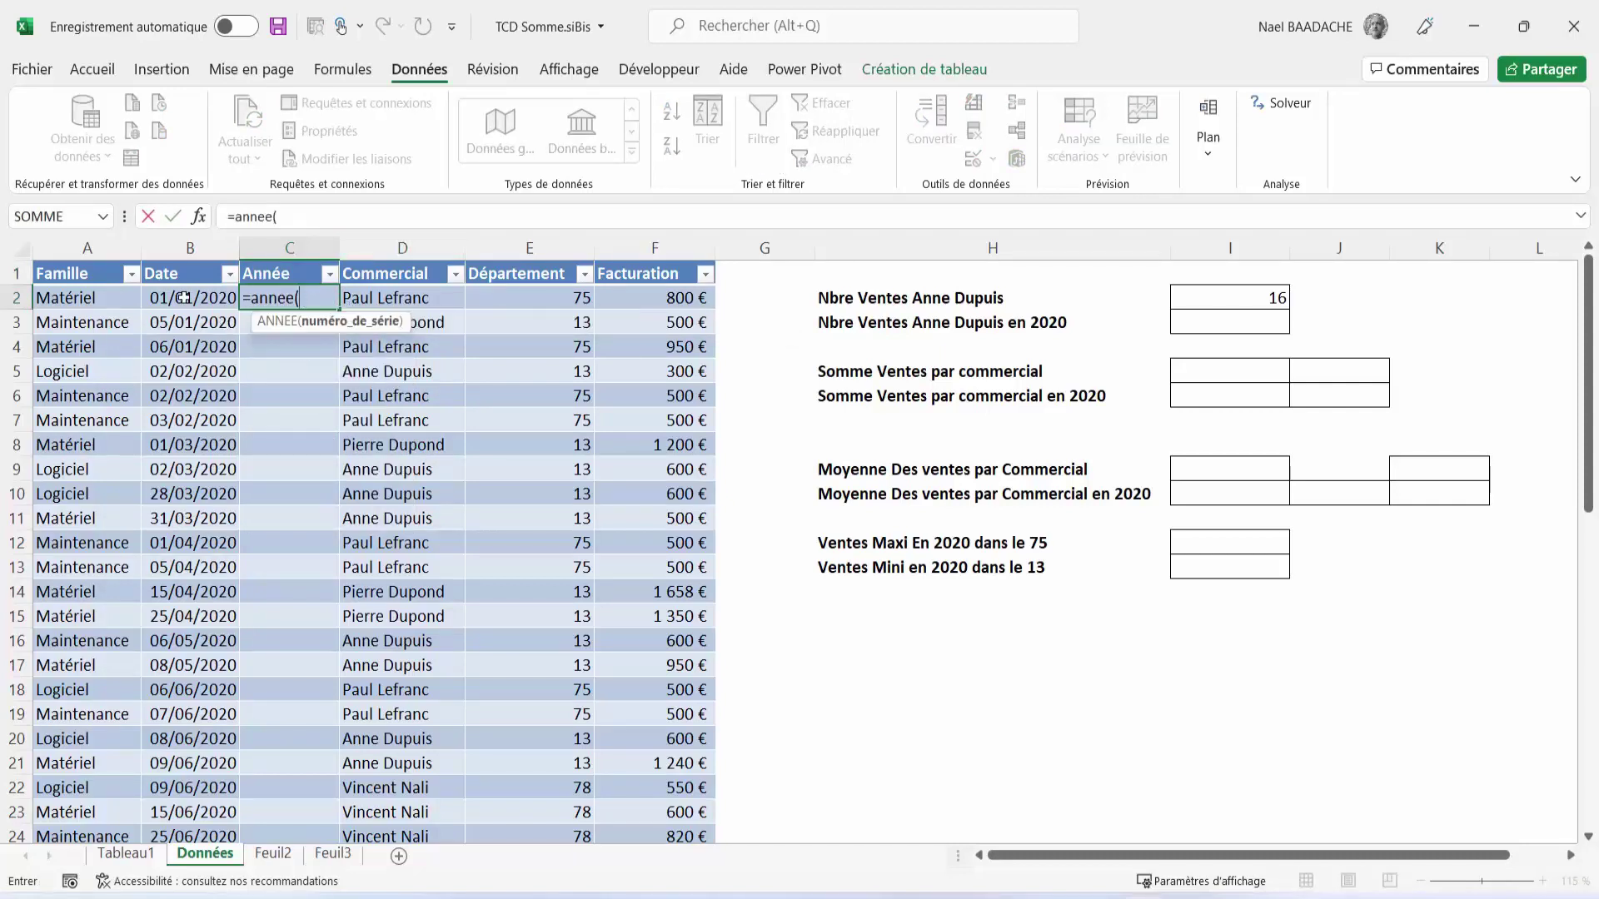
left_click(183, 298)
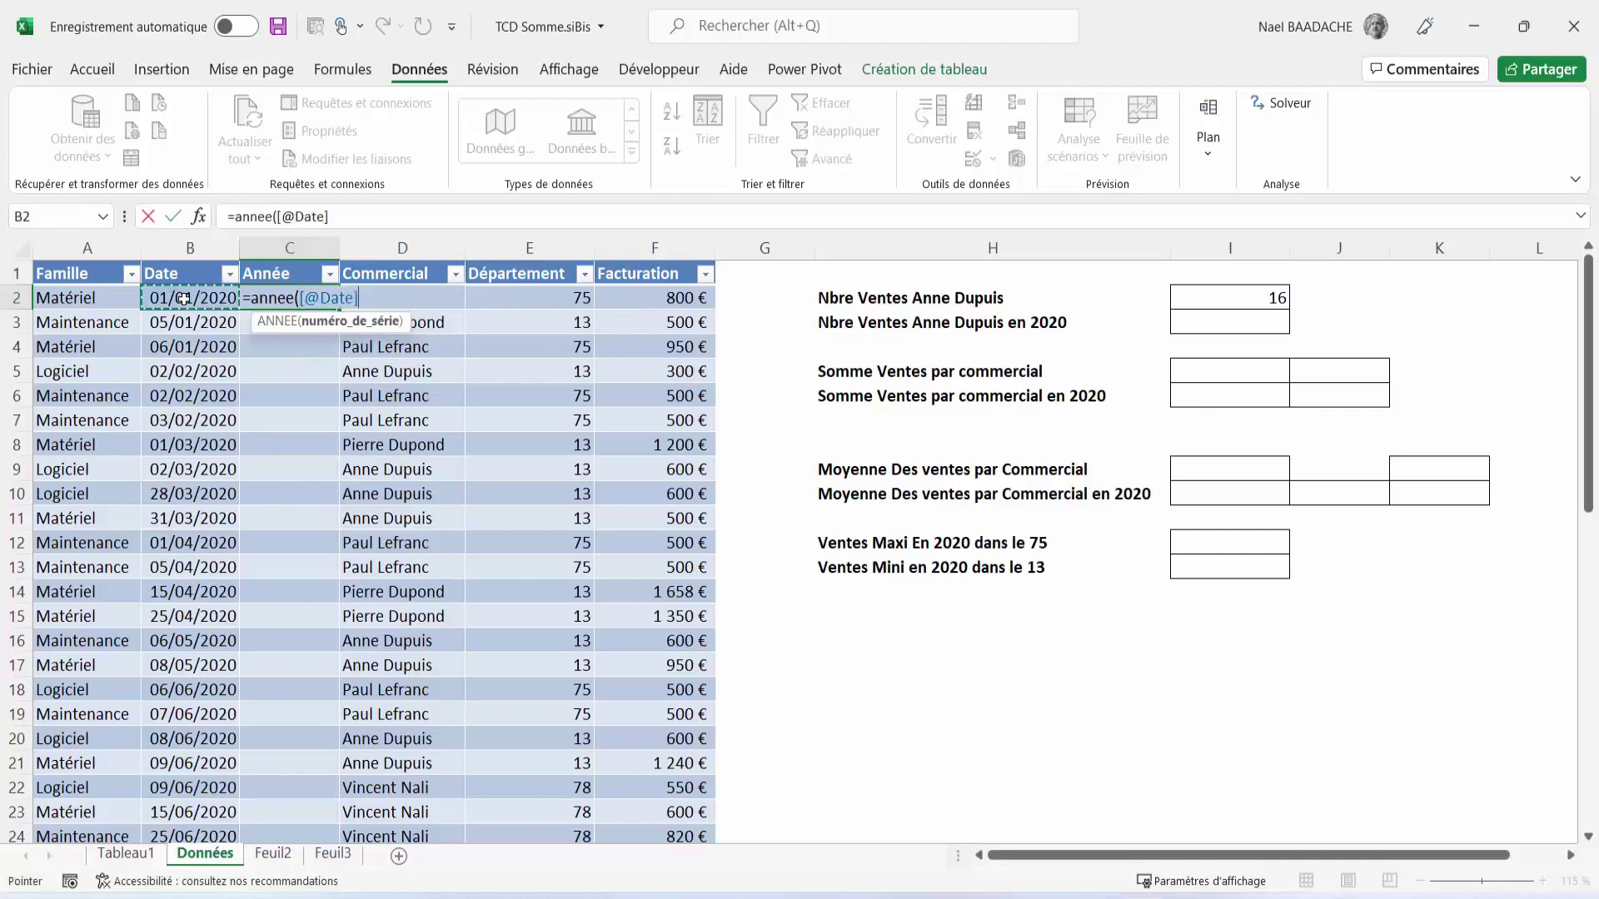
type(")")
key("Return")
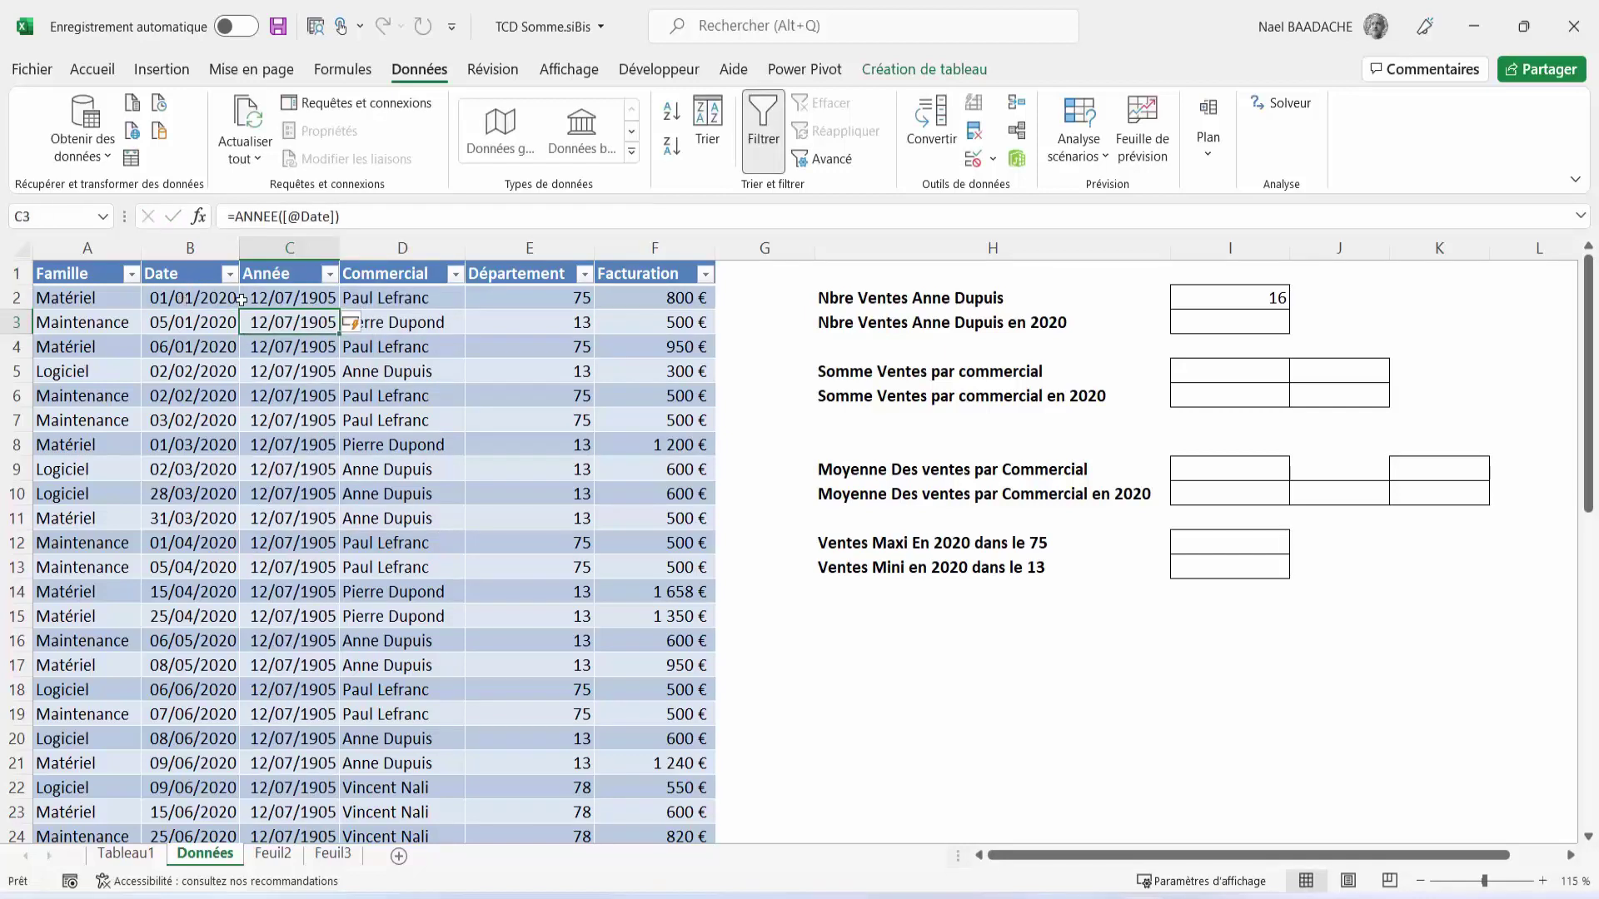
left_click(272, 294)
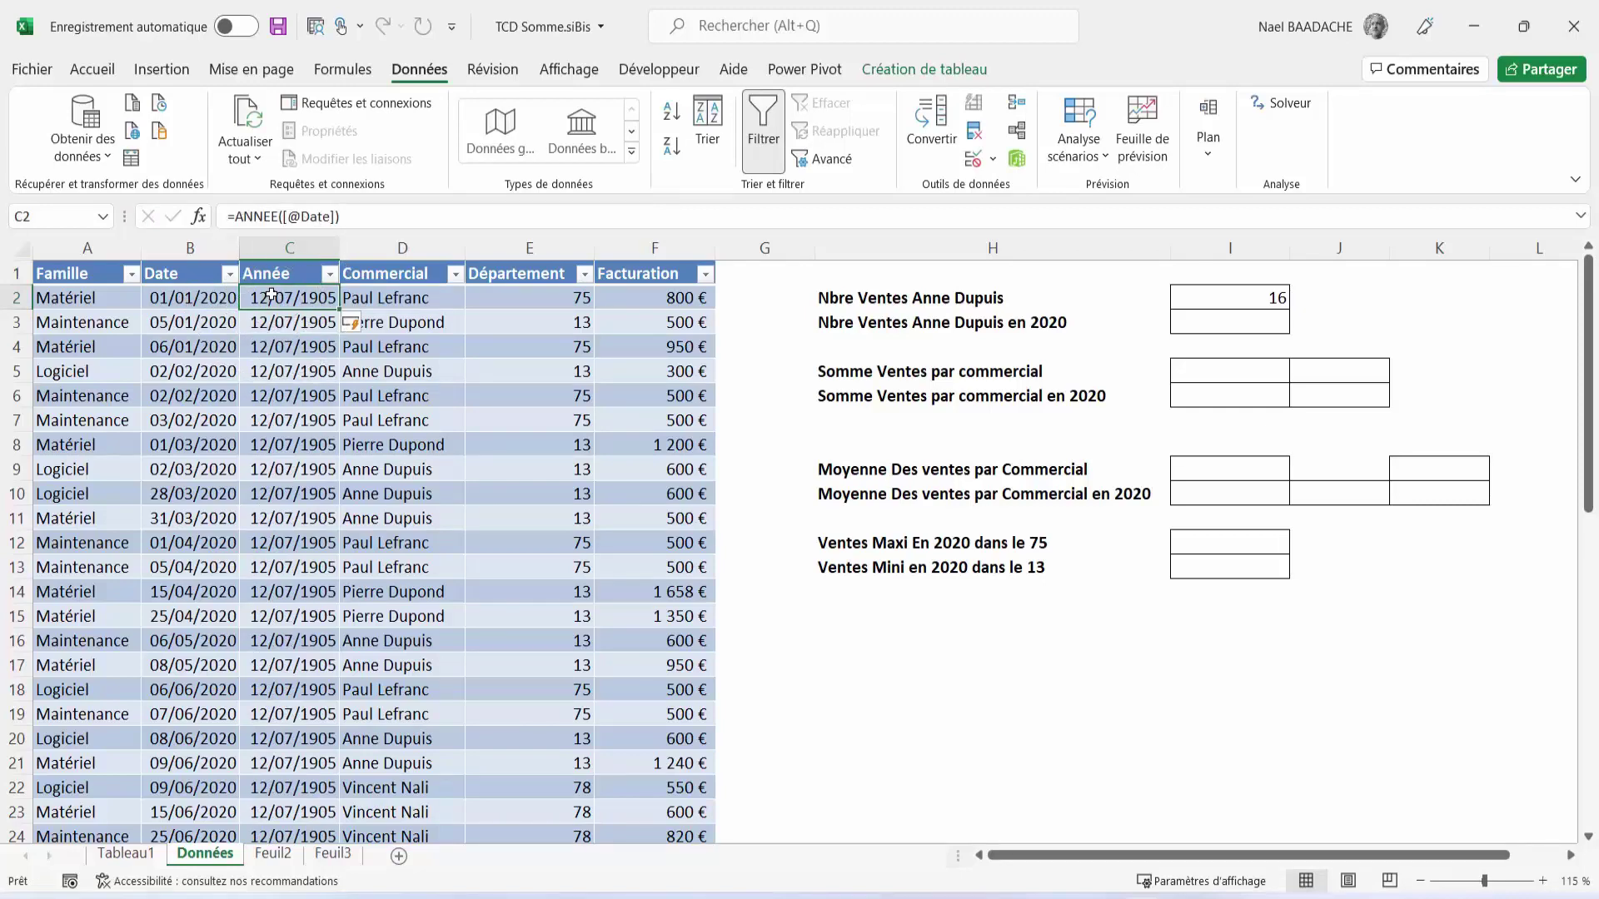
key("ctrl+shift+Down")
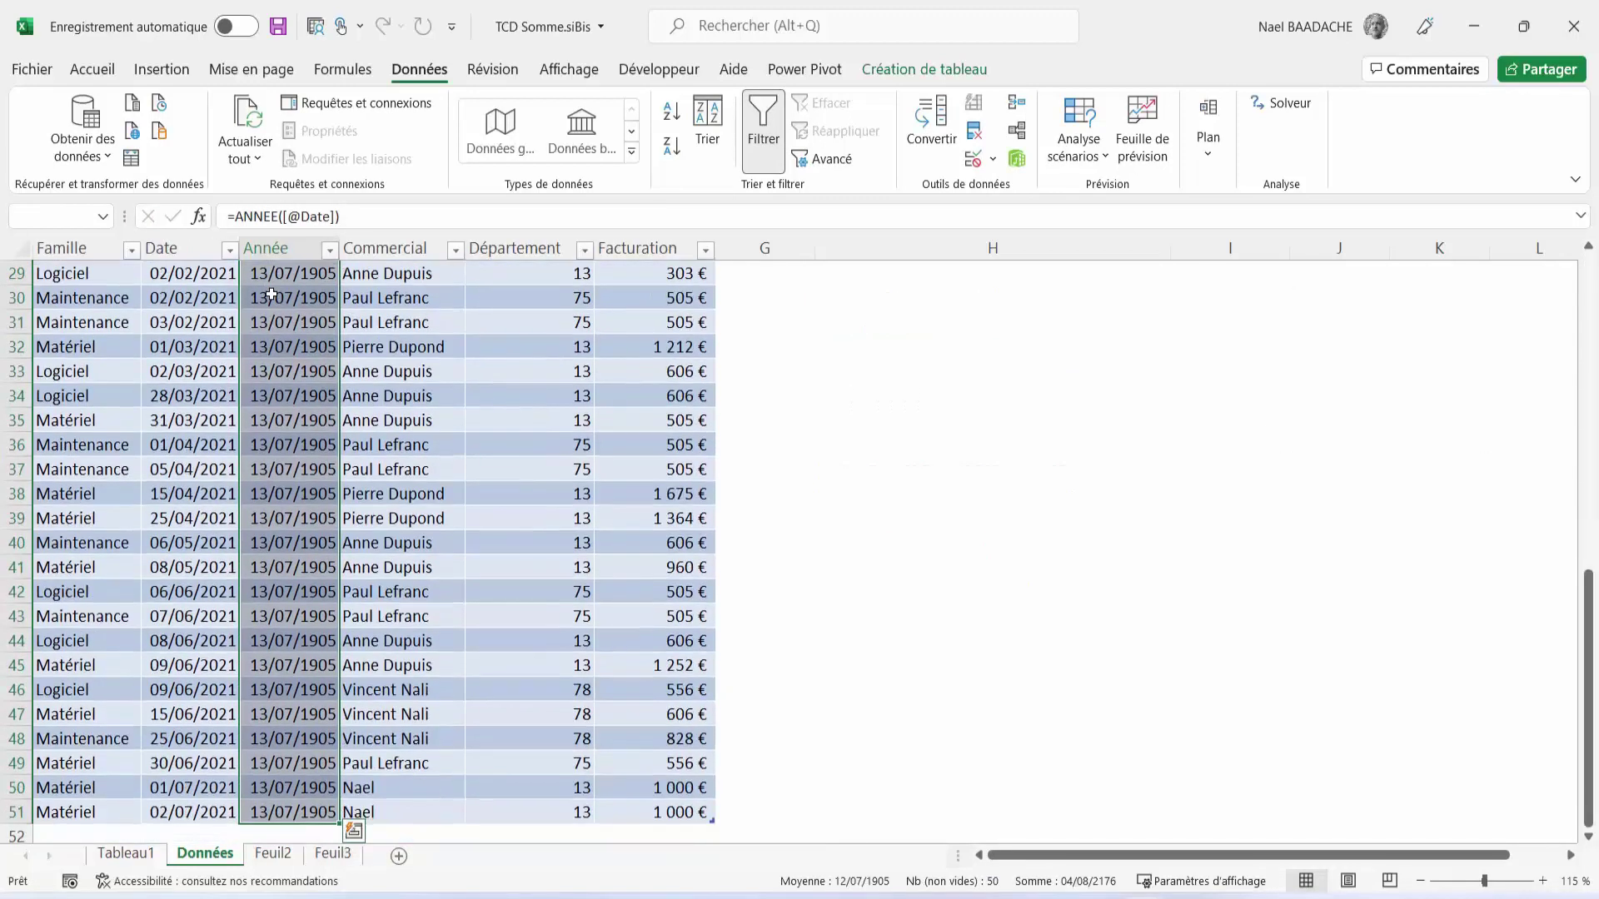
scroll(273, 291, "up", 8)
scroll(273, 291, "up", 2)
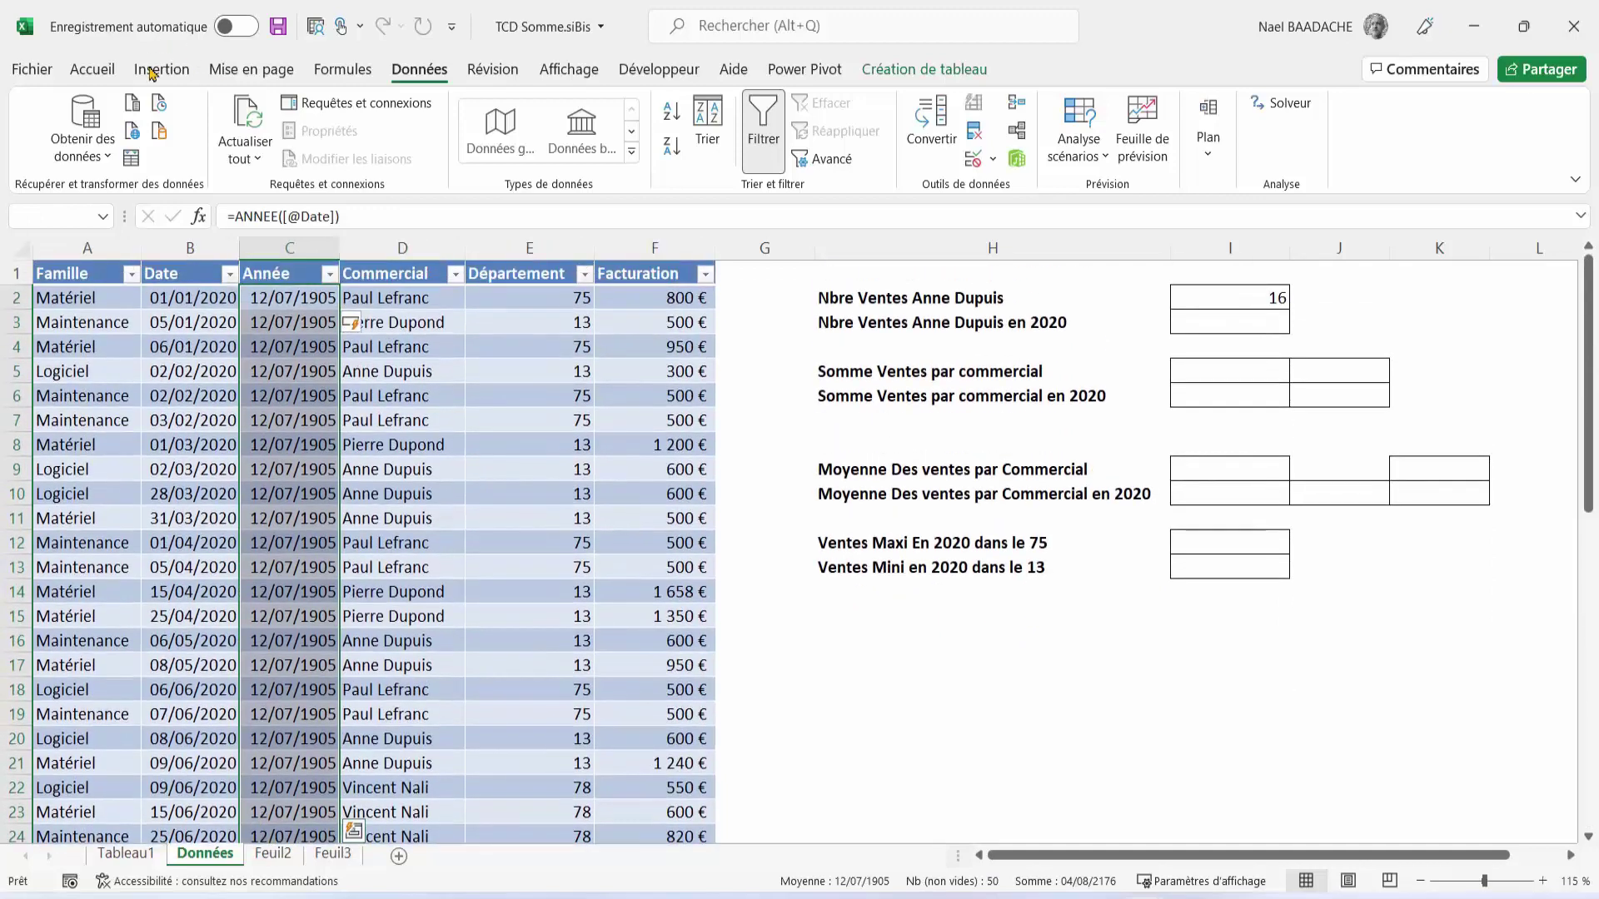
Step: Format the Année column as Nombre with no decimals so it shows years like 2020
left_click(91, 69)
left_click(771, 112)
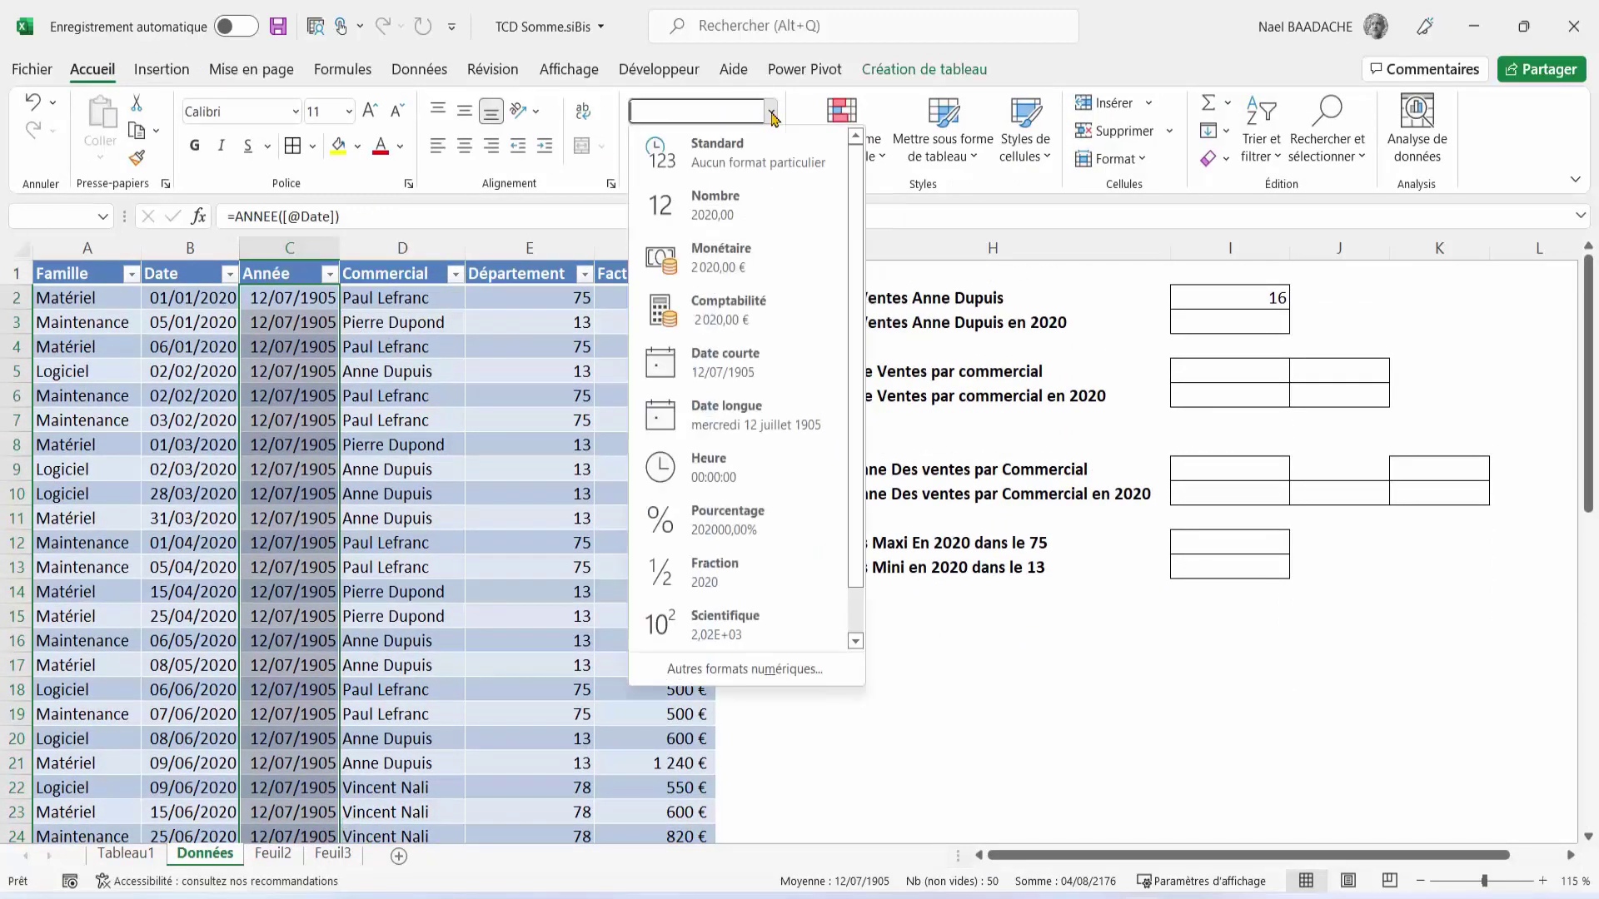
left_click(726, 200)
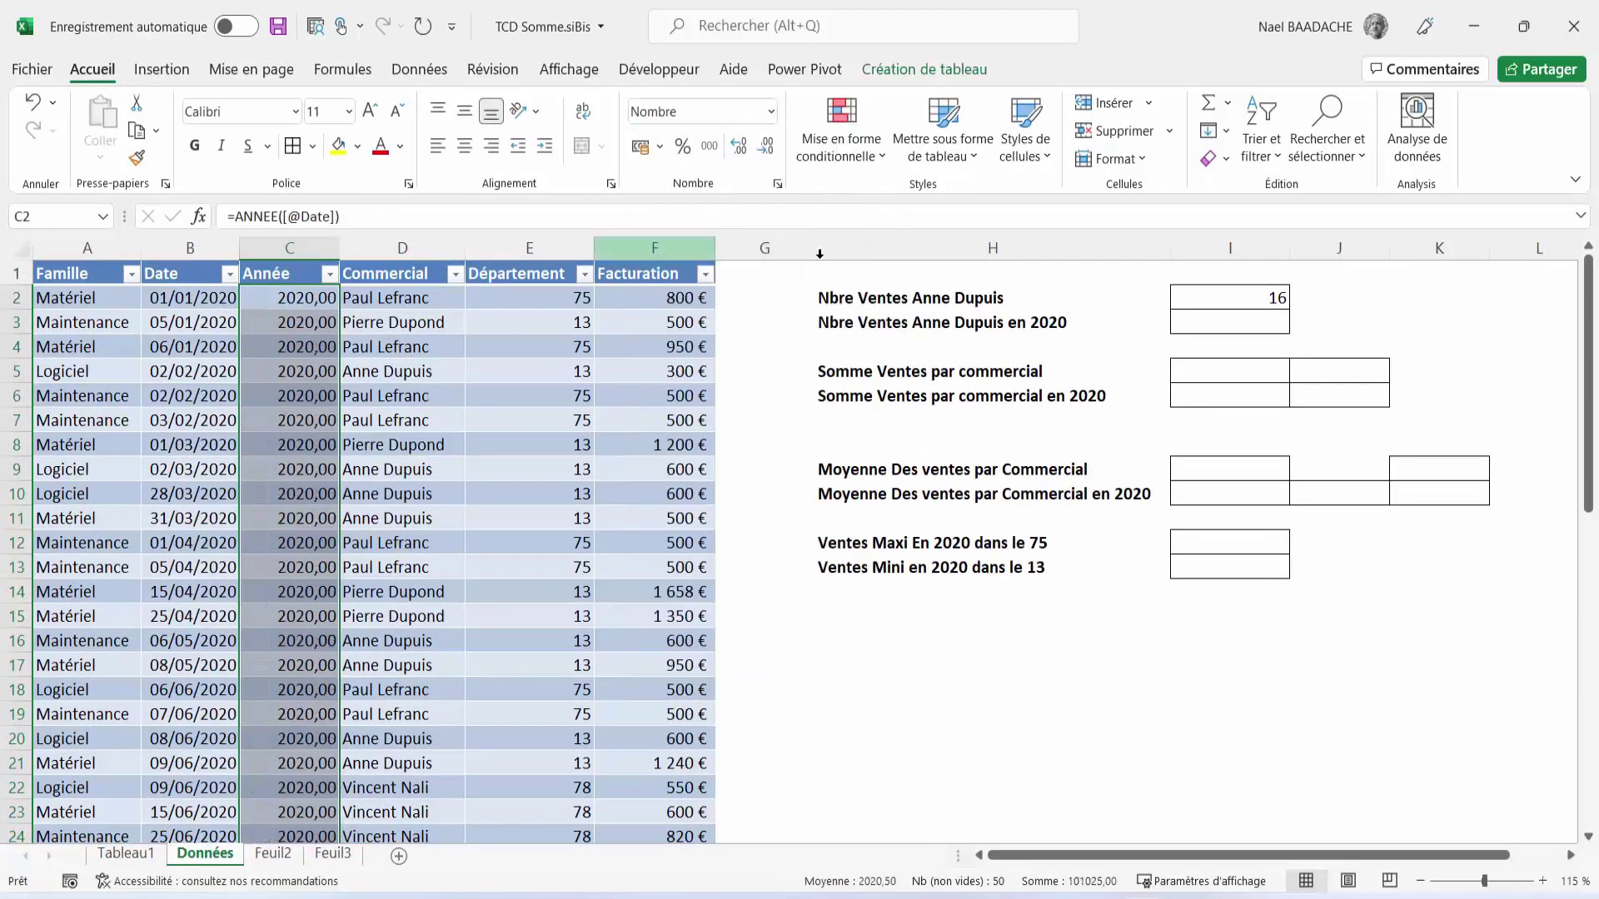
left_click(766, 151)
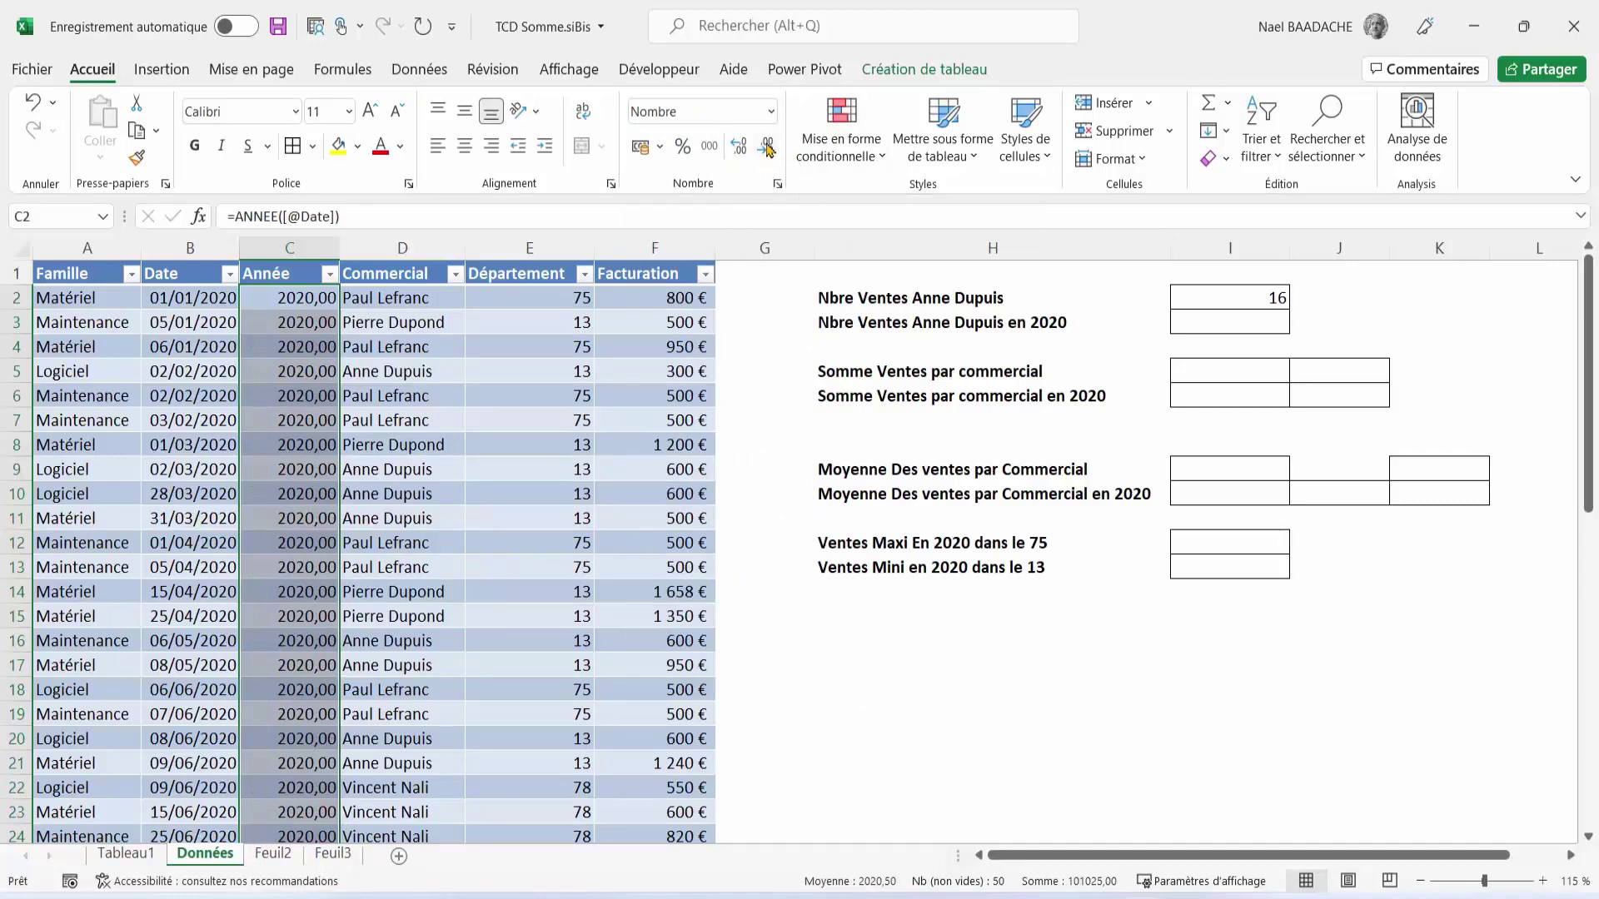
left_click(766, 149)
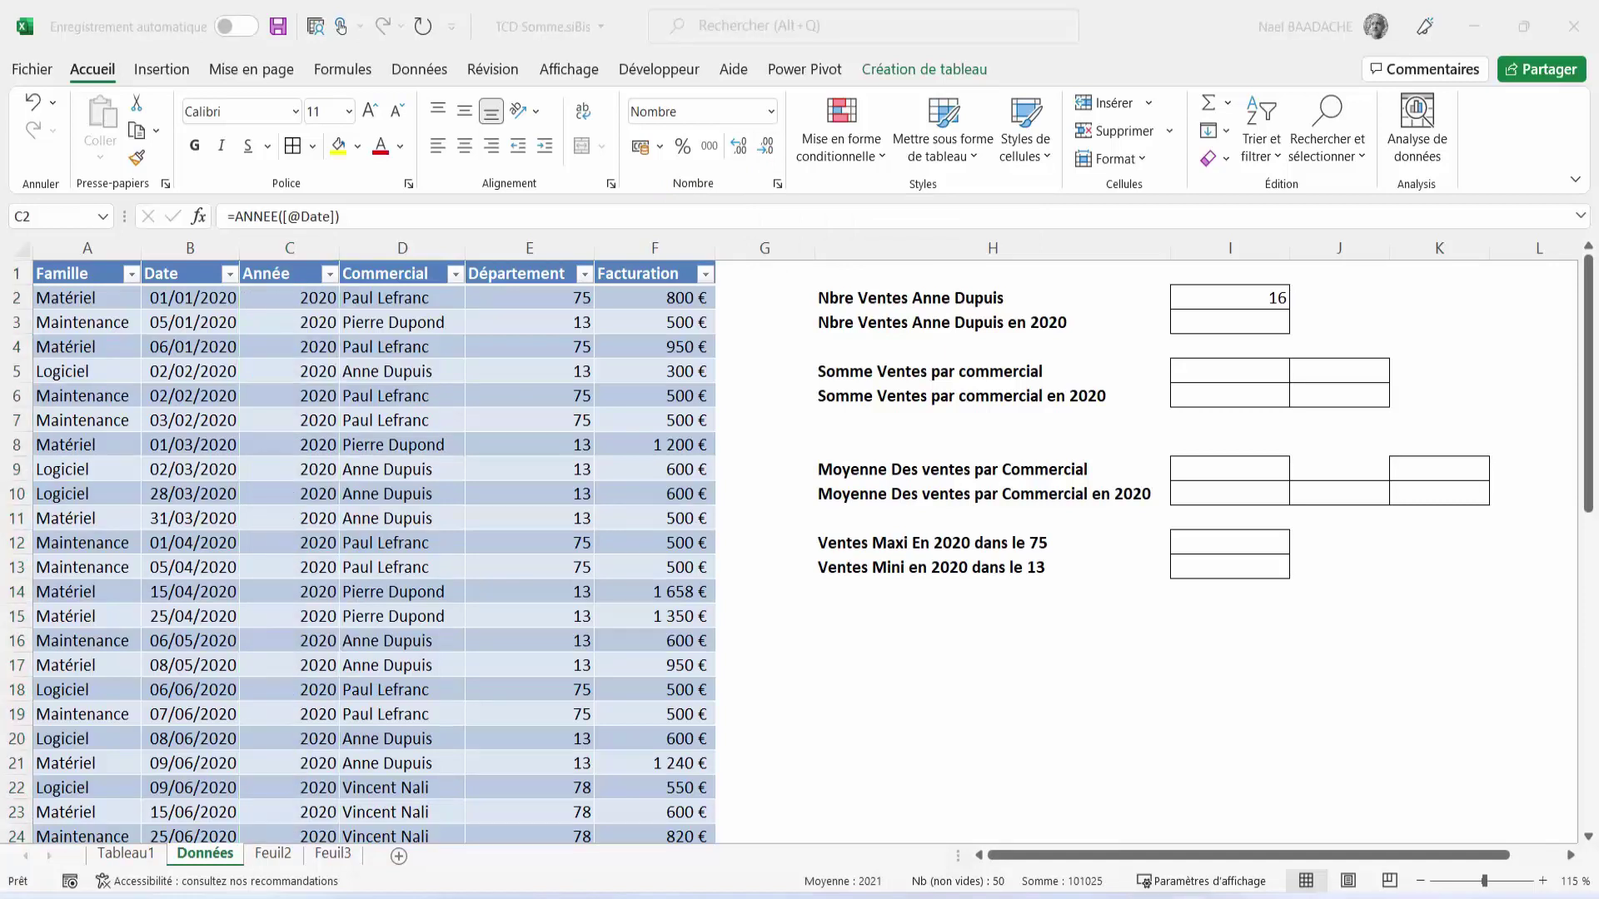
left_click(1224, 320)
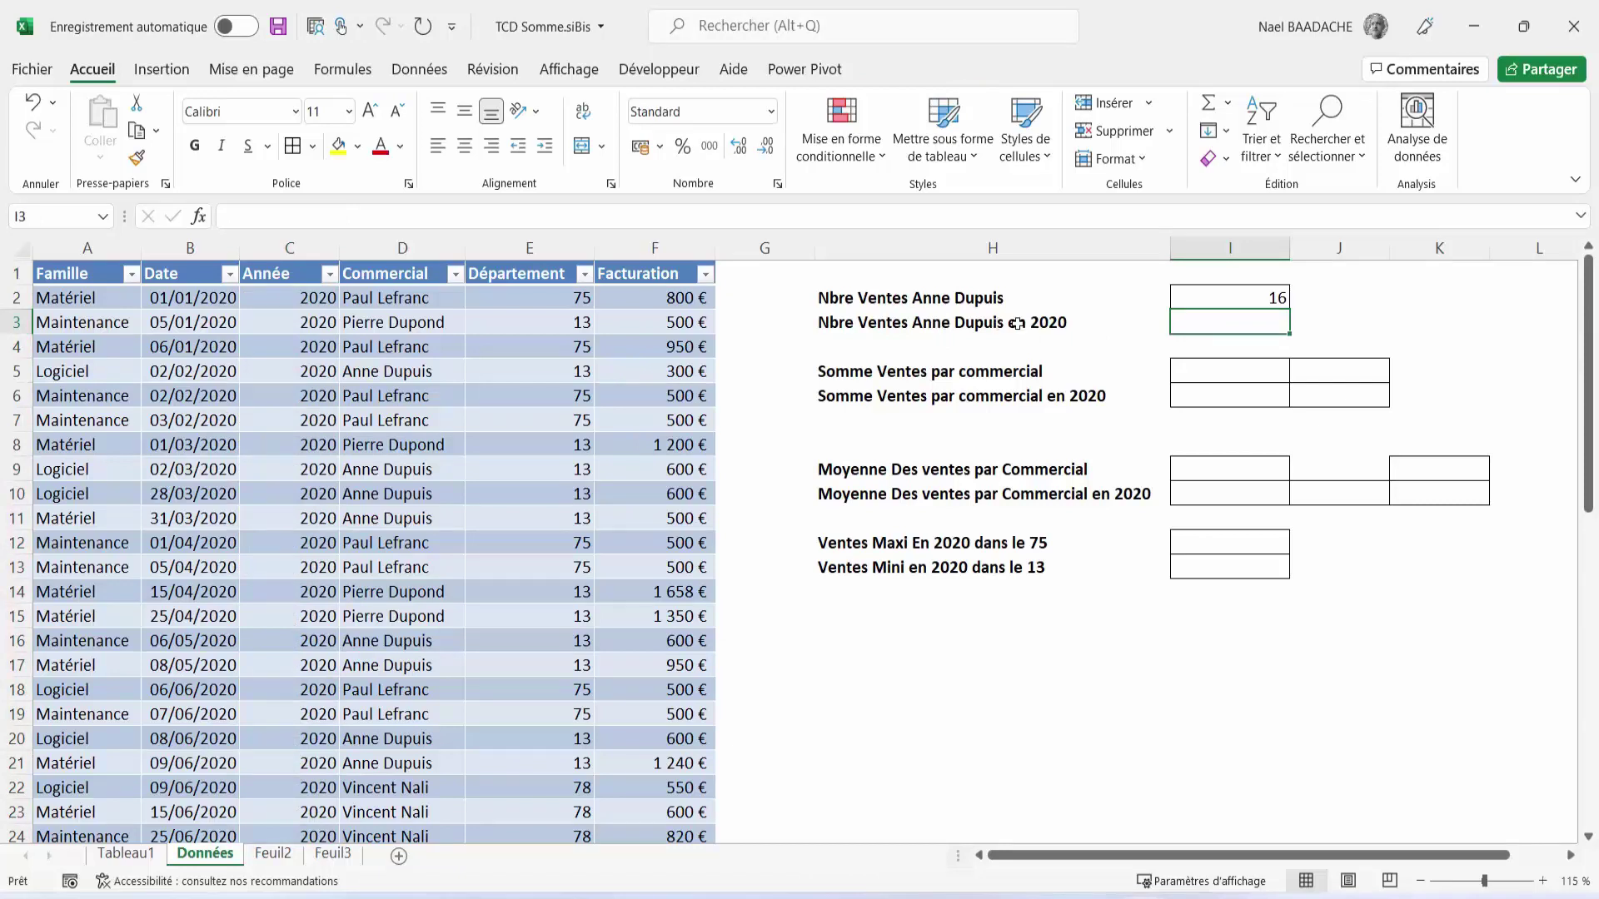
Step: In I3 enter =NB.SI.ENS on the Commercial column and Année 2020, returning 8 sales
type("=")
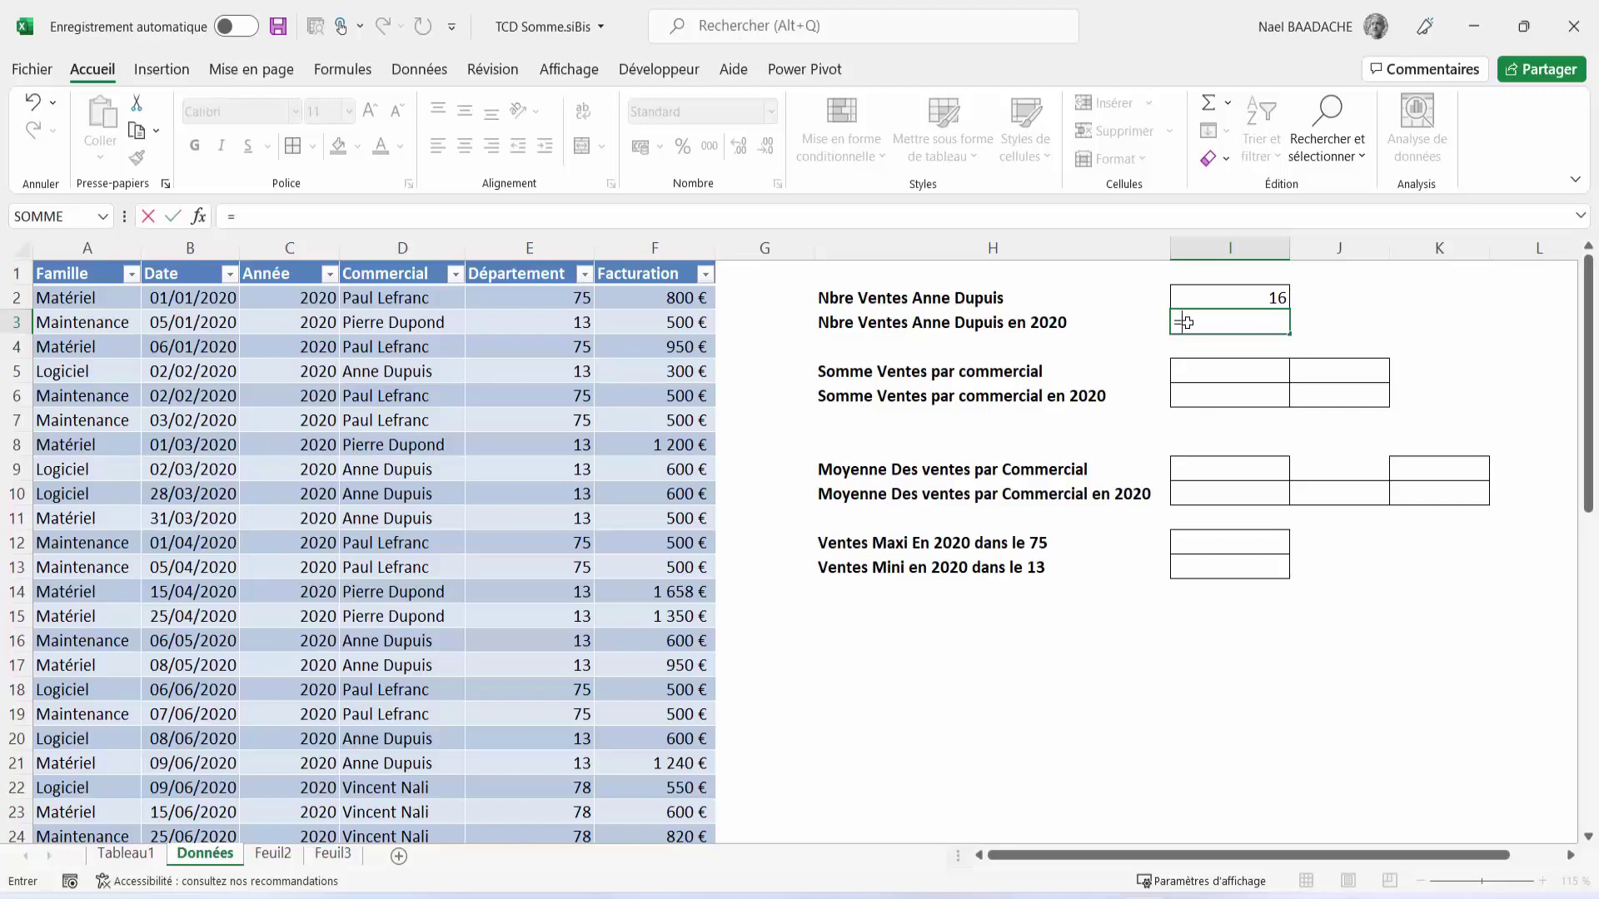
type("nb")
type(".S")
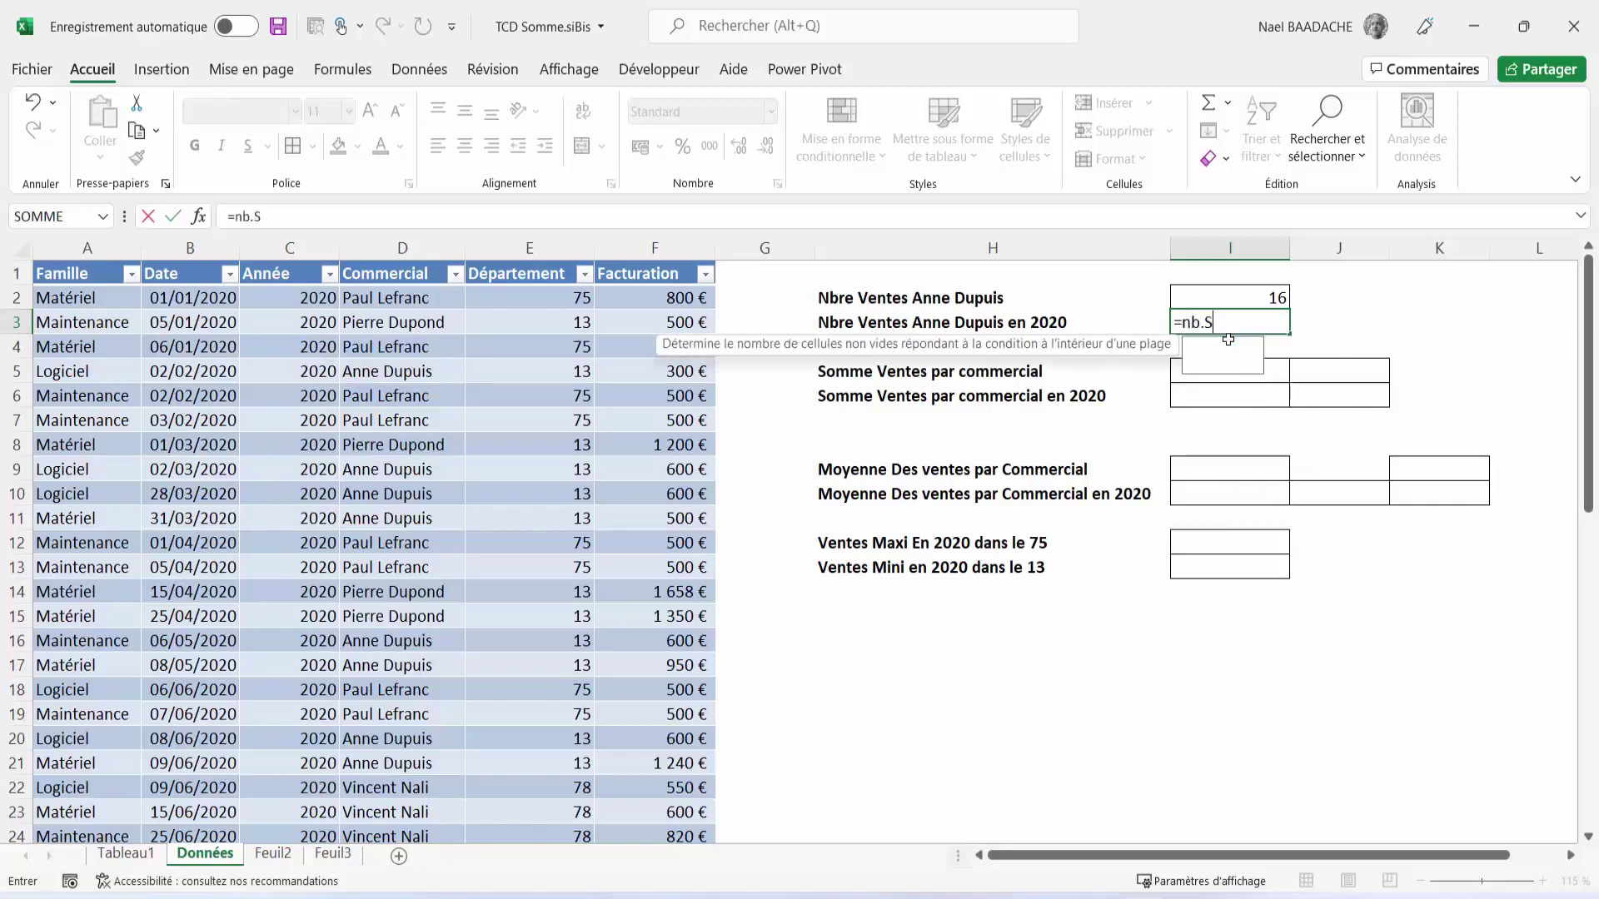
type("I.ENS(")
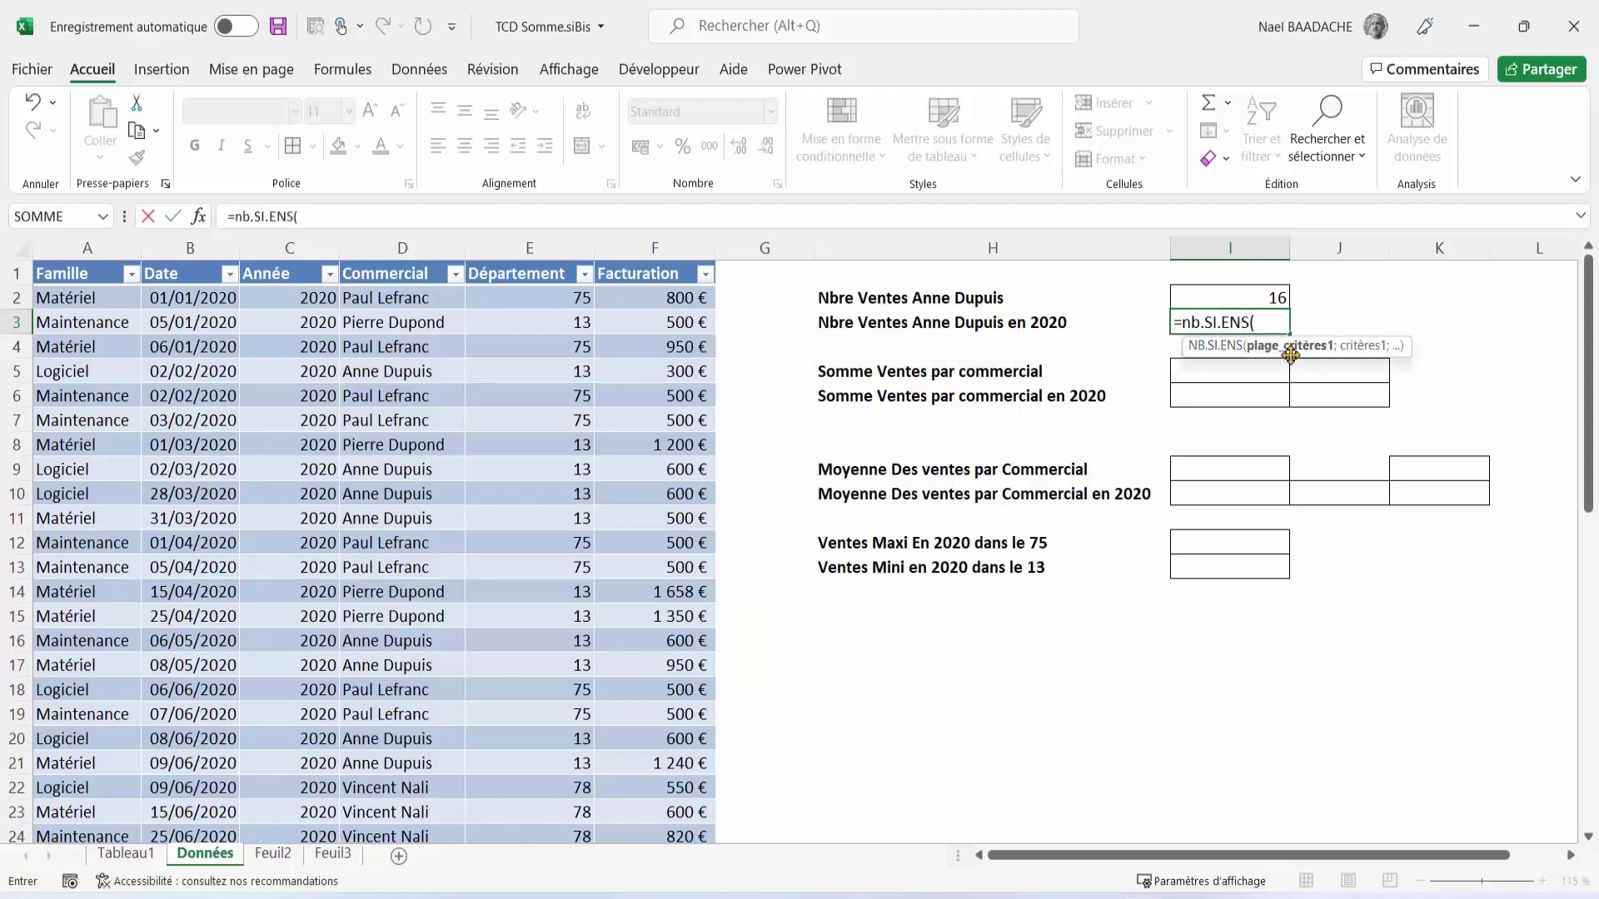
left_click(370, 299)
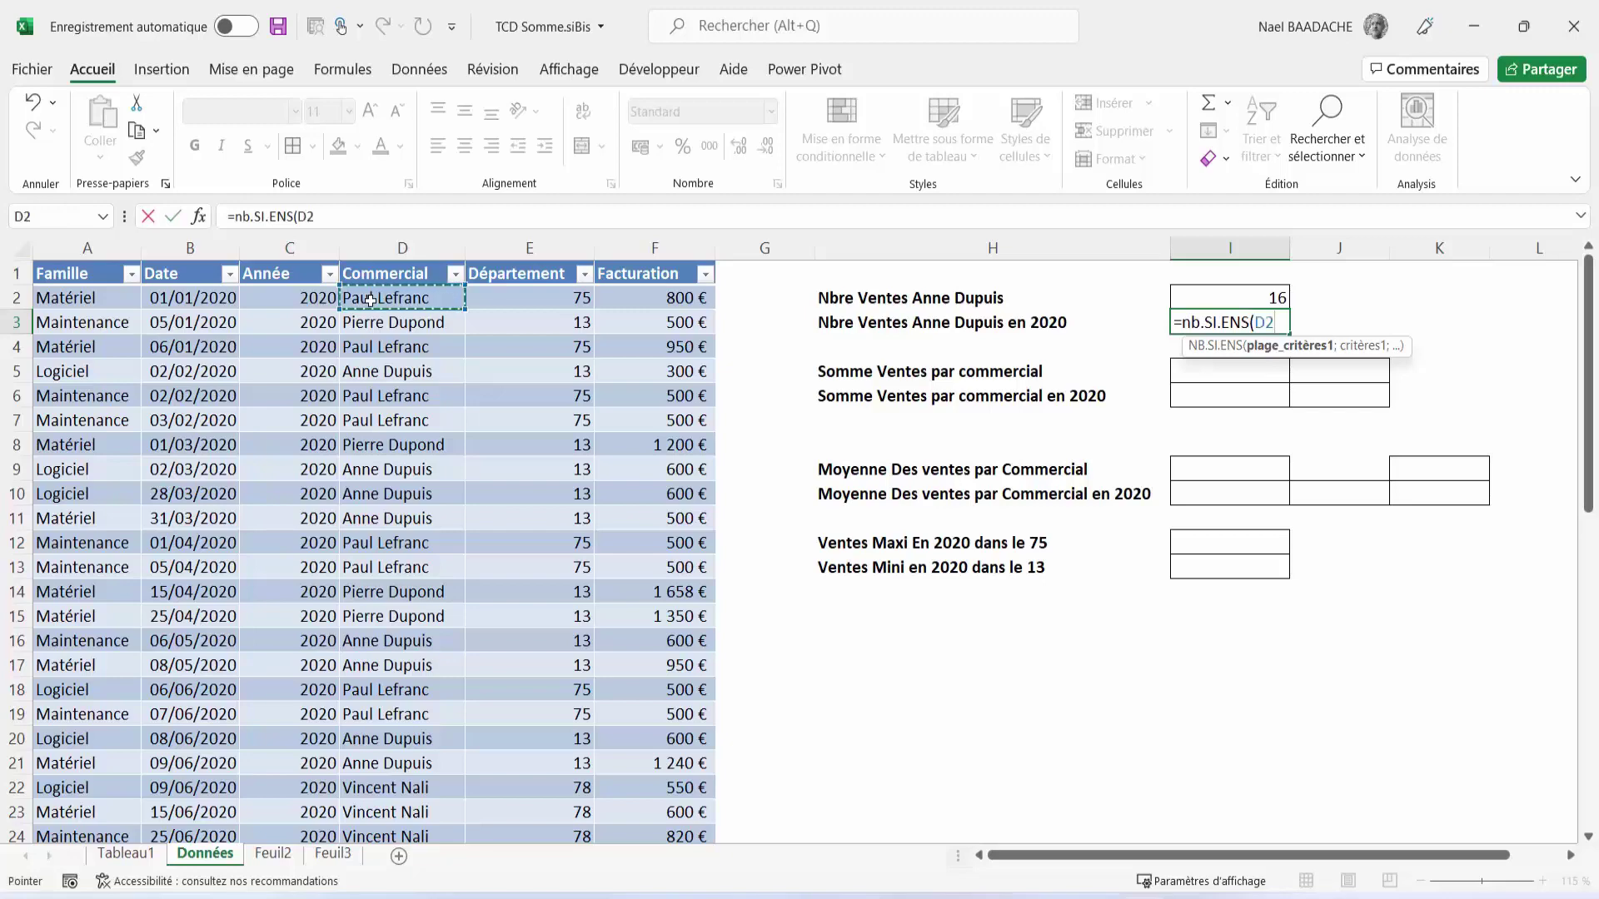
key("ctrl+shift+Down")
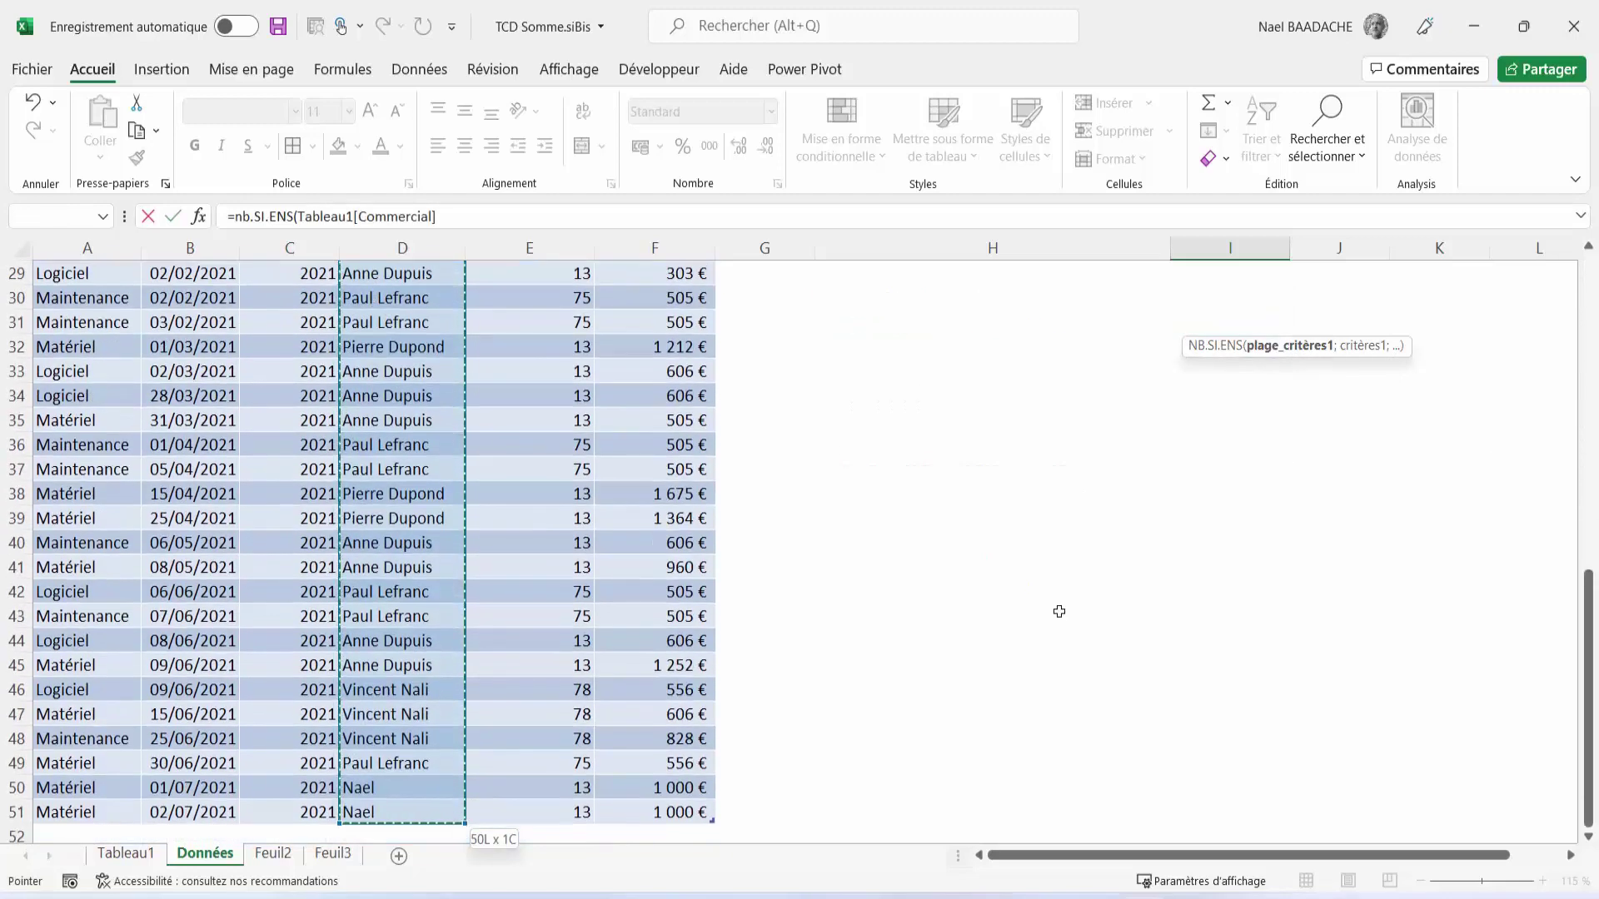
scroll(1057, 610, "up", 10)
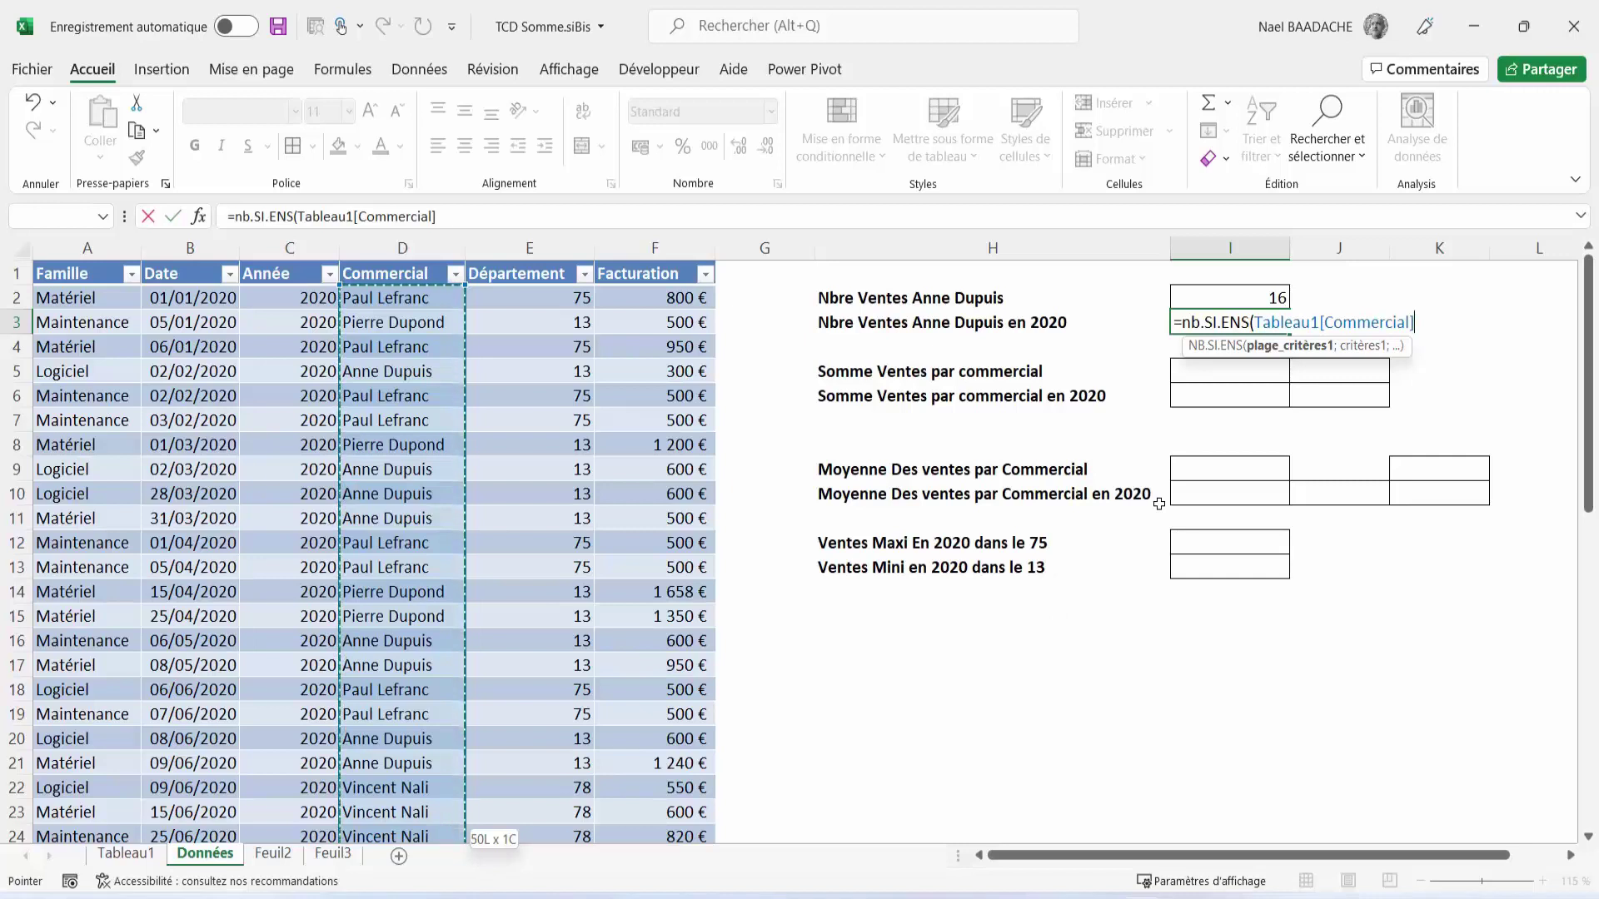
type(";")
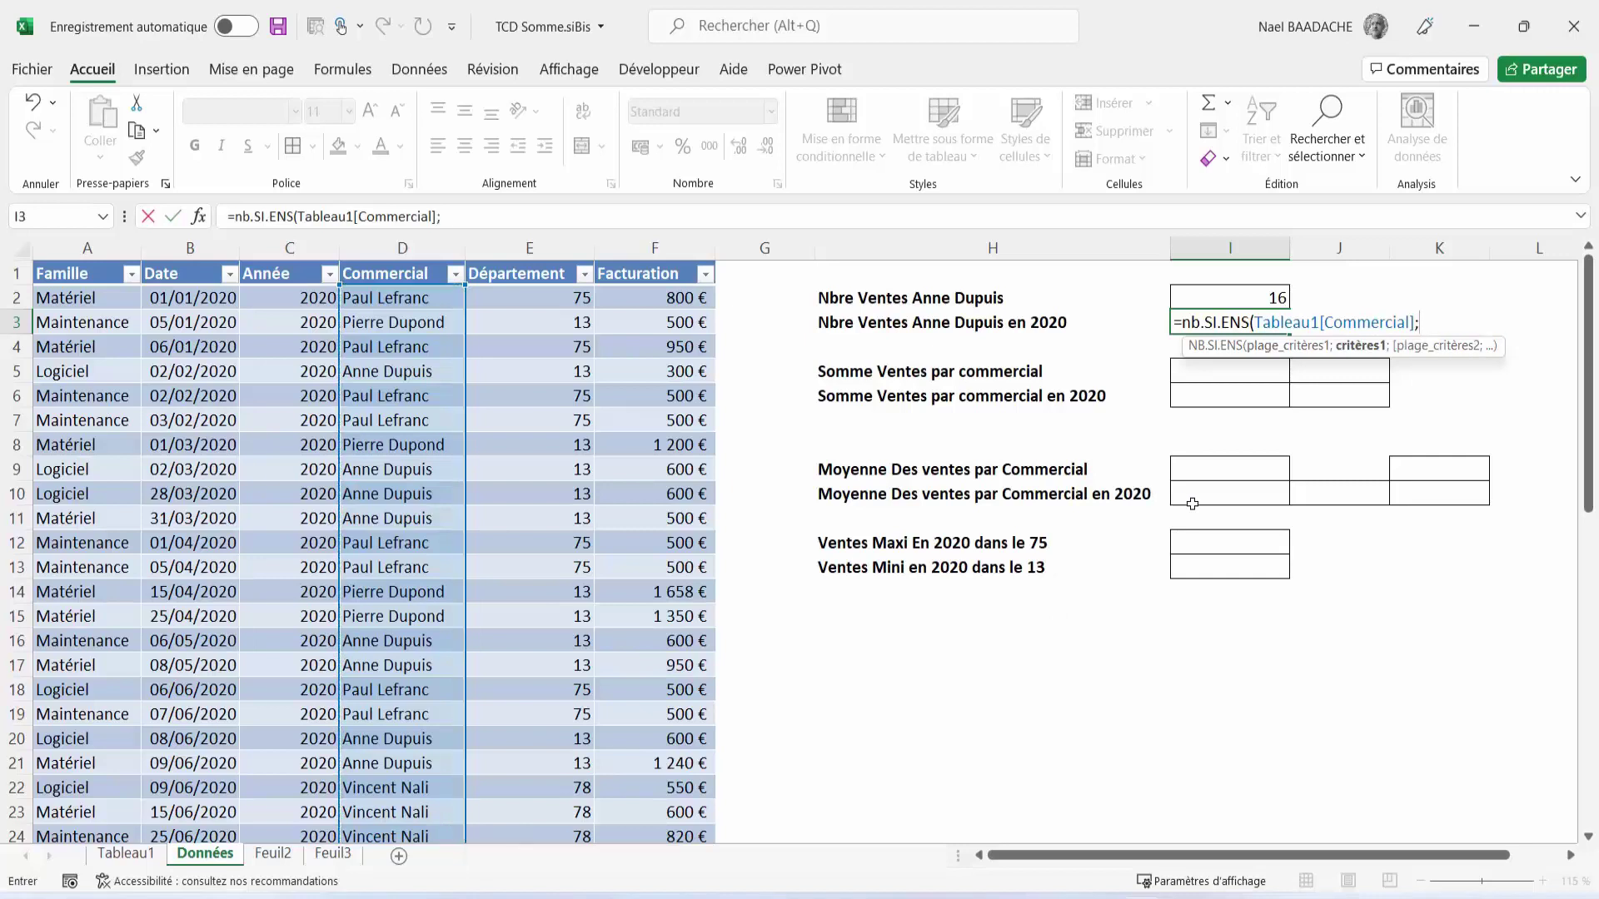
type("\"Anne")
type(" Dupuis\"")
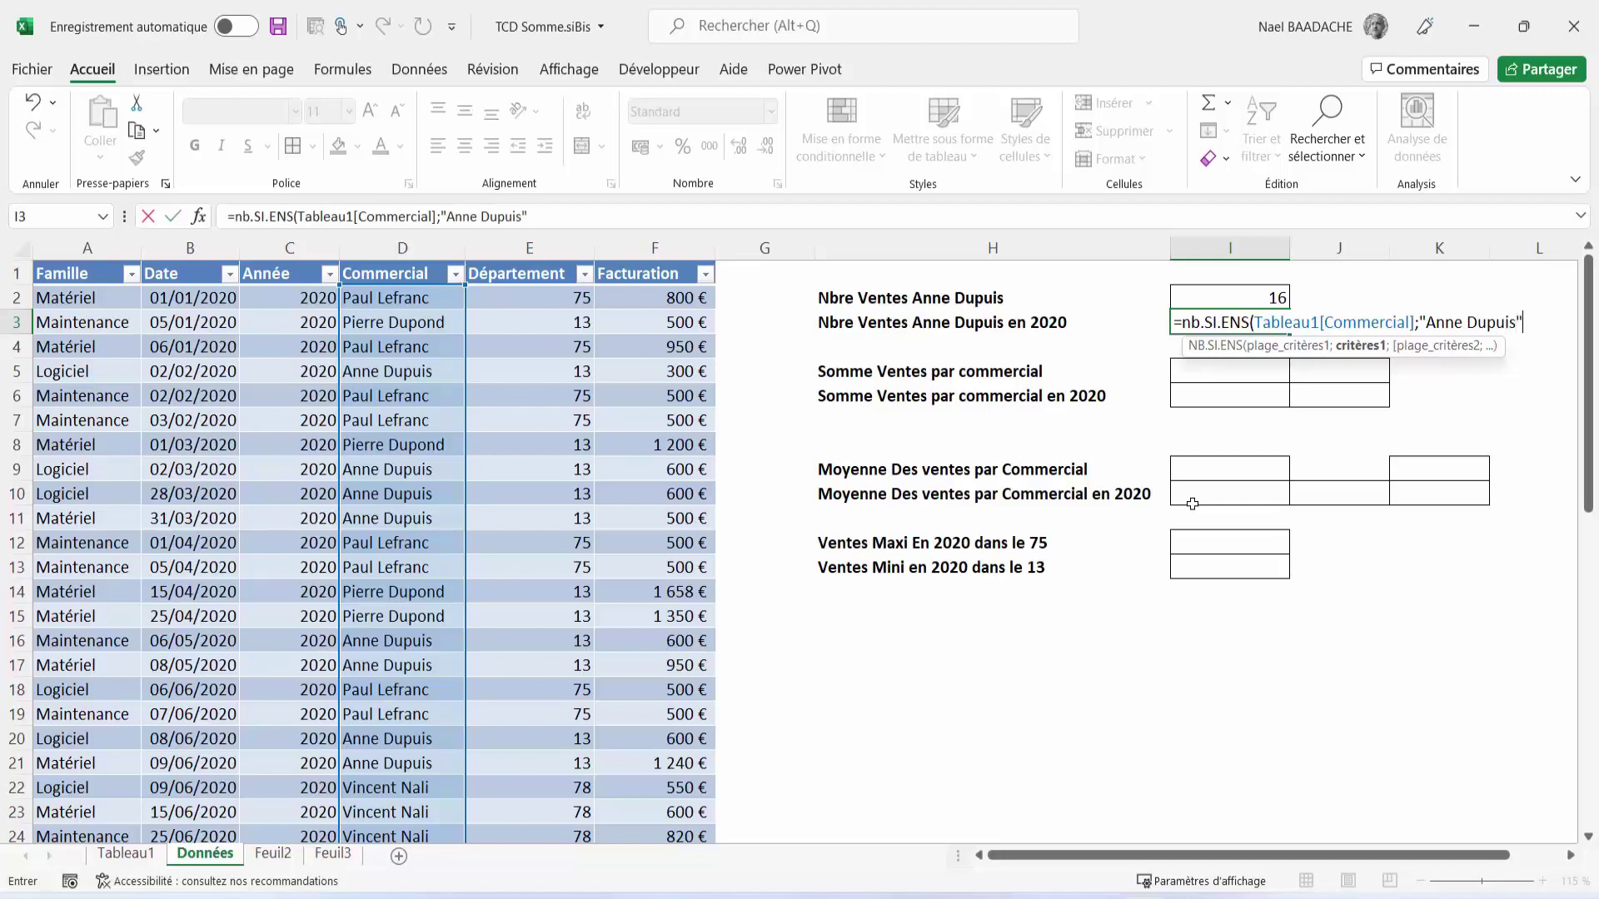
type(";")
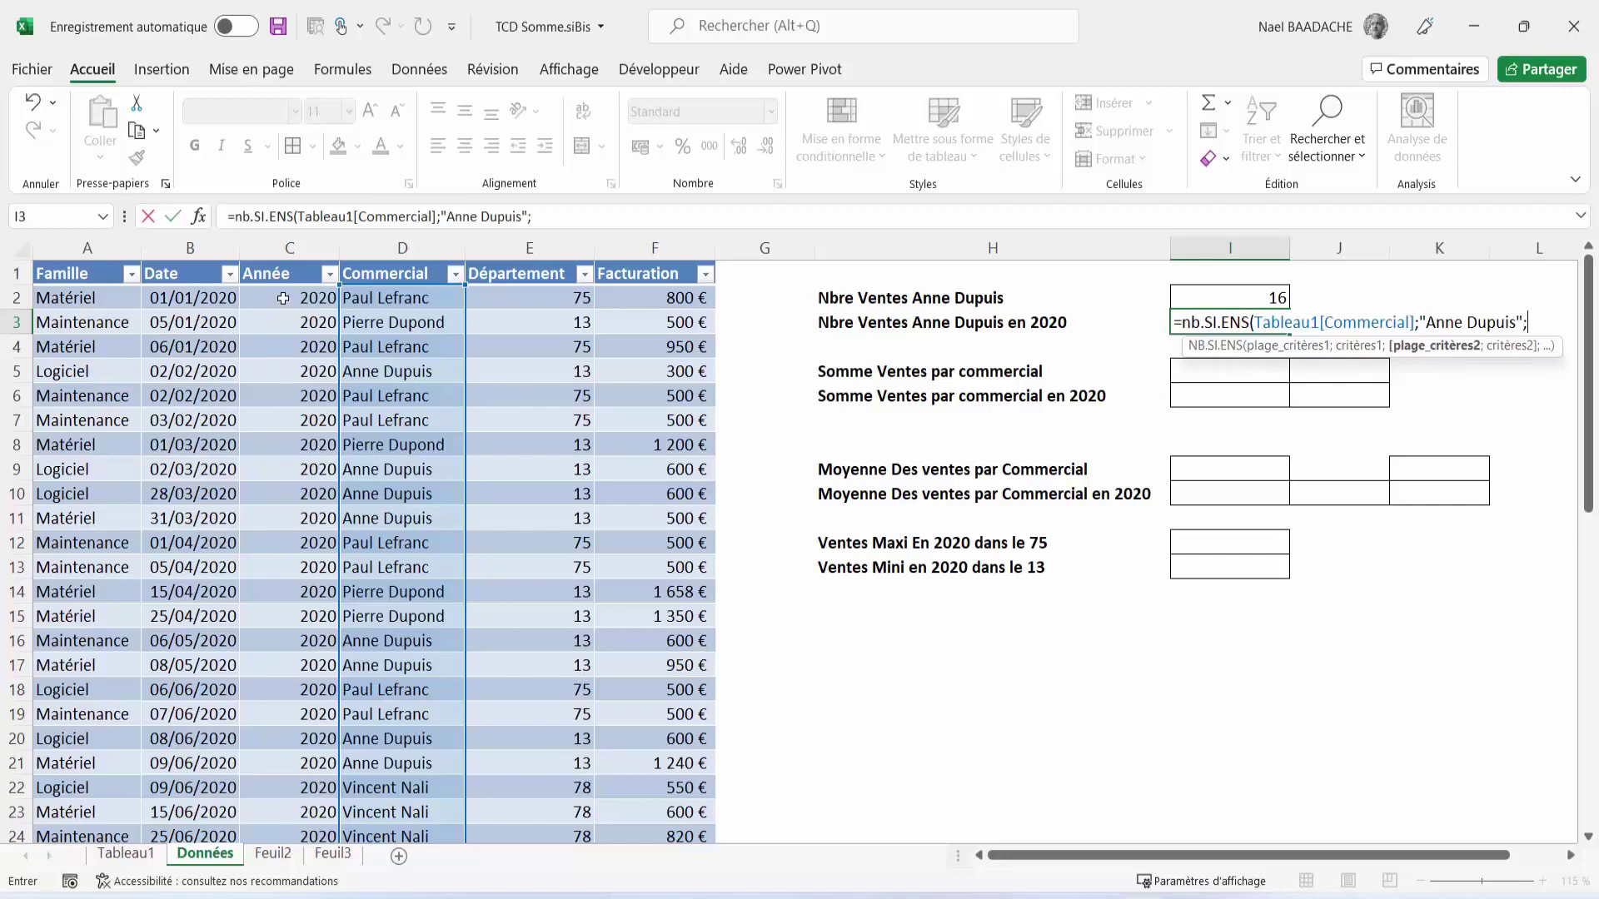
left_click(283, 298)
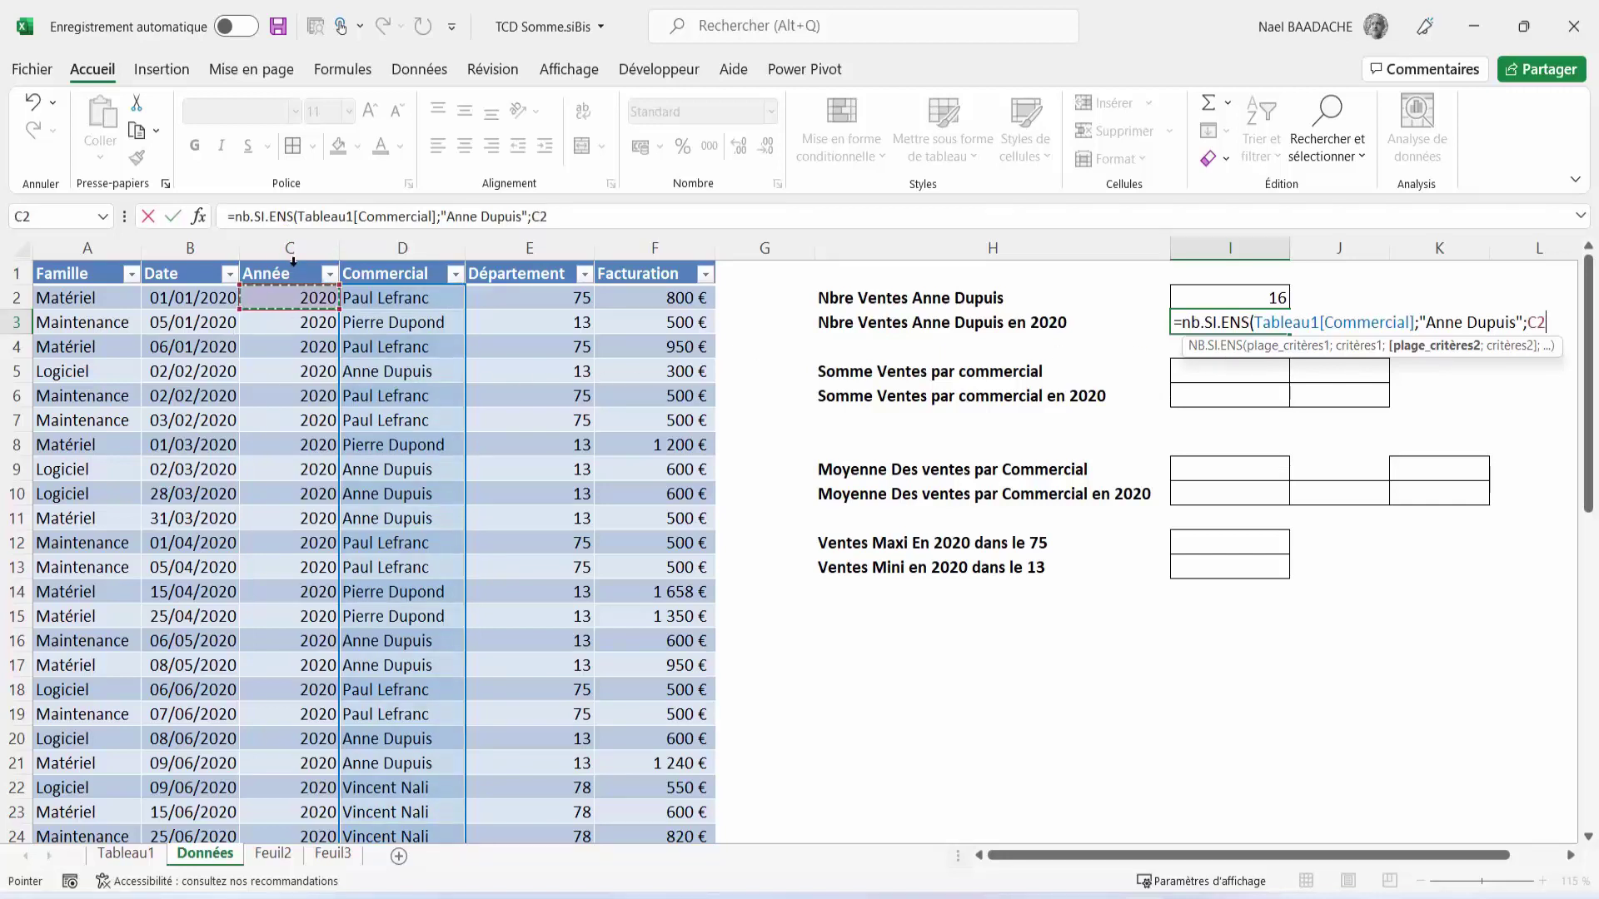
left_click(293, 262)
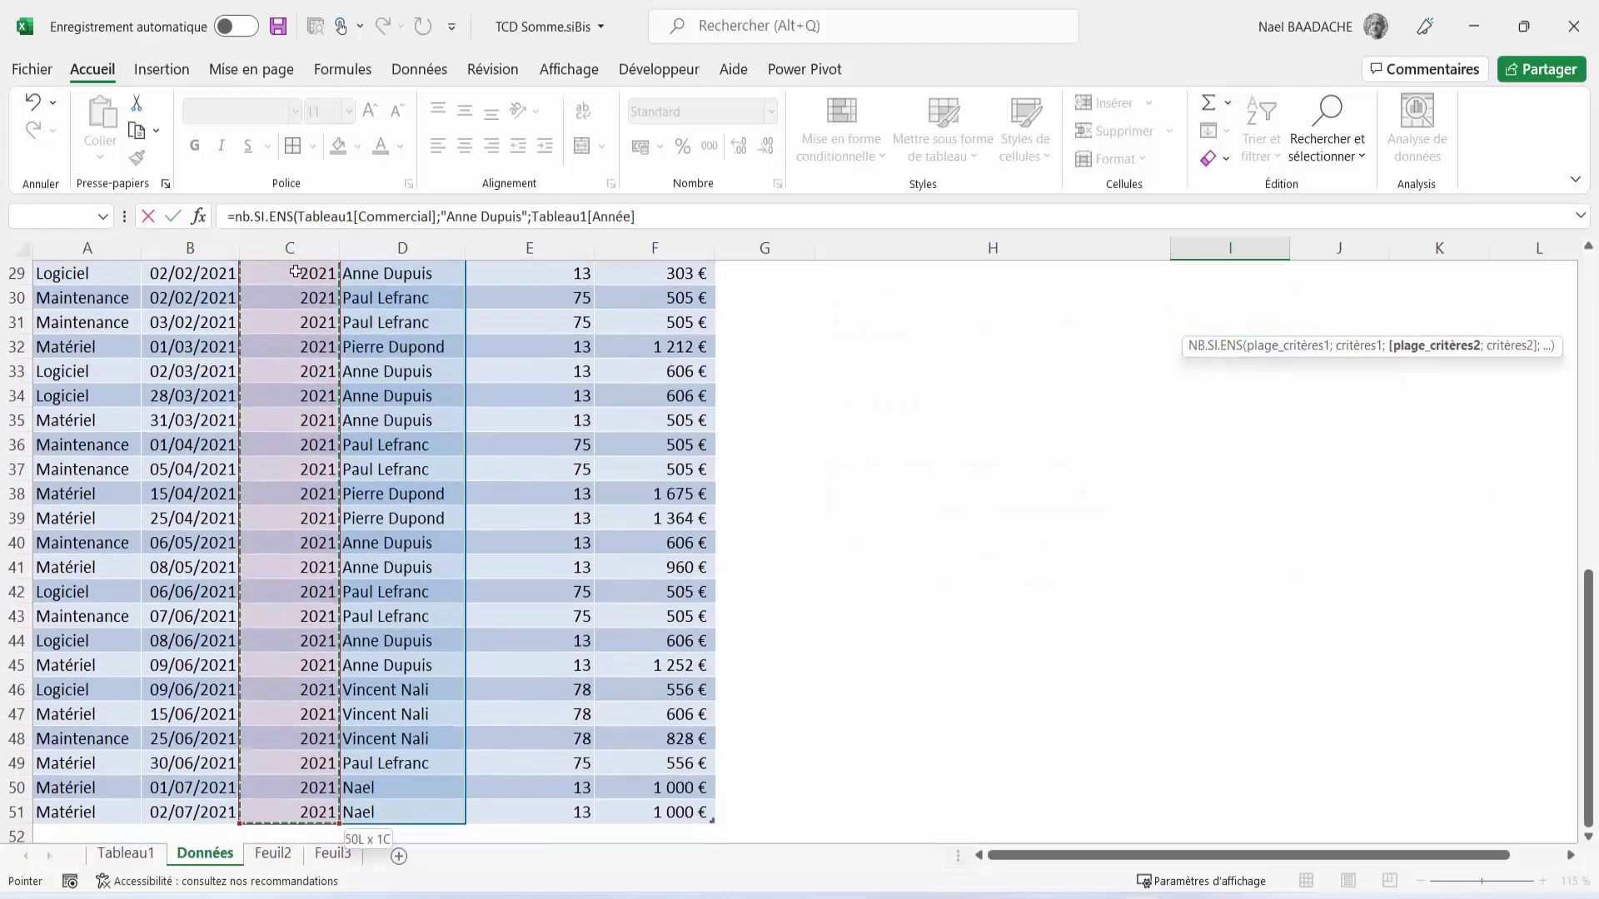
scroll(1407, 767, "up", 8)
scroll(1407, 767, "up", 2)
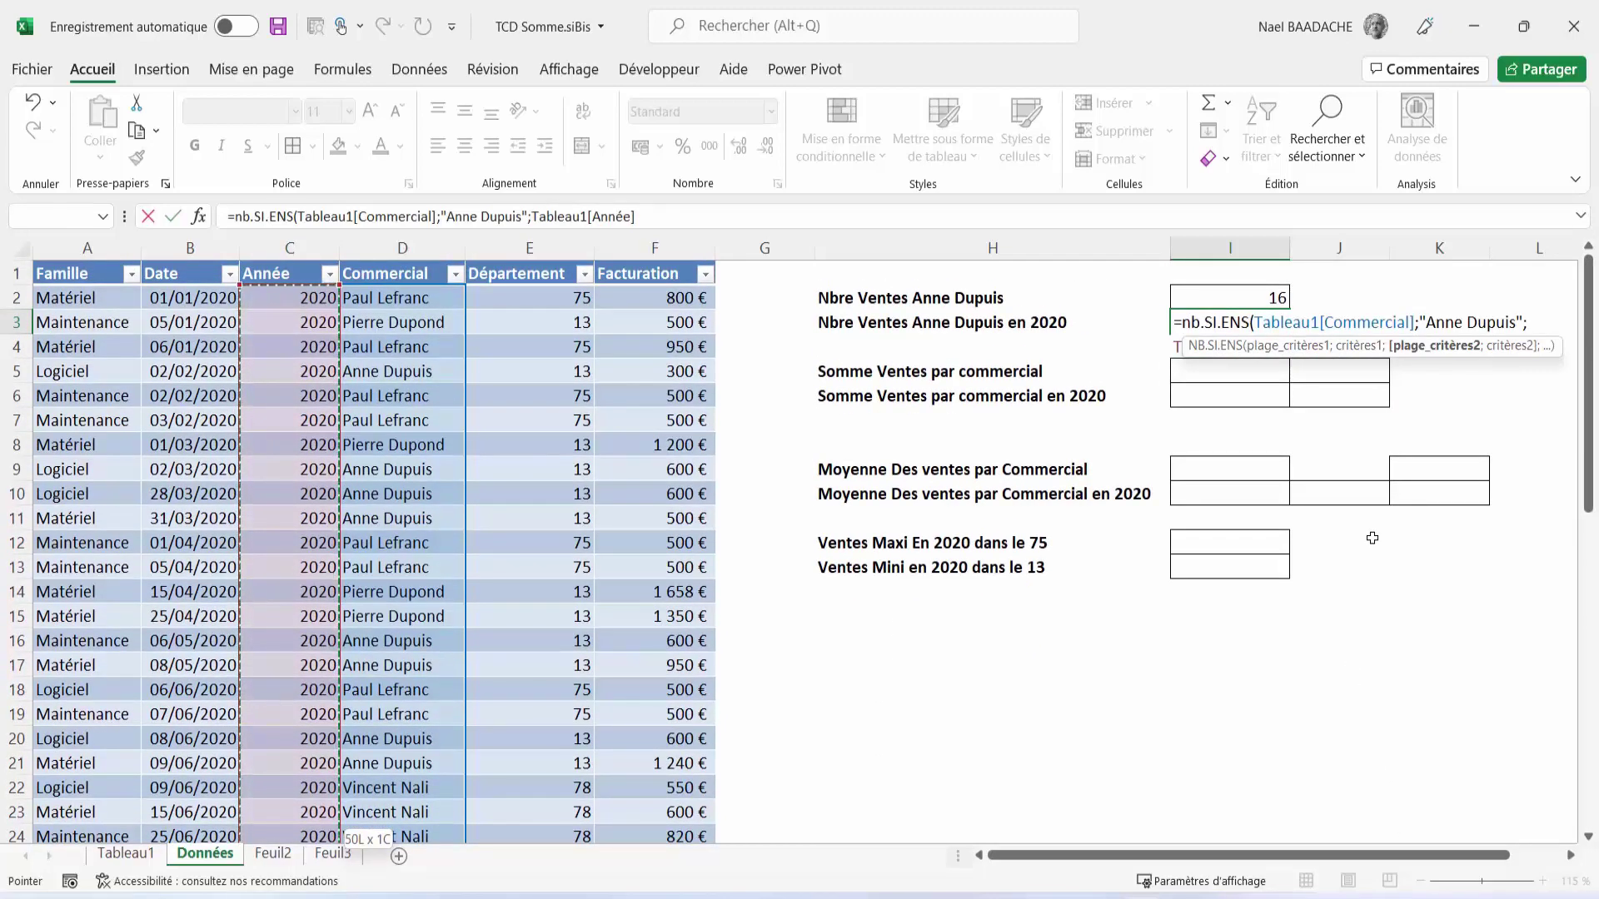
type(";2020")
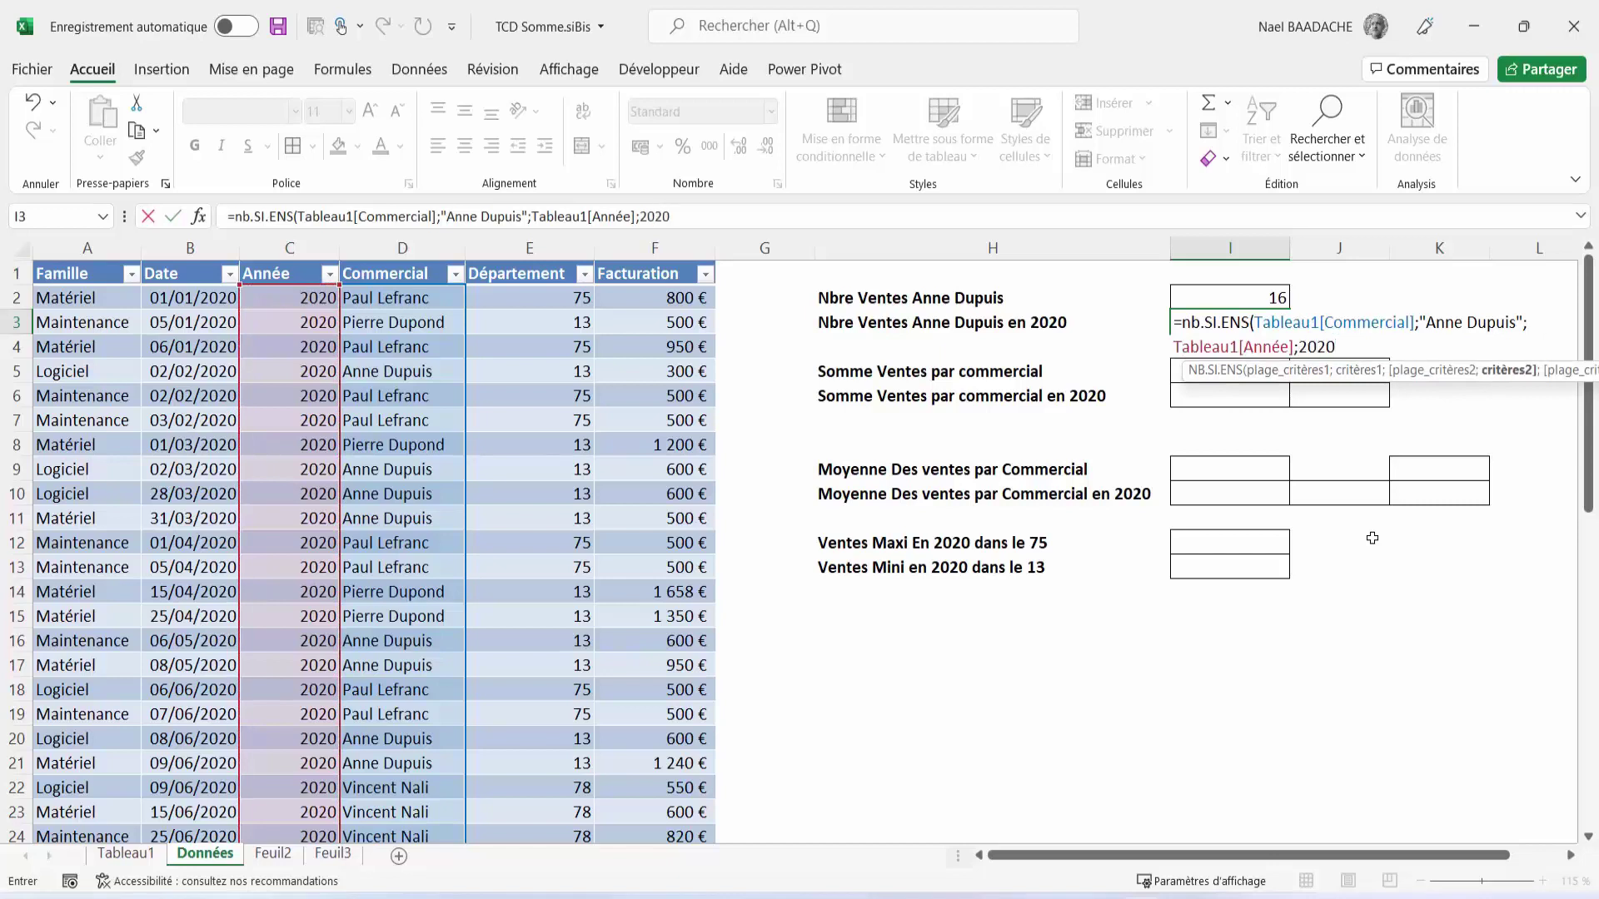
type(")")
key("Return")
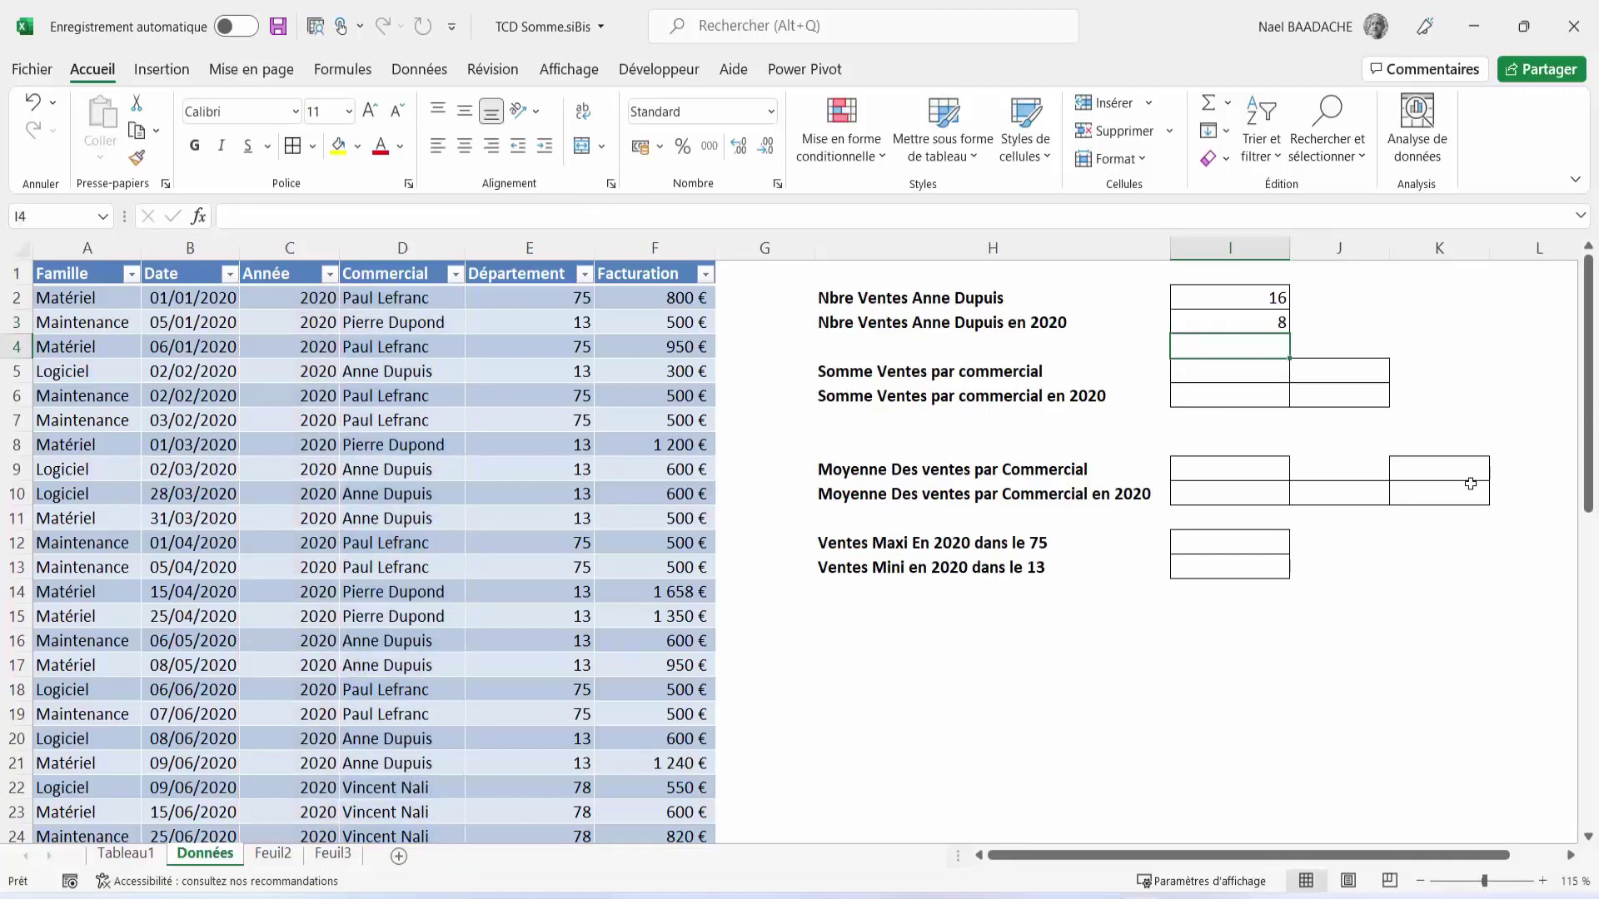
left_click(1236, 330)
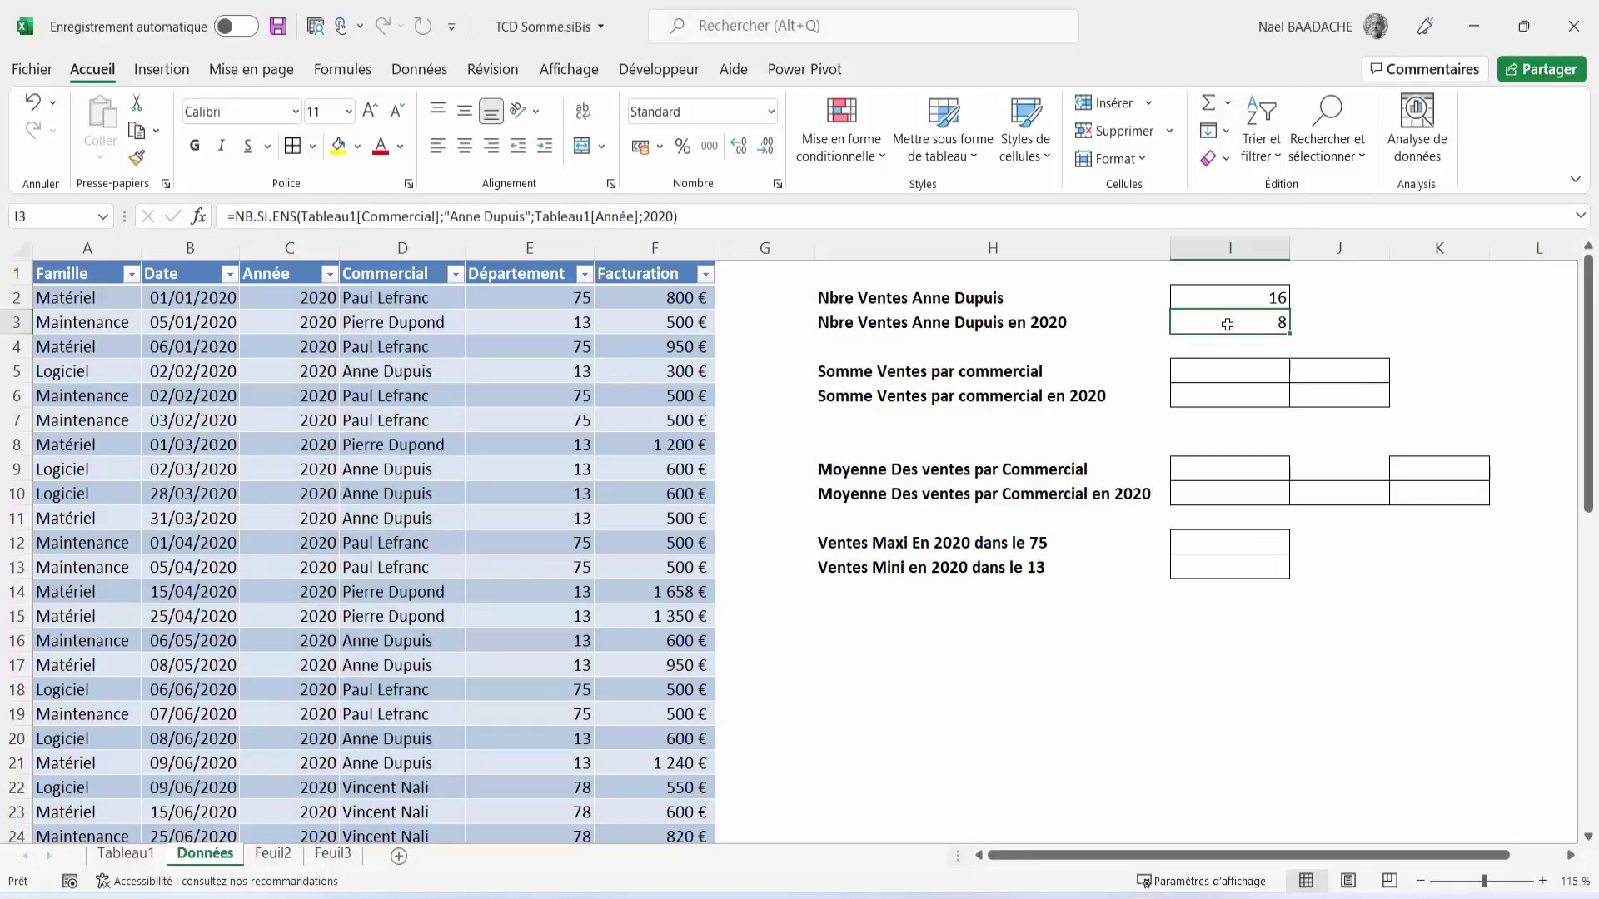
left_click(1233, 296)
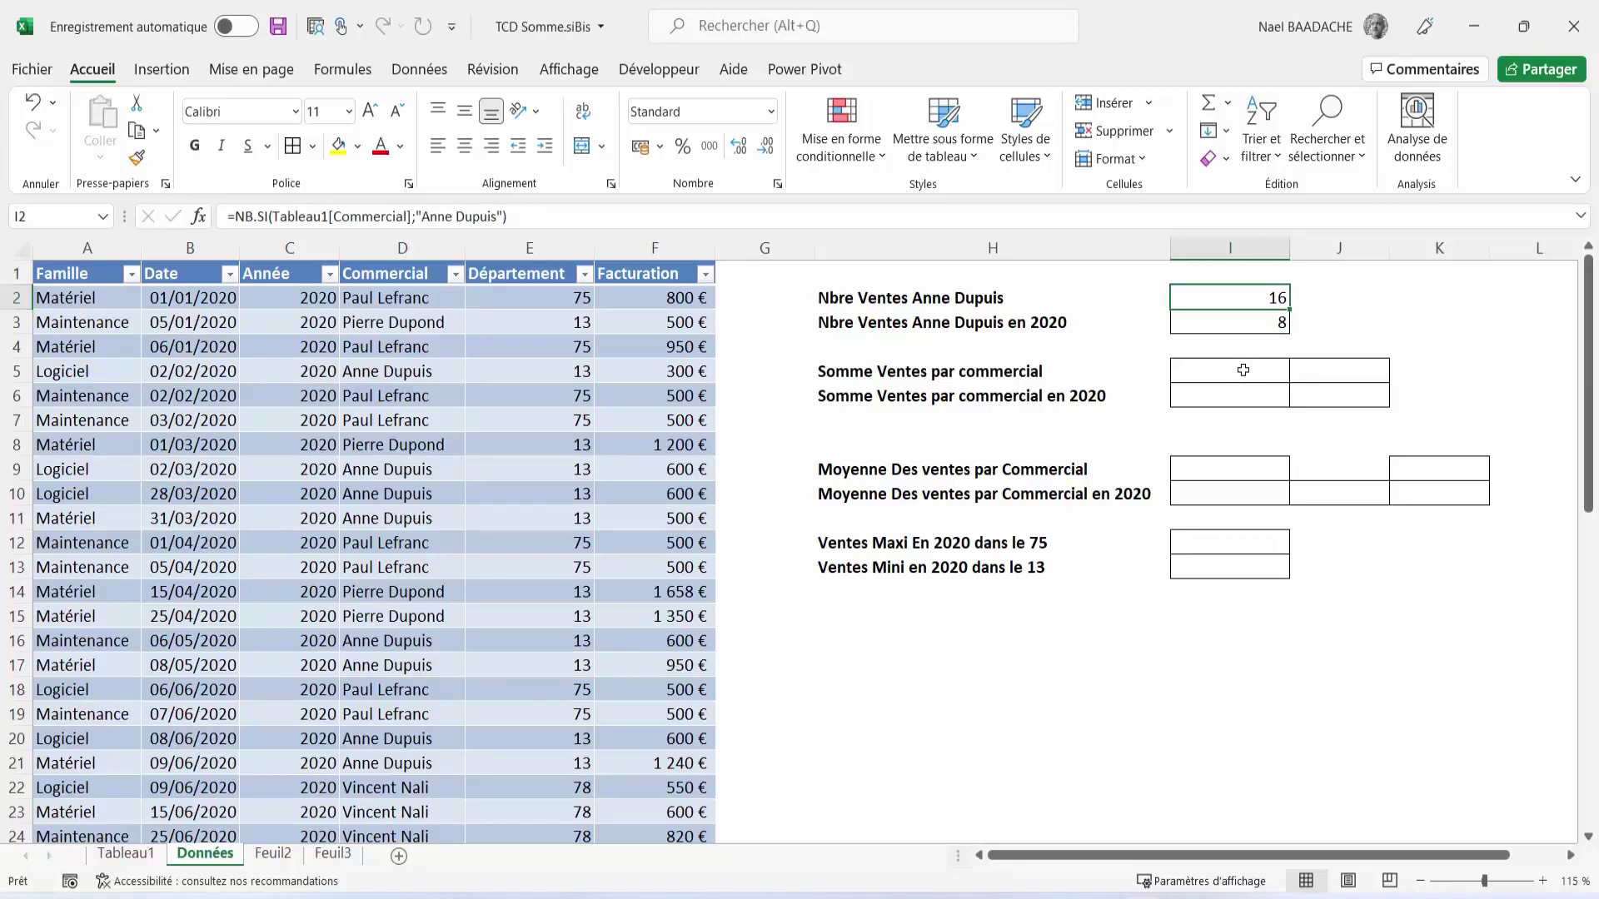
Step: Choose the first salesperson from I5's drop-down list
left_click(1242, 369)
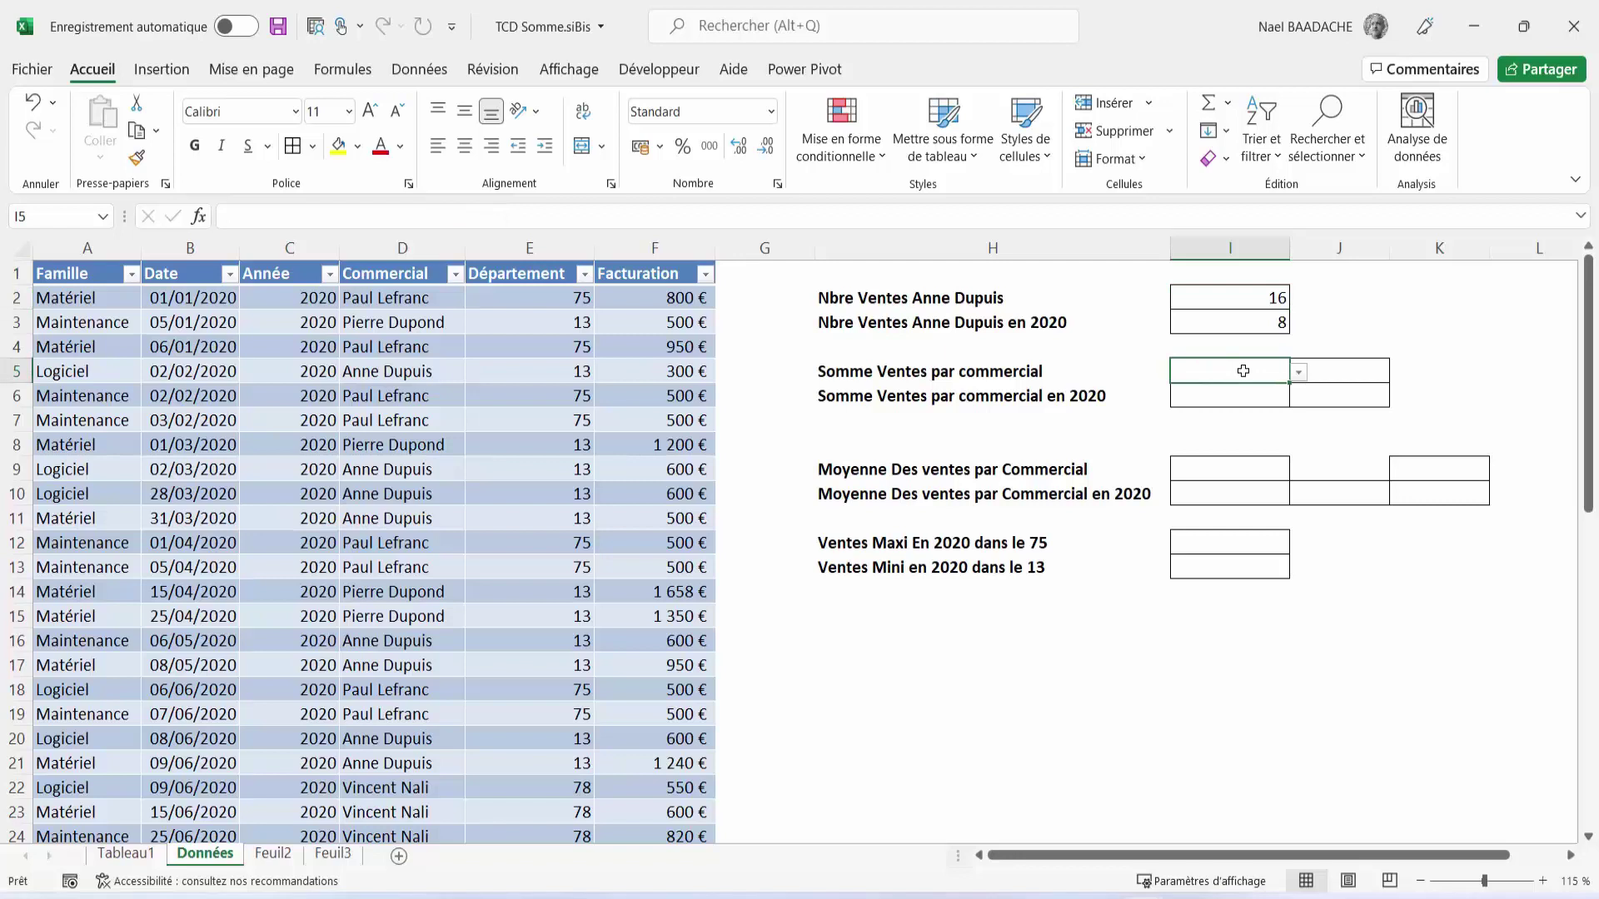
left_click(1298, 376)
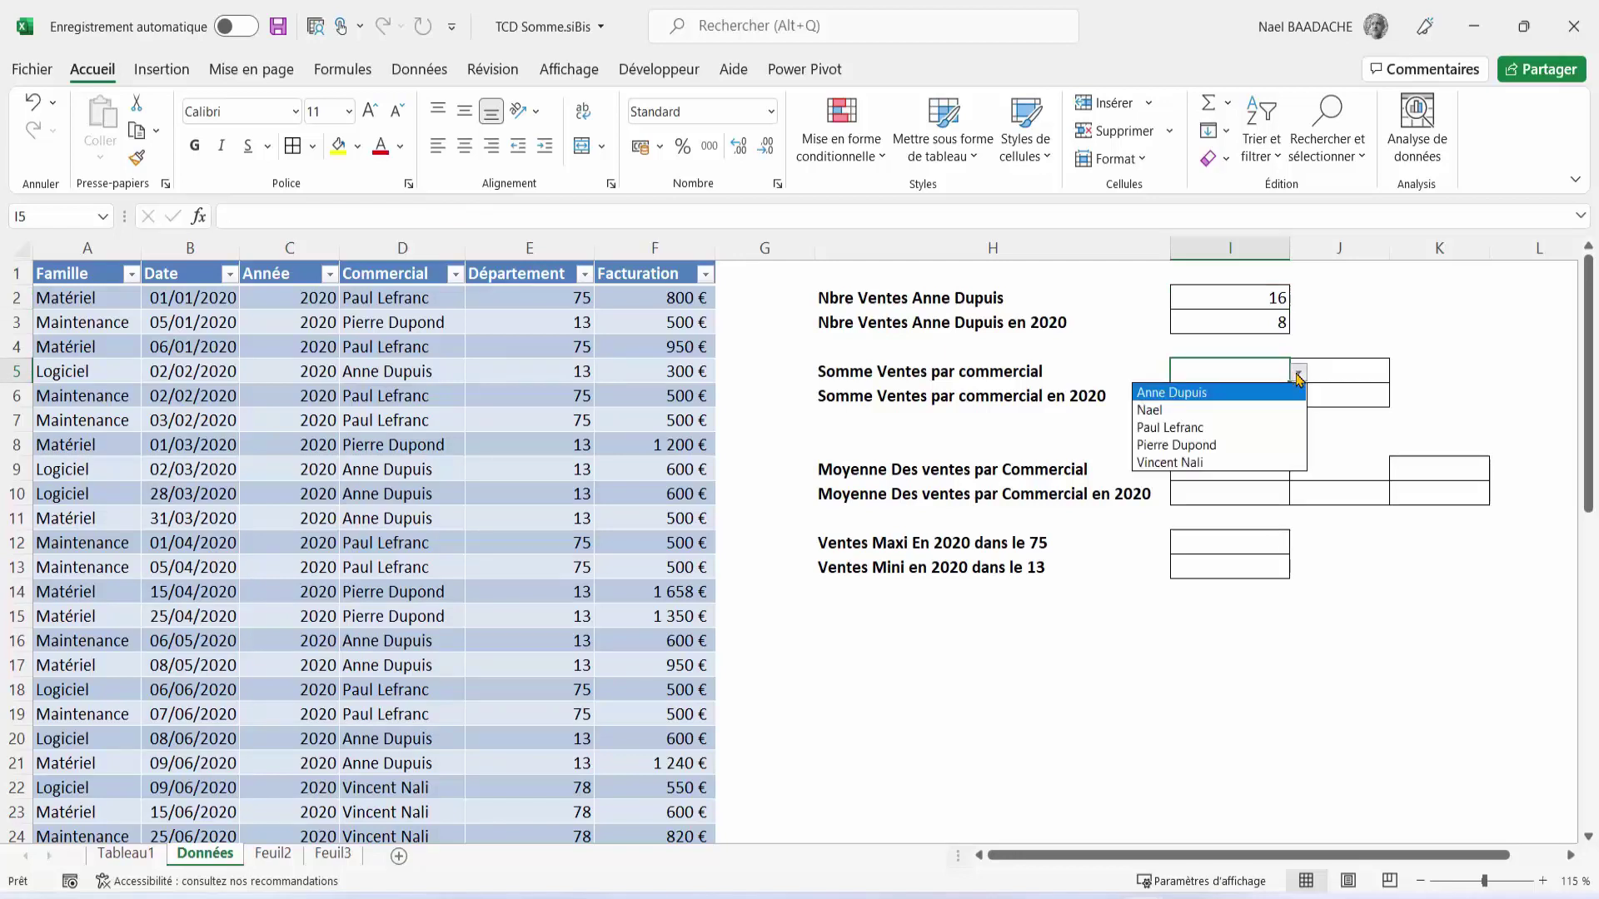
left_click(1212, 393)
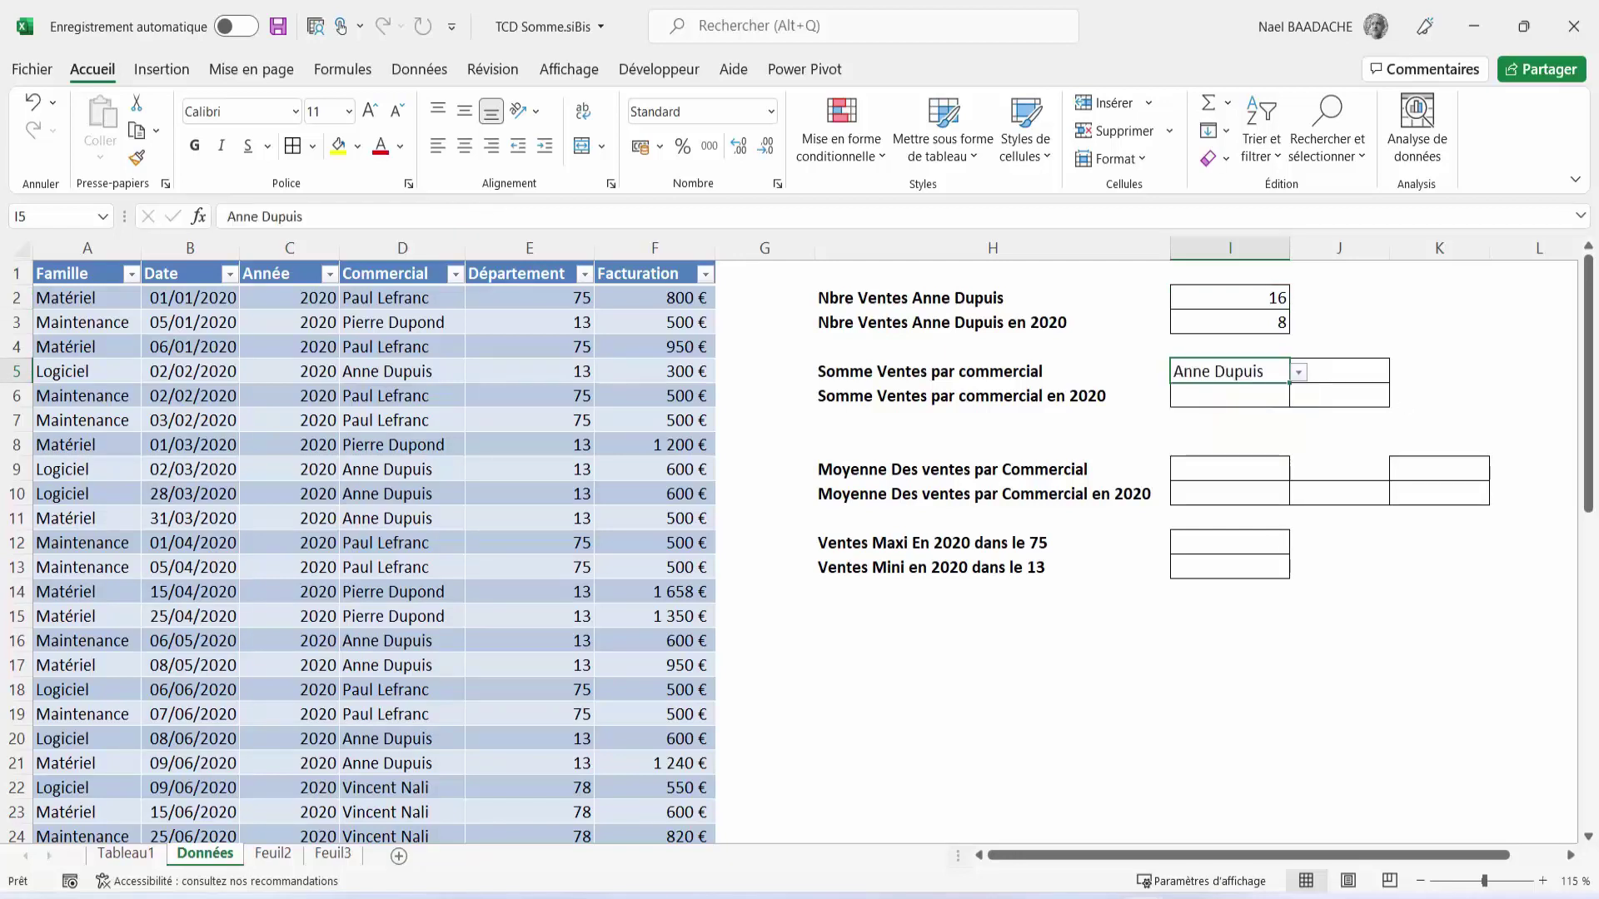
left_click(1362, 371)
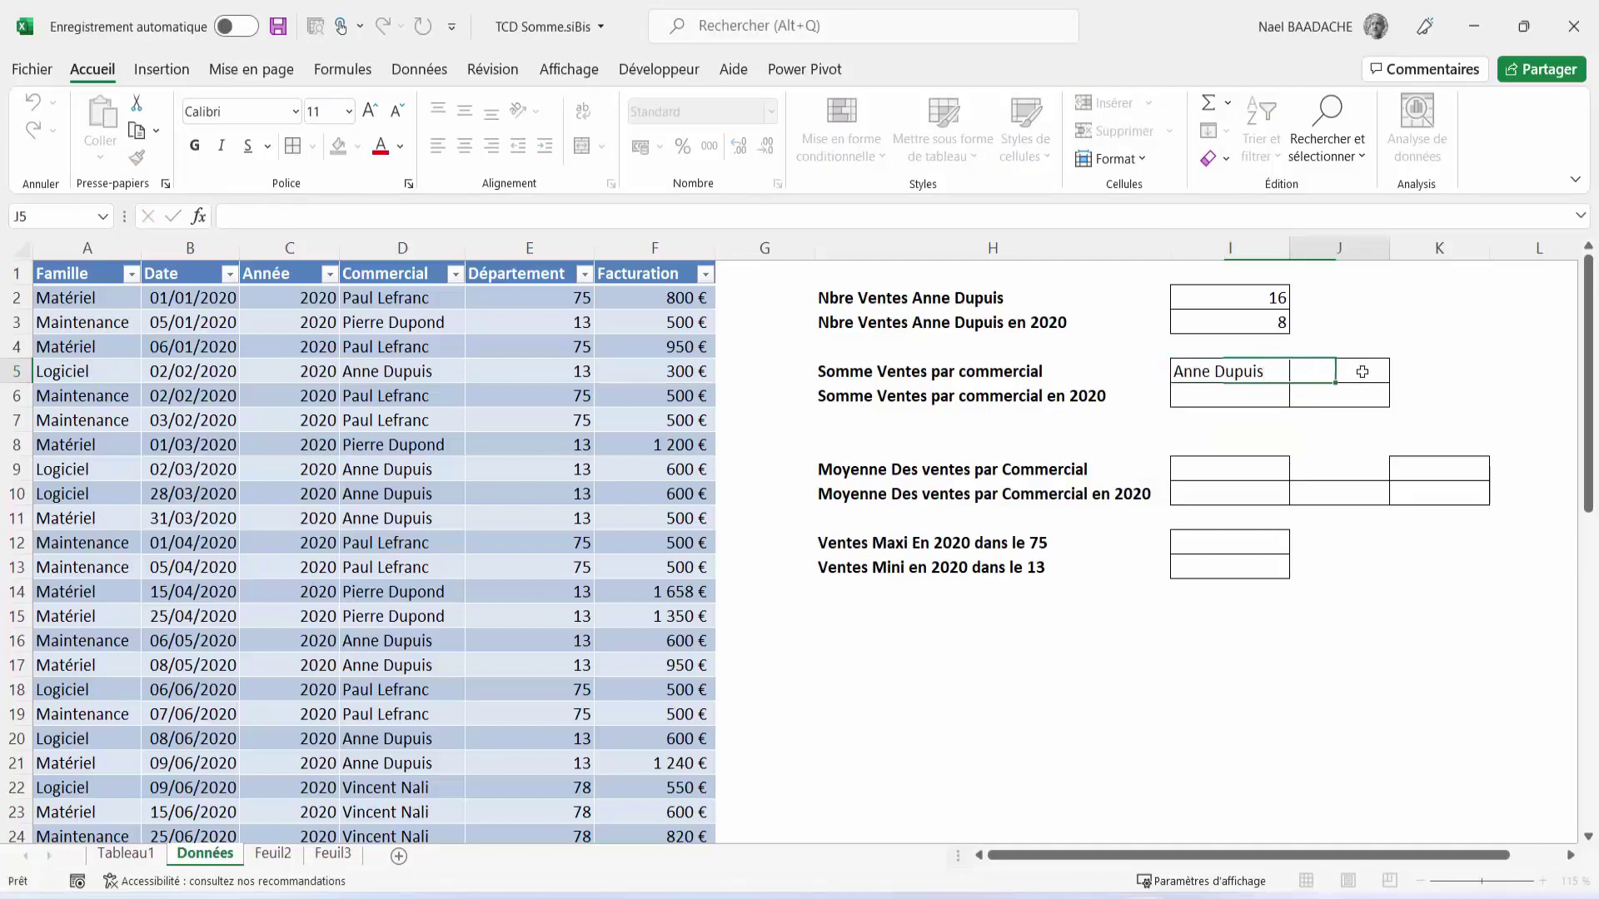
Step: In J5 enter =SOMME.SI(Tableau1[Commercial];I5;Tableau1[Facturation]), returning 10833,9
type("=")
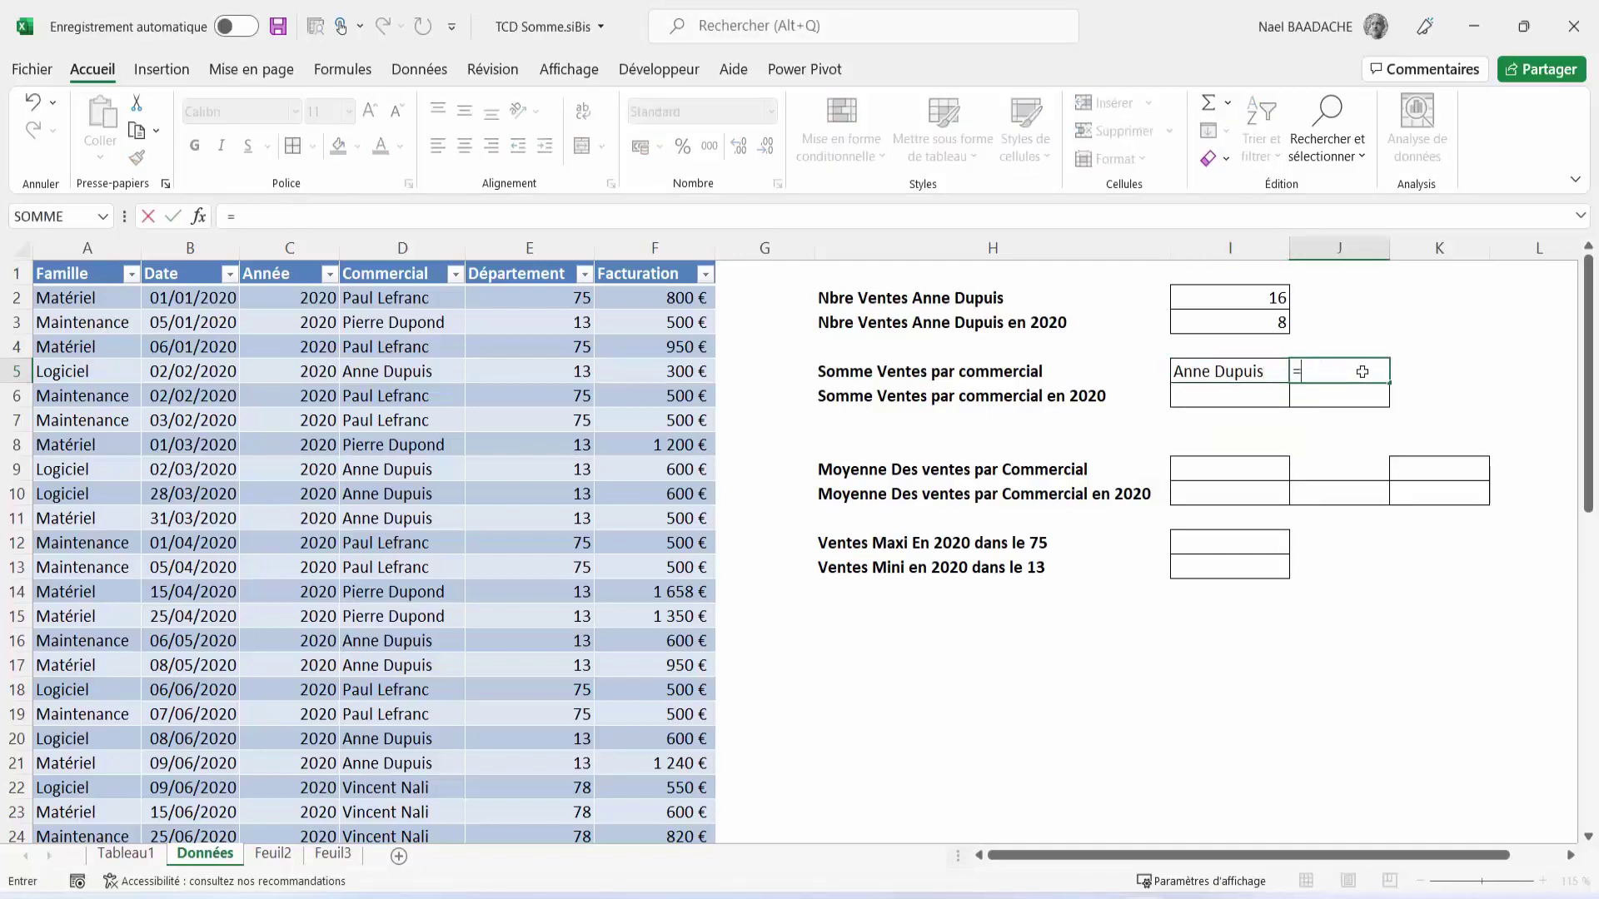
type("so")
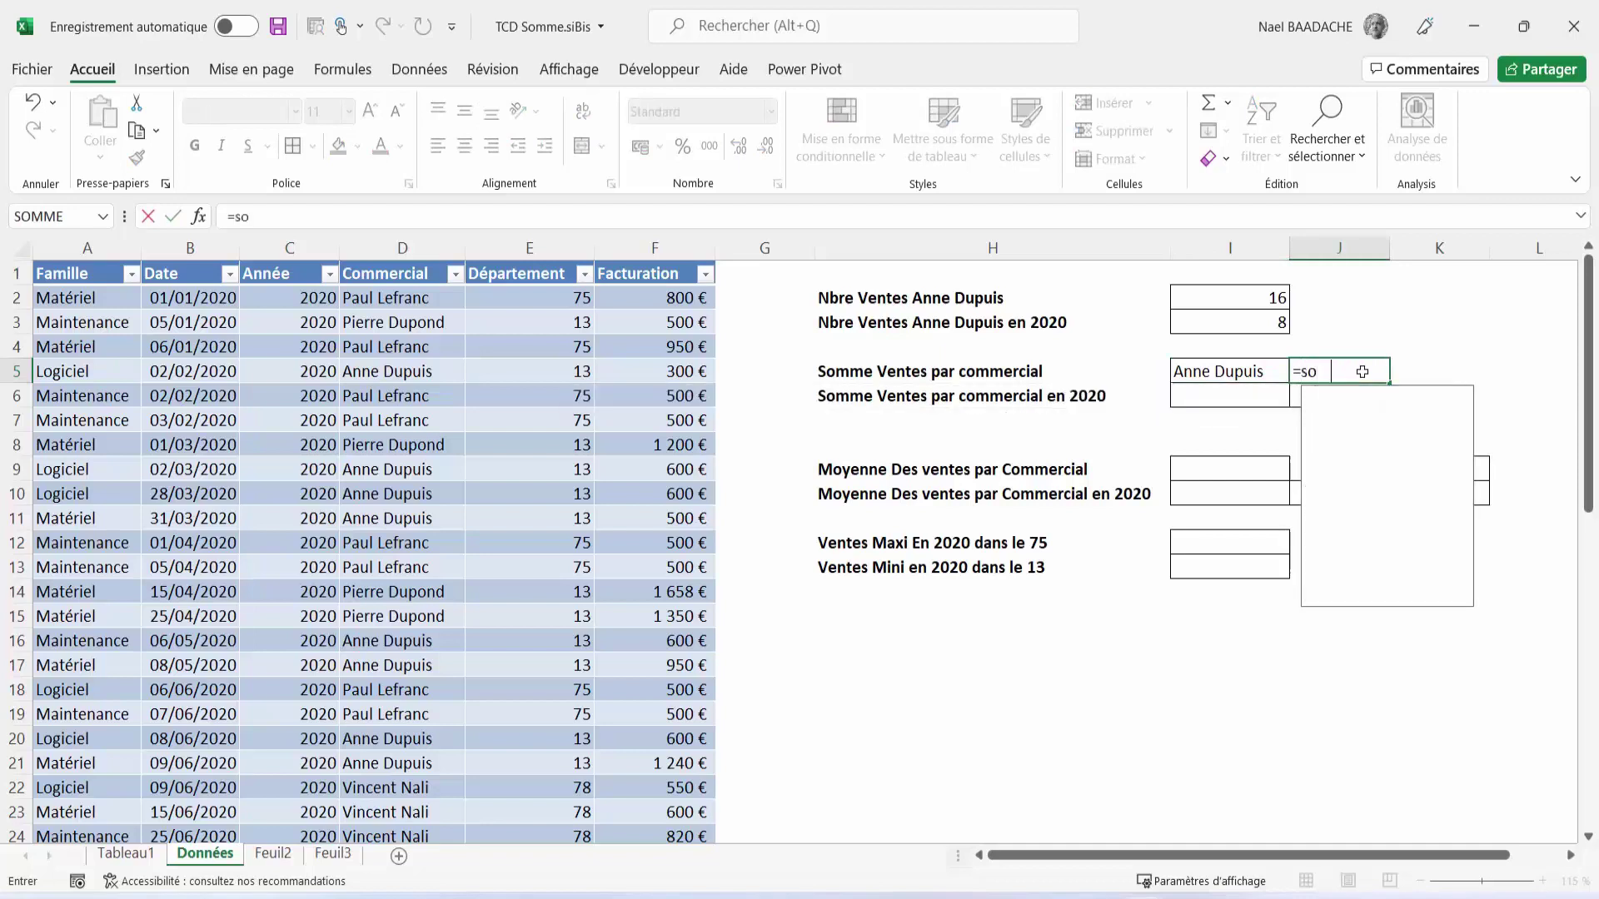
type("mme.si(")
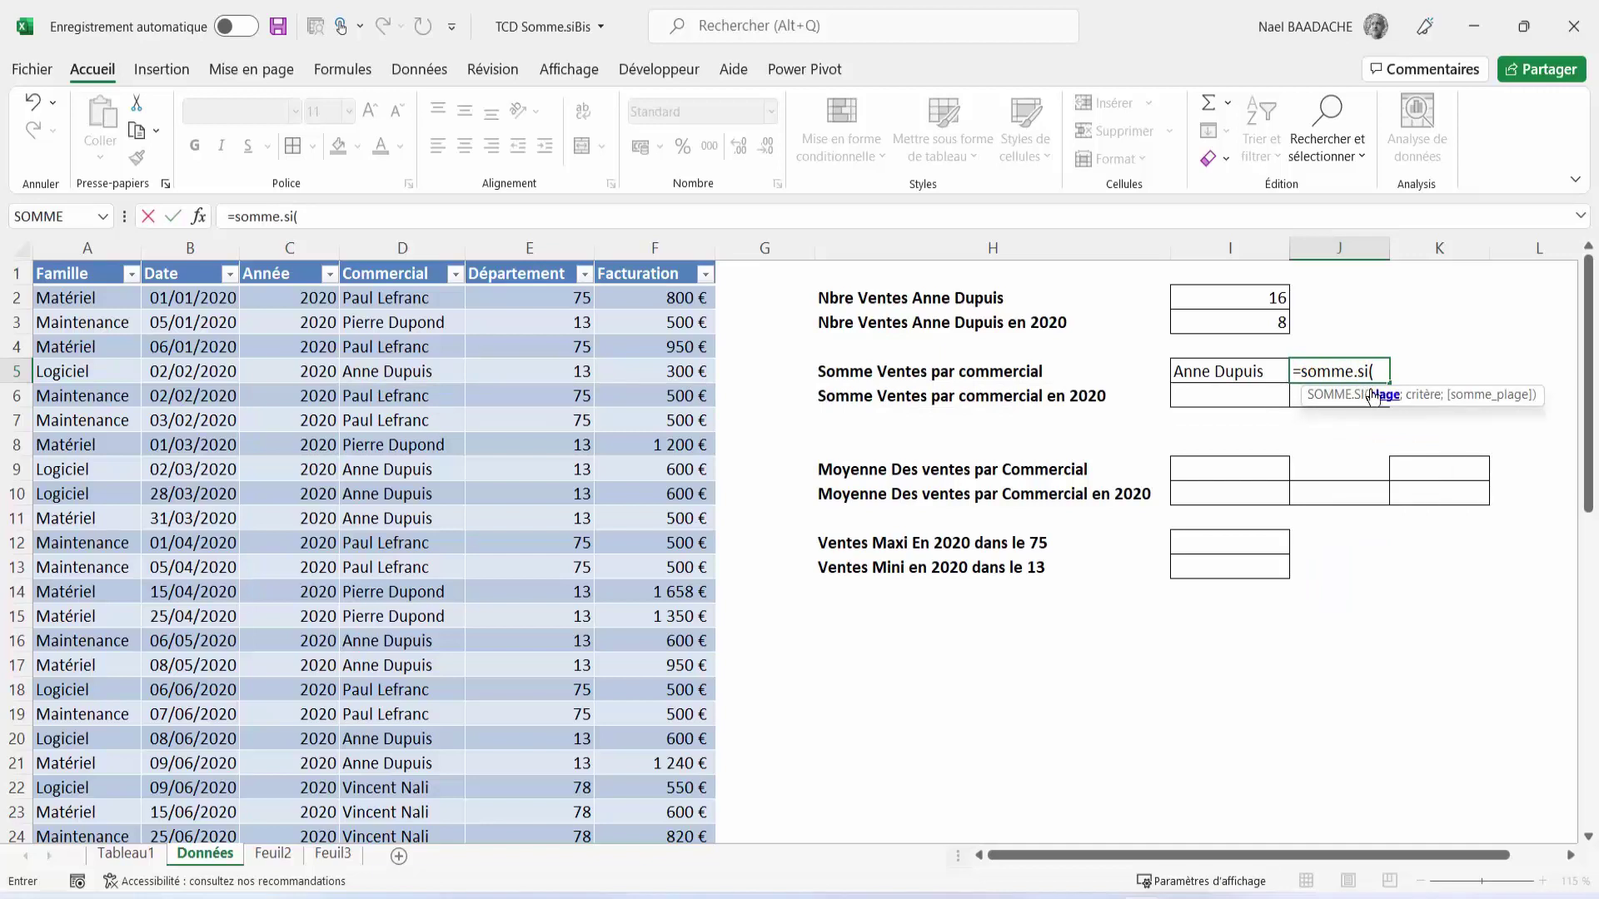
left_click(372, 298)
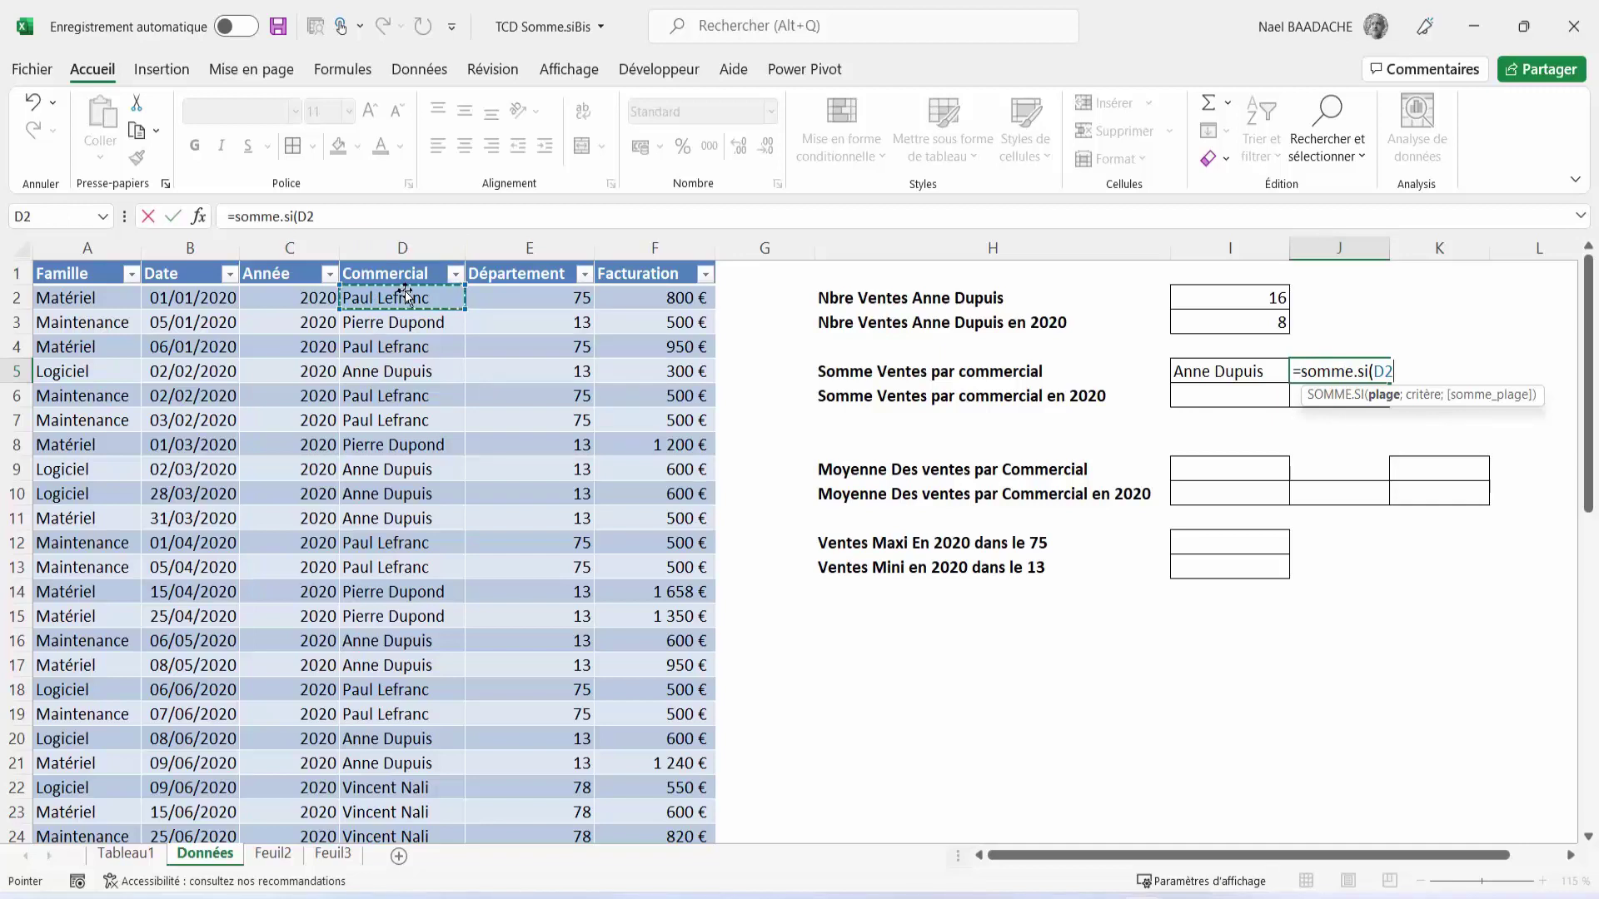
key("ctrl+shift+Down")
scroll(458, 372, "up", 9)
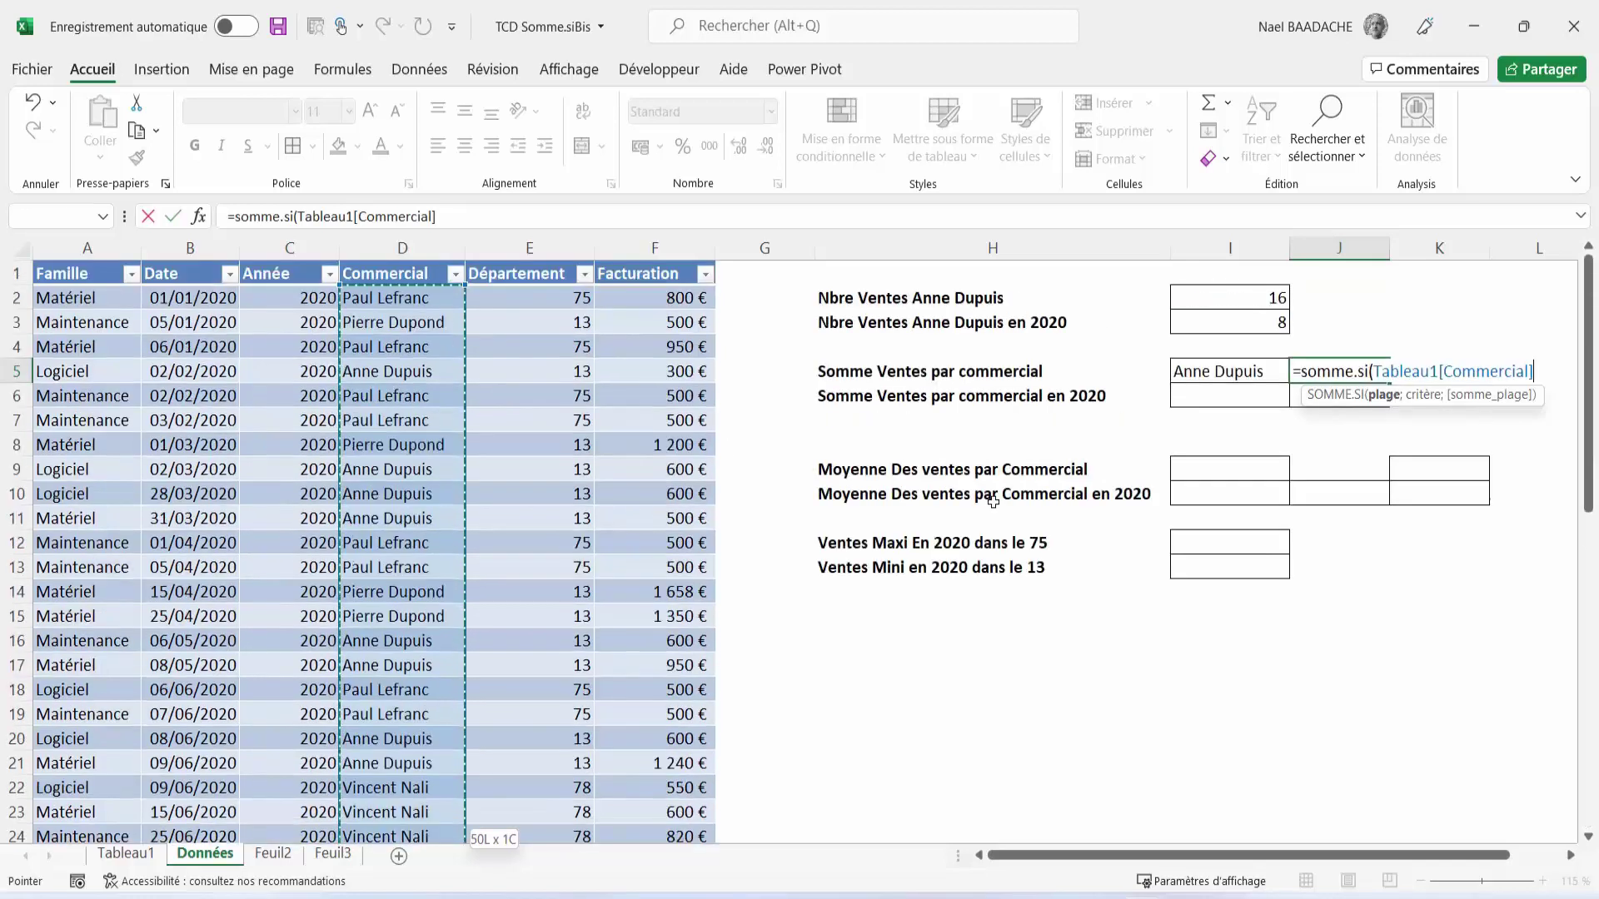
type(";")
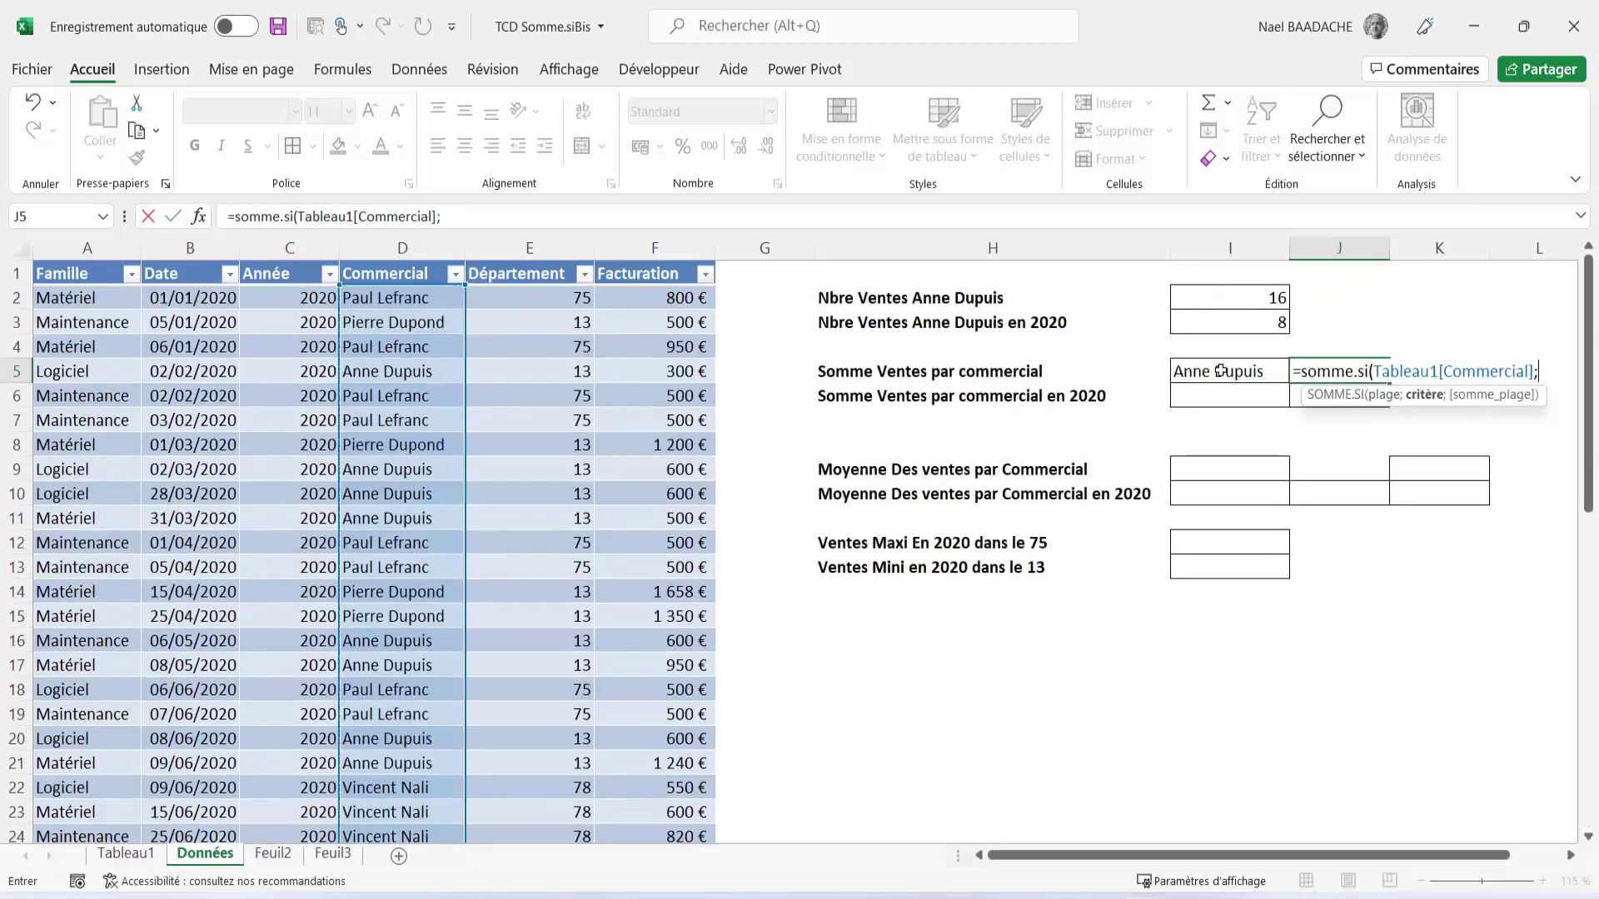
left_click(1220, 371)
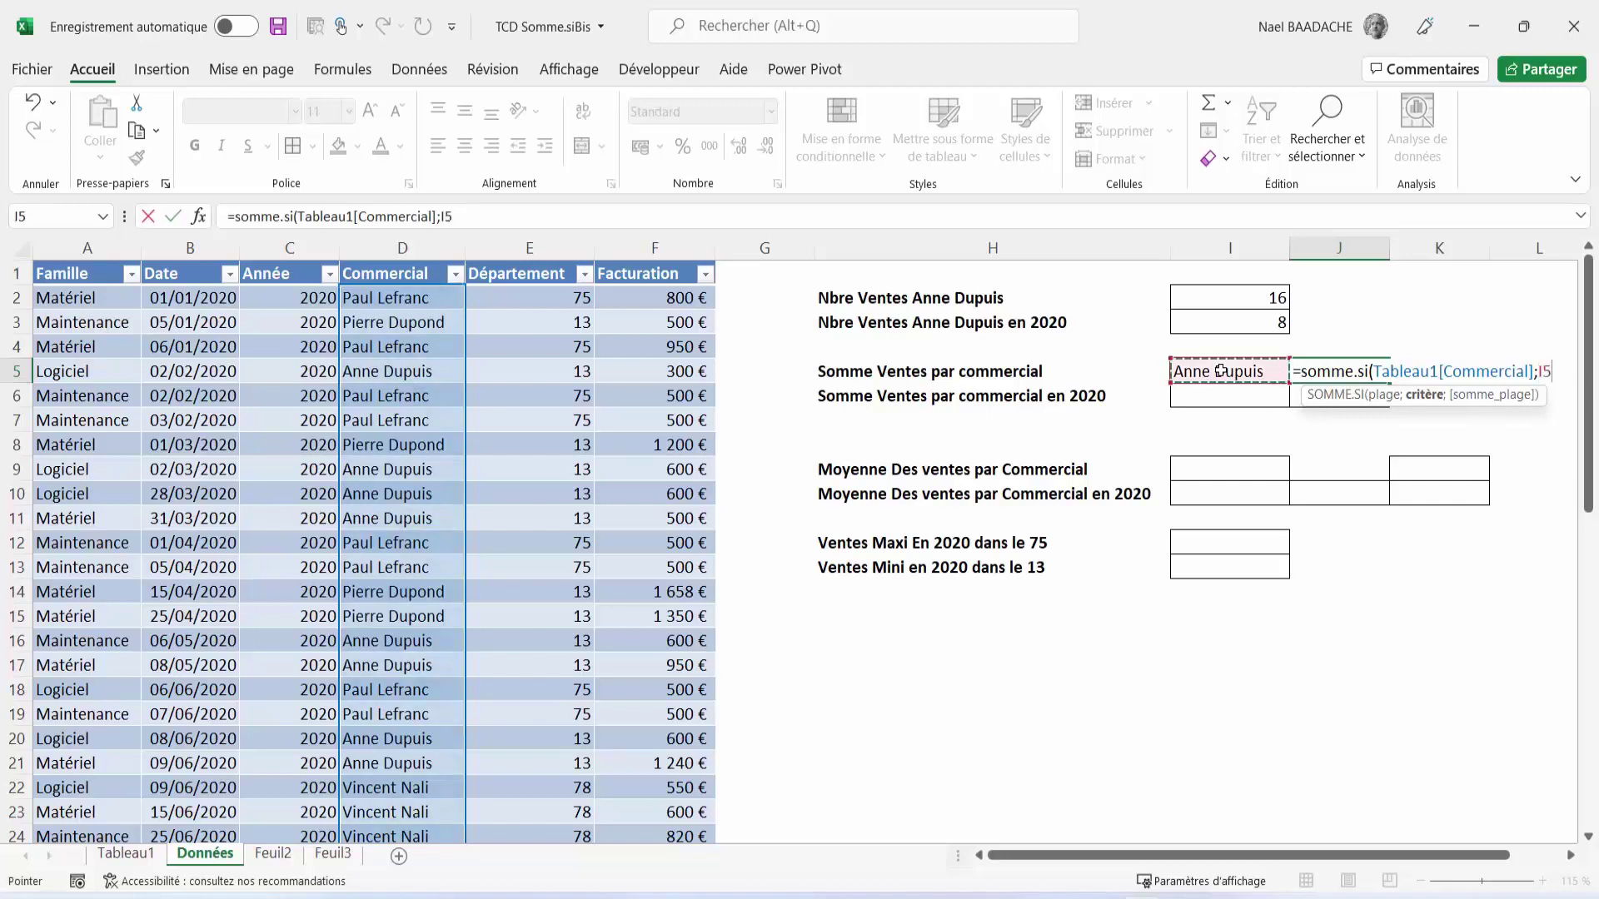
type(";")
left_click(653, 297)
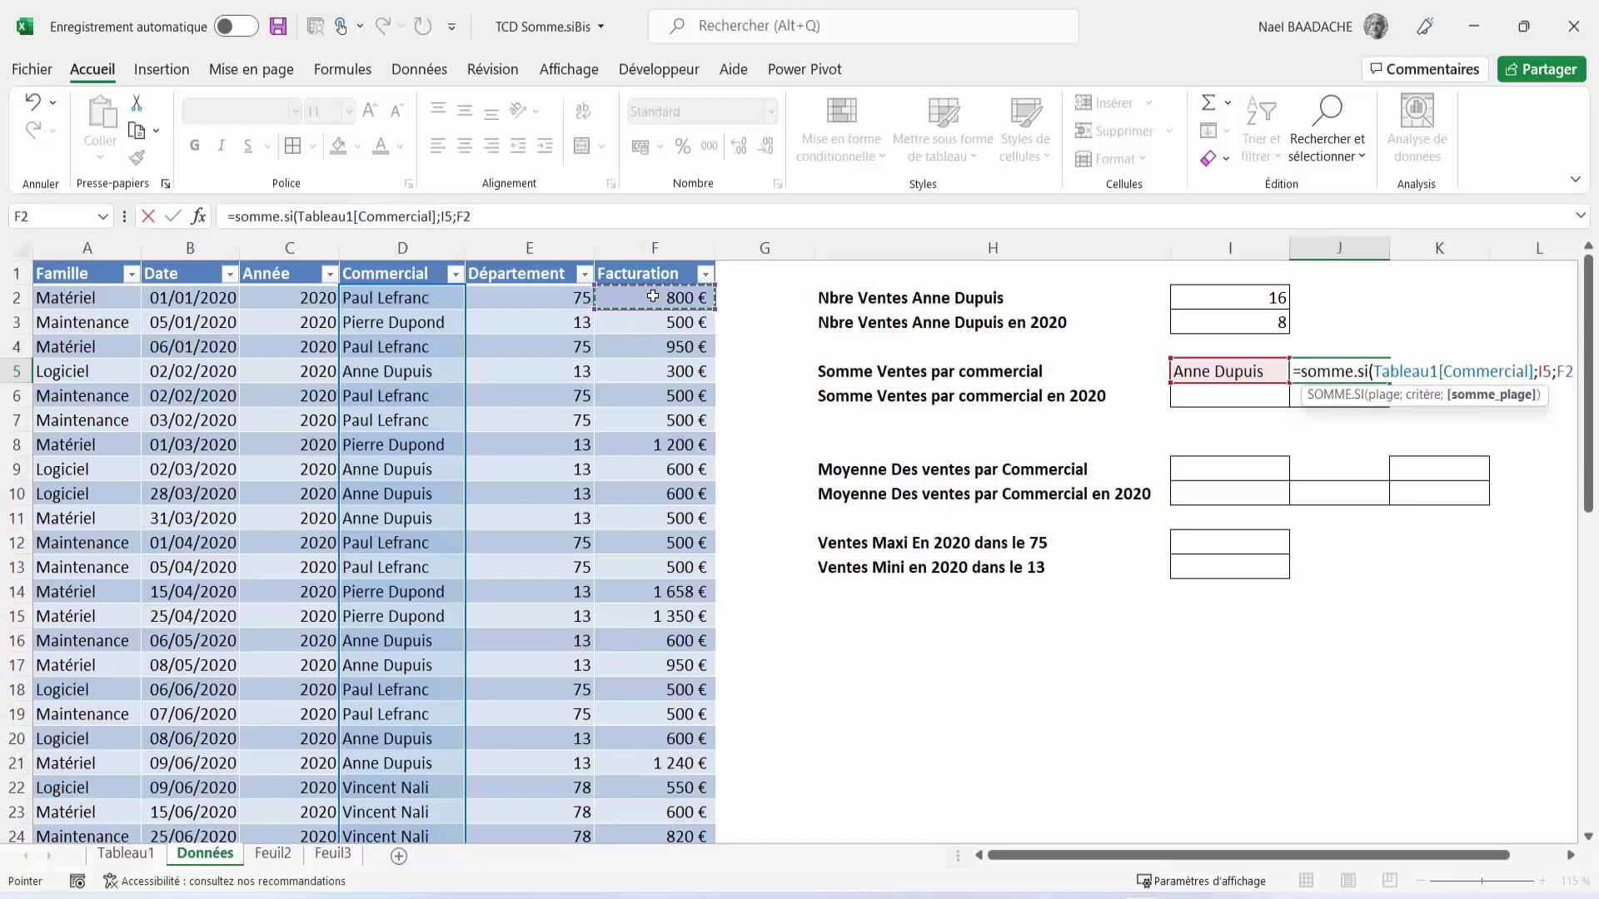
key("ctrl+shift+Down")
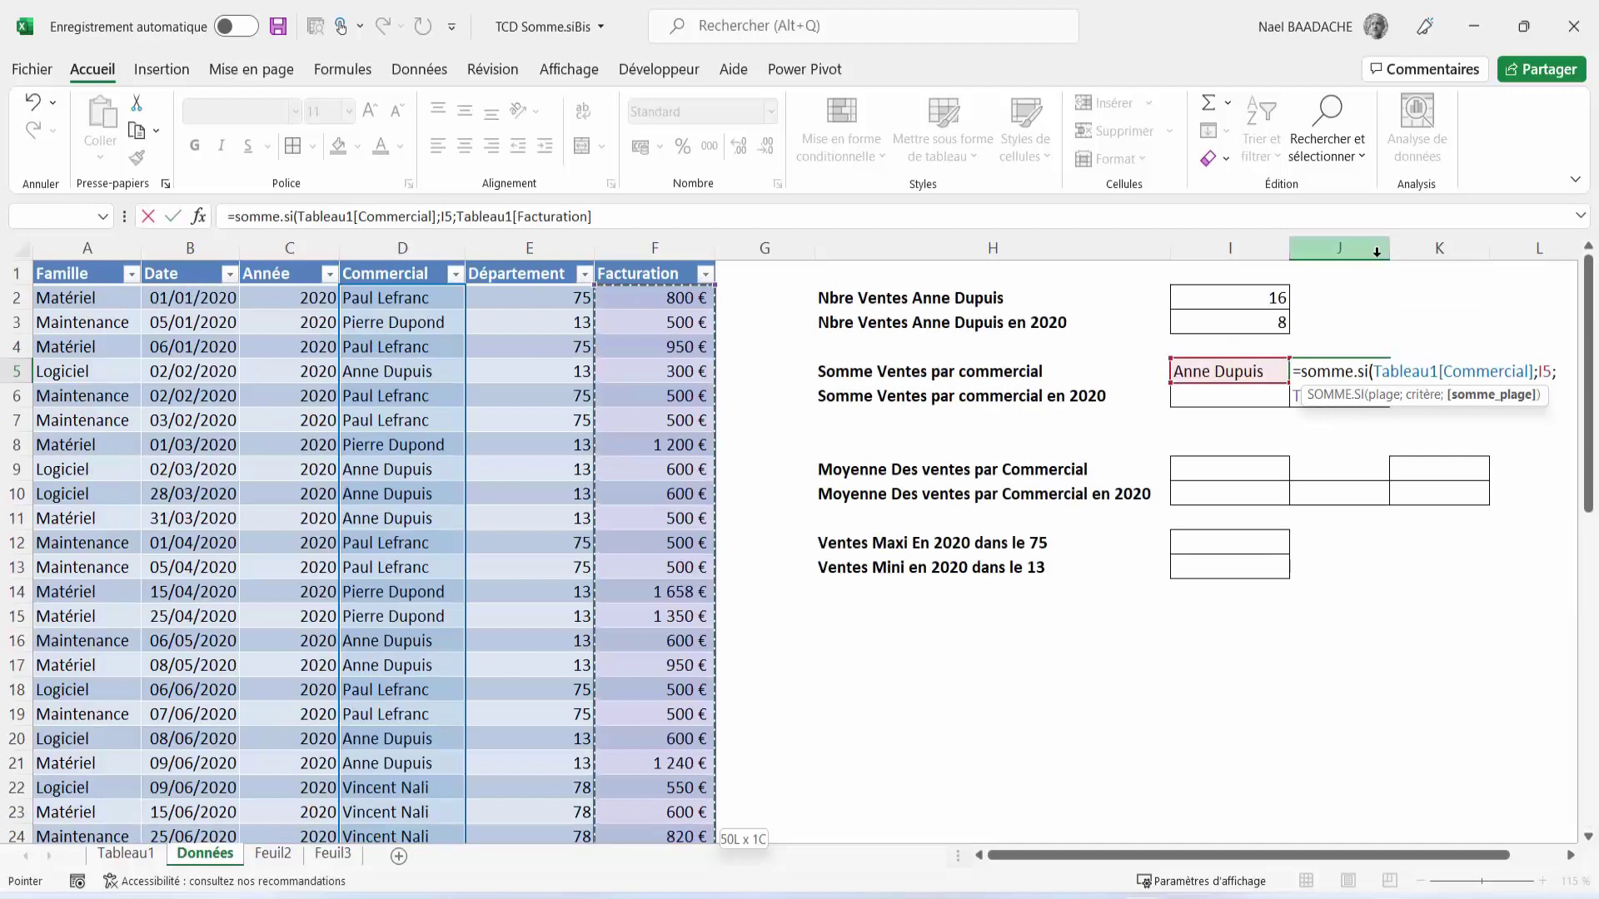
type(")")
key("Return")
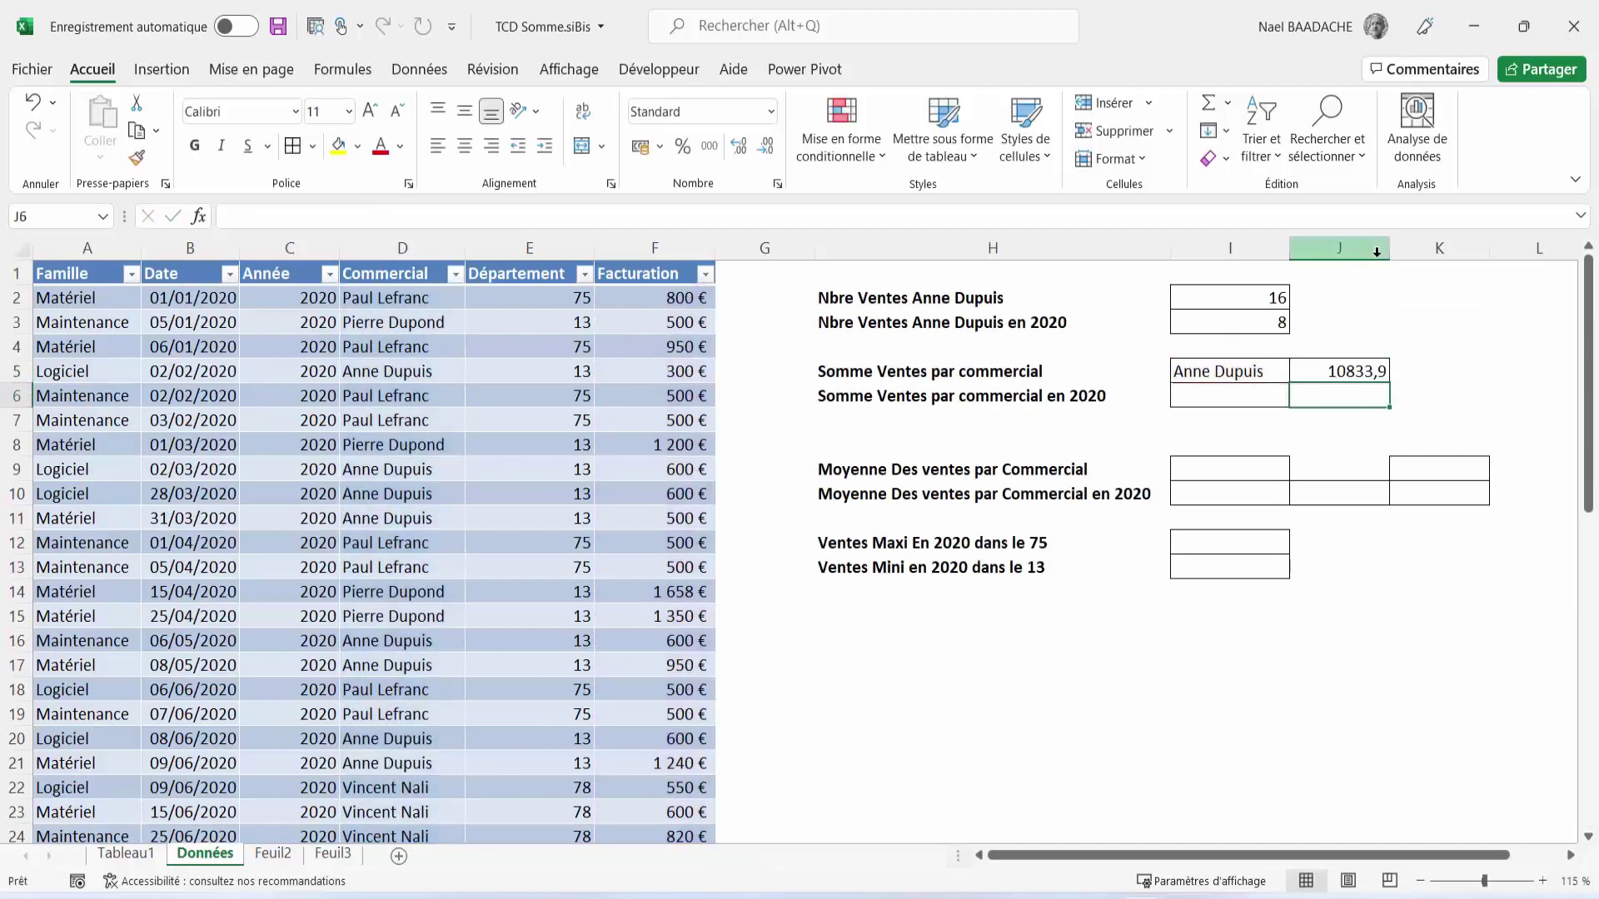
key("Up")
Step: Give J5:J6 the Comptabilité euro format with no decimals, so the total reads 10 834 €
key("Left")
key("Left")
key("Left")
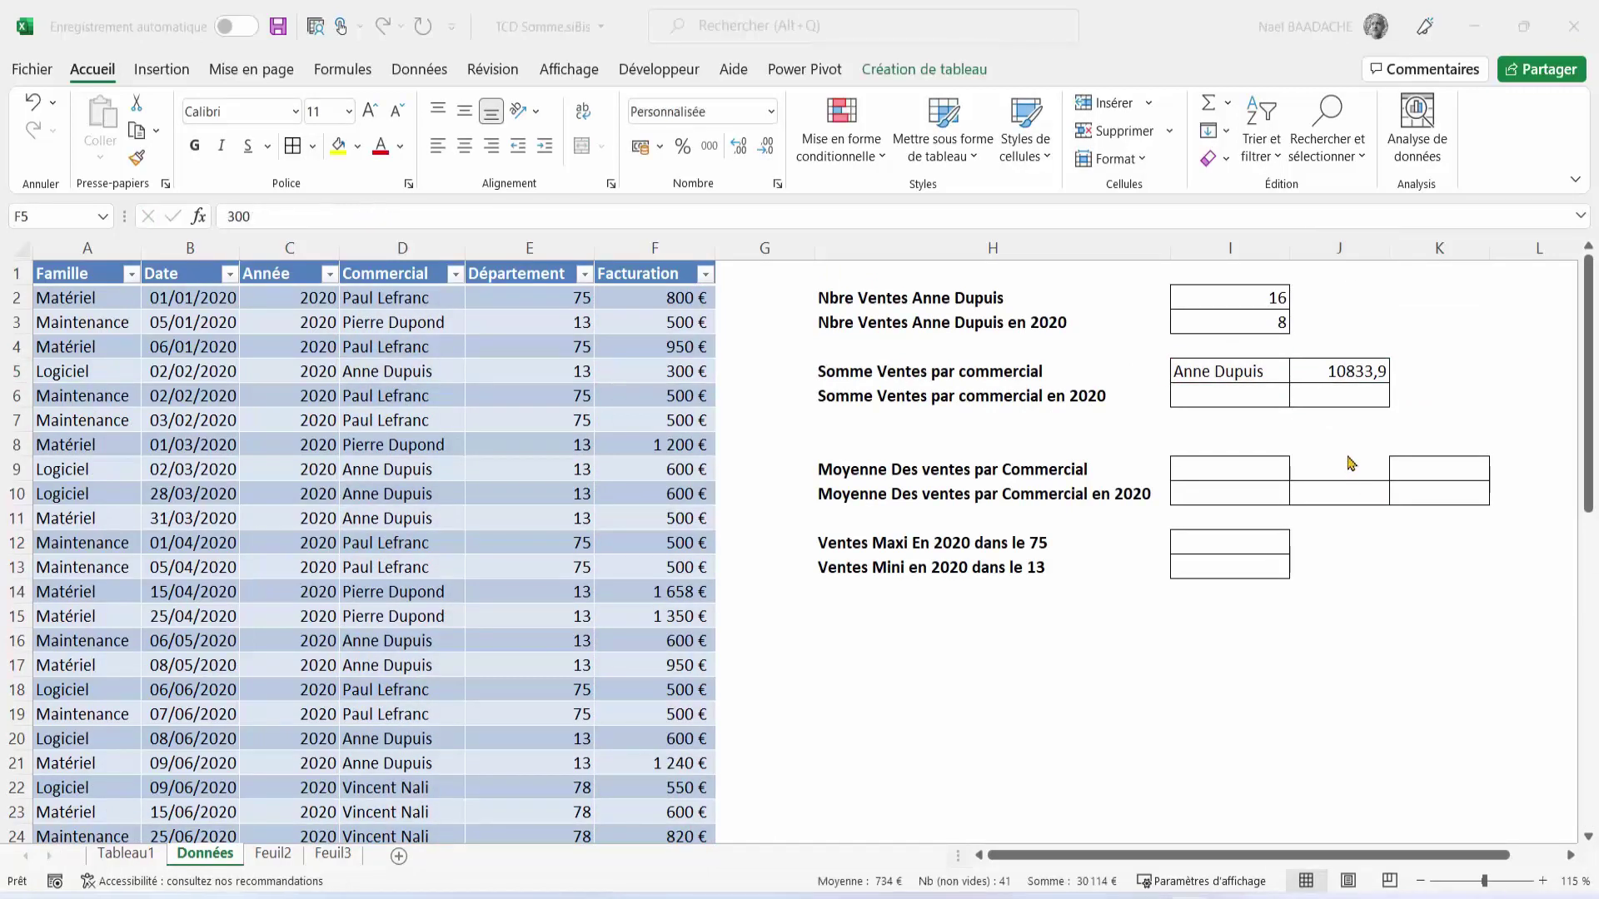
key("ctrl+shift+Down")
left_click(1343, 370)
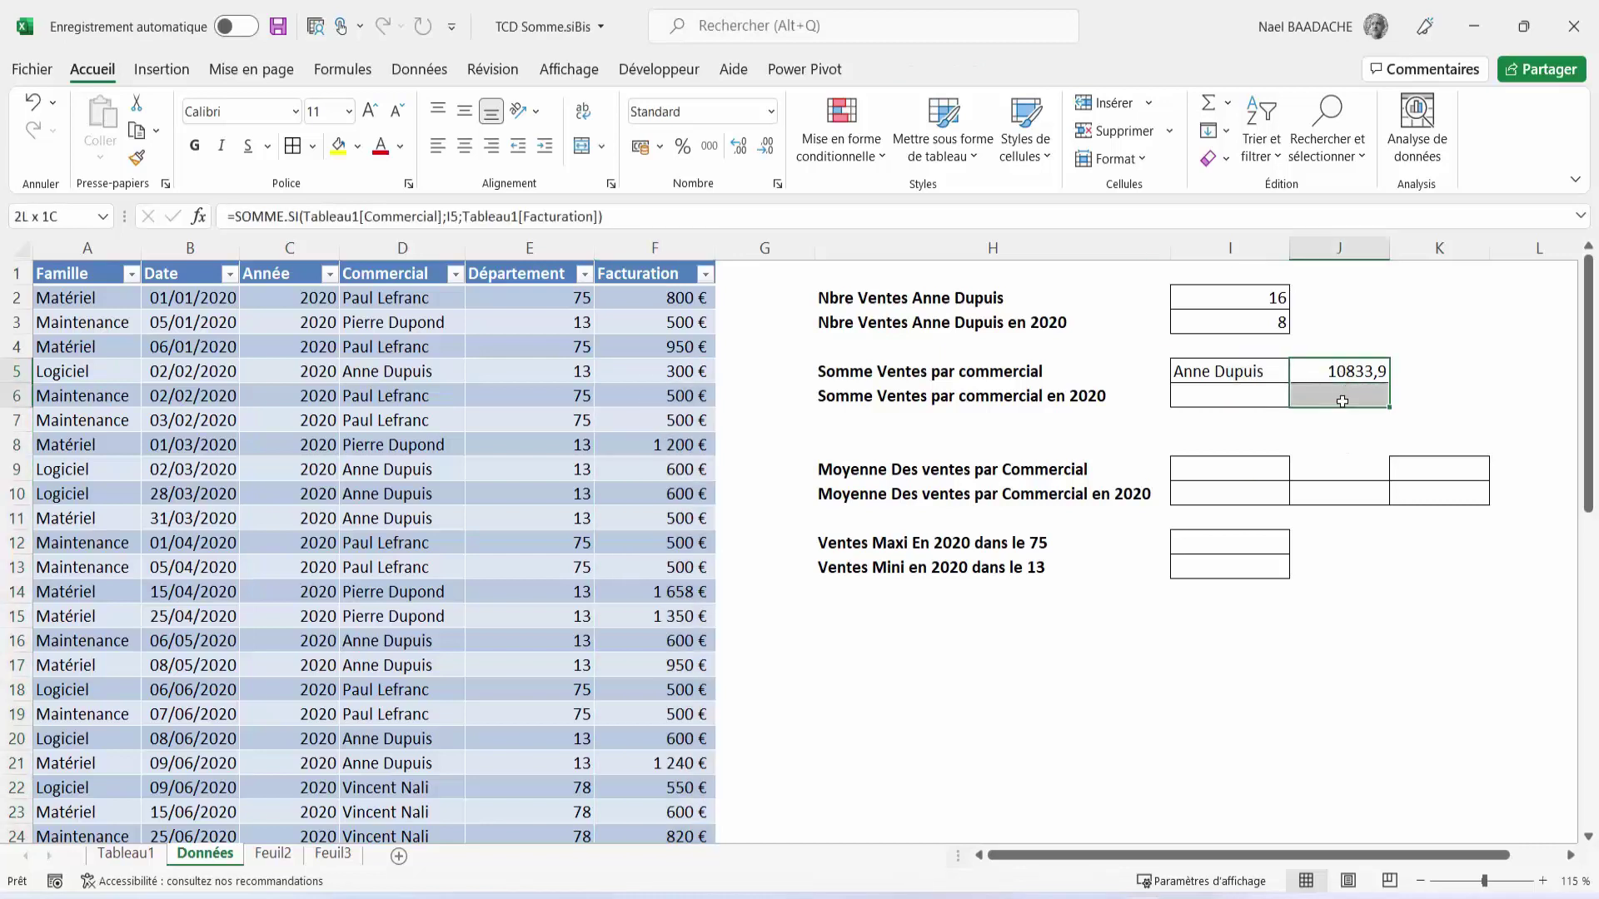
key("shift+Down")
left_click(639, 149)
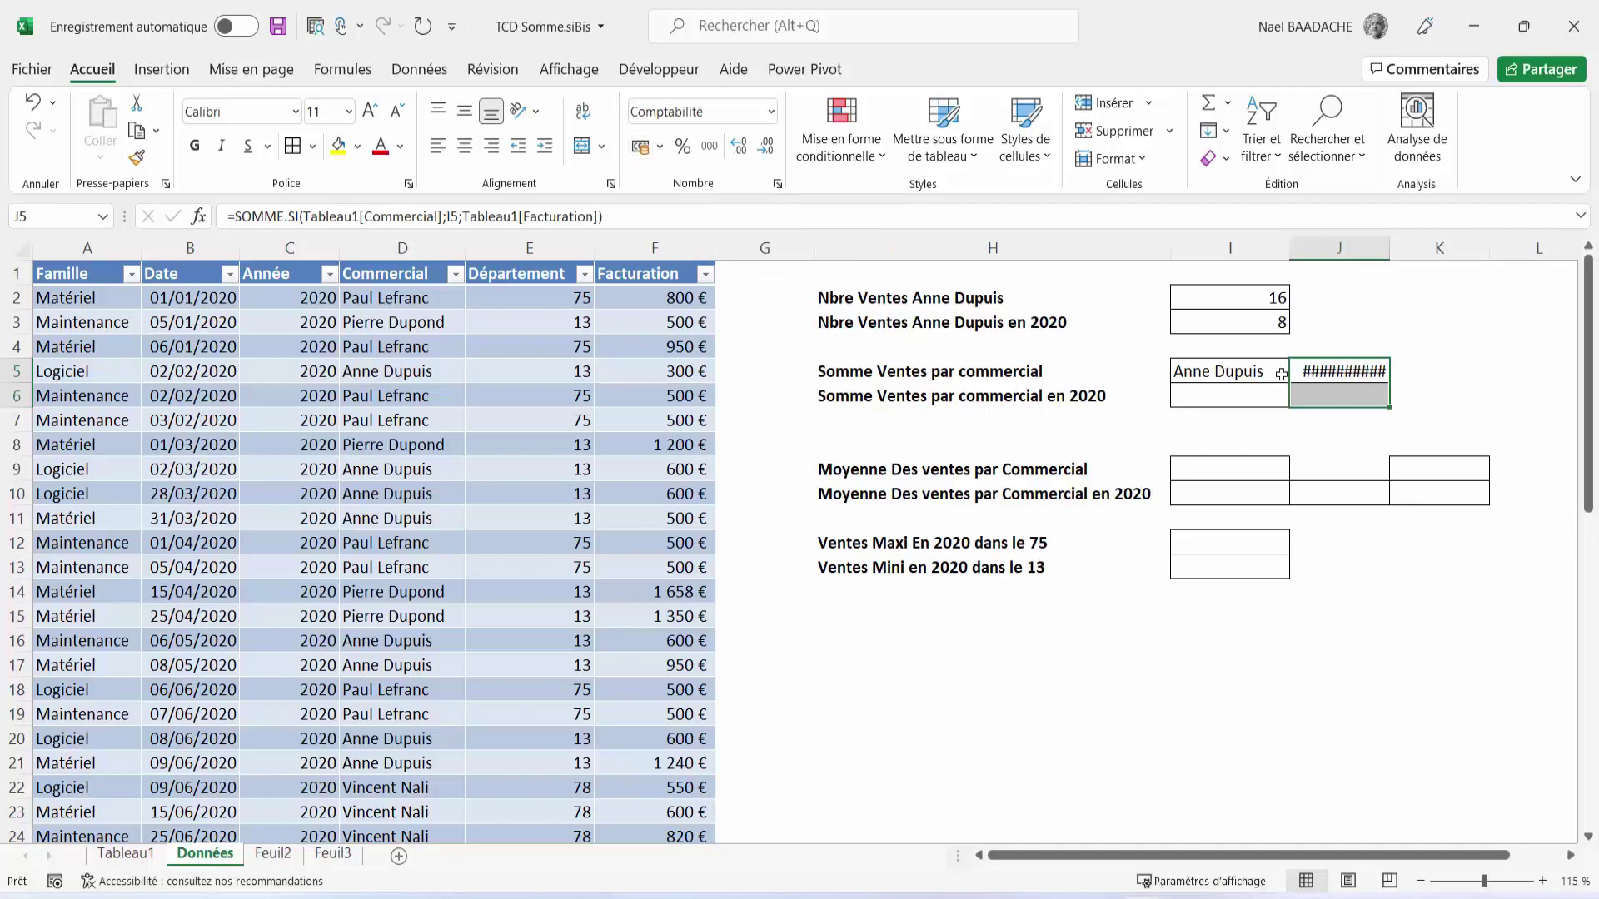
left_click(766, 148)
left_click(766, 150)
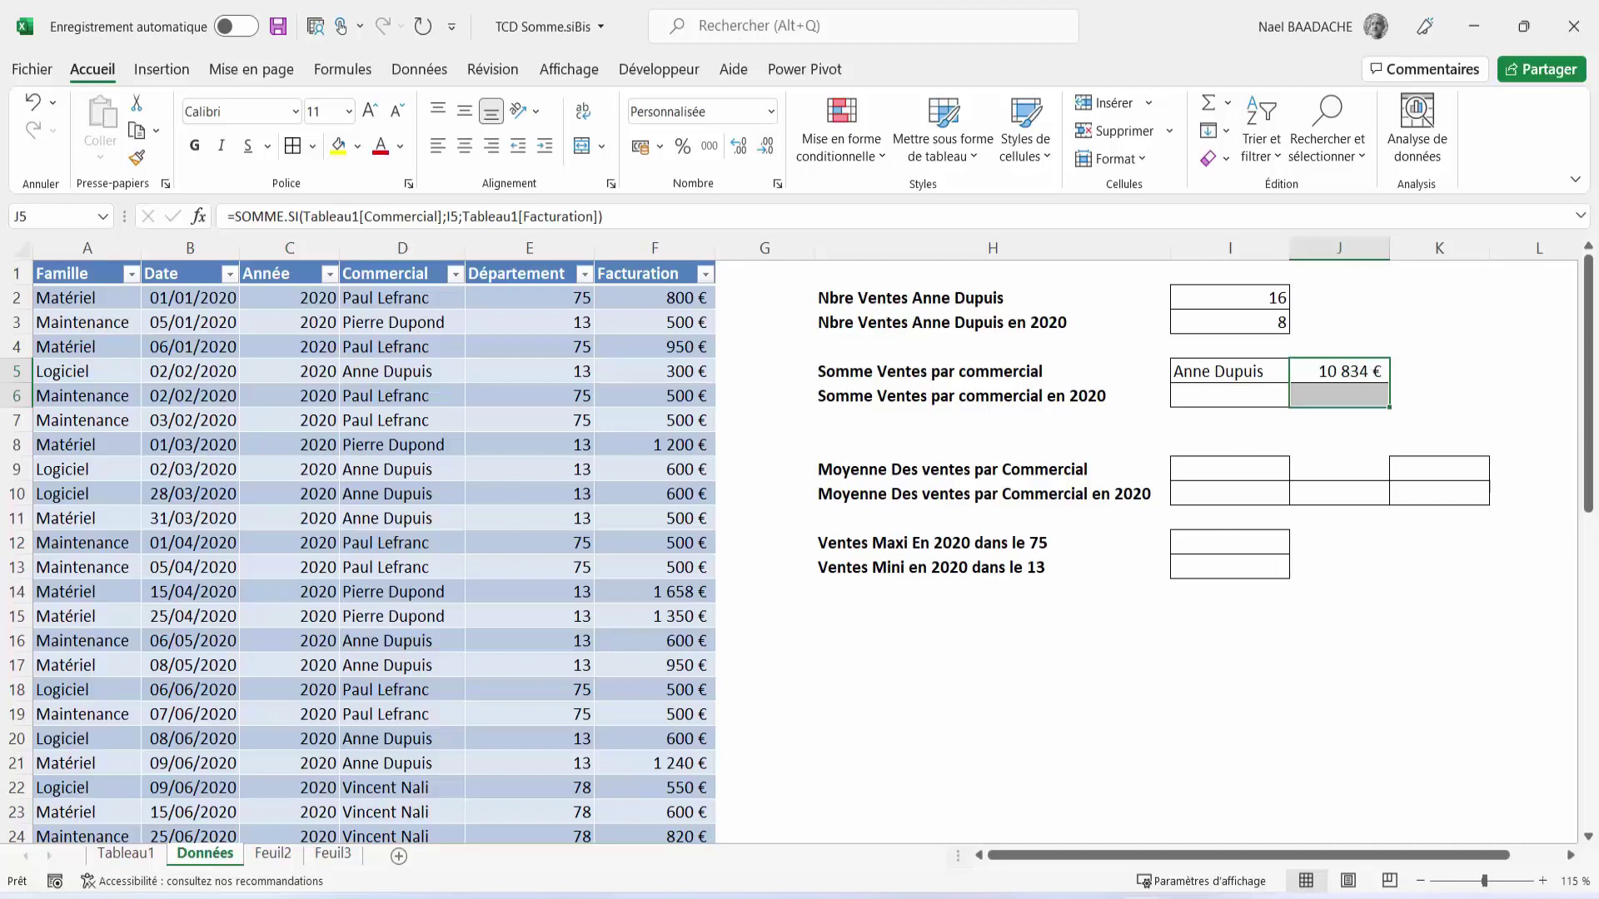
left_click(1343, 377)
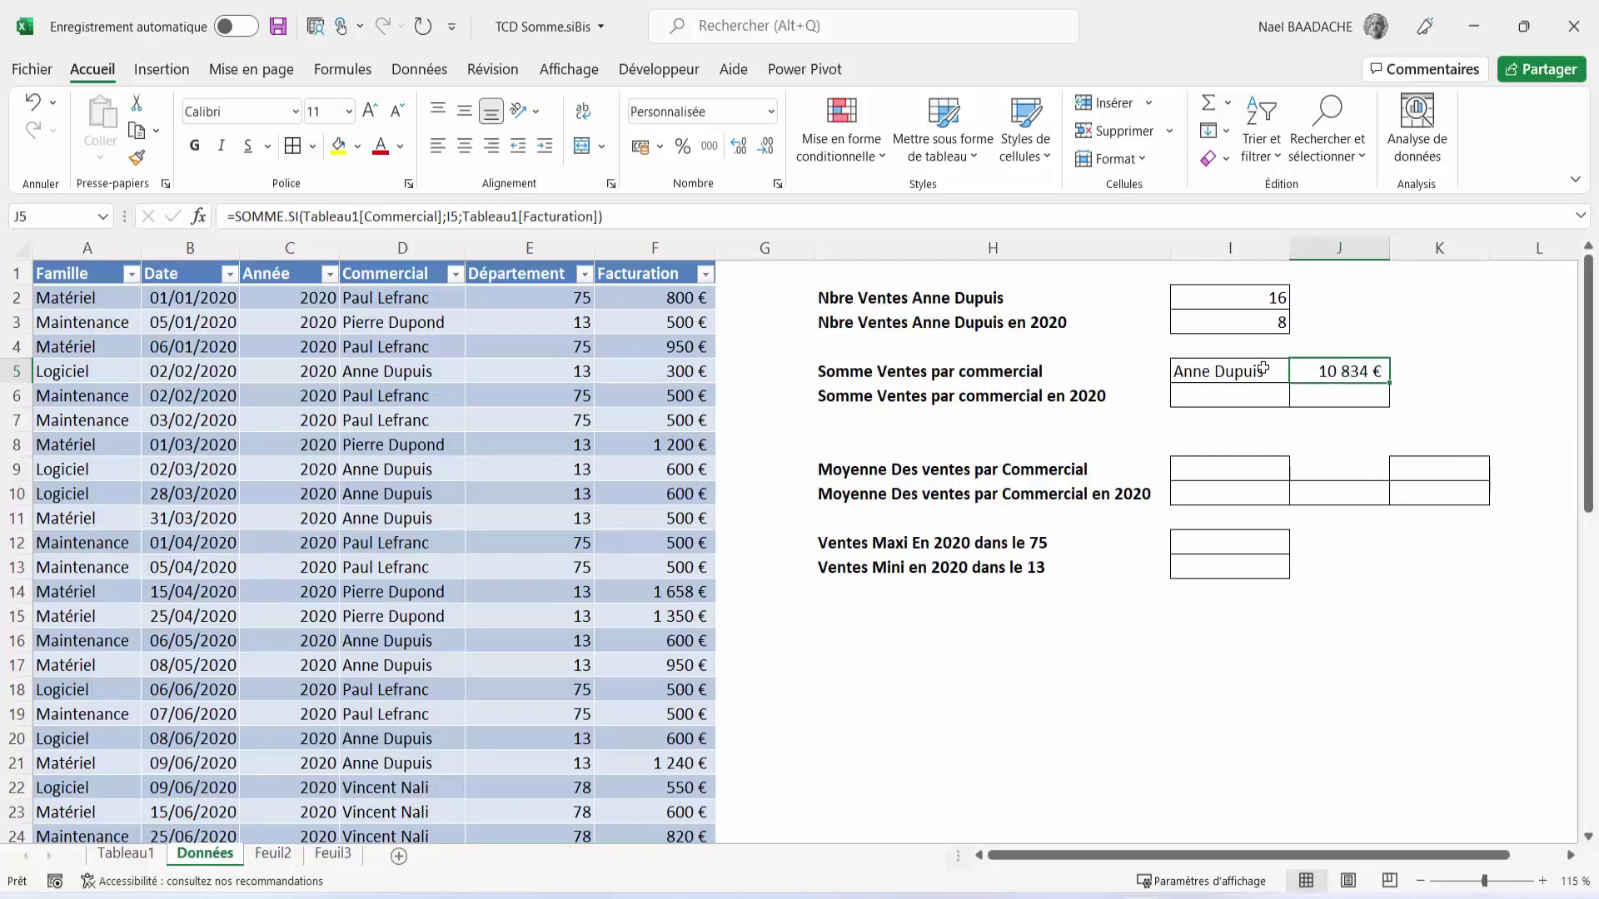
left_click(455, 275)
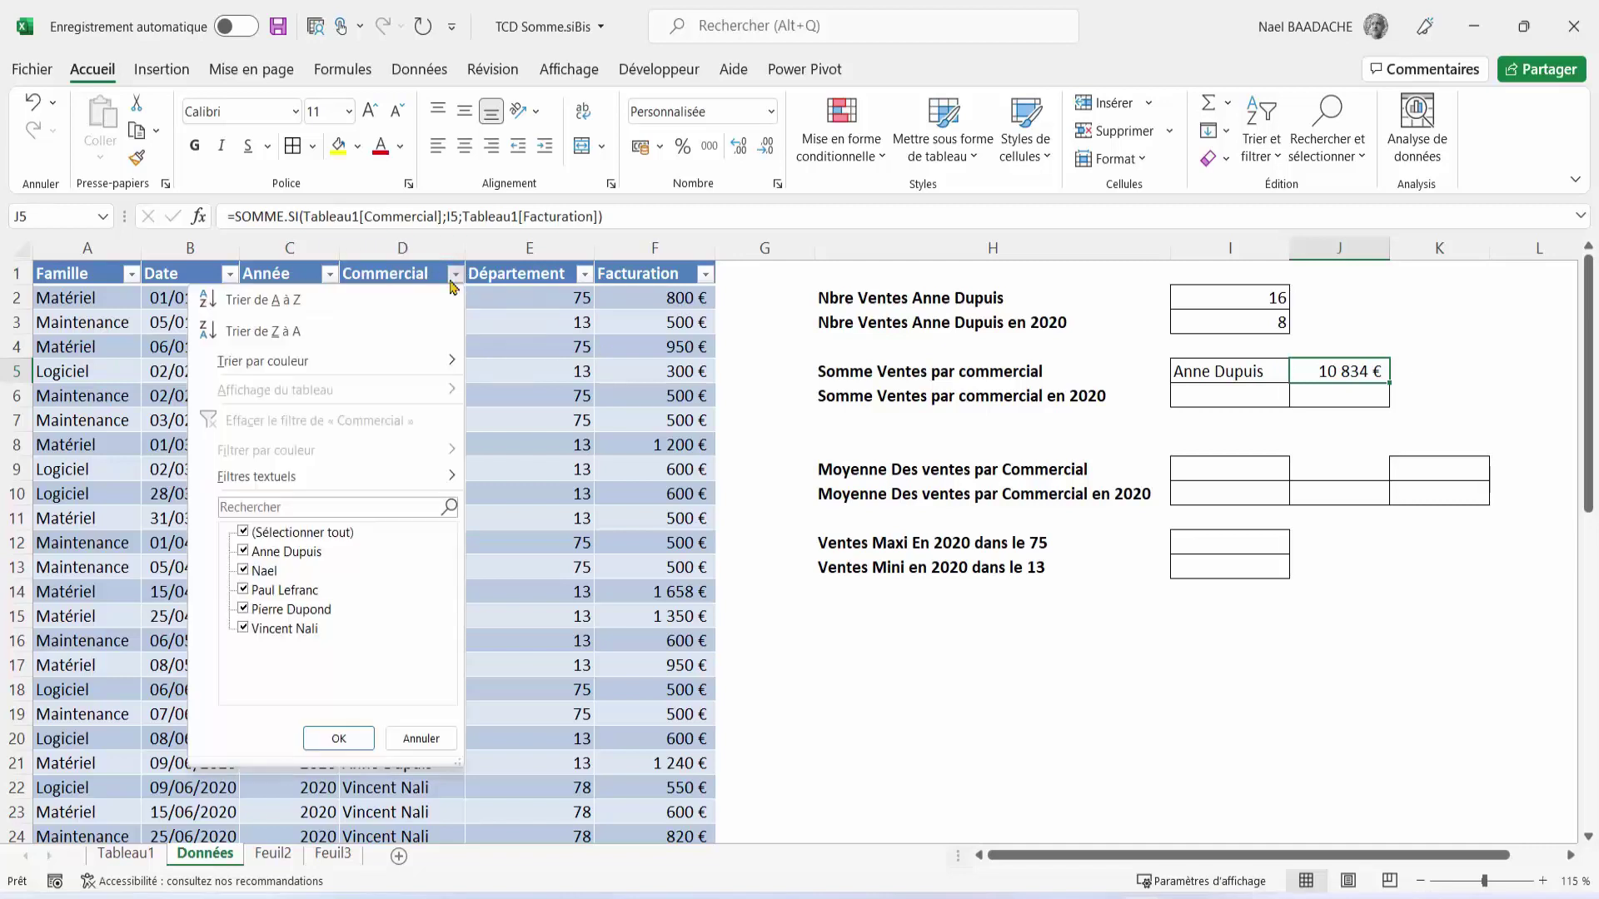
left_click(243, 533)
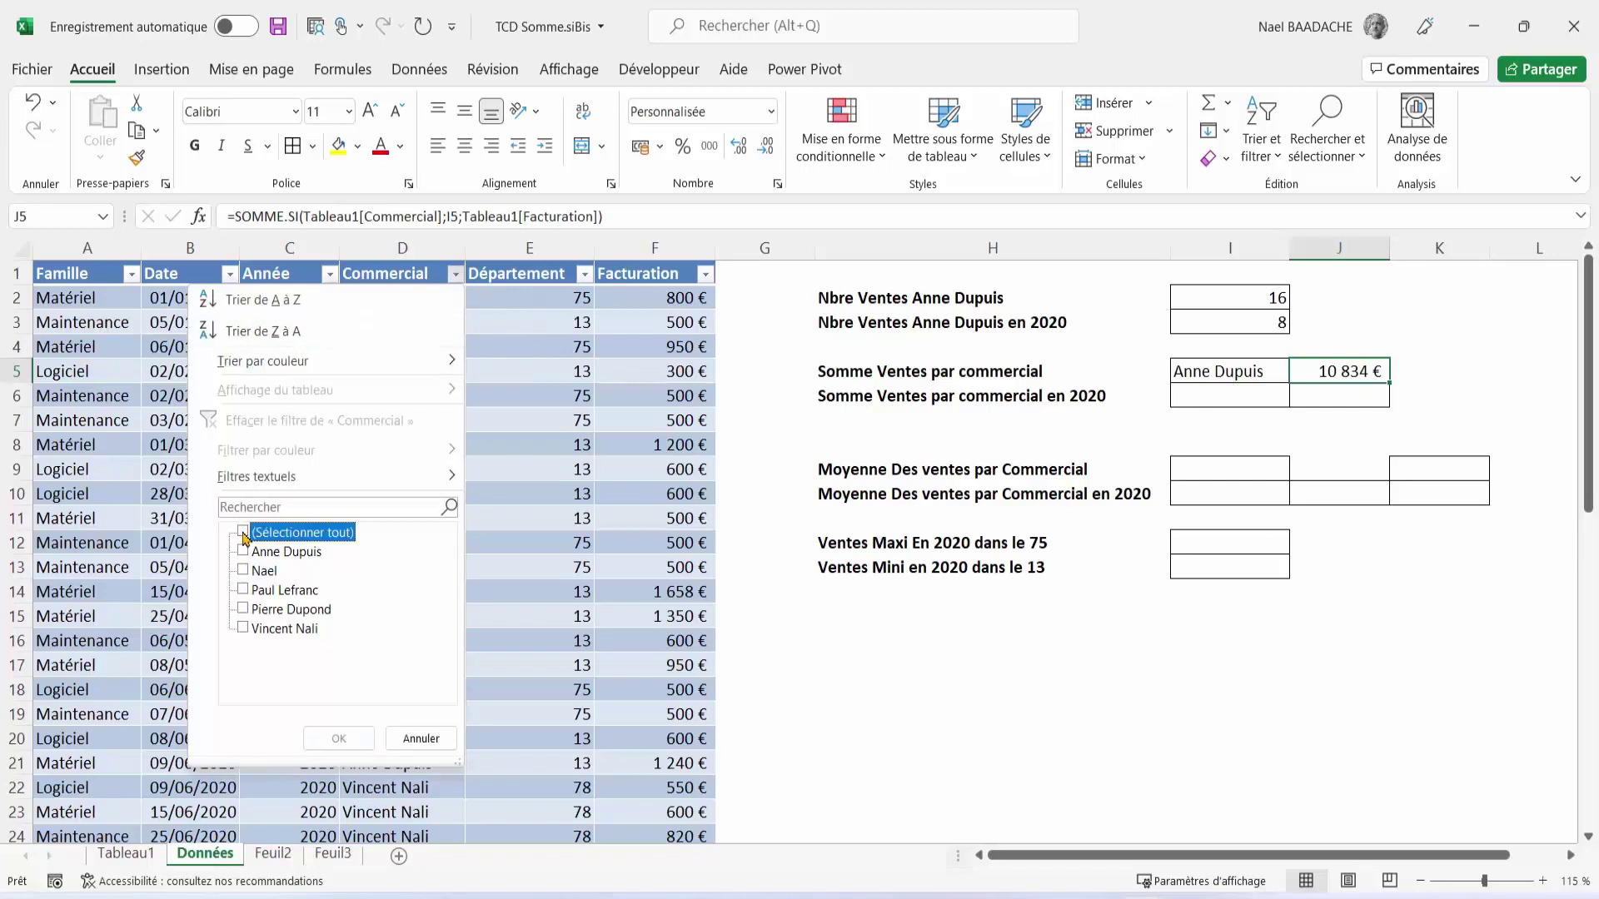
left_click(248, 553)
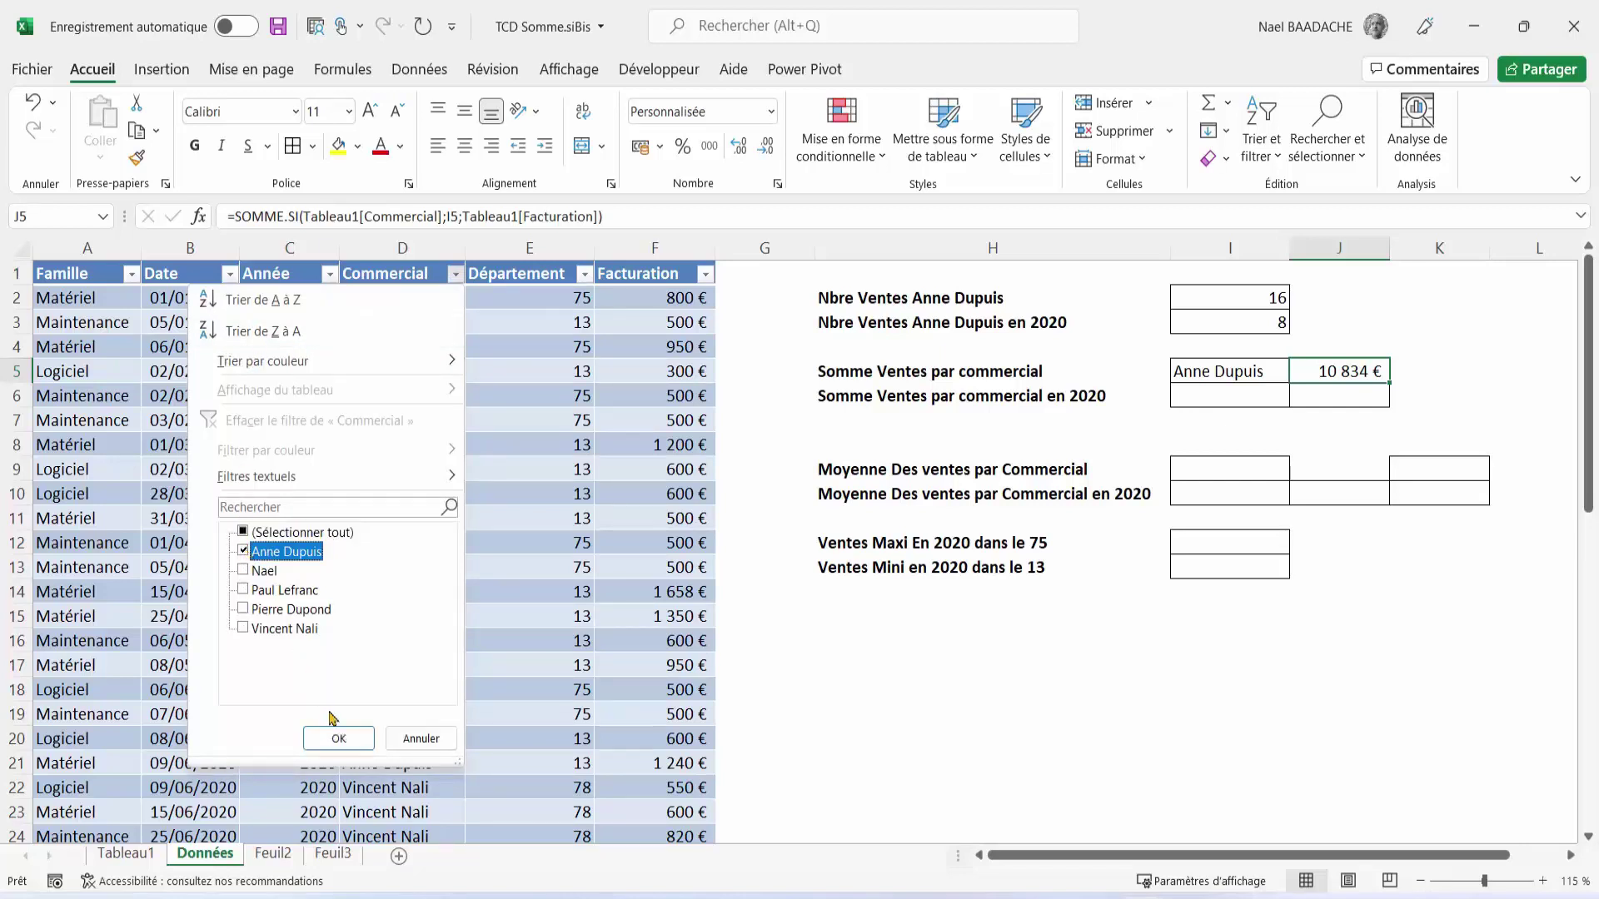
left_click(338, 739)
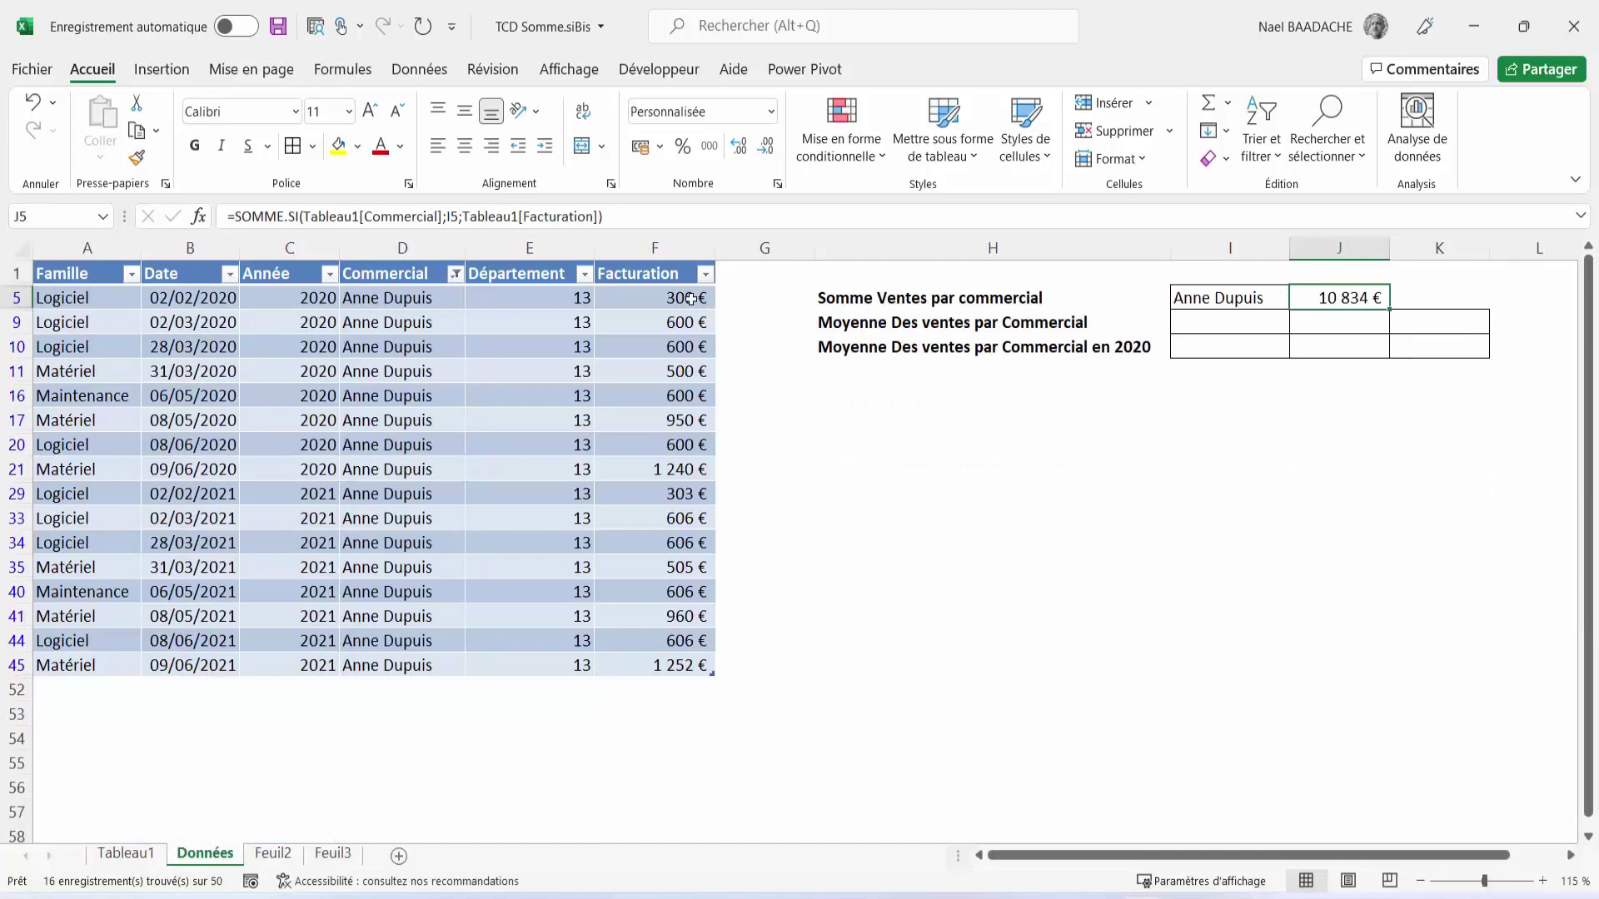
left_click_drag(695, 299, 683, 671)
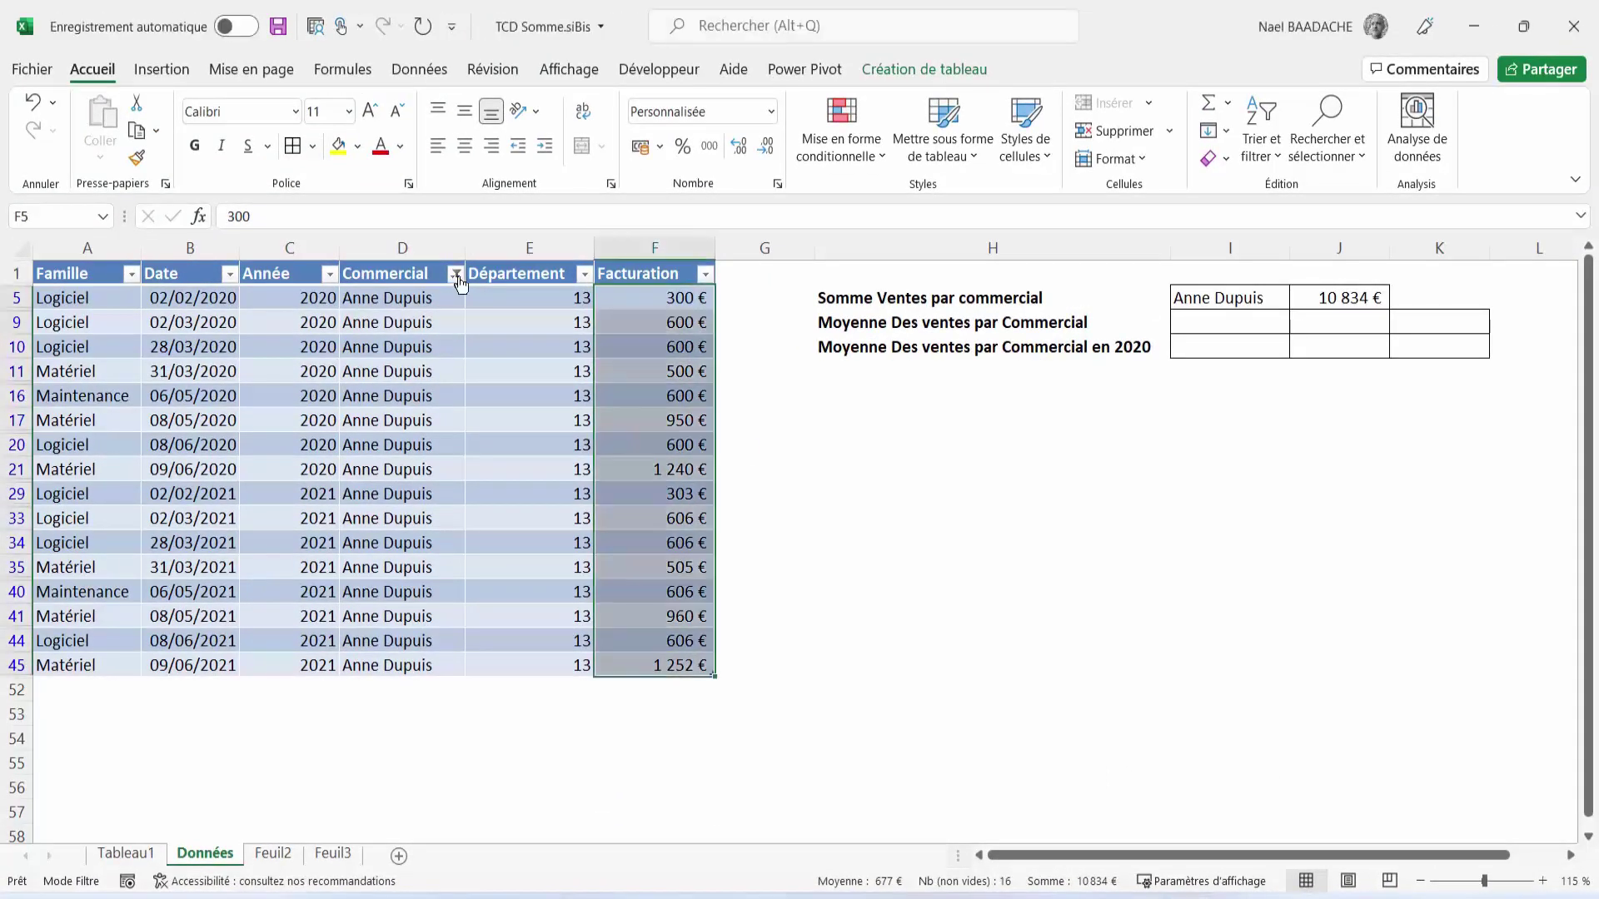
left_click(457, 276)
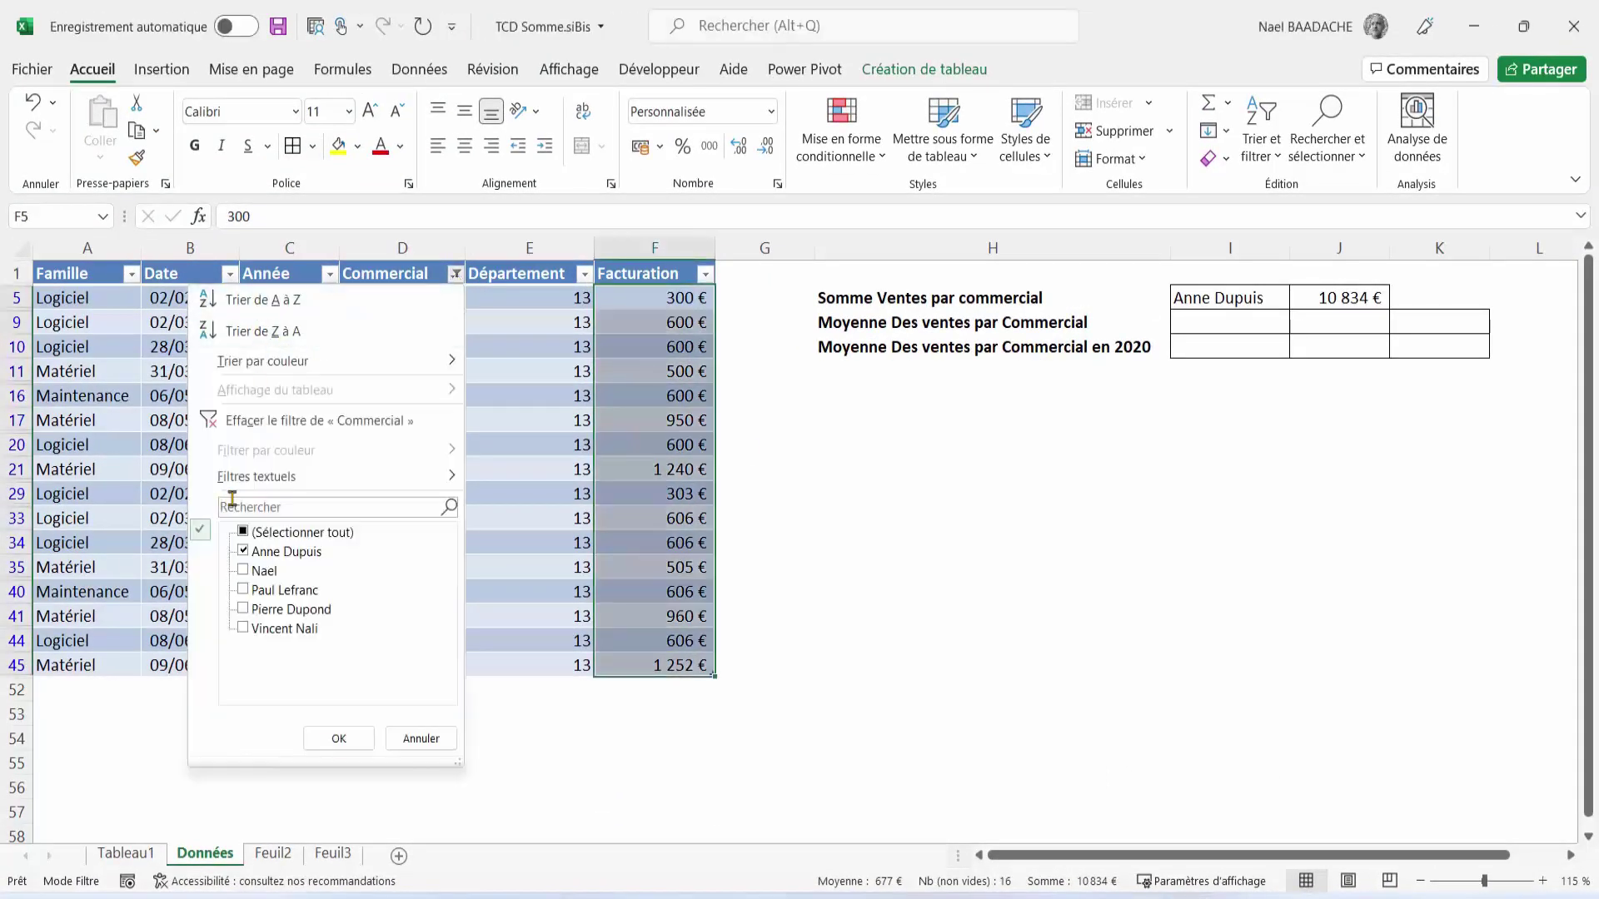
left_click(267, 421)
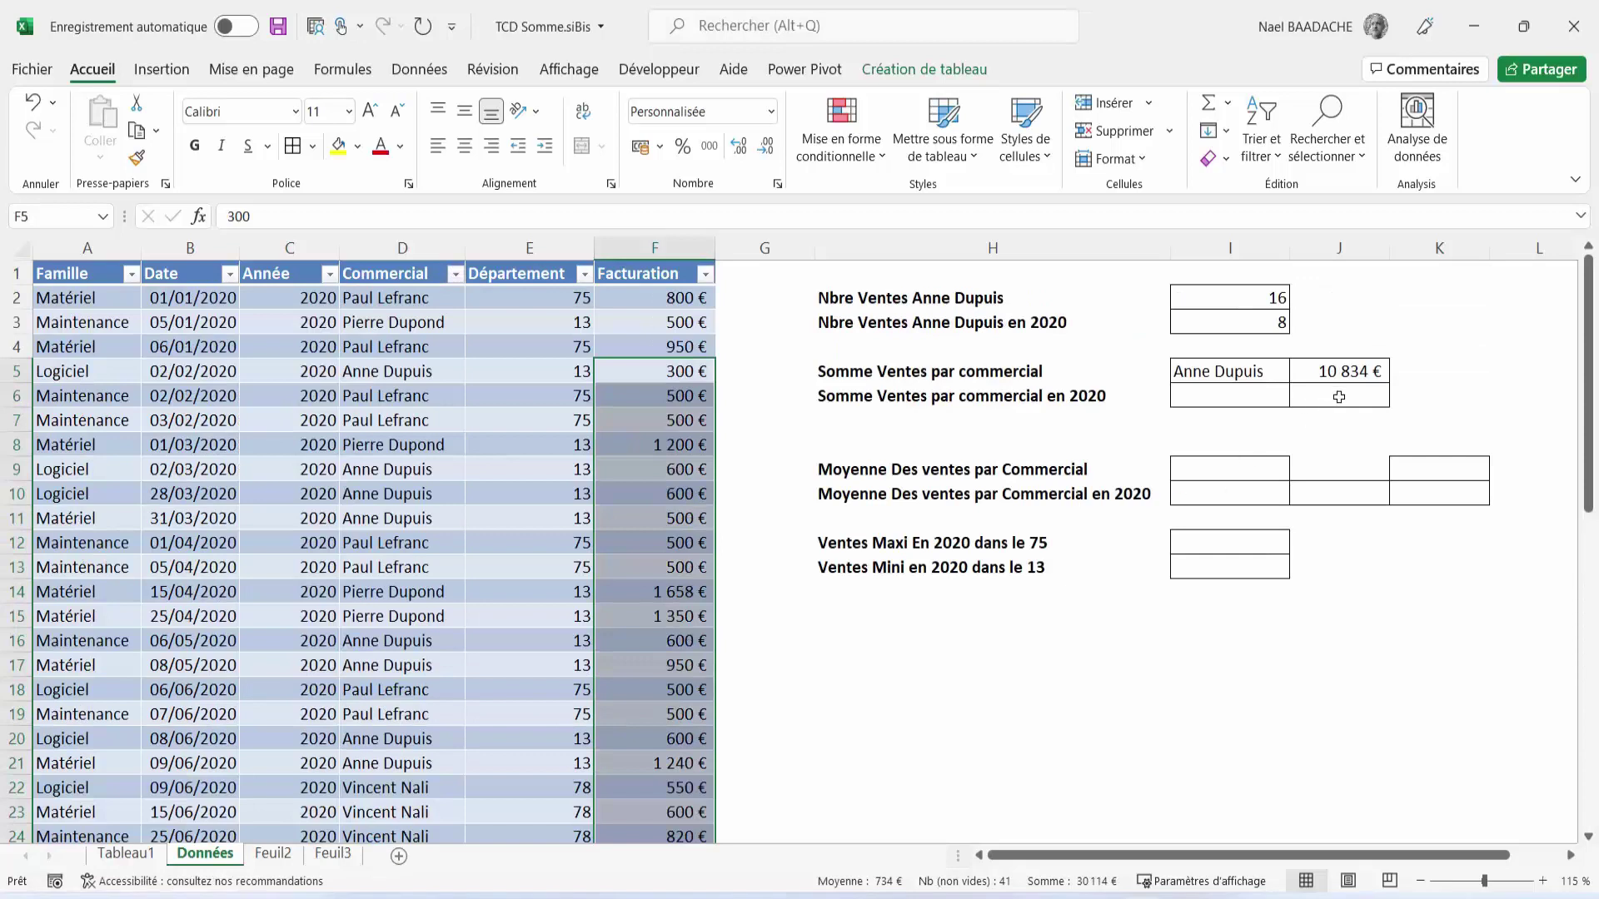
Step: Pick the 2020 row's salesperson in I6 from its drop-down list
left_click(1236, 396)
left_click(1298, 397)
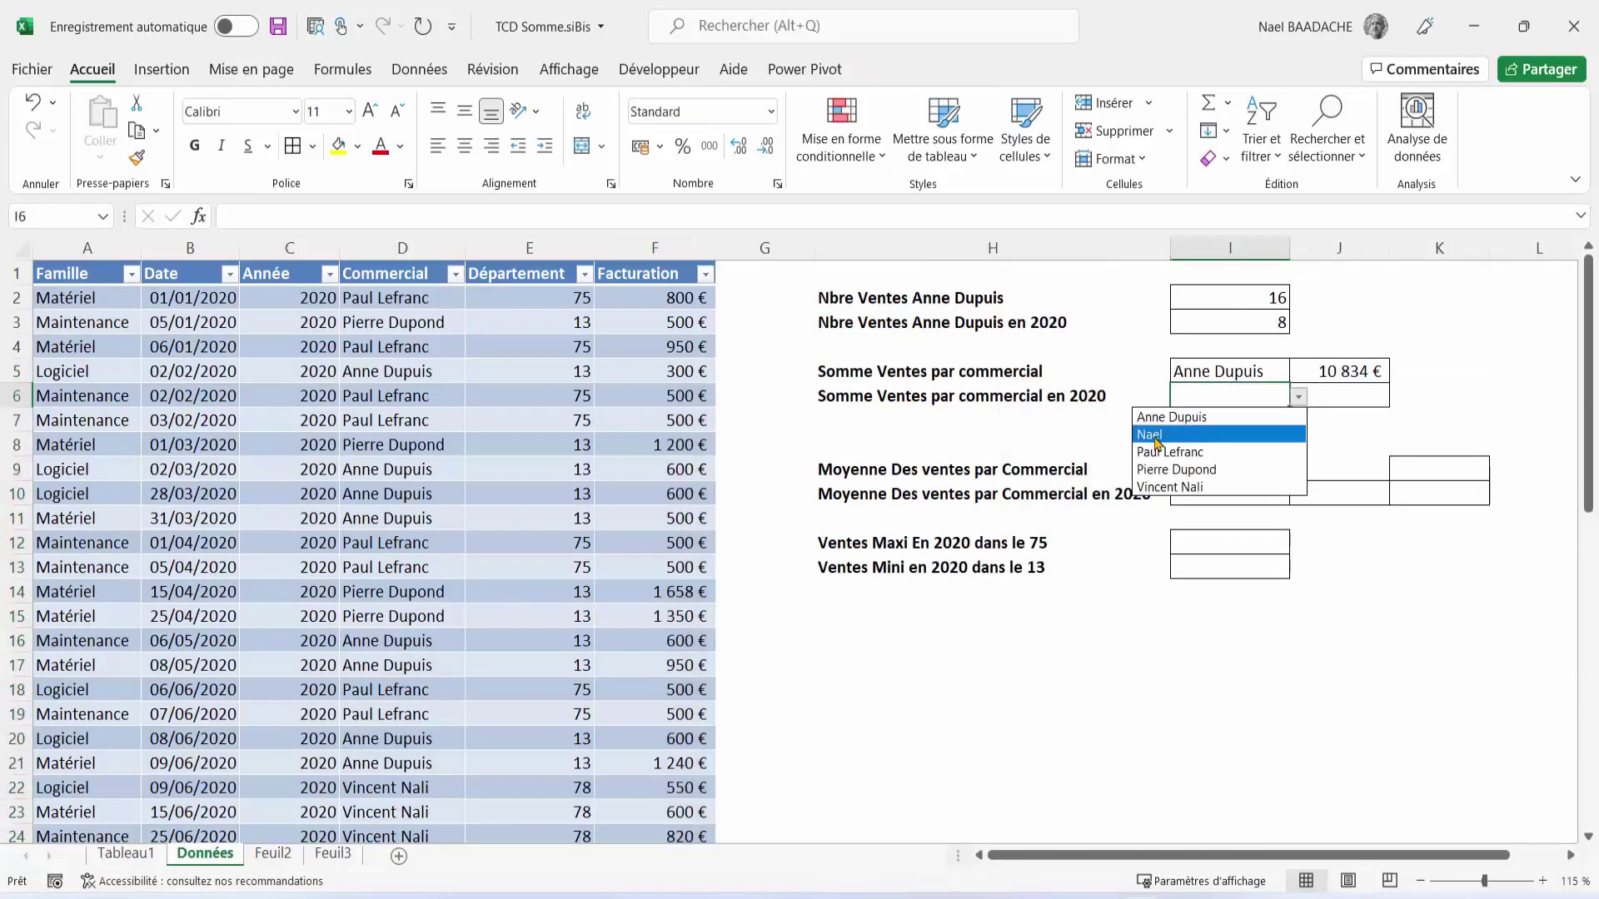
left_click(1161, 454)
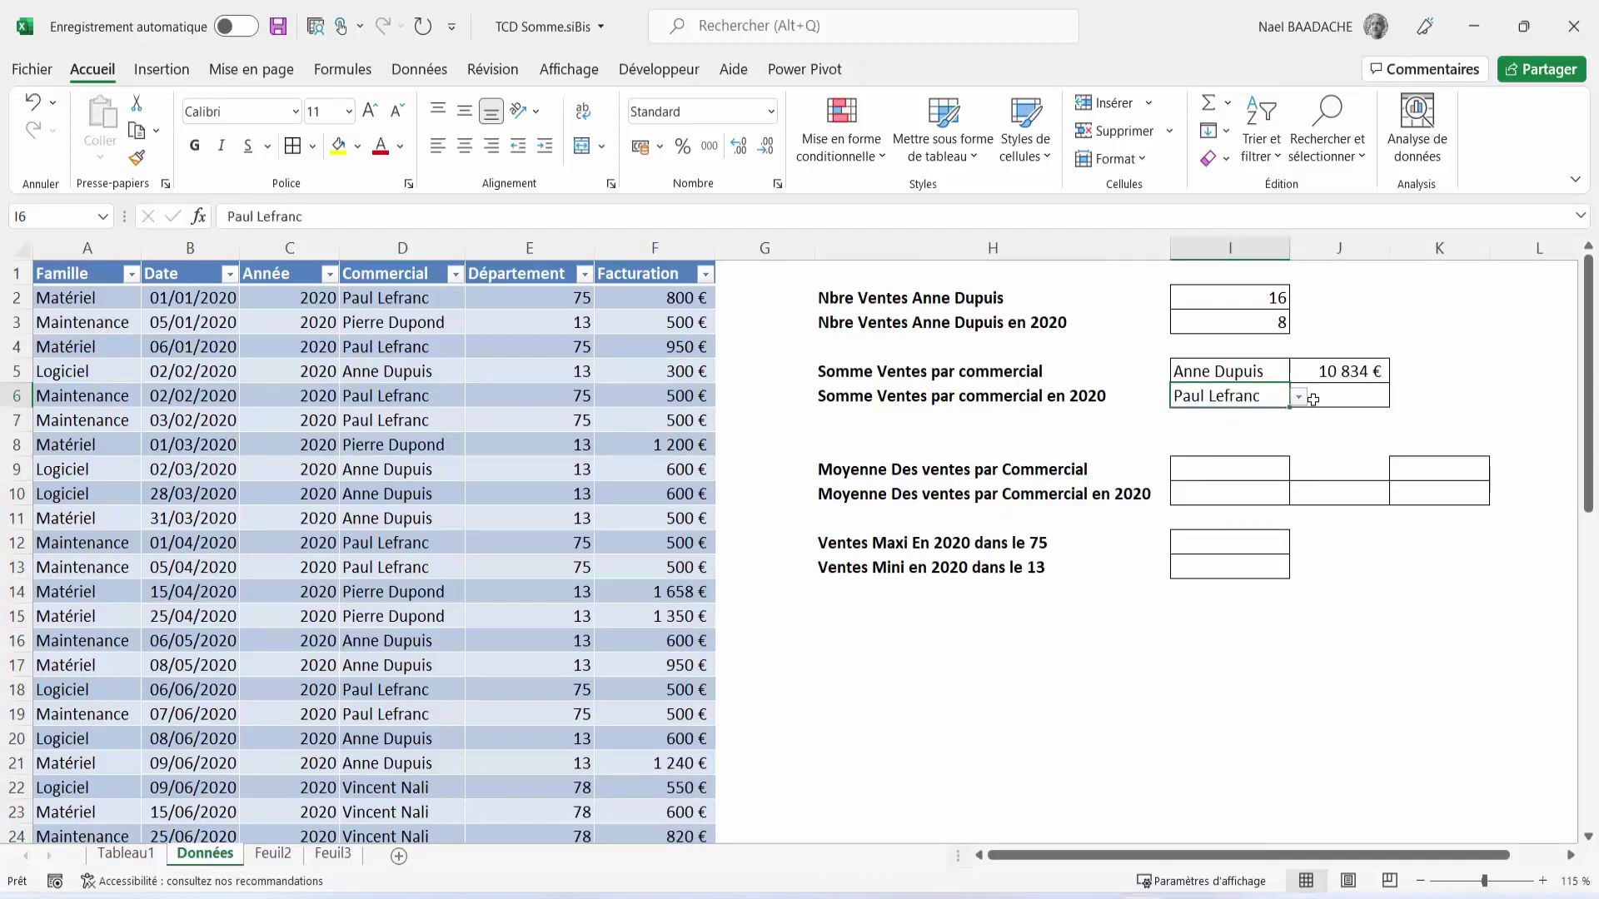
left_click(1324, 398)
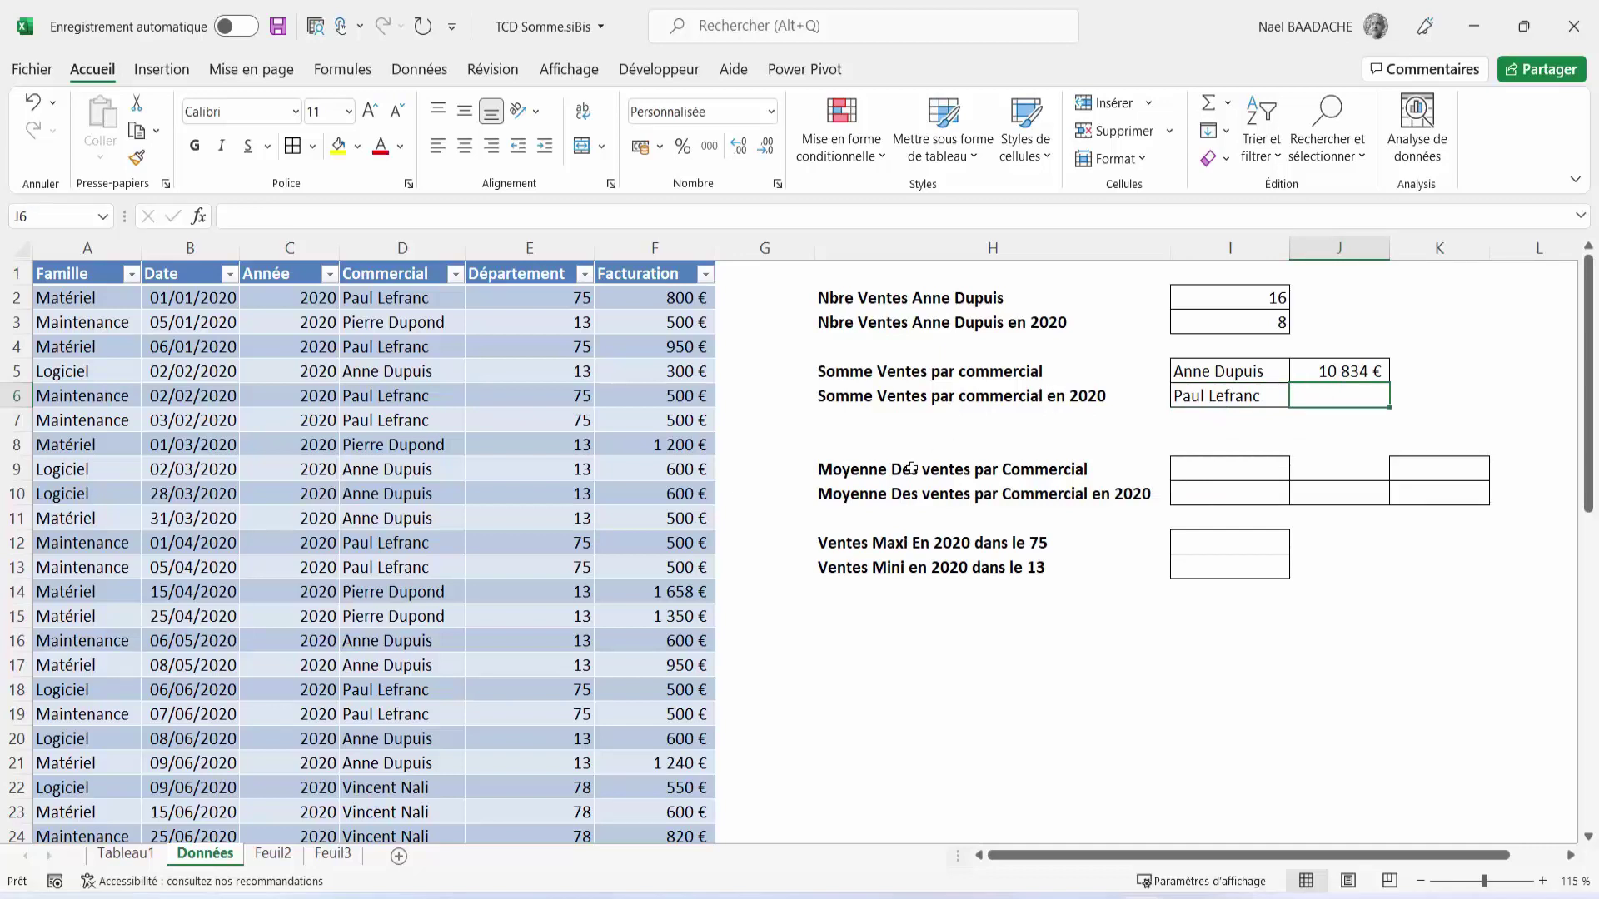
Step: Start =SOMME.SI.ENS in J6 summing Facturation where Commercial equals I6
type("=somme")
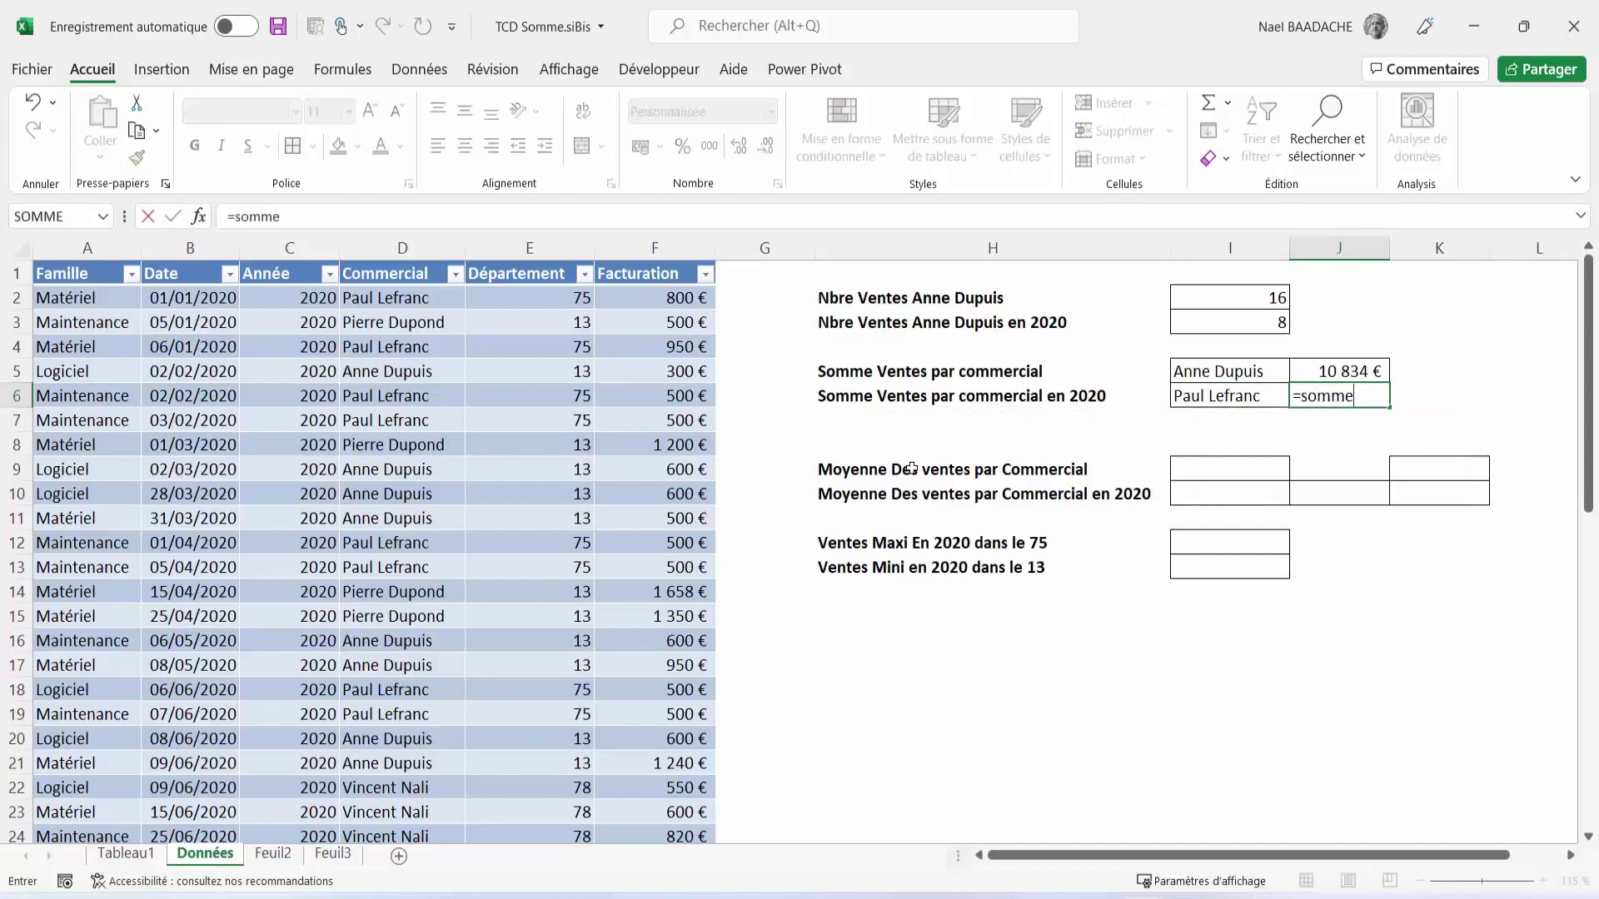
type(".si.")
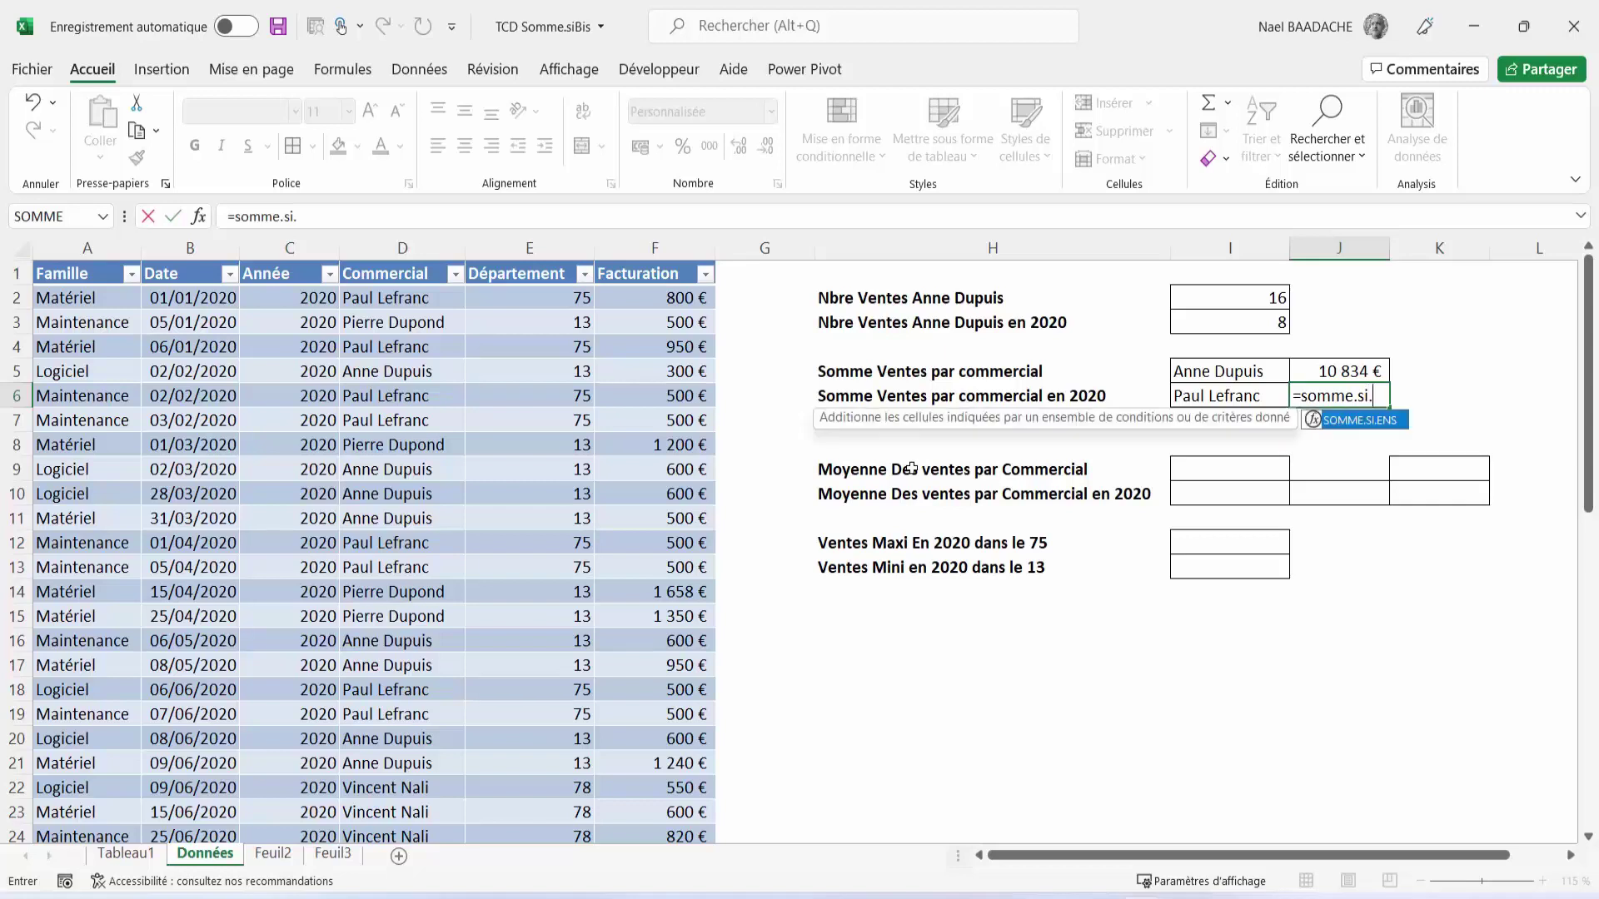
type("ens(")
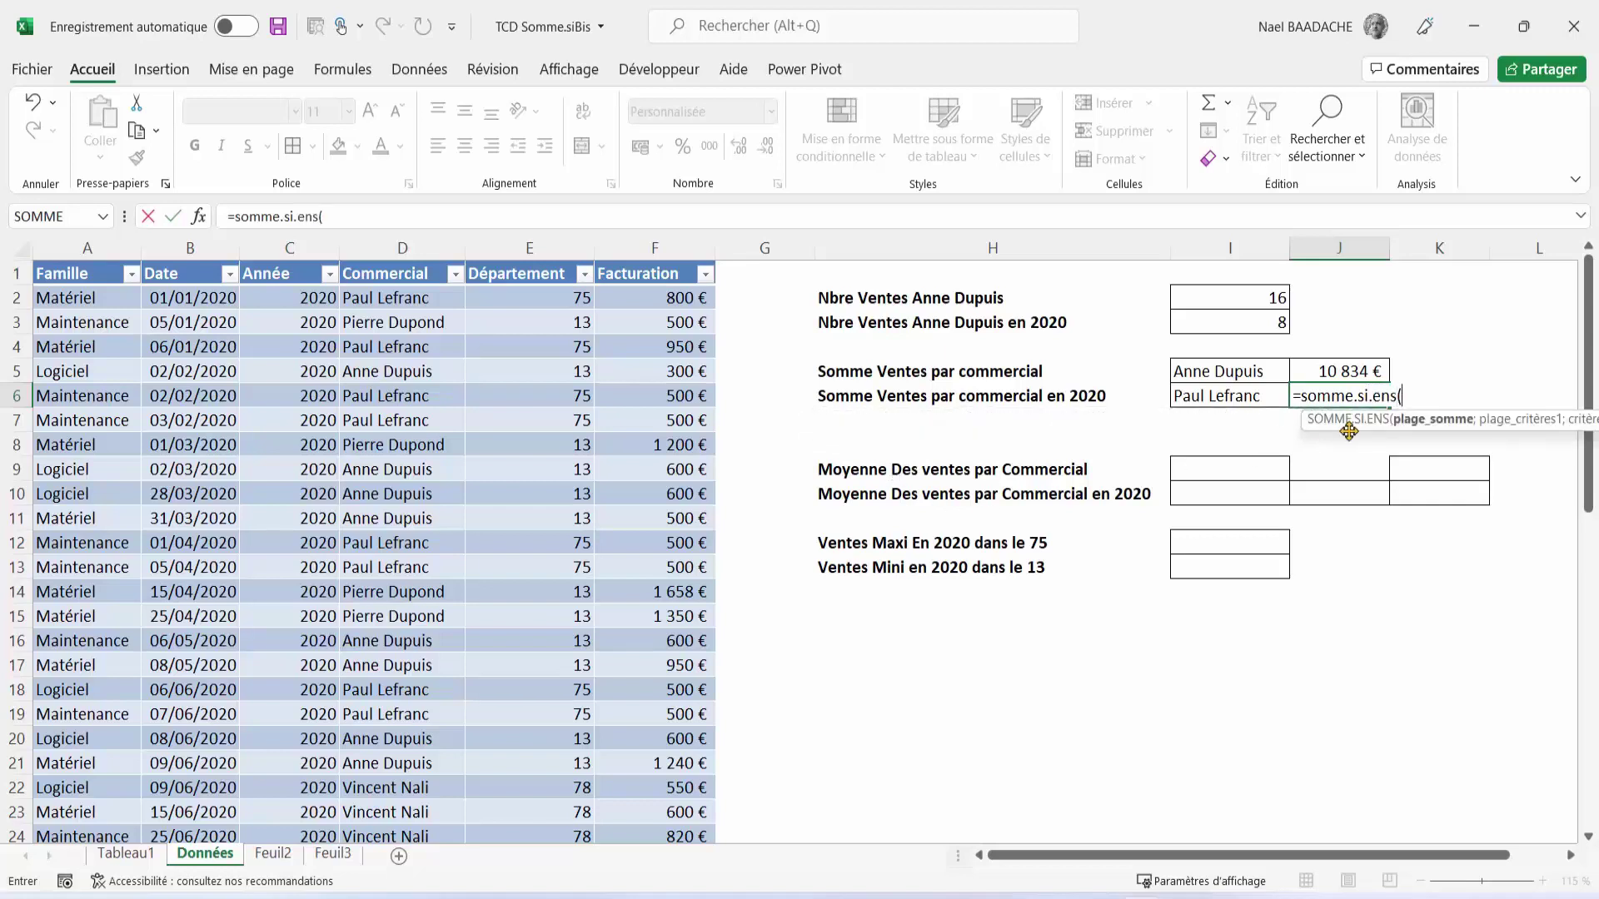
left_click(664, 299)
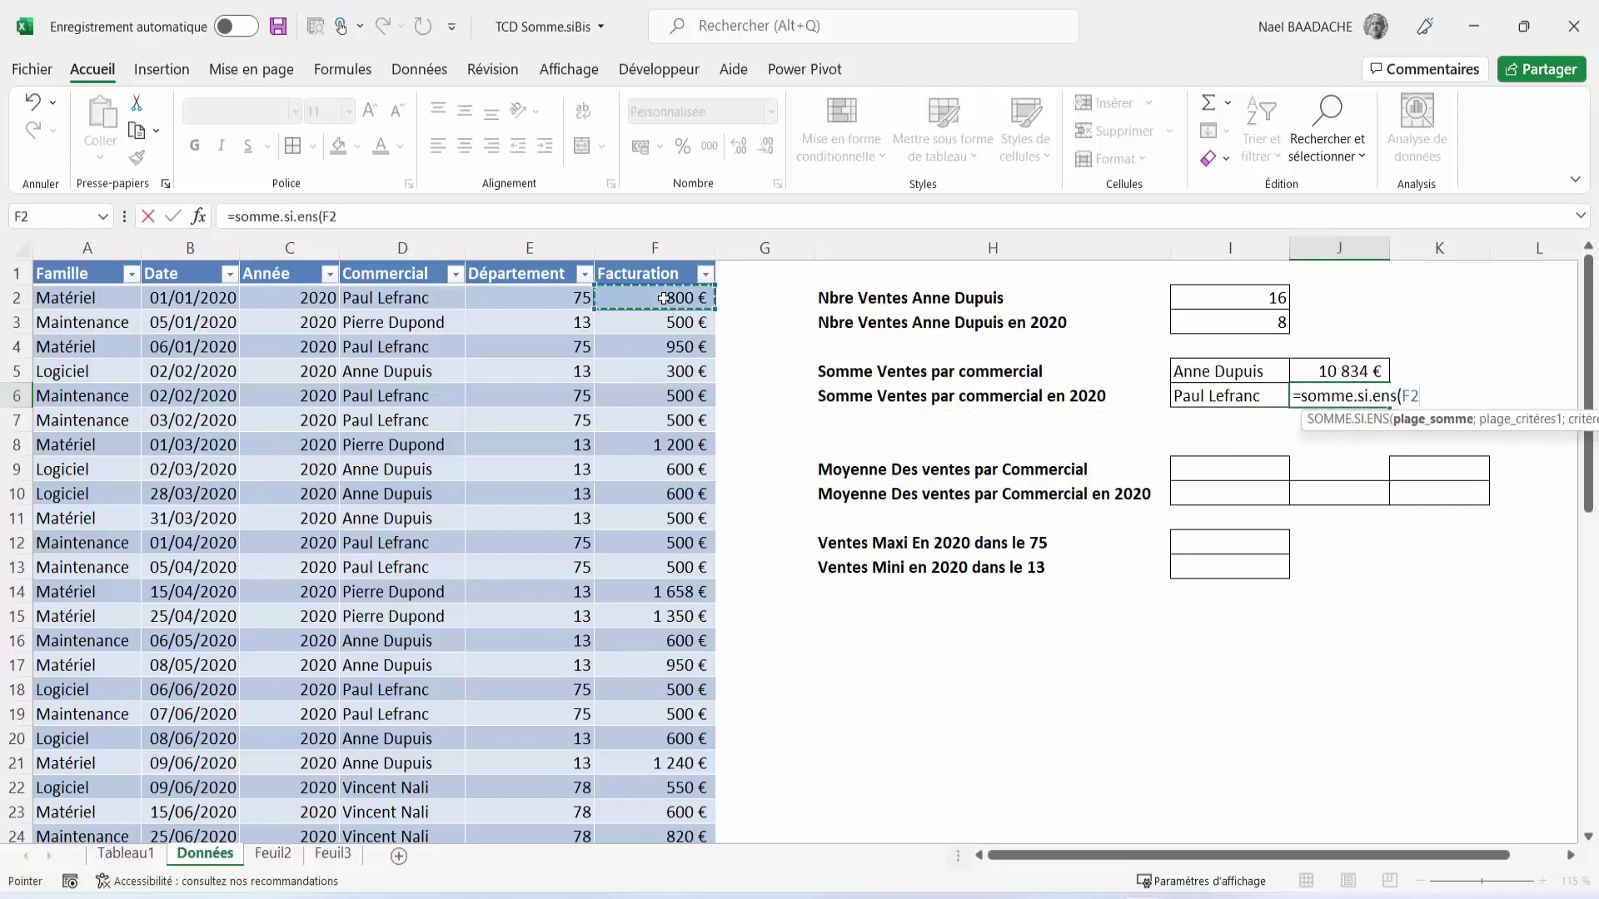
key("ctrl+shift+Down")
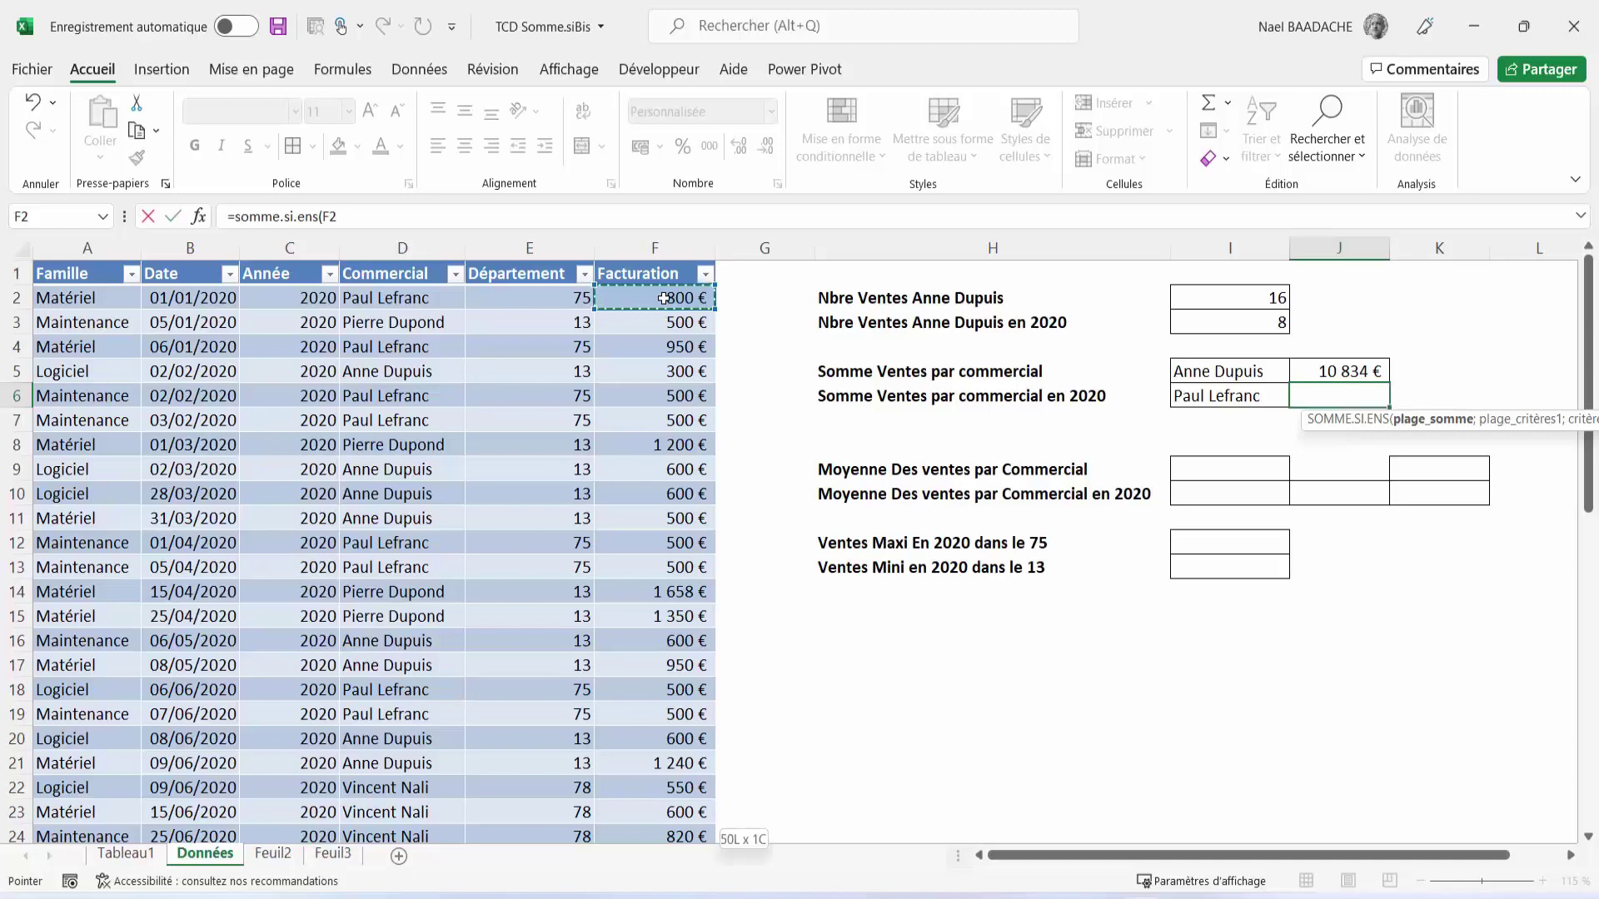
scroll(806, 342, "up", 8)
scroll(1024, 545, "up", 1)
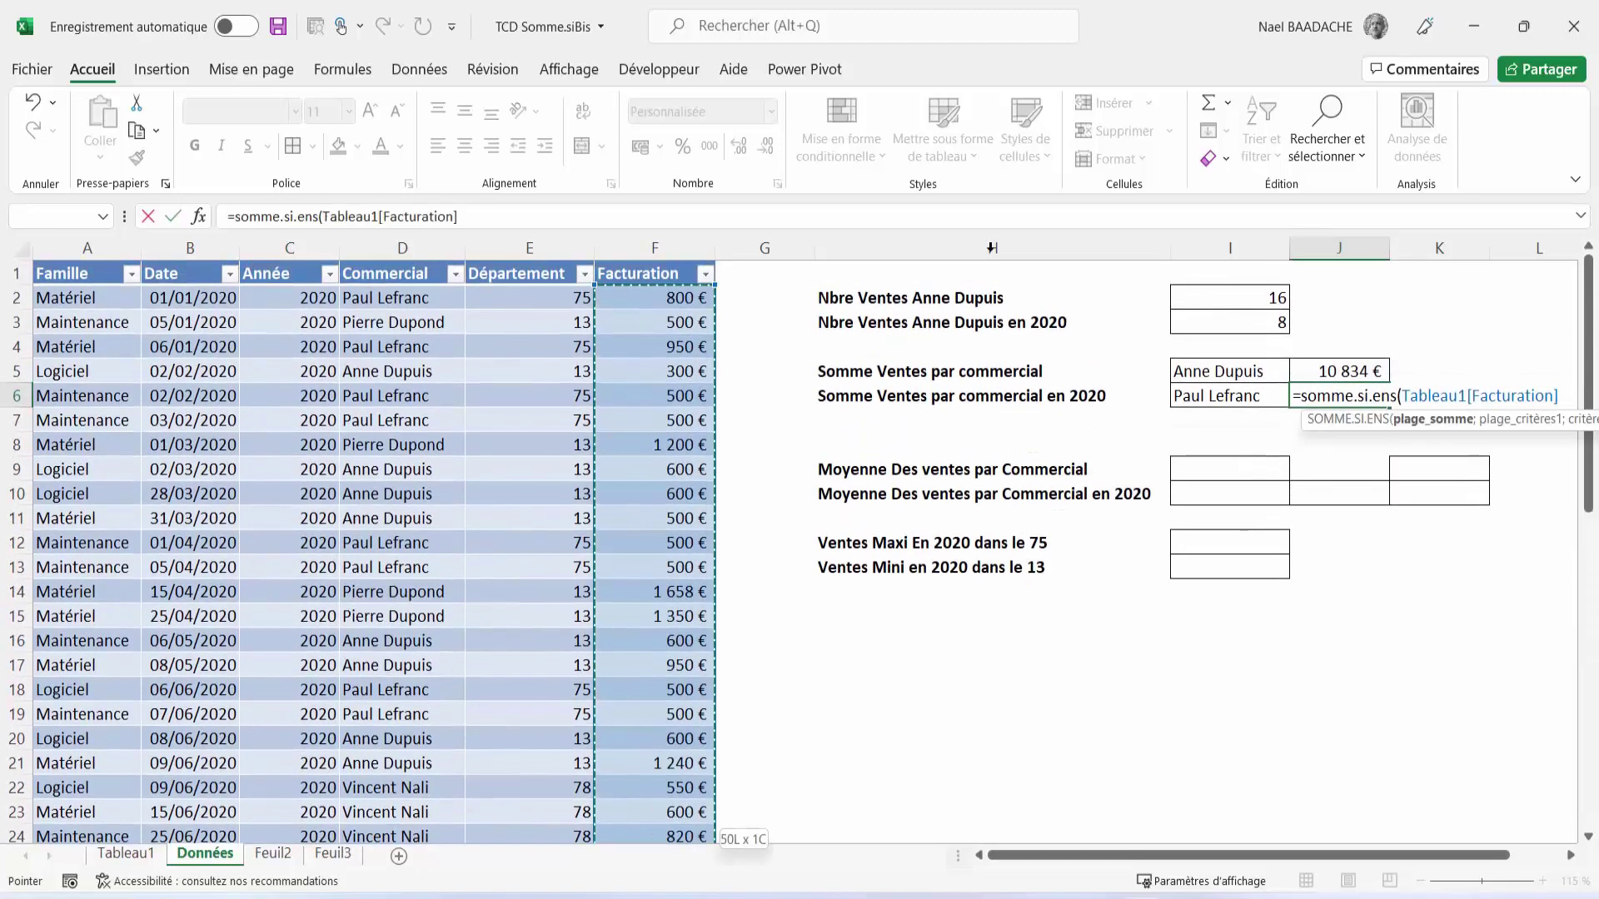
type(";")
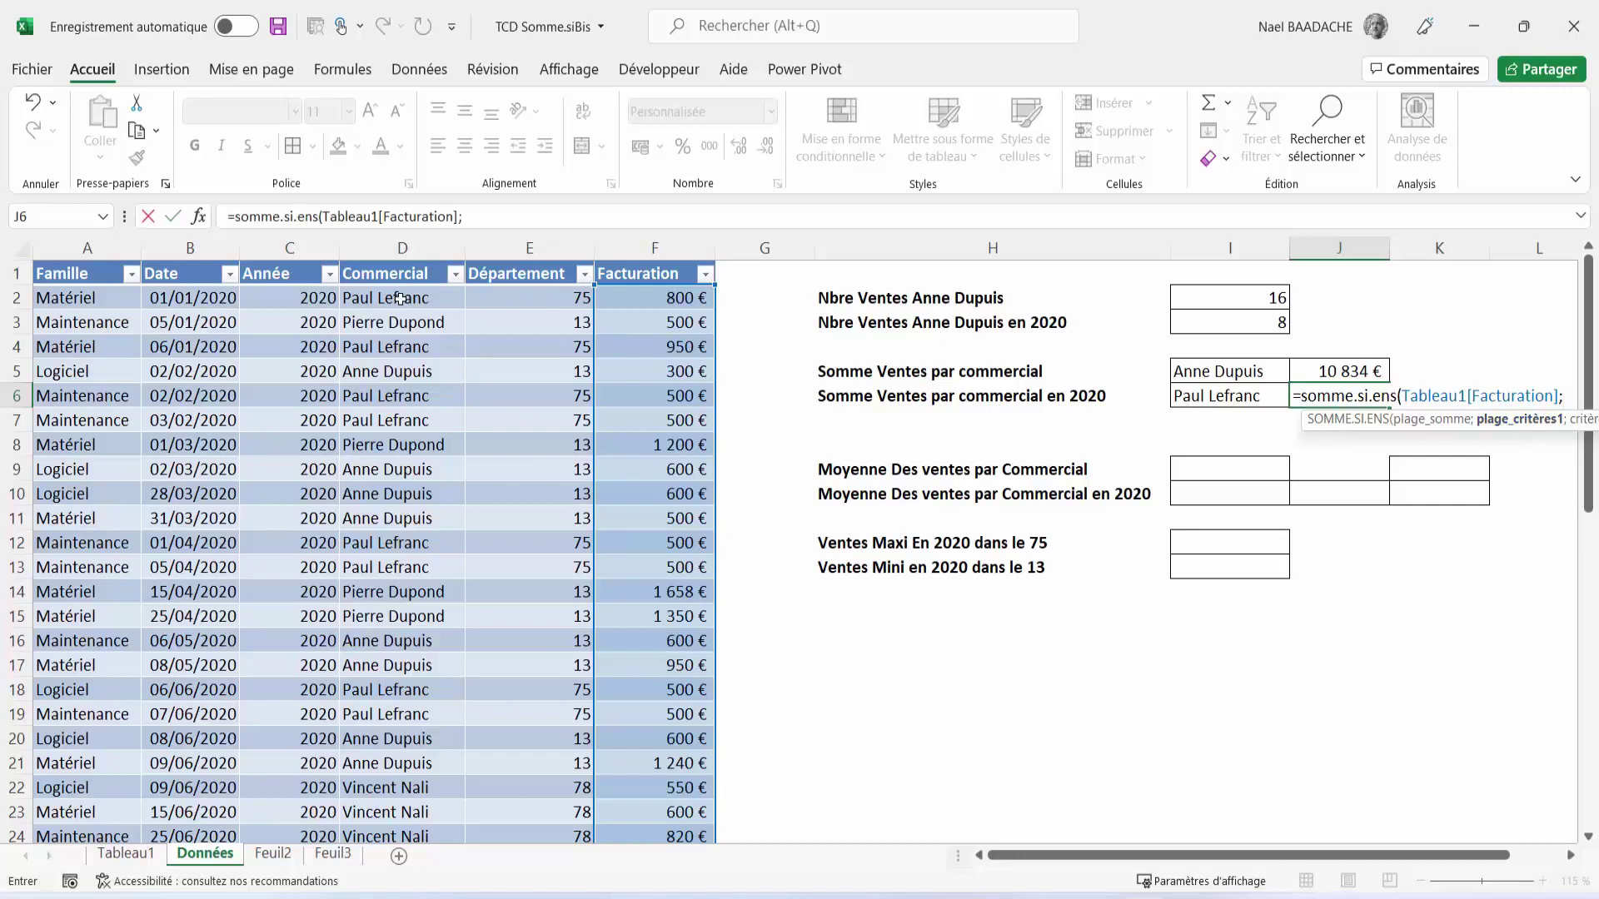
left_click(400, 299)
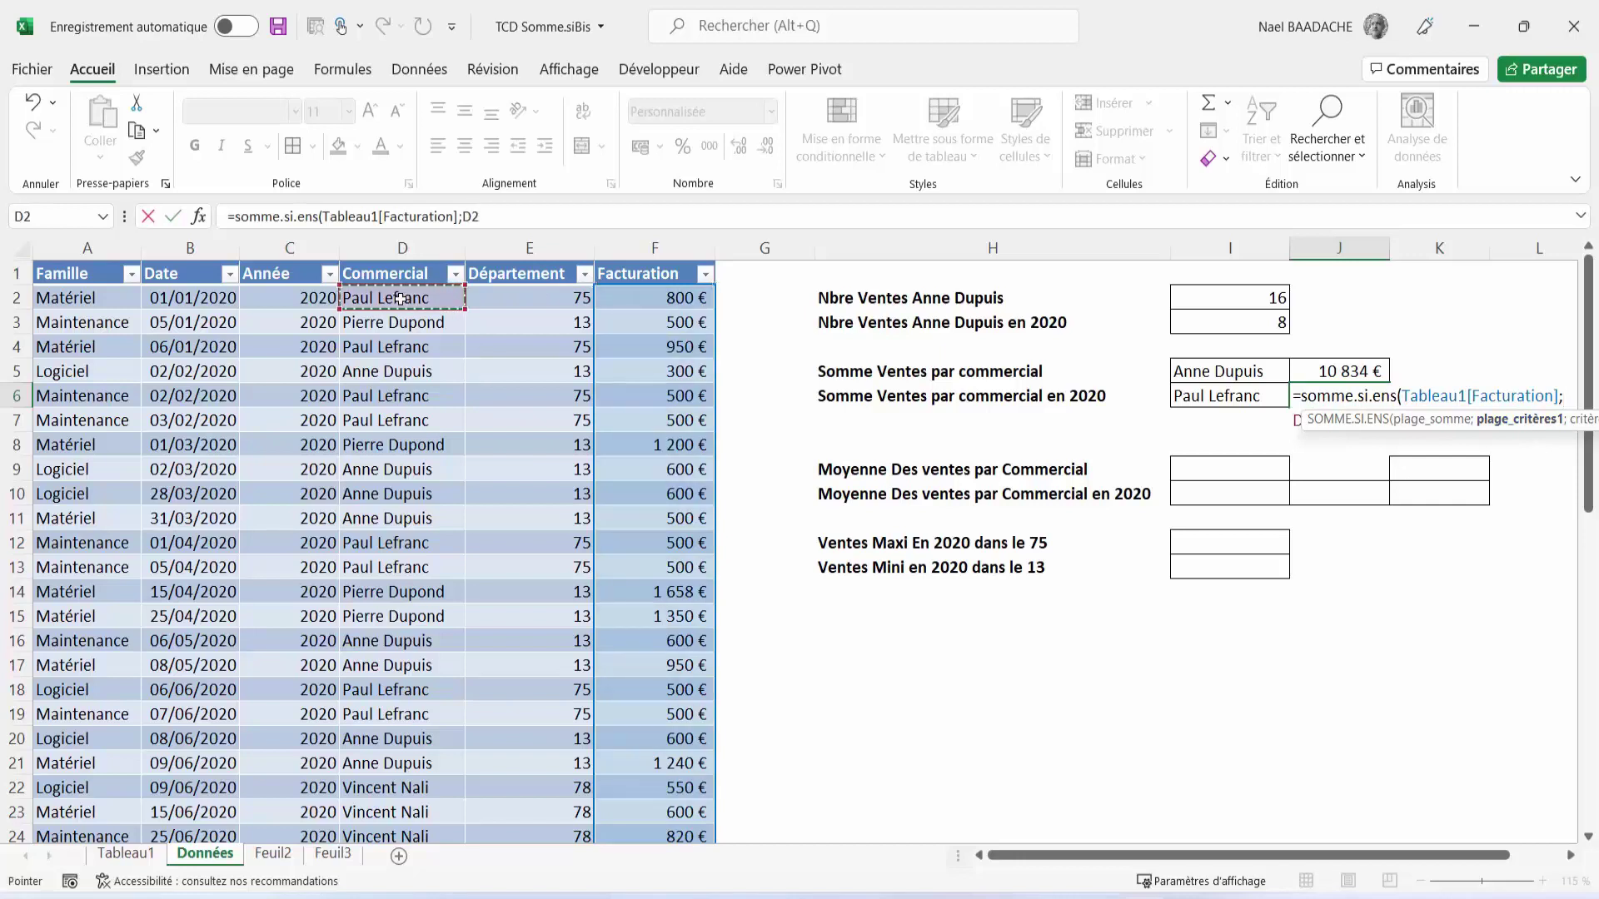
key("ctrl+shift+Down")
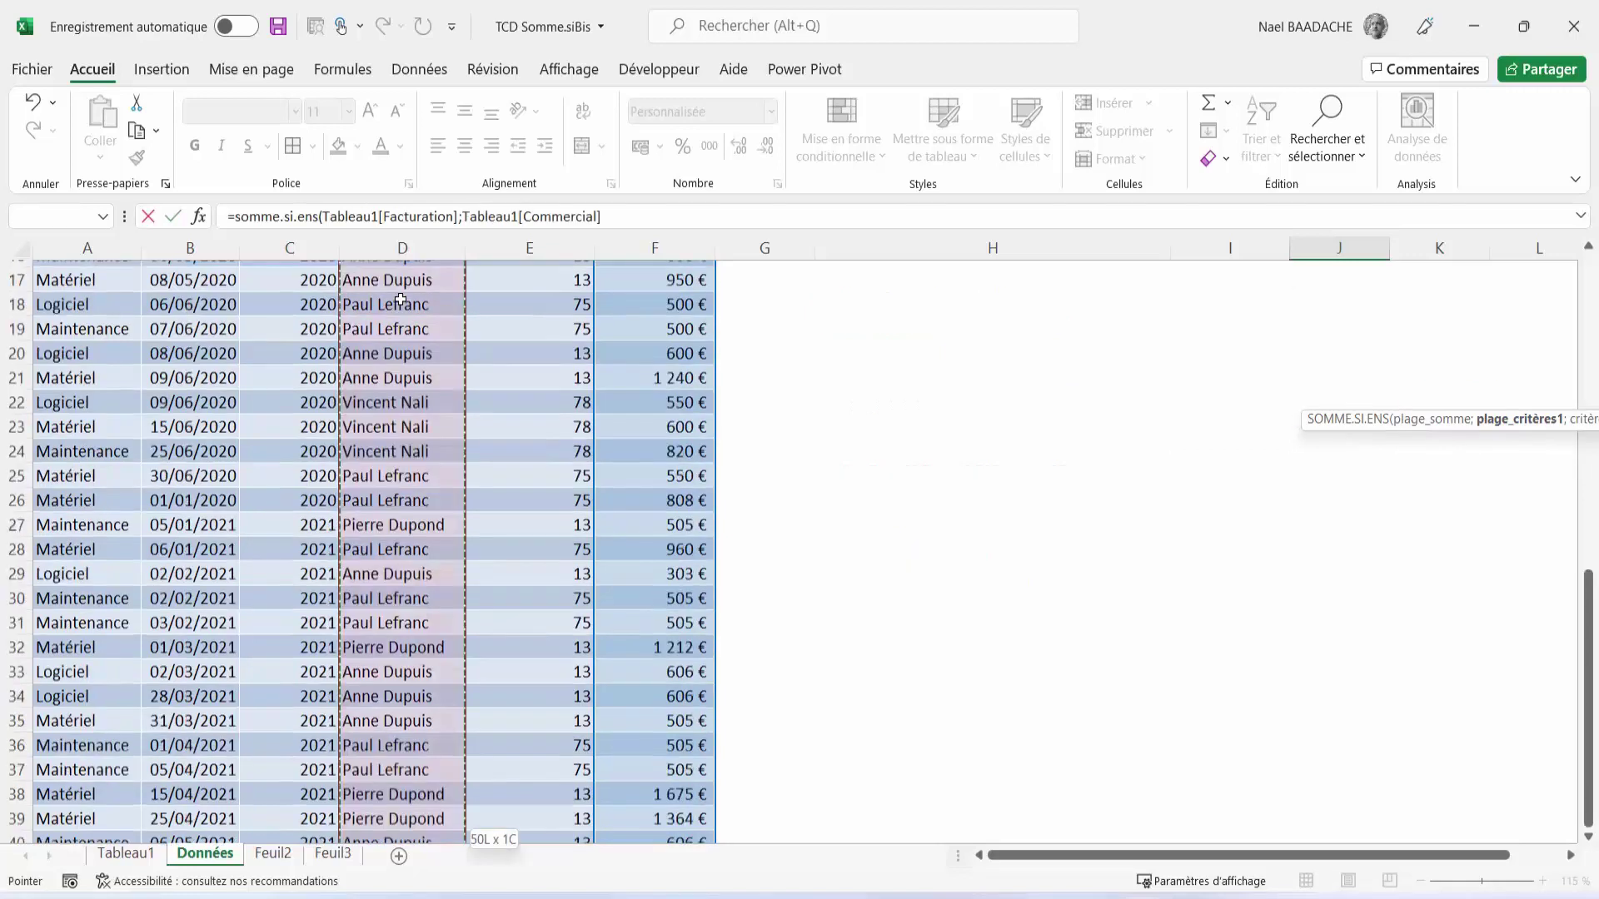
scroll(892, 429, "up", 10)
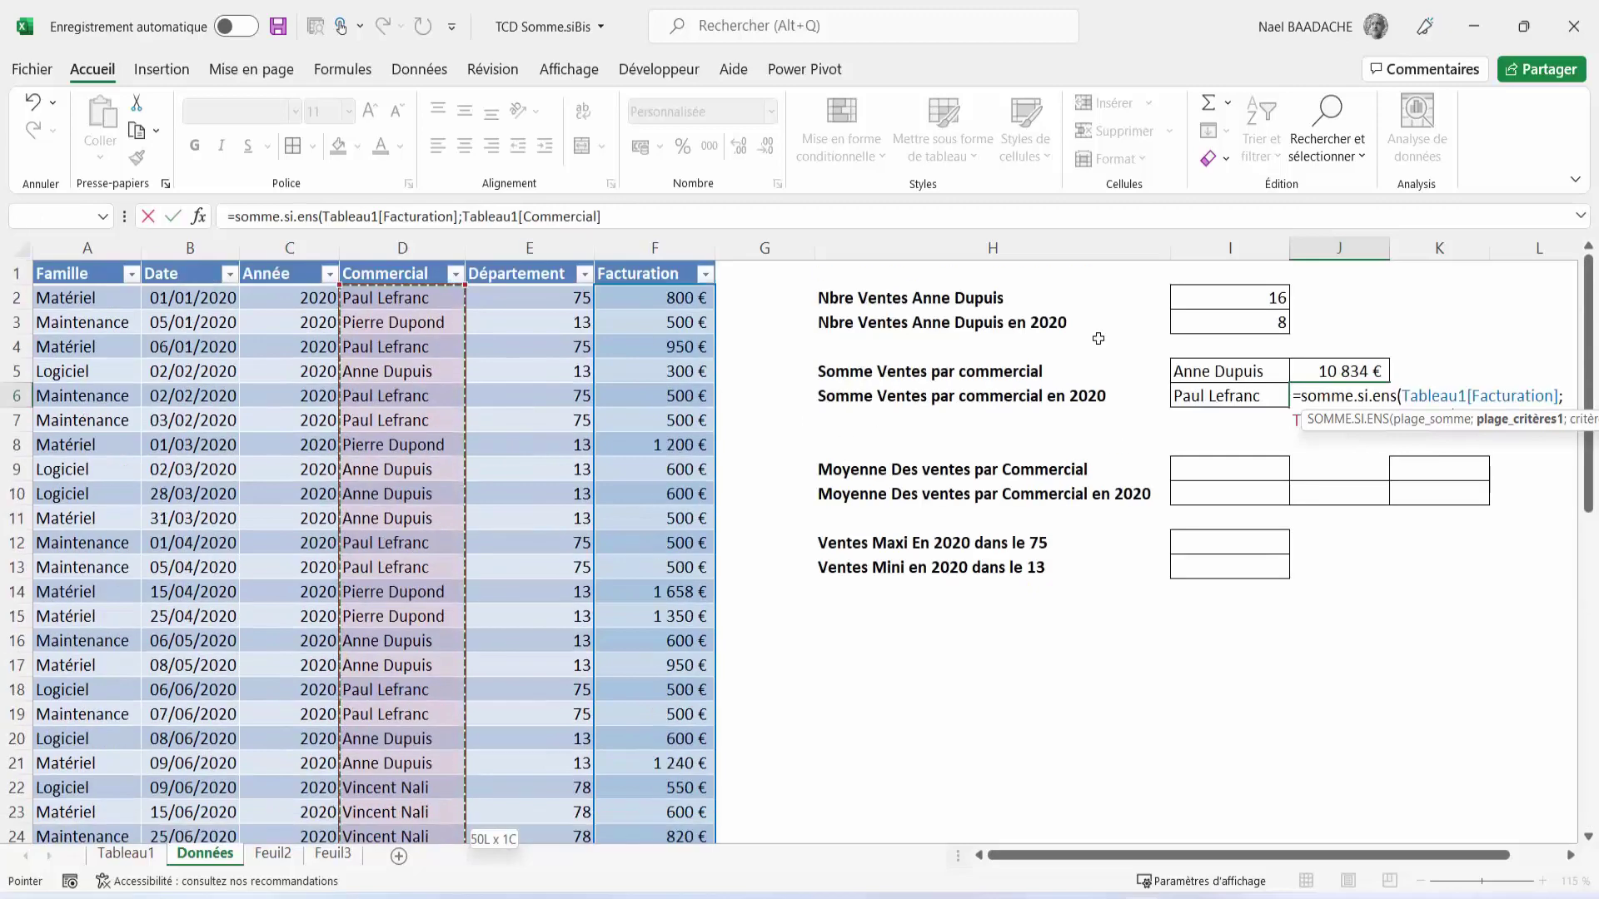
type(";")
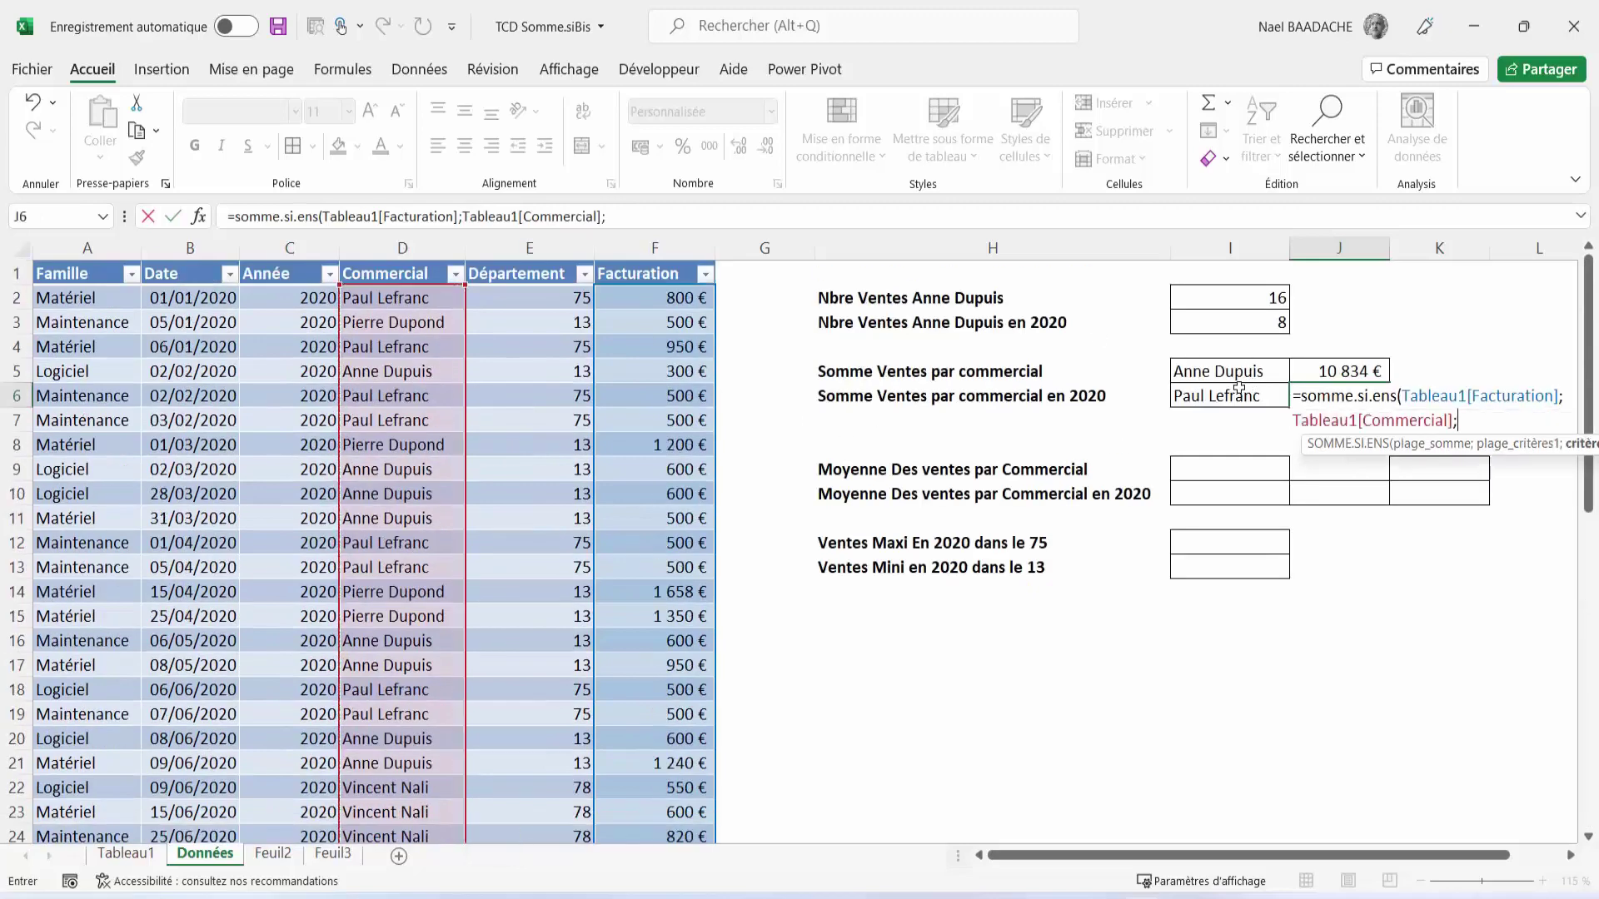
left_click(1224, 395)
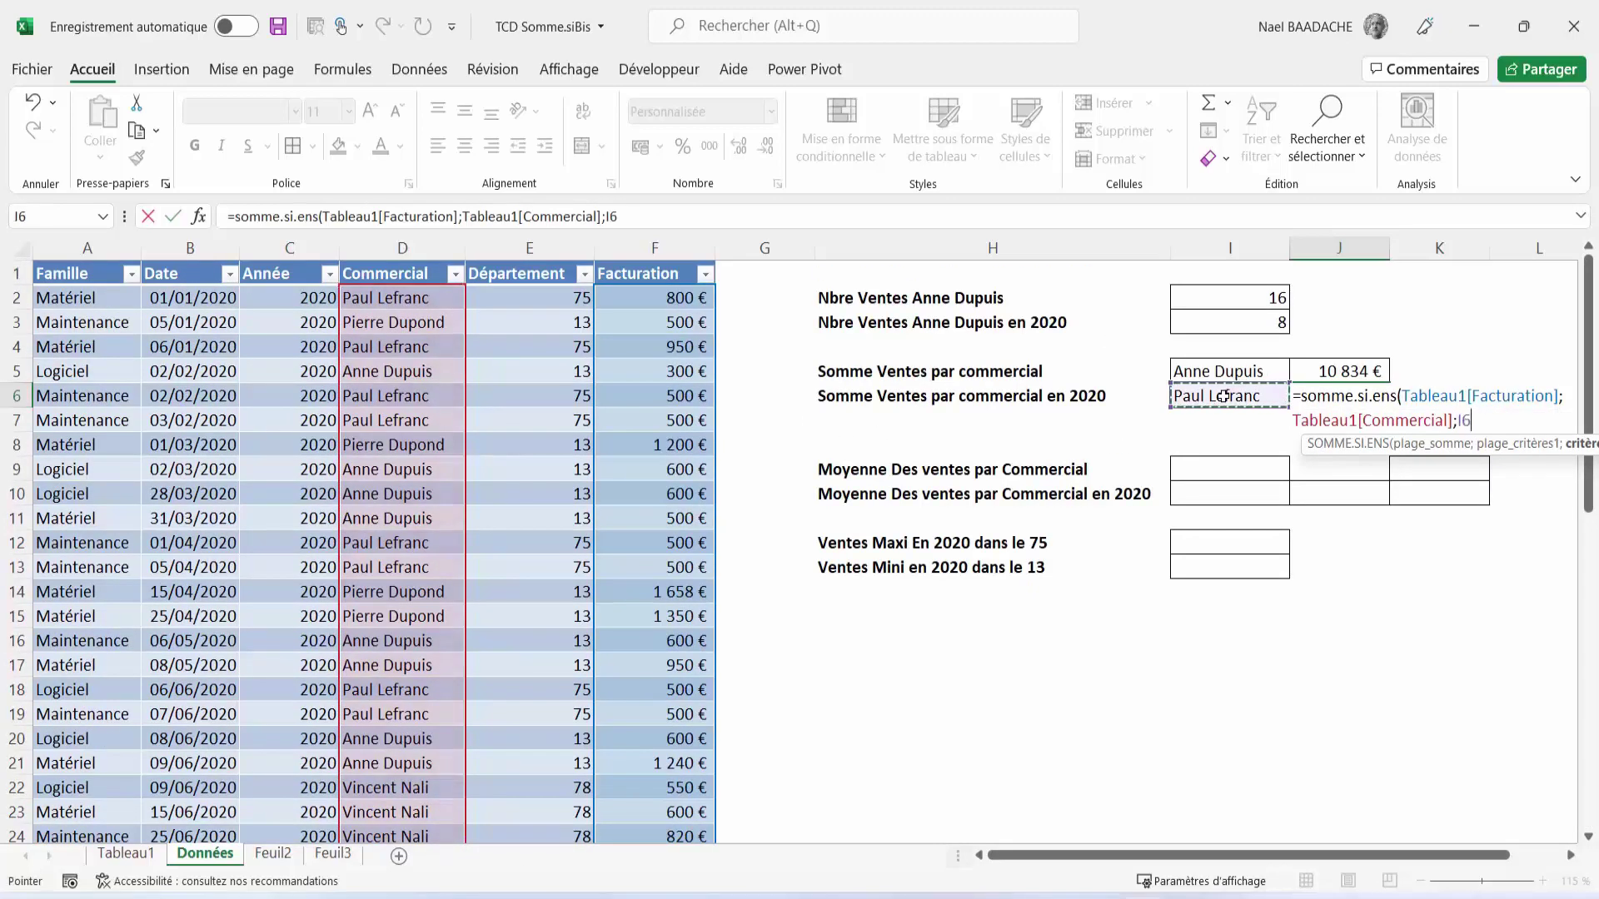
type(";")
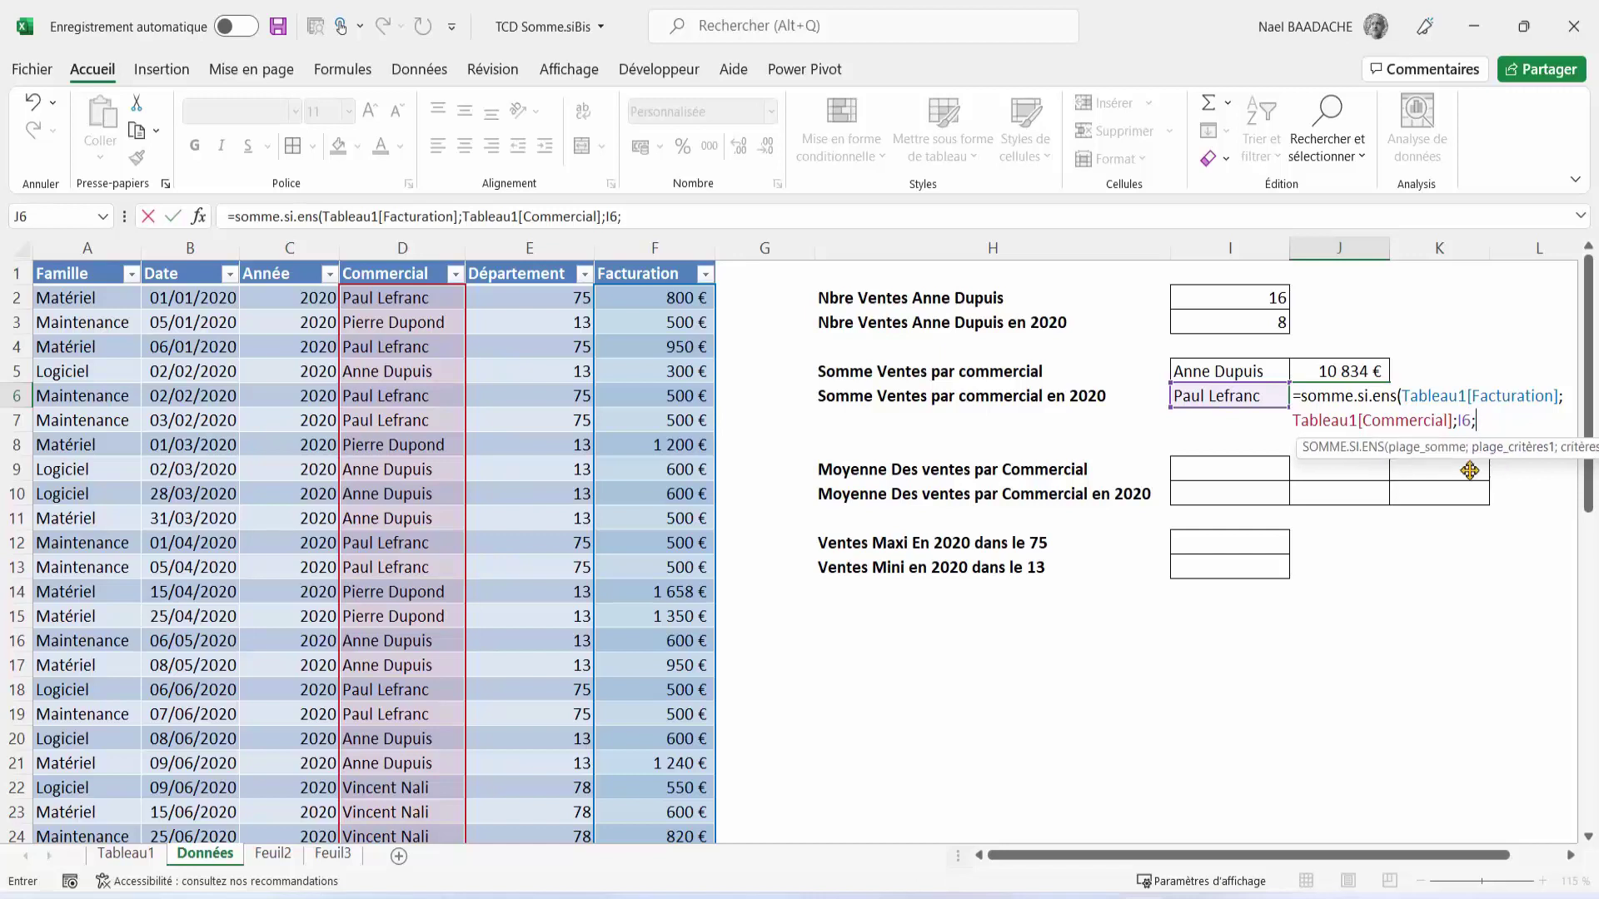
Step: Add the Année = 2020 criterion and confirm the formula, giving 6 108 €
mouse_move(1494, 456)
left_mouse_down()
mouse_move(1289, 497)
mouse_move(1128, 554)
left_mouse_up()
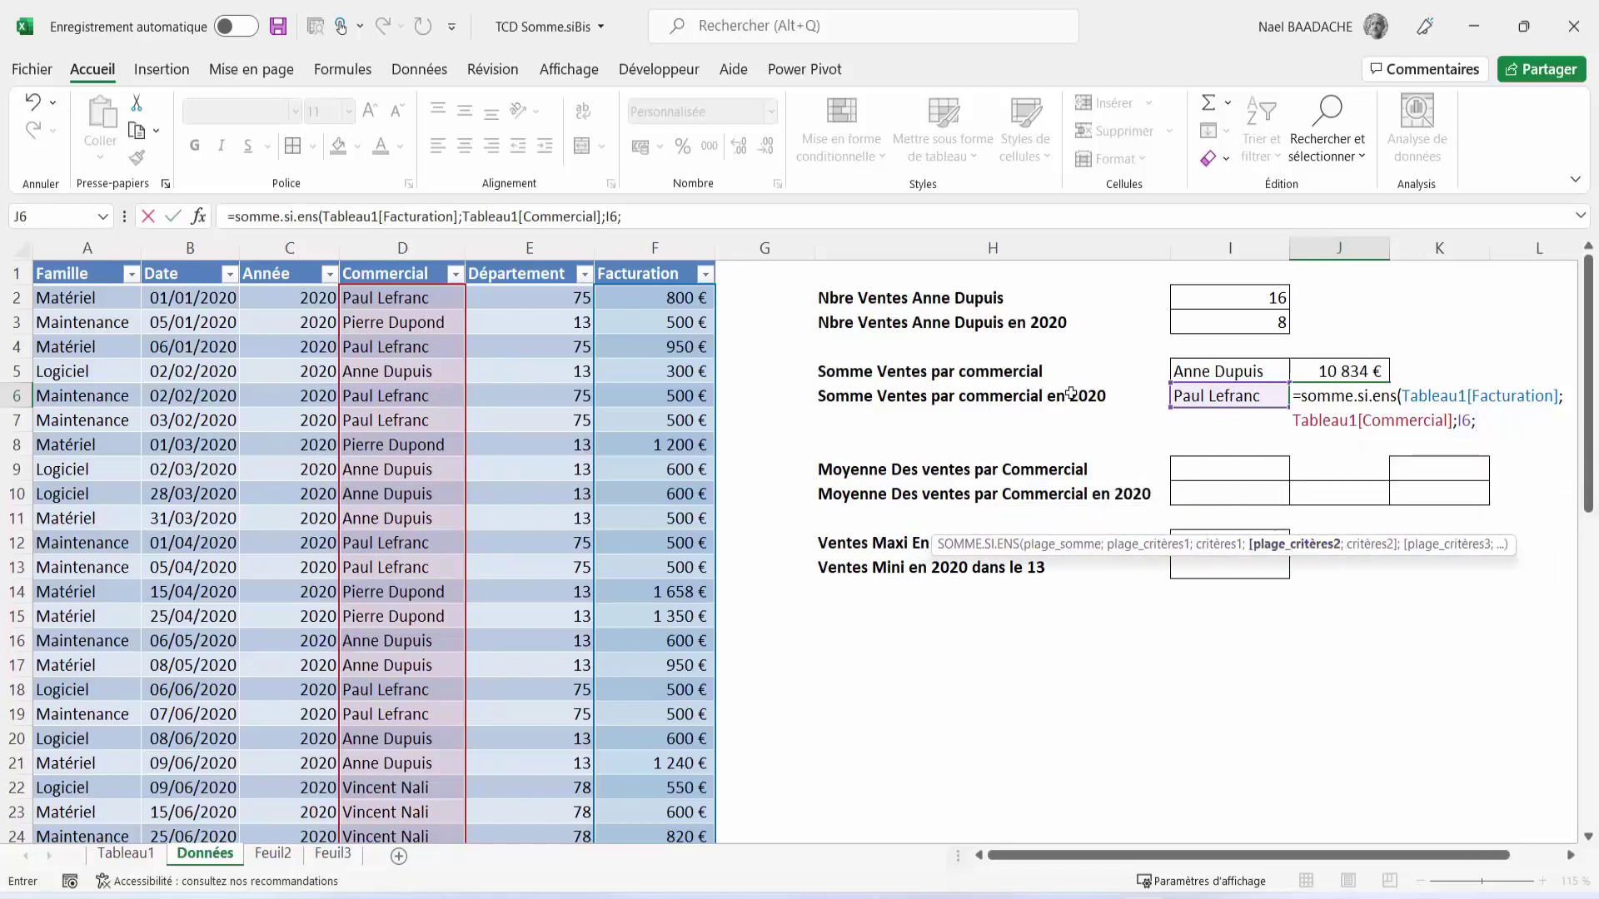
left_click(272, 300)
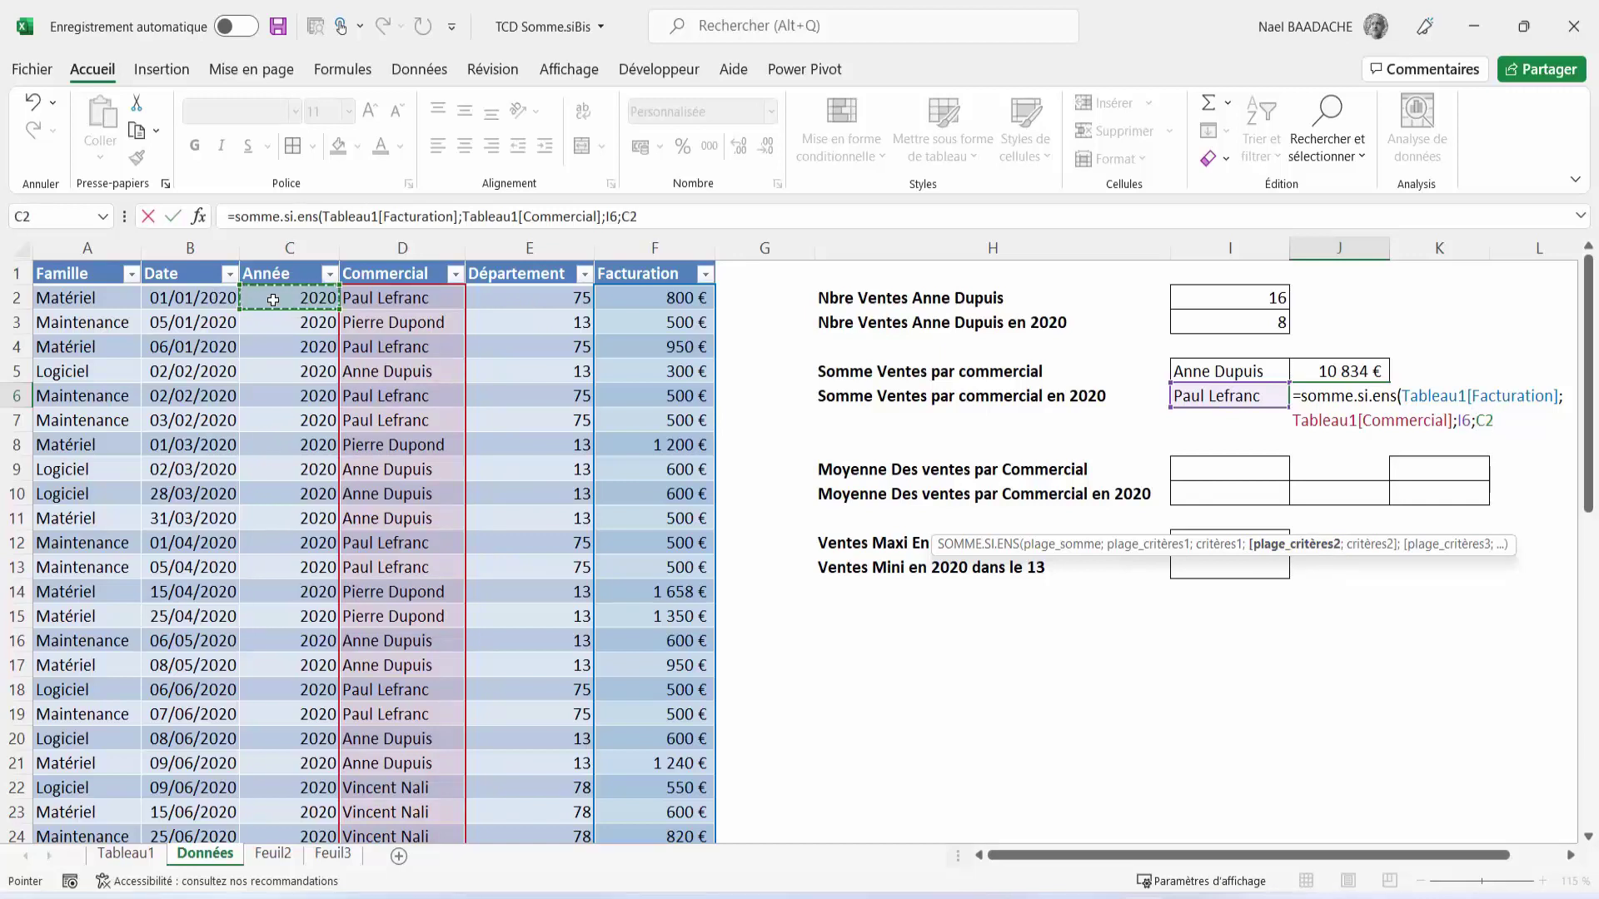
key("ctrl+shift+Down")
scroll(988, 460, "up", 9)
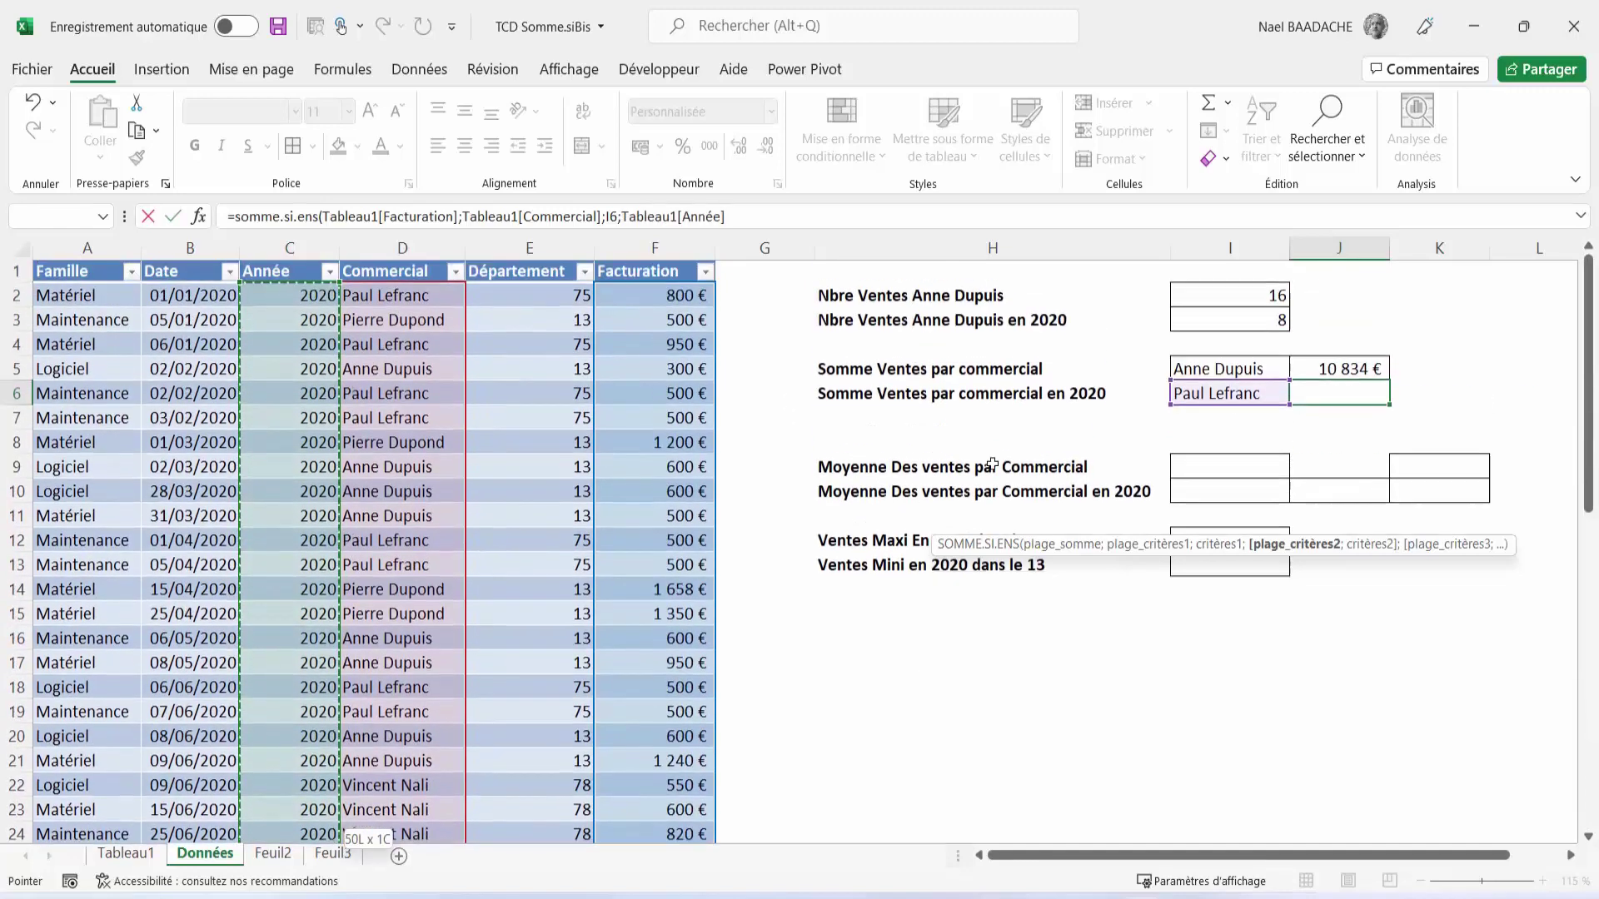
type(";")
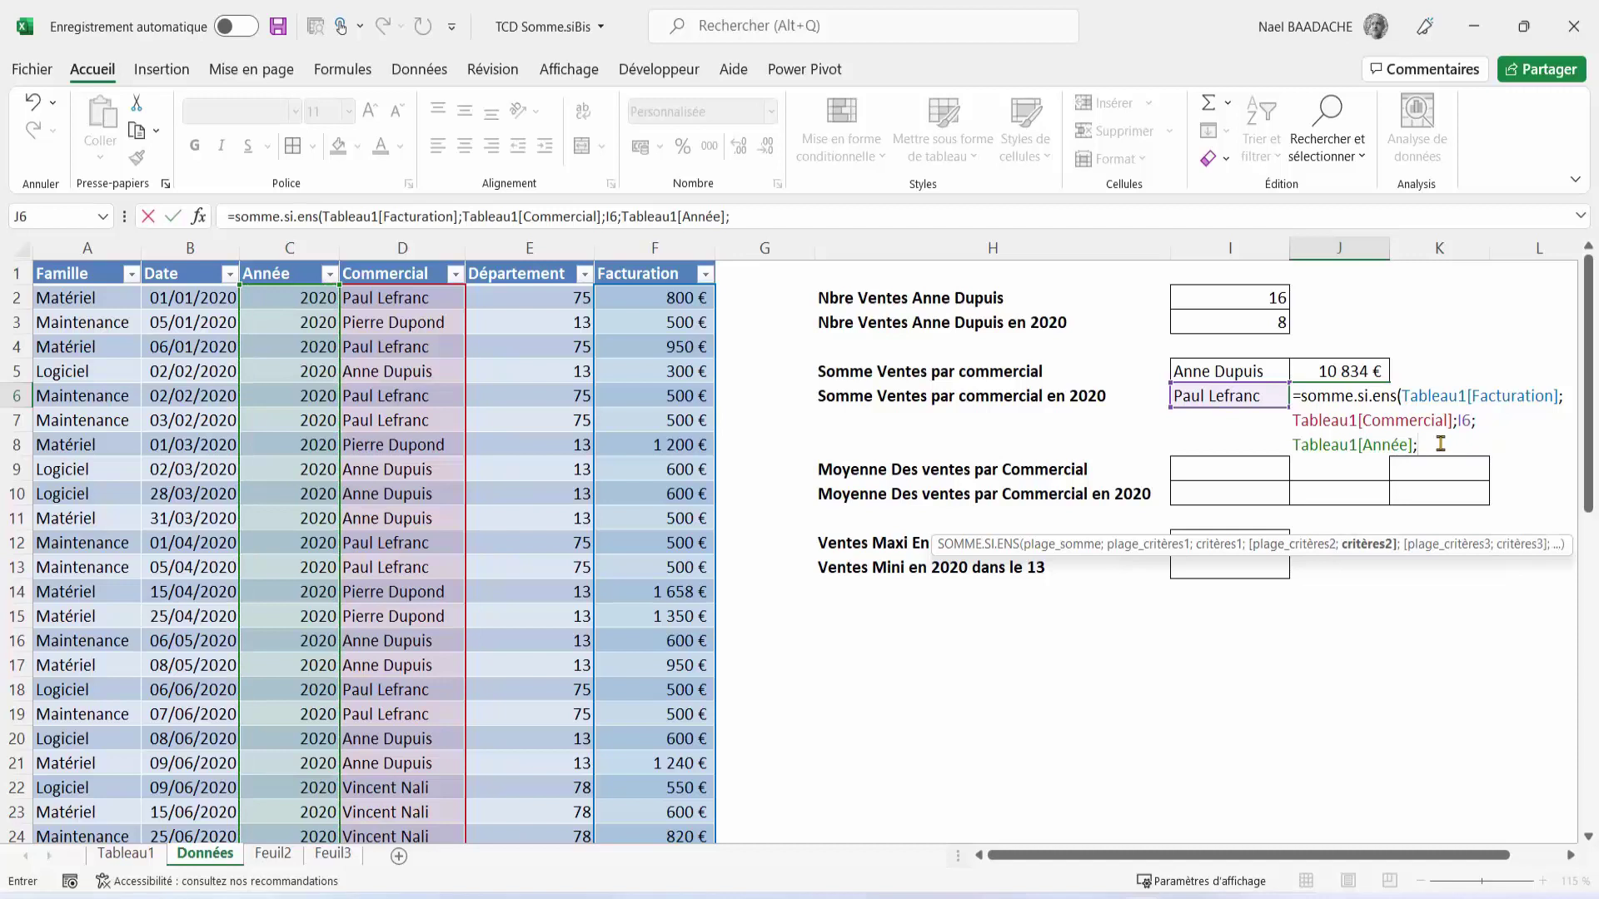
type("2020)")
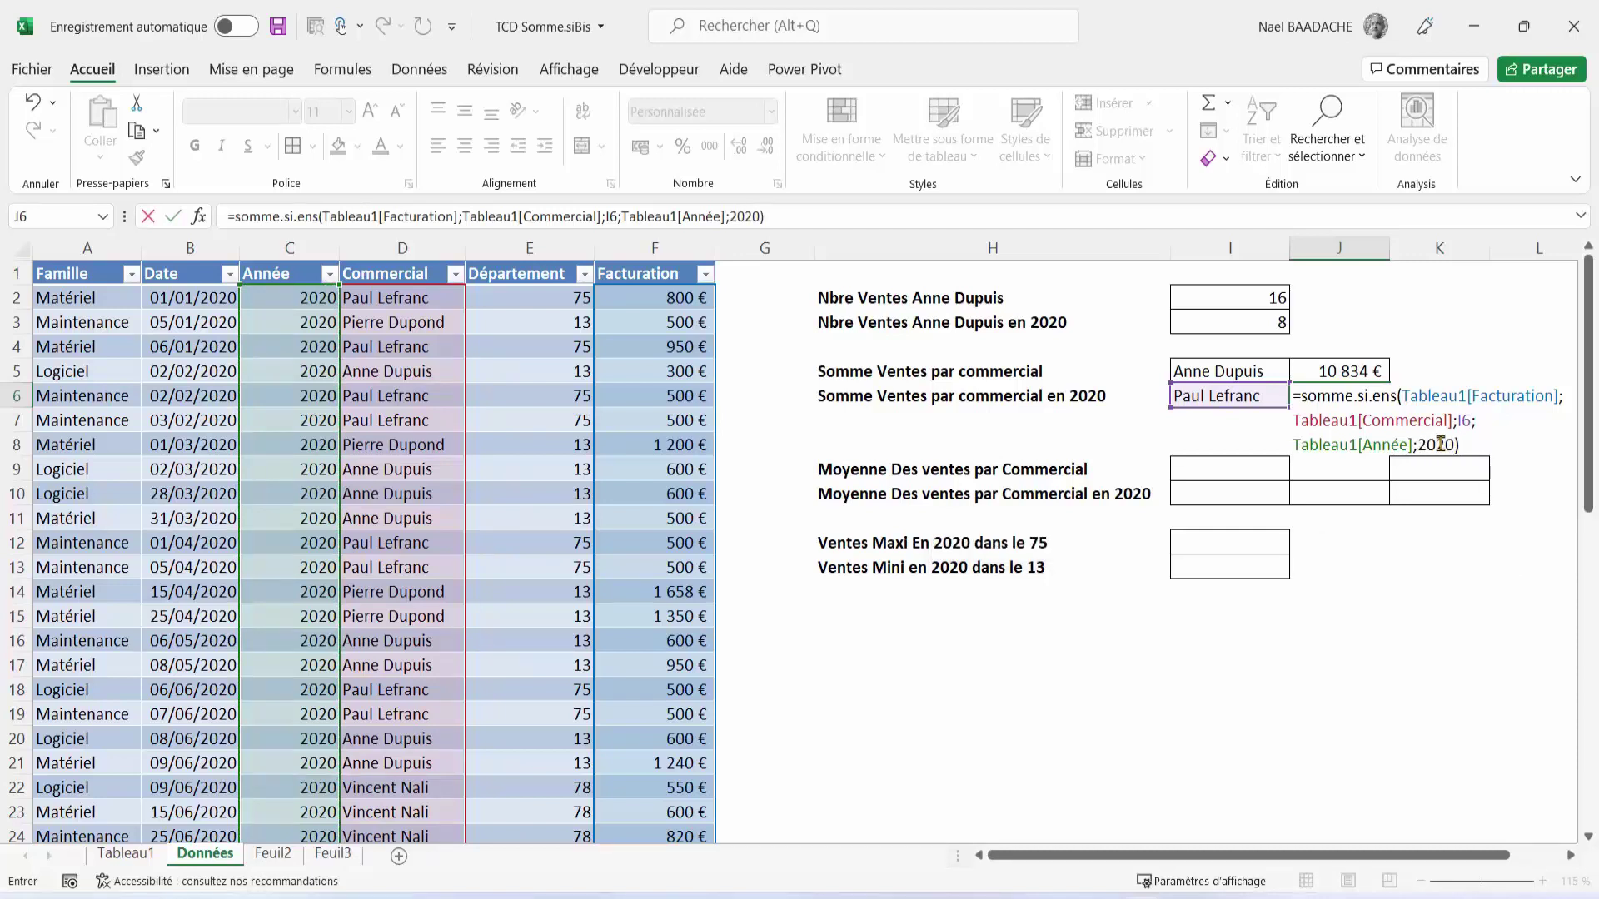
key("ctrl+Return")
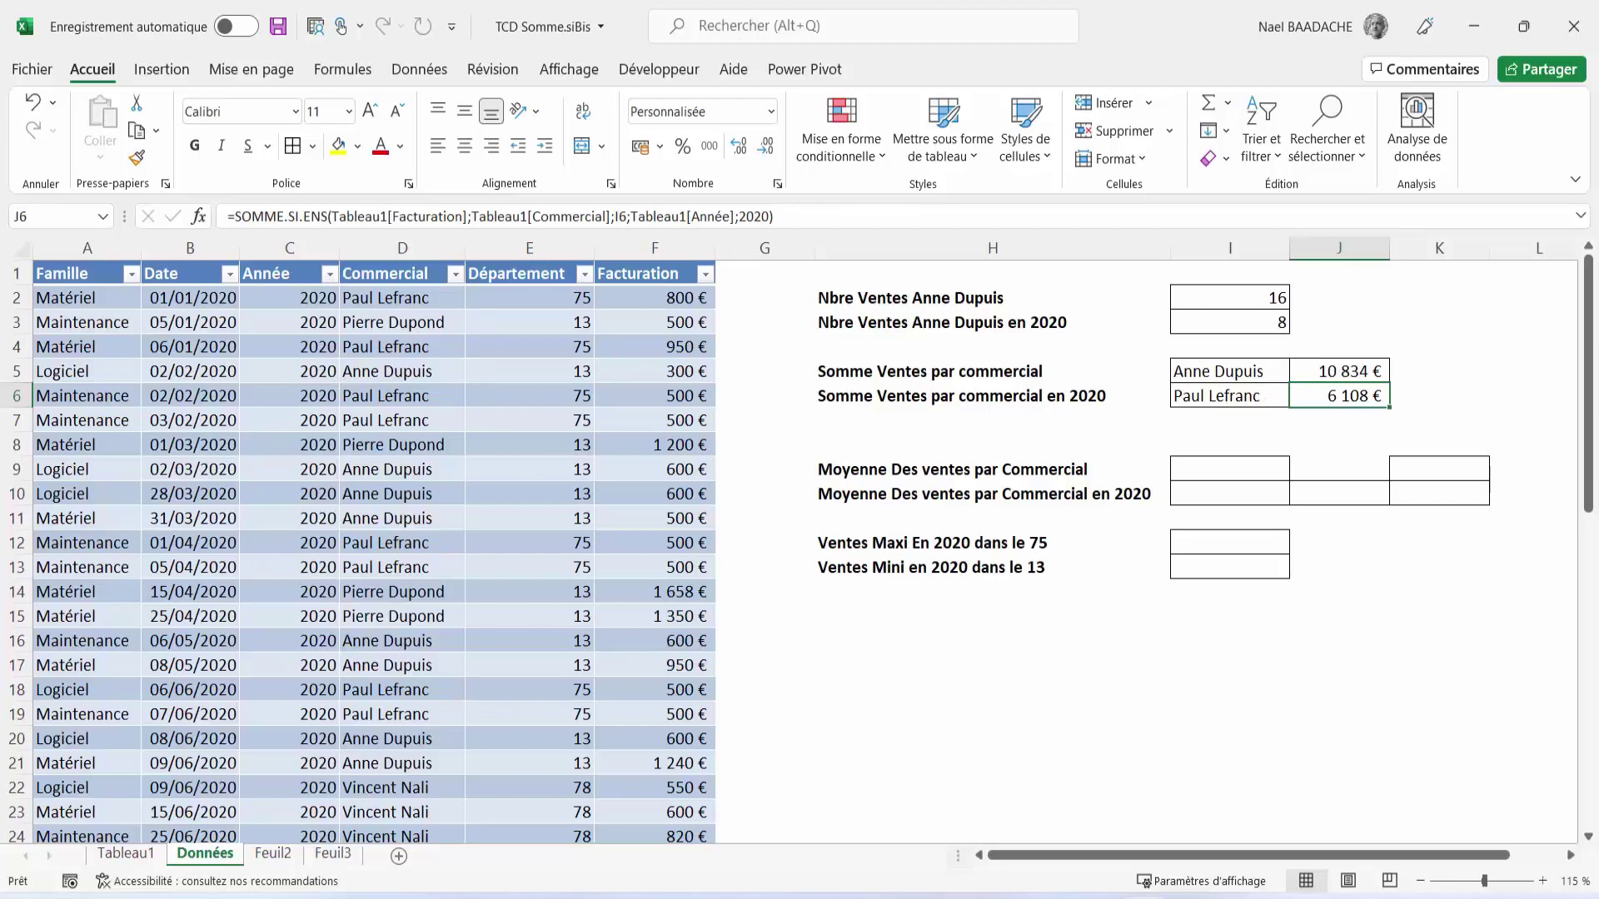
Step: Choose the first salesperson in I9 from its drop-down list of names
left_click(419, 69)
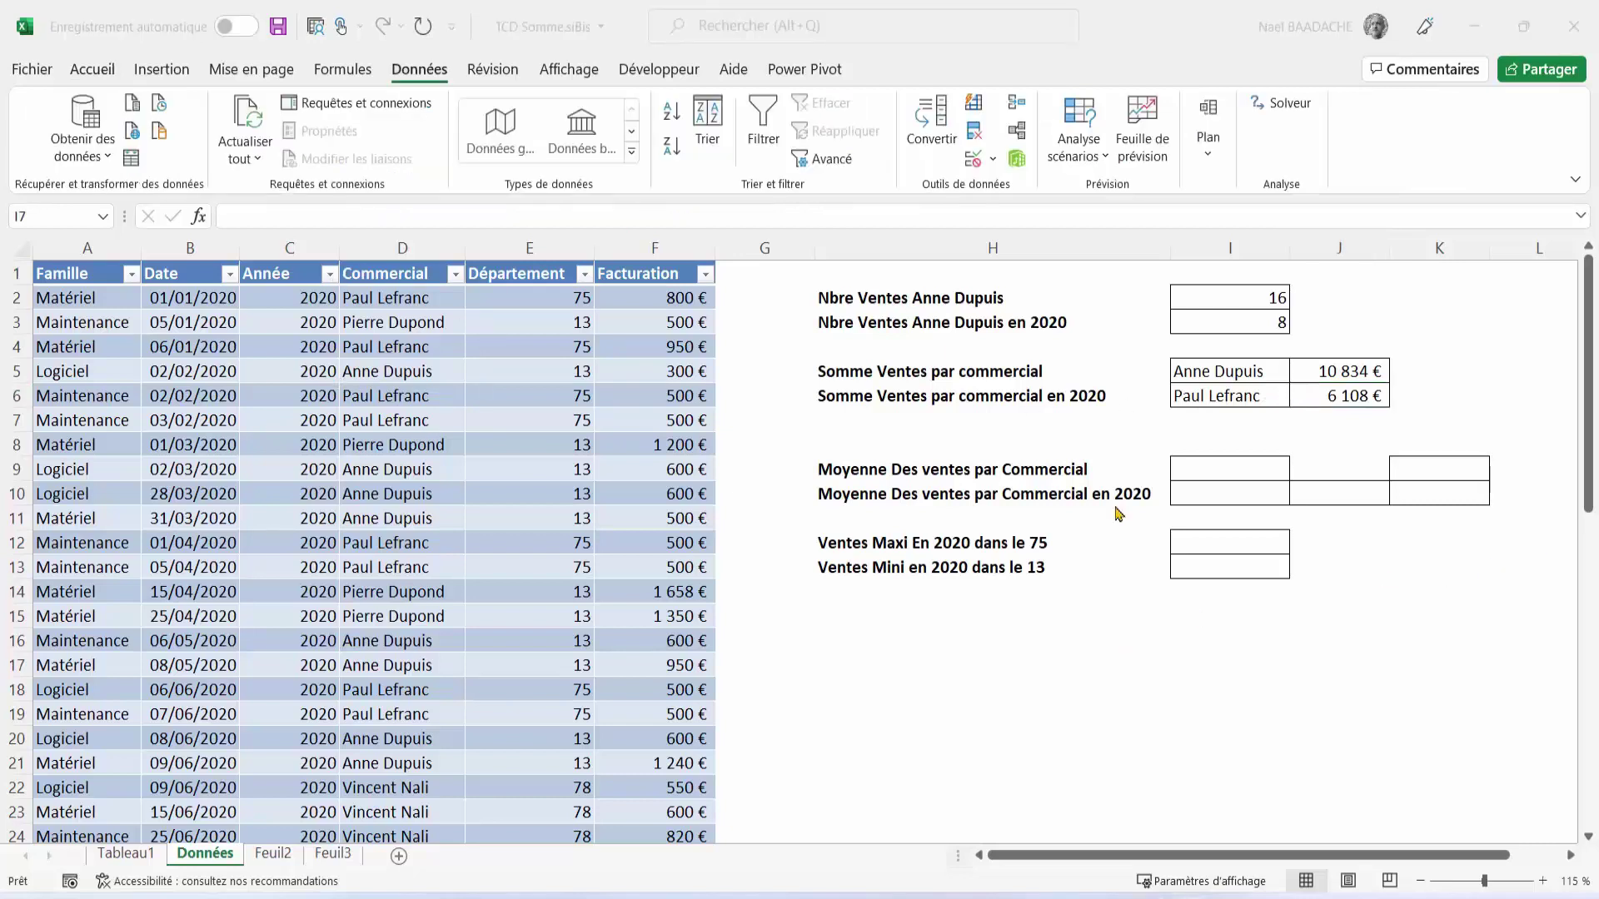
key("Return")
left_click(1230, 471)
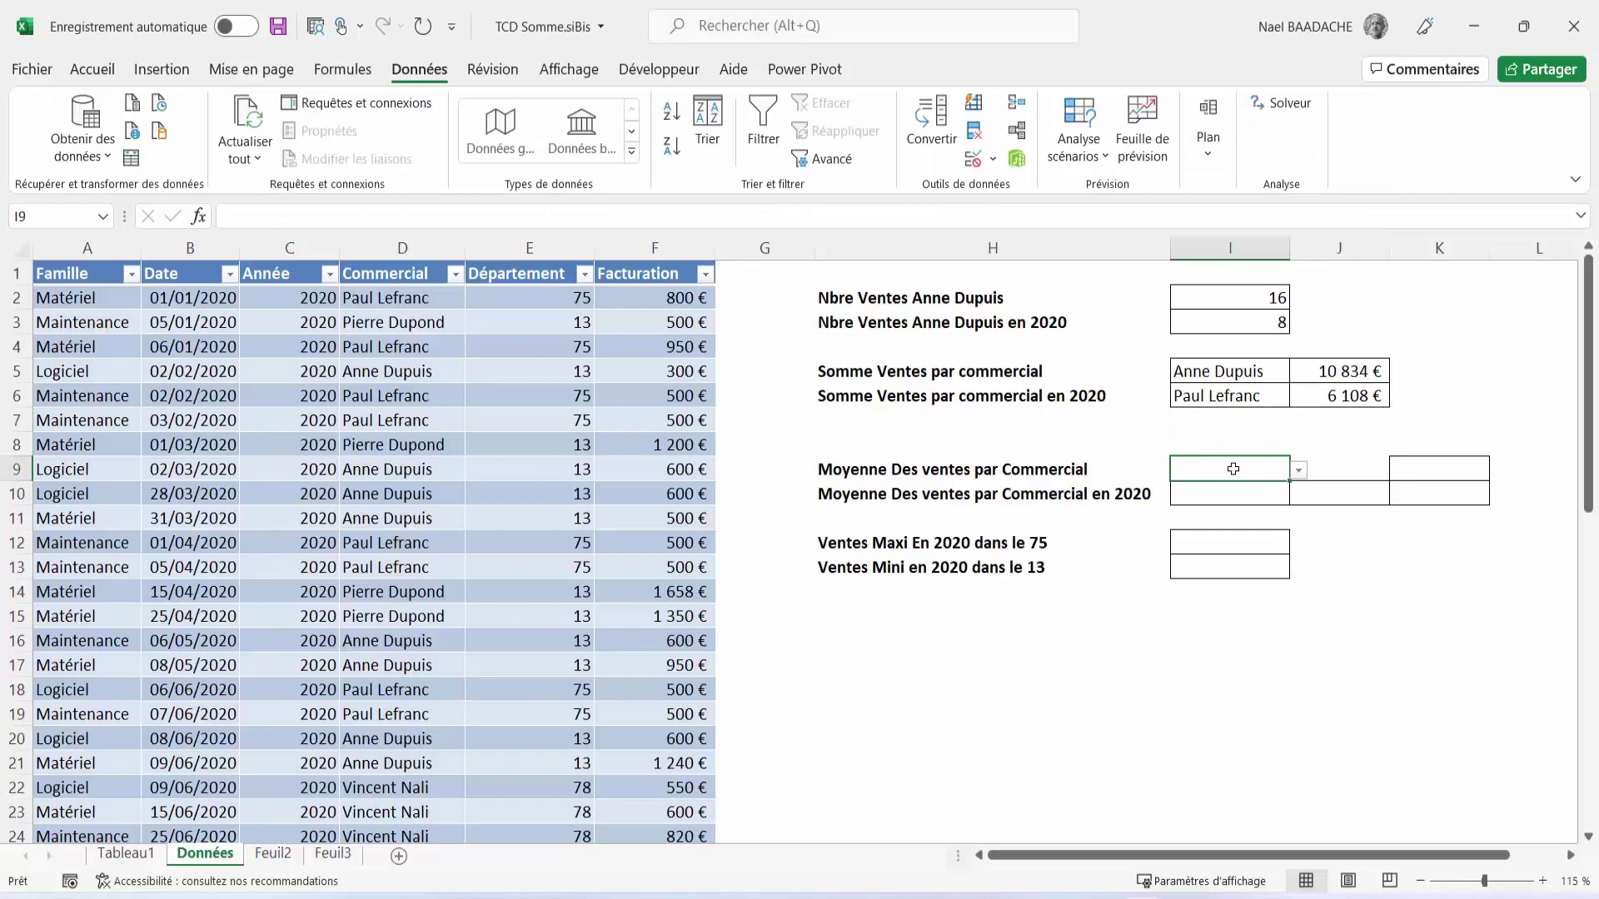
left_click_drag(1233, 468, 1237, 478)
left_click(1299, 471)
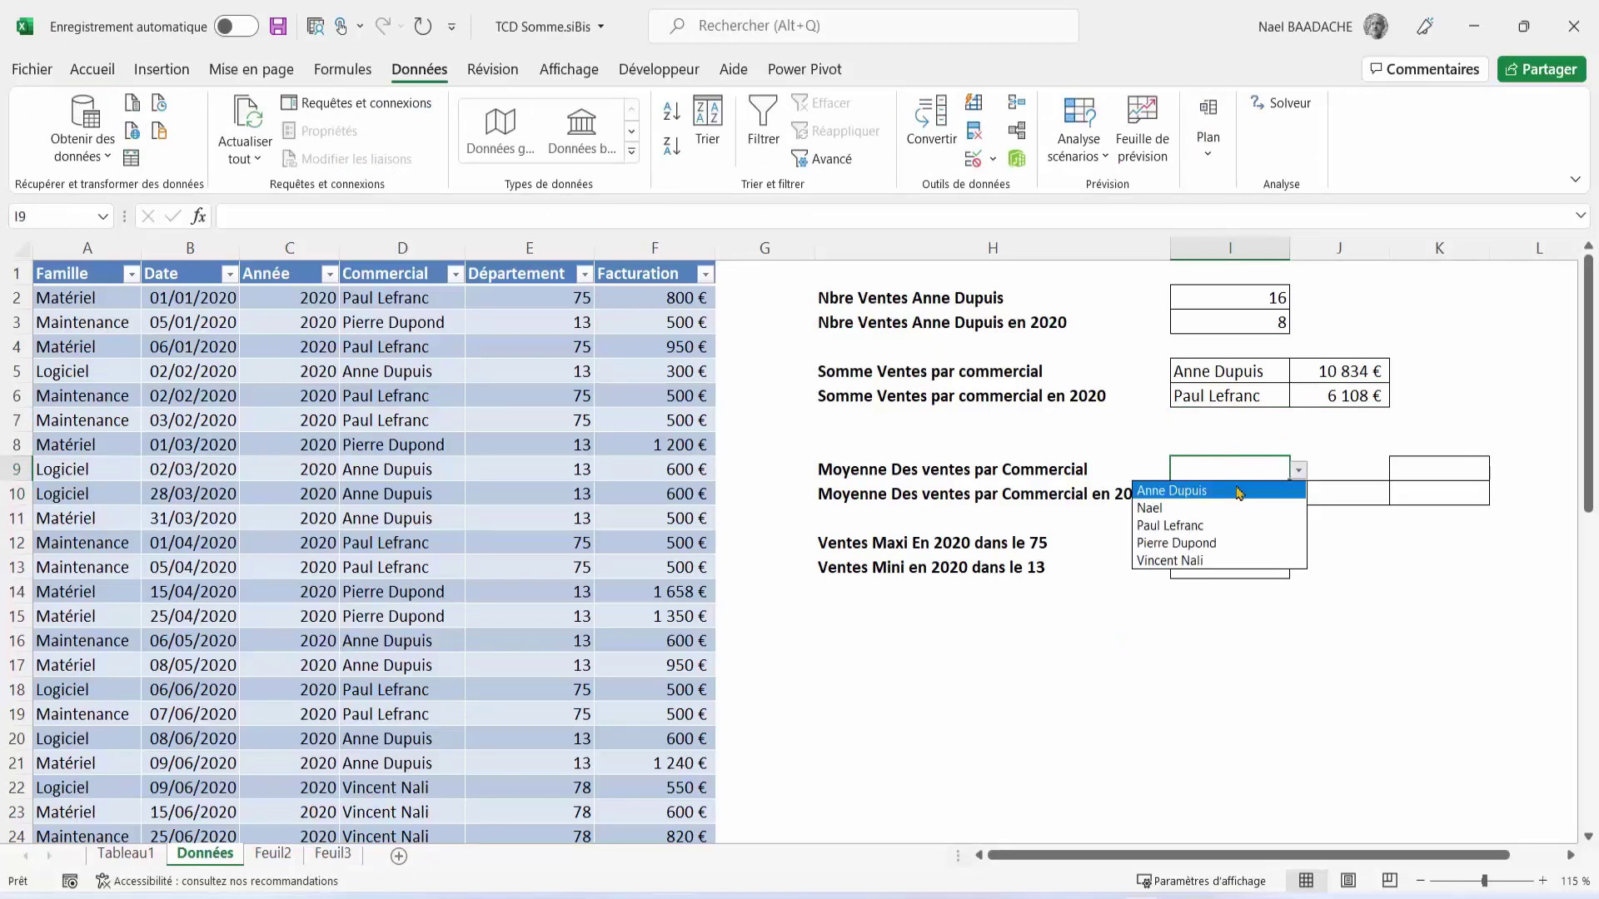
key("Escape")
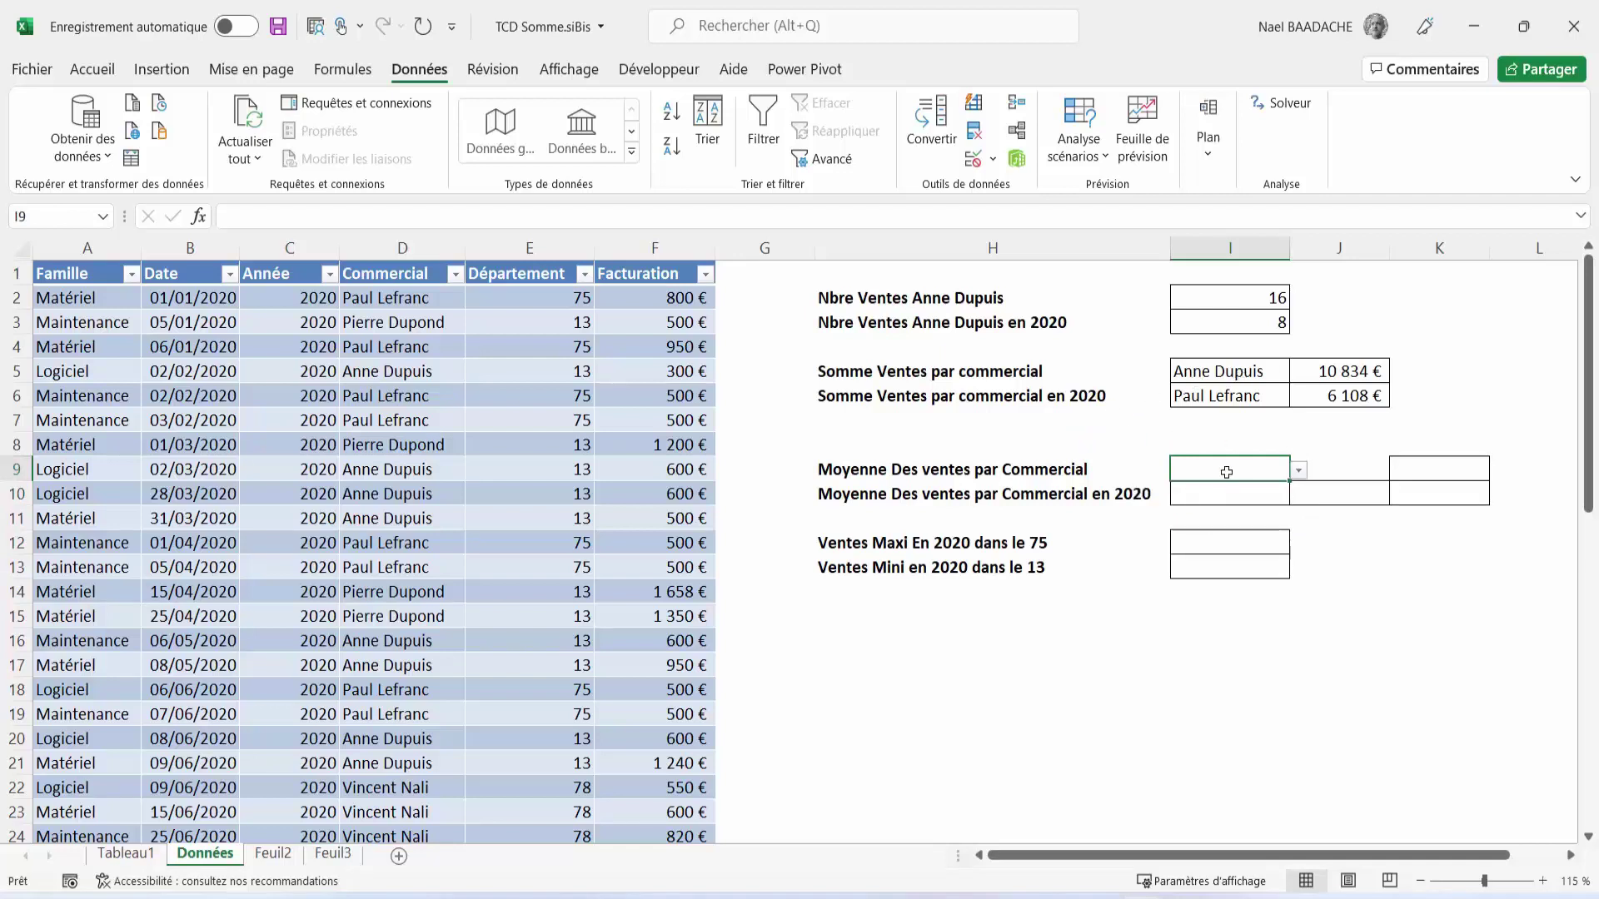
left_click(1299, 473)
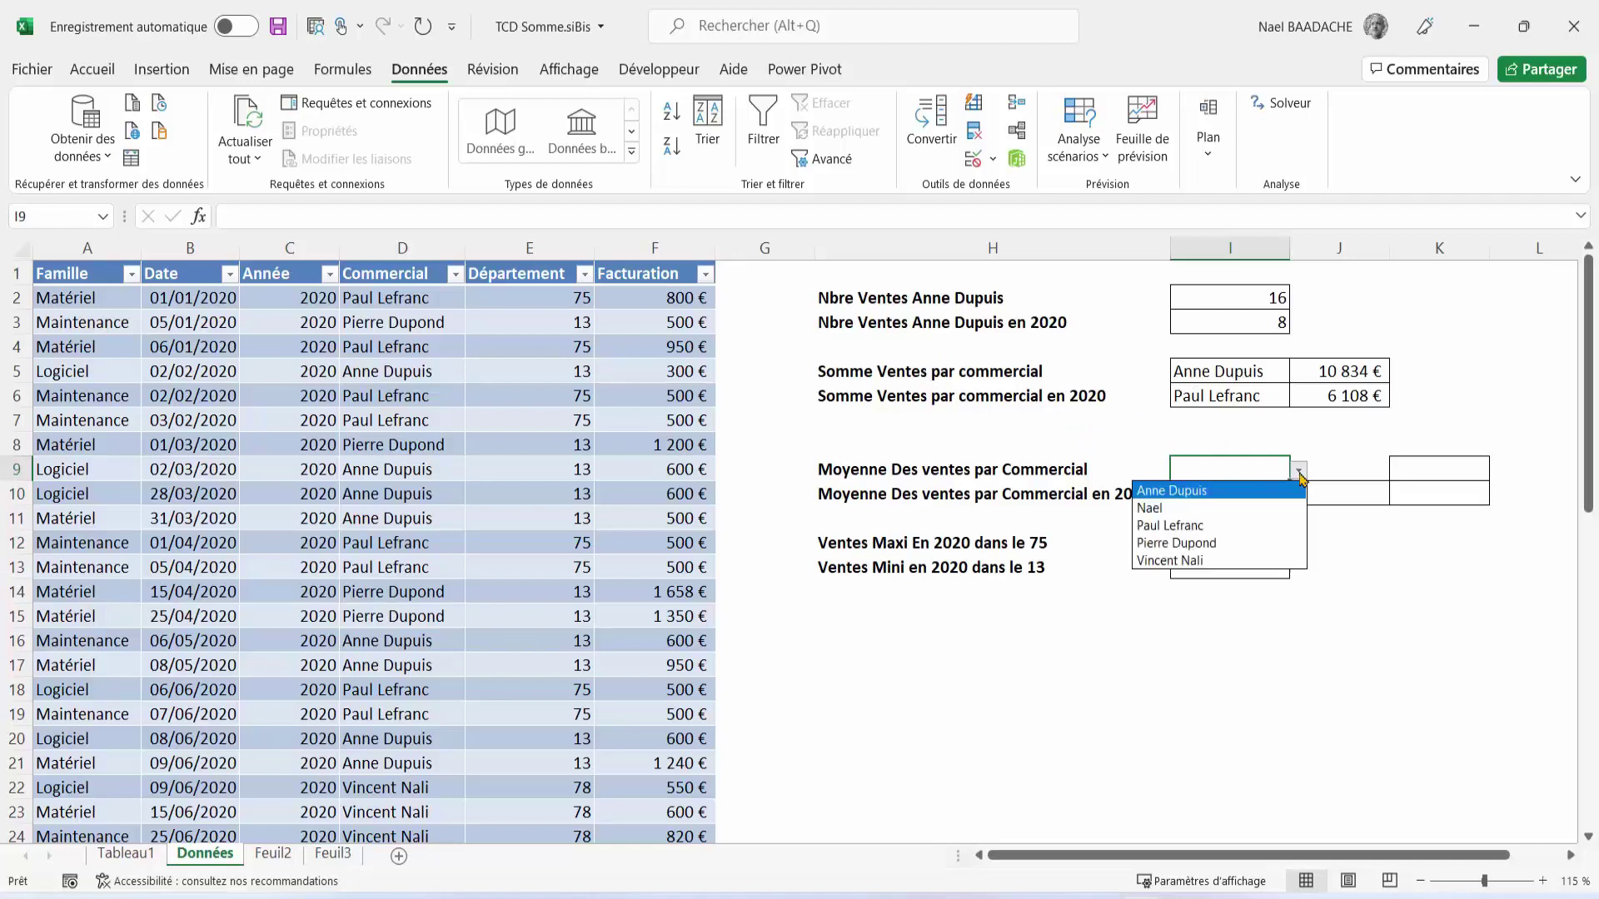
left_click(1168, 491)
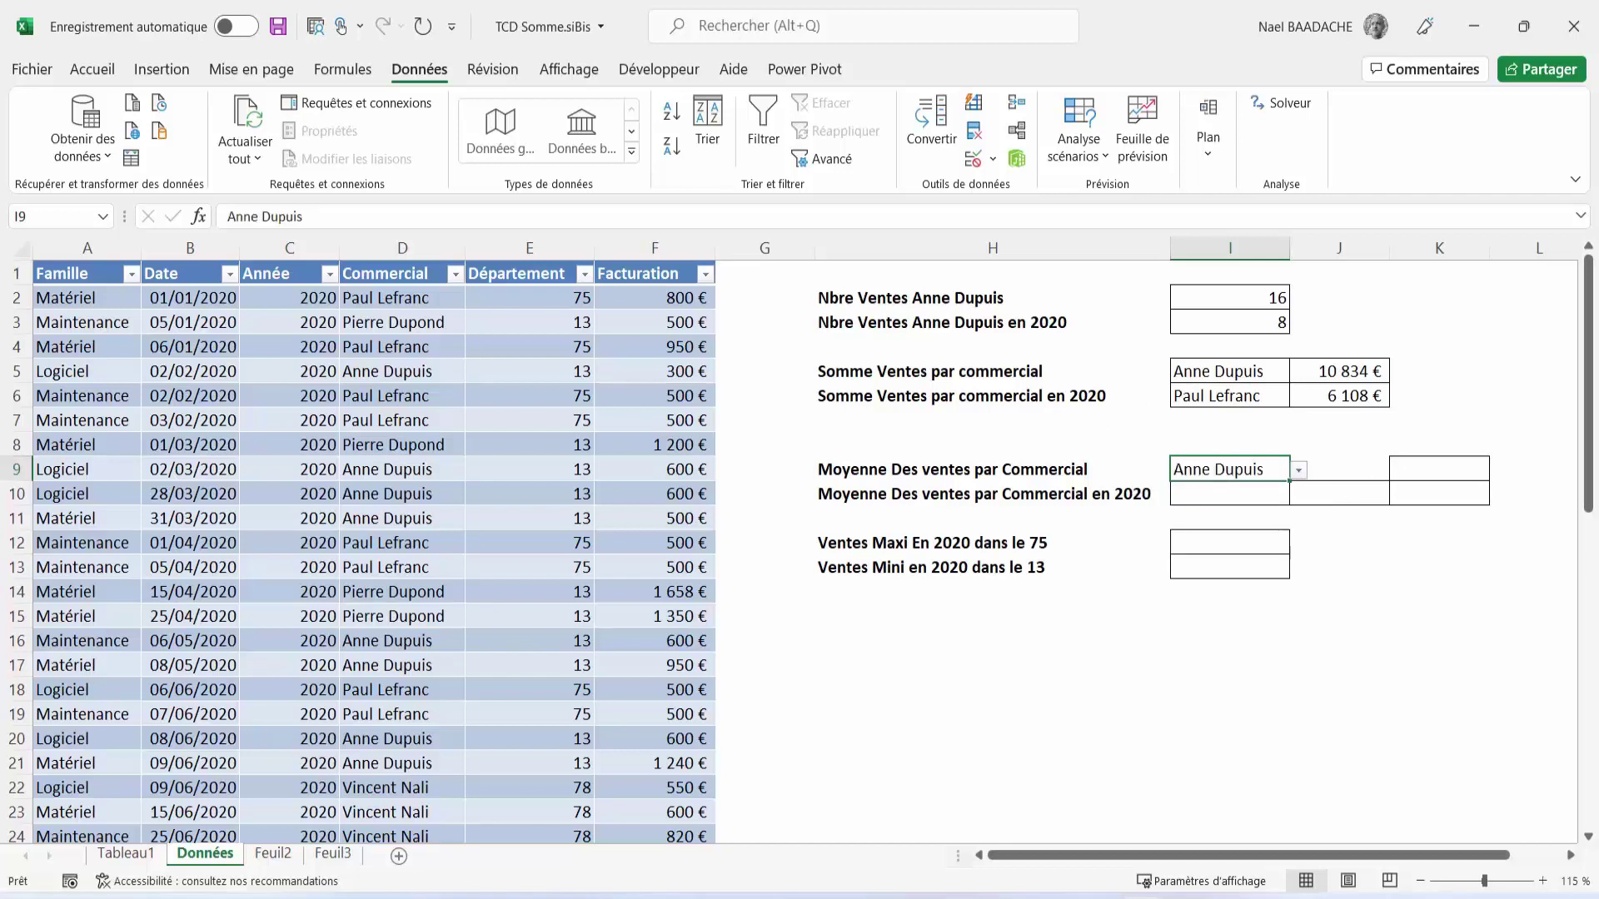
left_click(1432, 470)
Step: In K9 enter =MOYENNE.SI over Commercial with criterion I9, averaging the Facturation column
type("=")
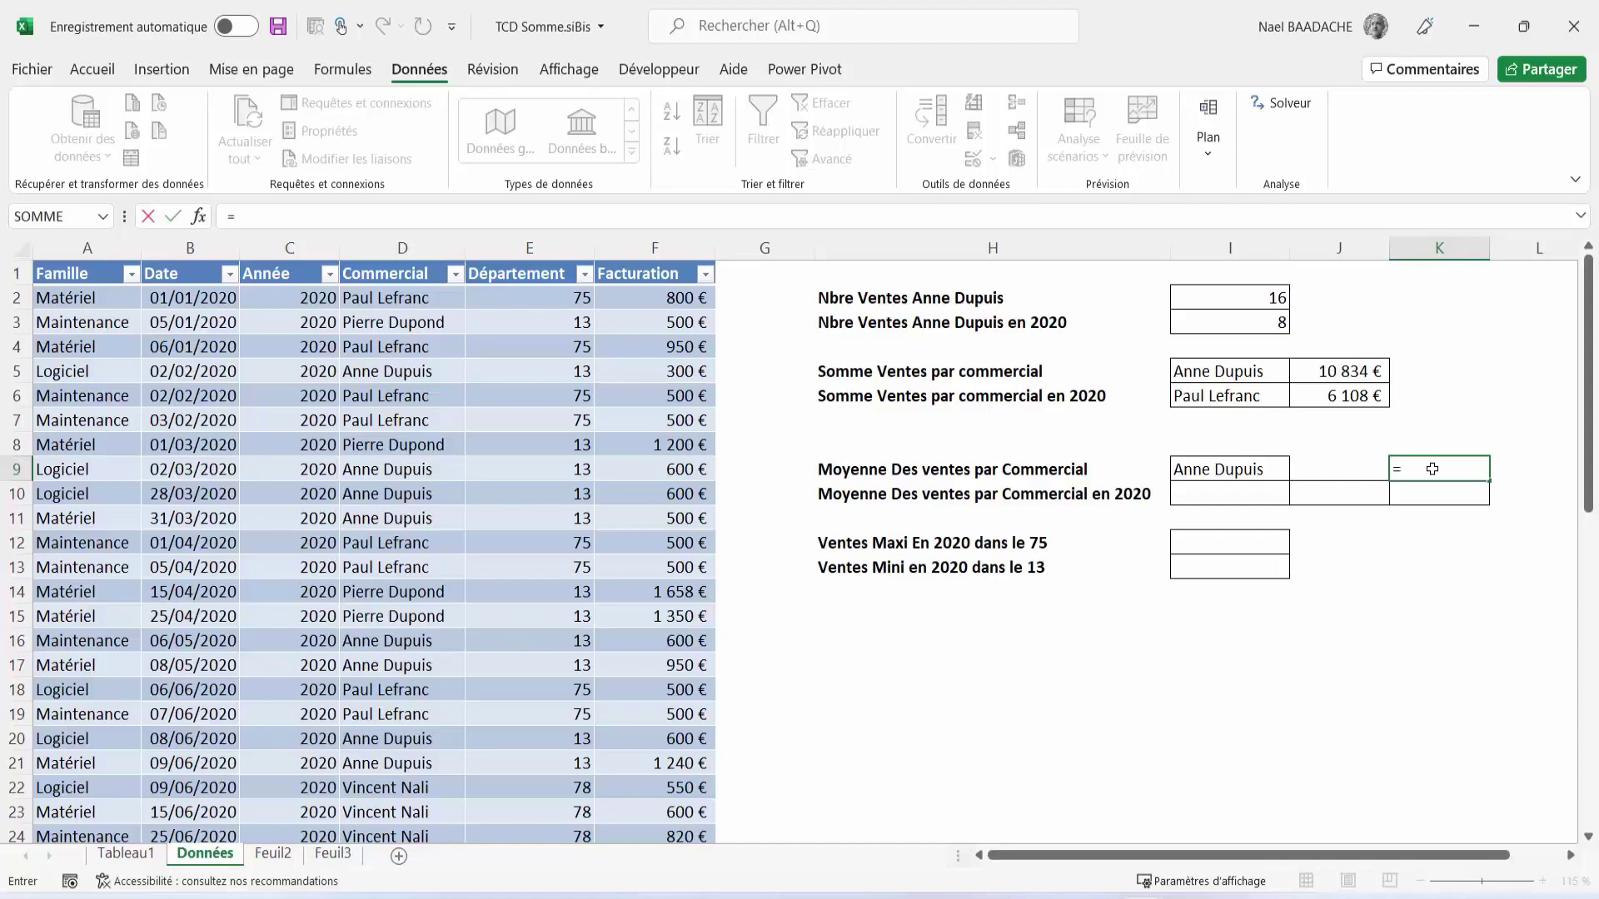
type("moyenne")
key("Escape")
type(".si(")
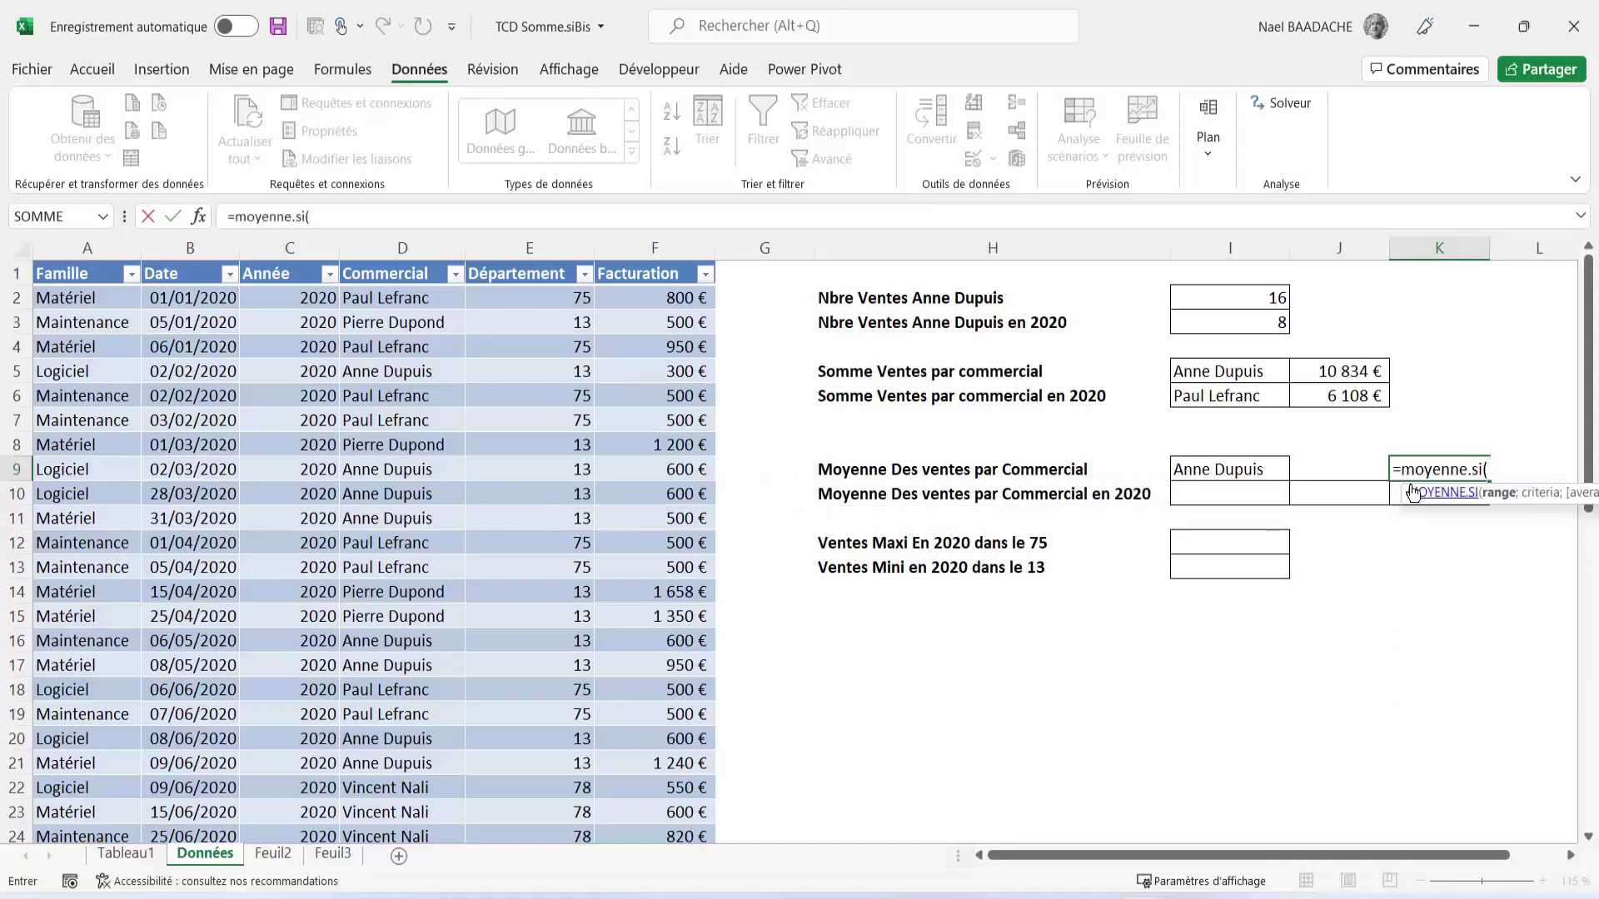
left_click(1441, 493)
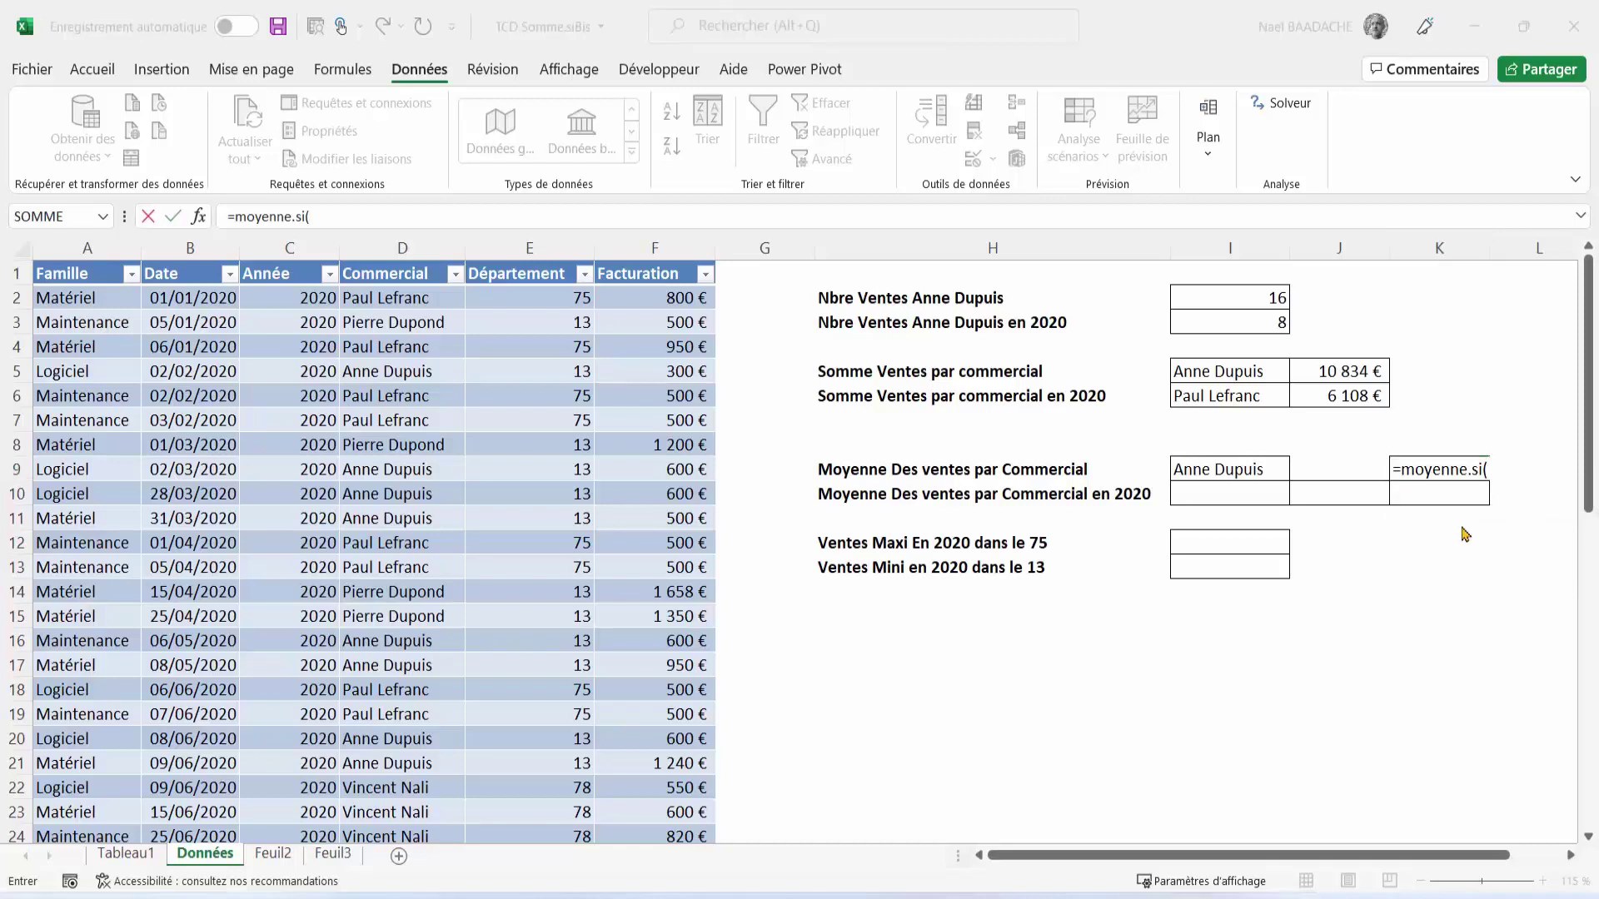
left_click(1485, 470)
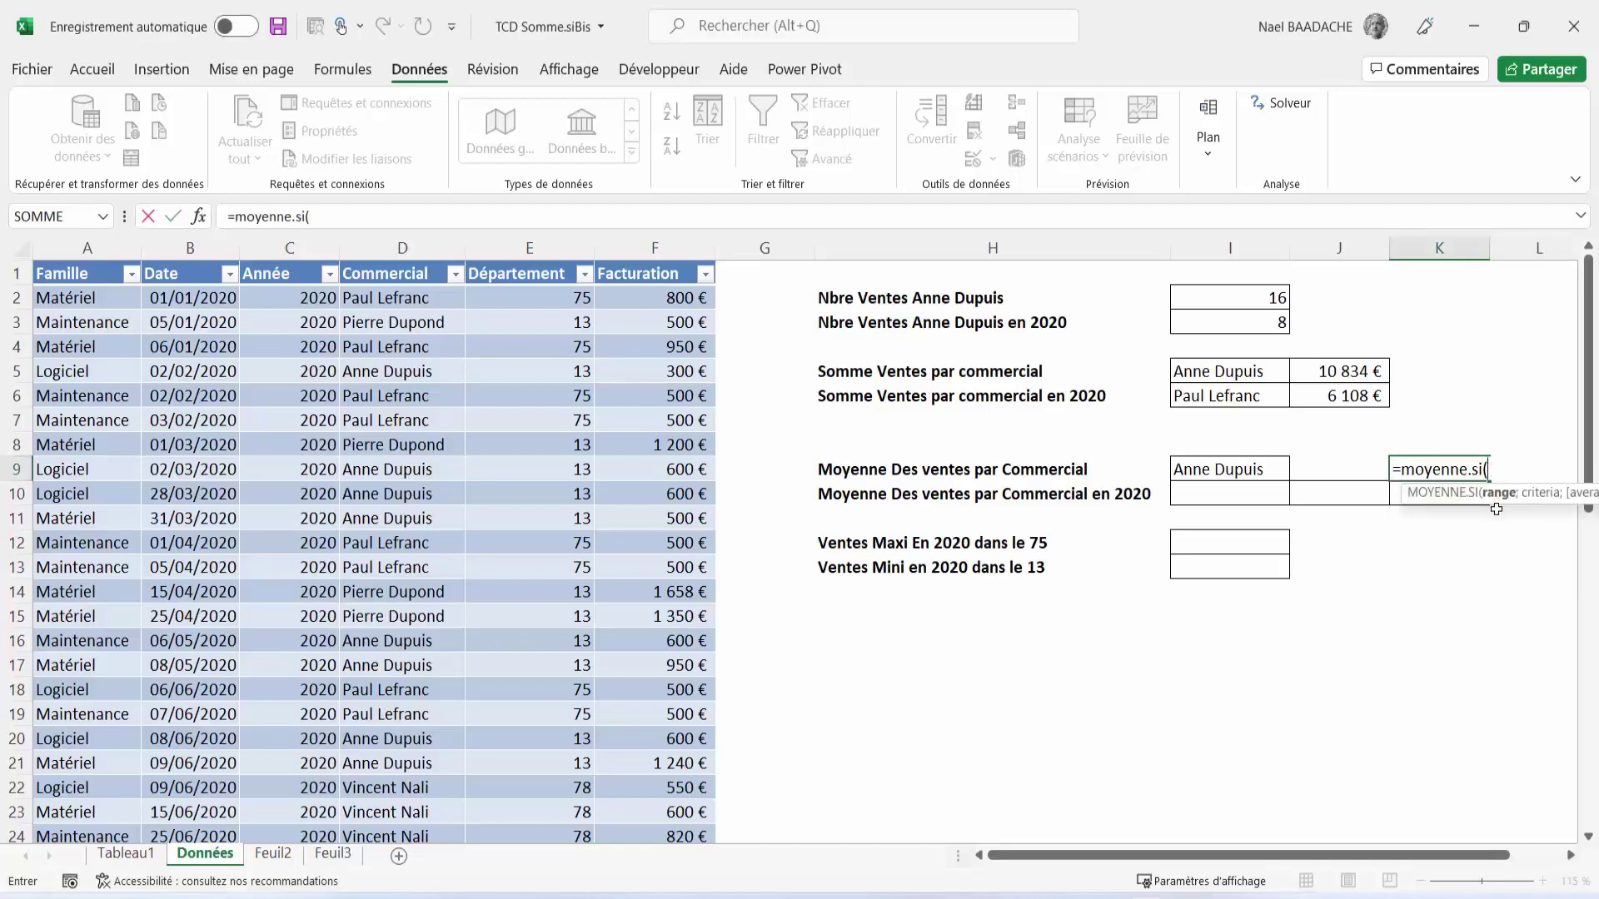
left_click_drag(1509, 505, 1335, 630)
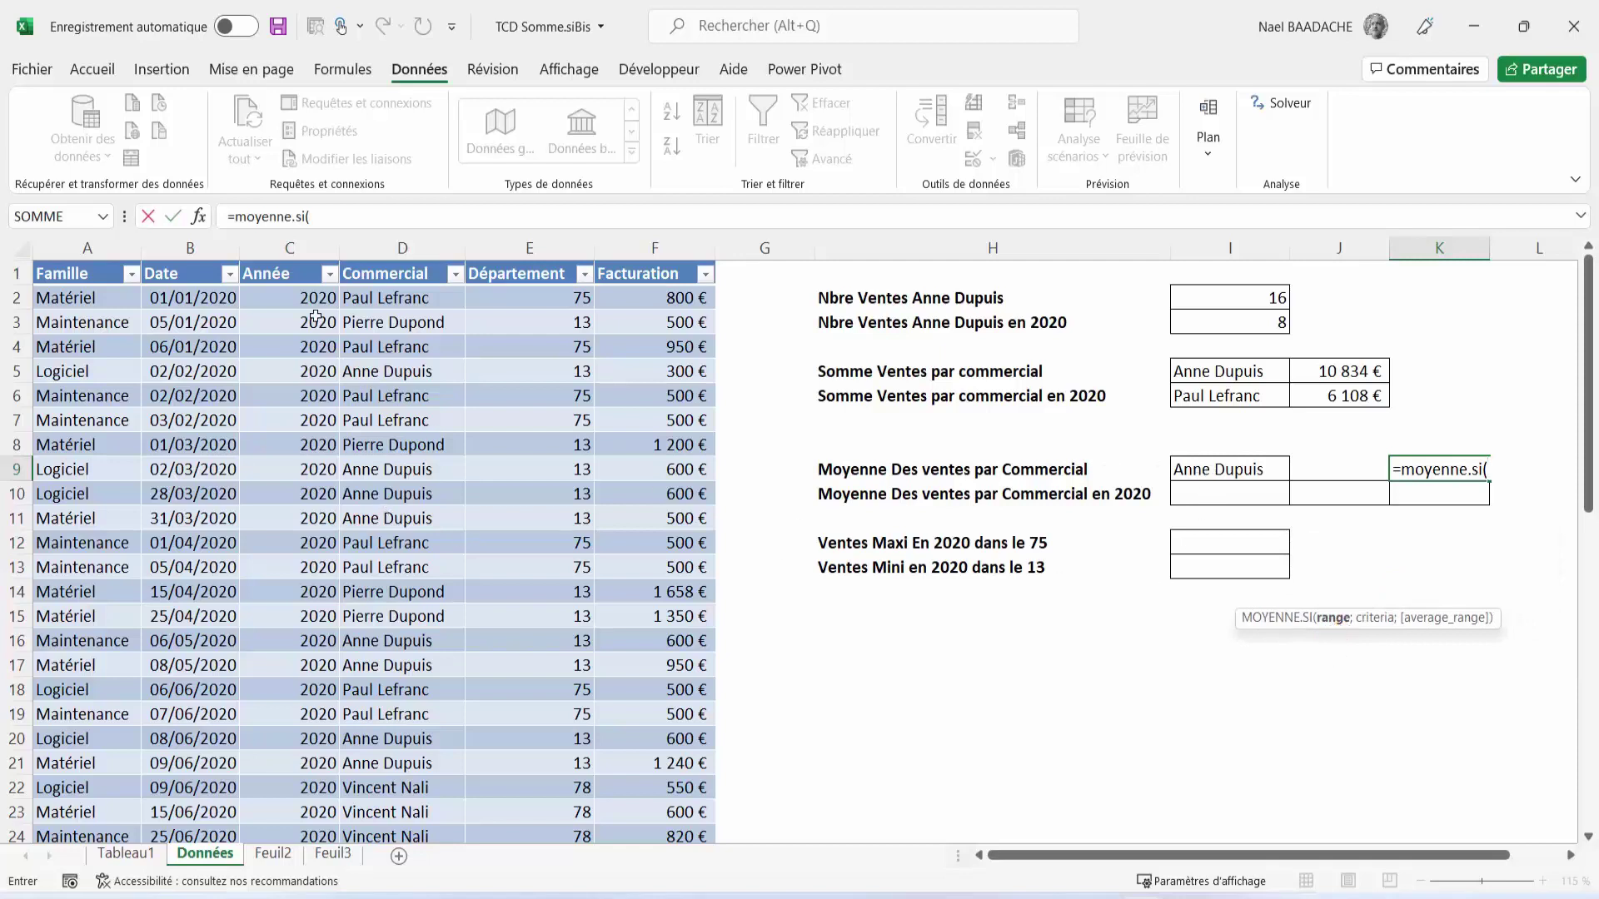
left_click(367, 304)
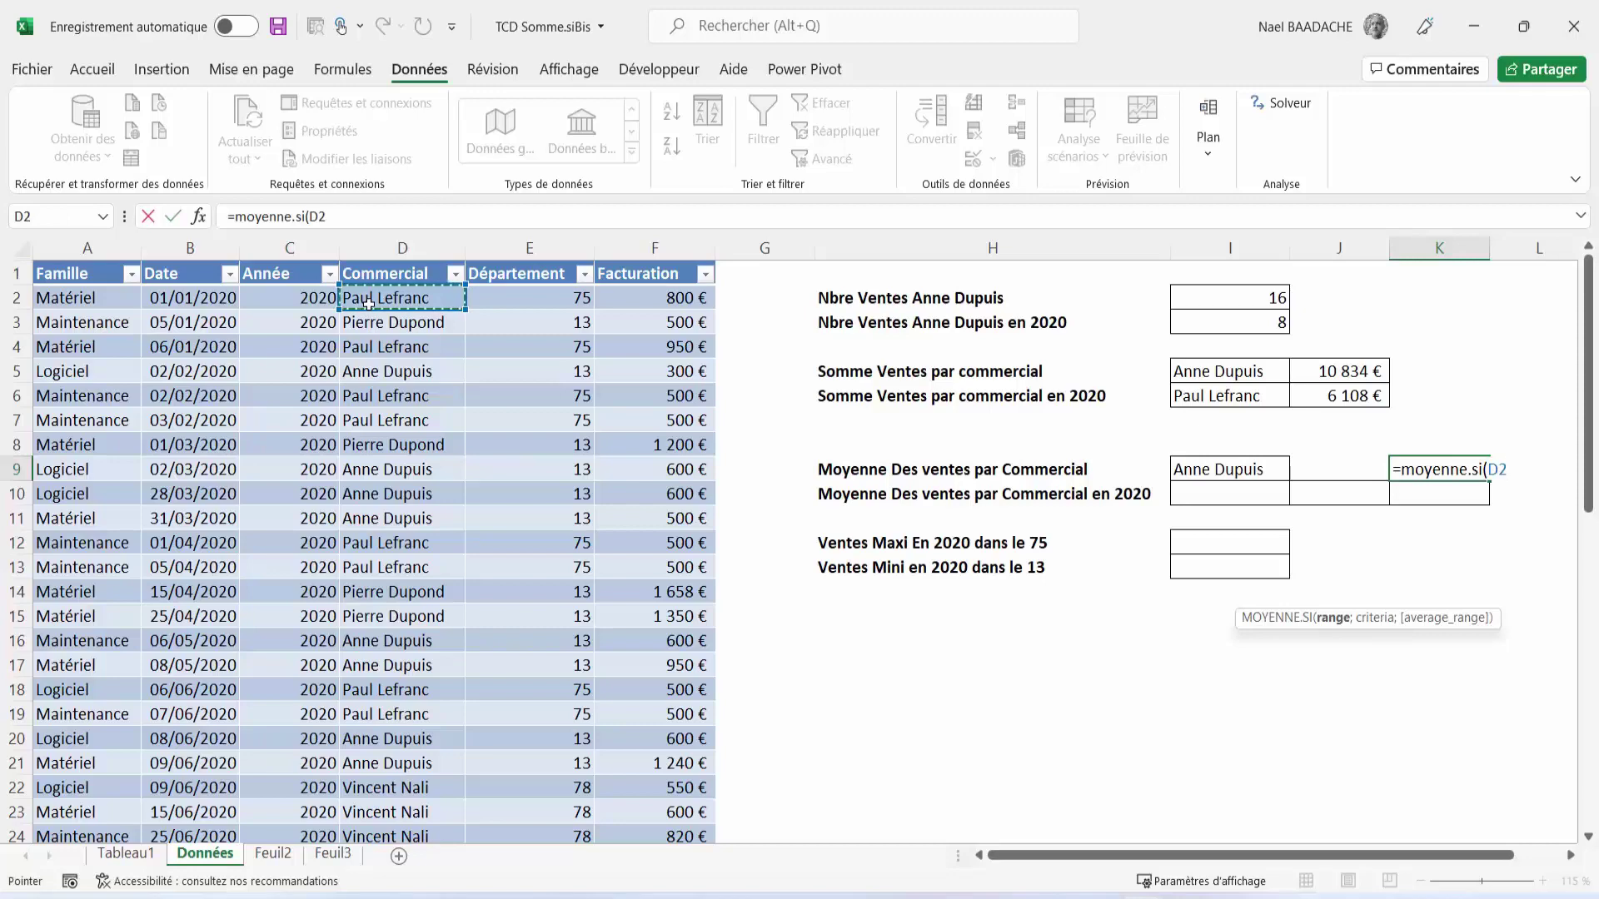
left_click_drag(368, 304, 368, 833)
scroll(1370, 496, "up", 9)
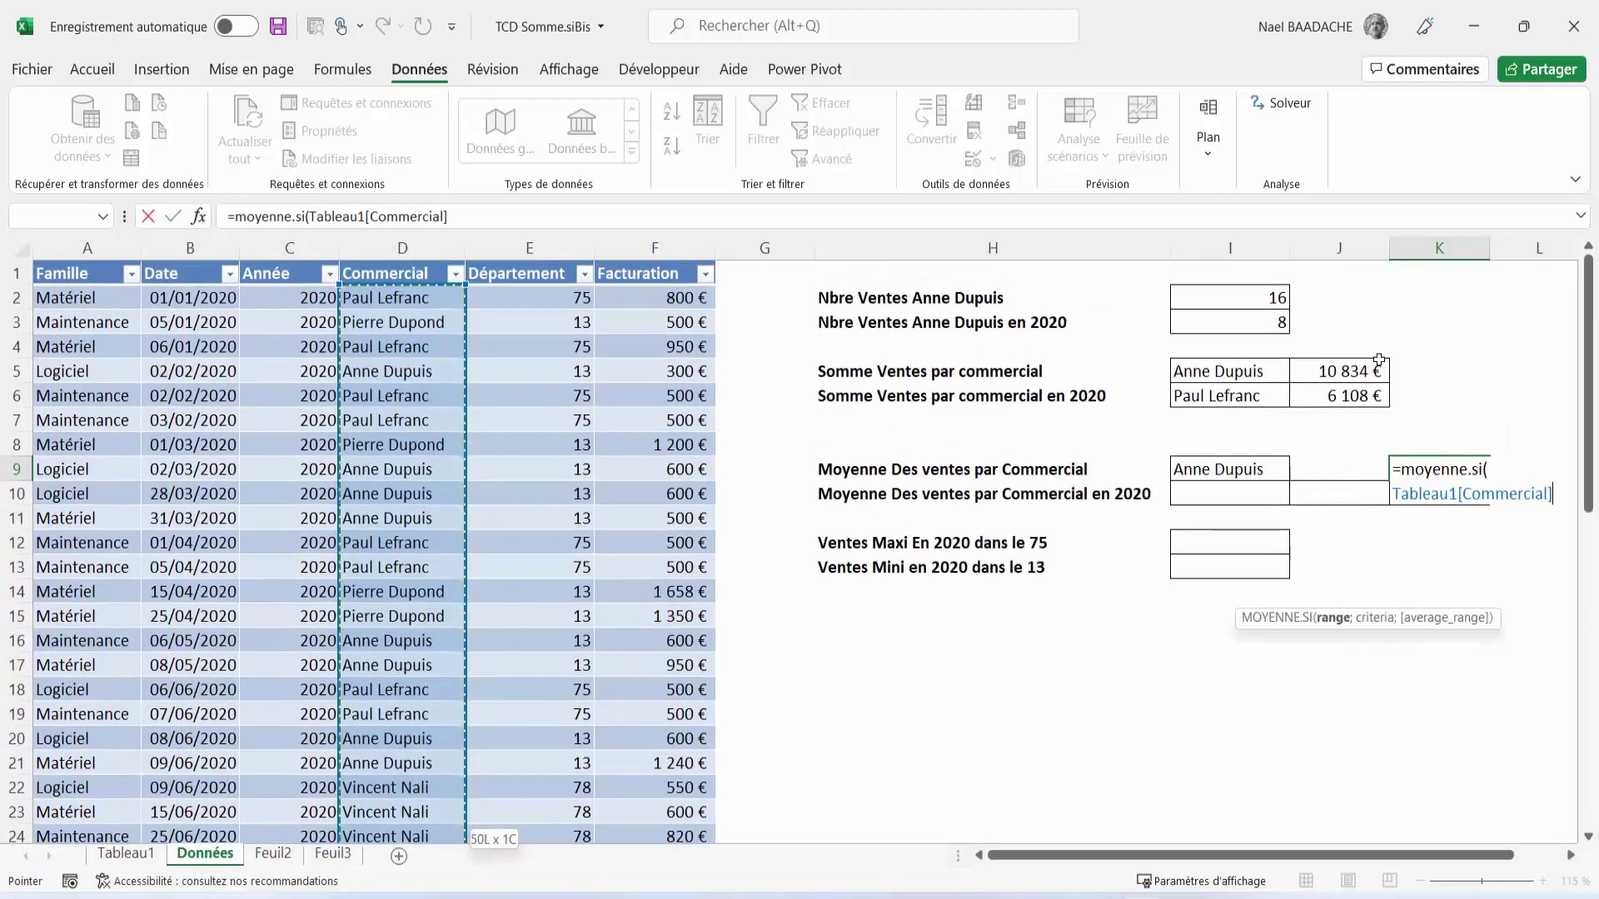
type(";")
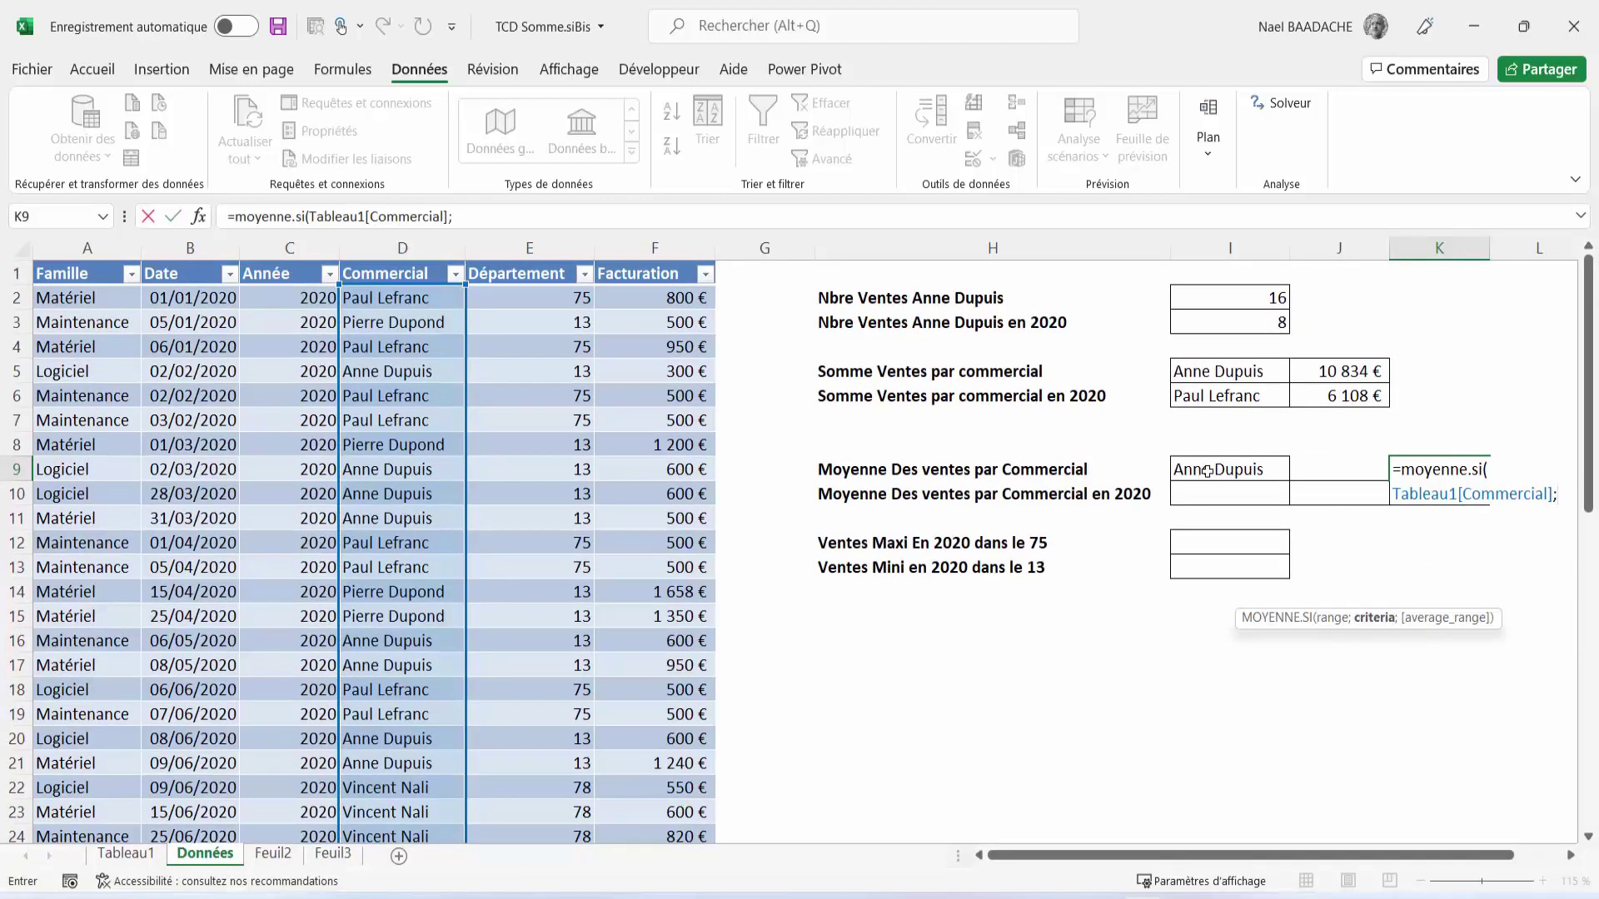
left_click(1208, 470)
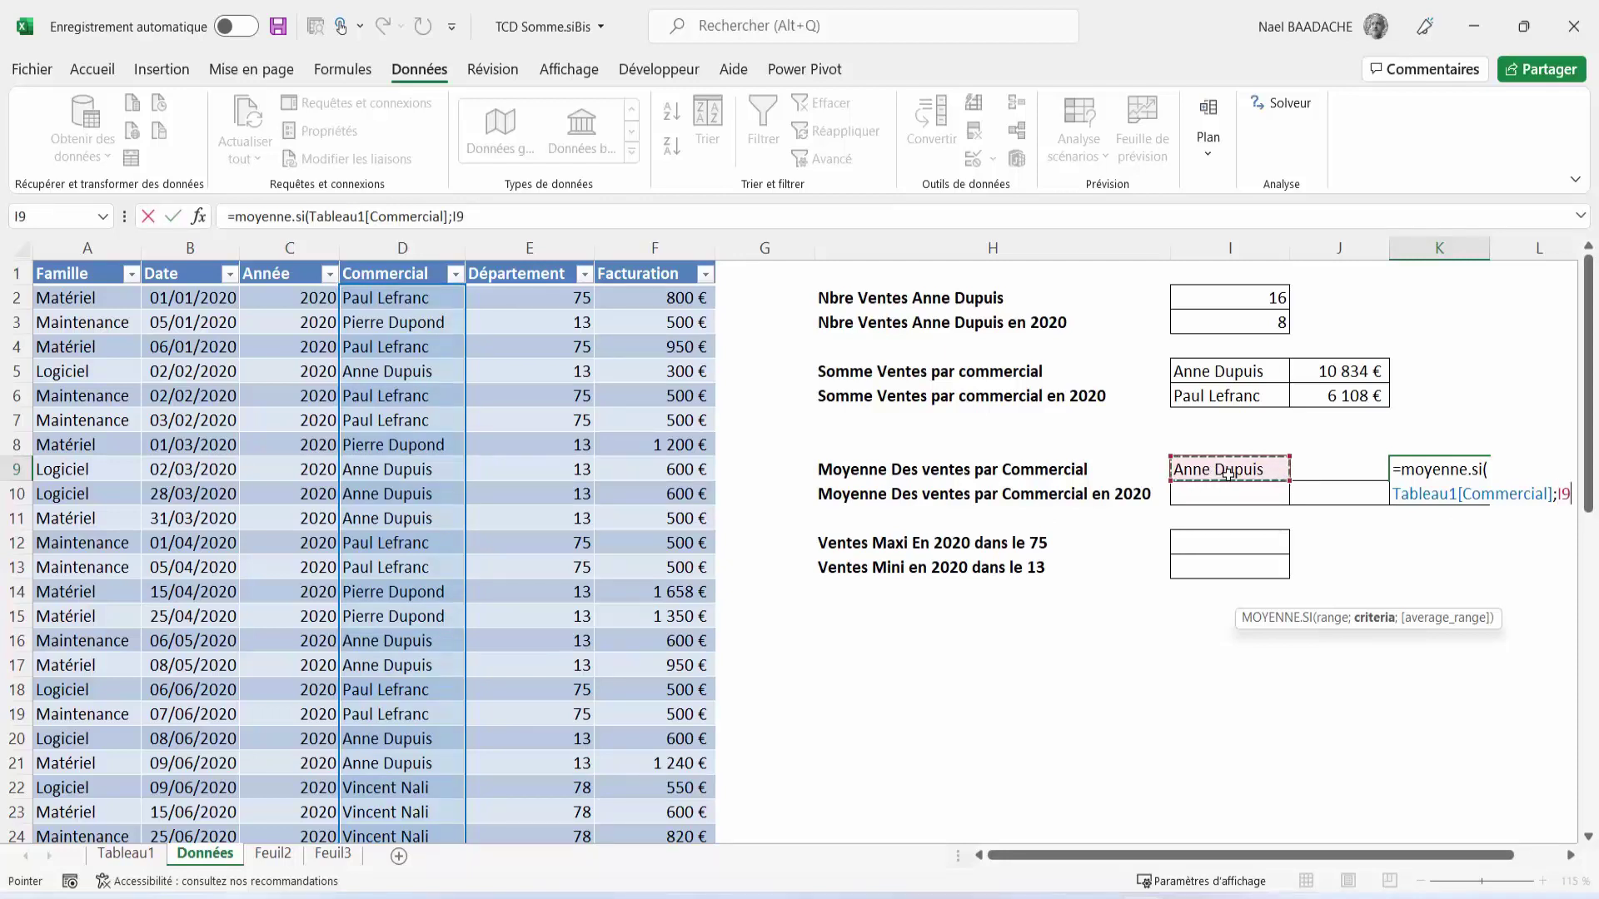
type(";")
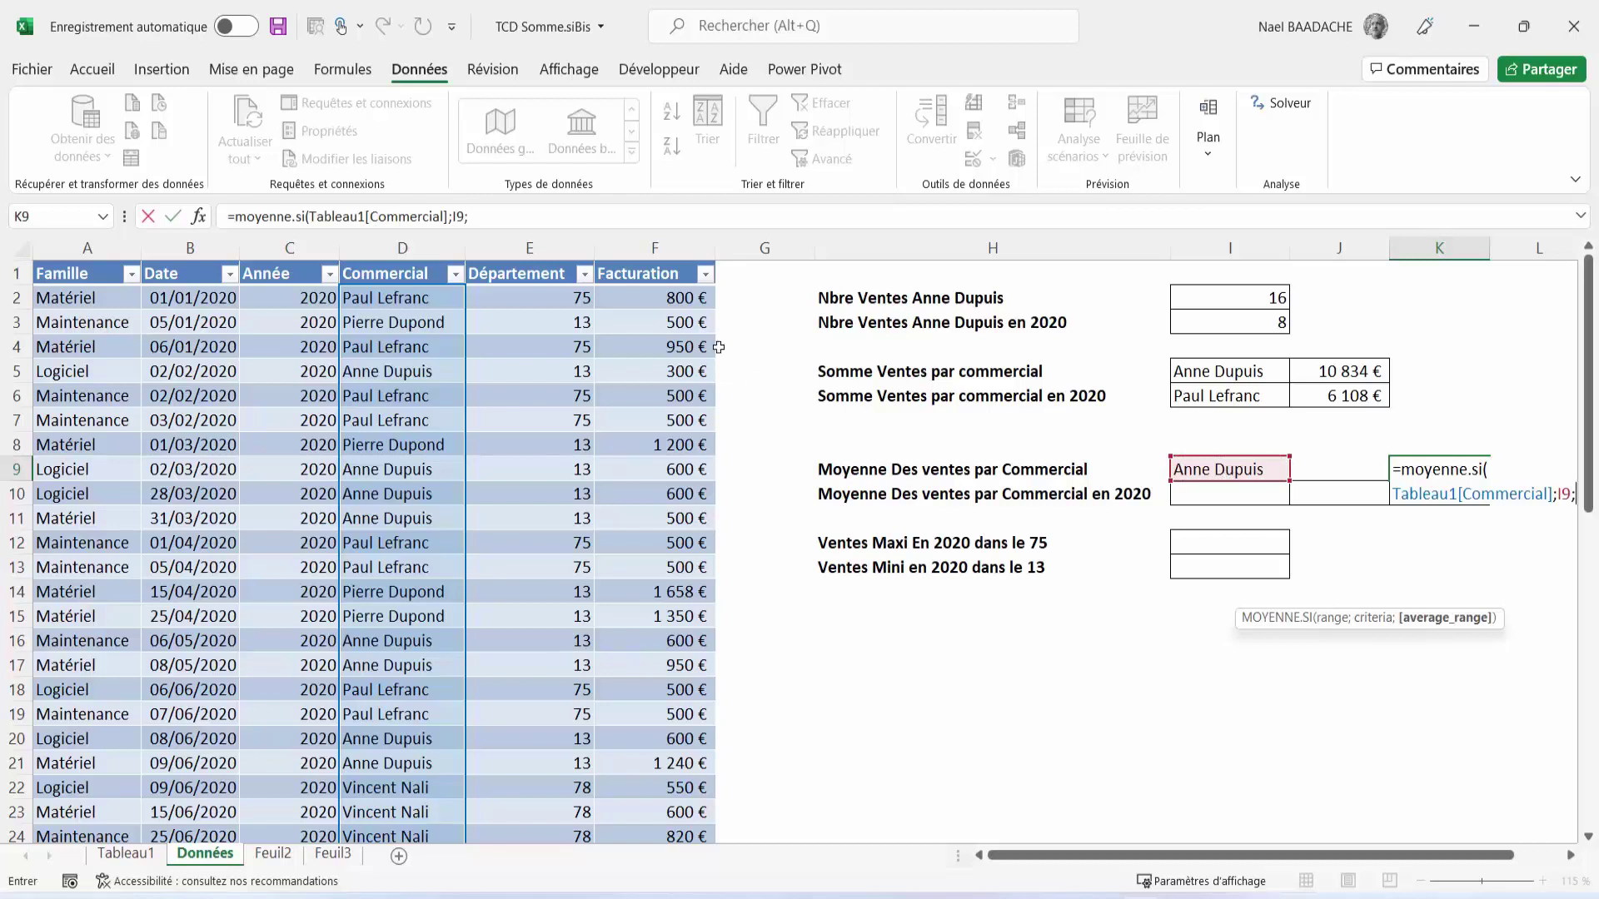
left_click(658, 300)
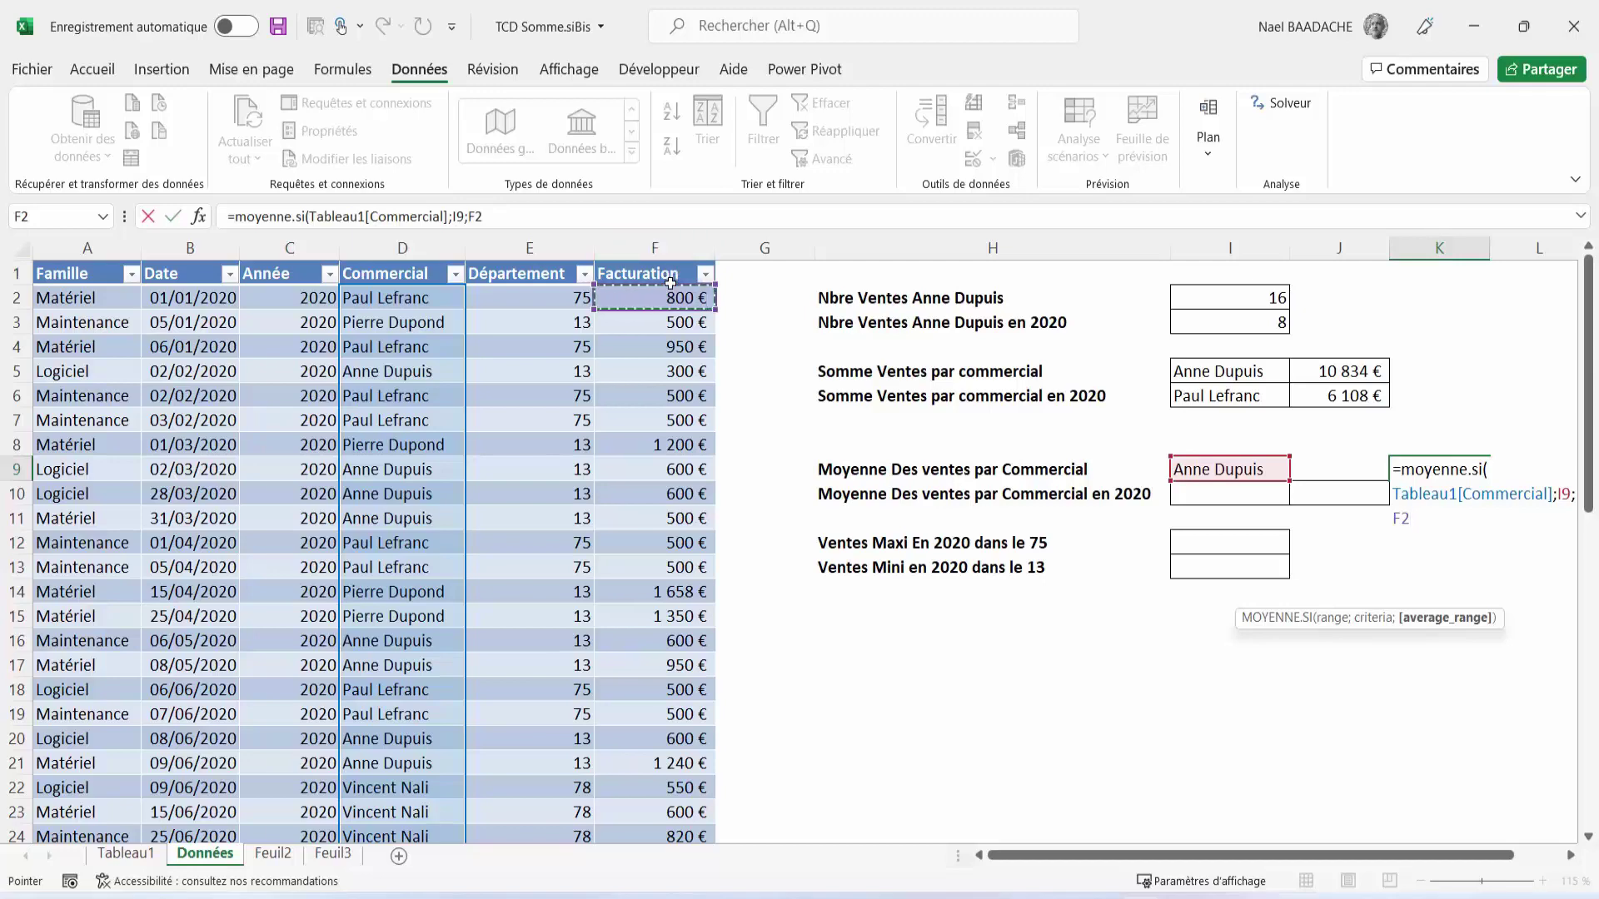
key("ctrl+shift+Down")
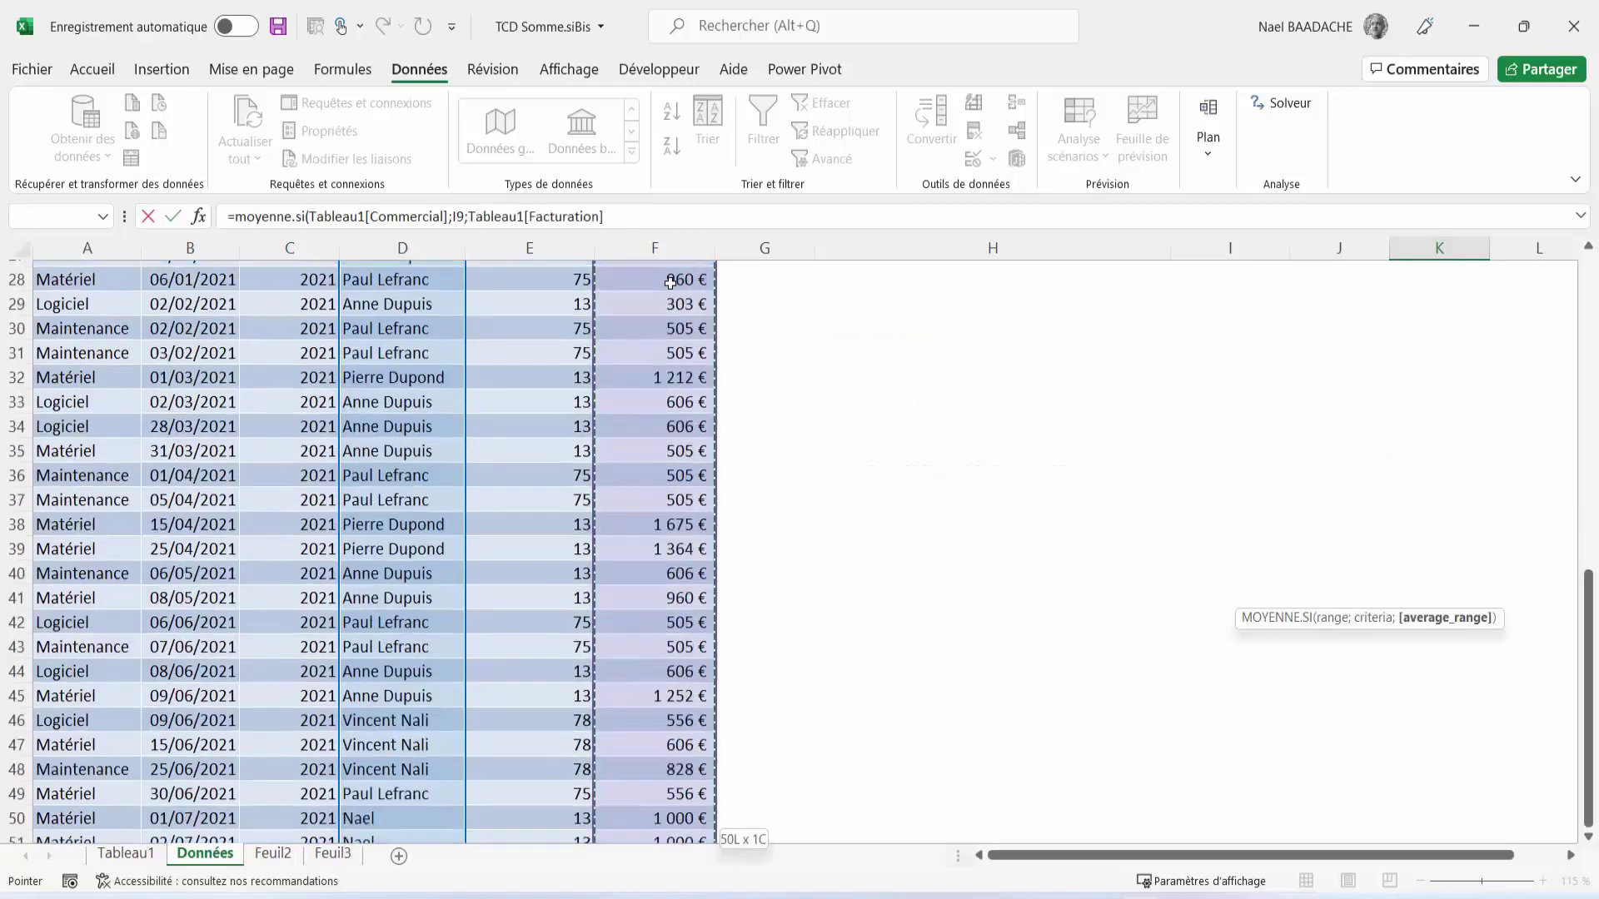
scroll(1082, 746, "up", 9)
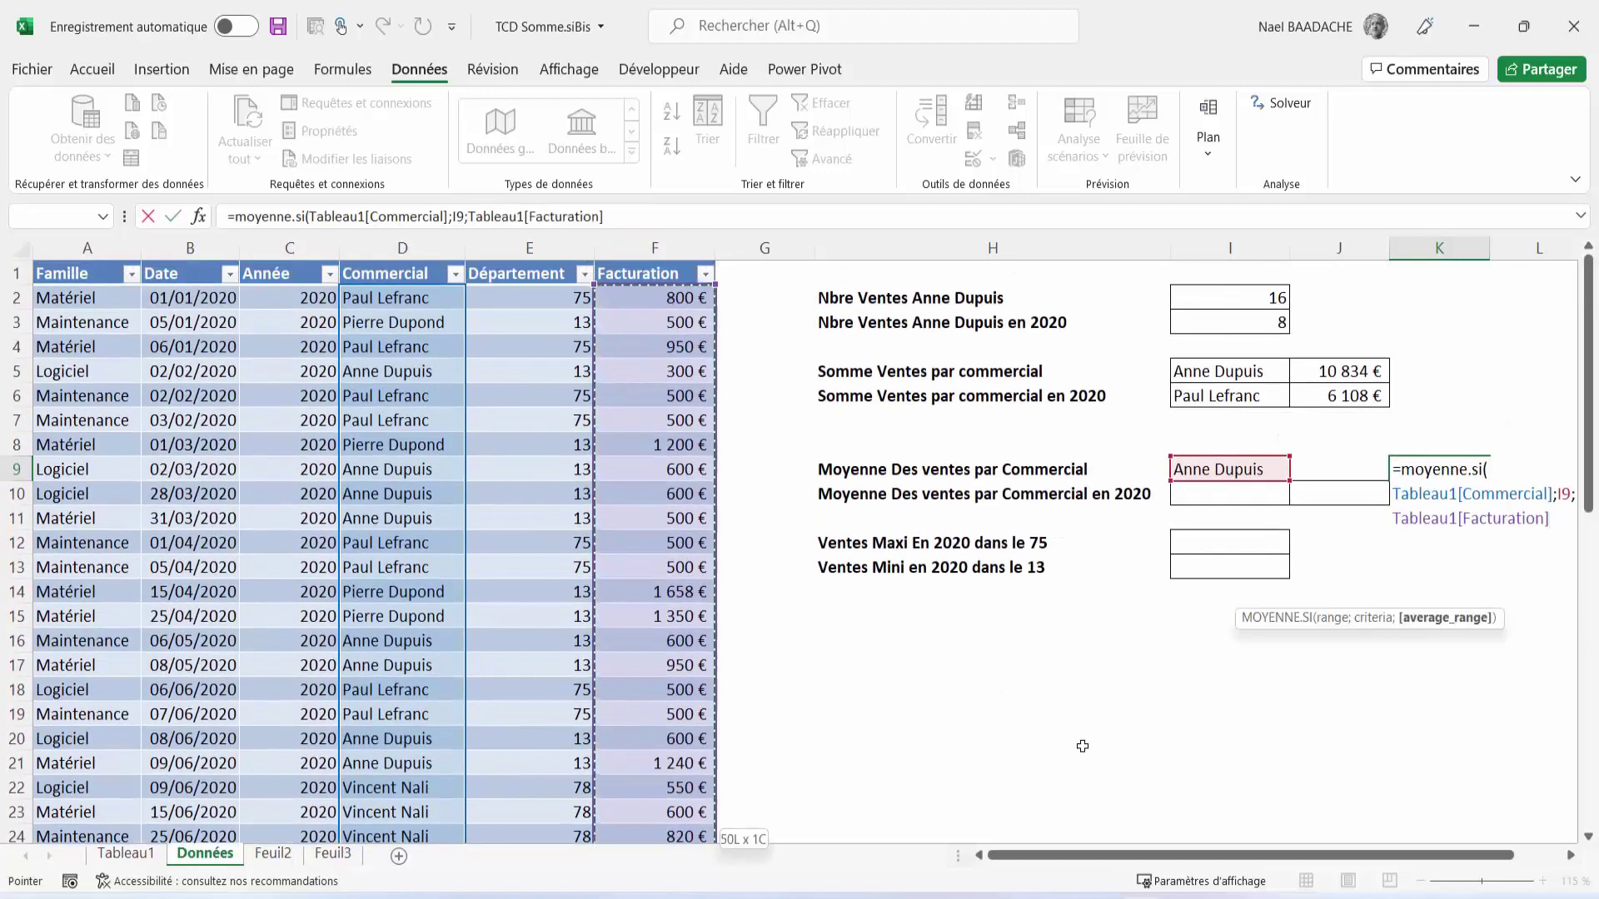
type(")")
key("Return")
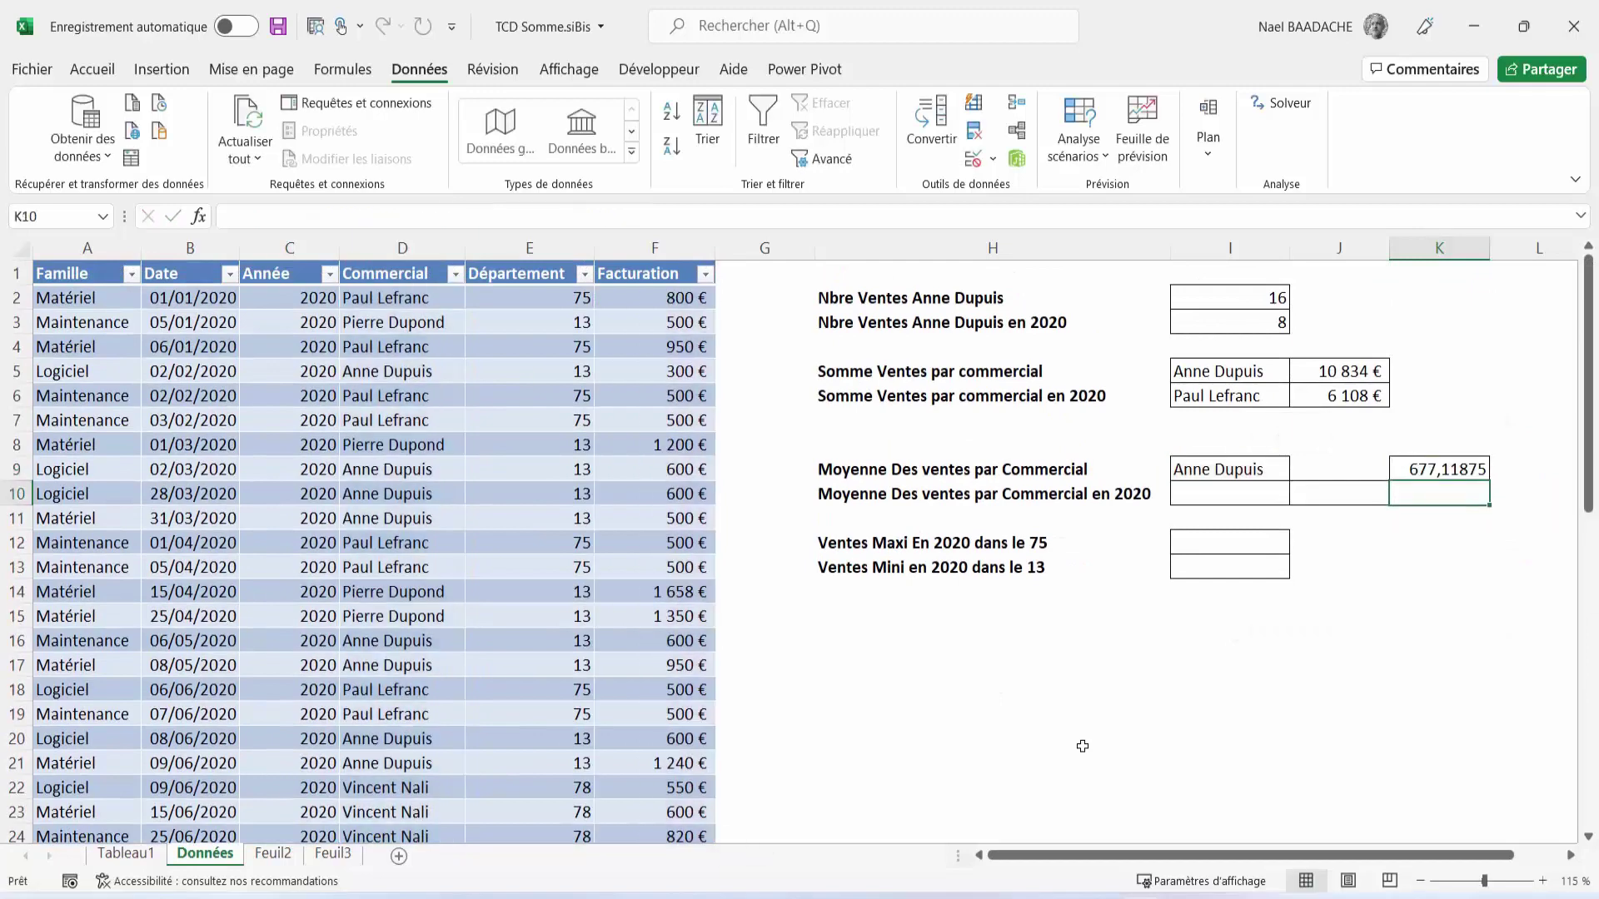
Step: Format the average cells as Comptabilité euros with no decimals, showing 677 €
left_click_drag(1470, 474, 1470, 493)
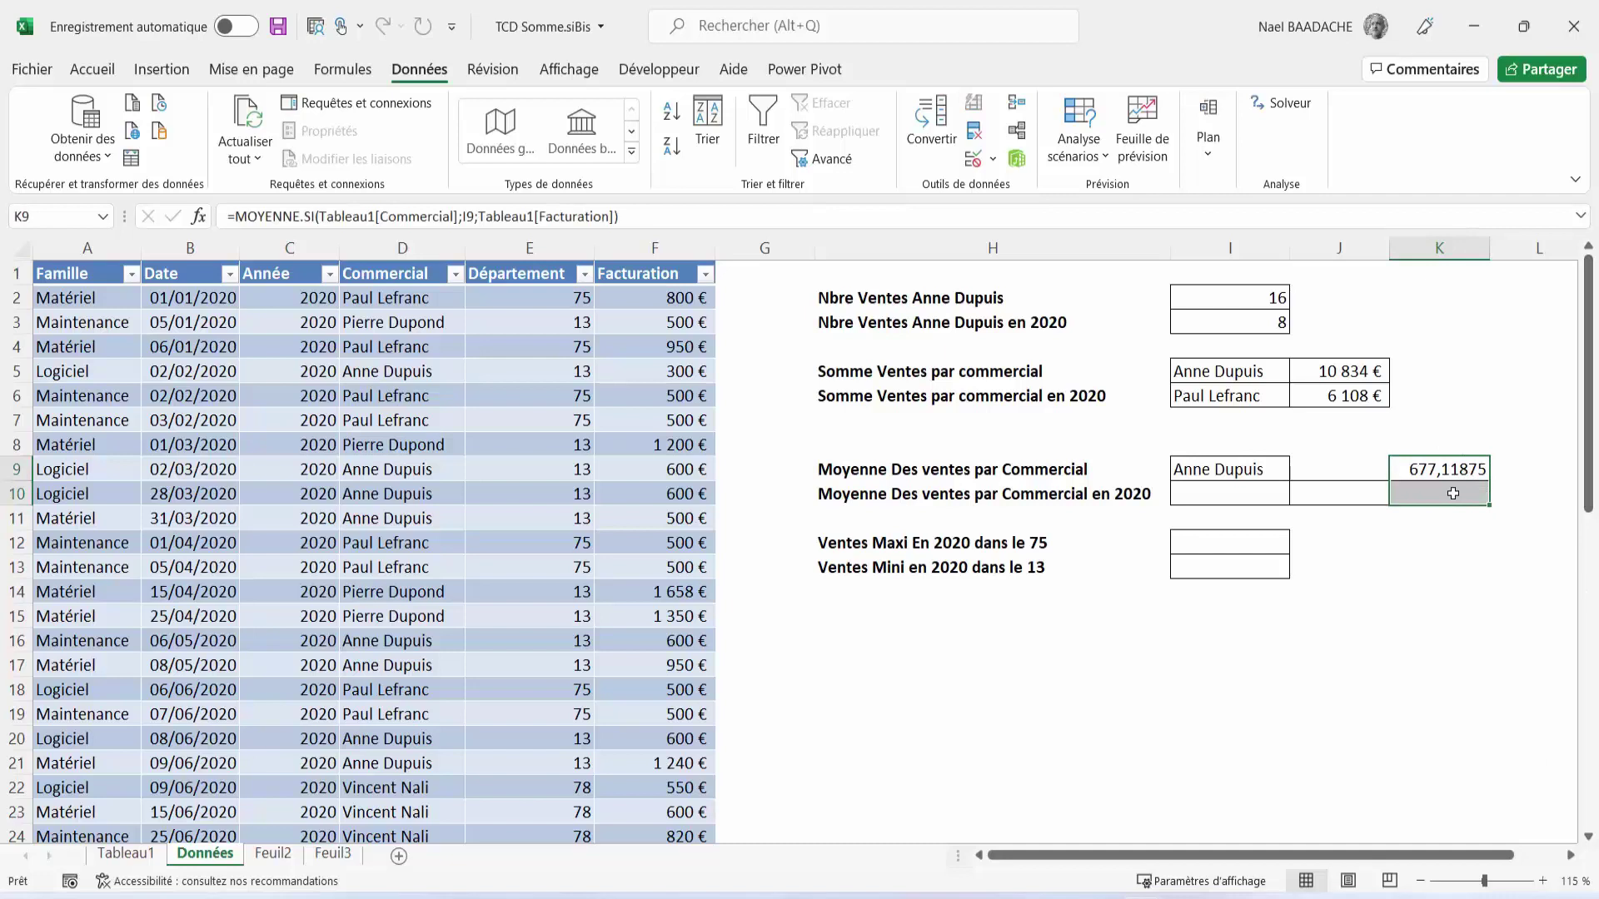
left_click(91, 69)
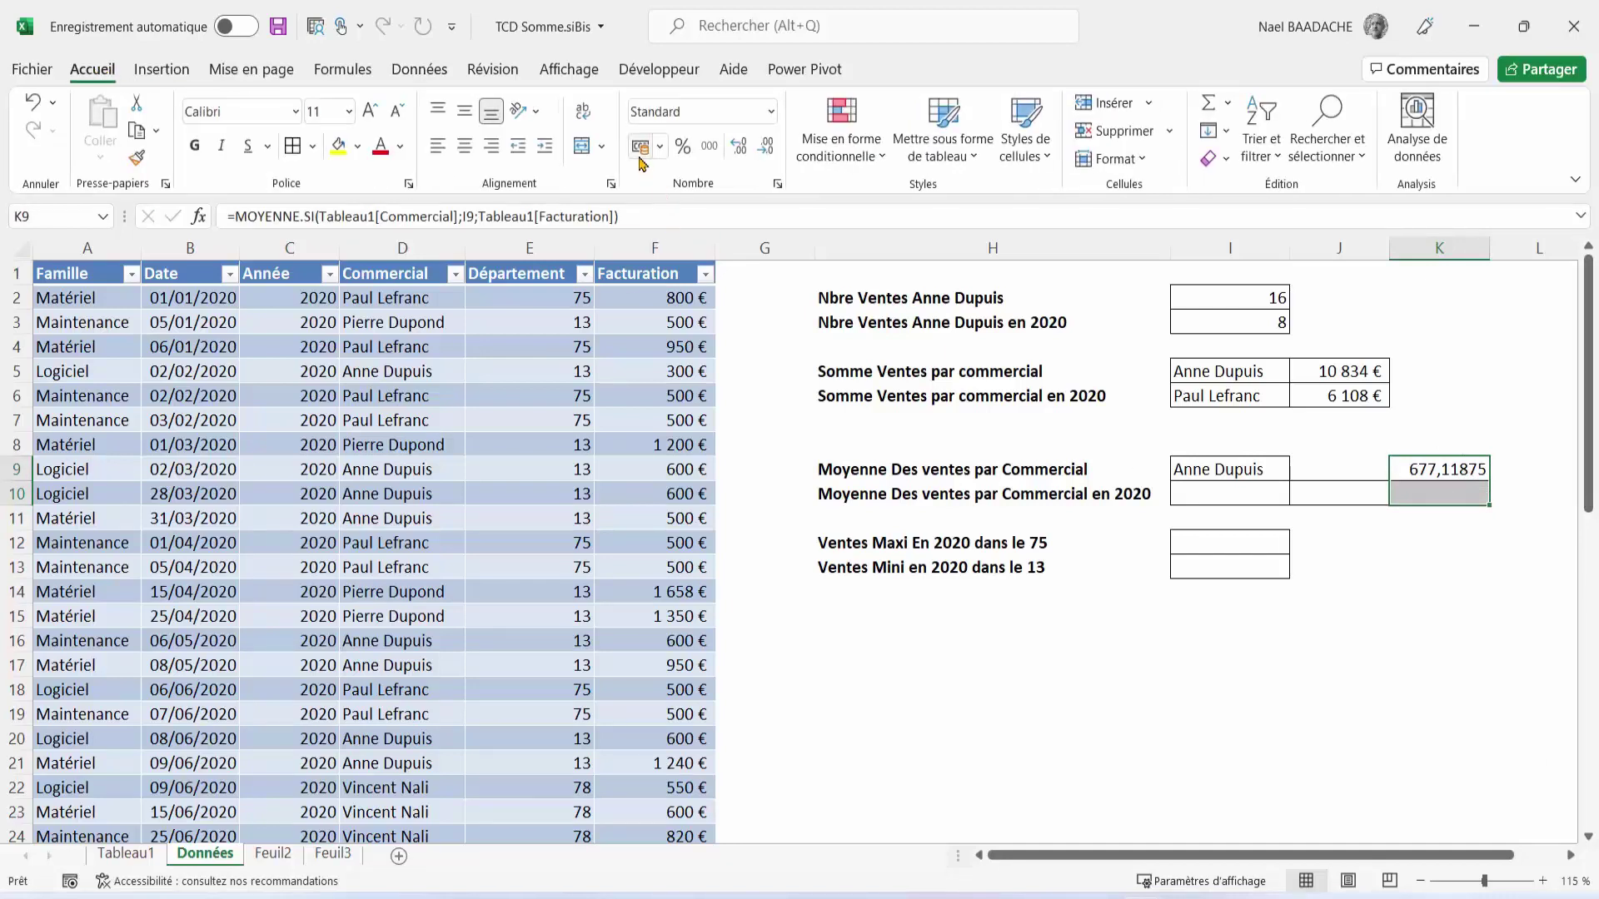
left_click(639, 147)
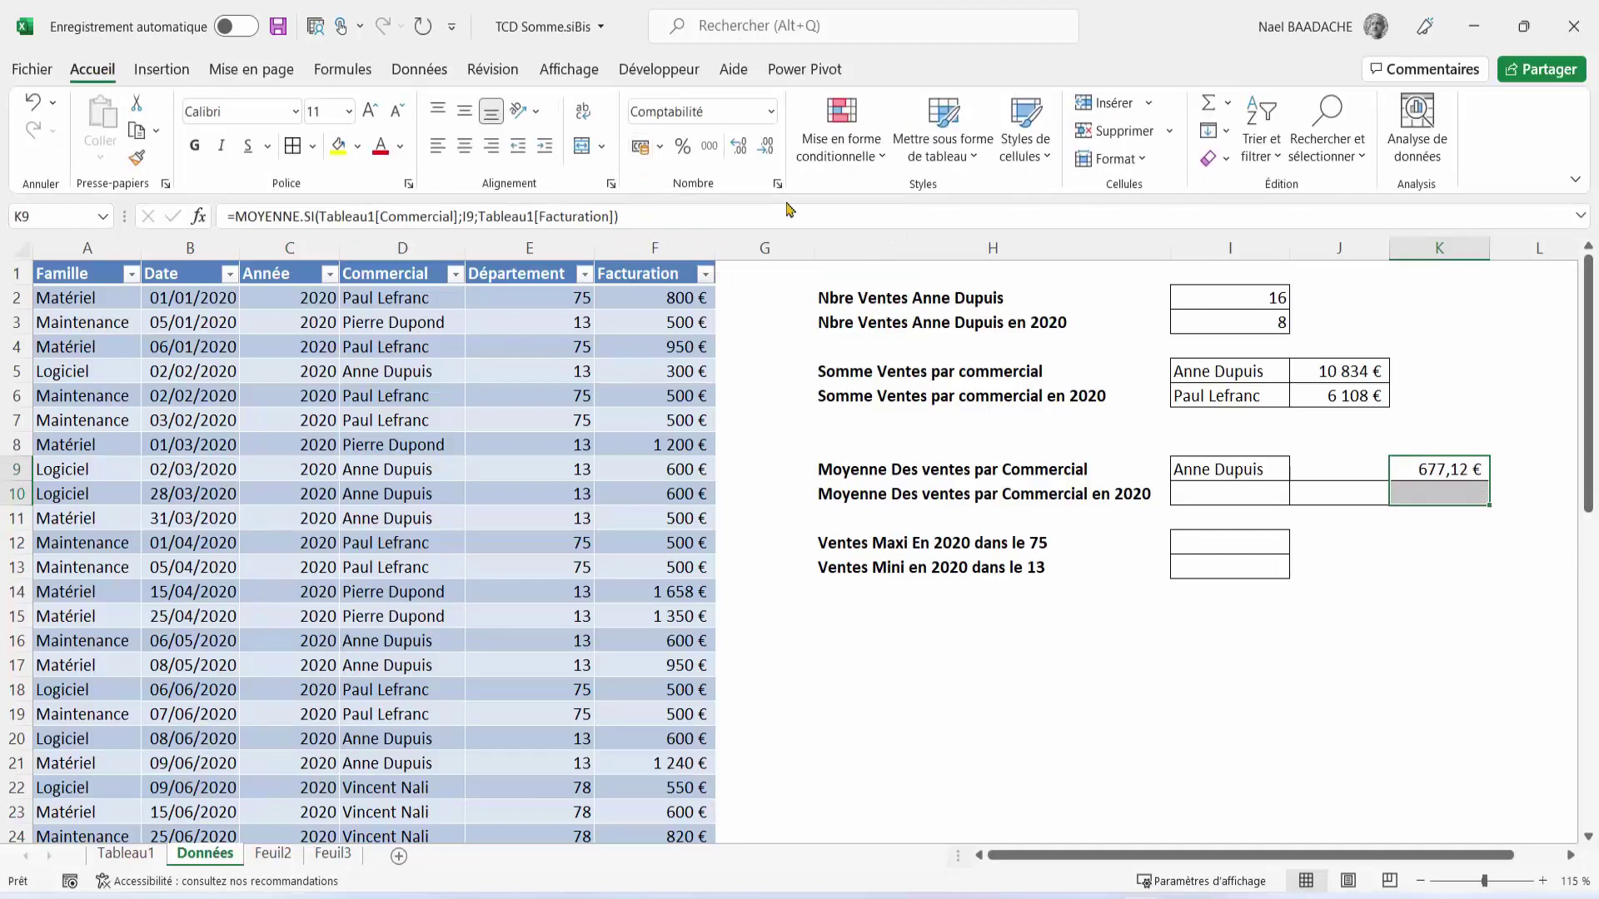
left_click(767, 150)
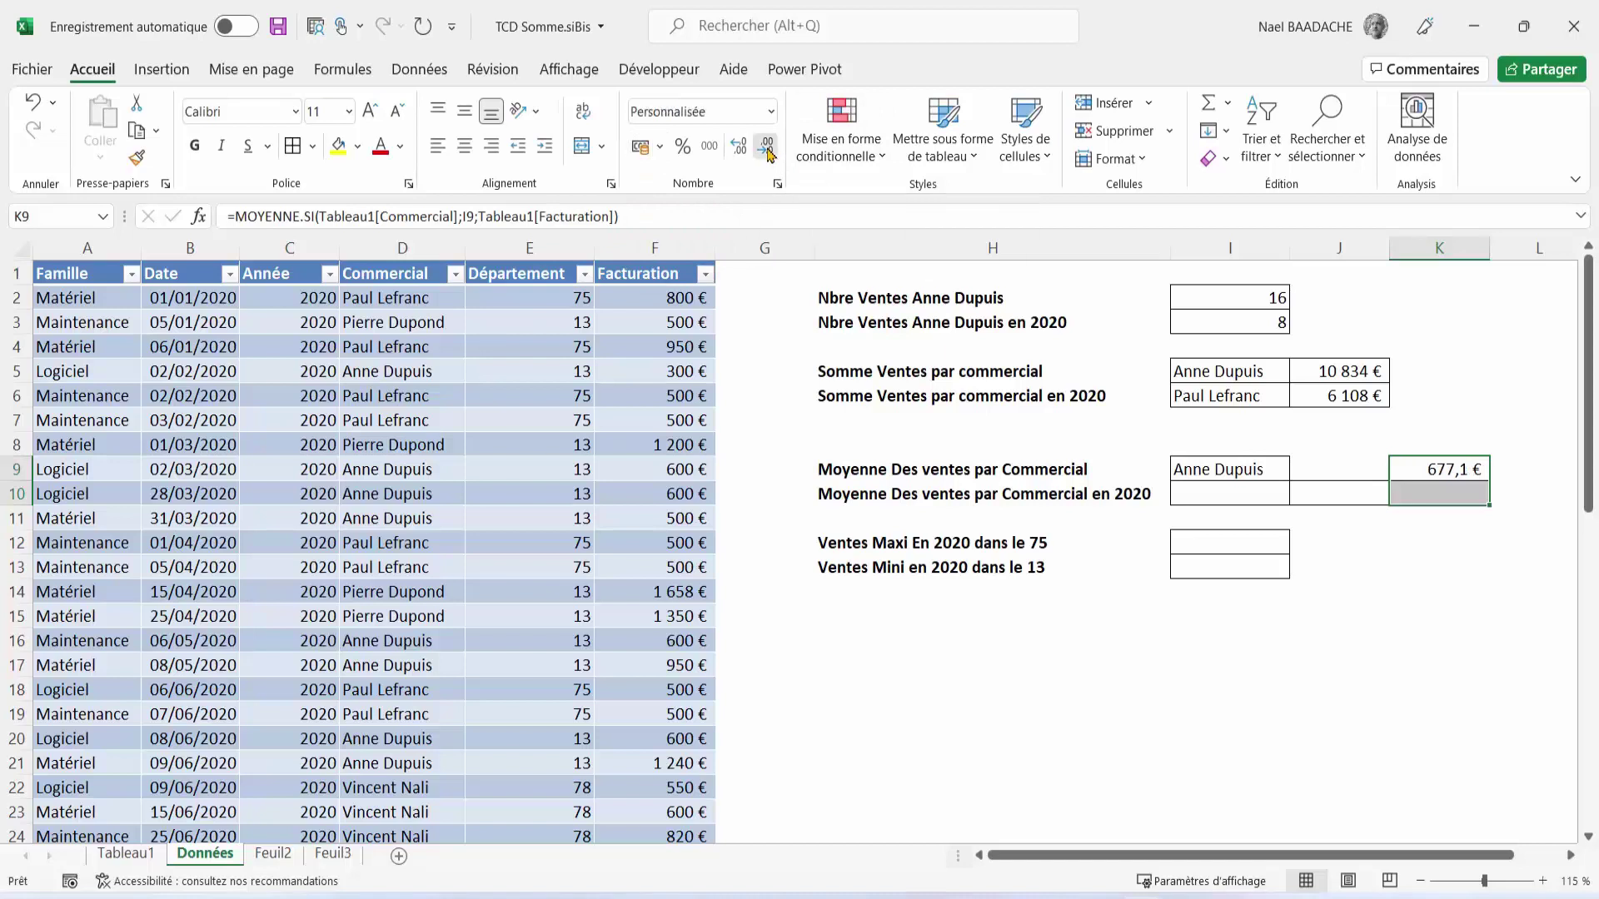
left_click(768, 150)
left_click(941, 496)
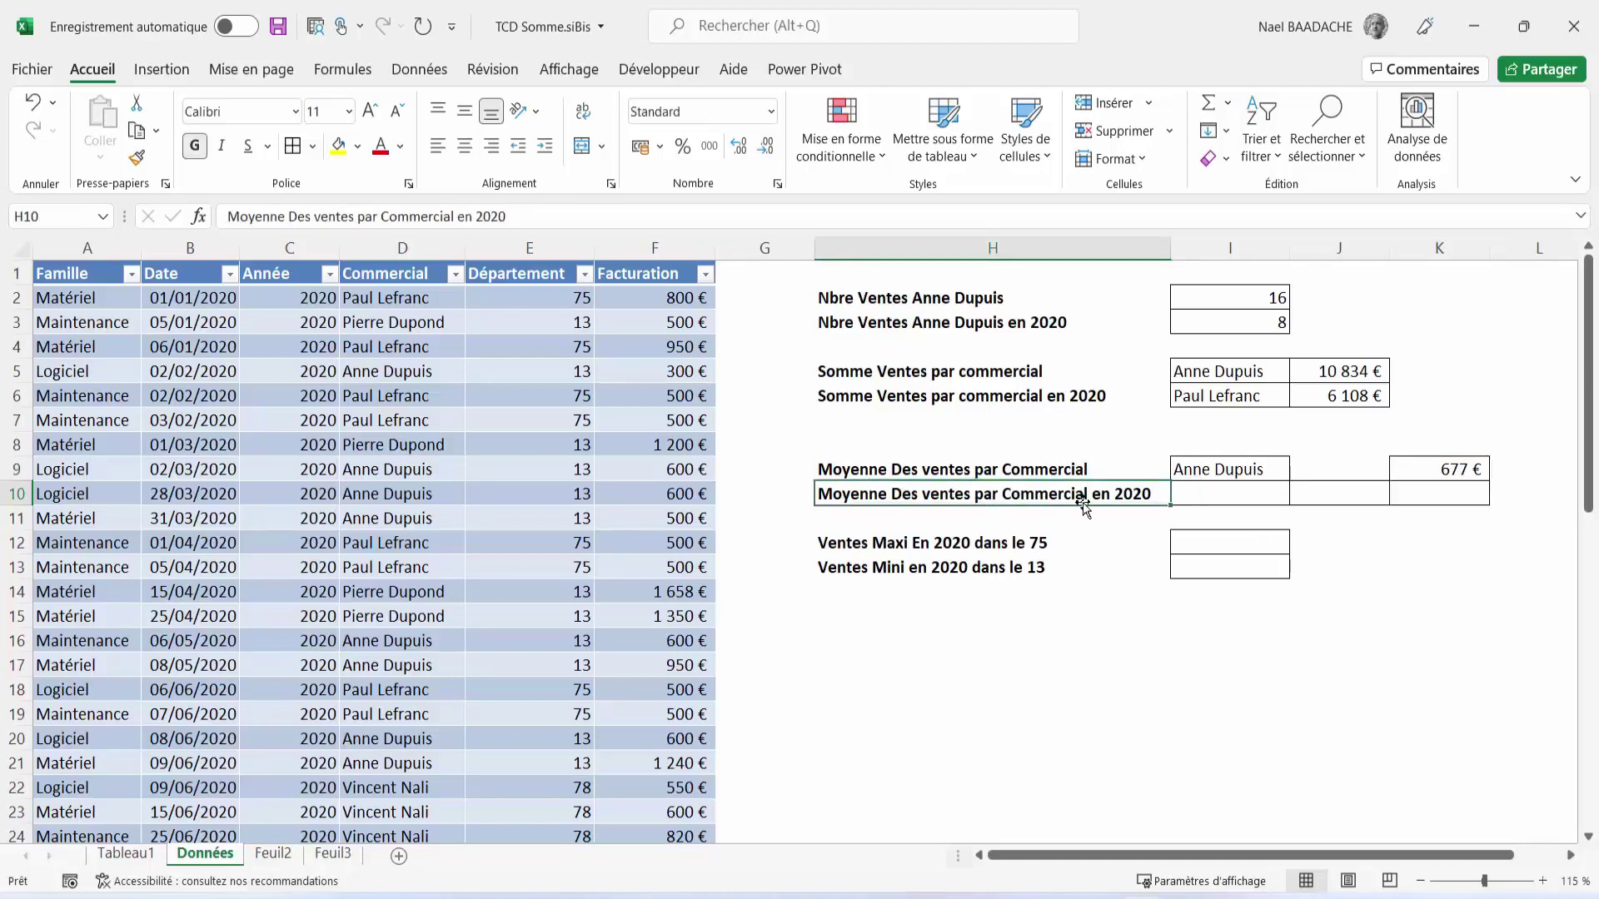
Step: Check that J10's data validation is a list with source 2020;2021, leaving it unchanged
left_click(1329, 497)
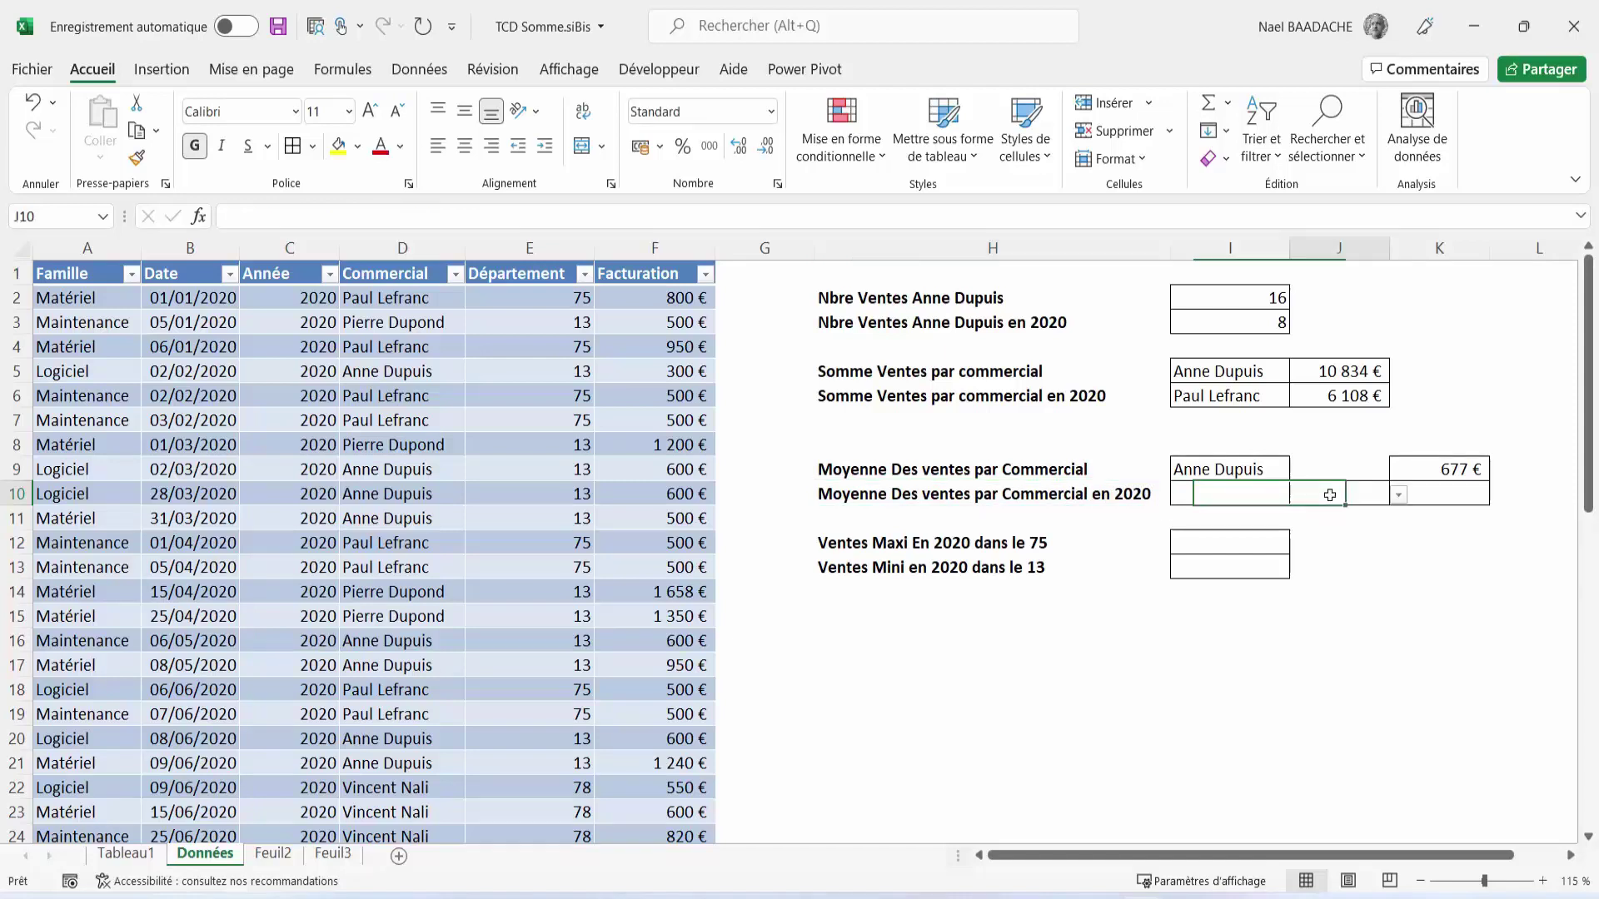
left_click(1399, 494)
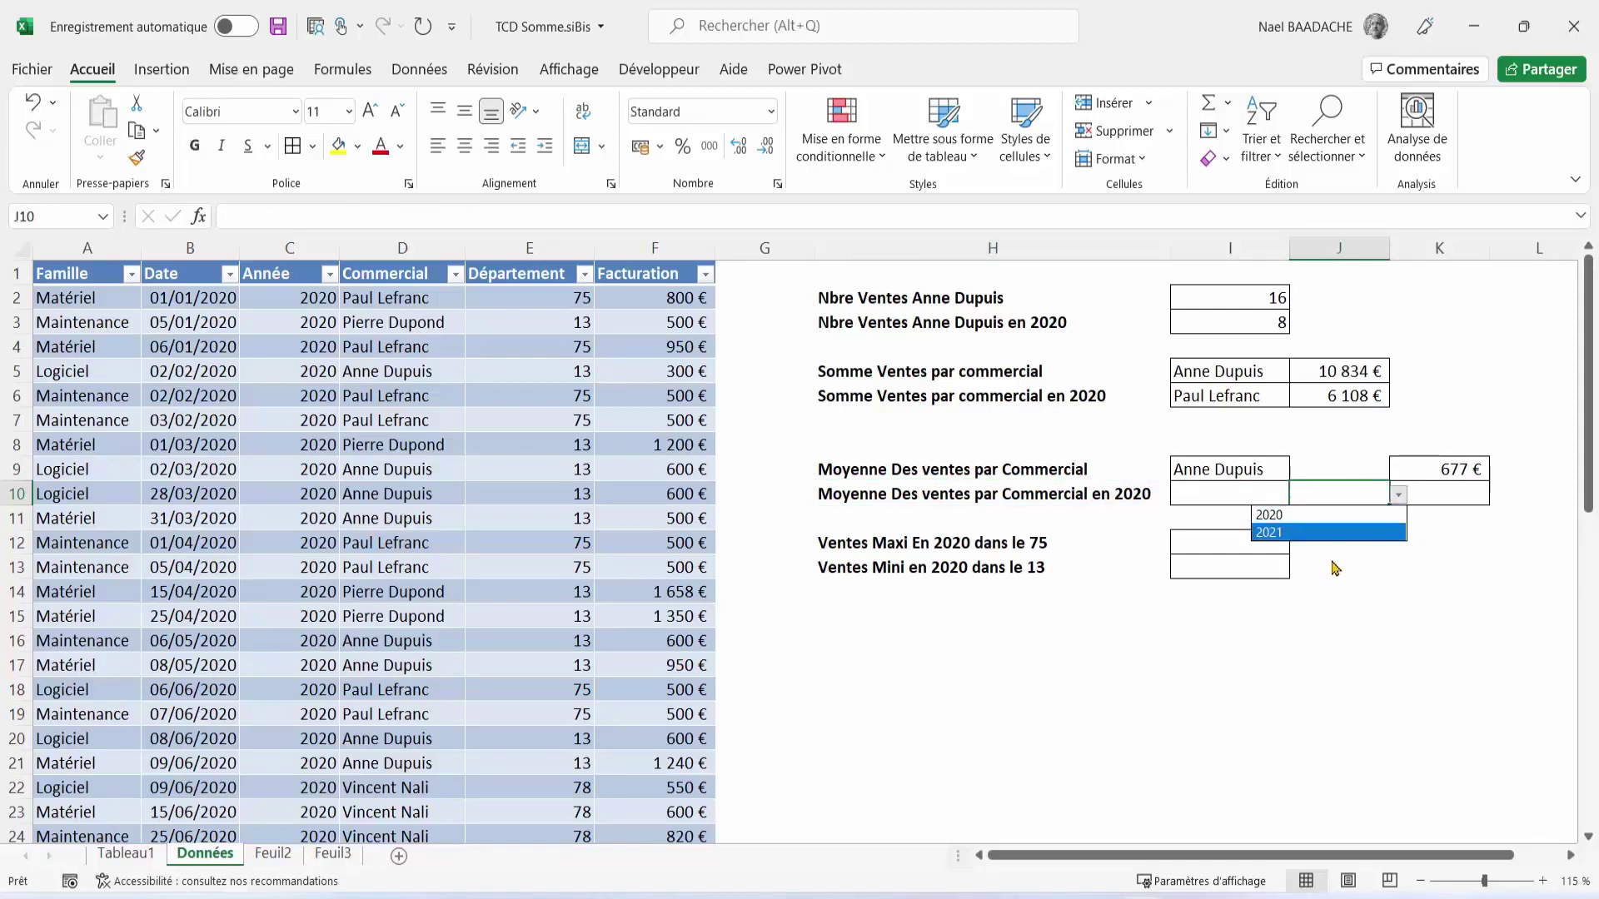
key("Escape")
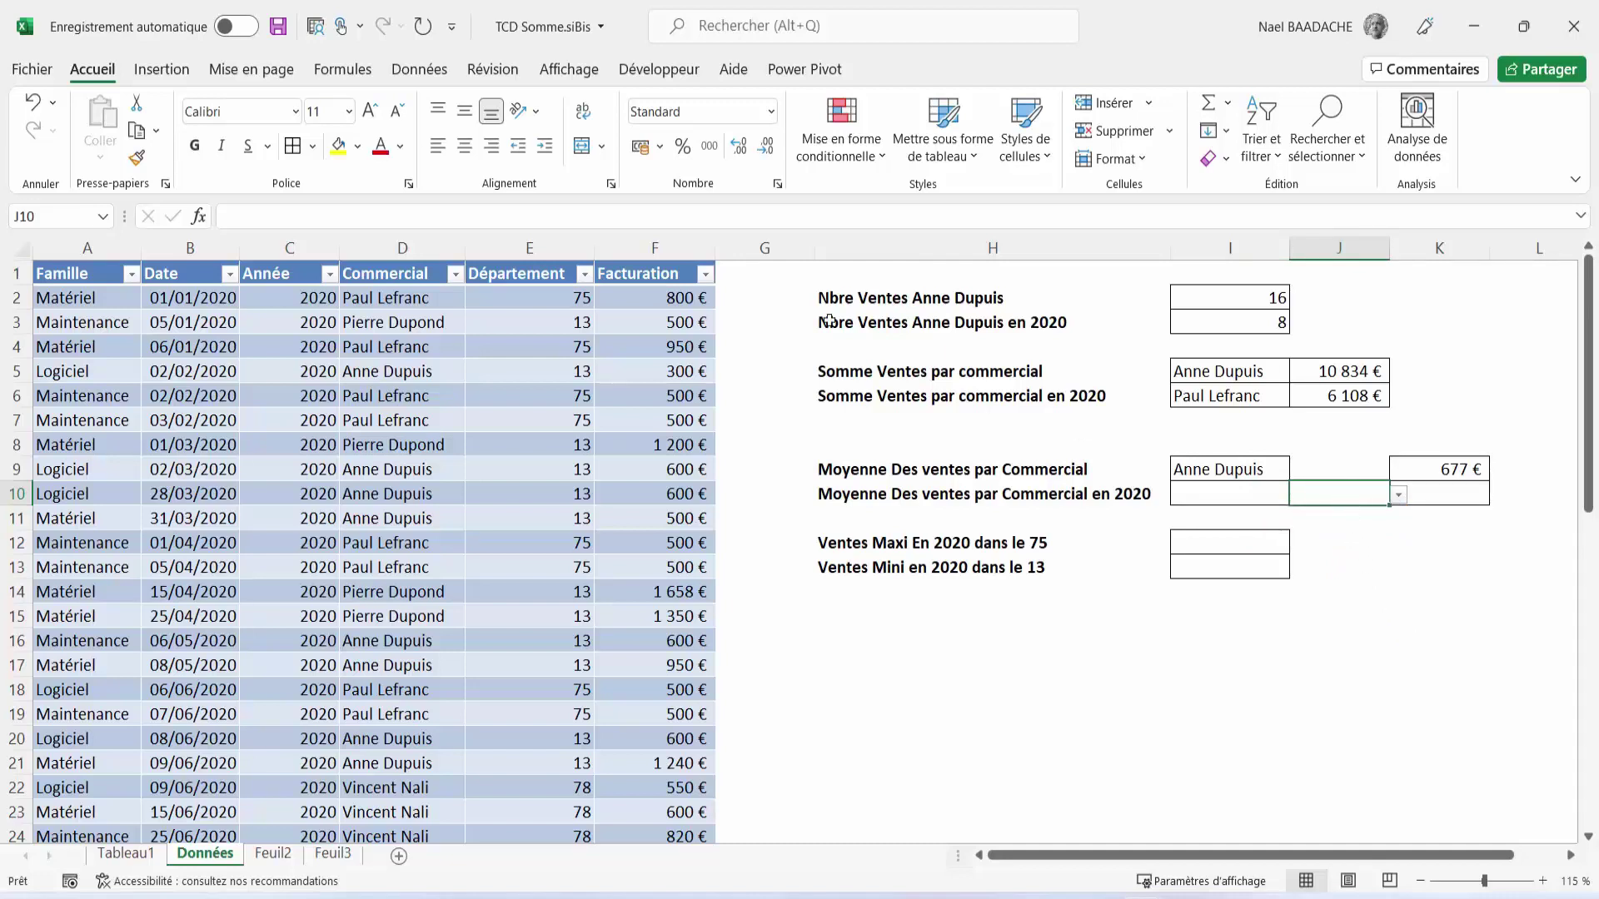
left_click(416, 72)
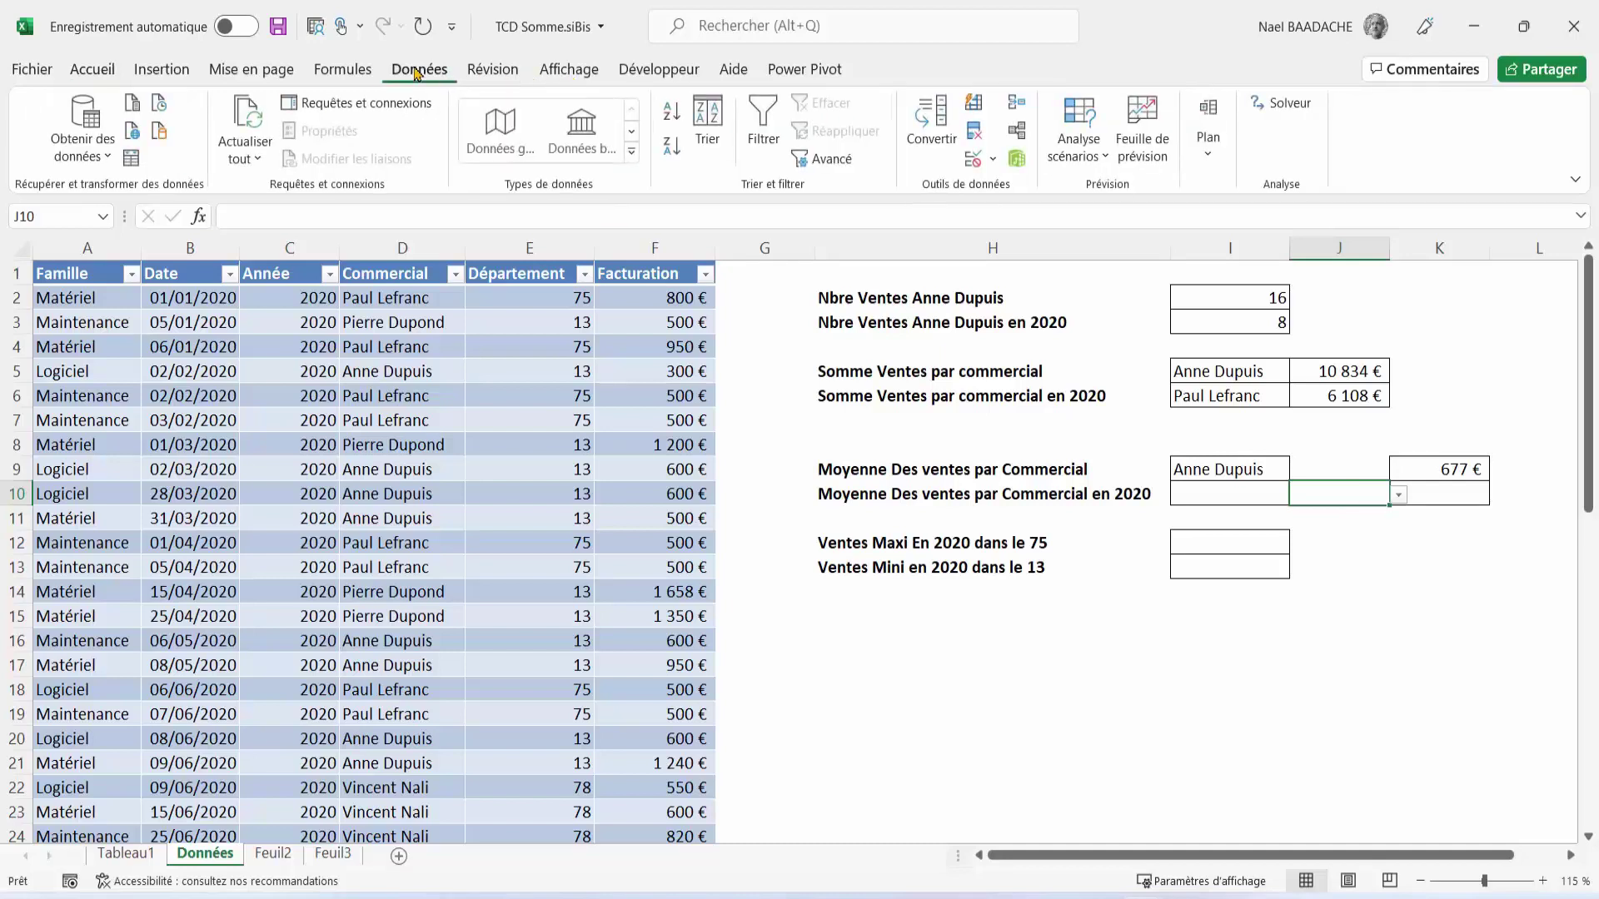
left_click(992, 158)
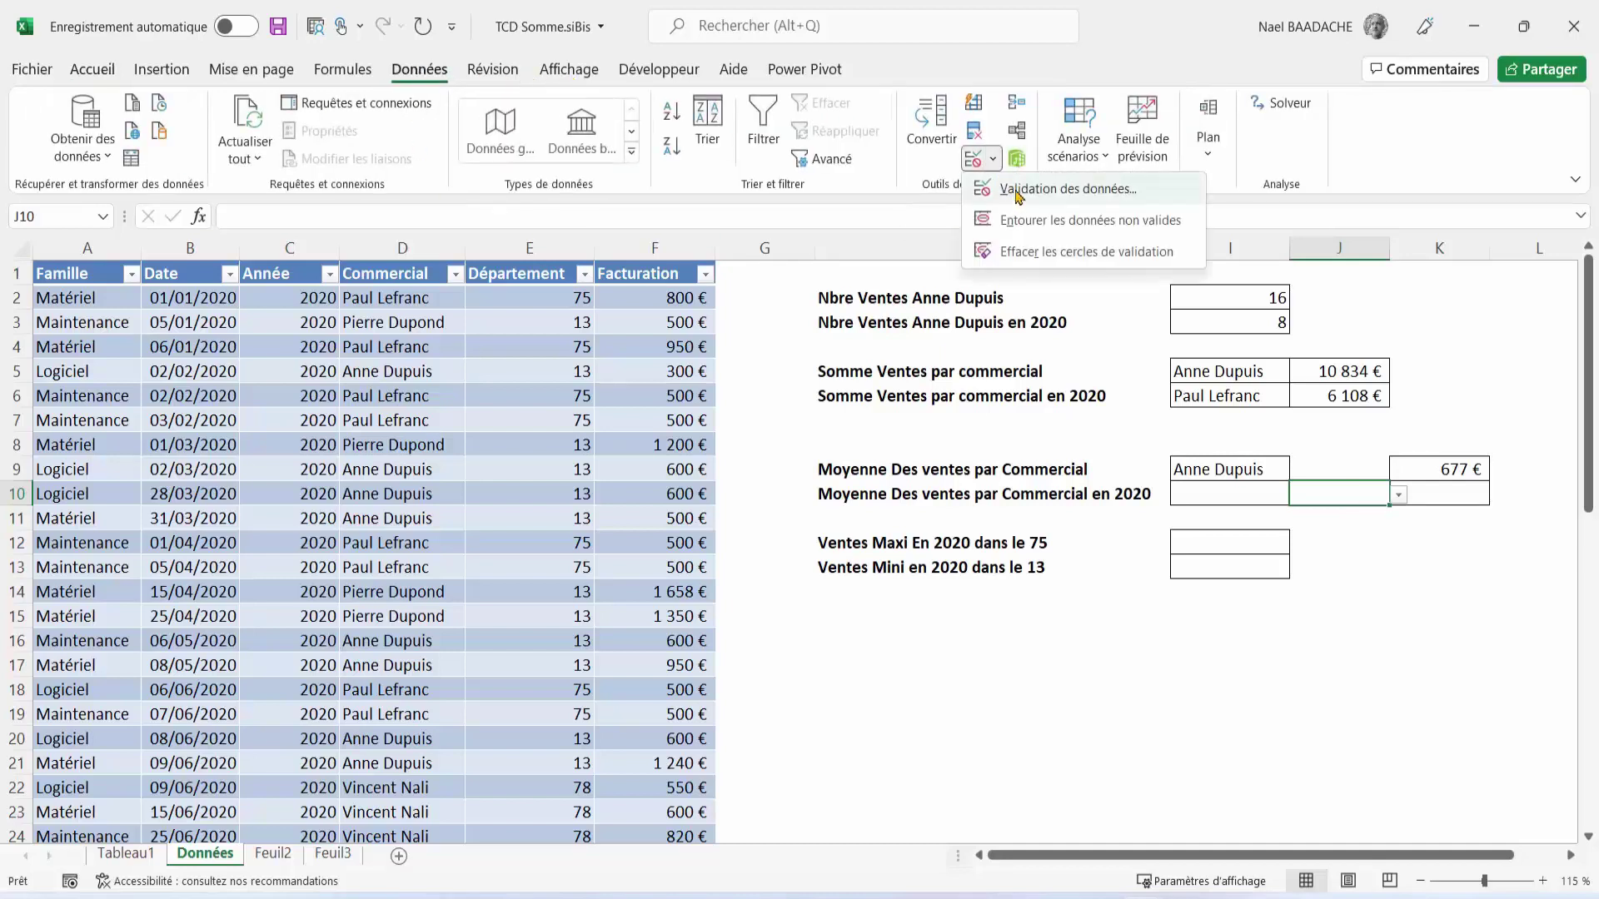
left_click(1017, 197)
left_click(390, 509)
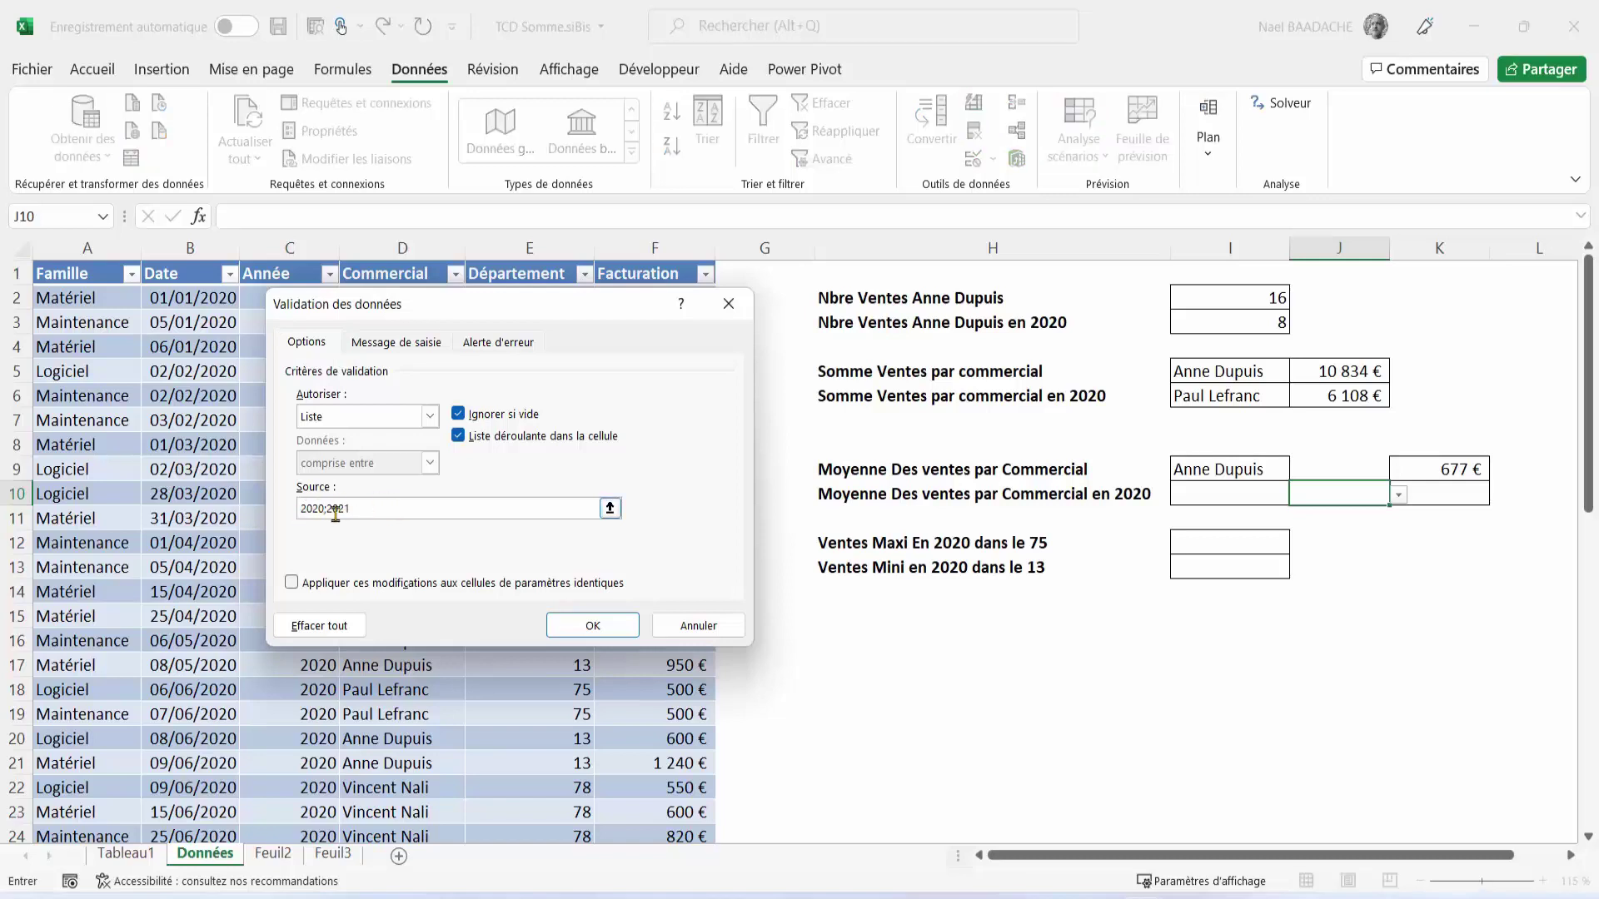
left_click(592, 628)
Step: Set I10 to the same salesperson as I9 and J10 to 2020
left_click(1227, 496)
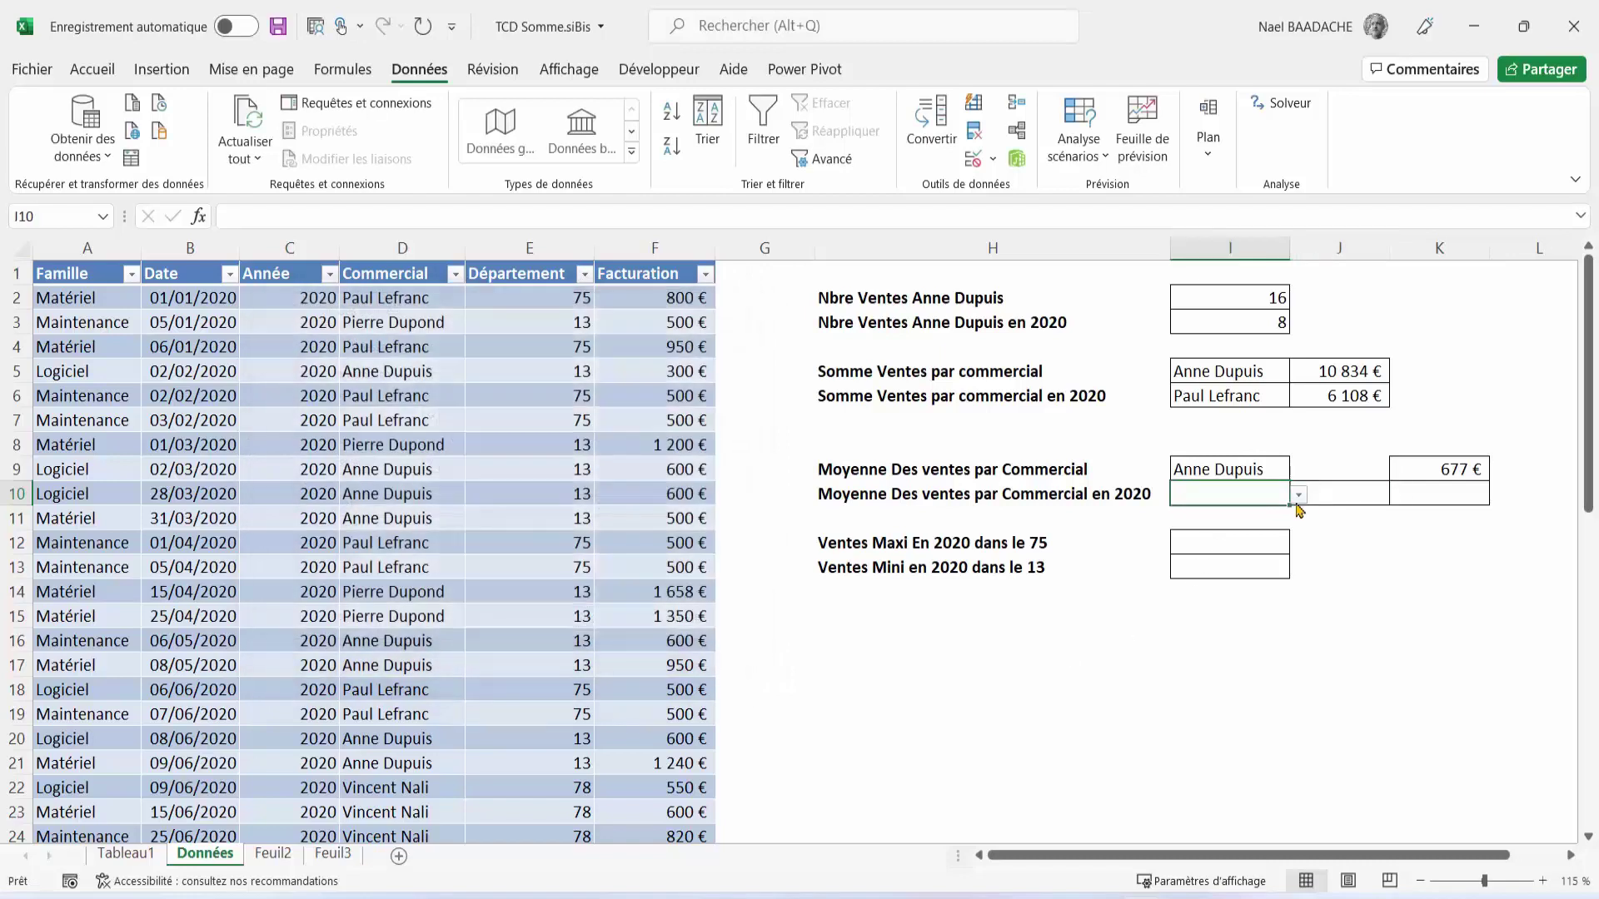
left_click(1298, 496)
left_click(1207, 513)
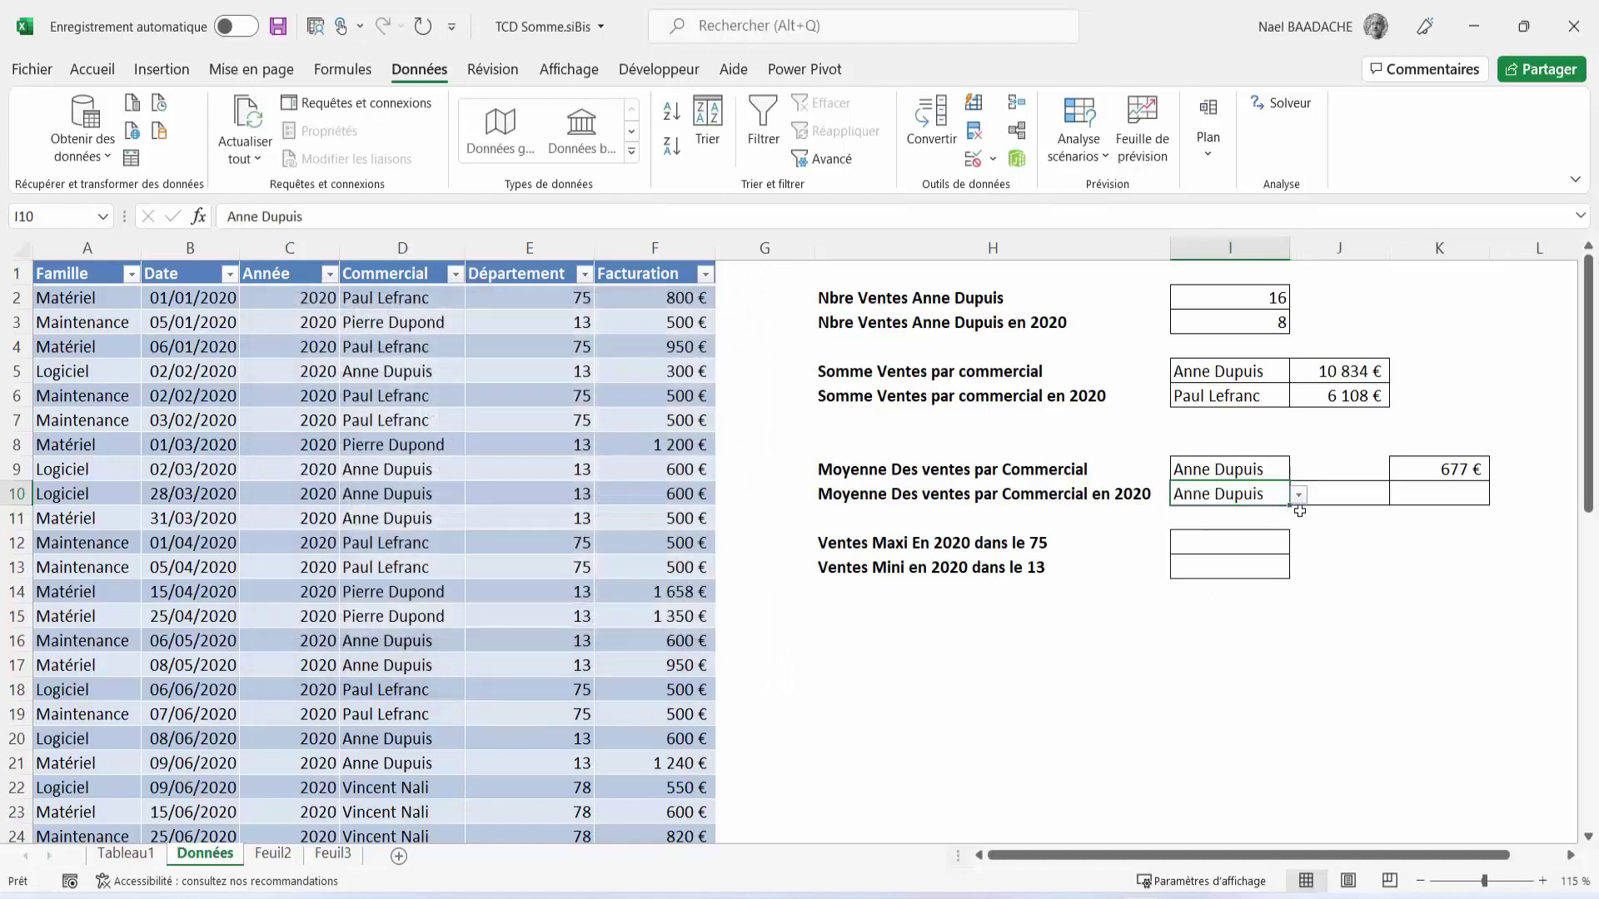
left_click(1350, 498)
left_click(1398, 495)
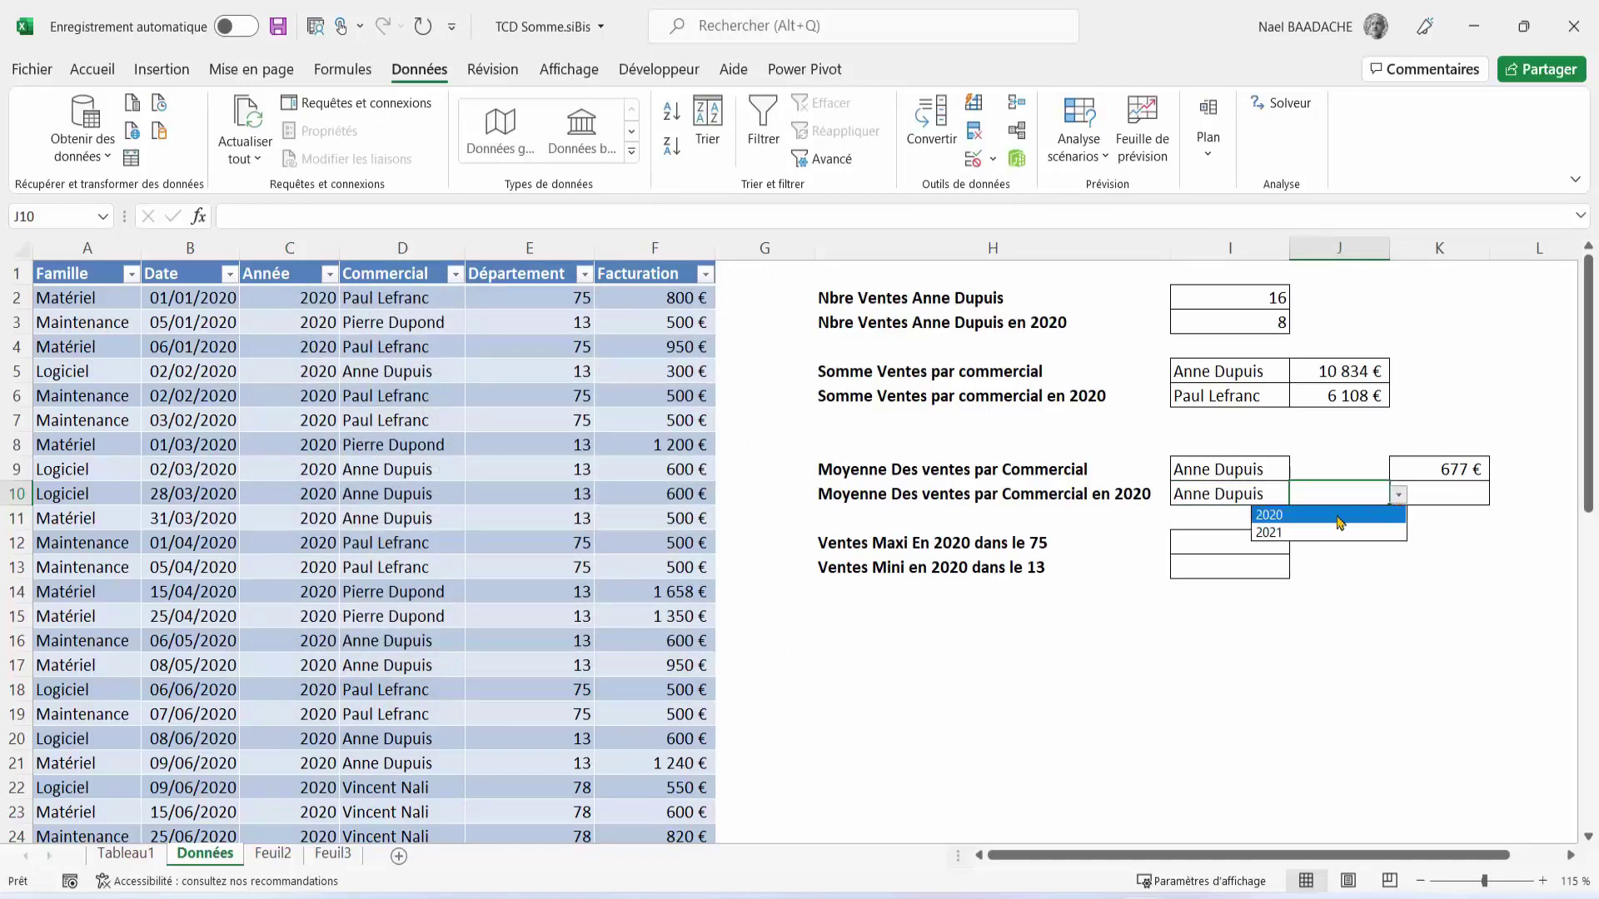
left_click(1272, 515)
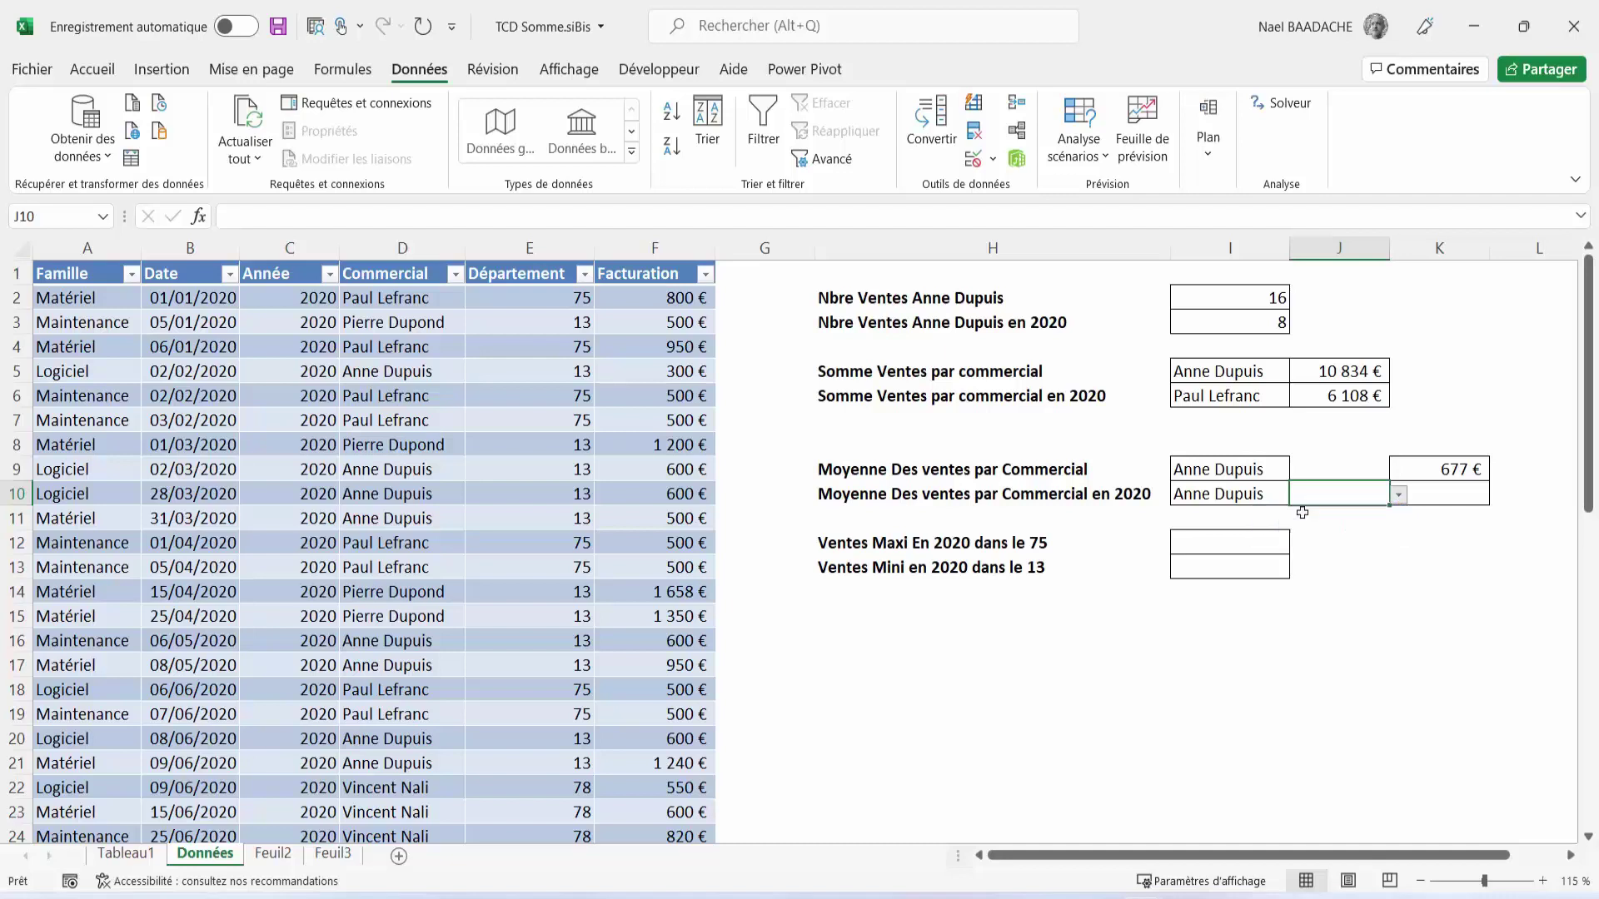
left_click(1429, 495)
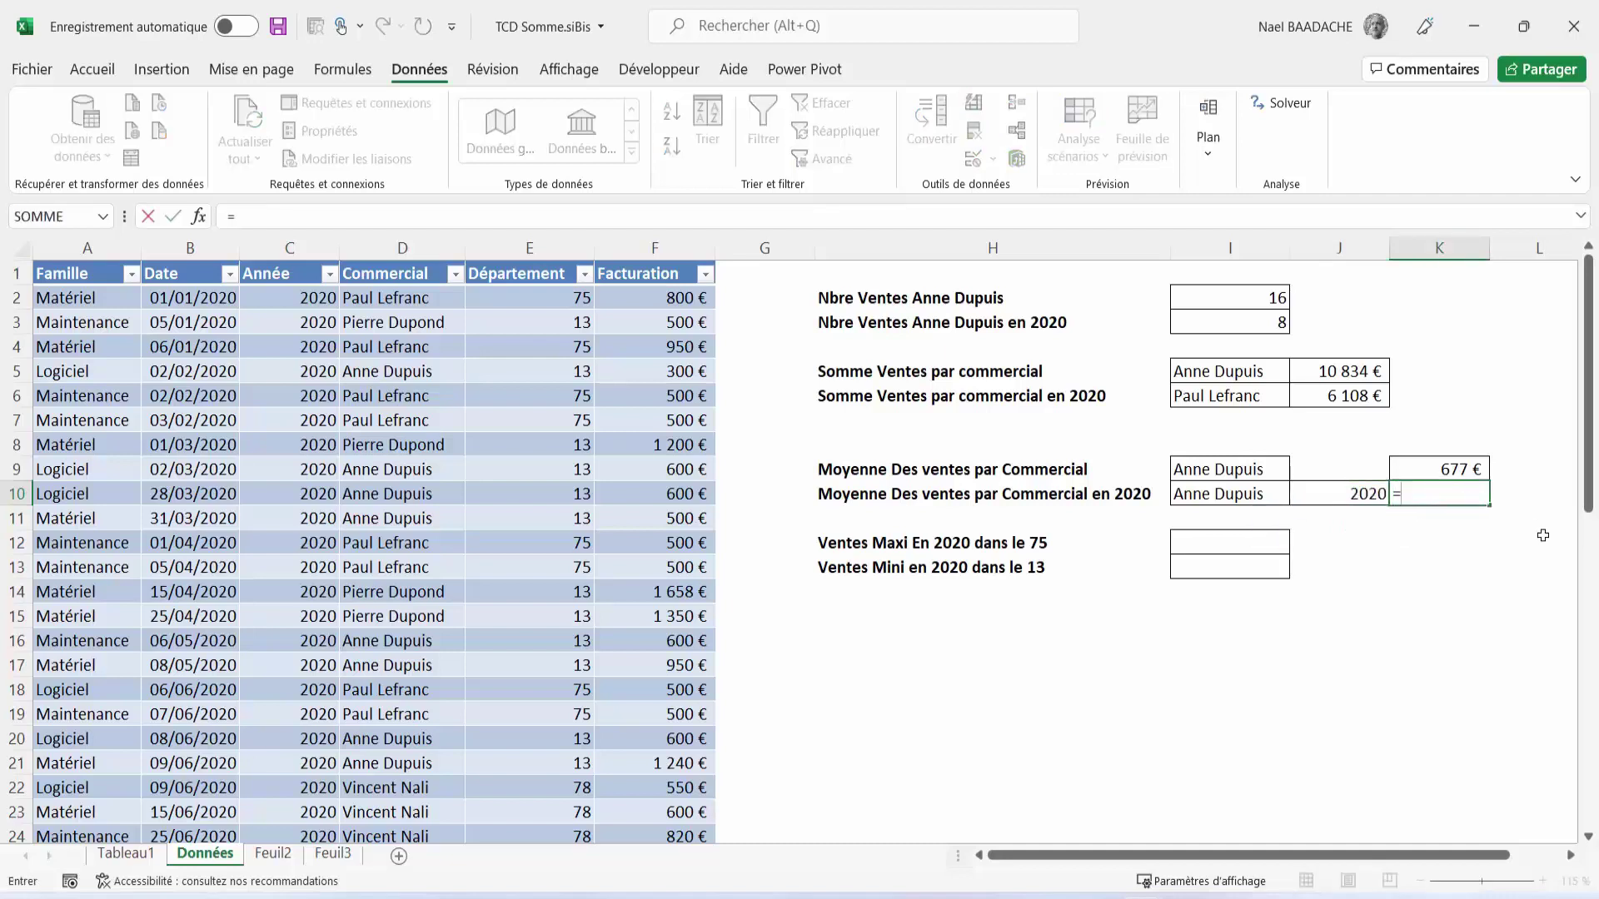
Step: Start =MOYENNE.SI.ENS in K10 over Tableau1[Facturation], with Tableau1[Commercial] as first criteria range
type("=moyen")
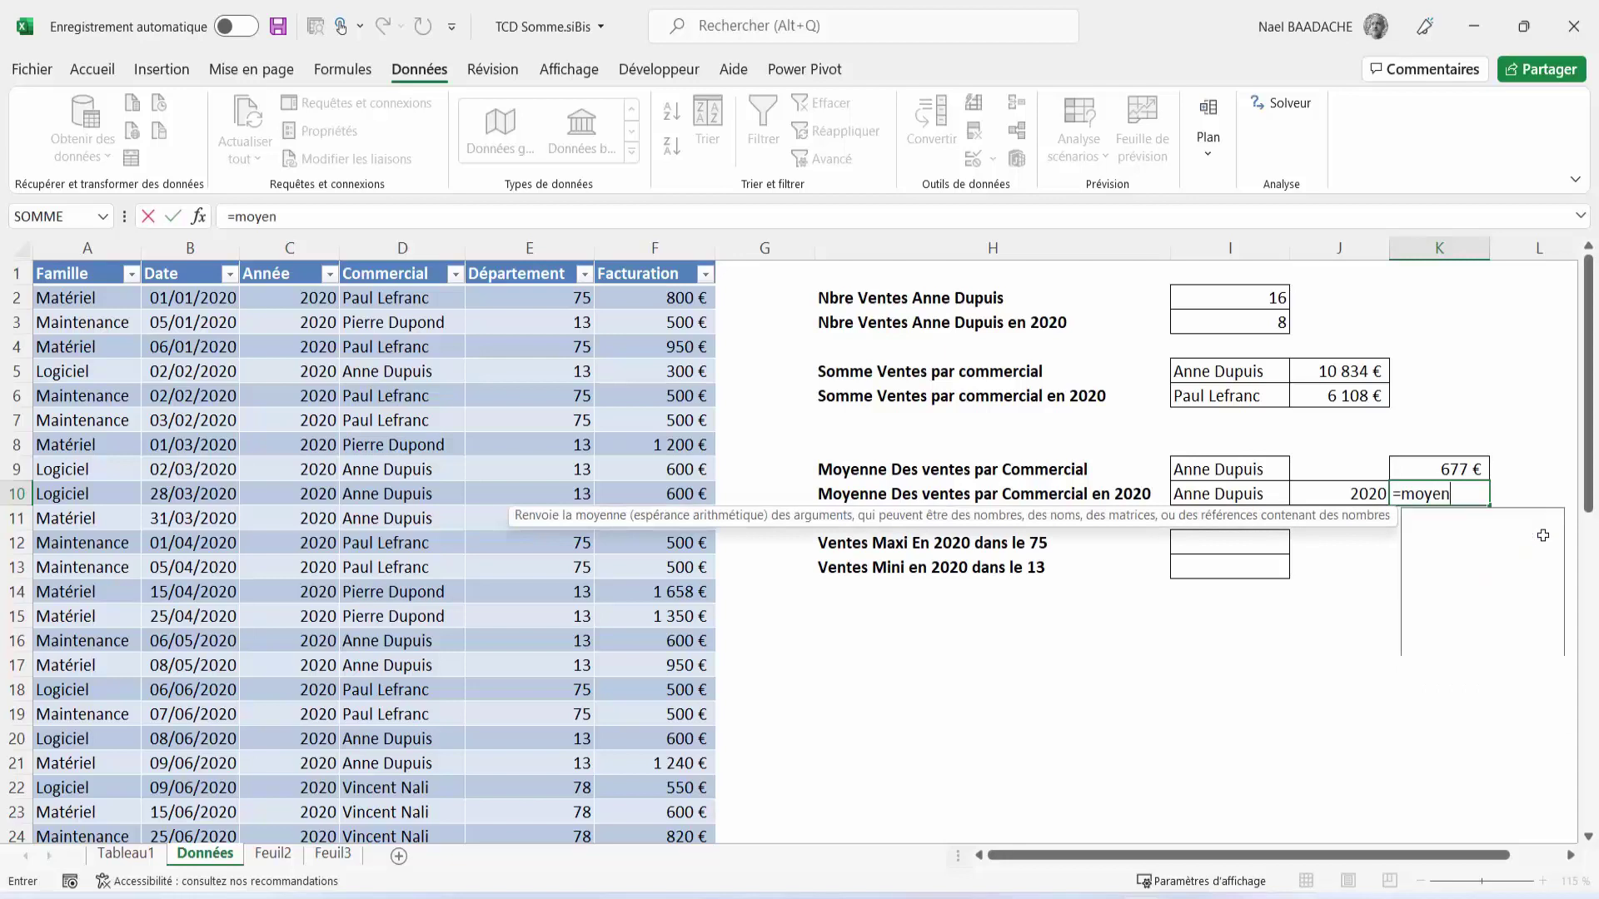
type("ne;")
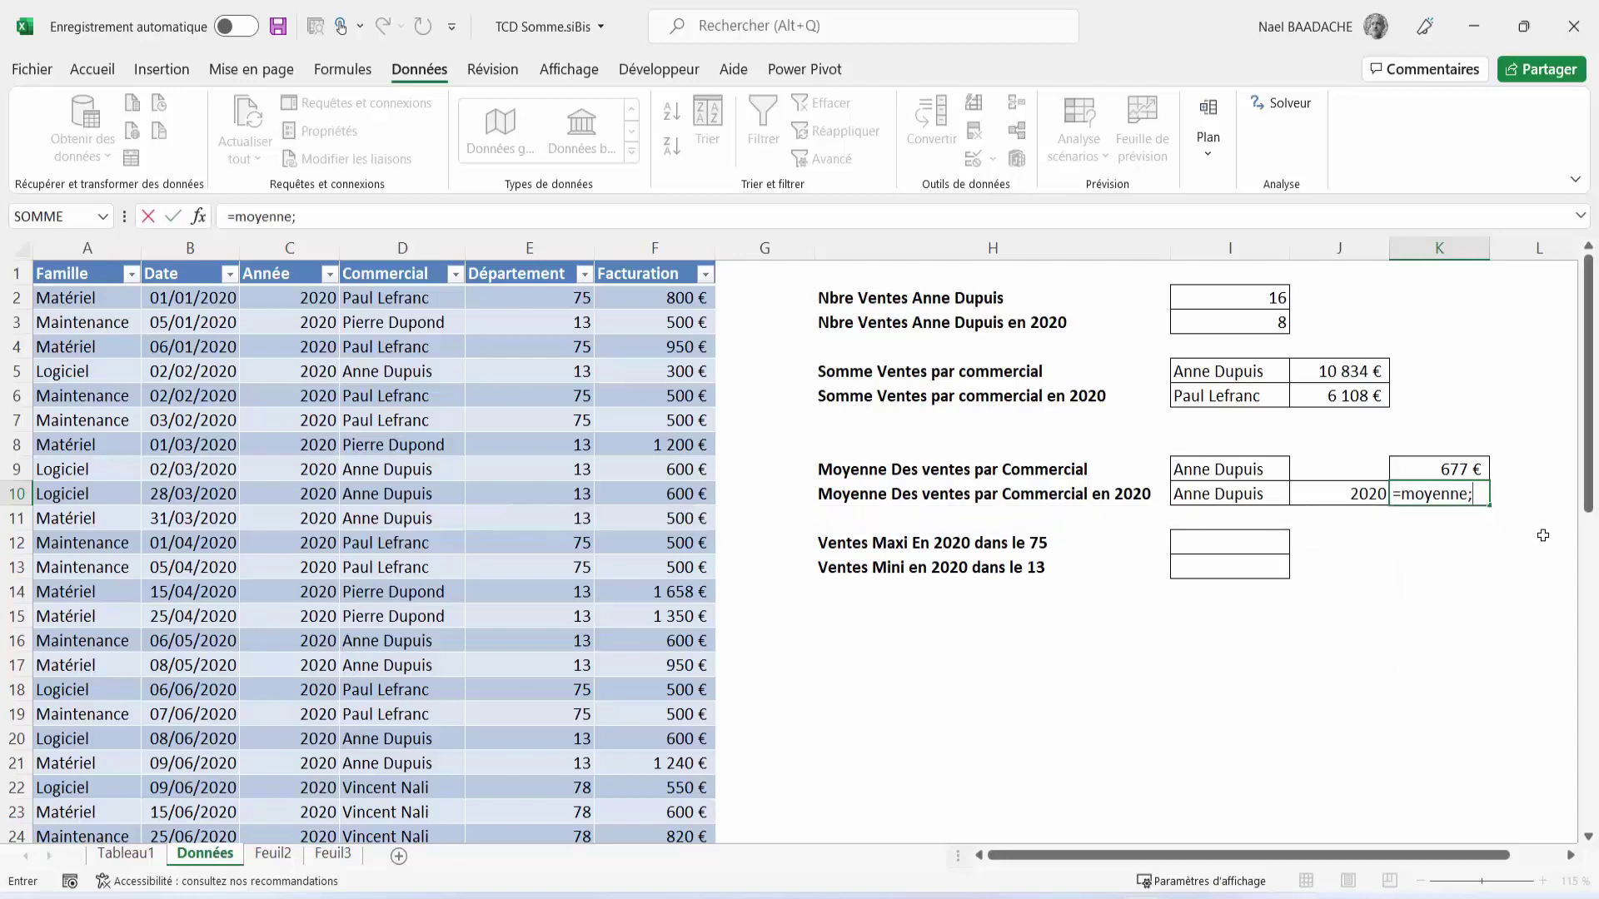
key("BackSpace")
type(".si.ens")
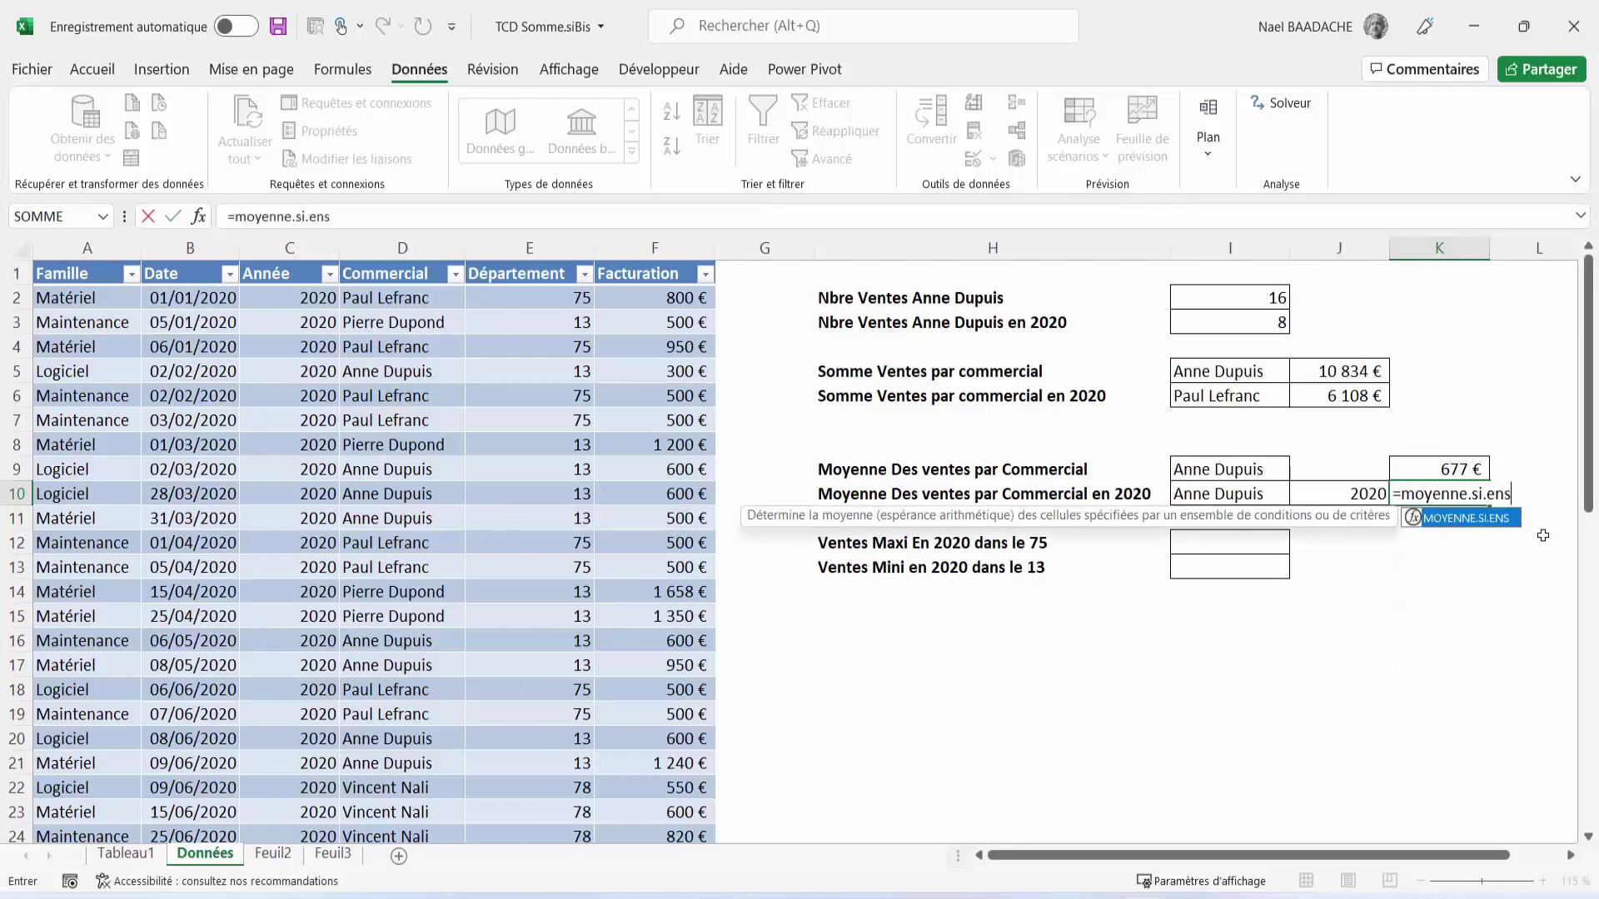
type("(")
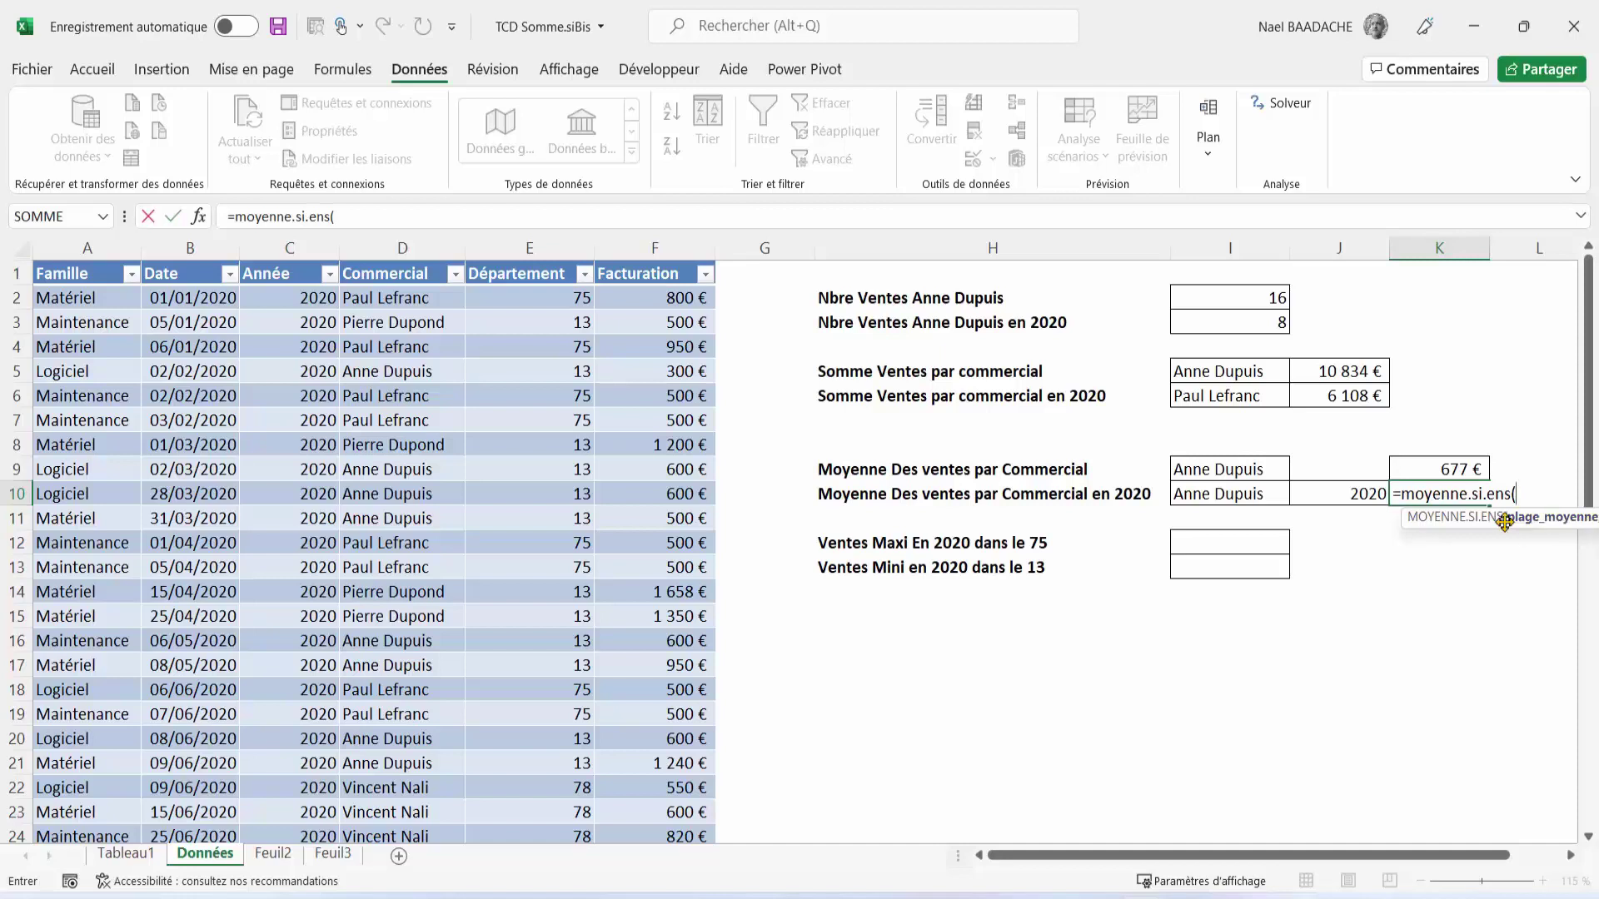
left_click_drag(1503, 525, 1119, 566)
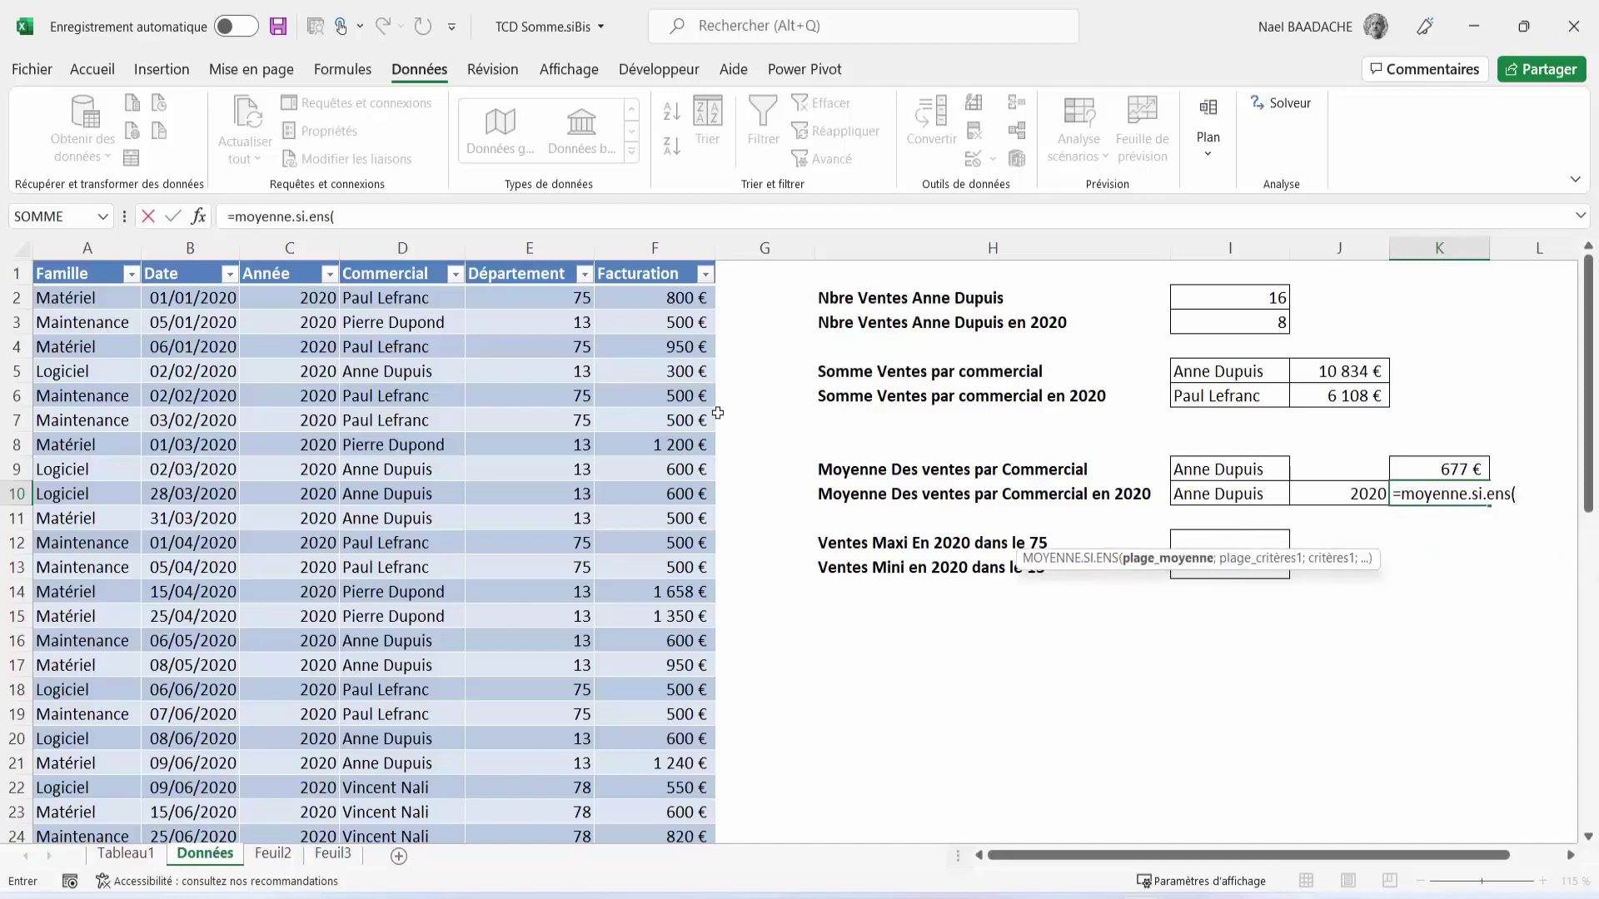
left_click(638, 300)
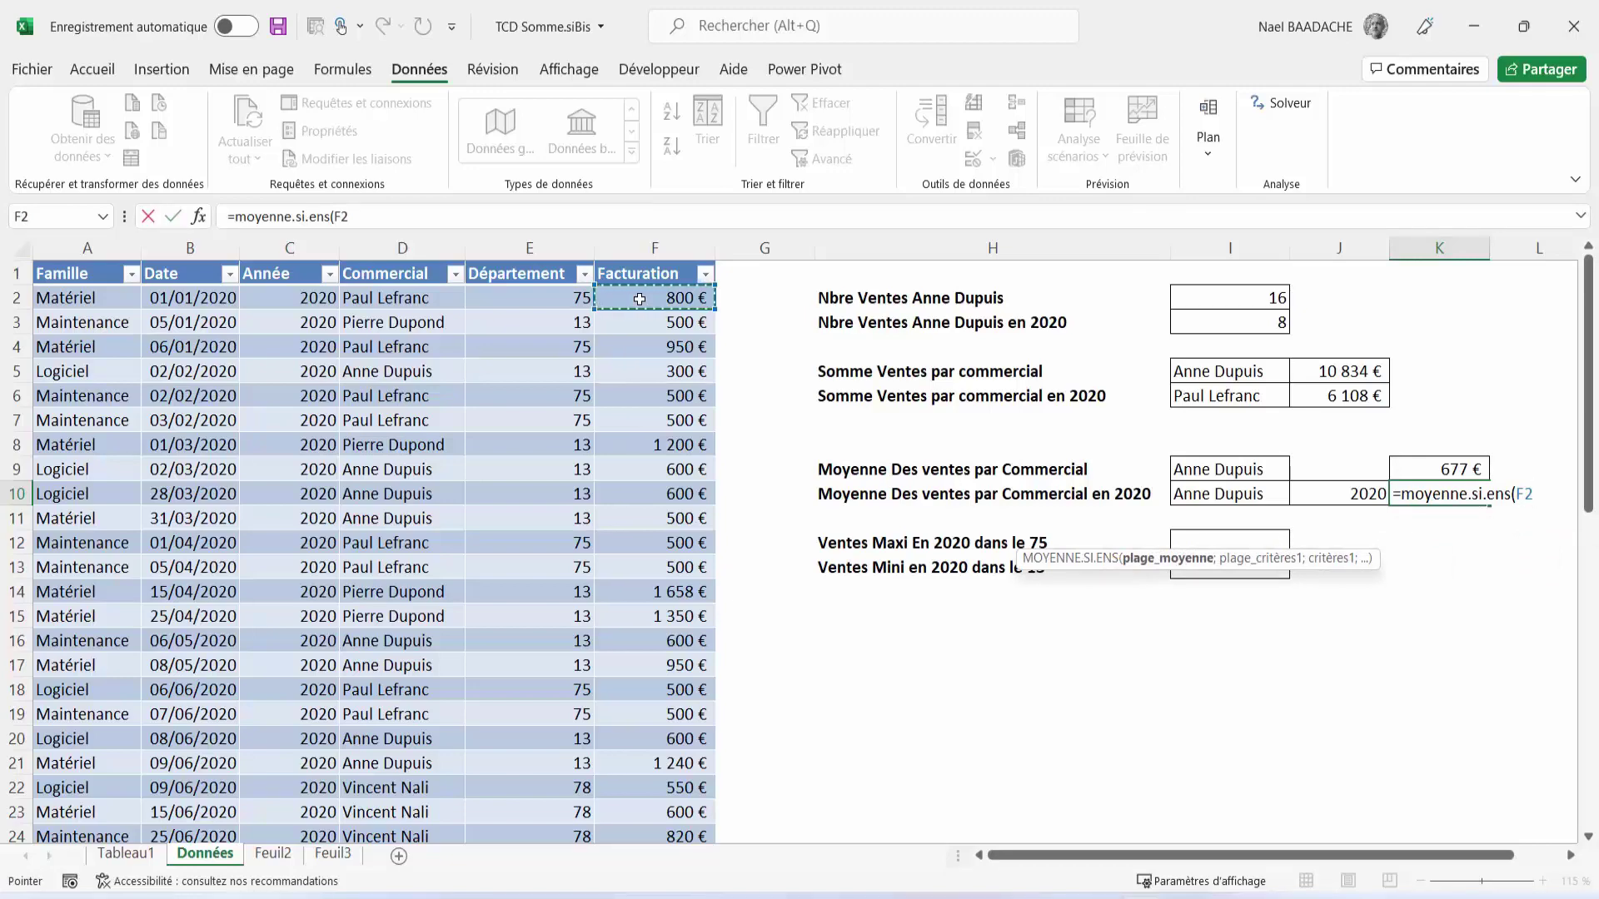
key("ctrl+shift+Down")
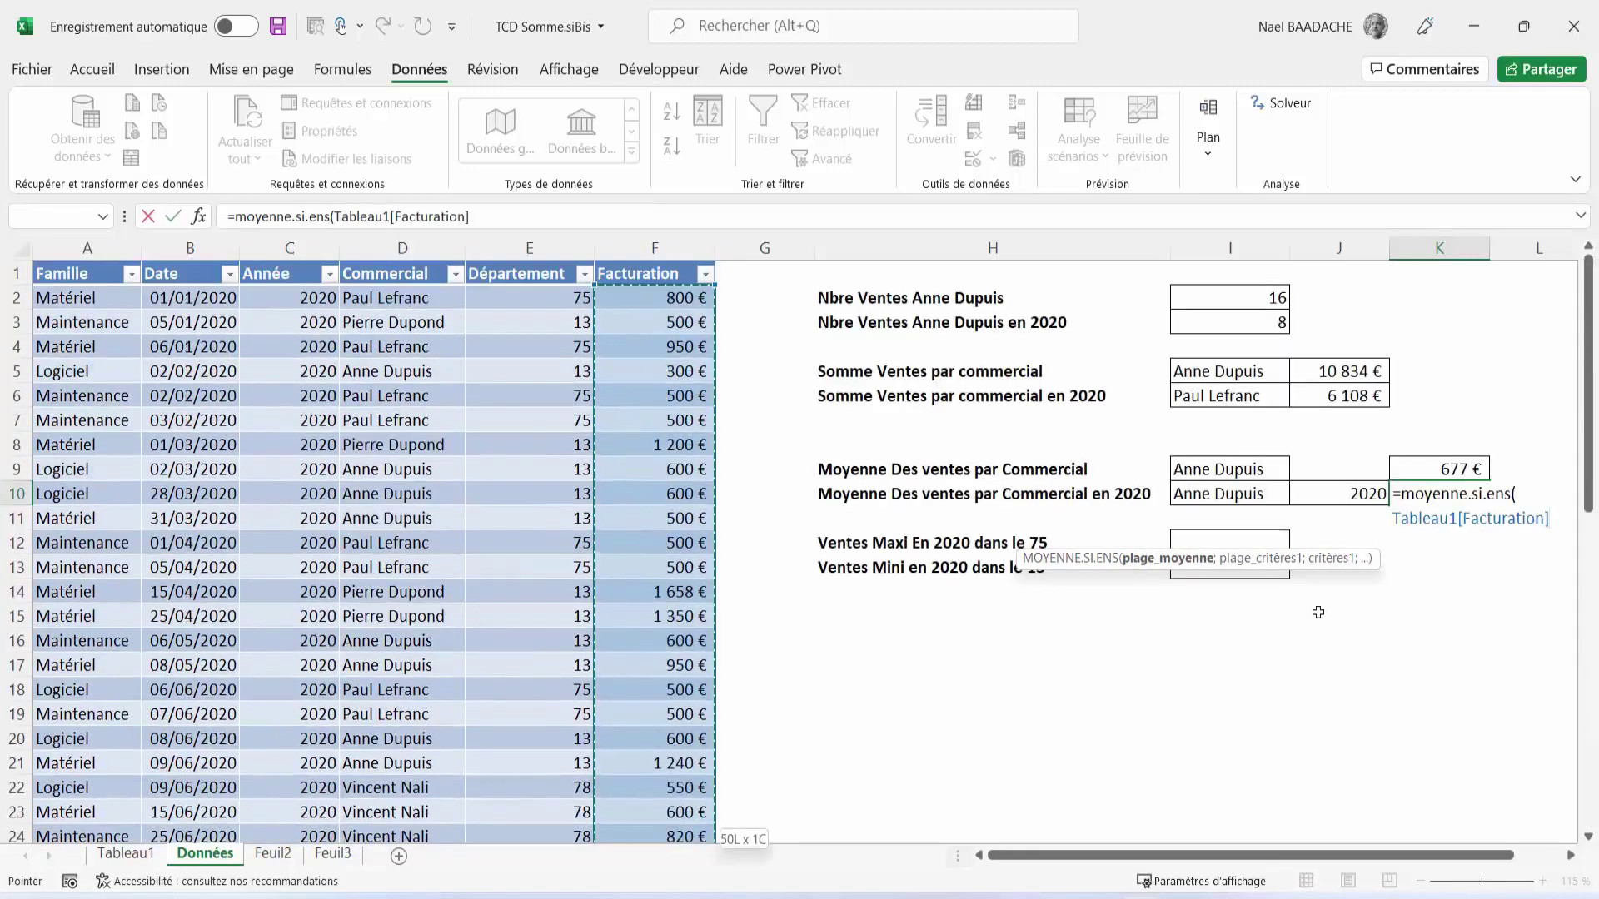
type(";")
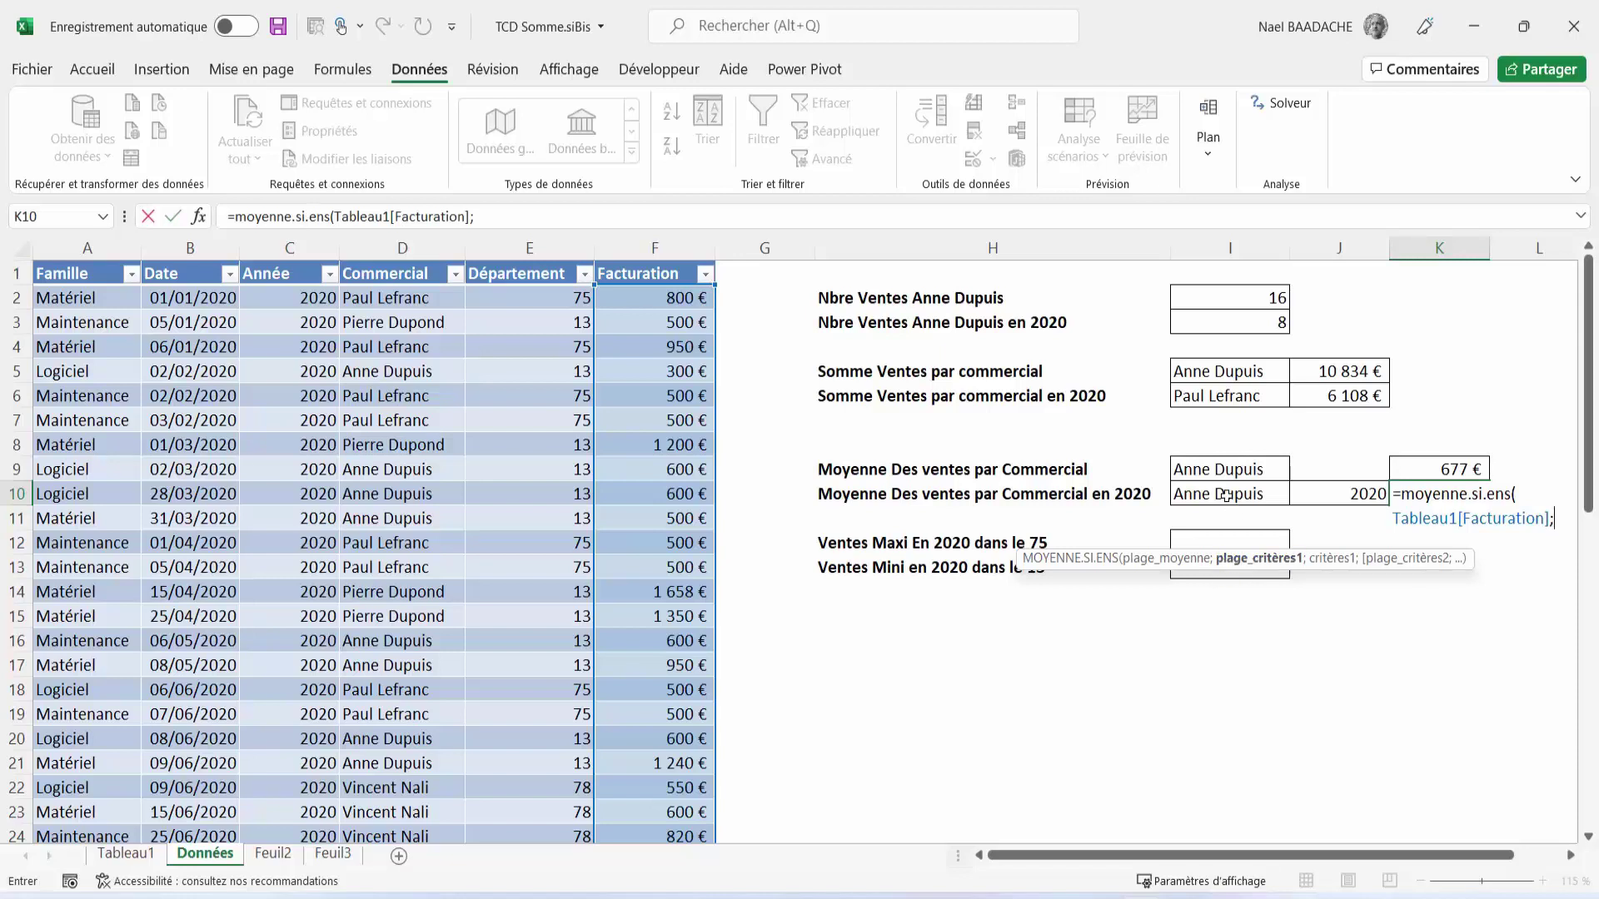
left_click(378, 300)
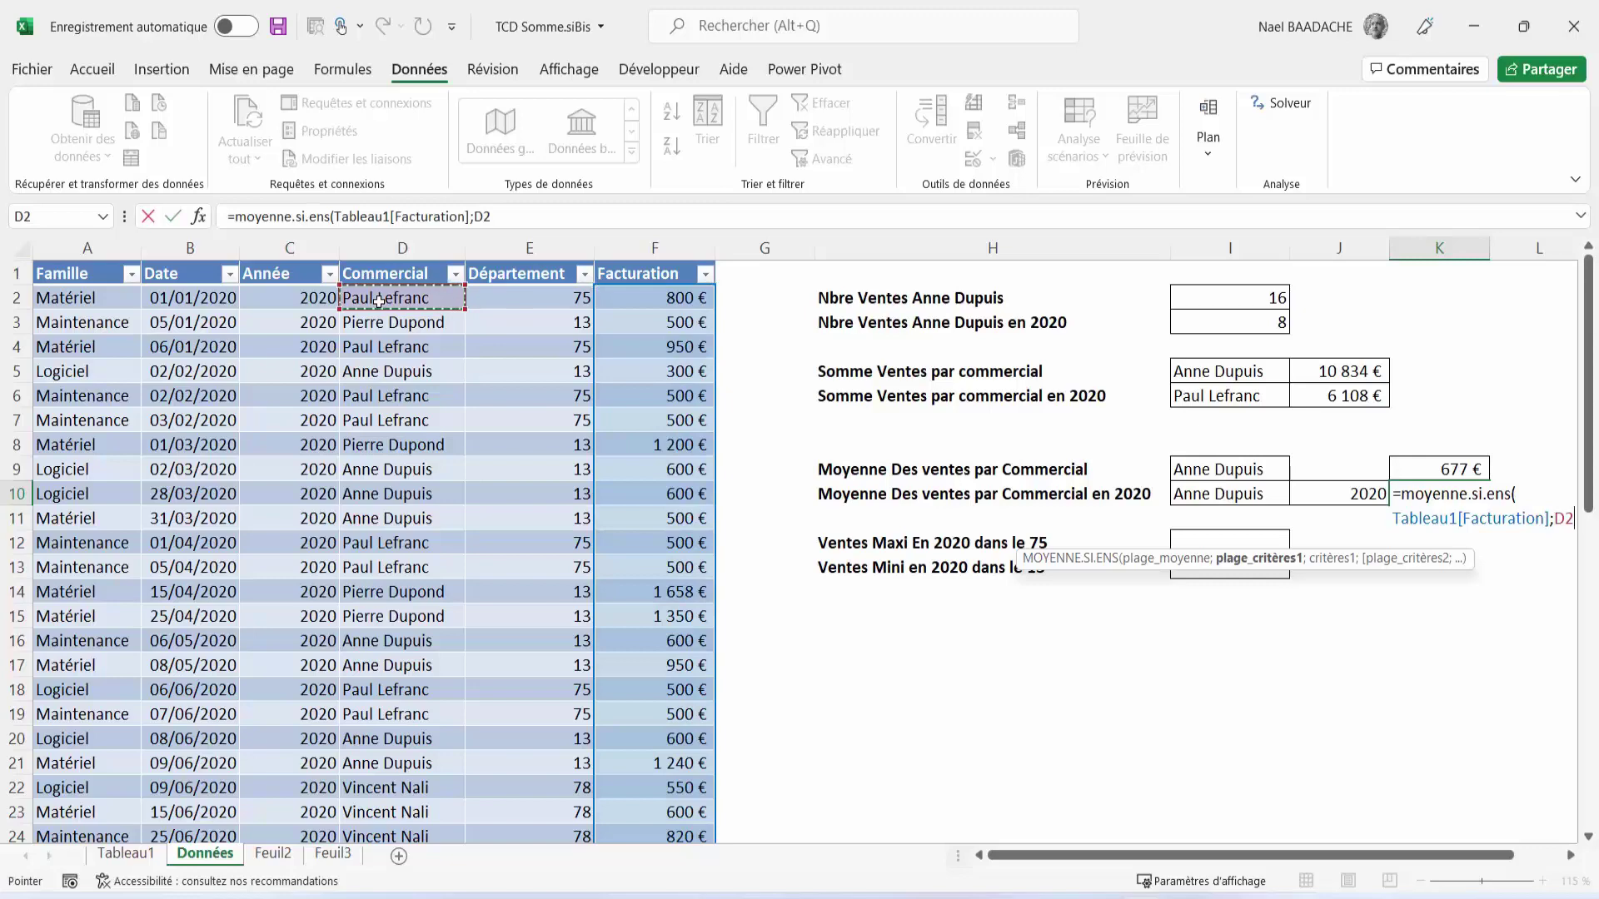
key("ctrl+shift+Down")
scroll(1206, 585, "up", 6)
scroll(1167, 540, "up", 3)
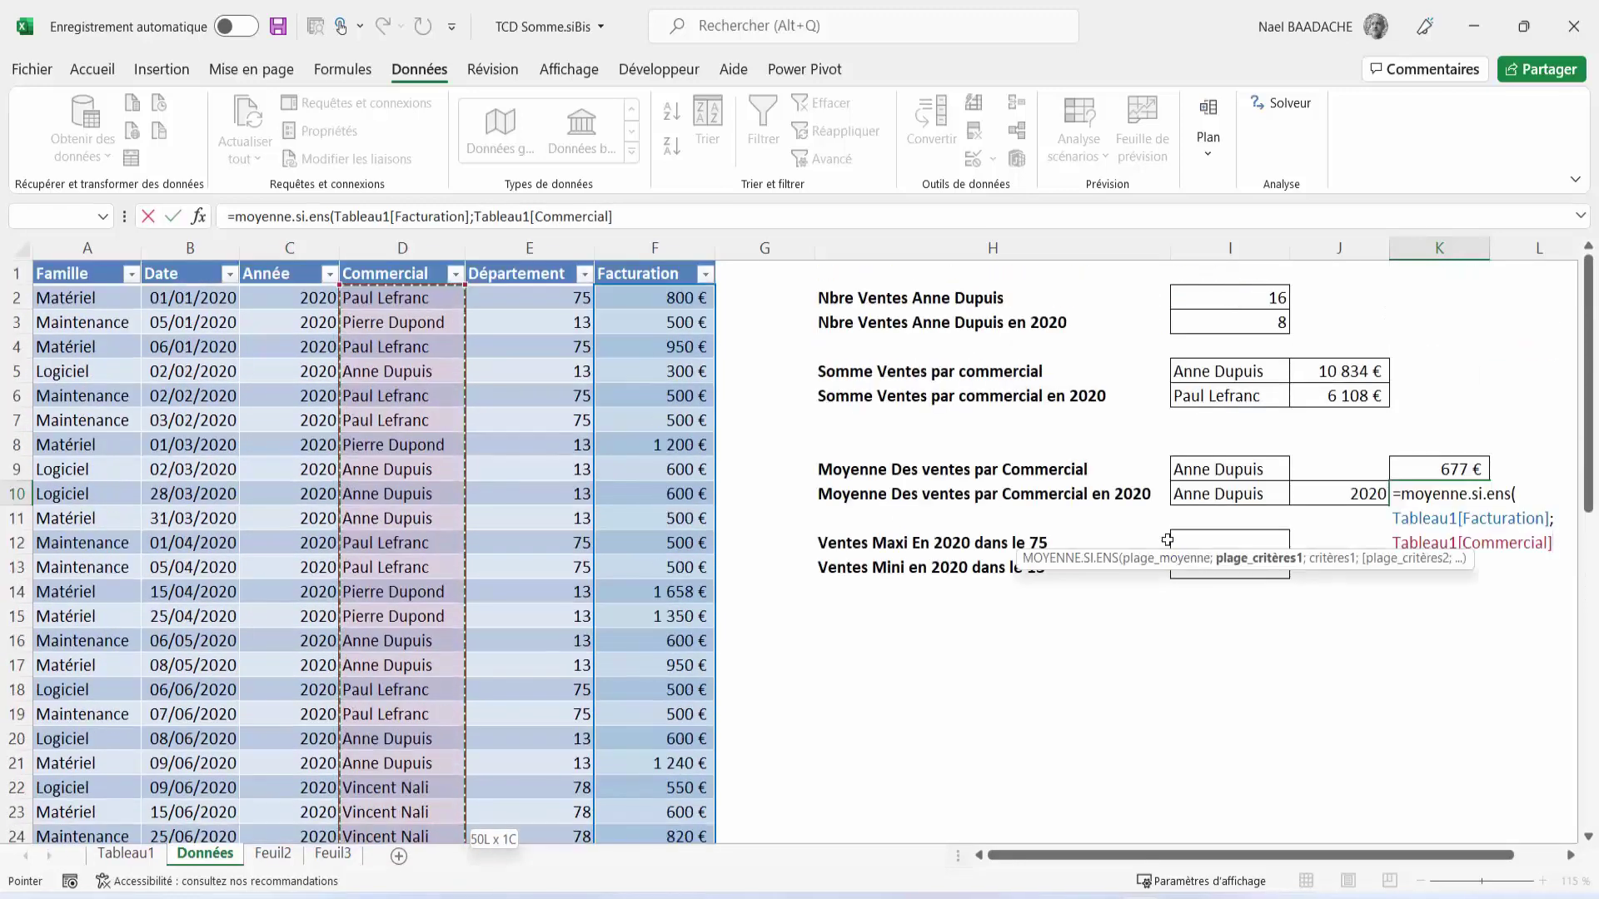
type(";")
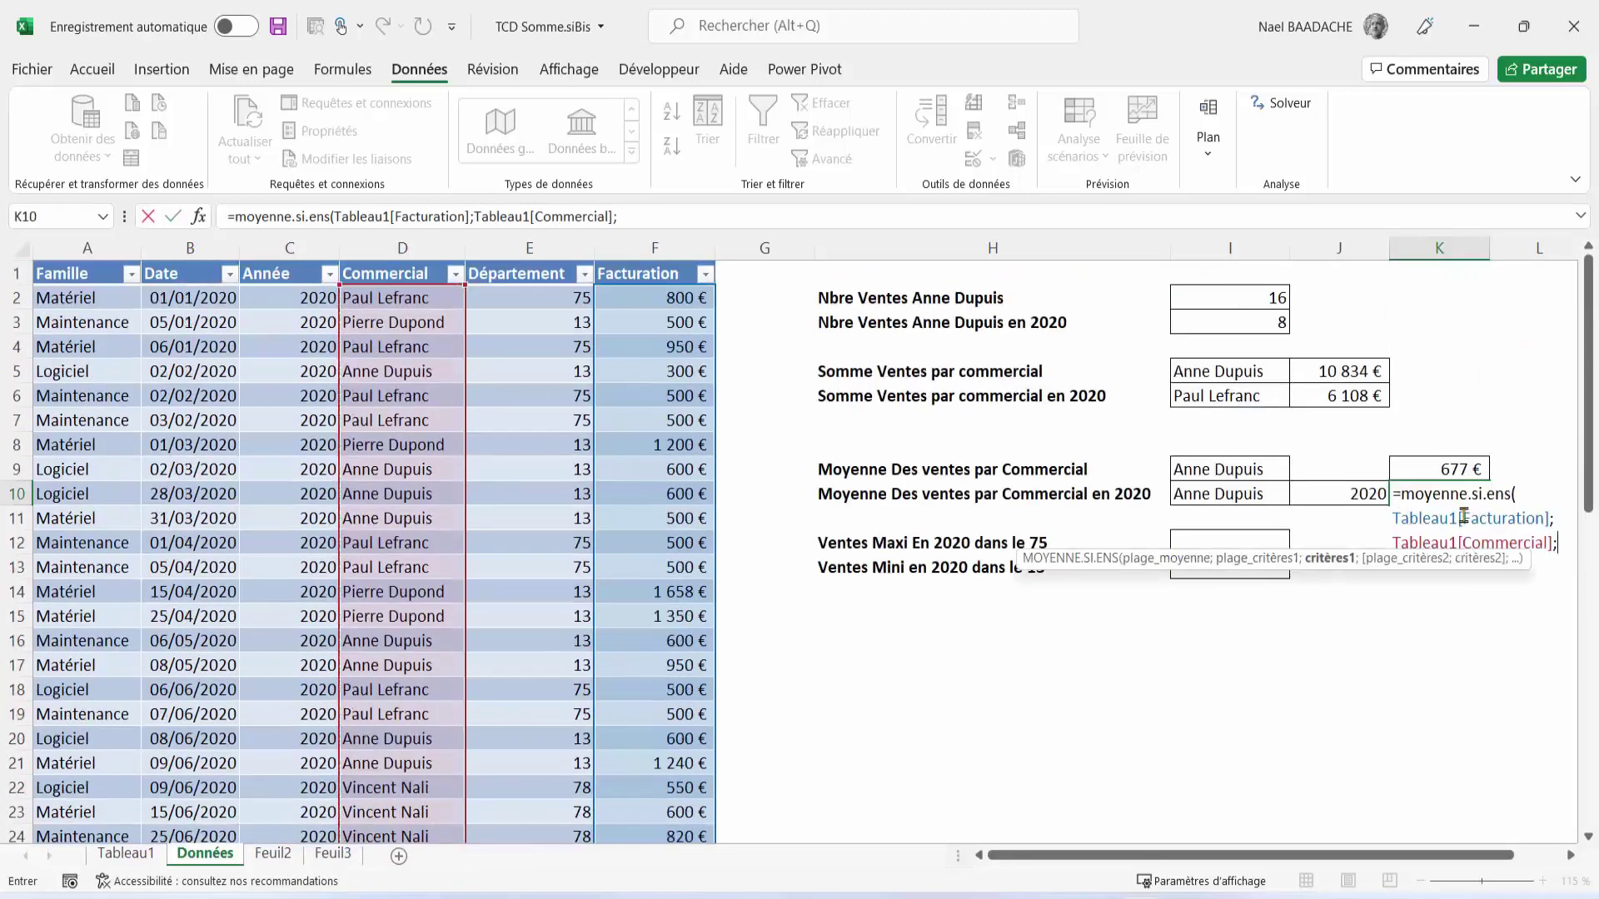
Step: Match Commercial to I10 and Tableau1[Année] to J10, then commit the formula
left_click(1212, 497)
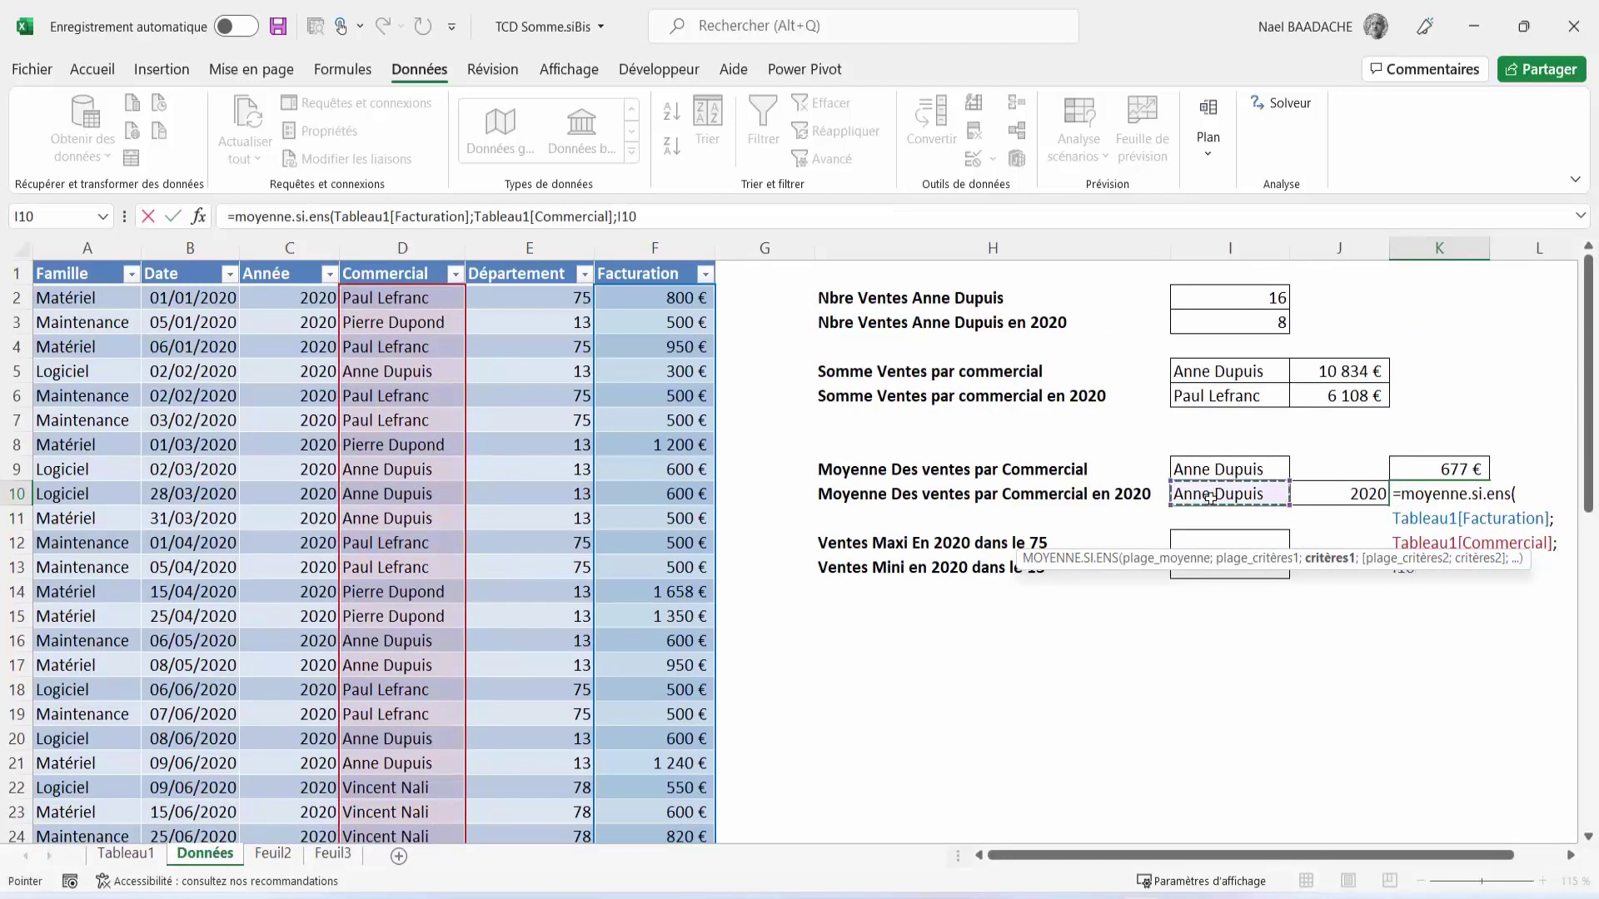
type(";")
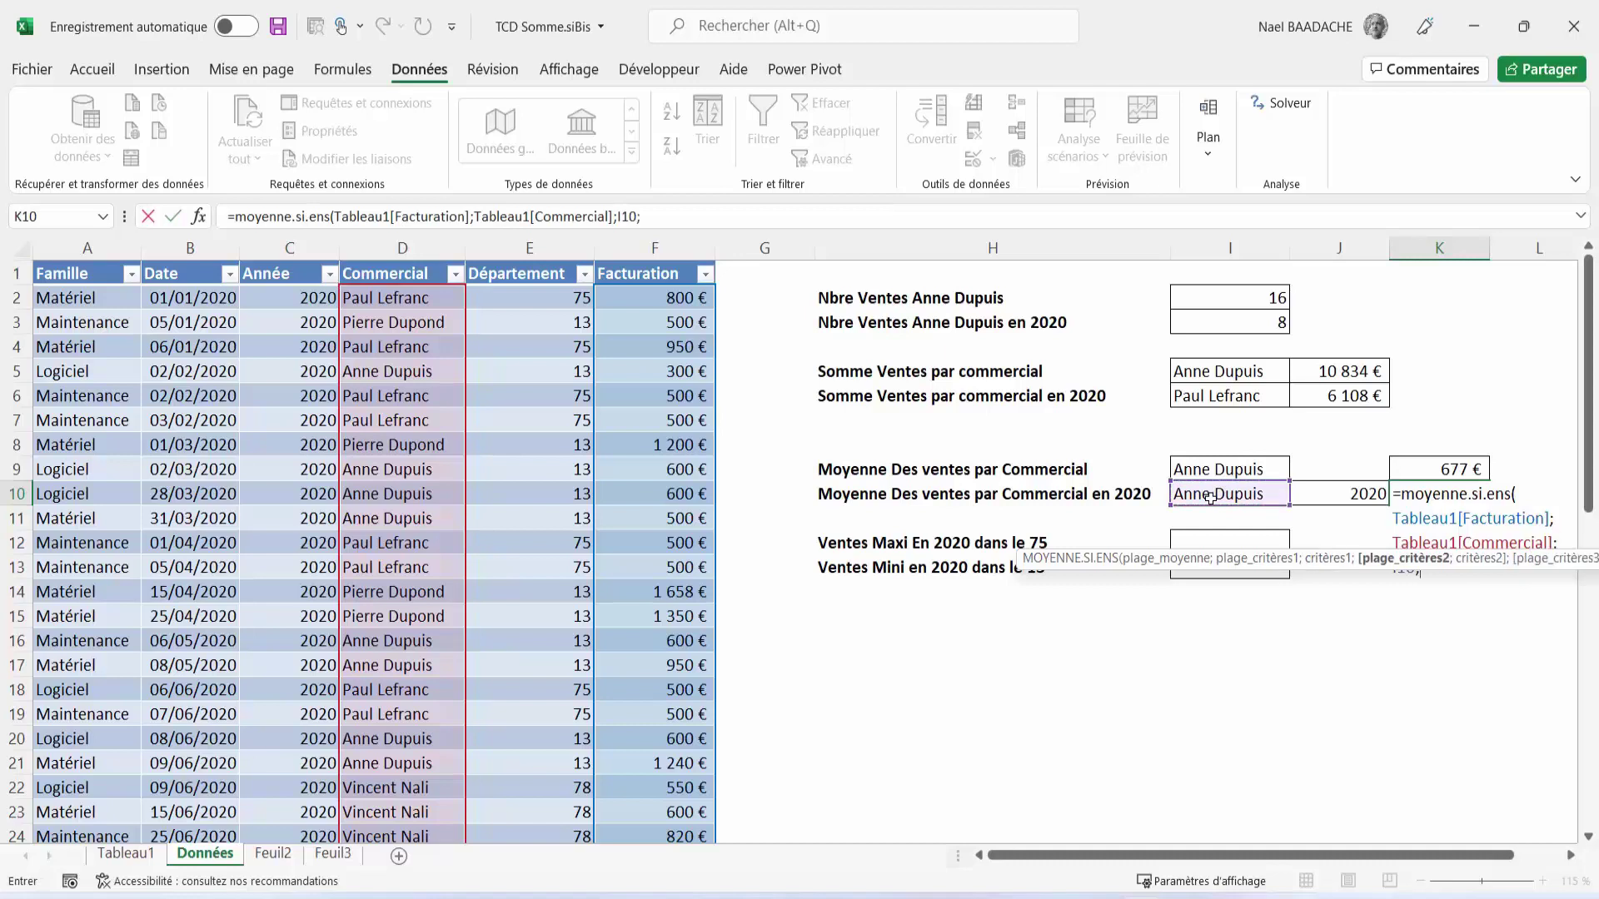
left_click(288, 297)
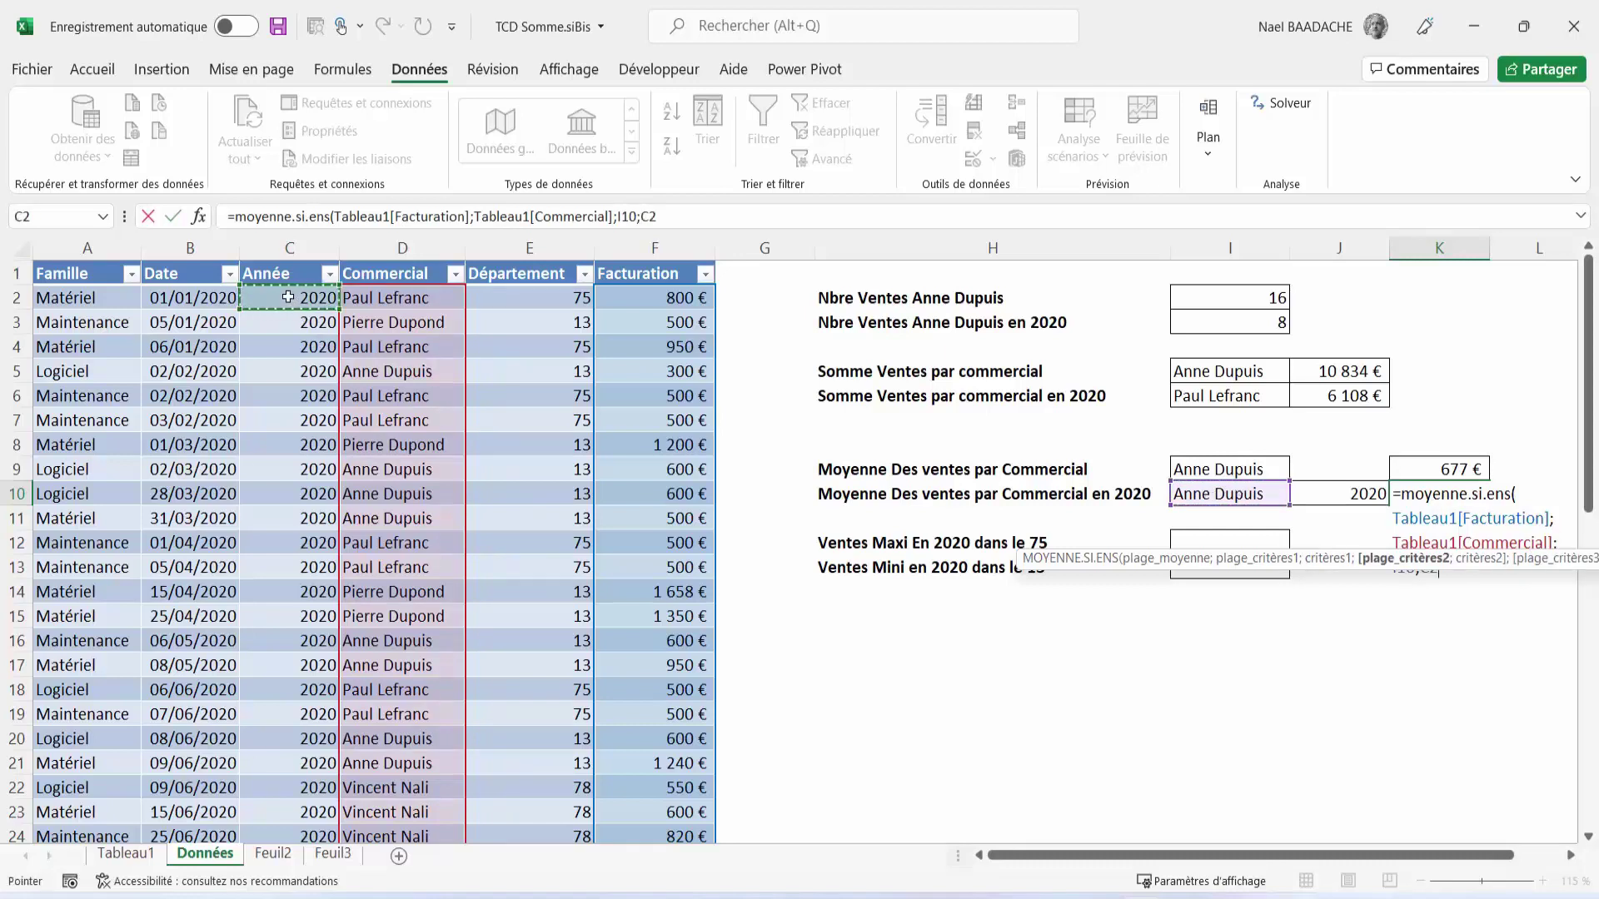
key("ctrl+shift+Down")
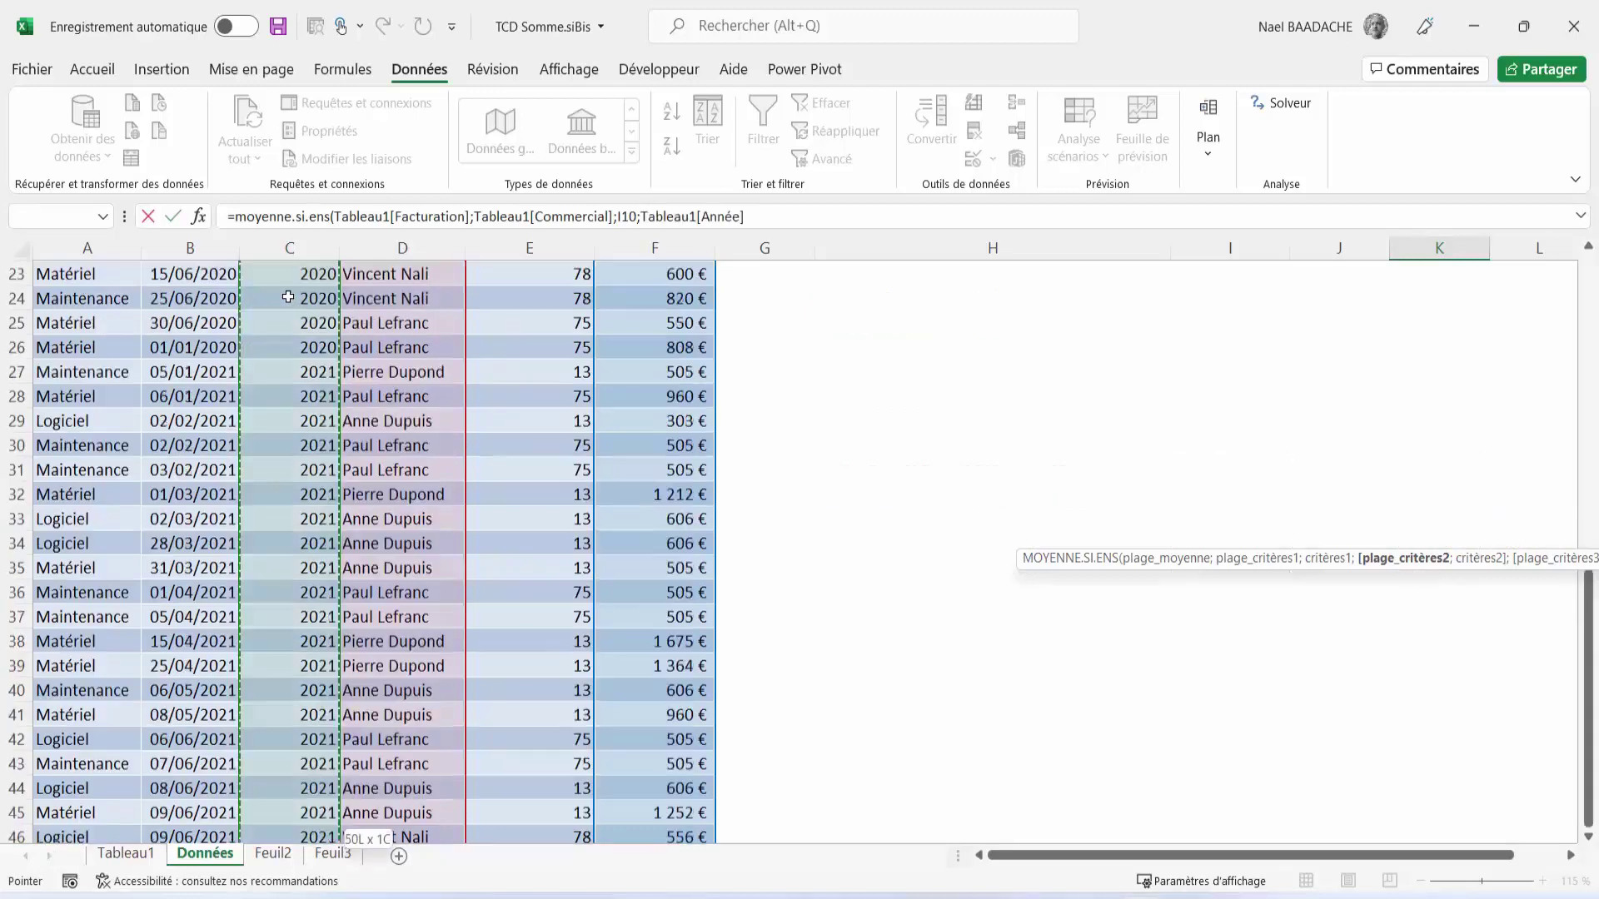
type(";")
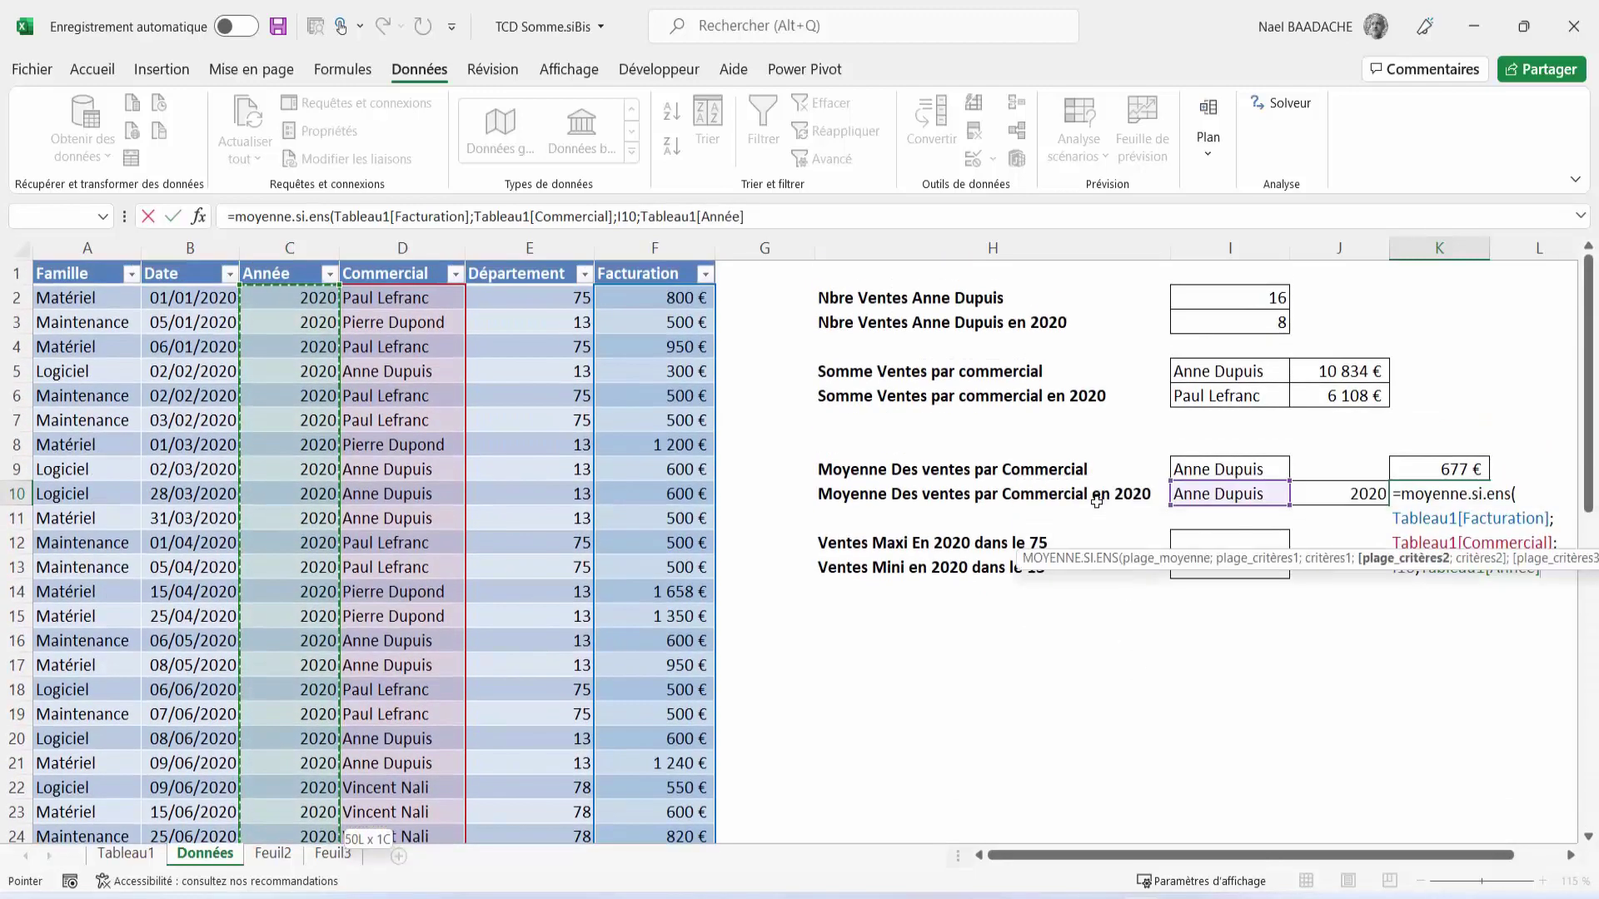
left_click(1337, 496)
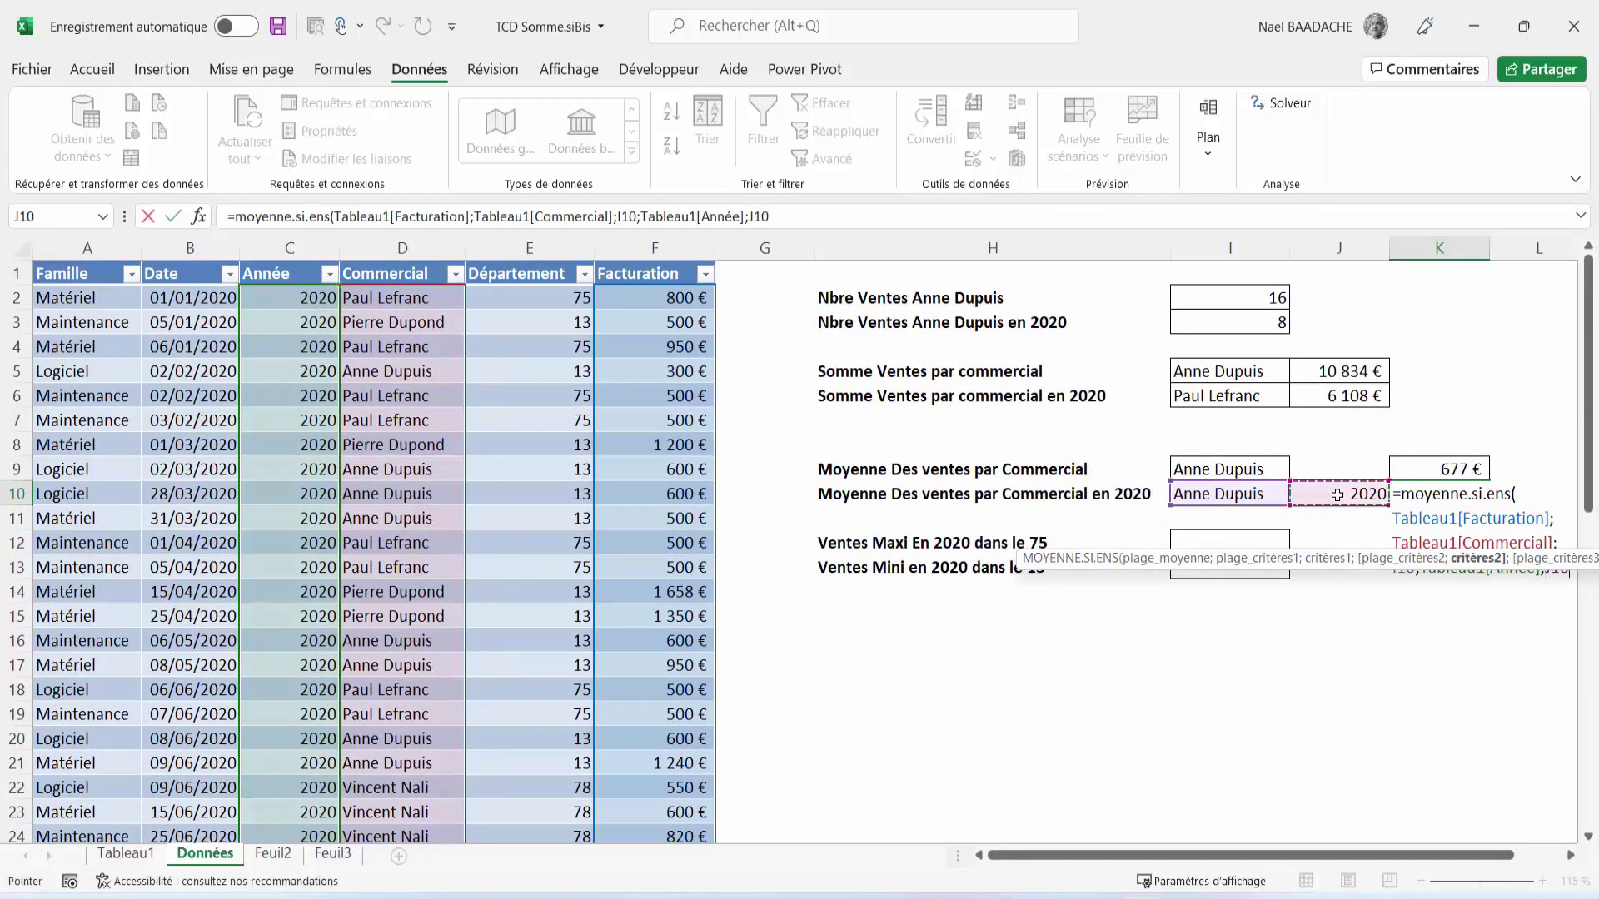
type(")")
key("Return")
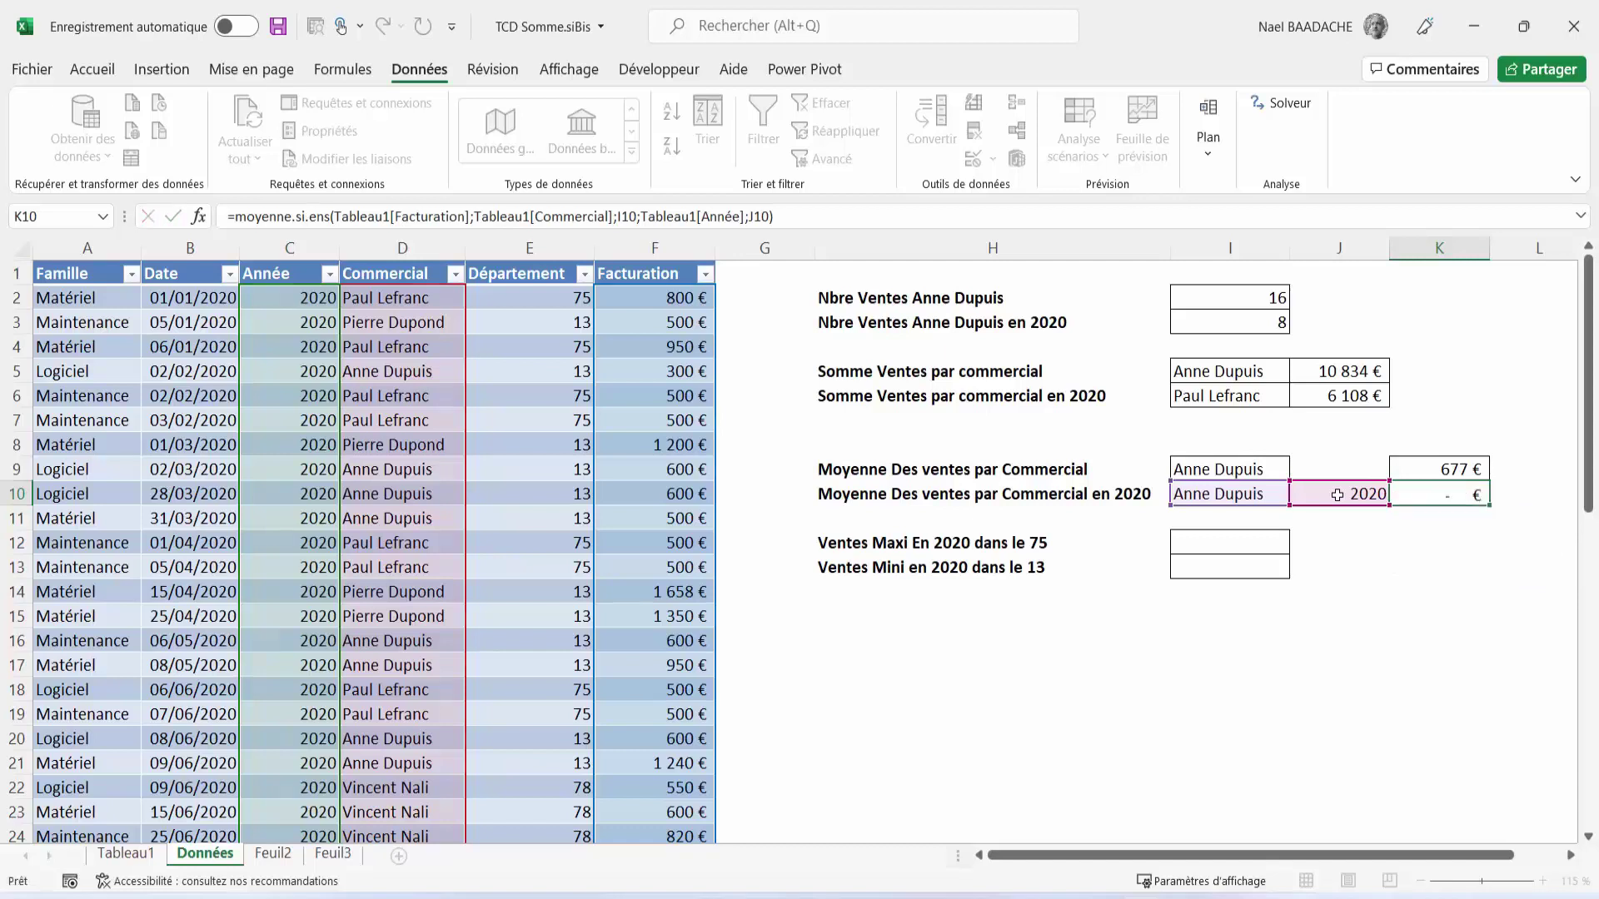
left_click(1451, 493)
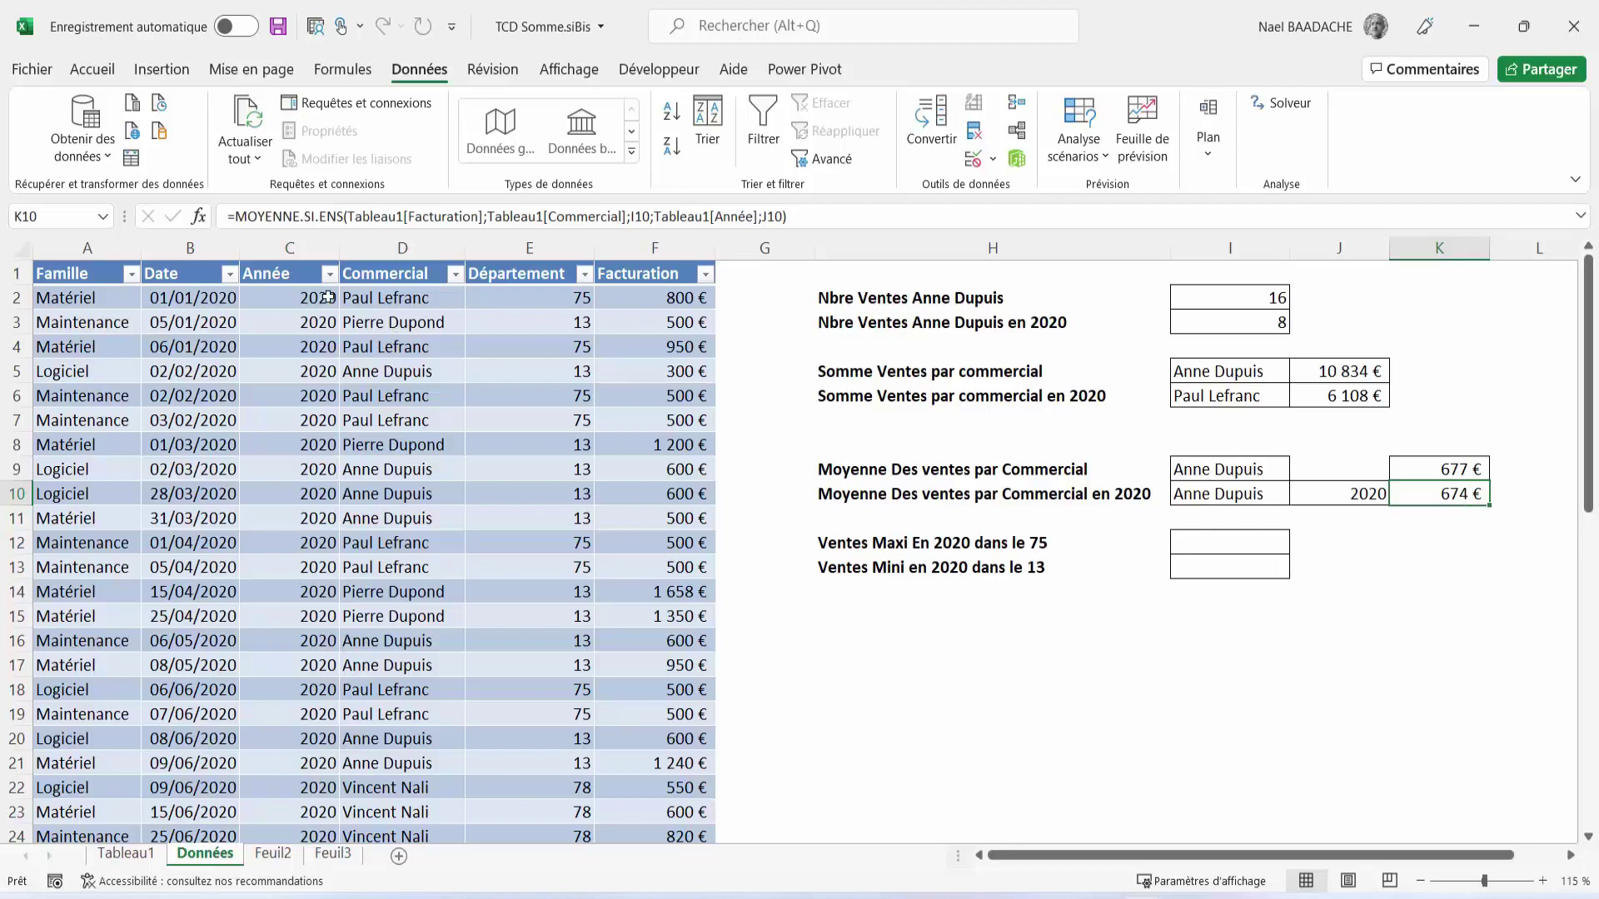
left_click(455, 275)
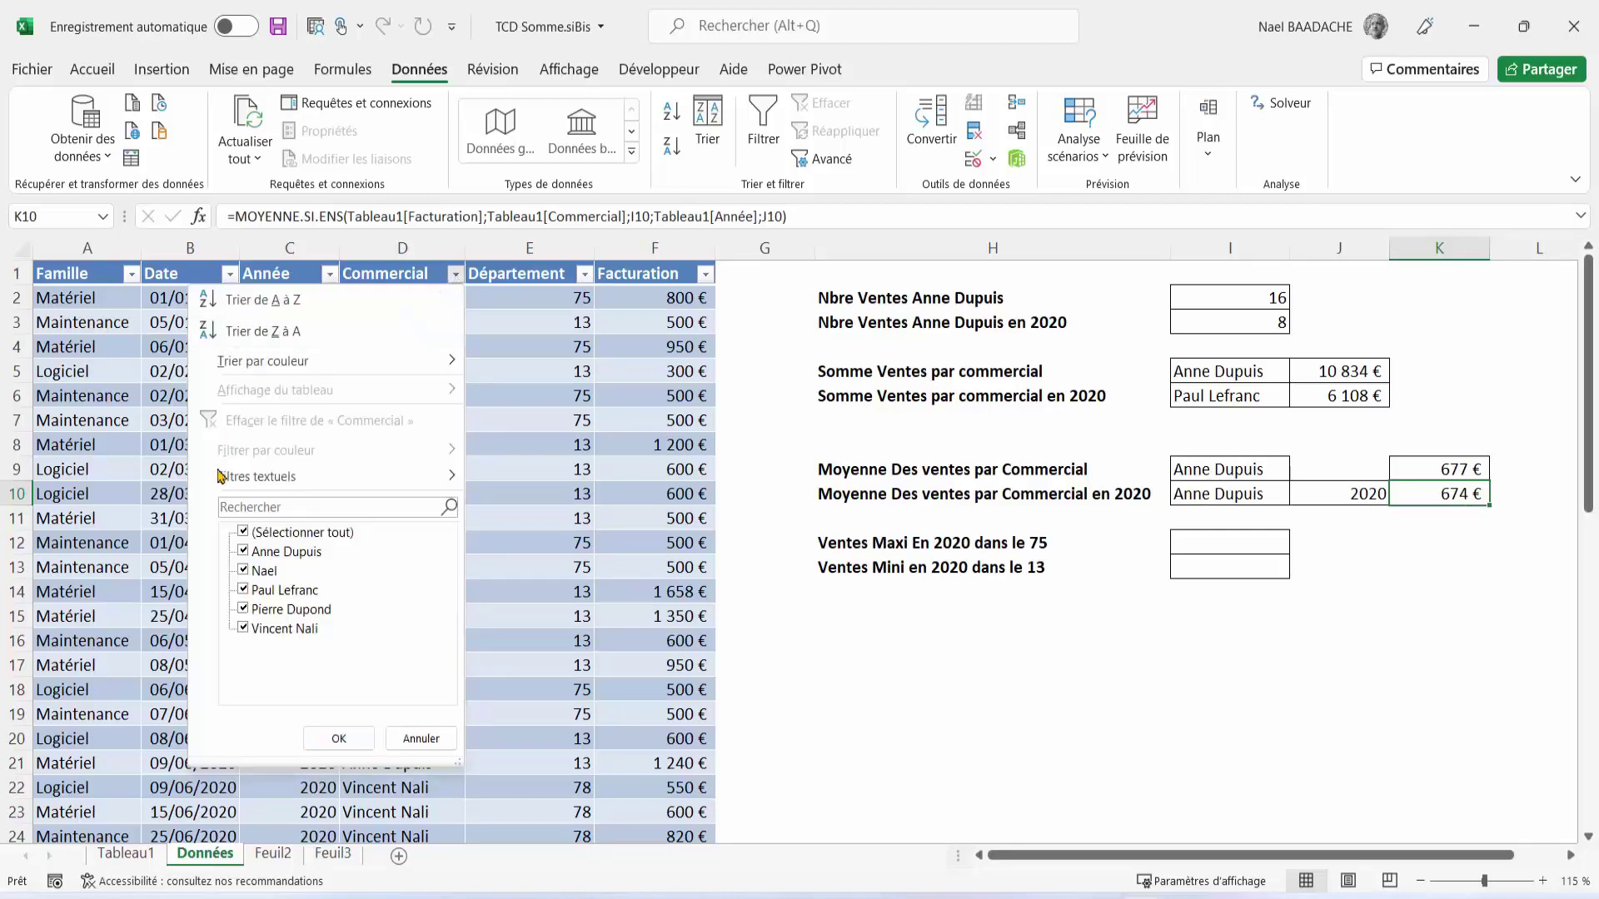
left_click(243, 532)
left_click(243, 551)
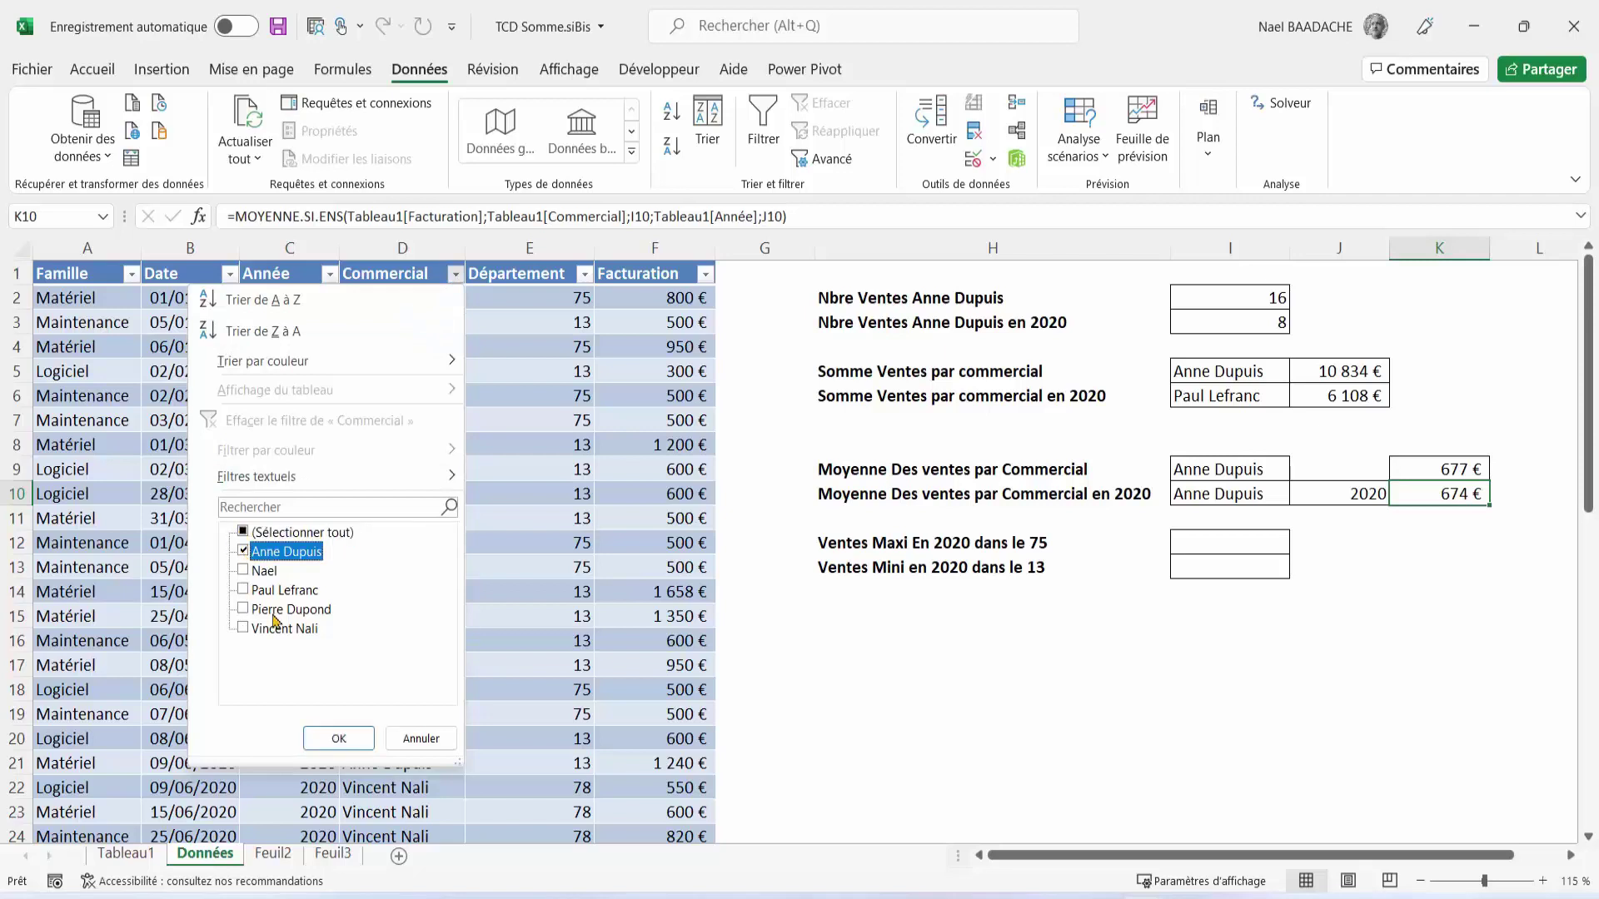
left_click(333, 738)
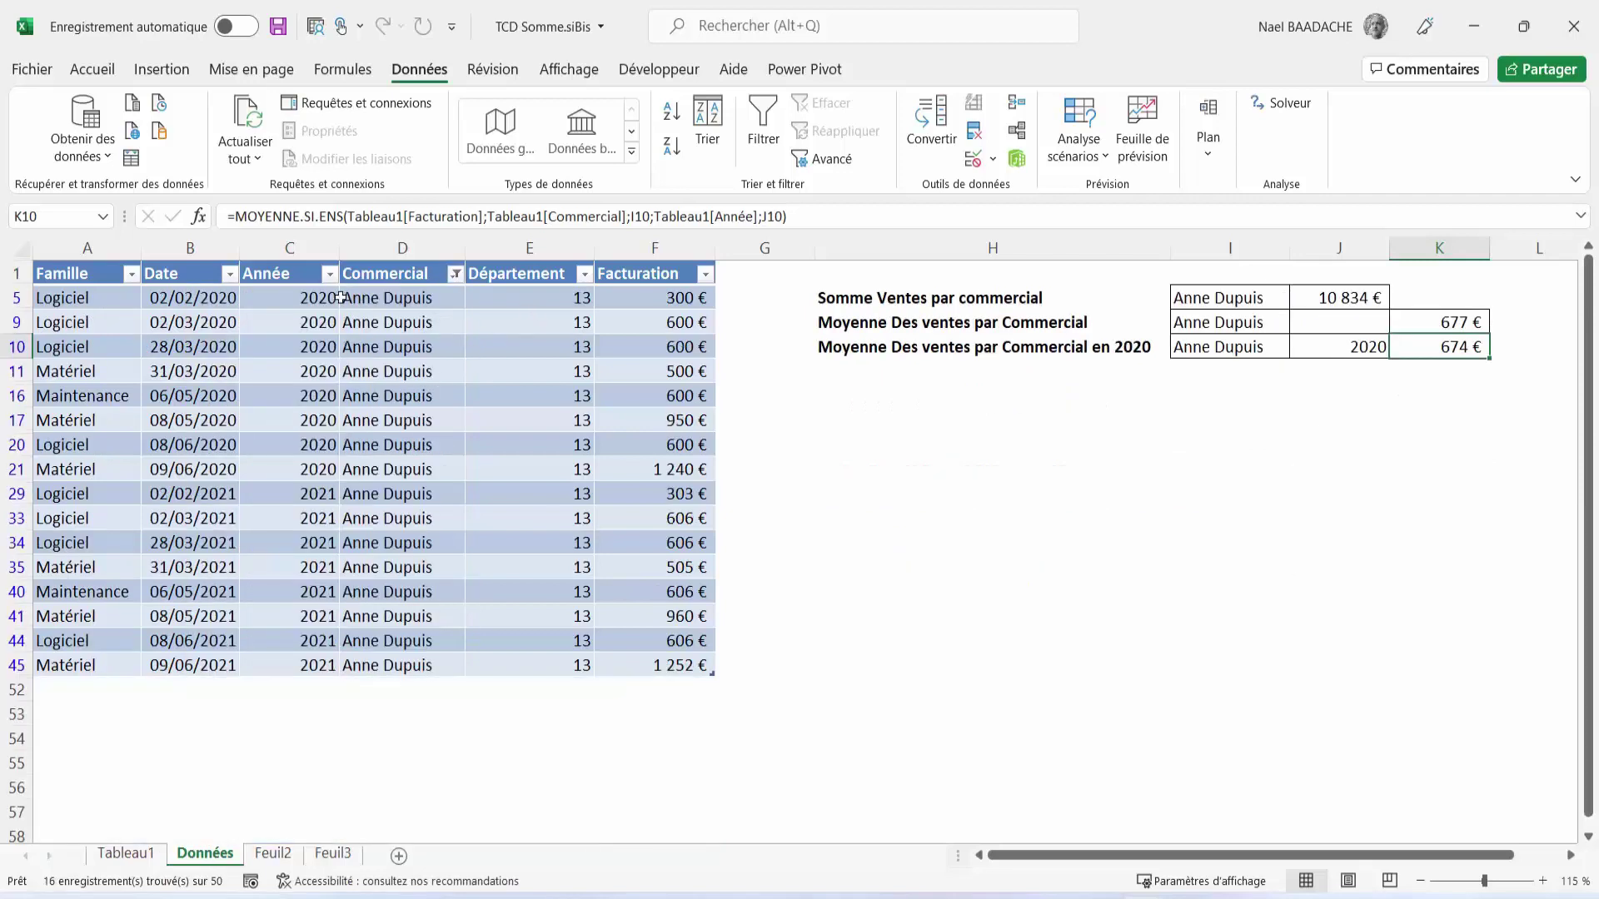
left_click(334, 277)
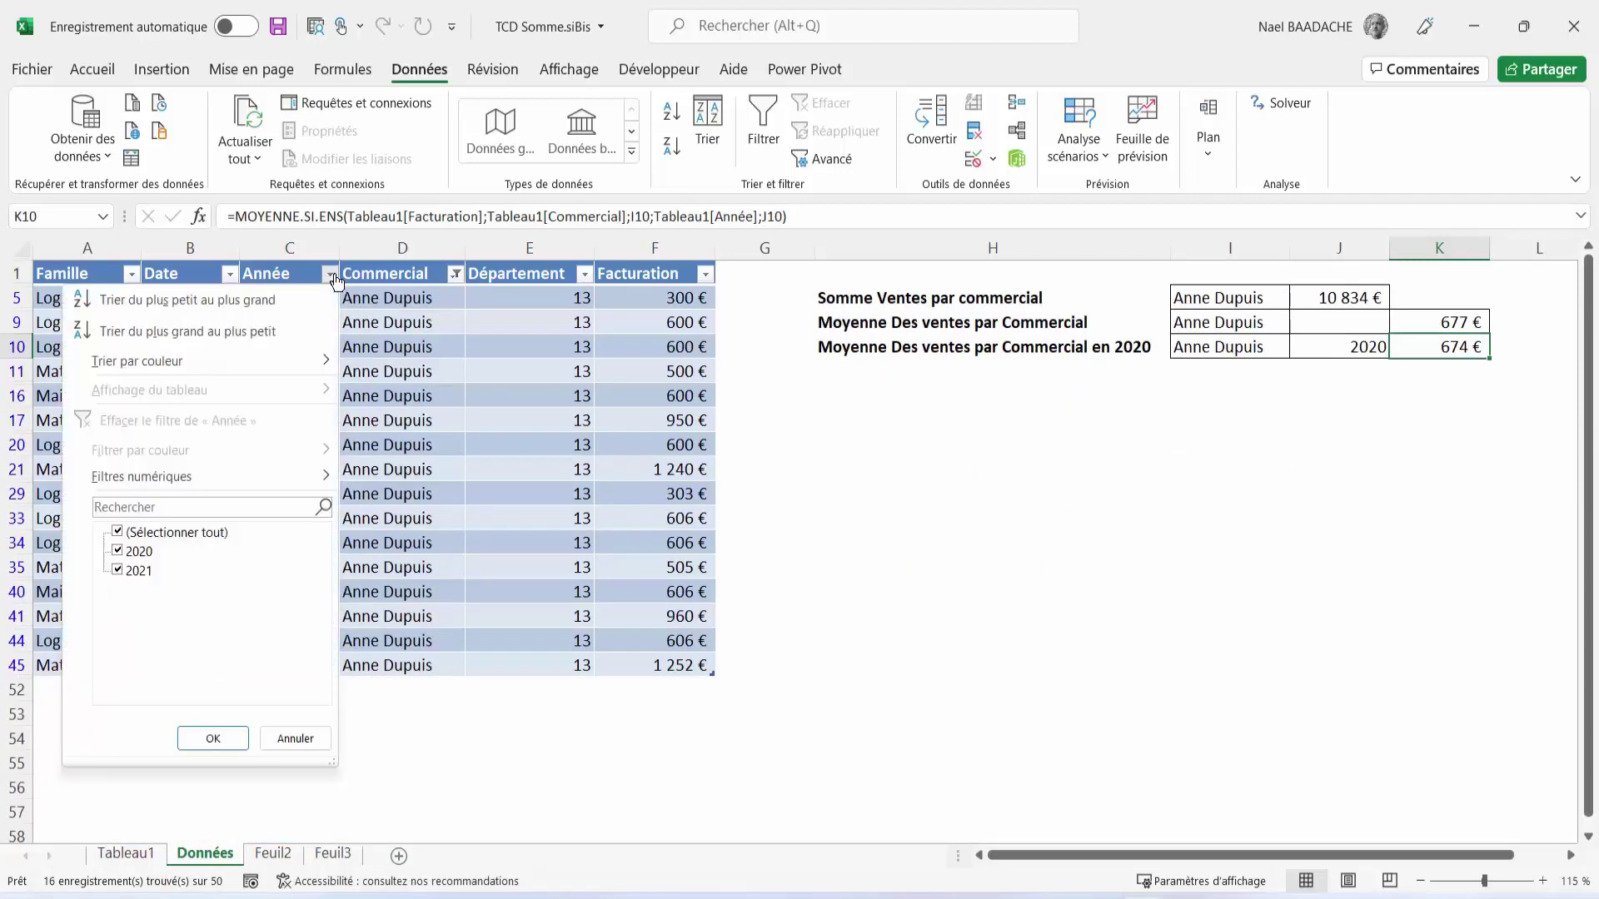
left_click(119, 571)
left_click(213, 738)
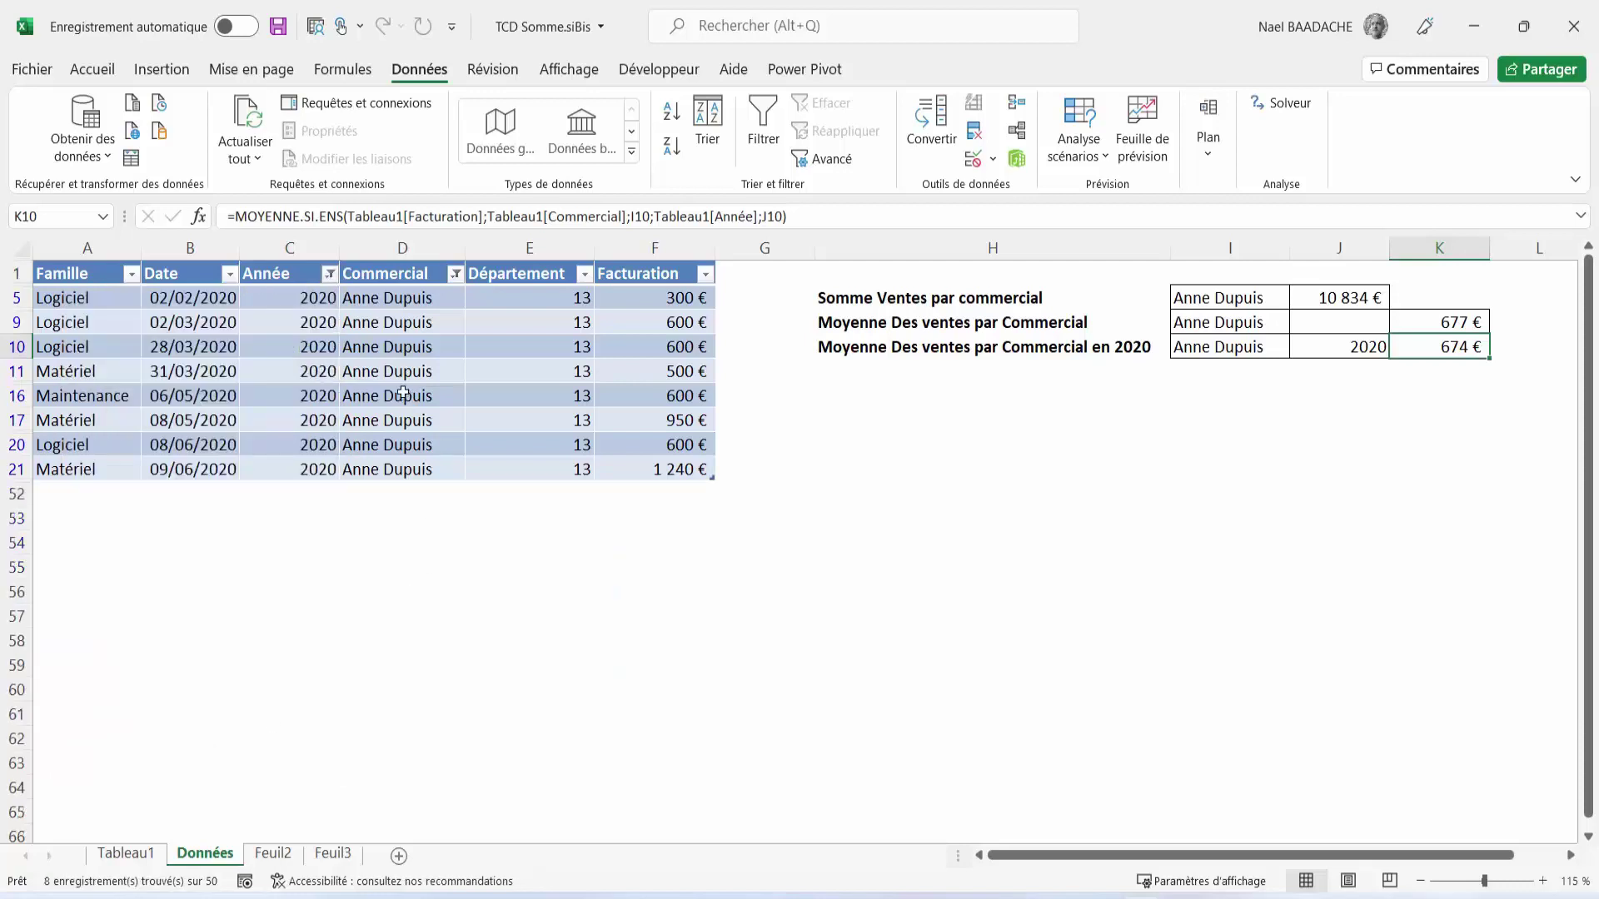
left_click_drag(642, 304, 643, 471)
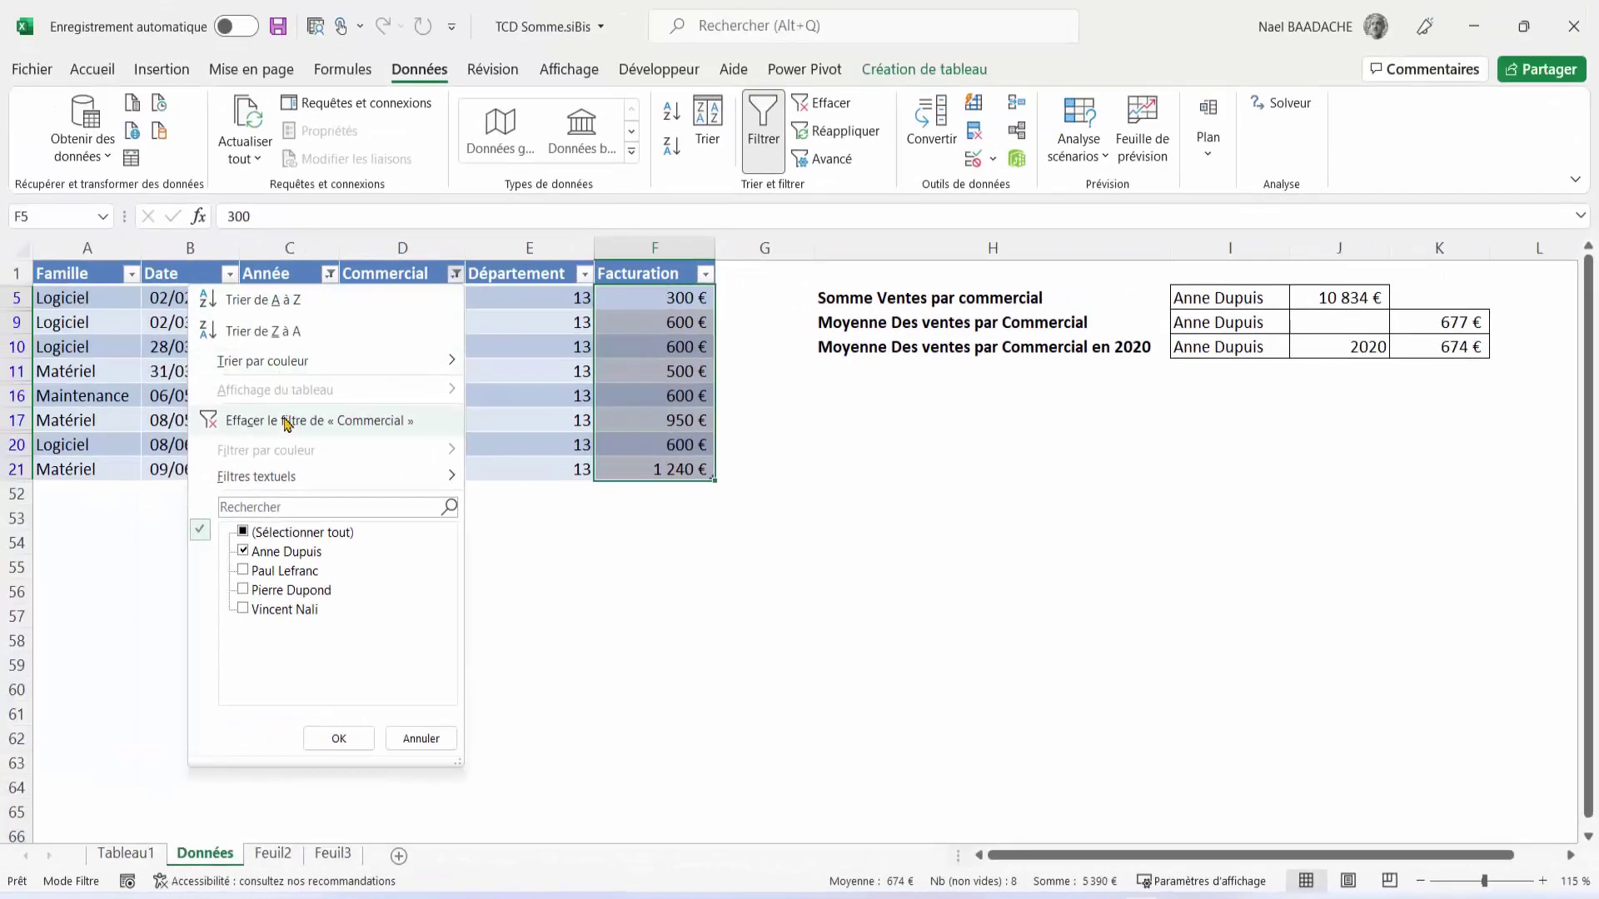
left_click(287, 420)
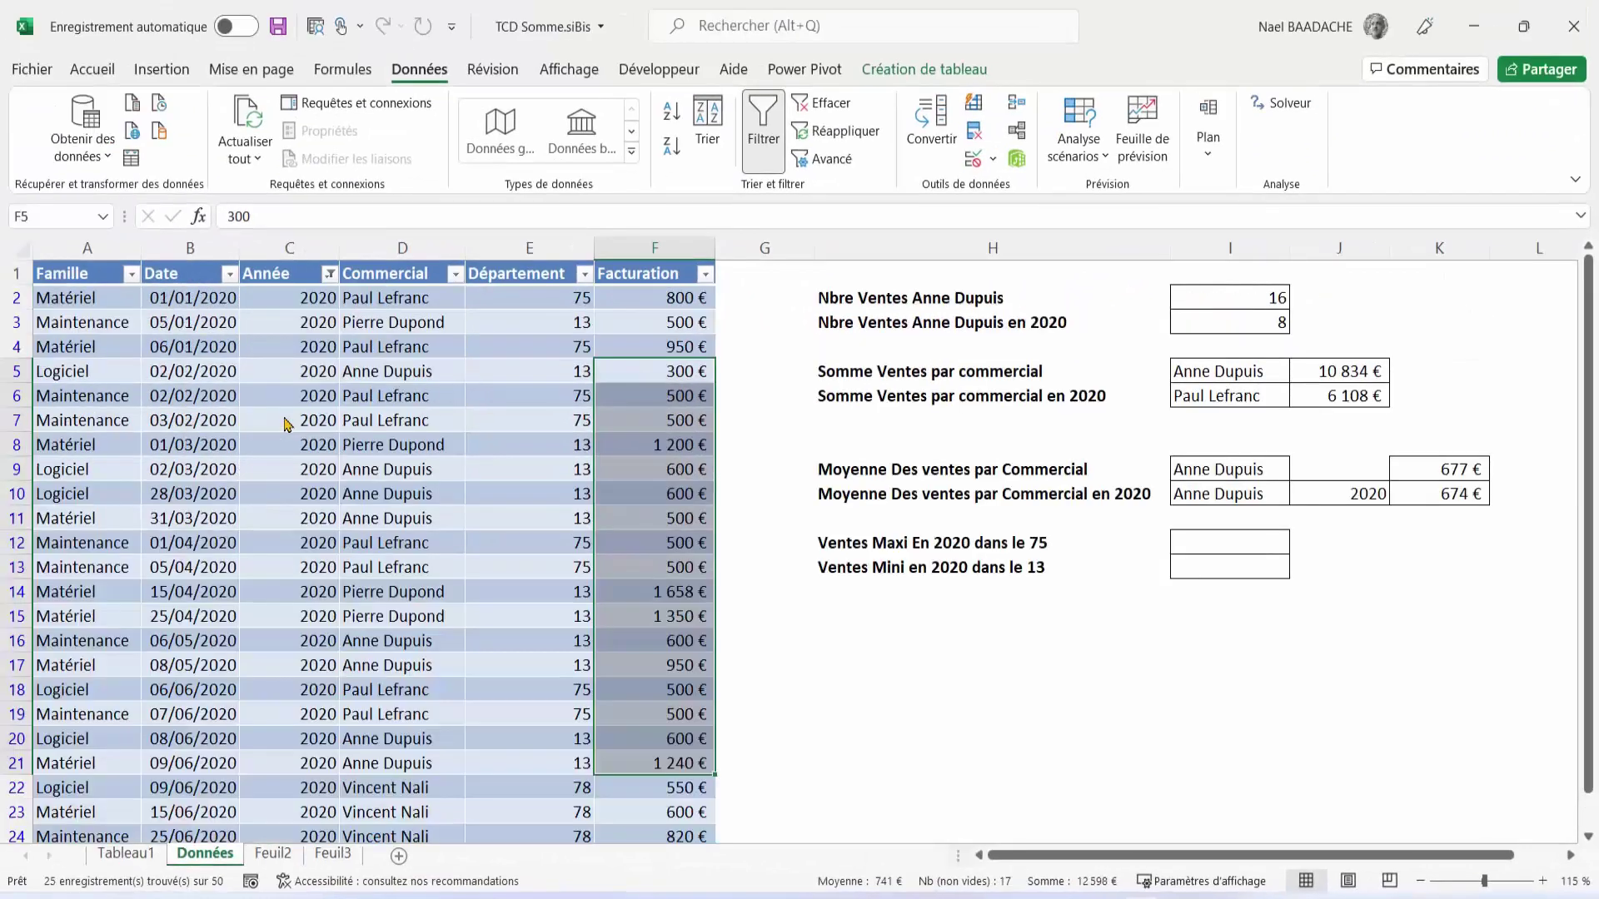
left_click(330, 274)
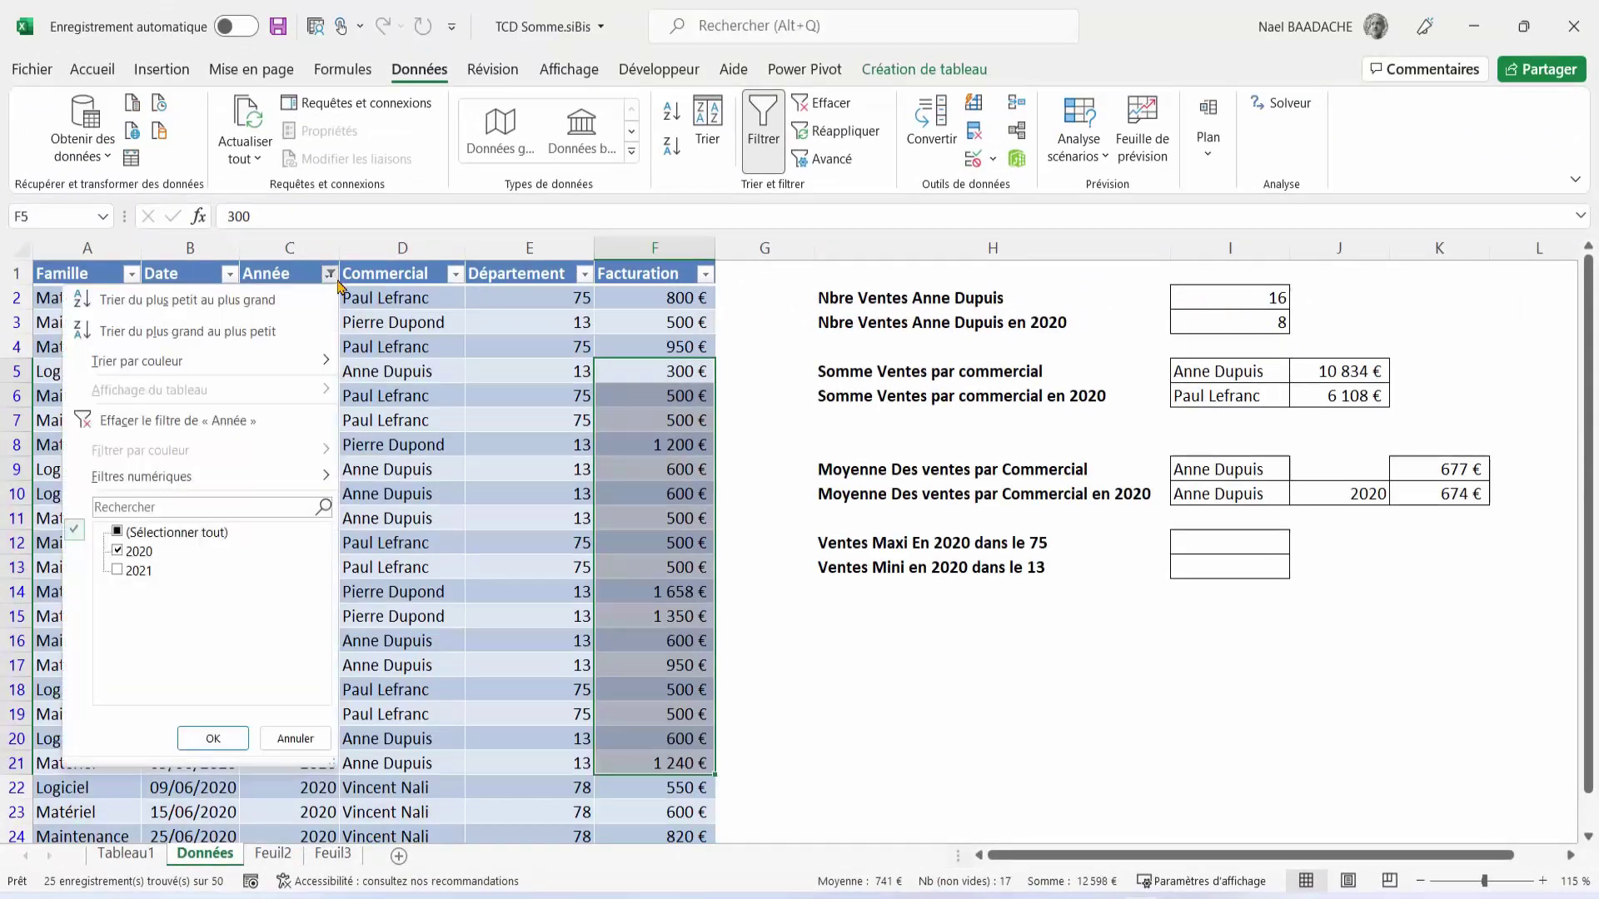
left_click(164, 425)
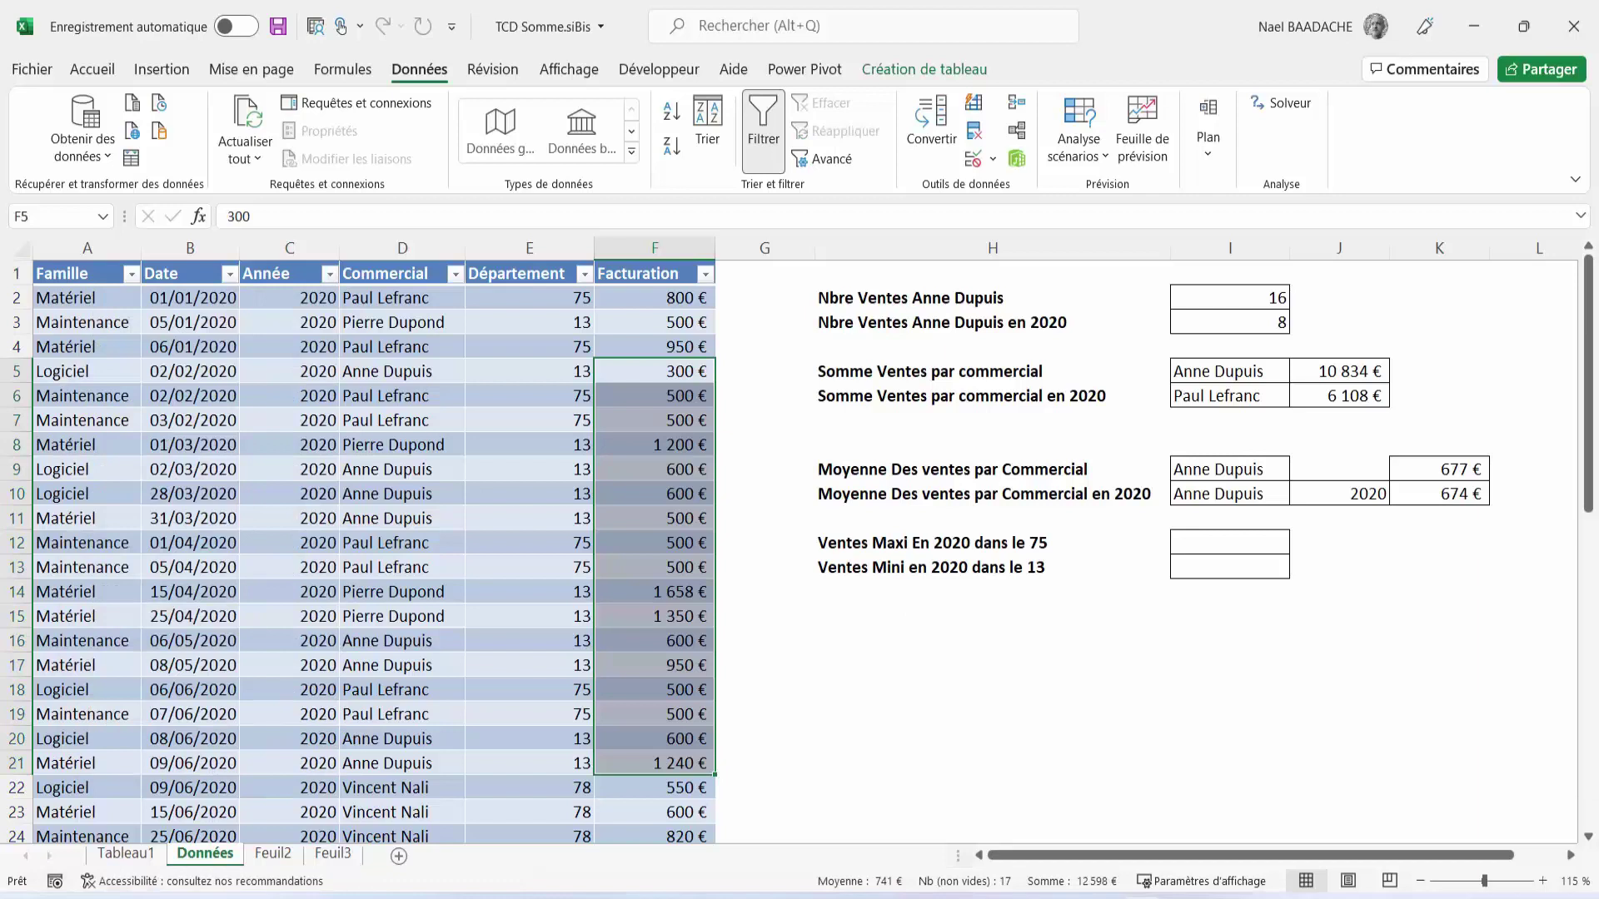
Step: In I12, start =MAX.SI.ENS taking the whole Tableau1[Facturation] column as values
left_click(1237, 544)
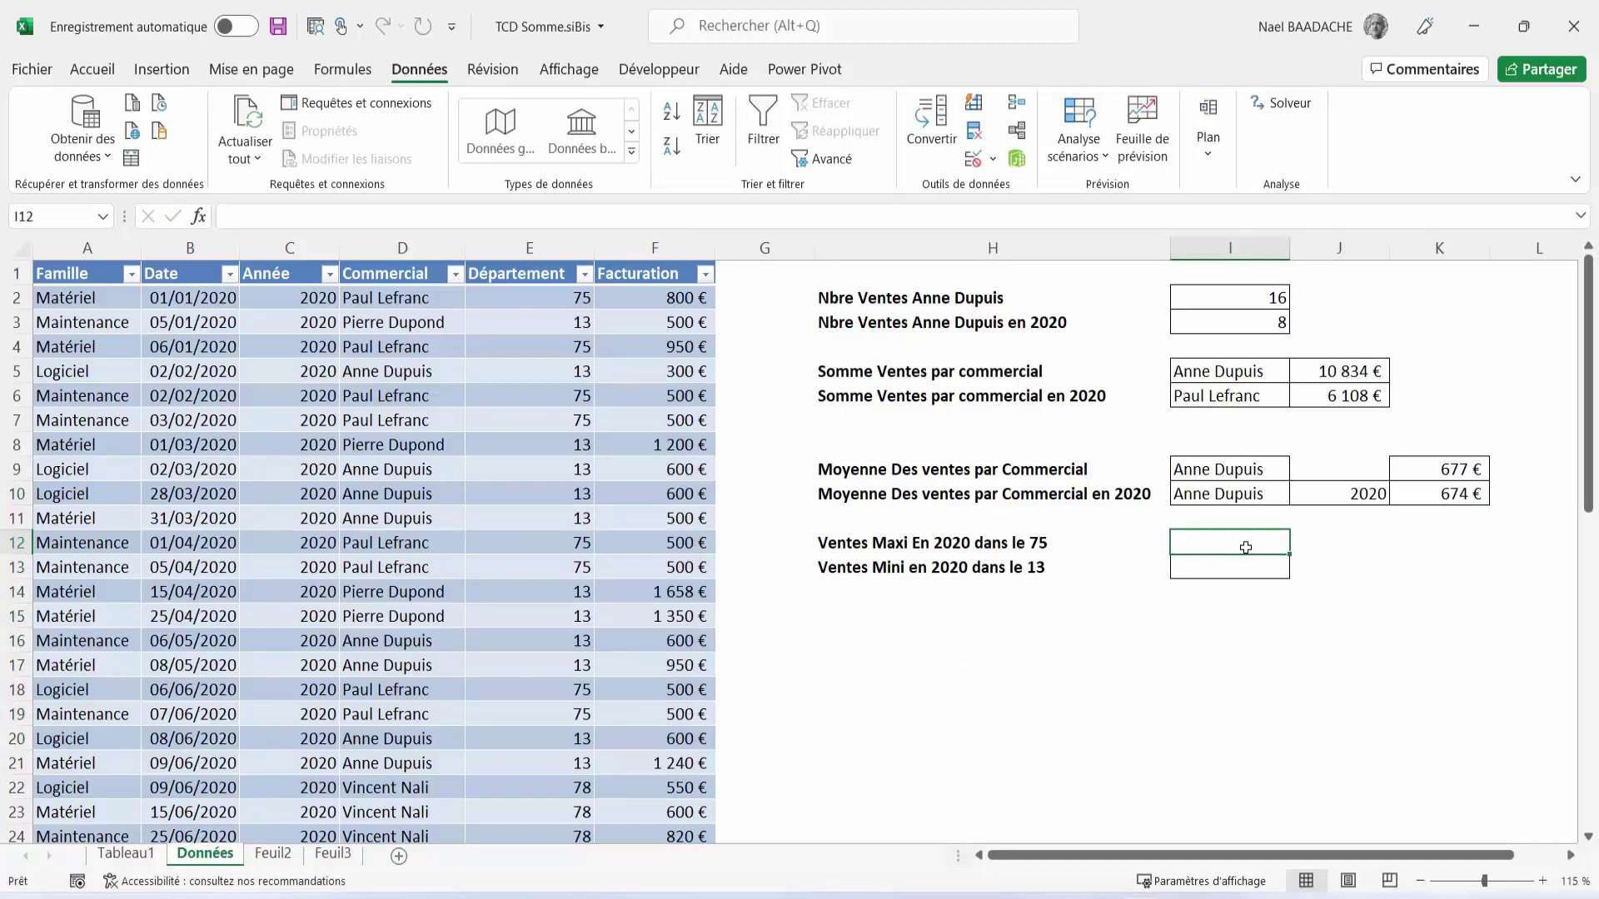
type("=")
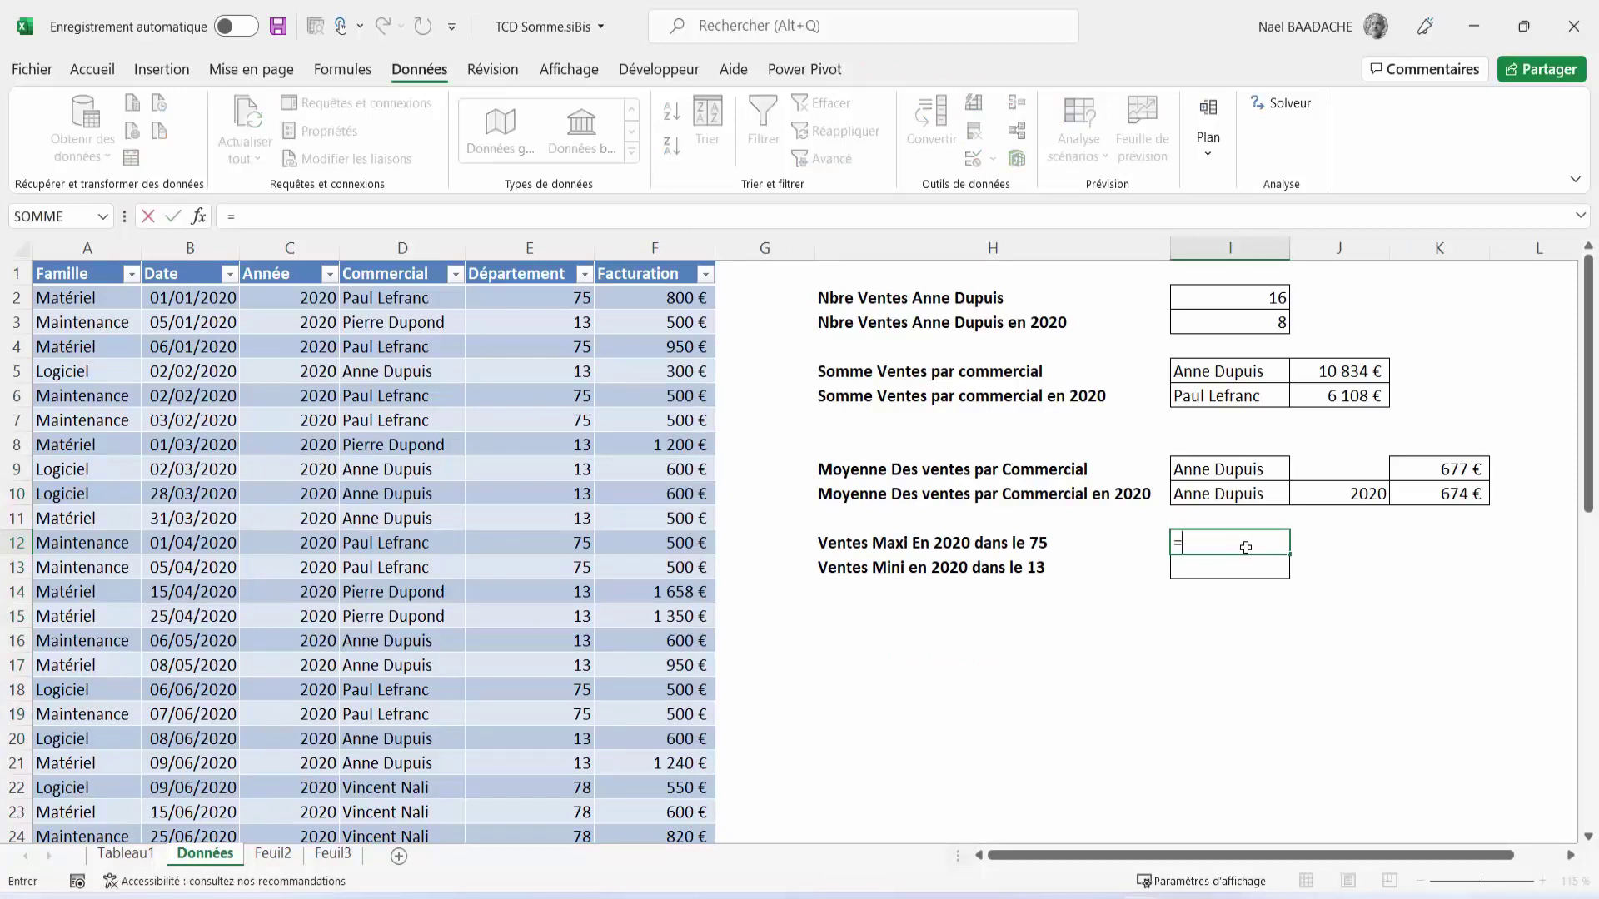
type("maxi")
key("BackSpace")
type(".si.")
type("ens(")
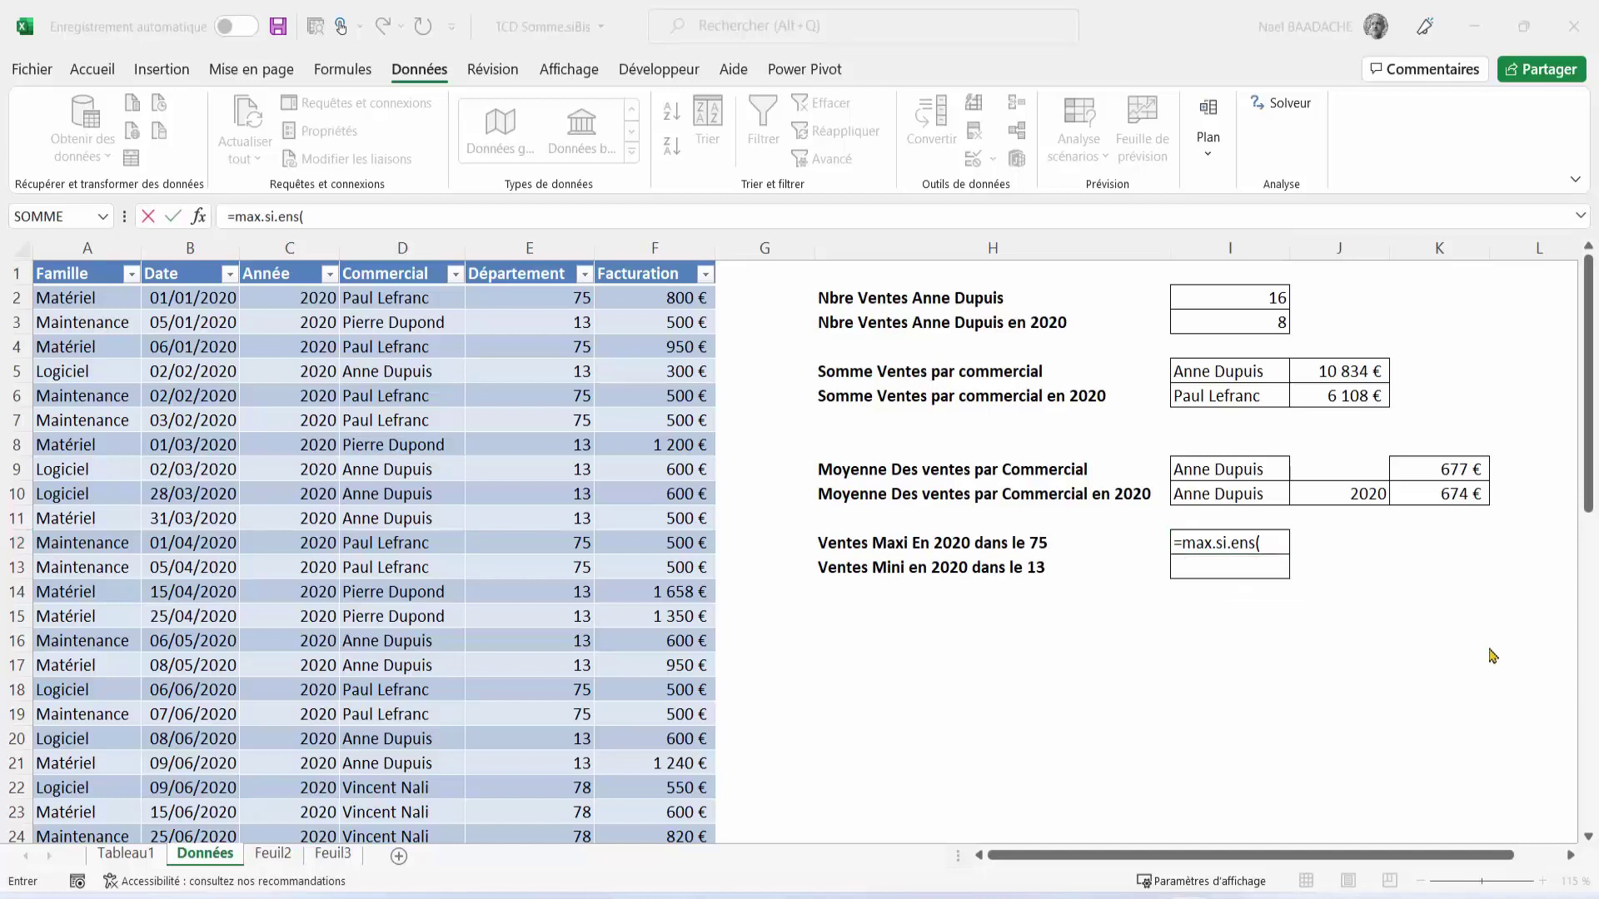
left_click(1276, 542)
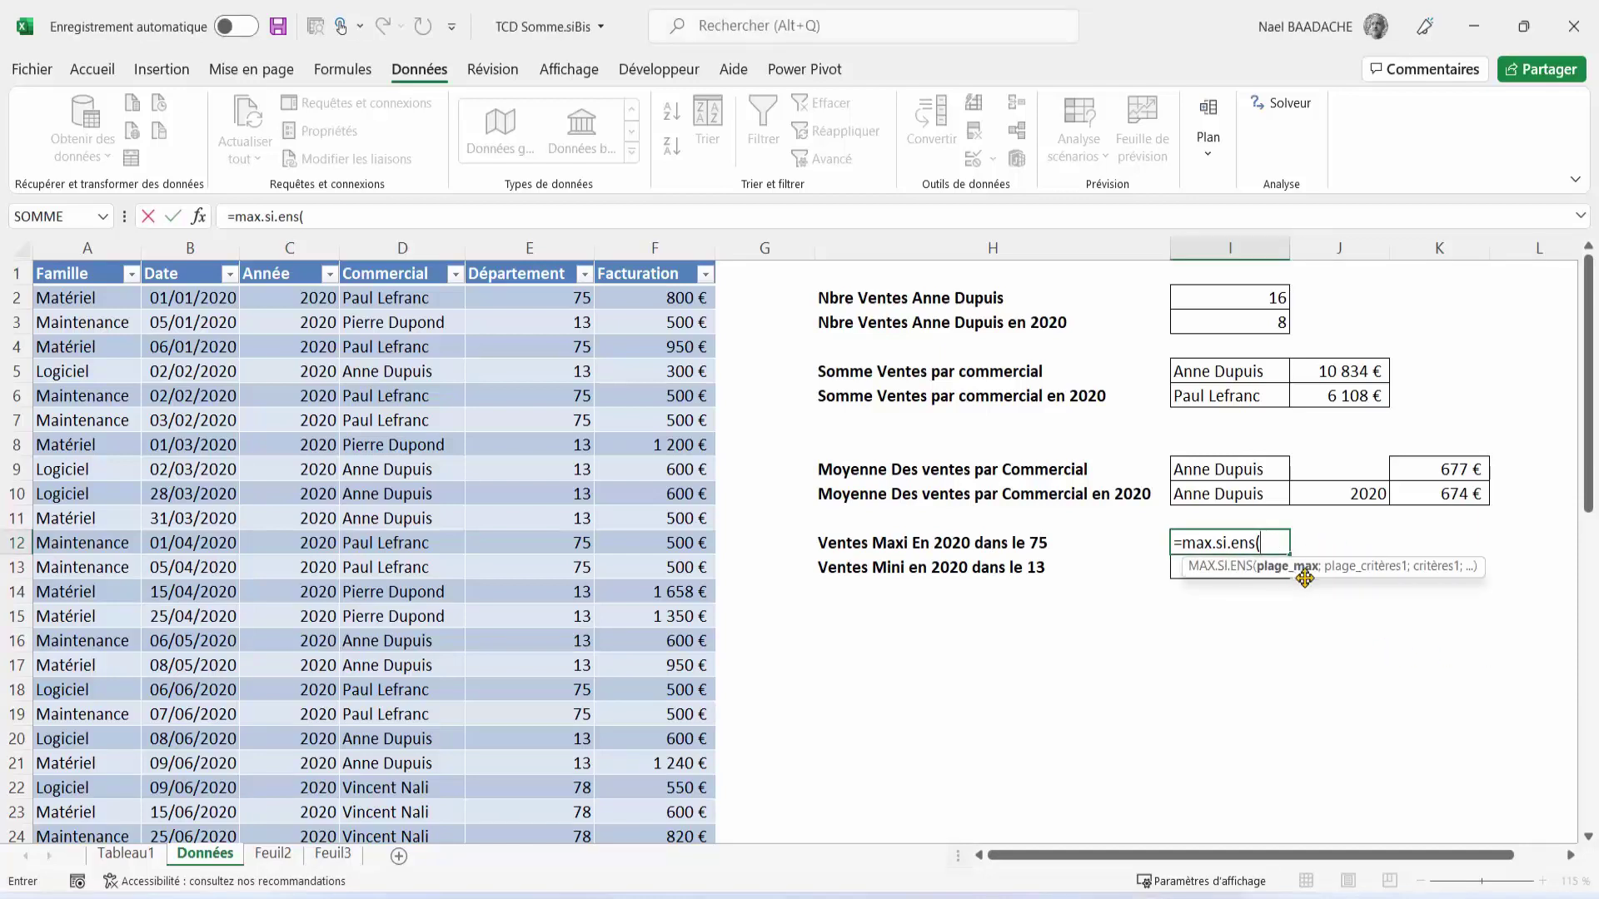
left_click(656, 297)
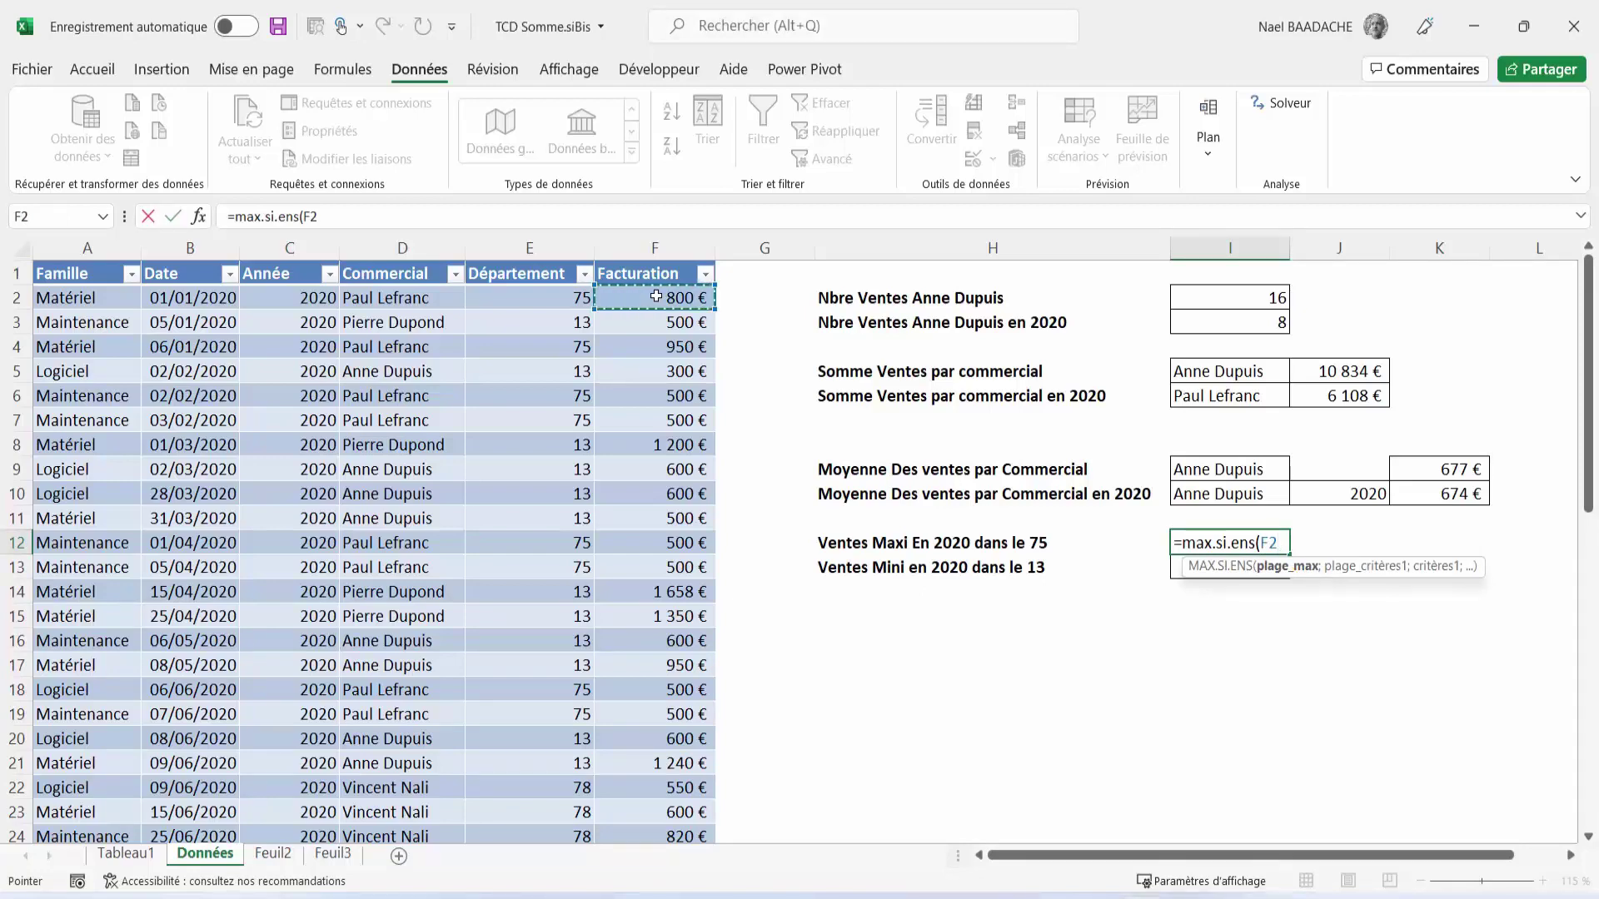
key("ctrl+shift+Down")
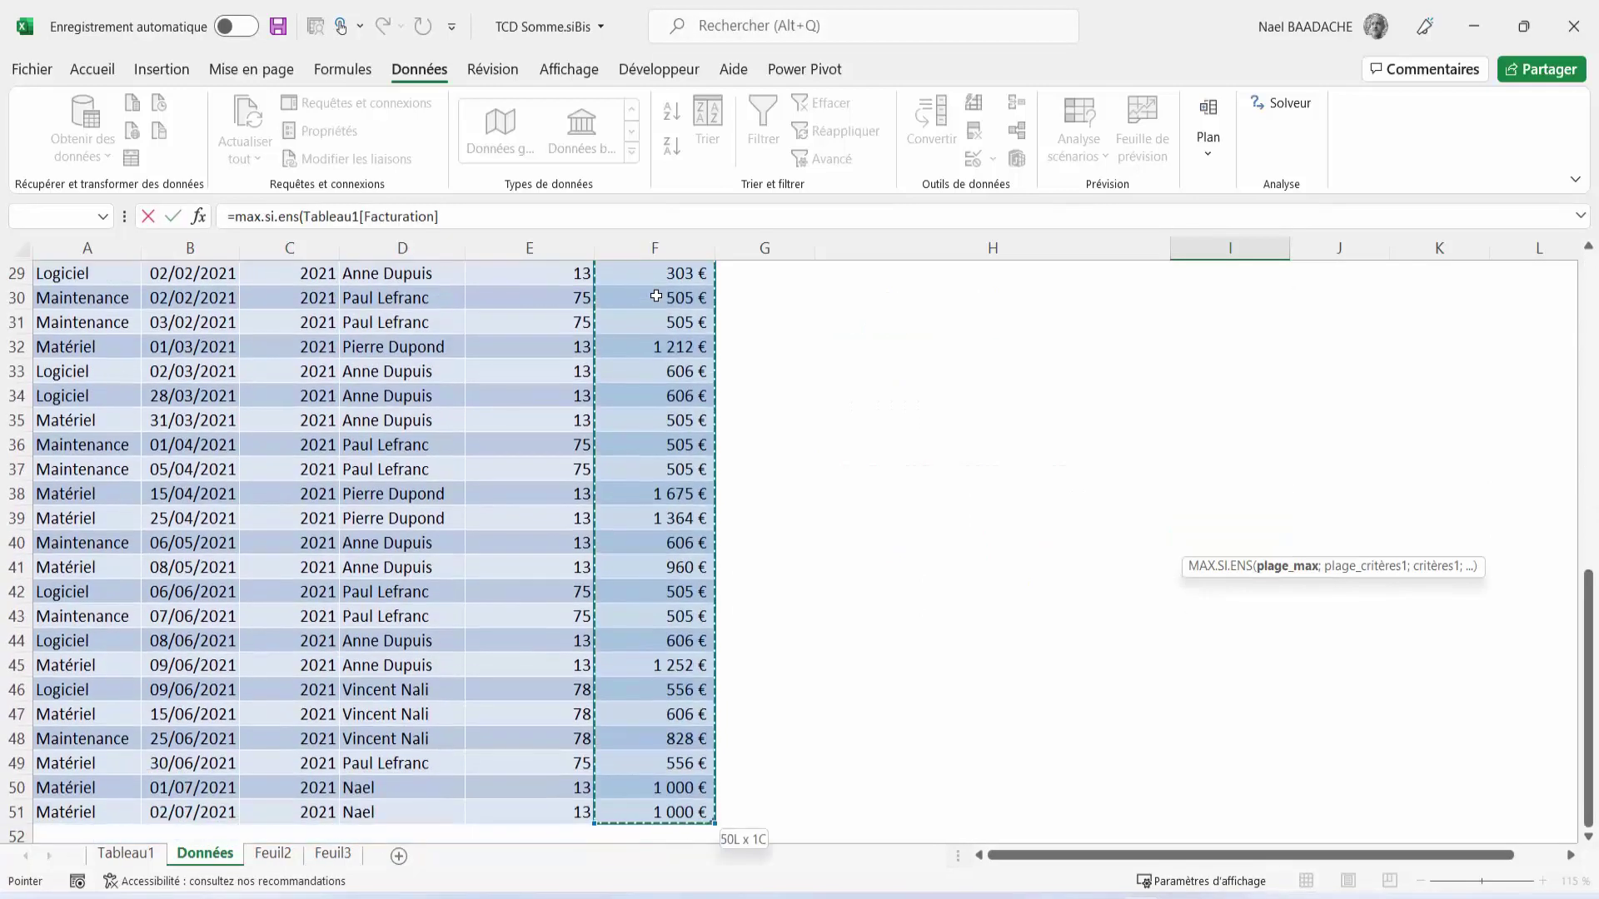
scroll(1062, 471, "up", 9)
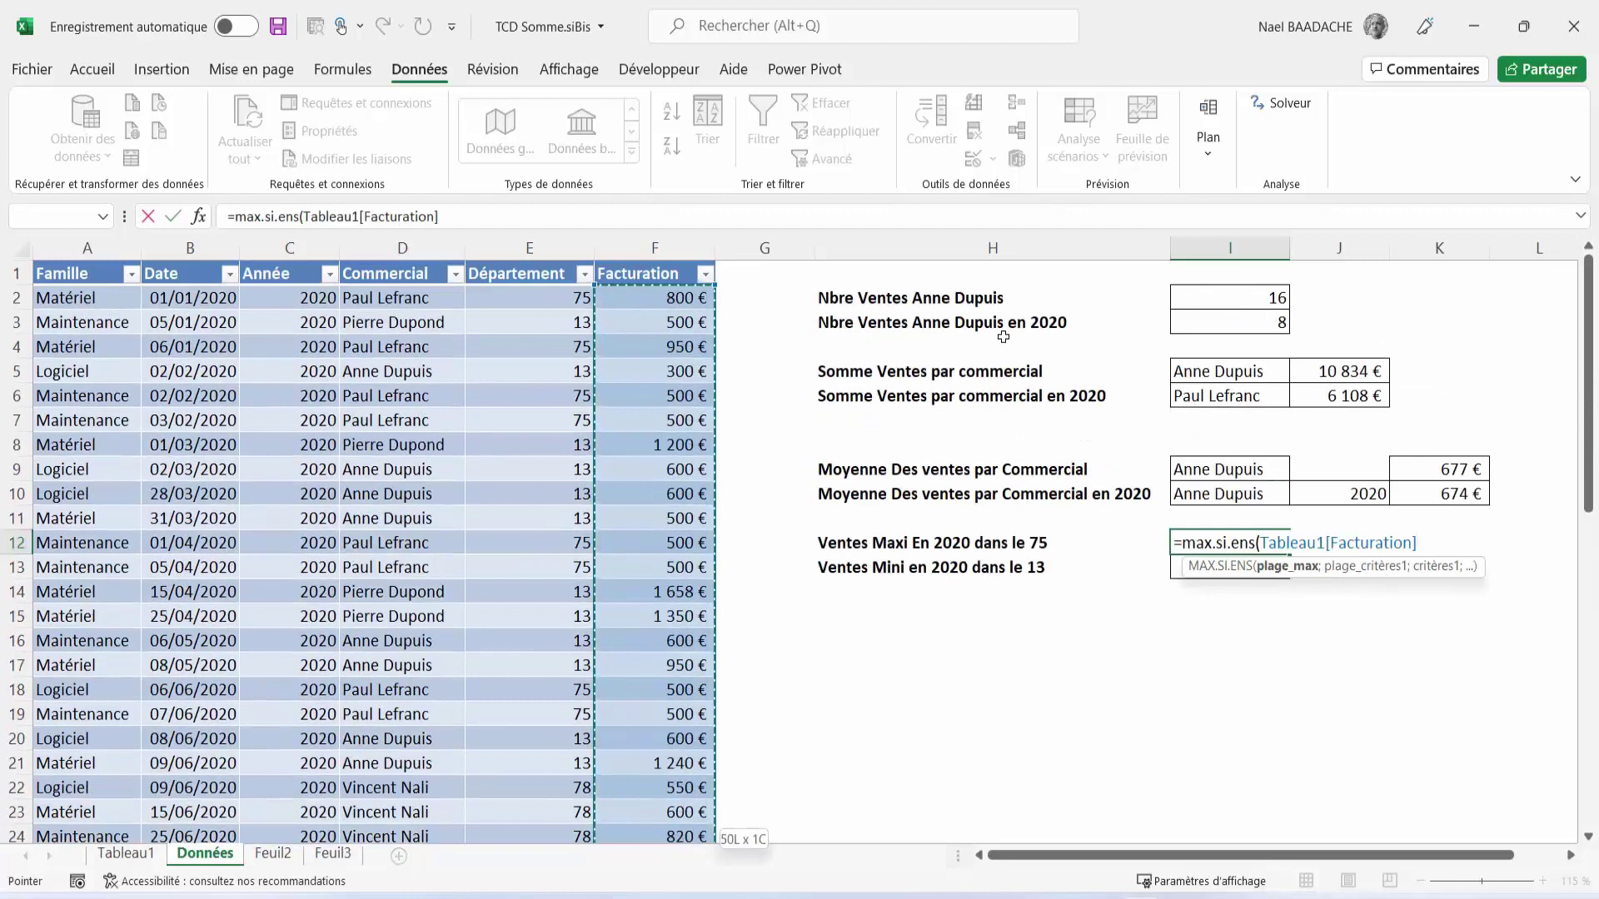
type(";")
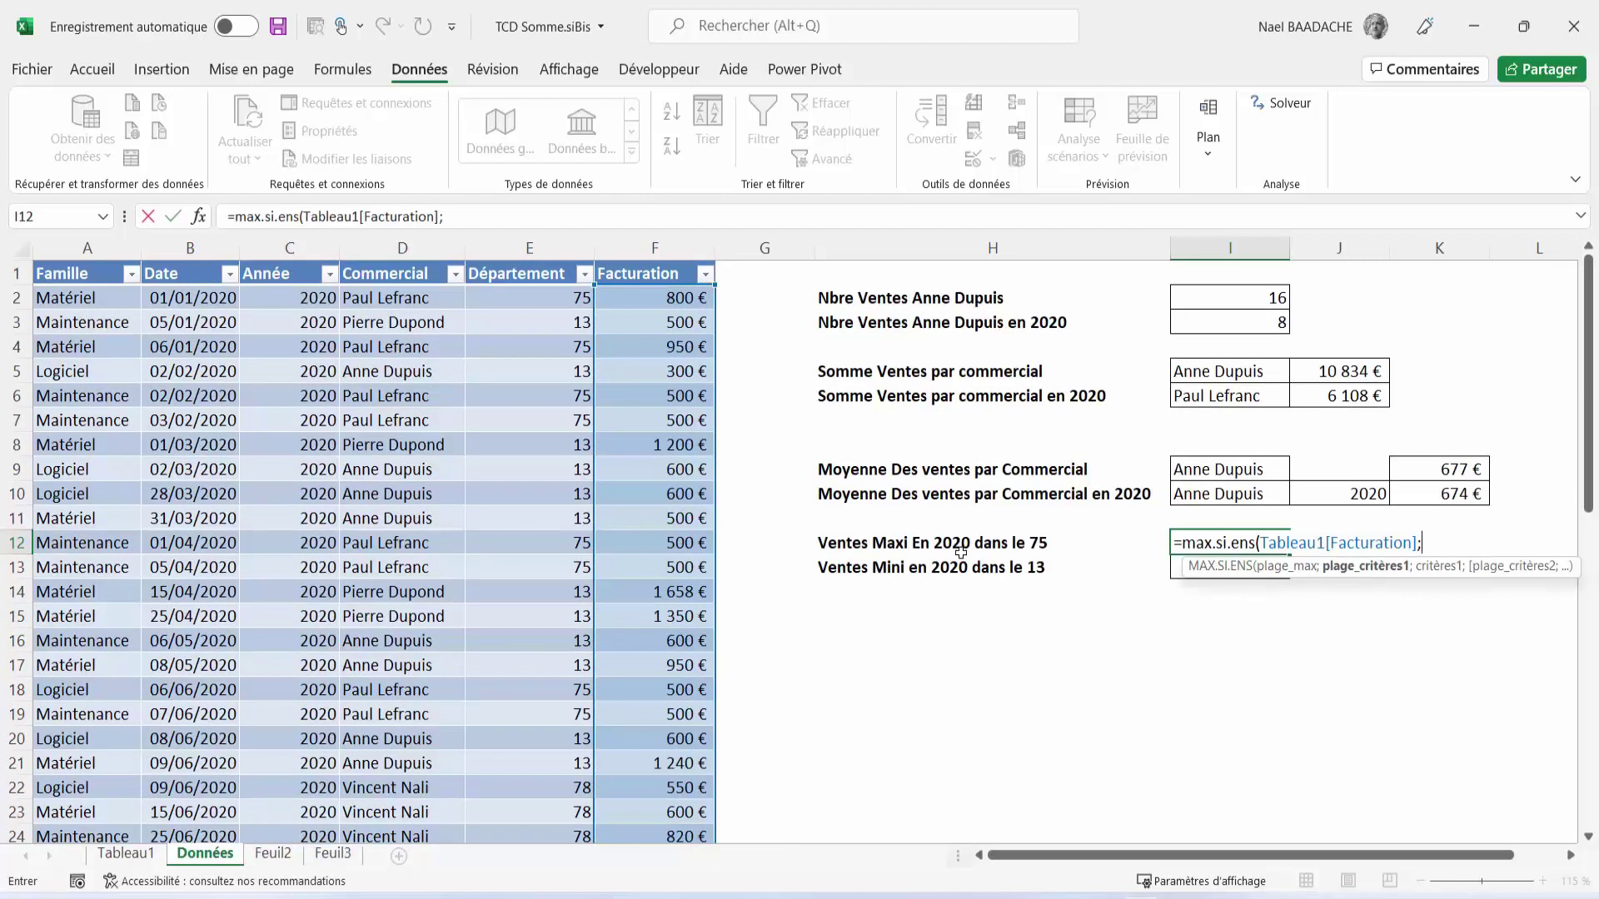
Step: Add criteria Année = 2020 and Département = 75 and commit, returning 950
left_click(293, 299)
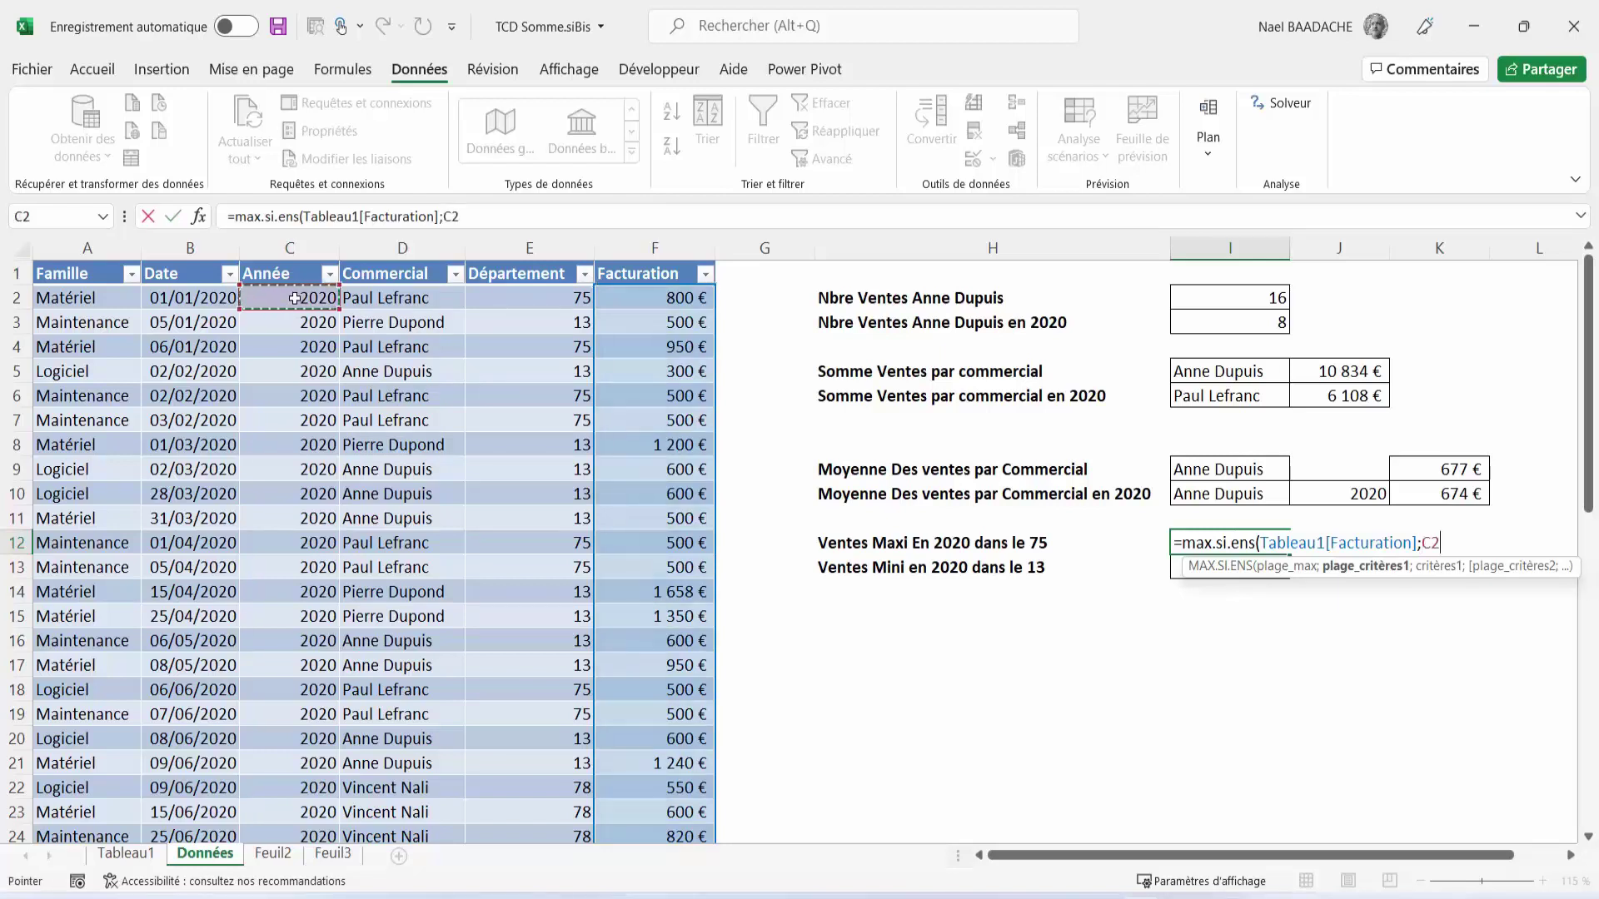
key("ctrl+shift+Down")
scroll(1141, 339, "up", 9)
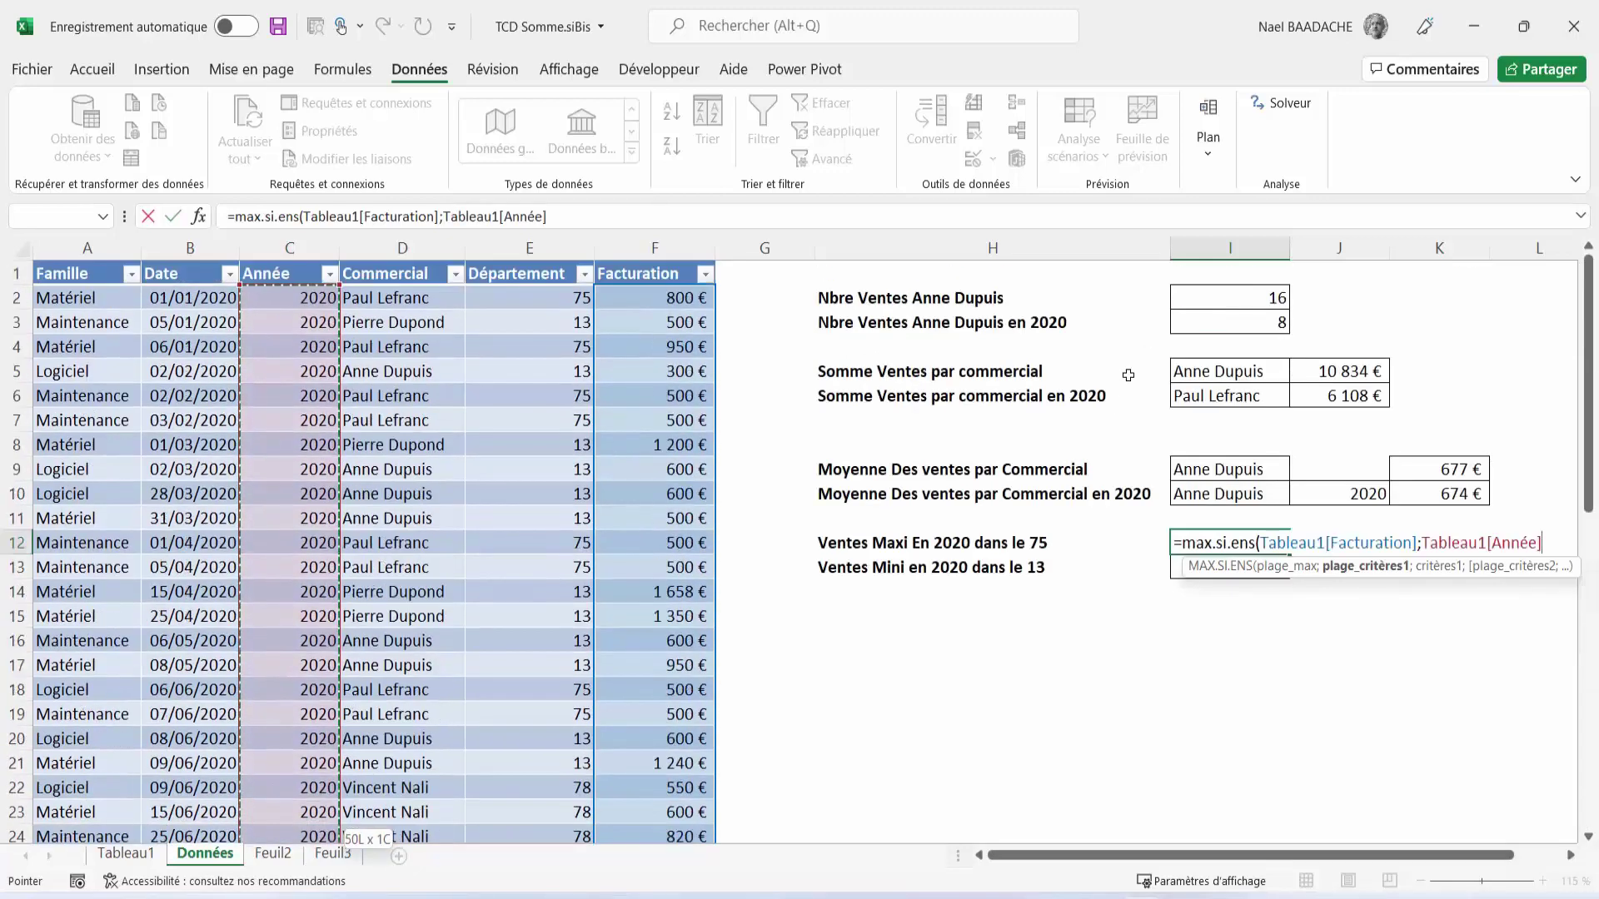
type(";")
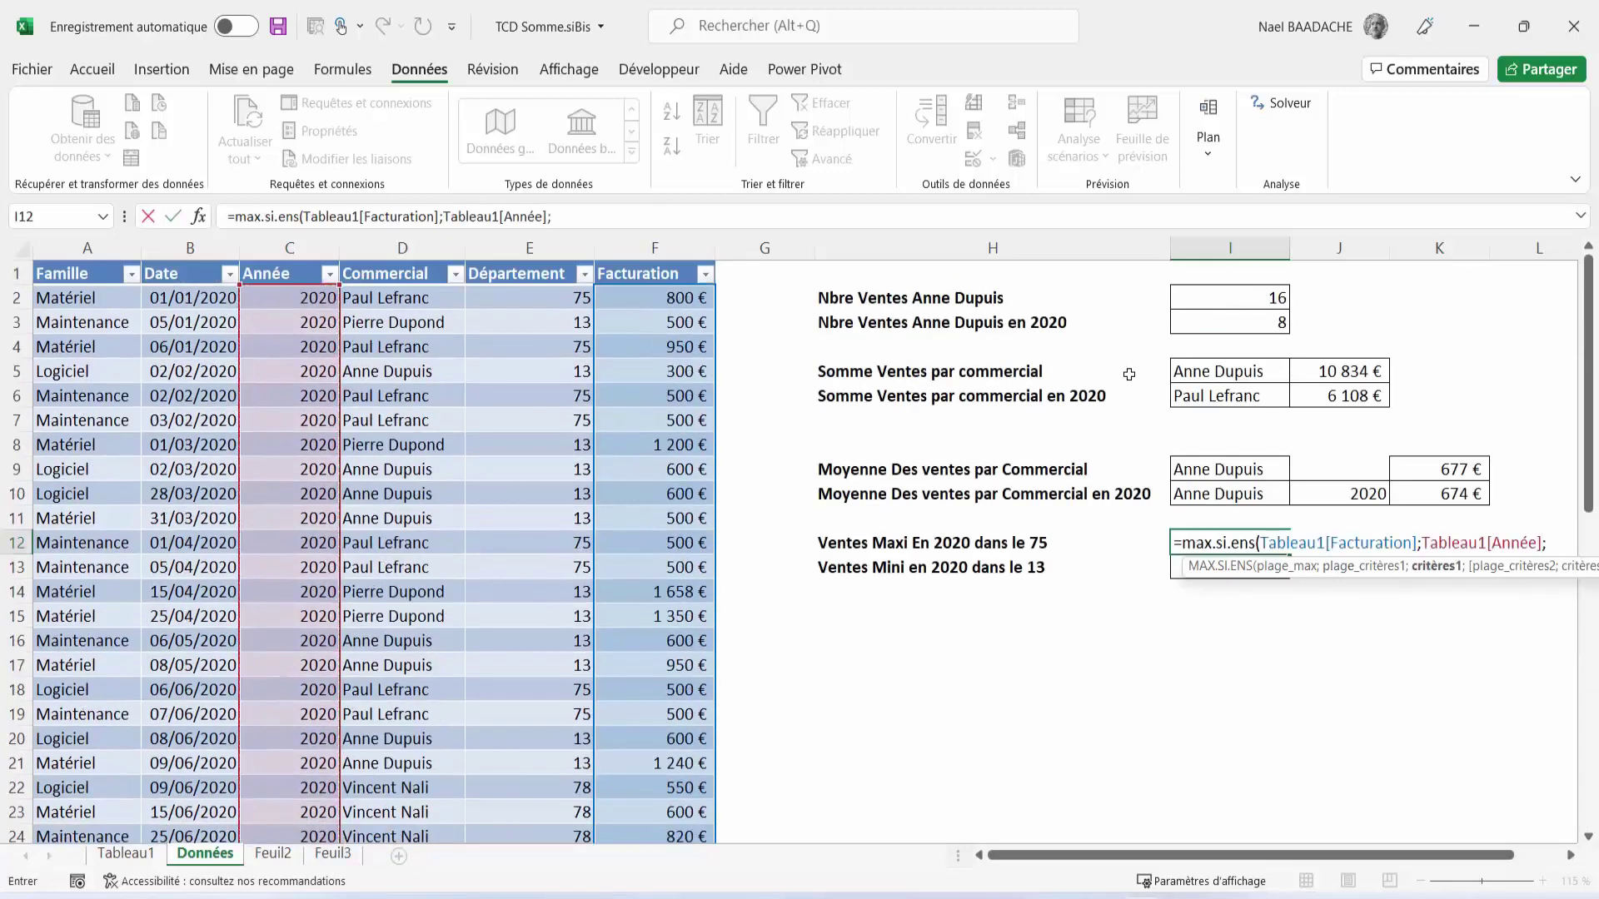
type("2020")
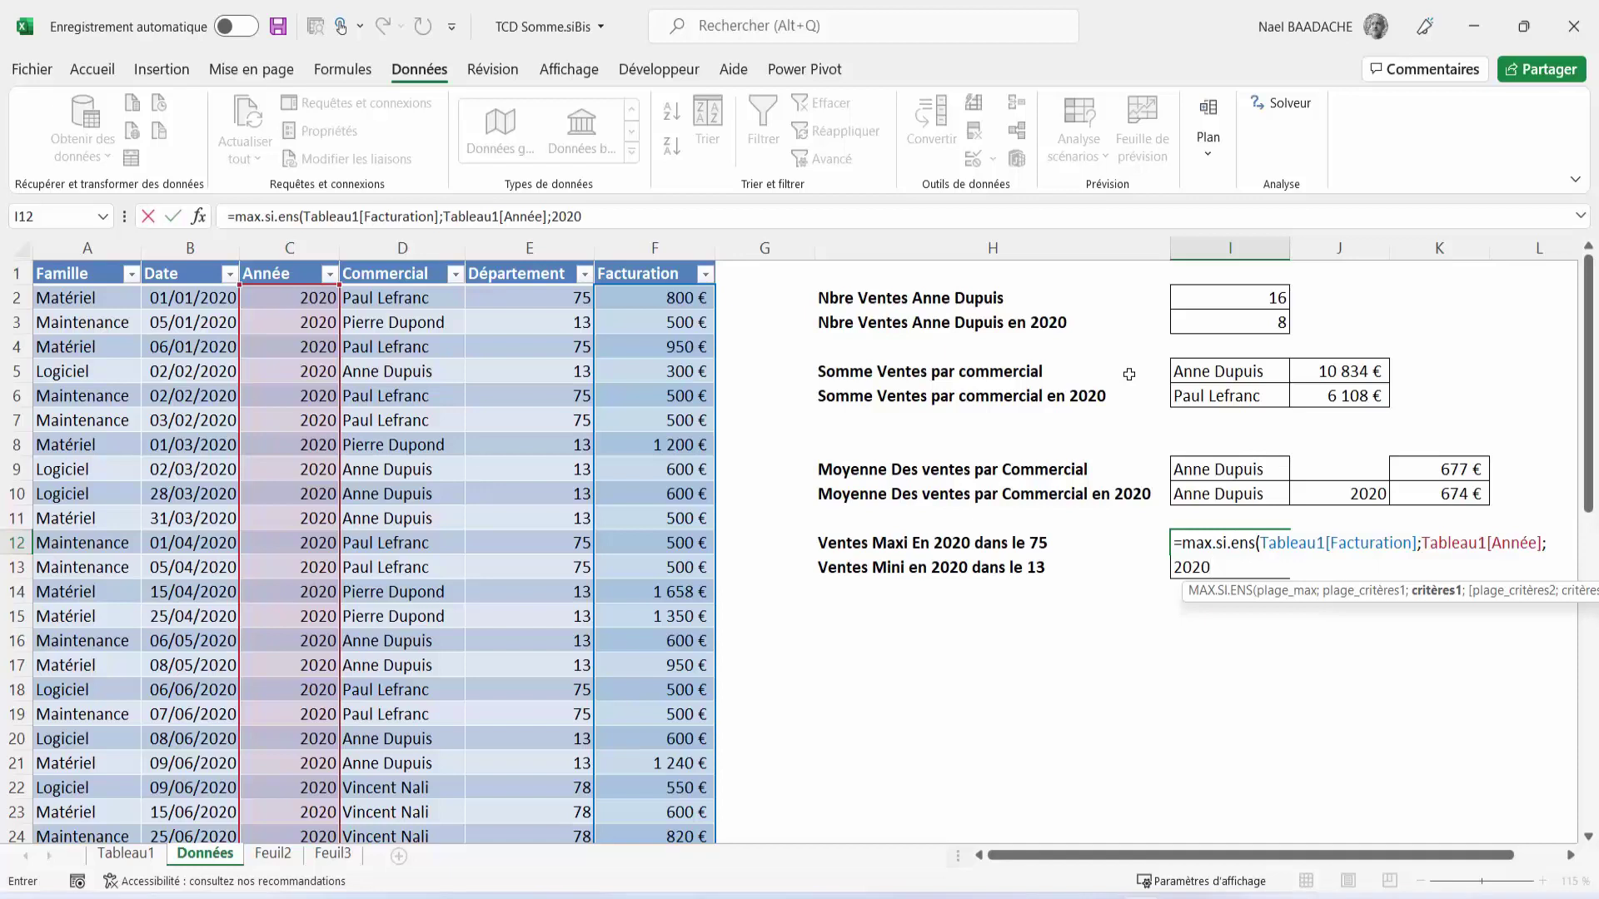
type(";")
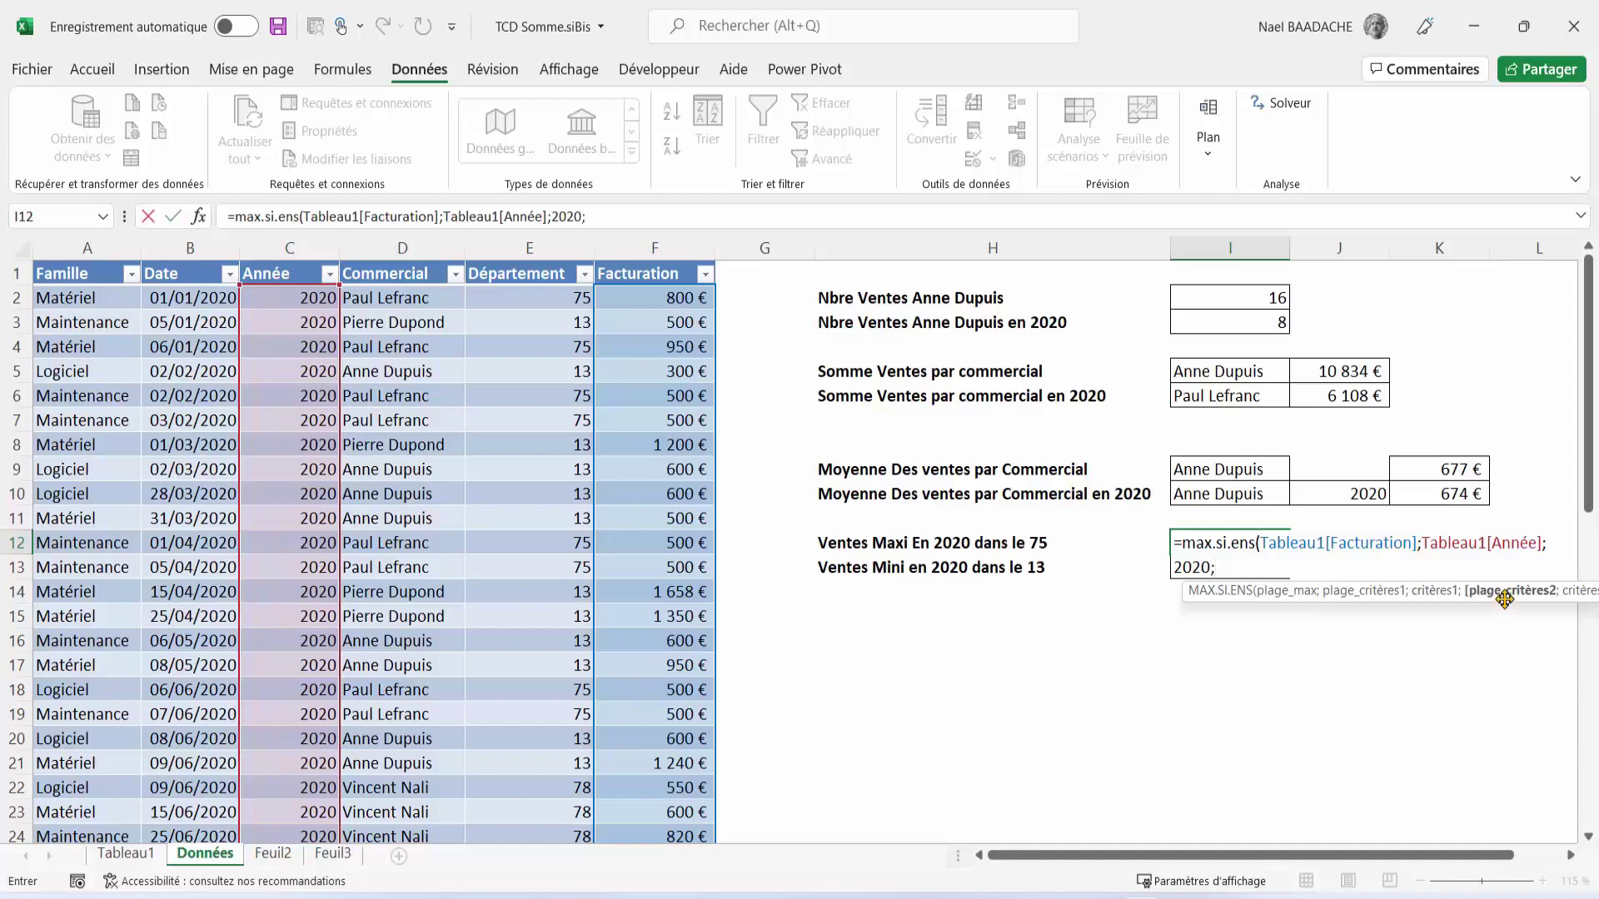
left_click(503, 302)
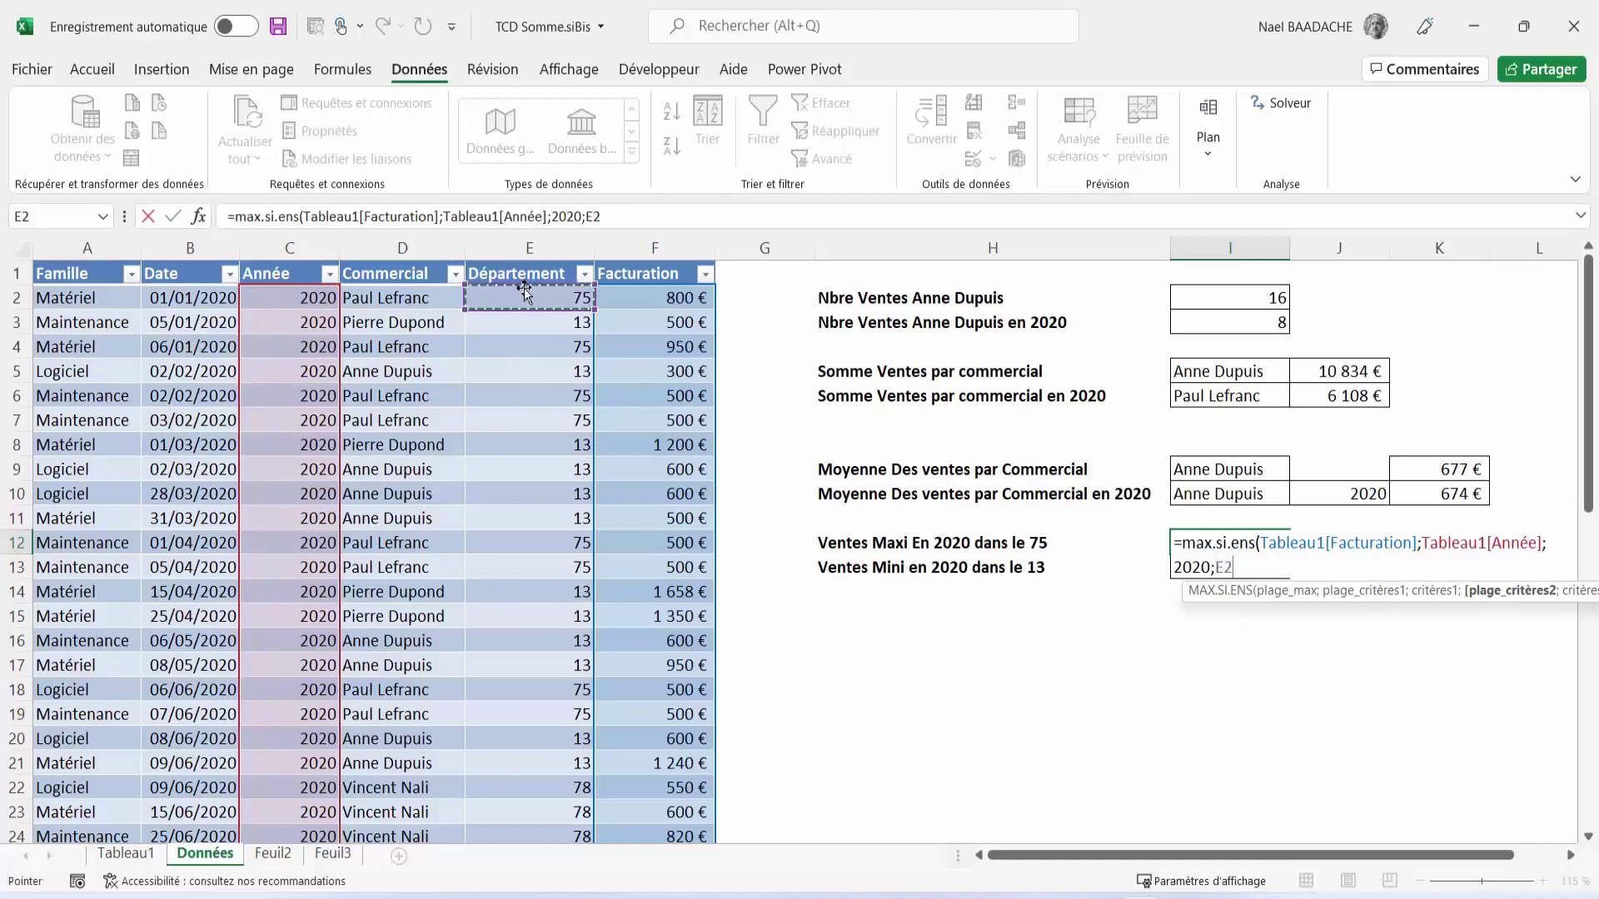
key("ctrl+shift+Down")
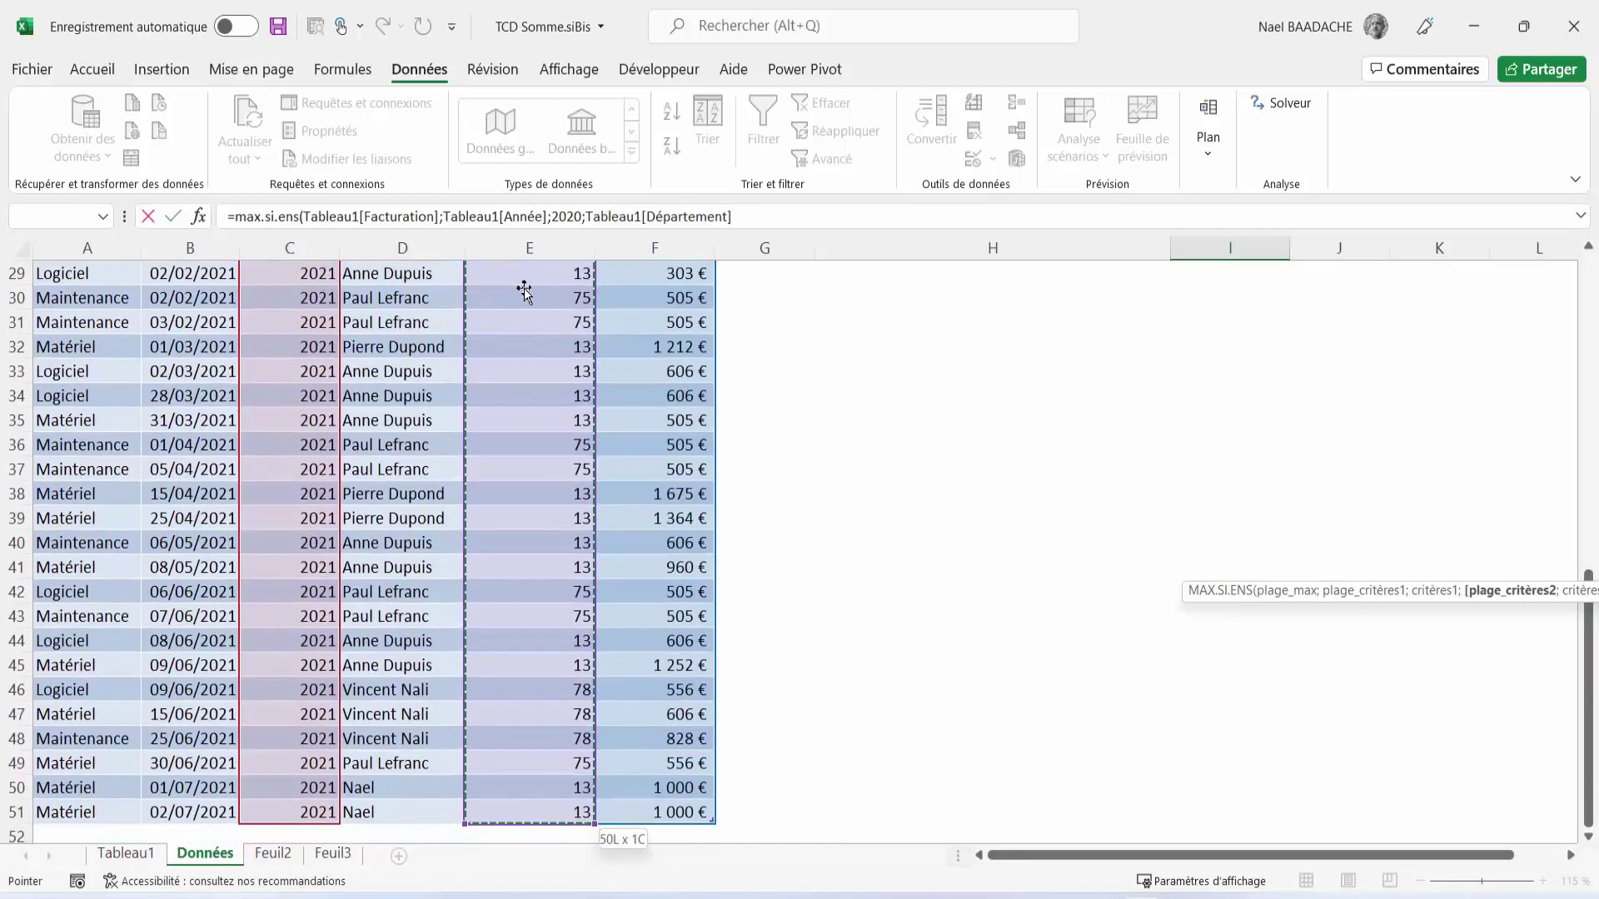
scroll(1039, 757, "up", 5)
scroll(1038, 757, "up", 5)
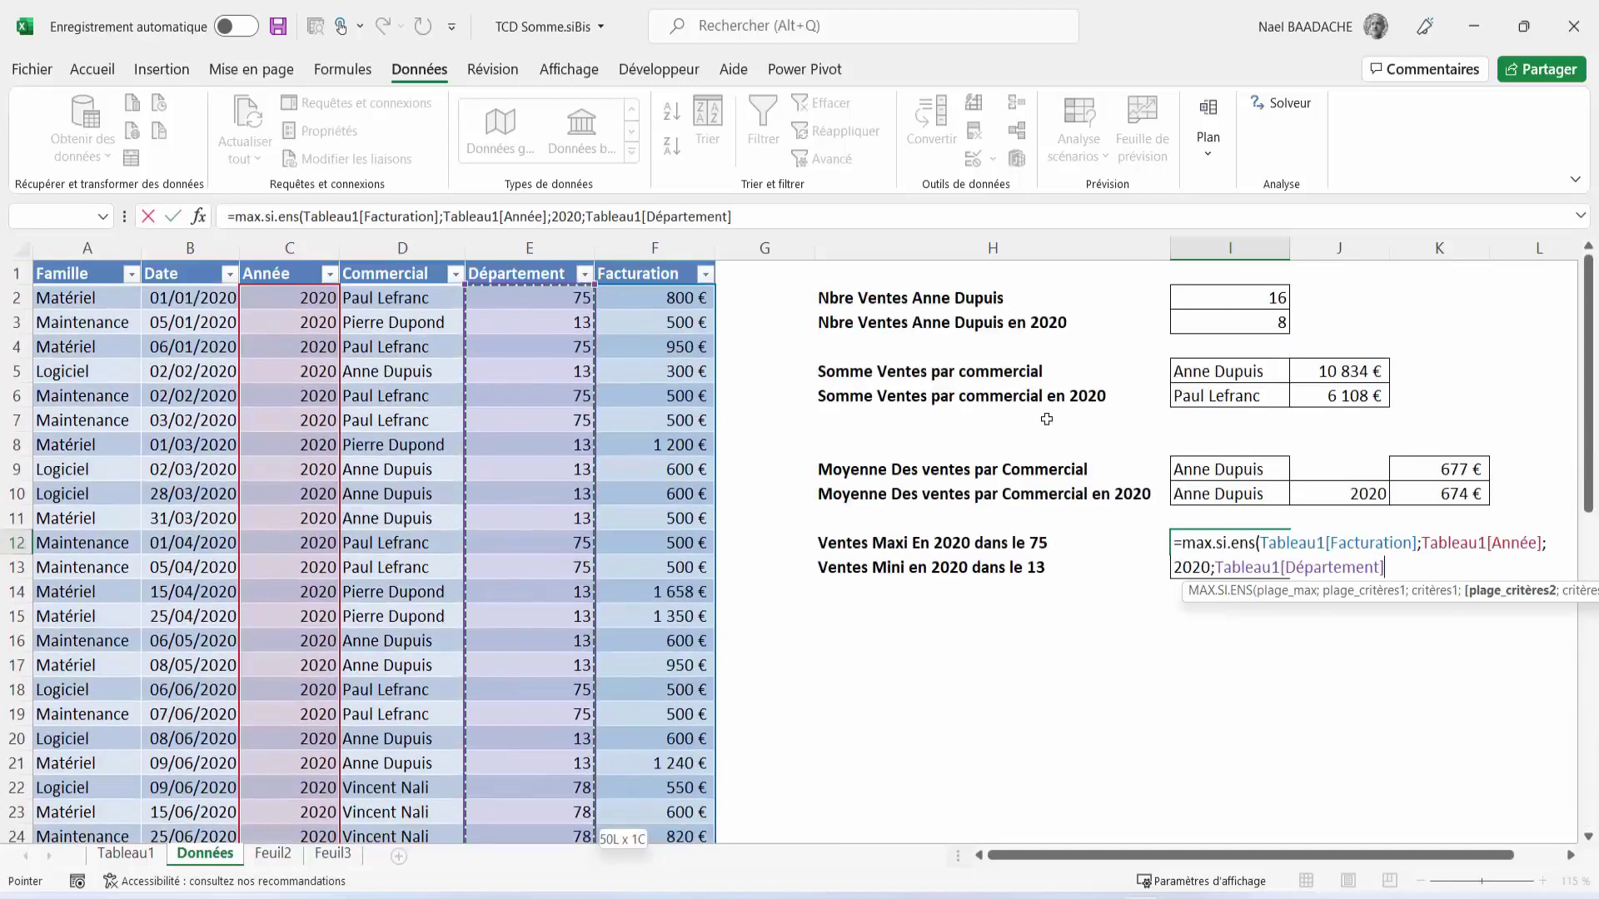
type(";")
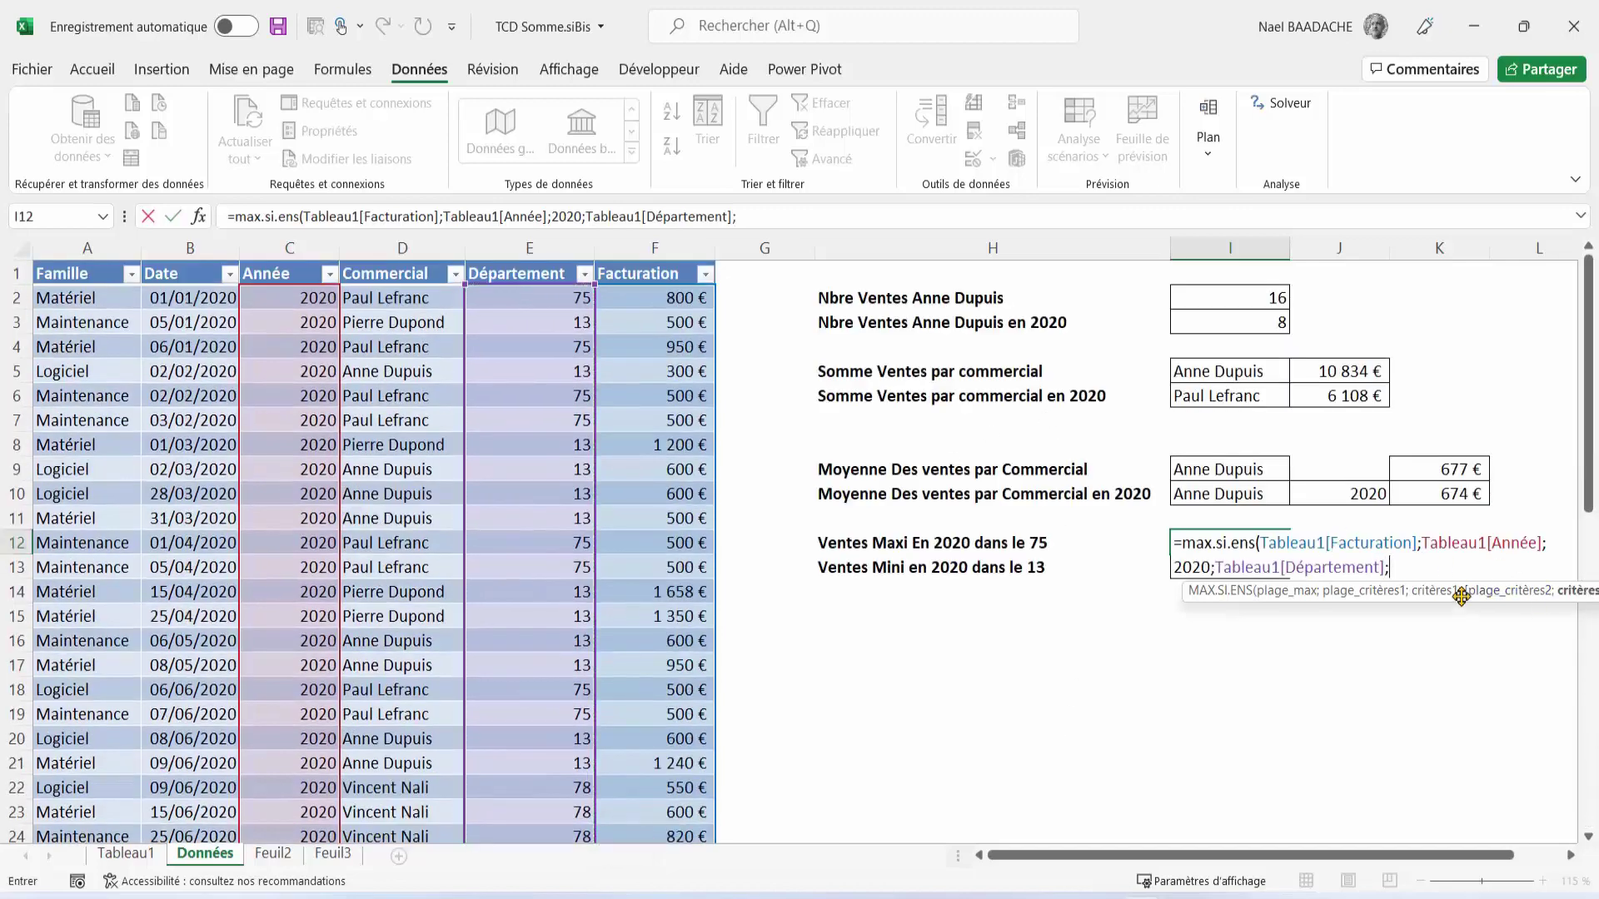
left_click_drag(1462, 596, 1326, 625)
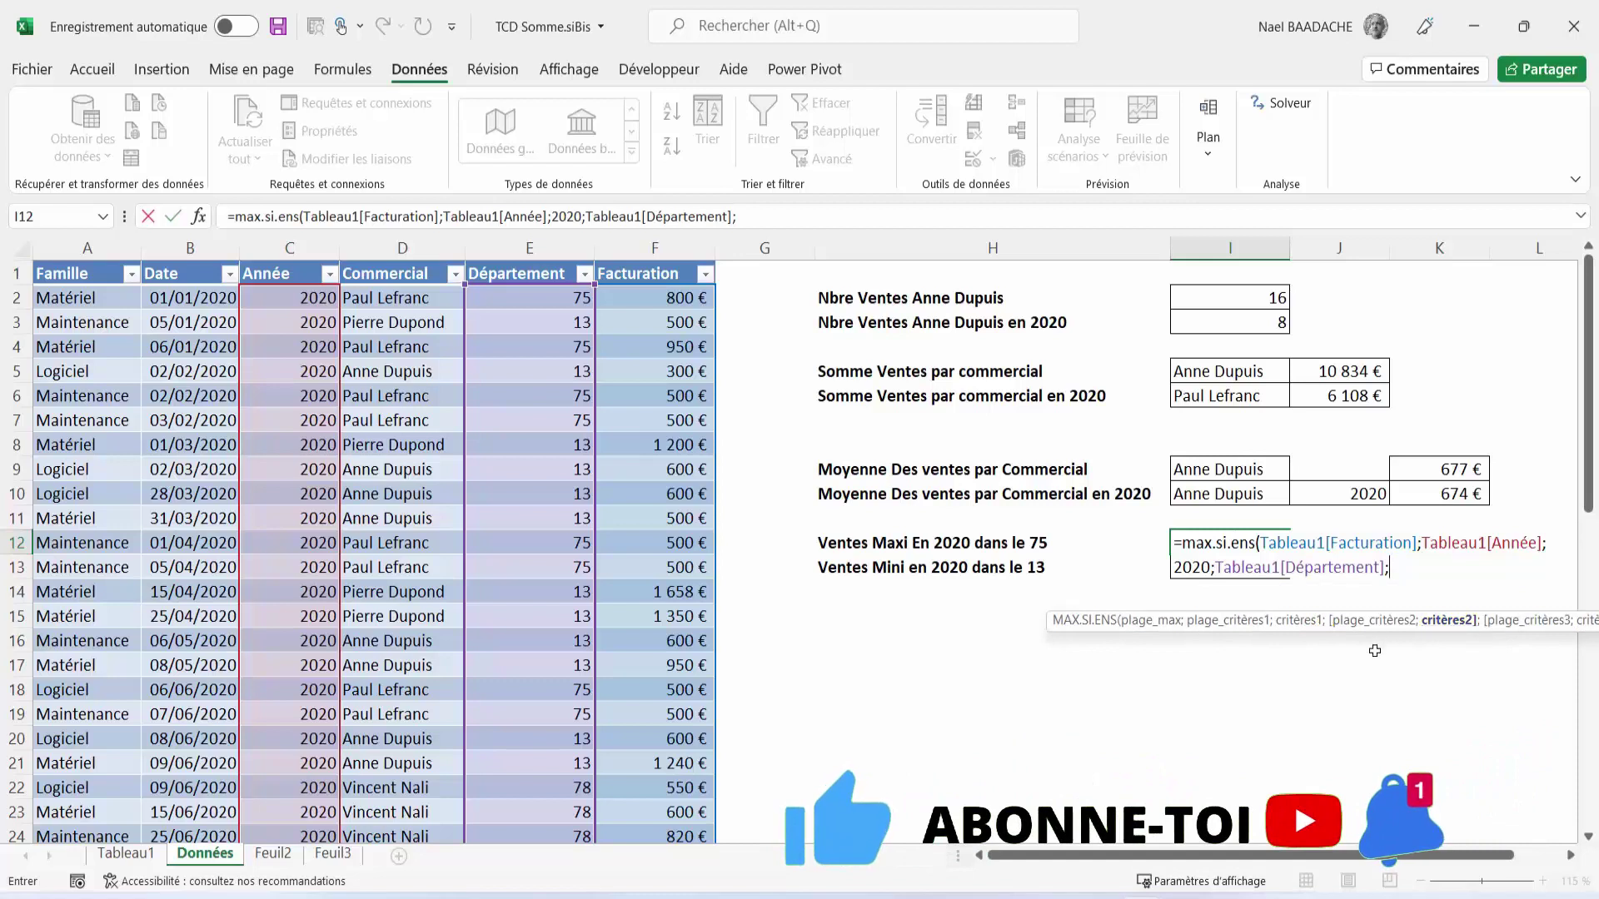
type("7")
type("5)")
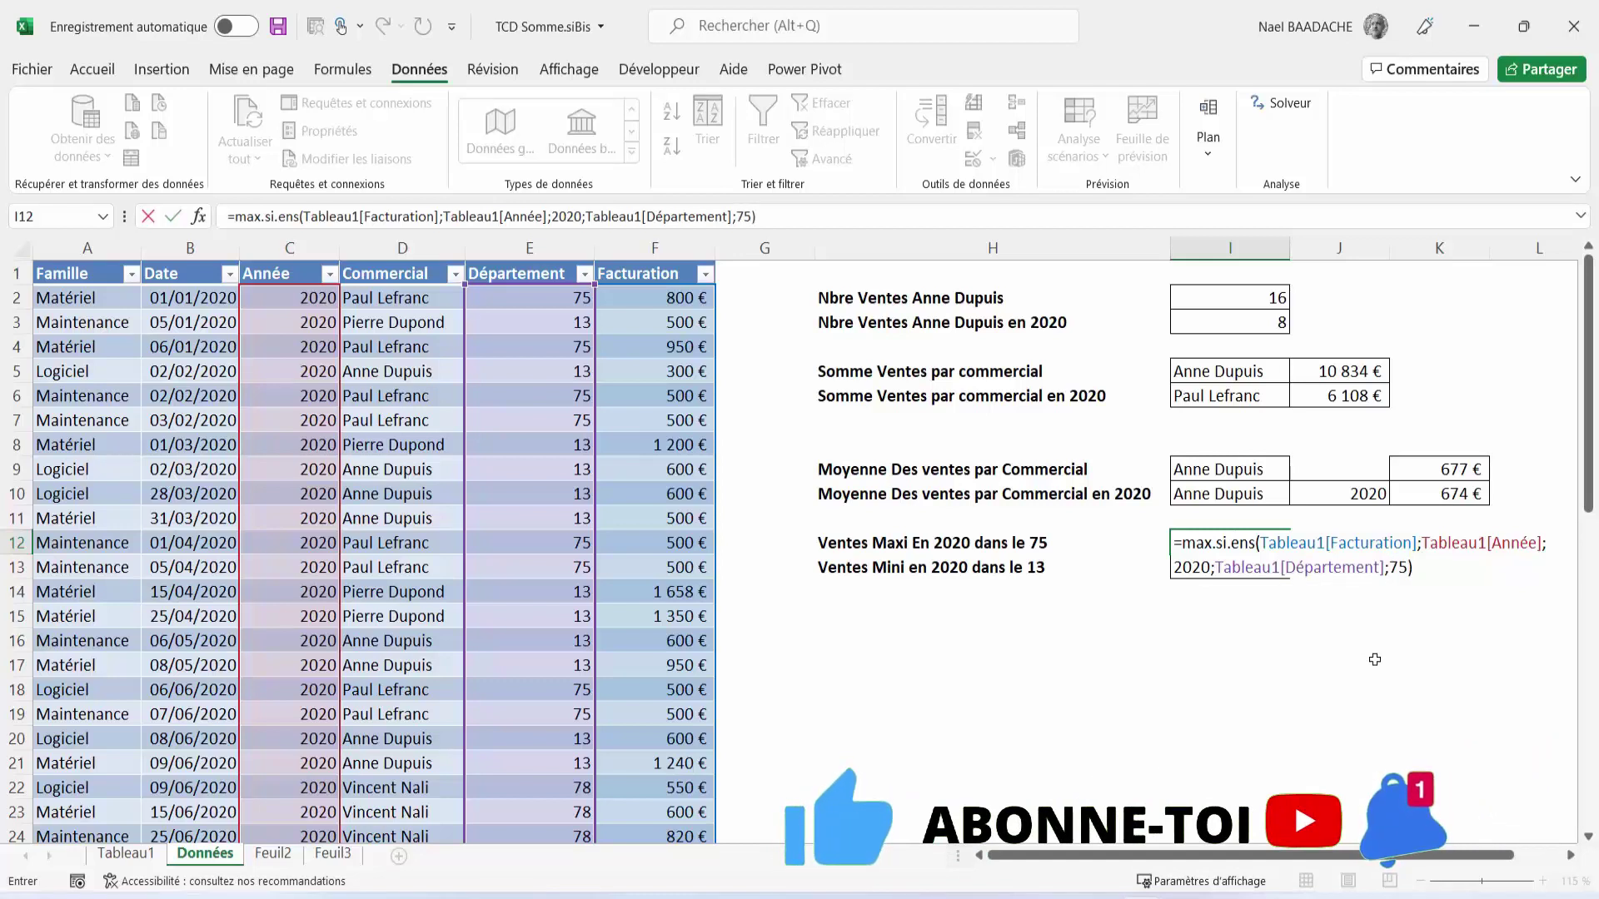
key("Return")
left_click(1233, 542)
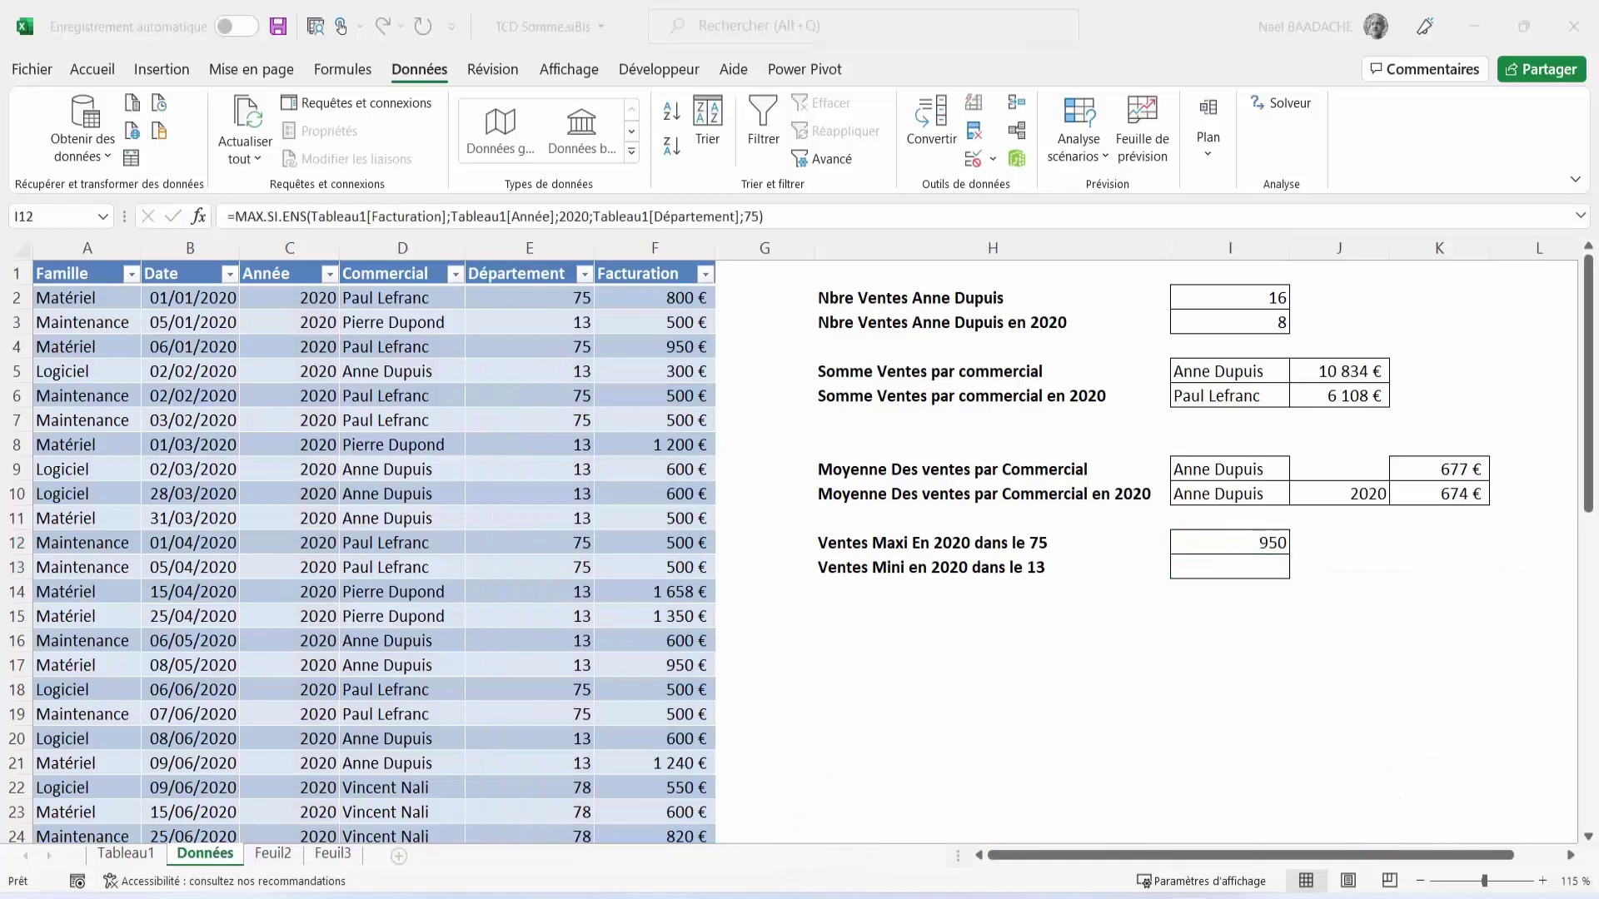
Step: Apply the Comptabilité currency format to I12:I13 so the maximum shows 950,00 €
left_click(1236, 542)
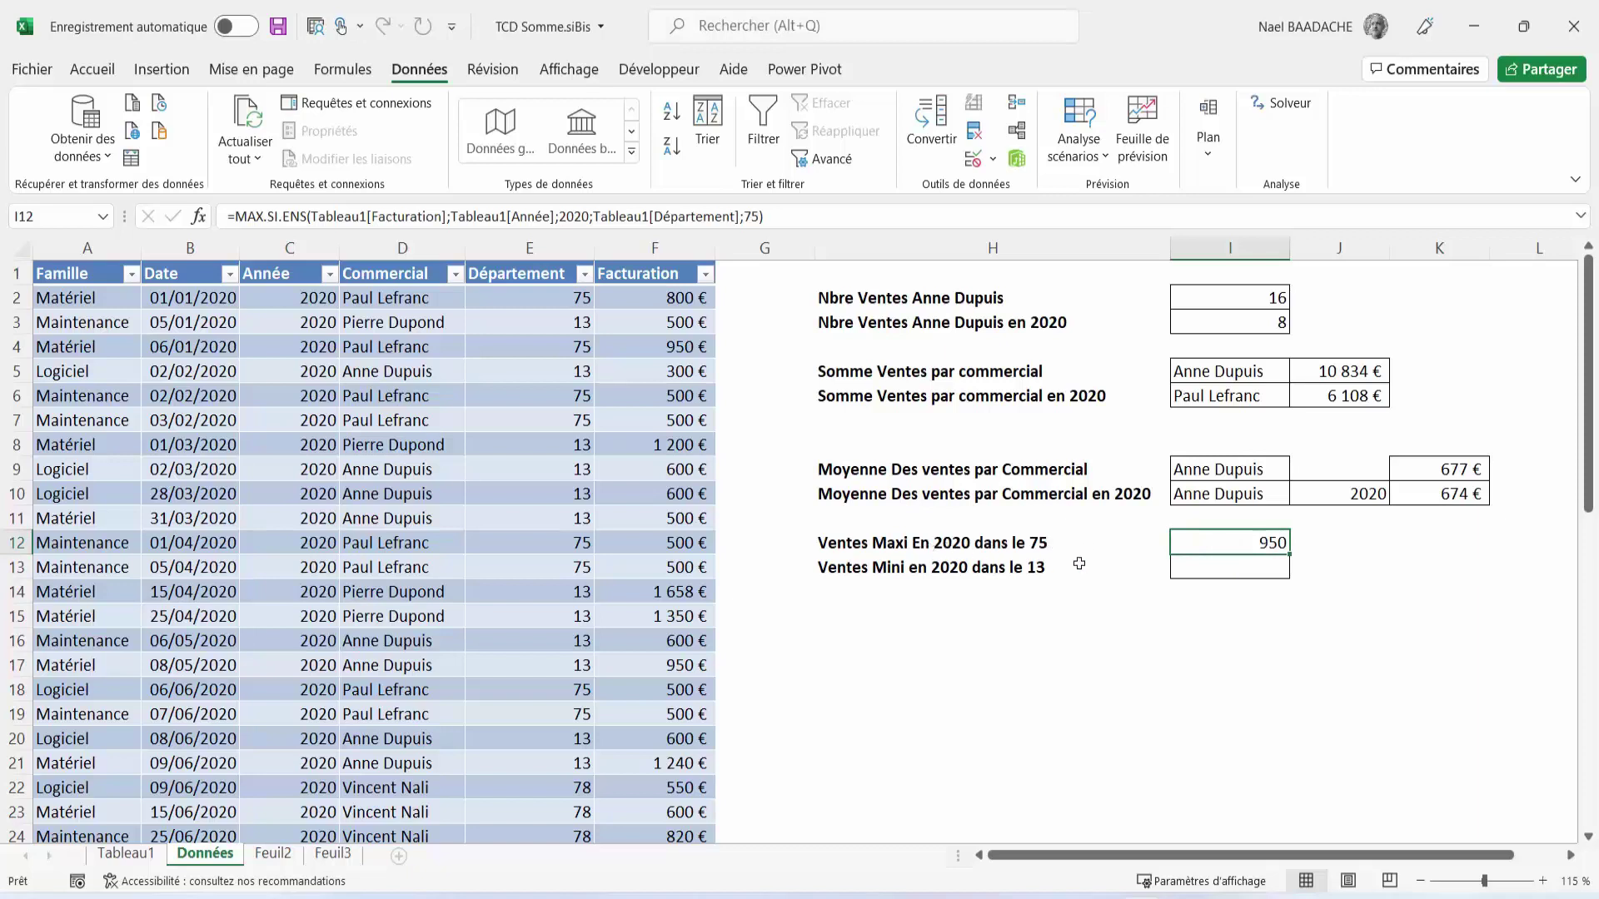
double_click(1207, 545)
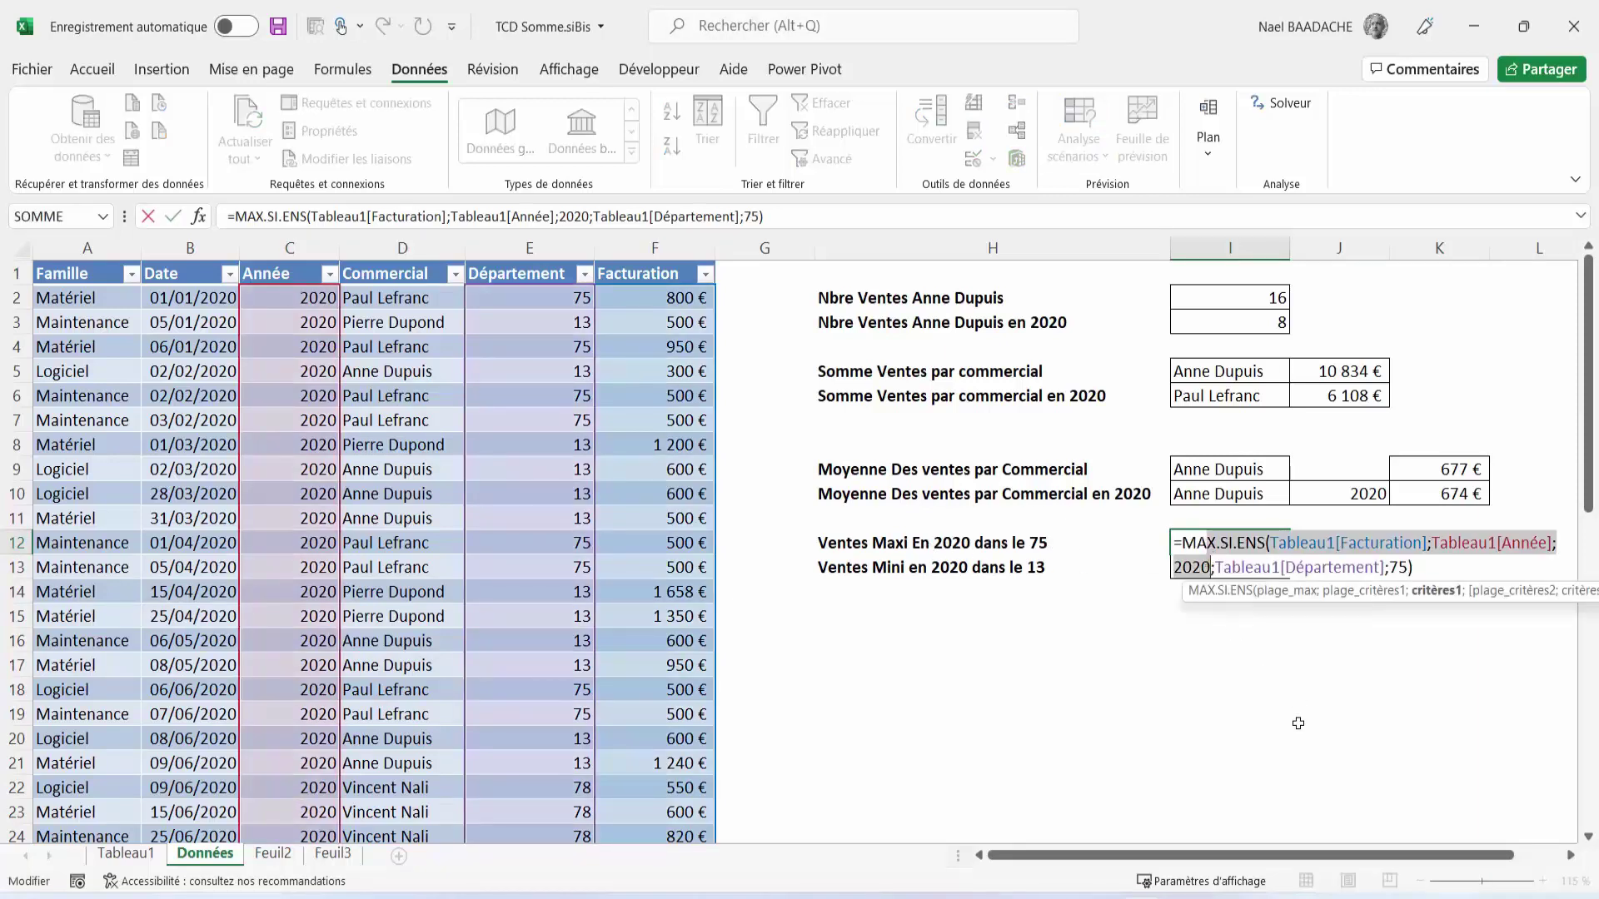
key("Return")
left_click(1252, 538)
left_click_drag(1252, 550, 1251, 559)
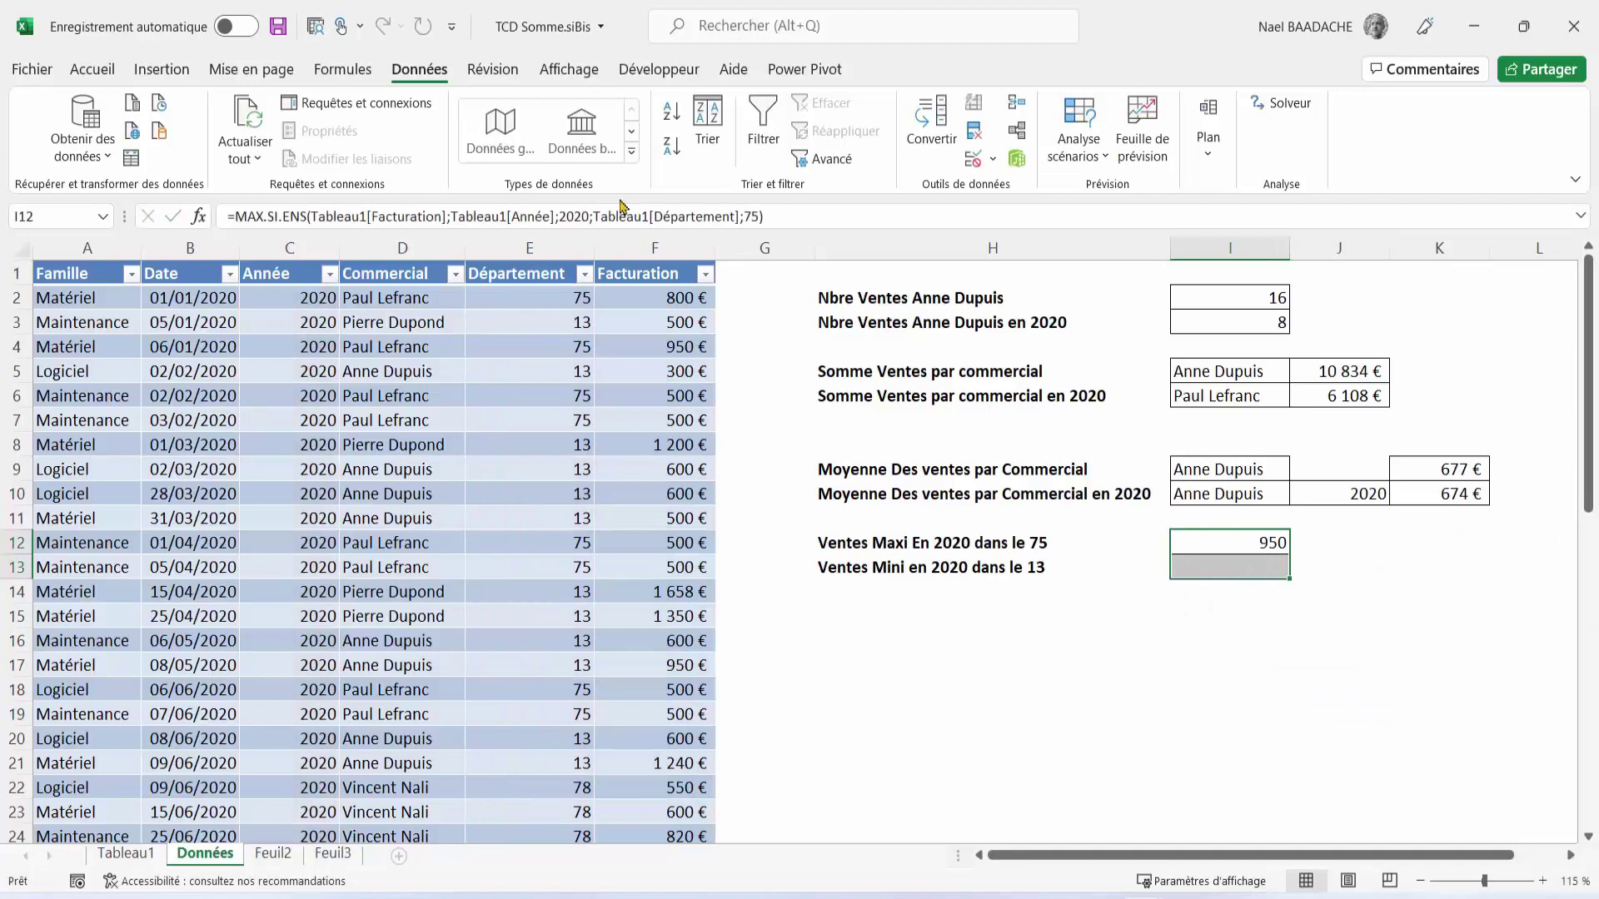
left_click(94, 72)
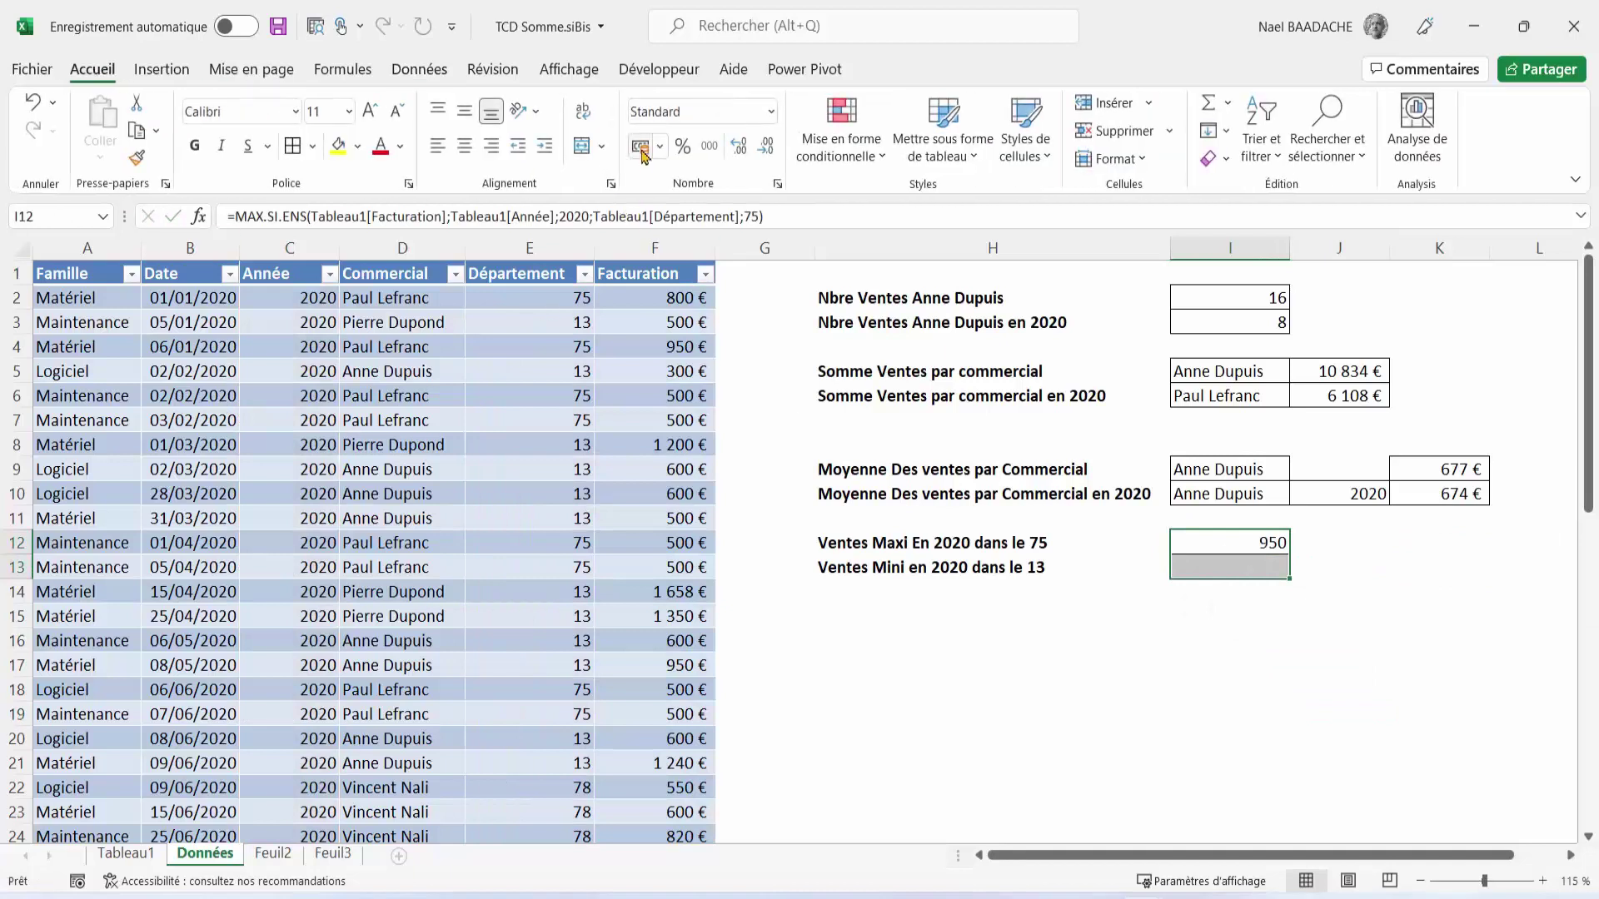
left_click(640, 147)
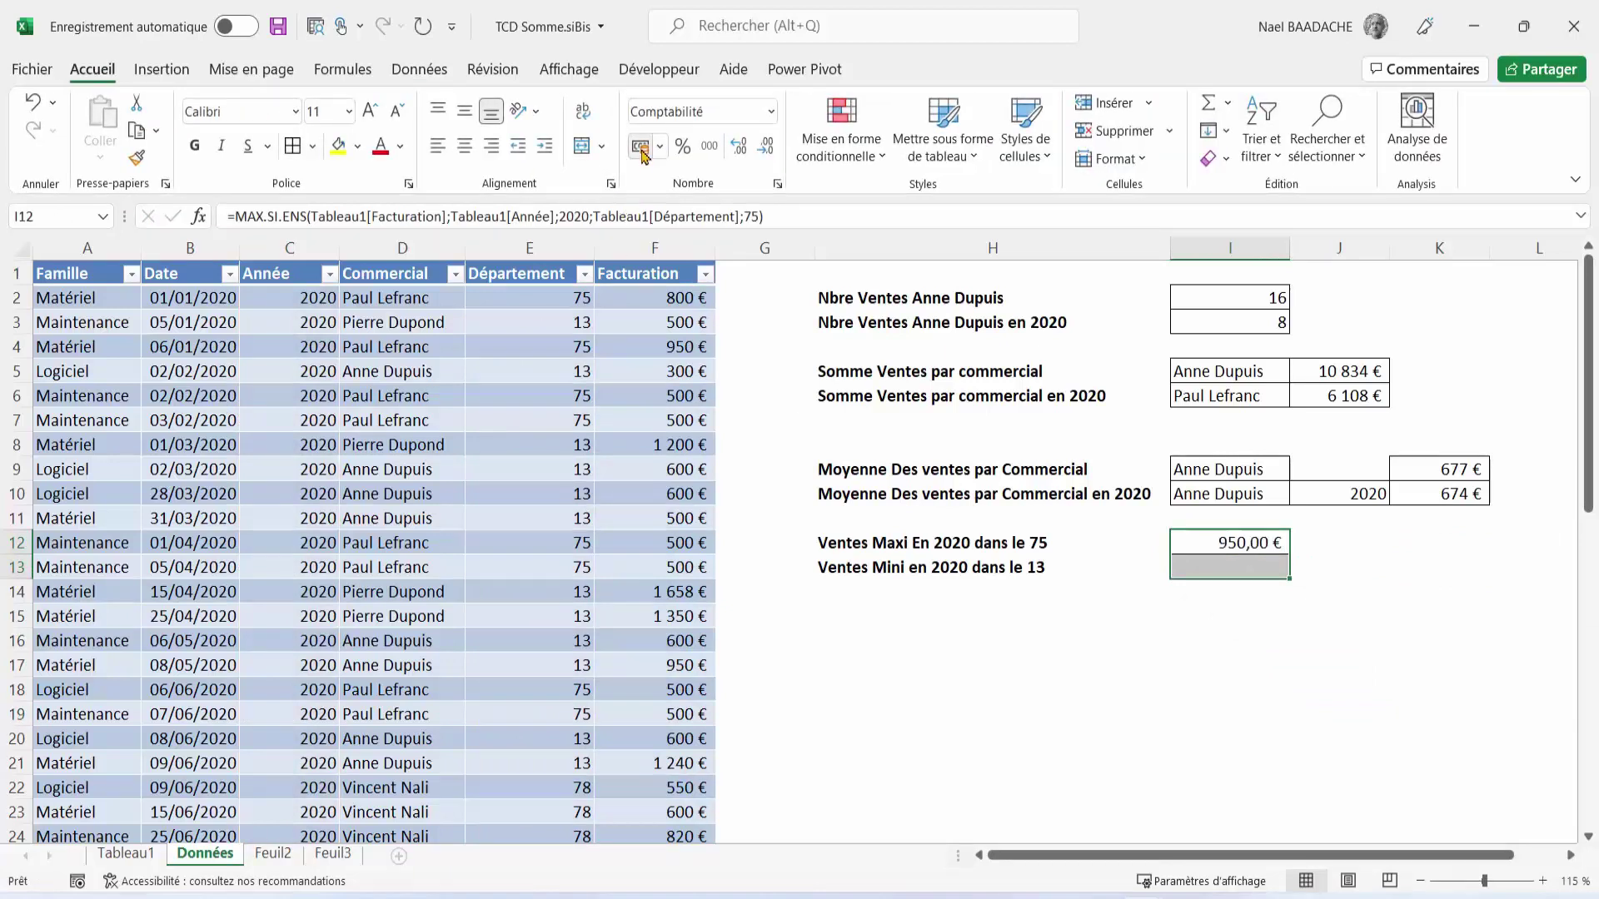
left_click(1239, 572)
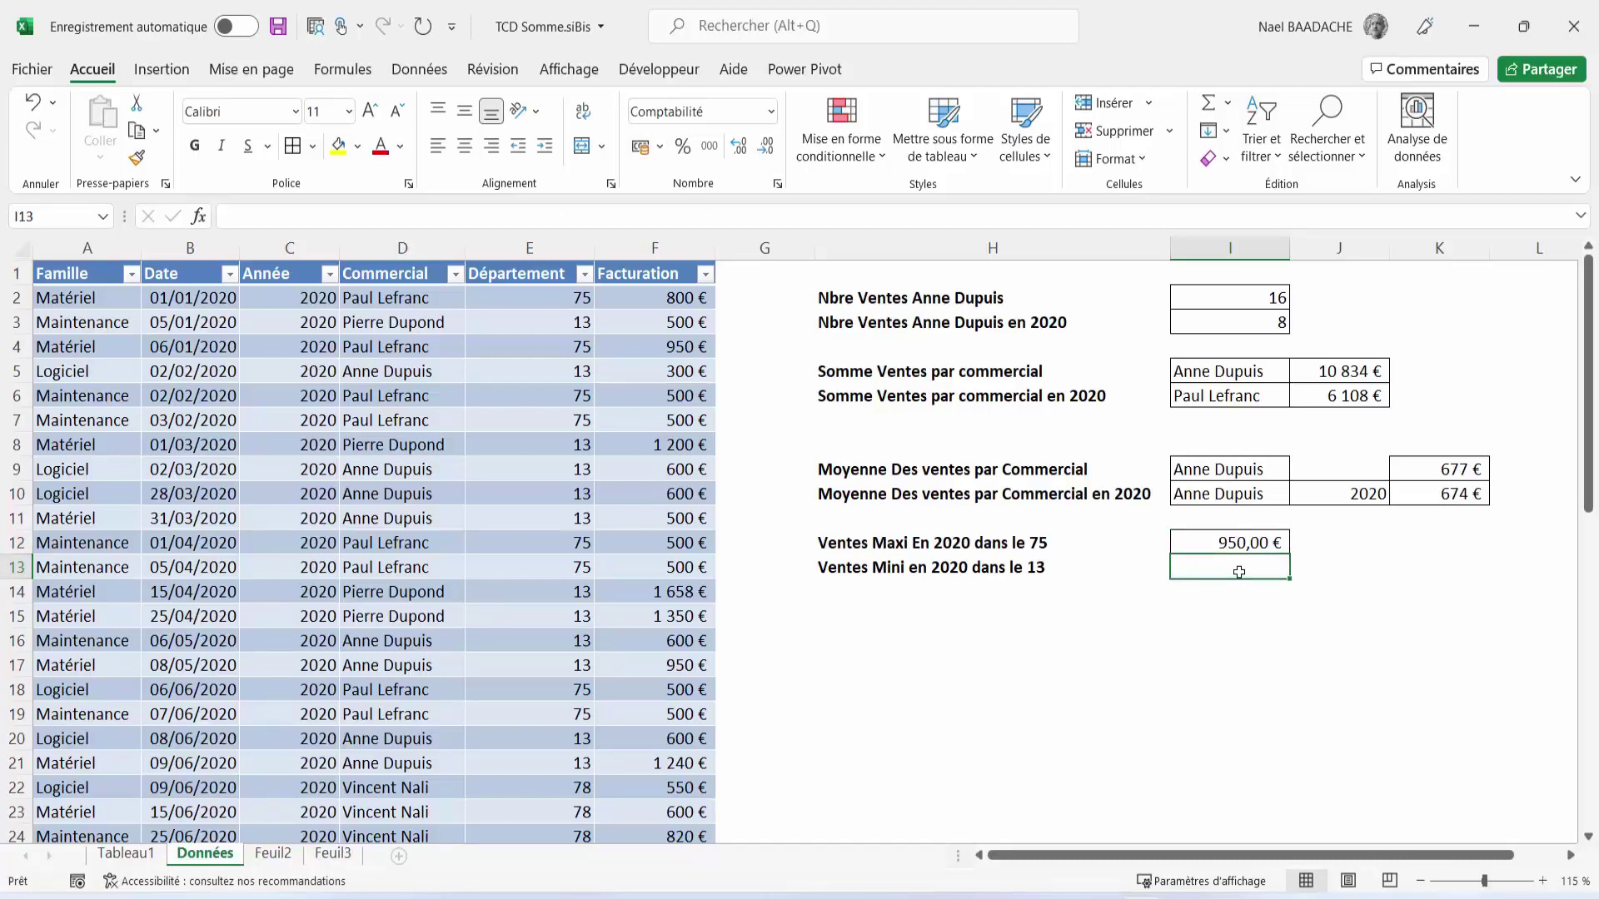
Step: In I13, start =MIN.SI.ENS over the whole Tableau1[Facturation] column
type("=")
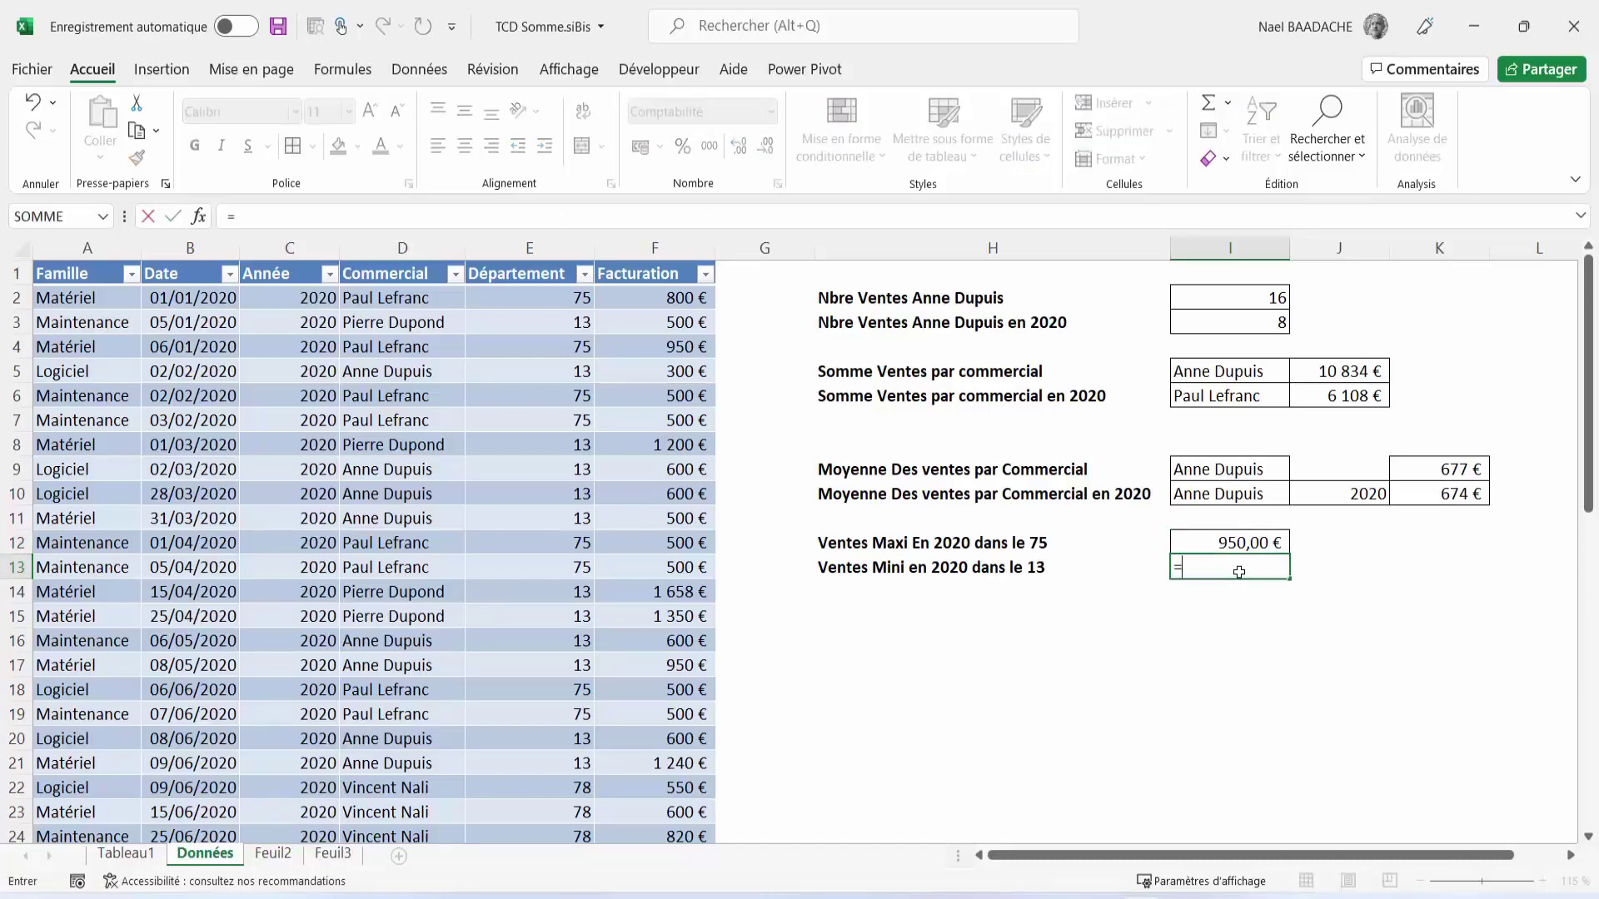
type("min.")
type("si.ens")
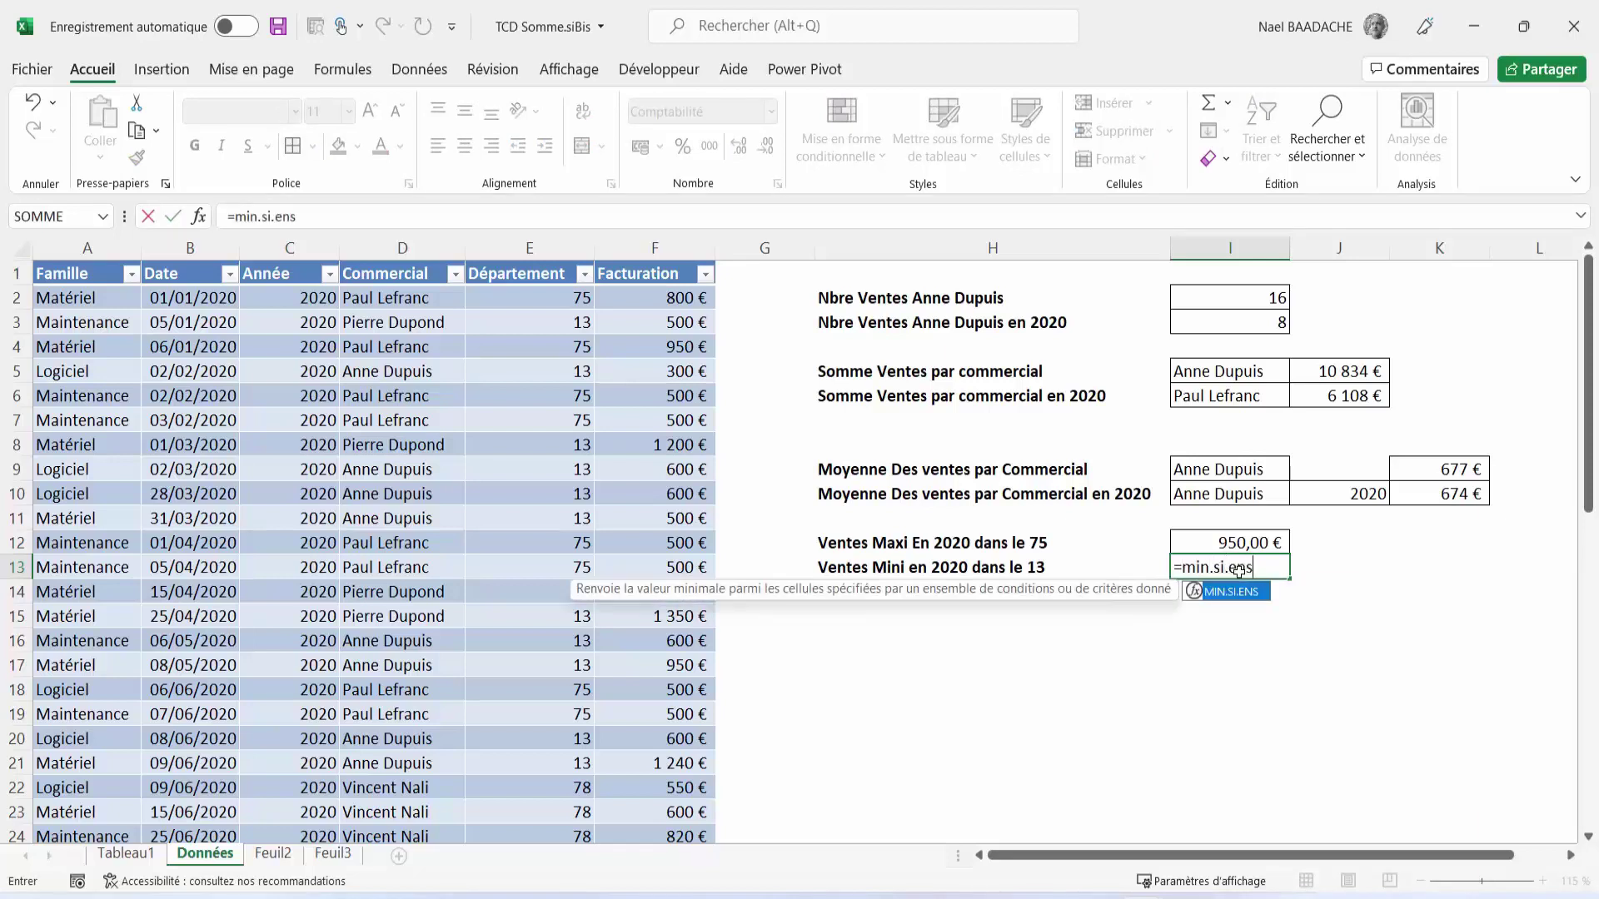
type("(")
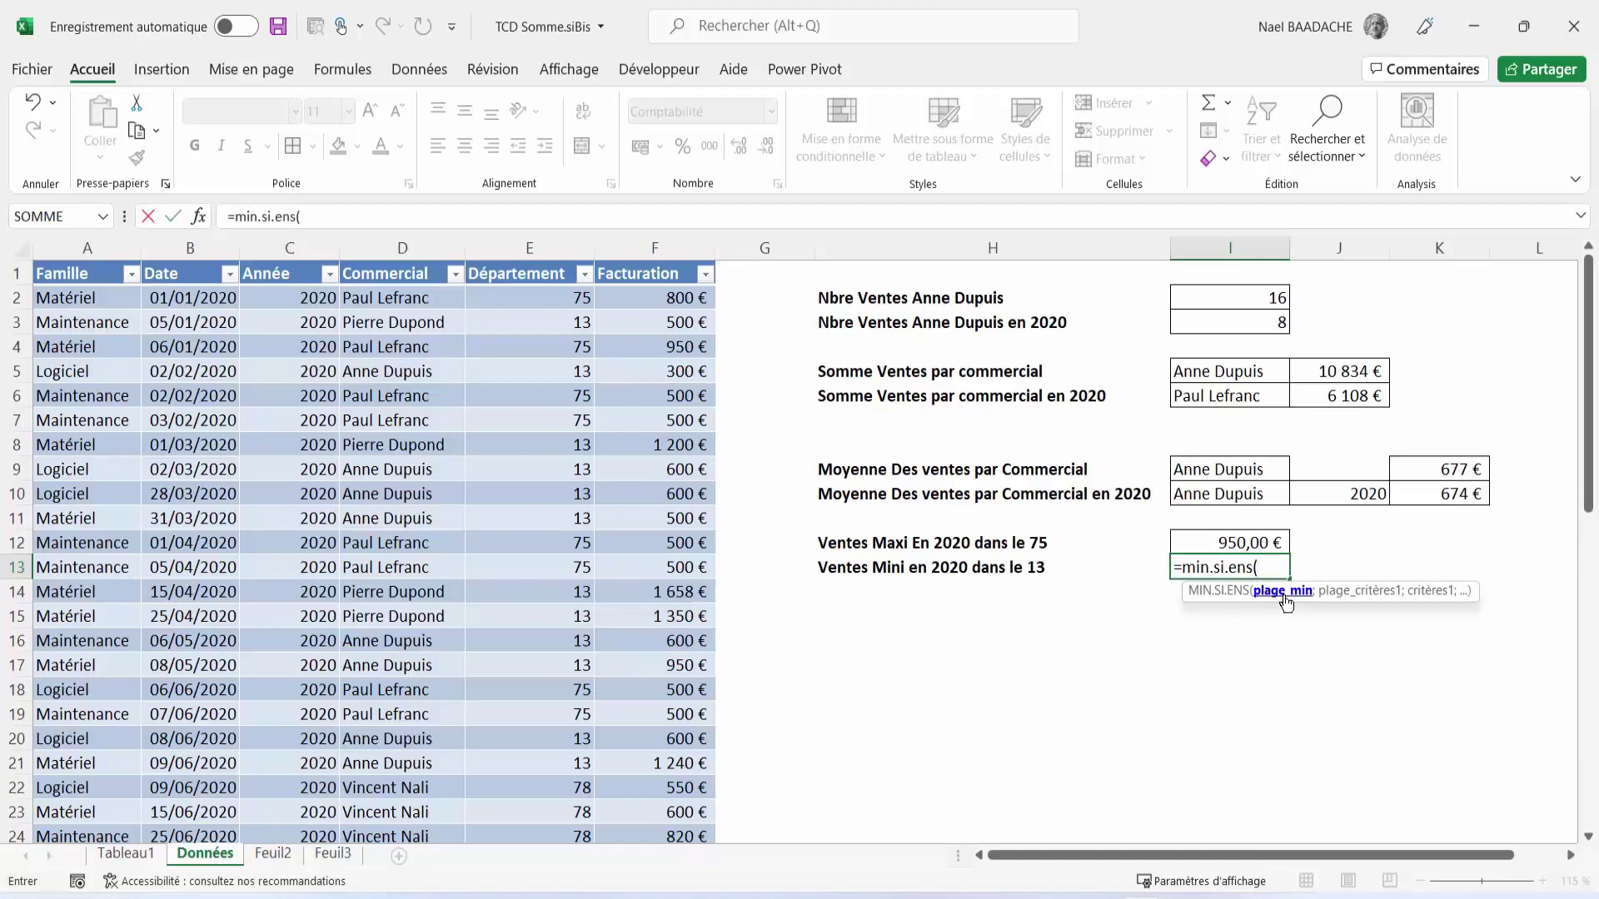
left_click(650, 293)
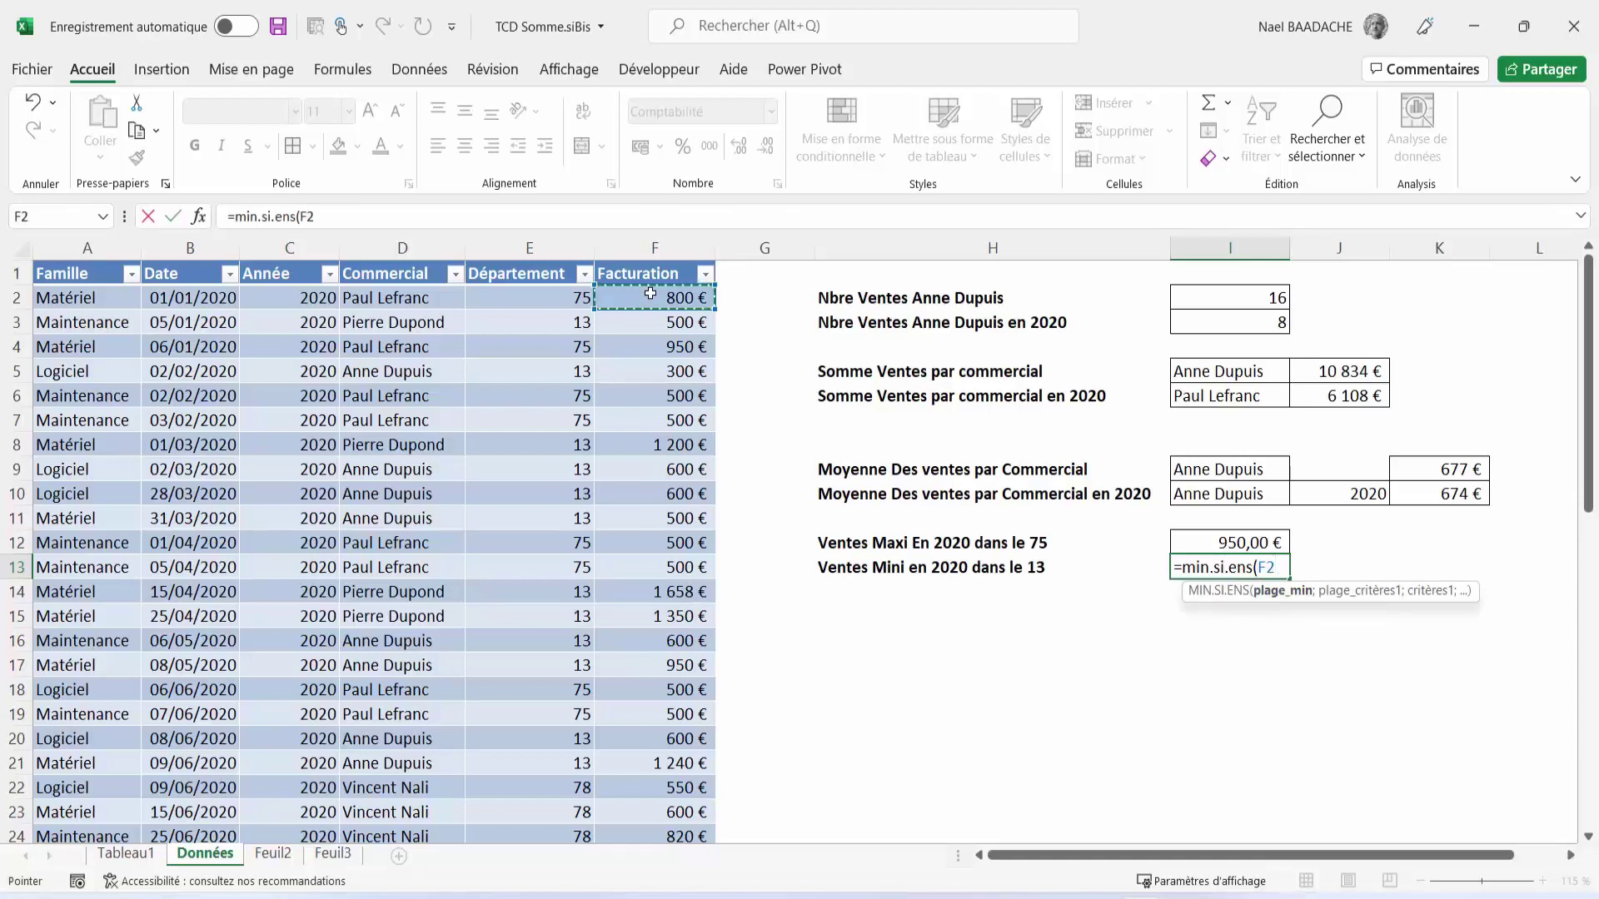
key("ctrl+shift+Down")
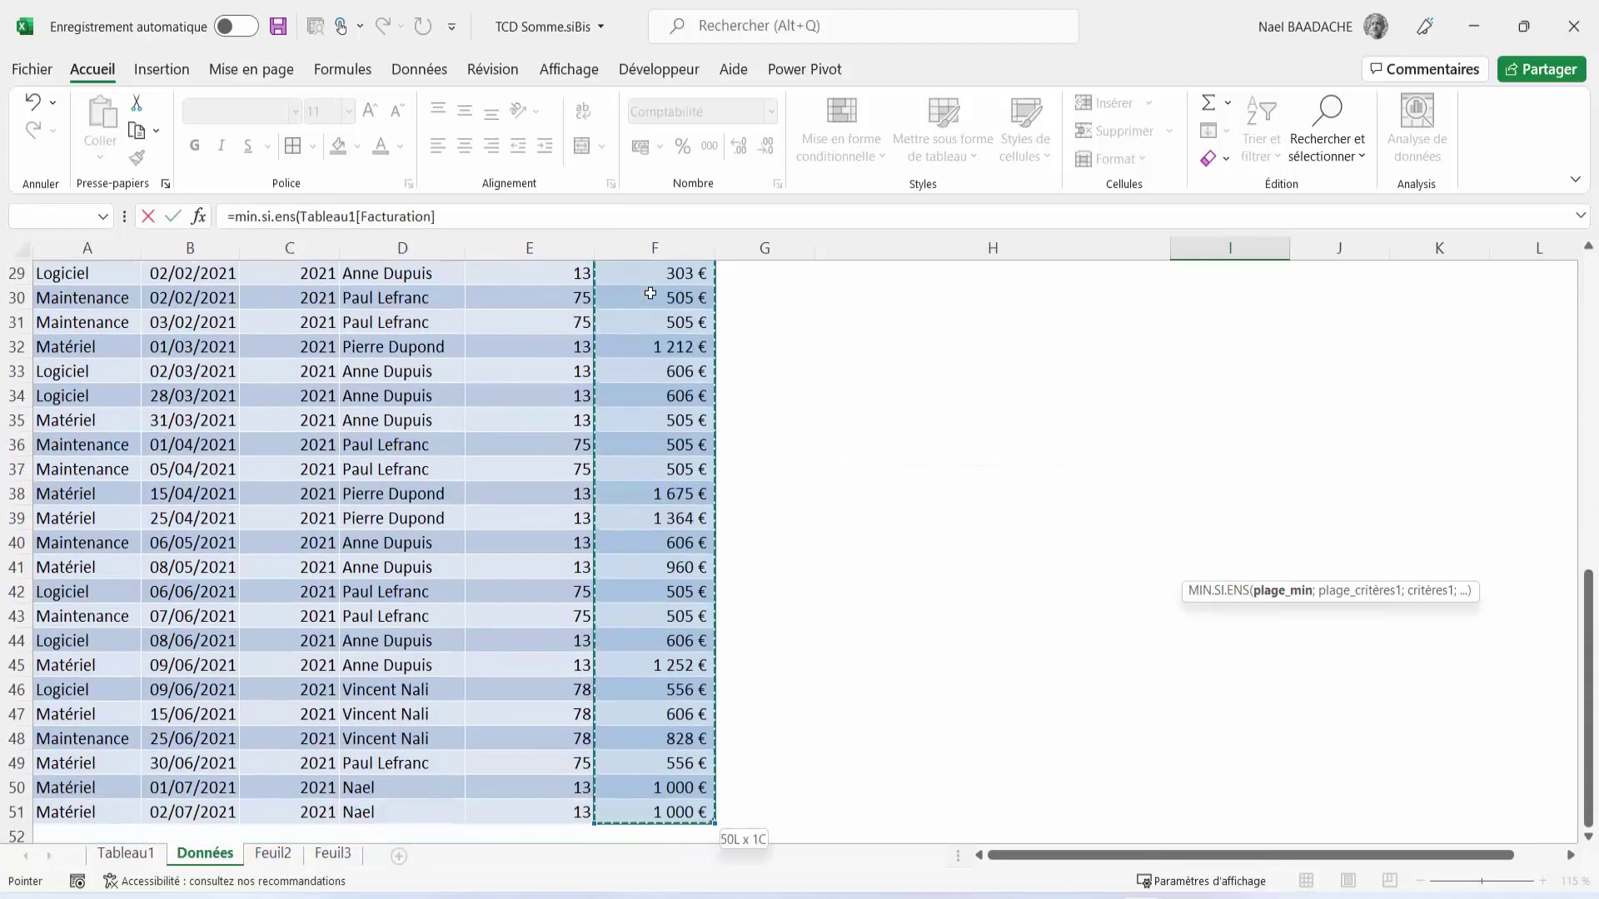
scroll(1277, 592, "up", 10)
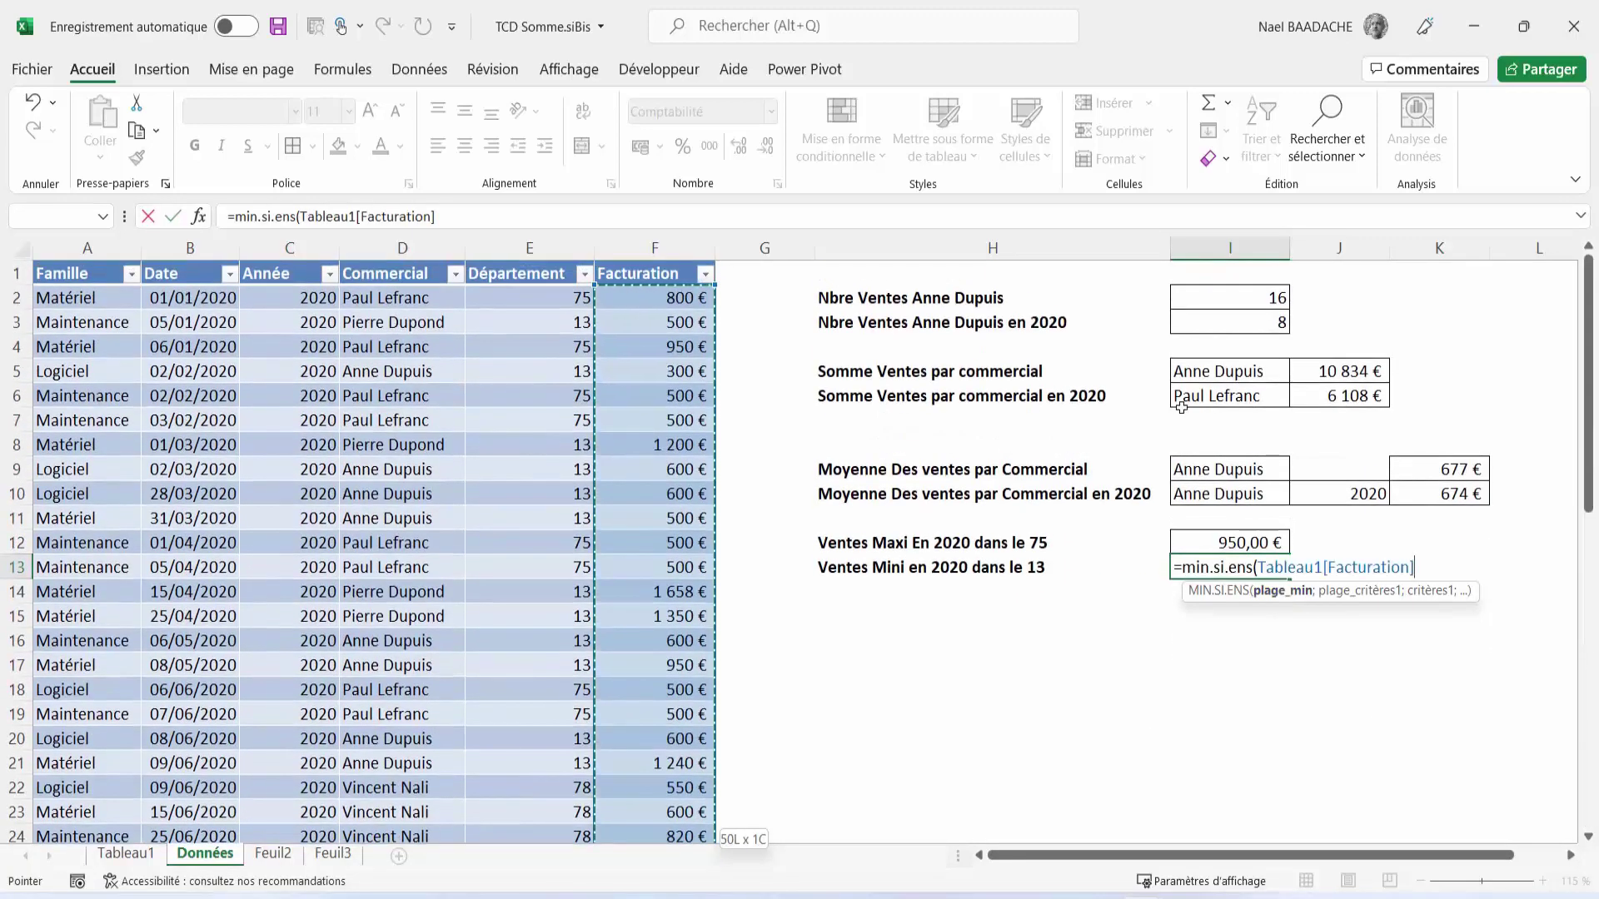
type(";")
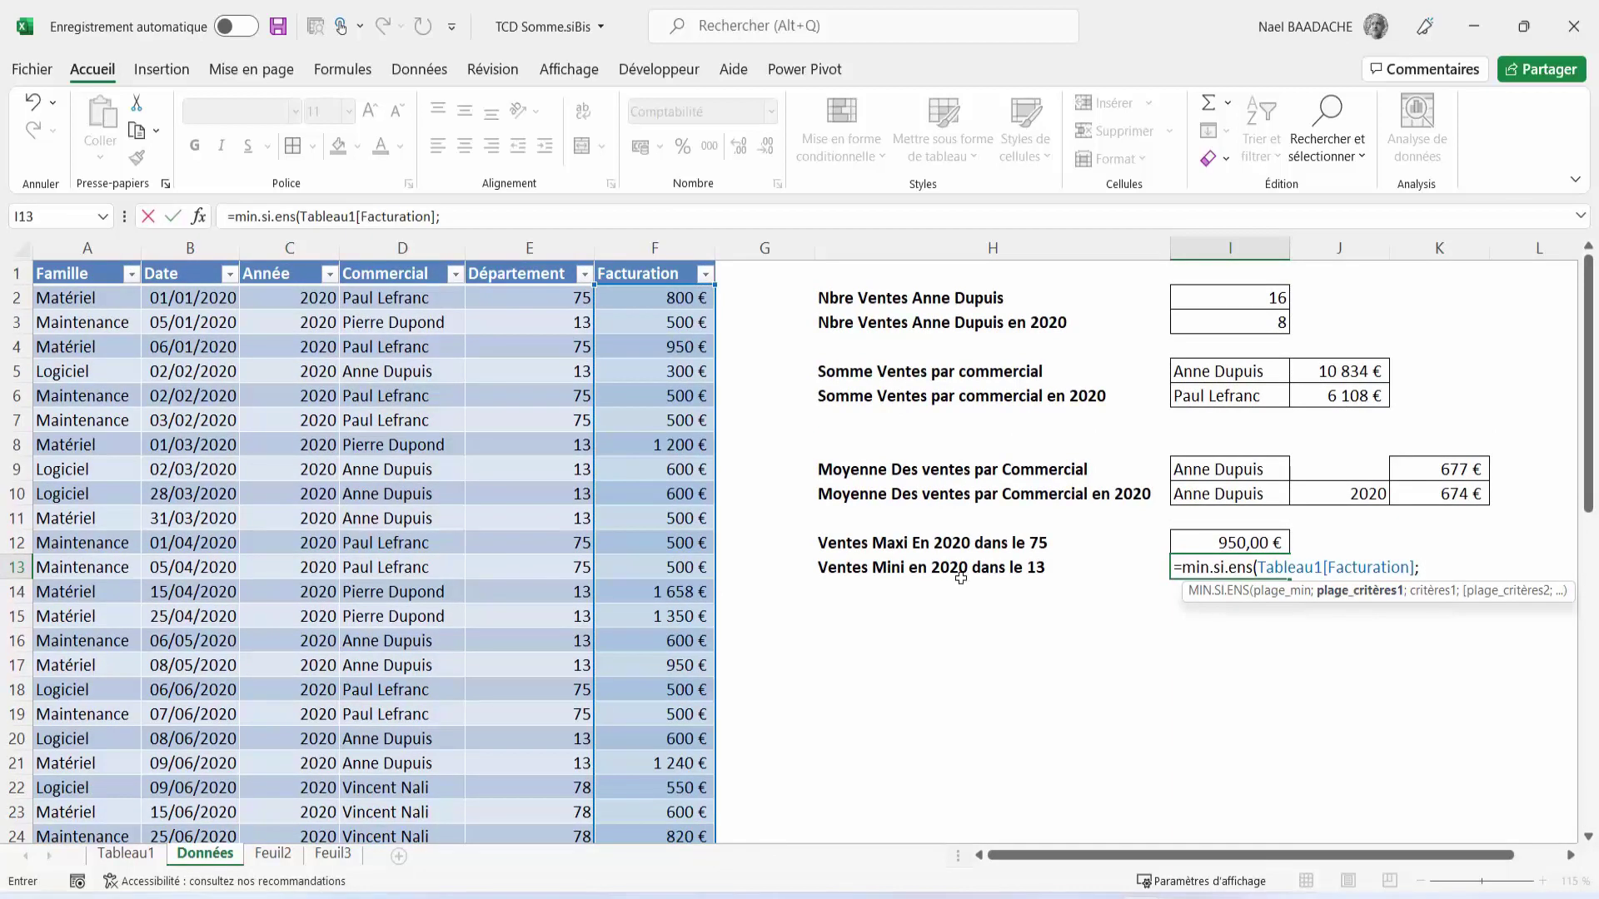
Step: Add criteria Année = 2020 and Département = 13 and commit, giving 300,00 €
left_click(305, 299)
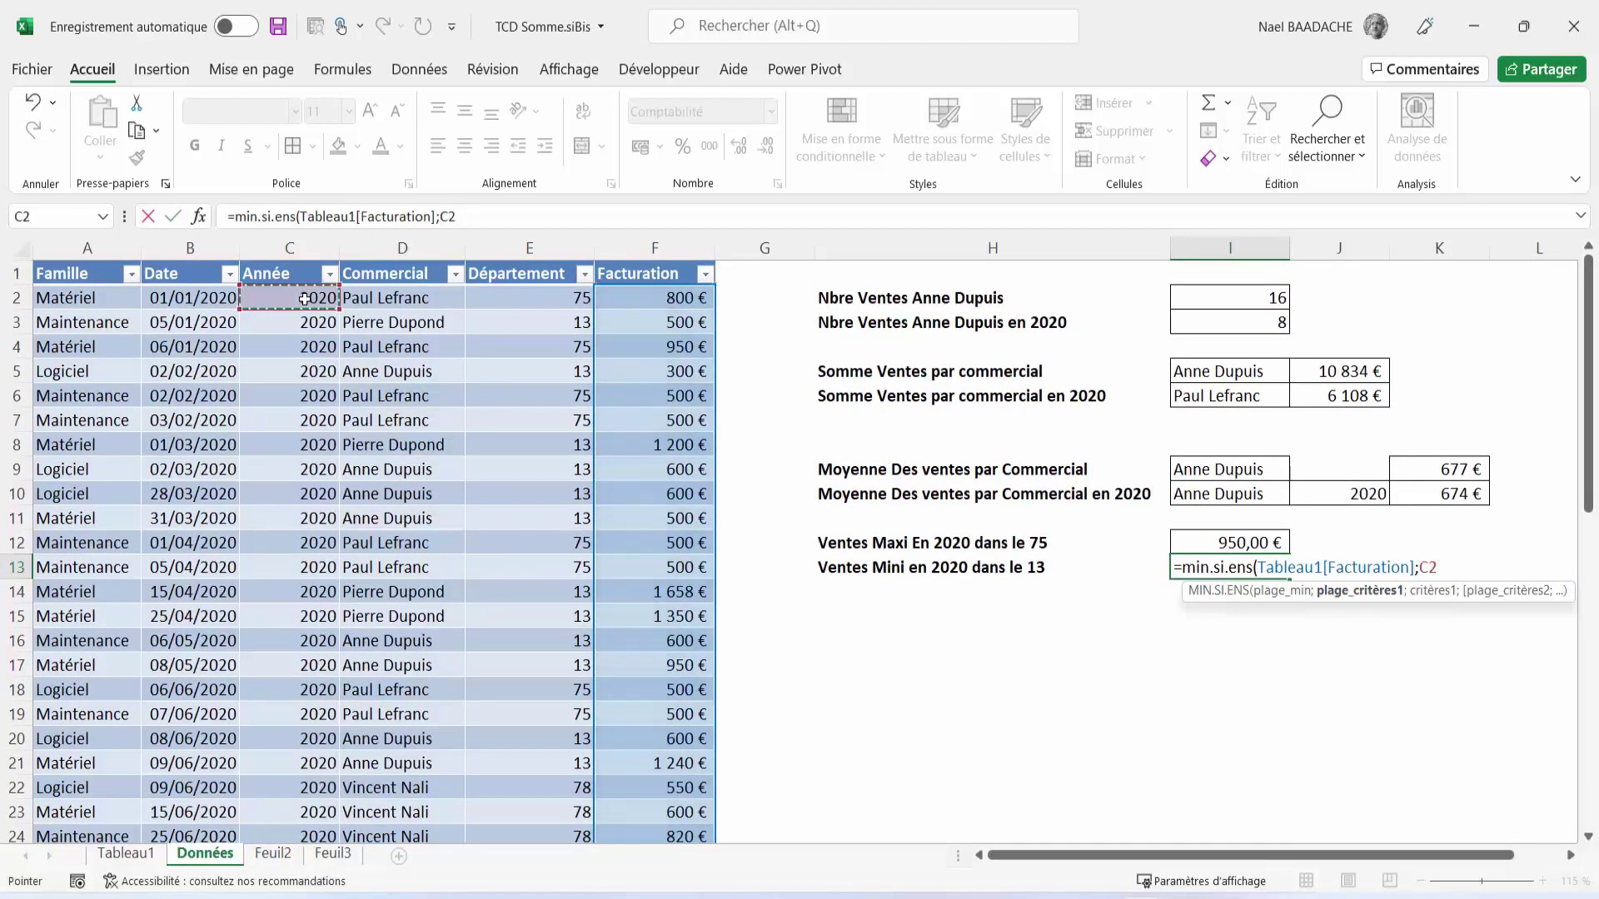
left_click_drag(305, 299, 333, 832)
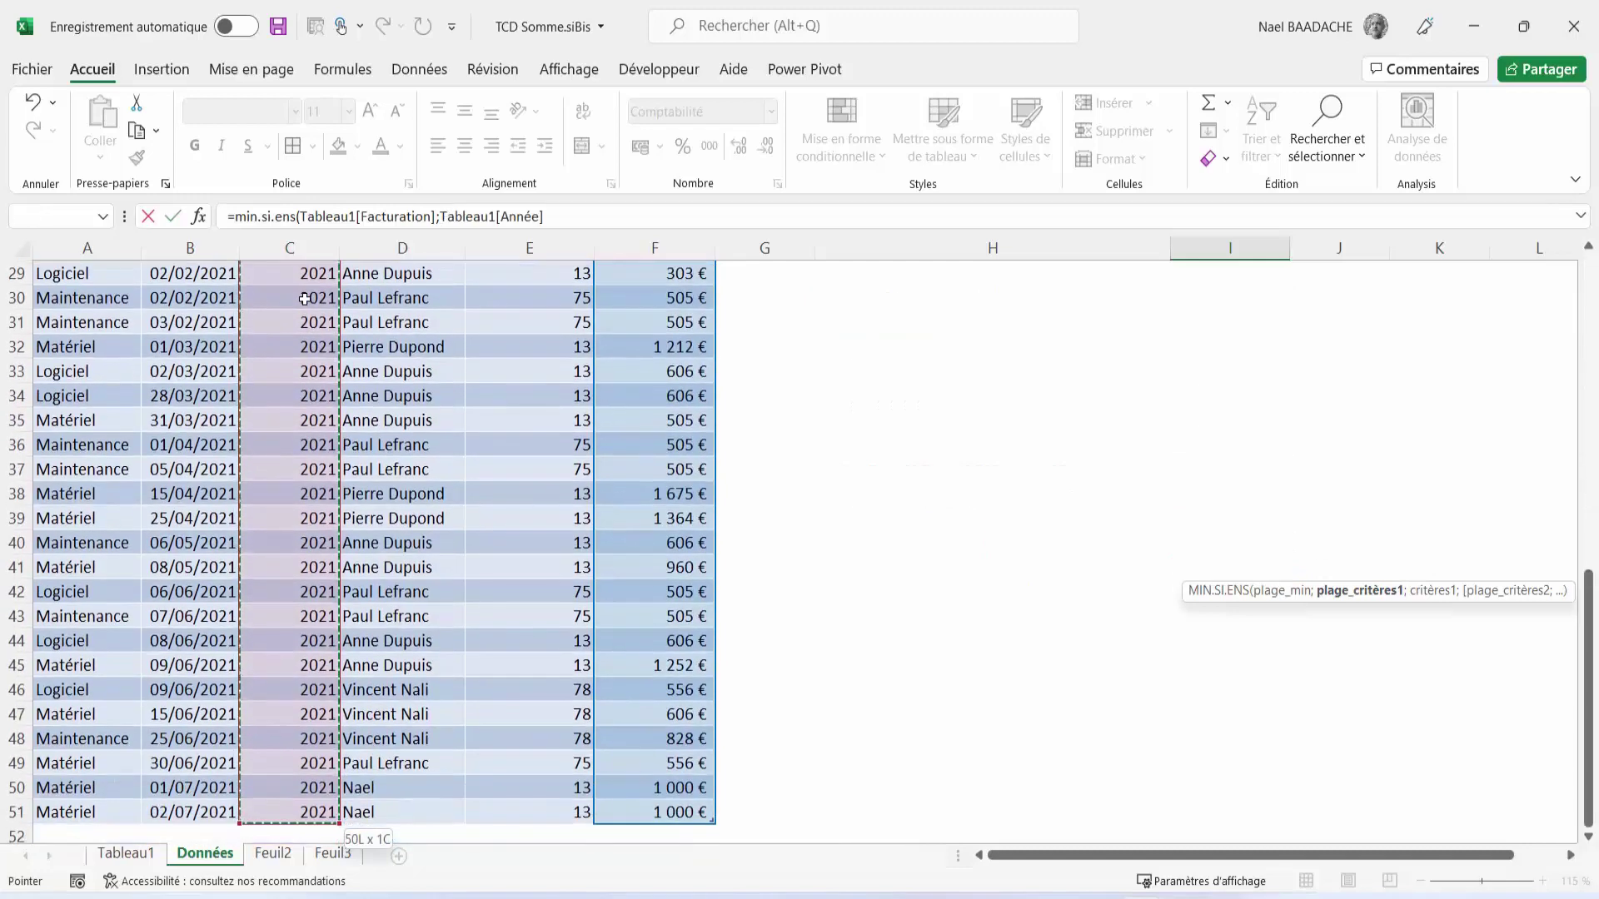
type(";")
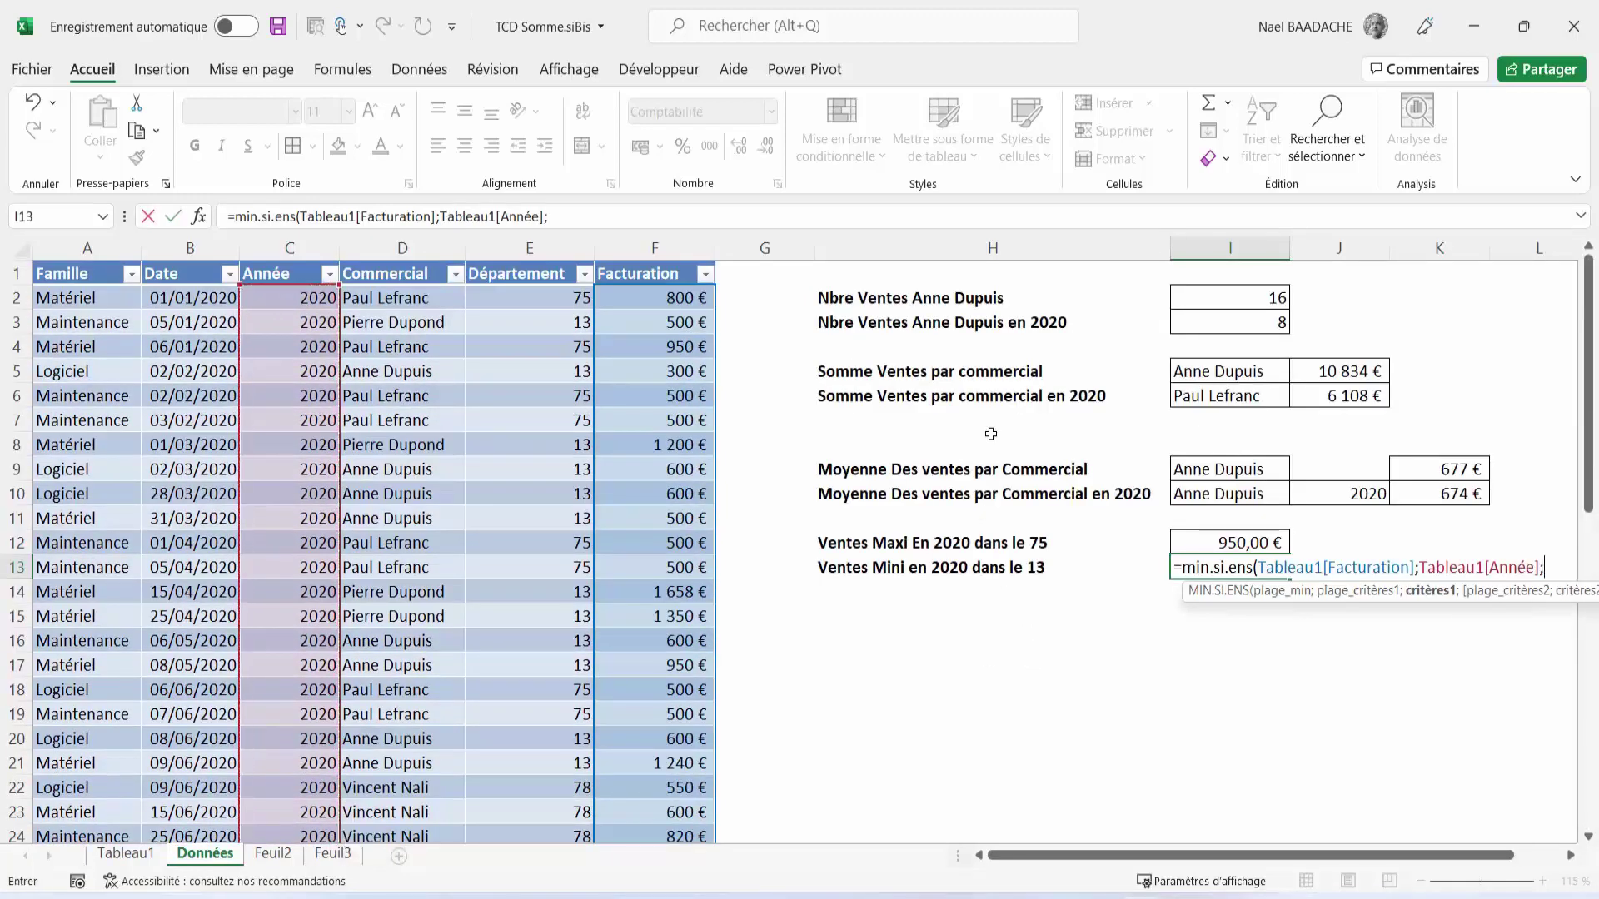
type("2020")
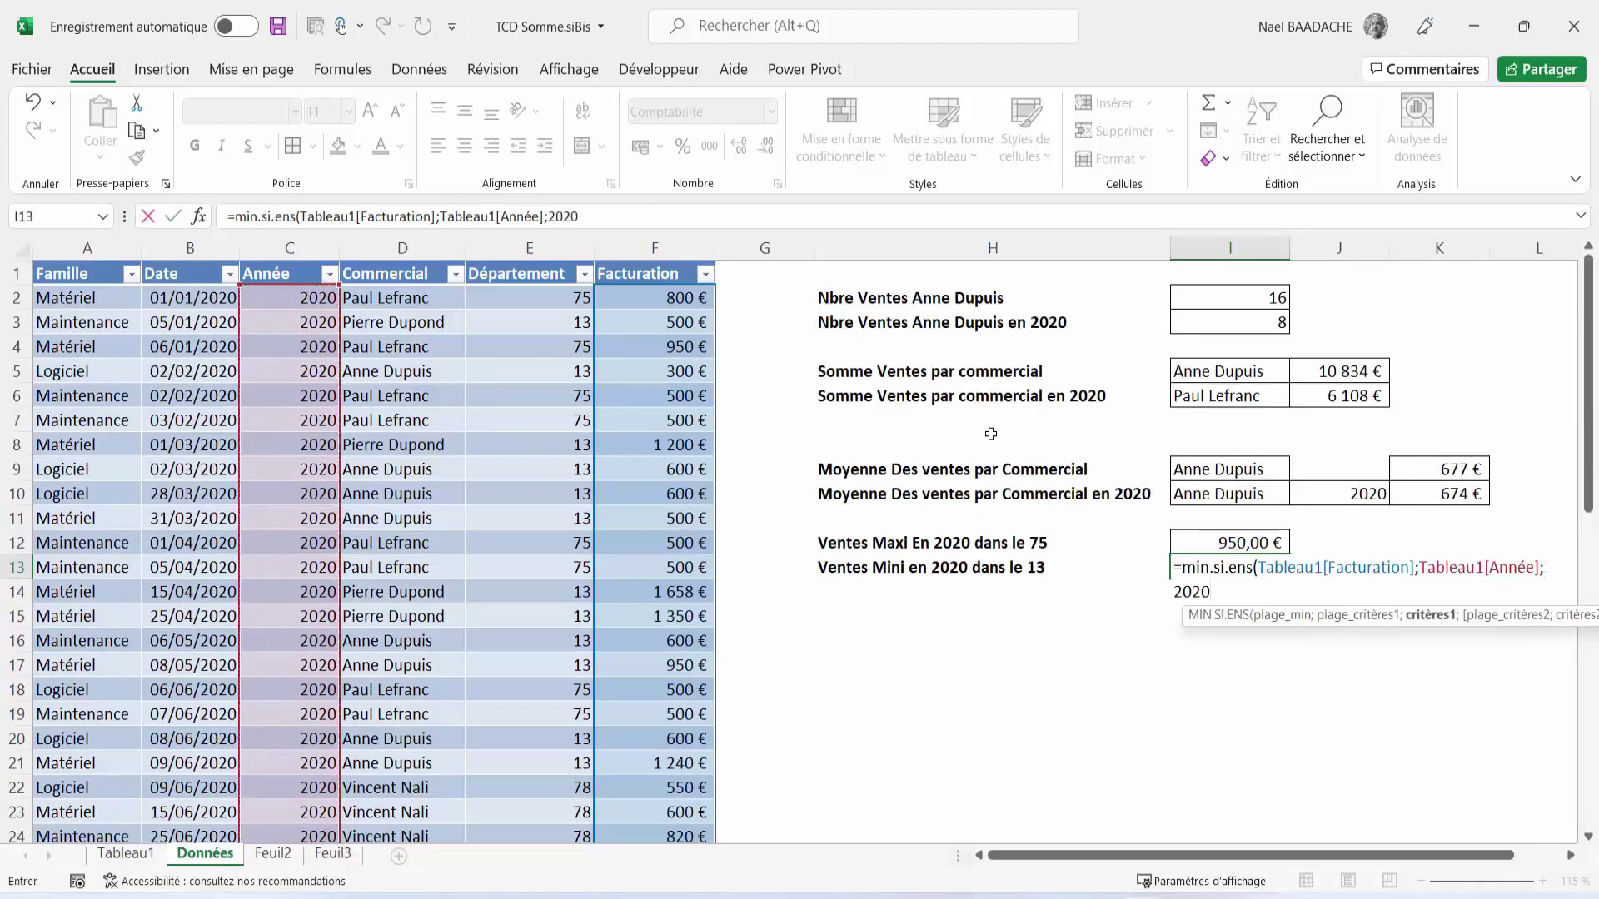
type(";")
left_click(511, 301)
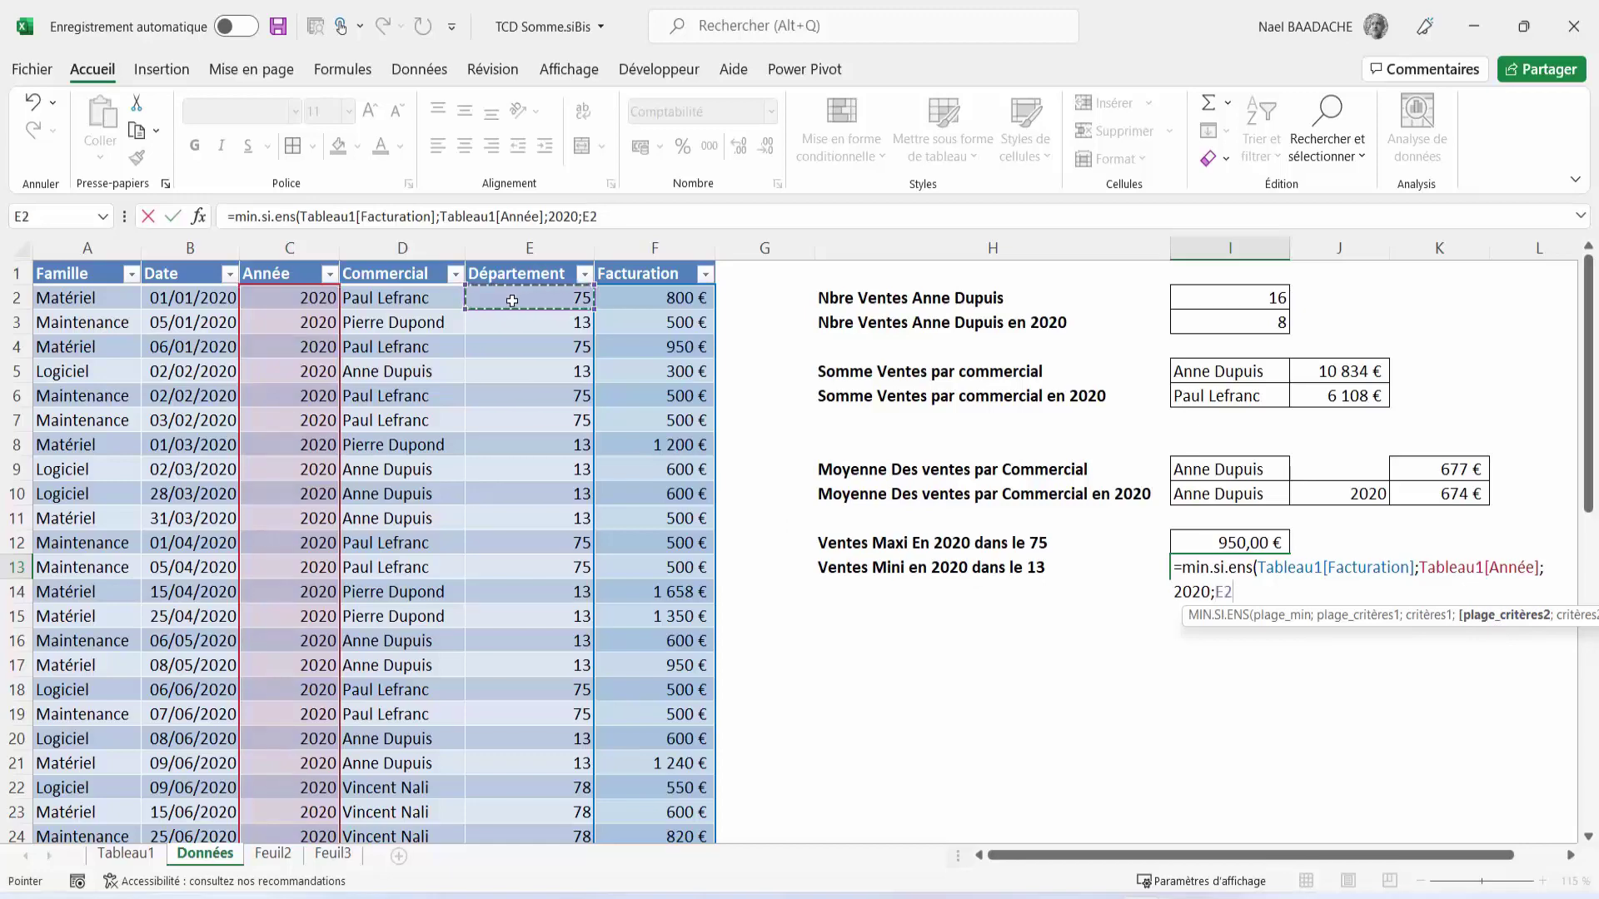
key("ctrl+shift+Down")
scroll(1349, 592, "up", 9)
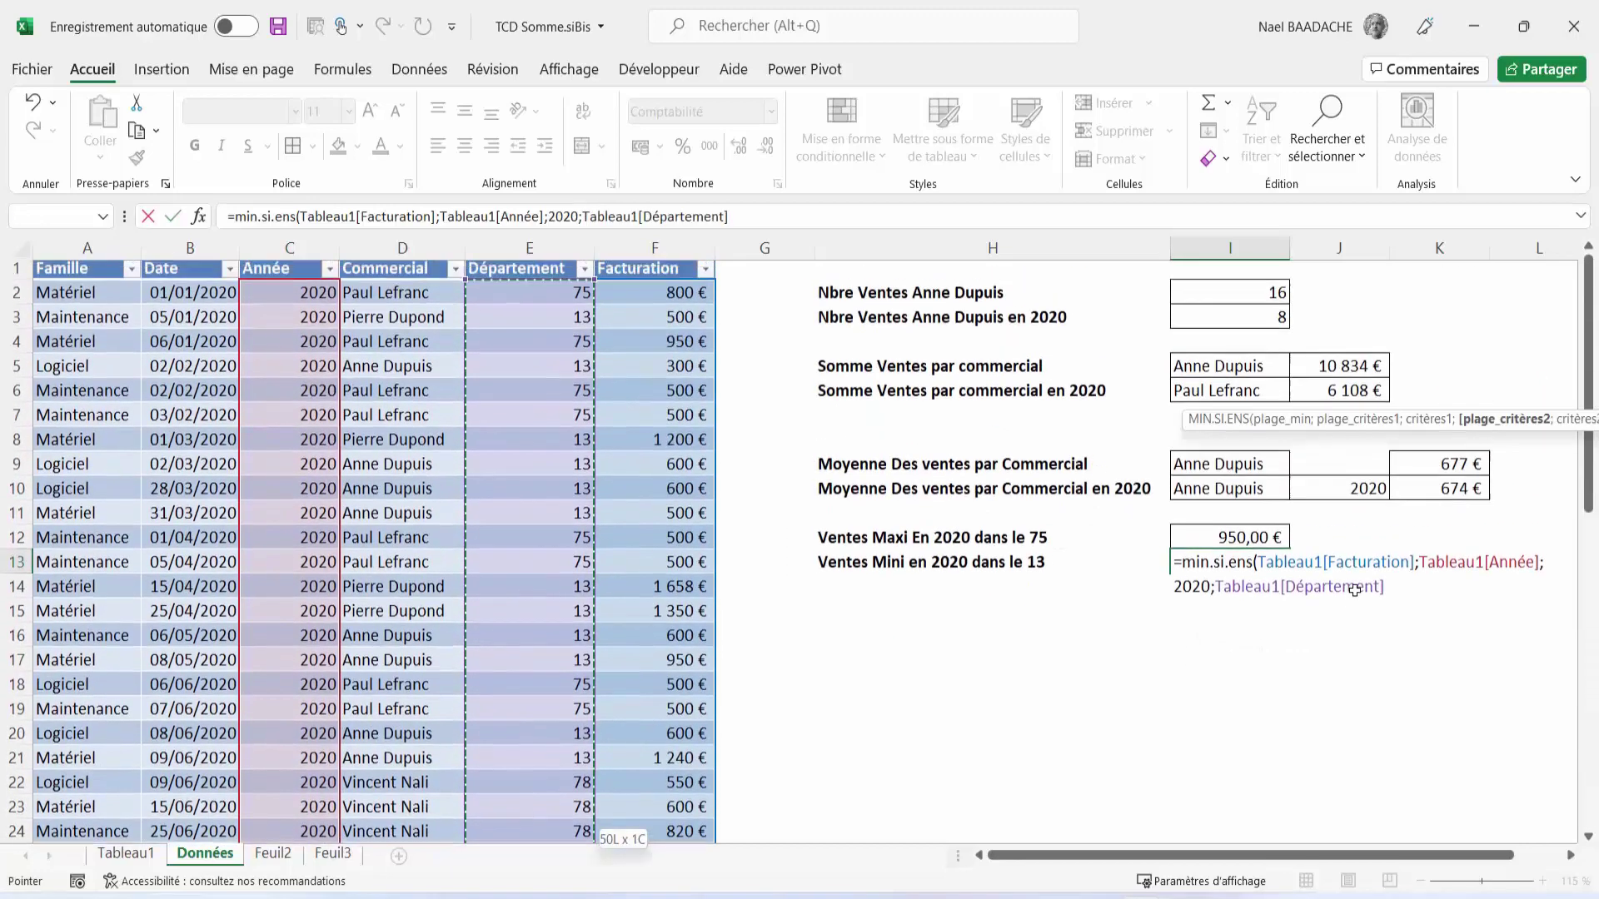
type(";")
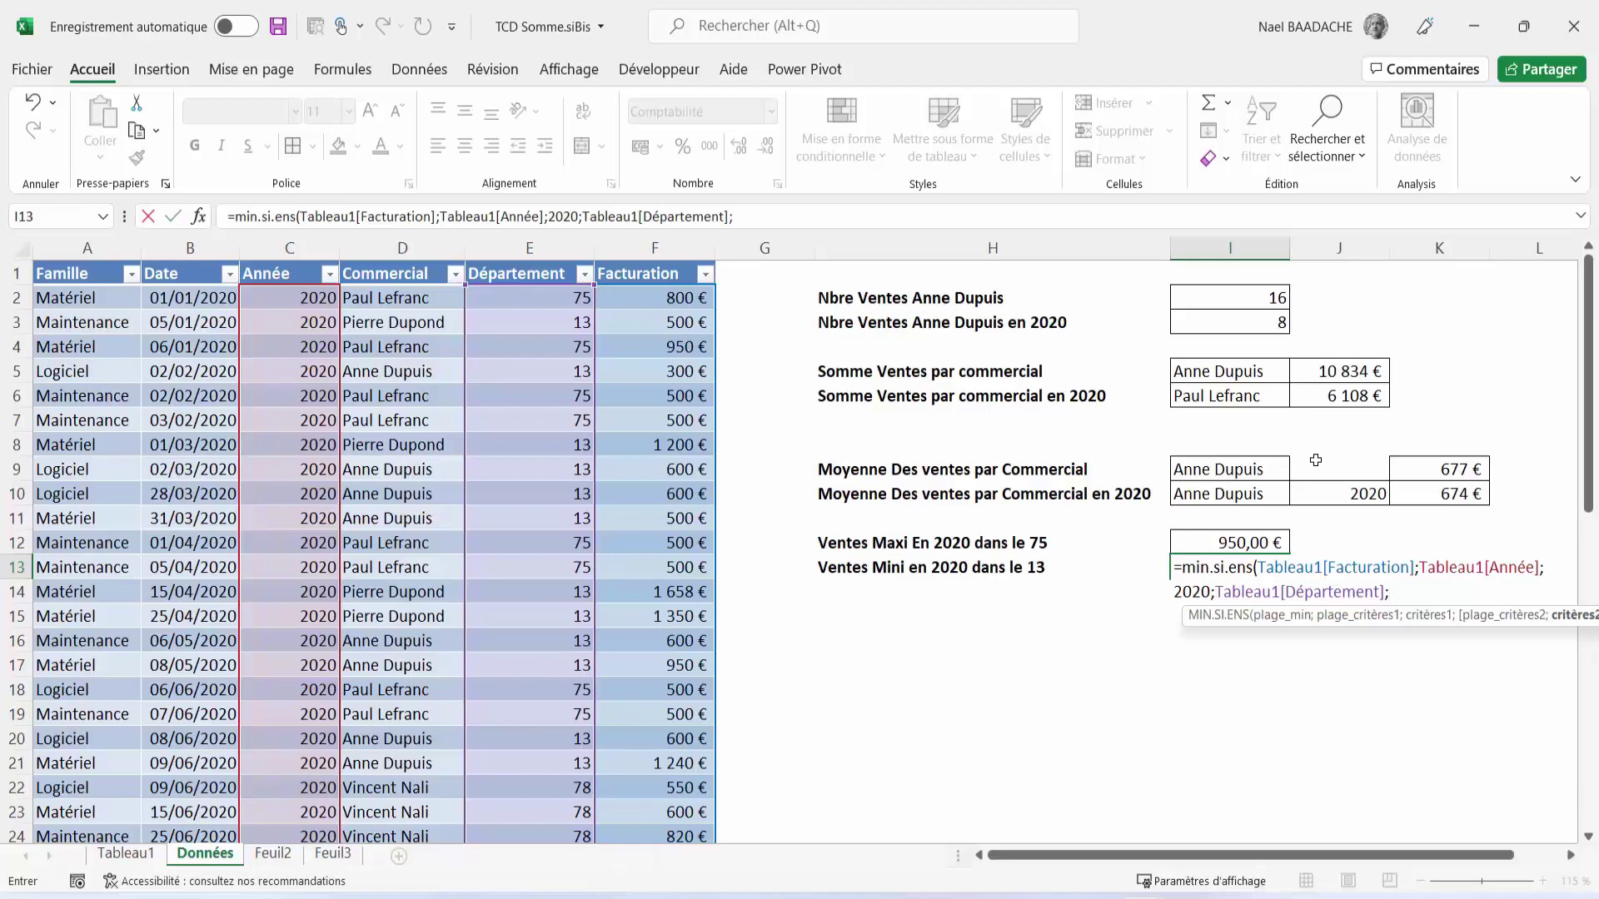
type("13")
key("Return")
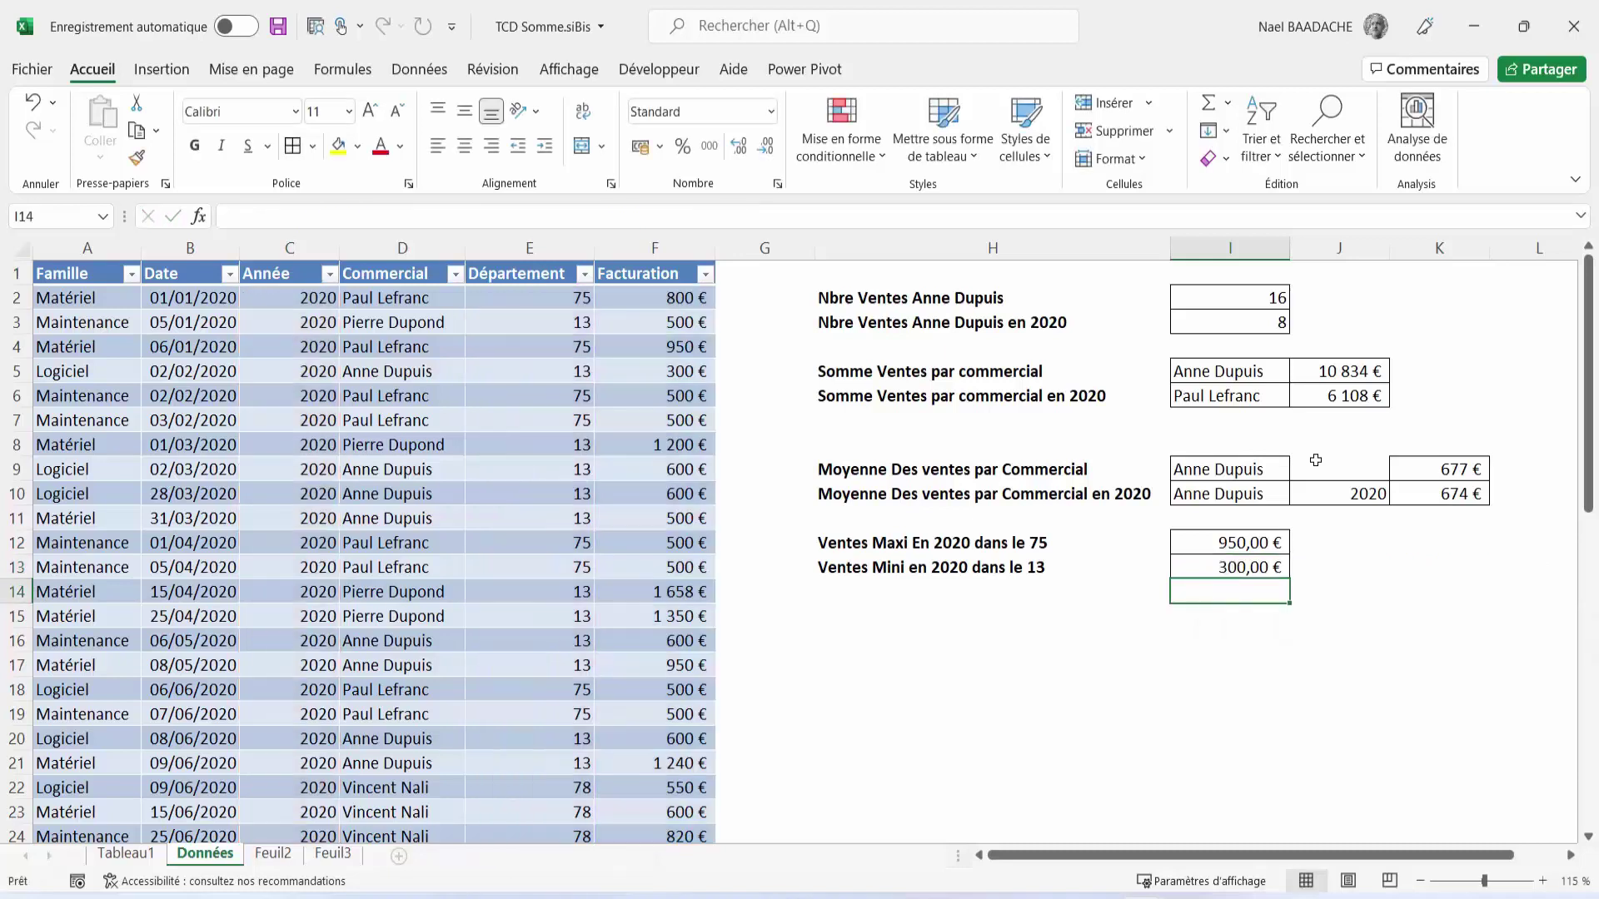
key("Up")
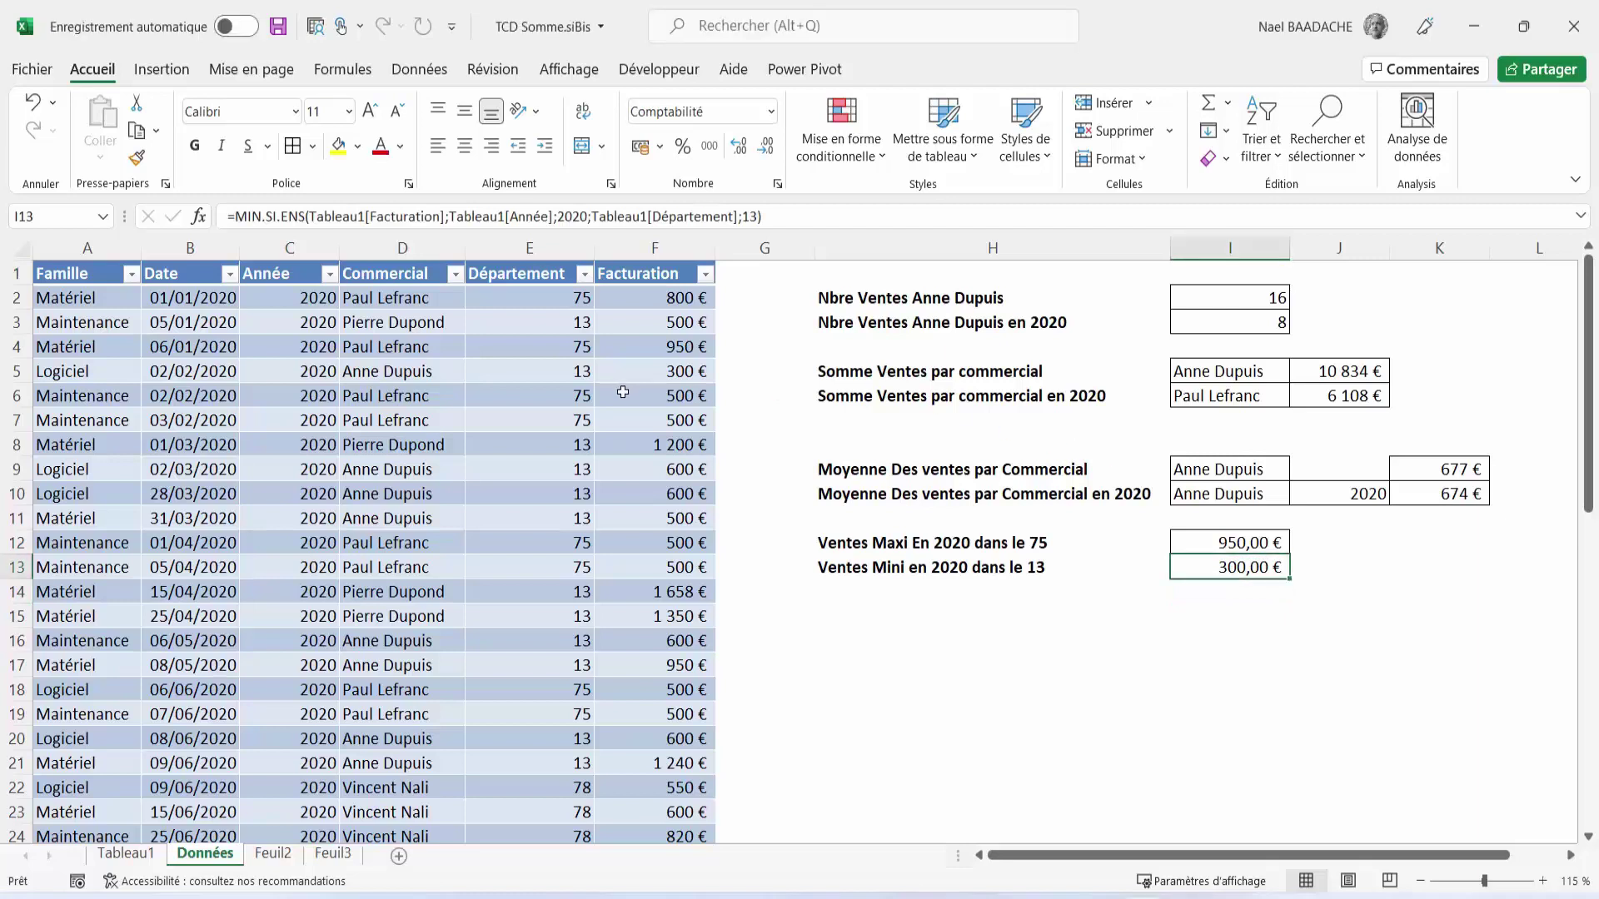
left_click(623, 393)
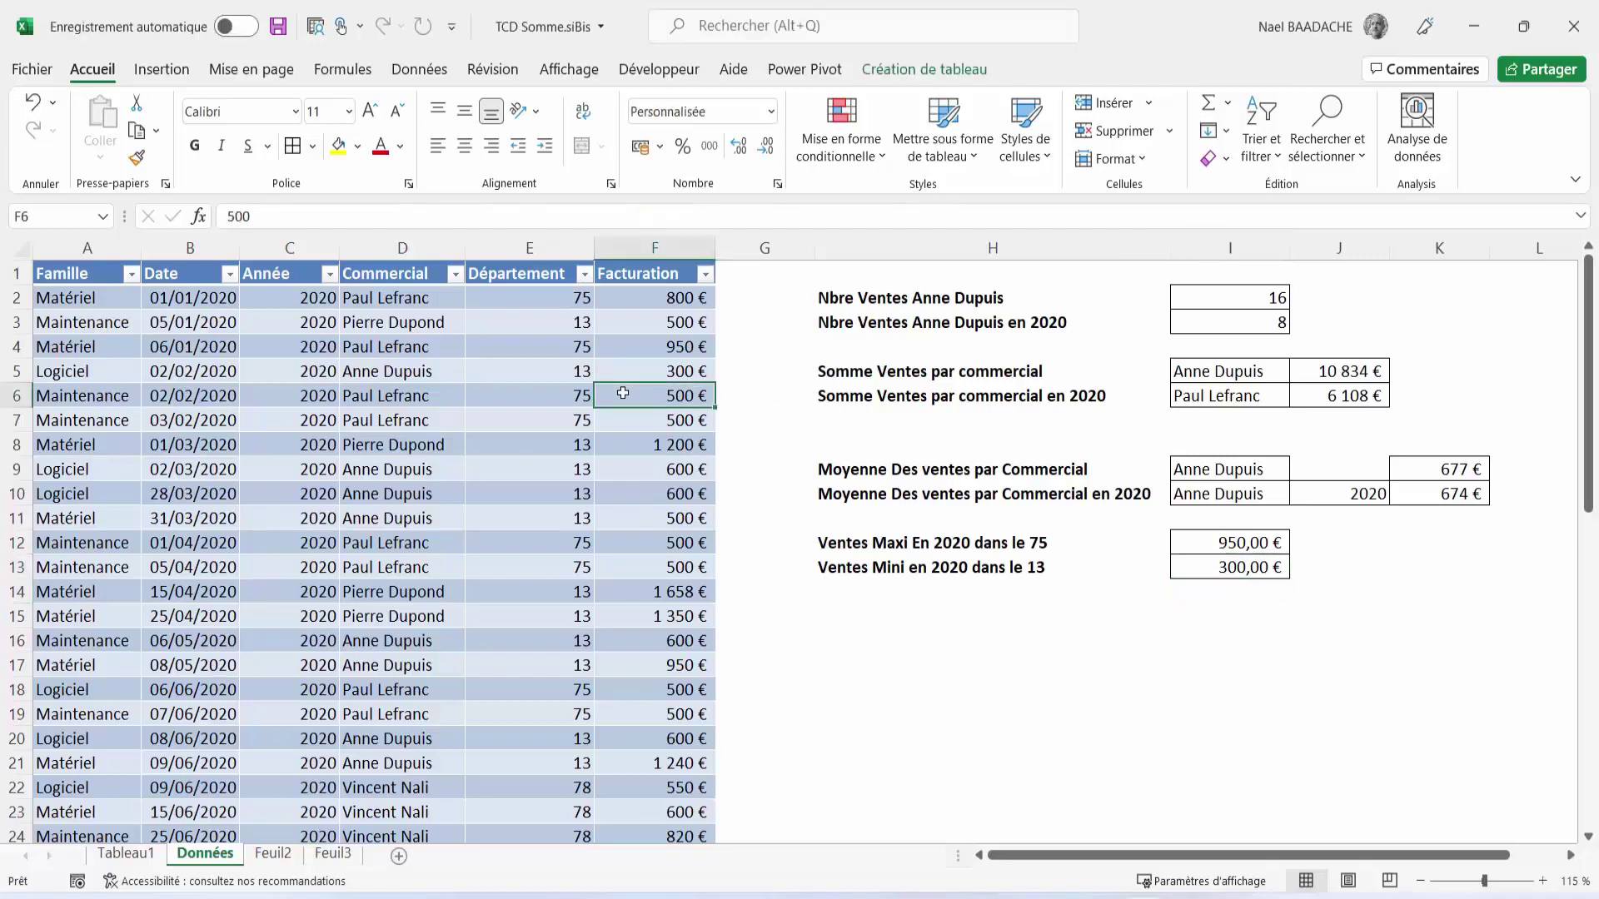
left_click(1246, 369)
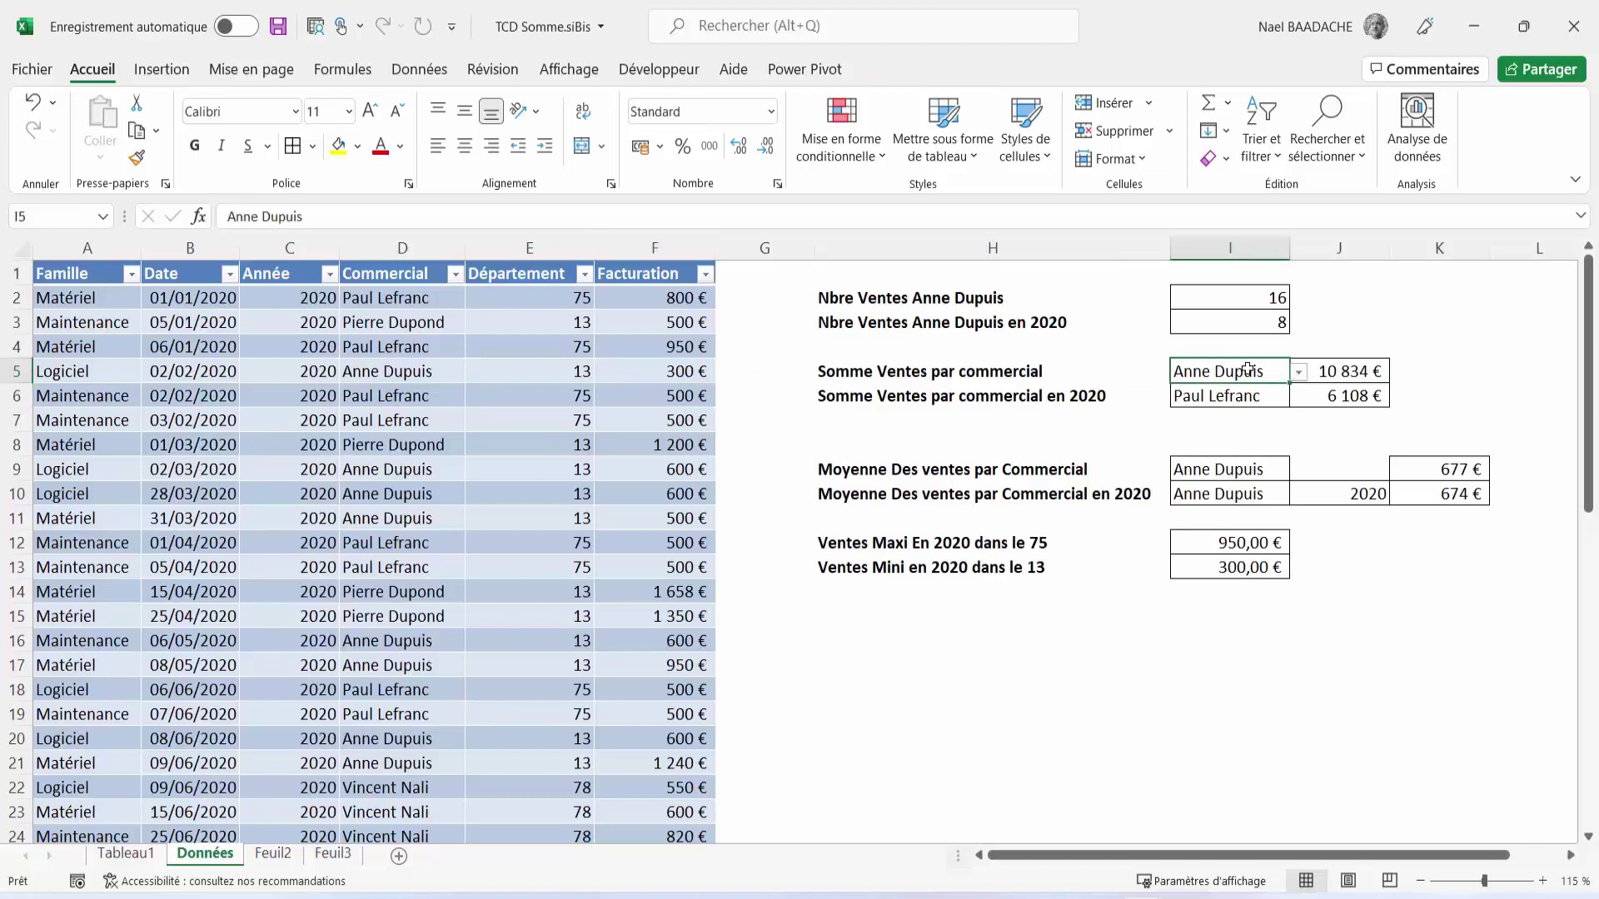
left_click(1299, 373)
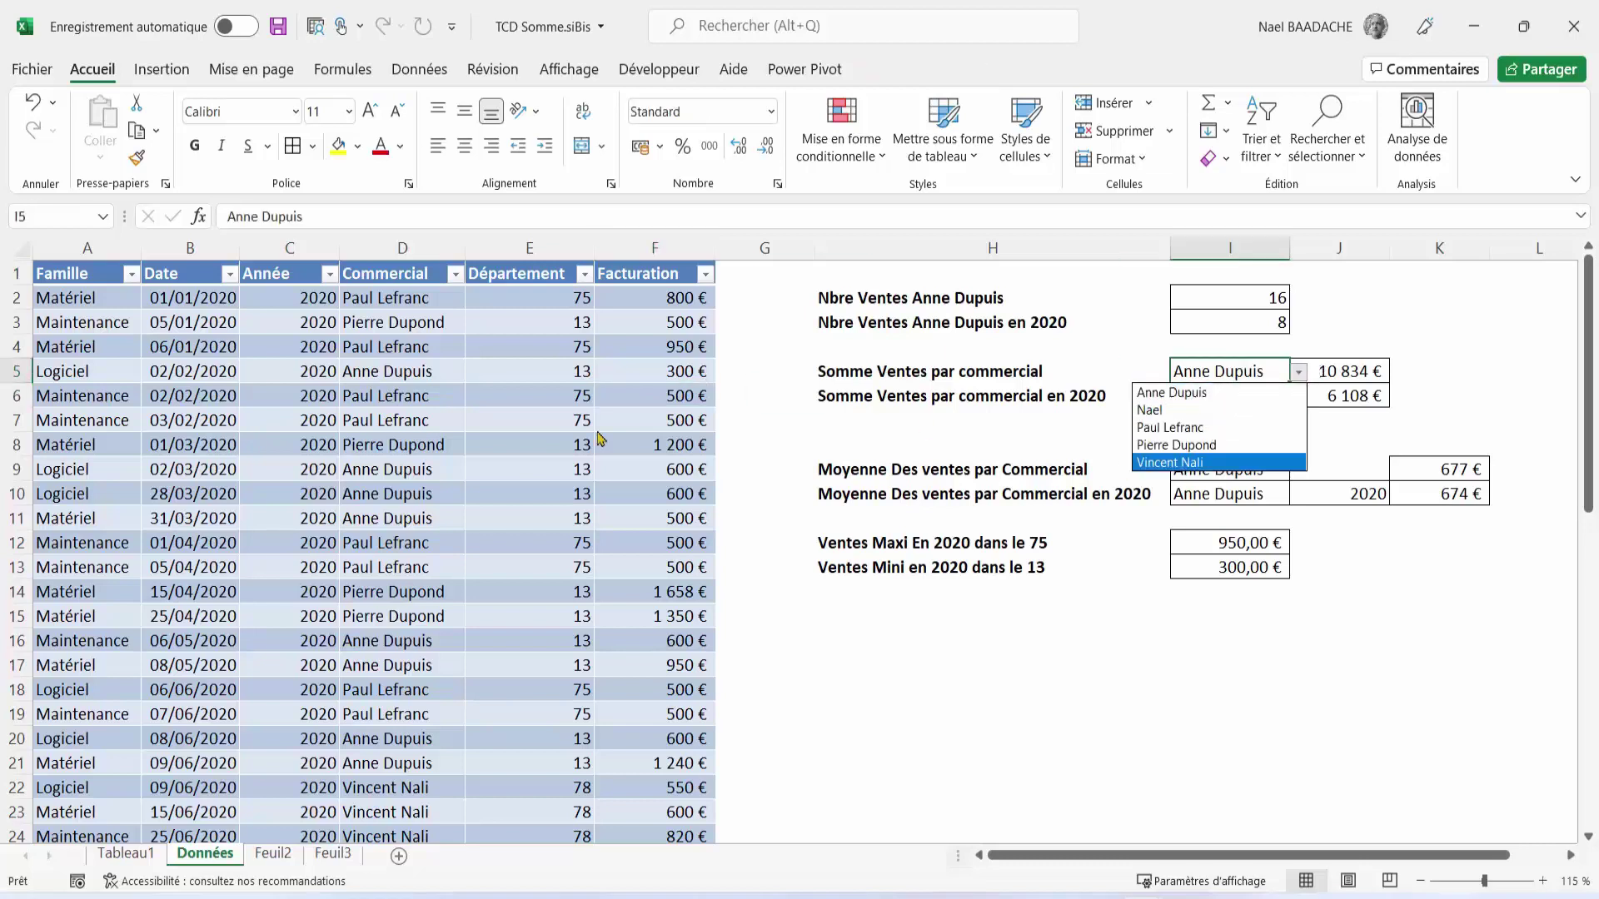
left_click(438, 439)
scroll(437, 433, "down", 9)
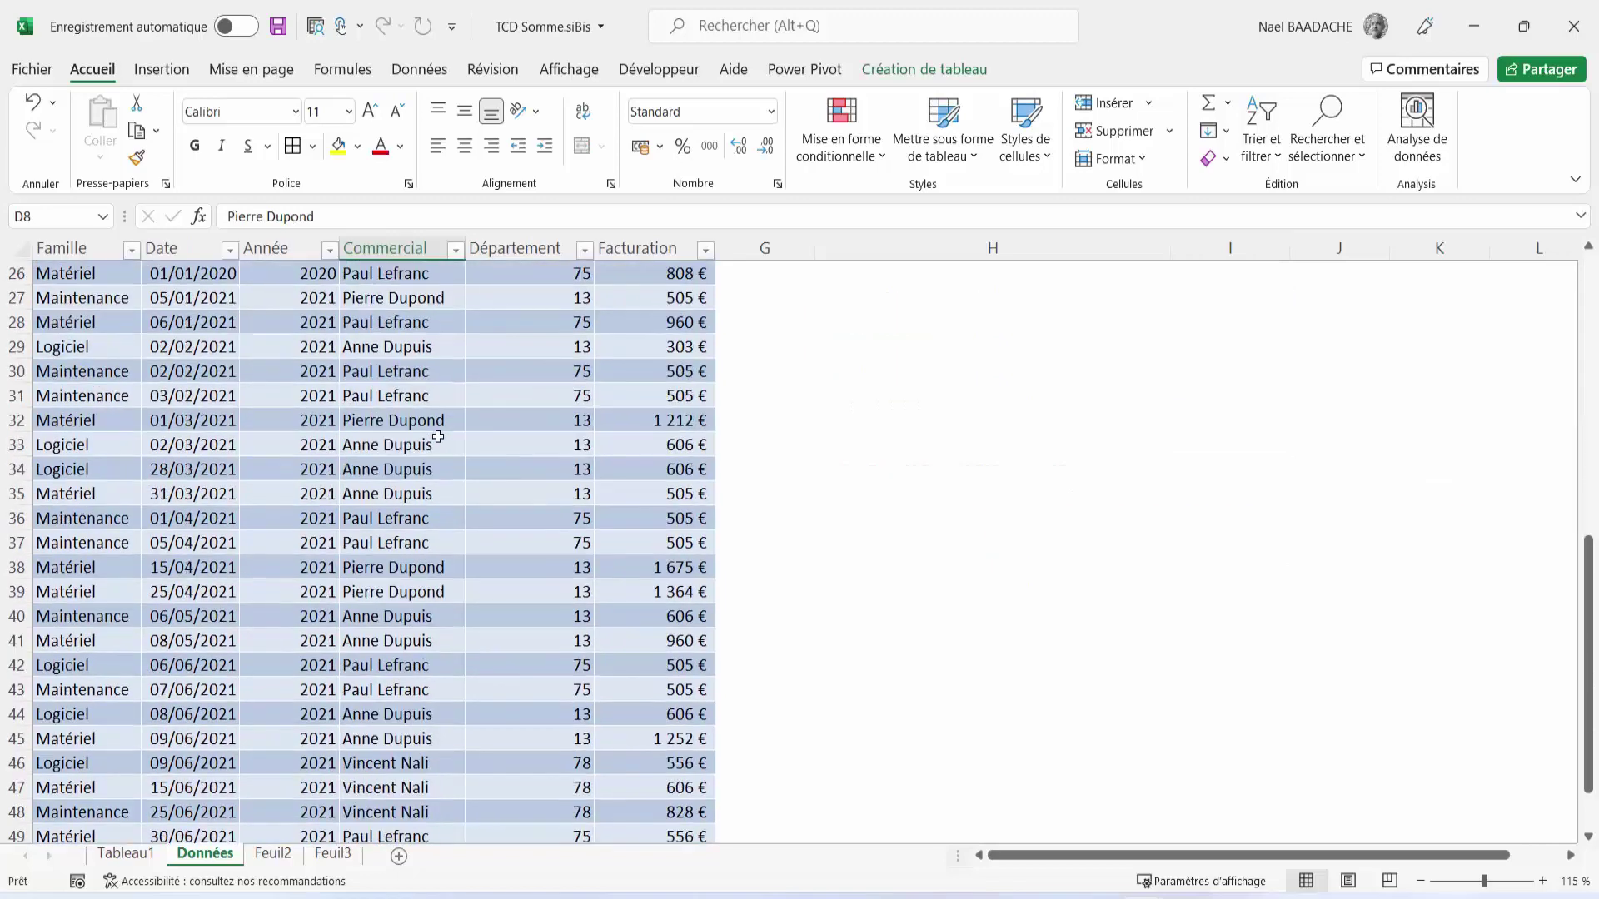
scroll(436, 499, "down", 6)
scroll(542, 401, "up", 8)
scroll(542, 400, "up", 7)
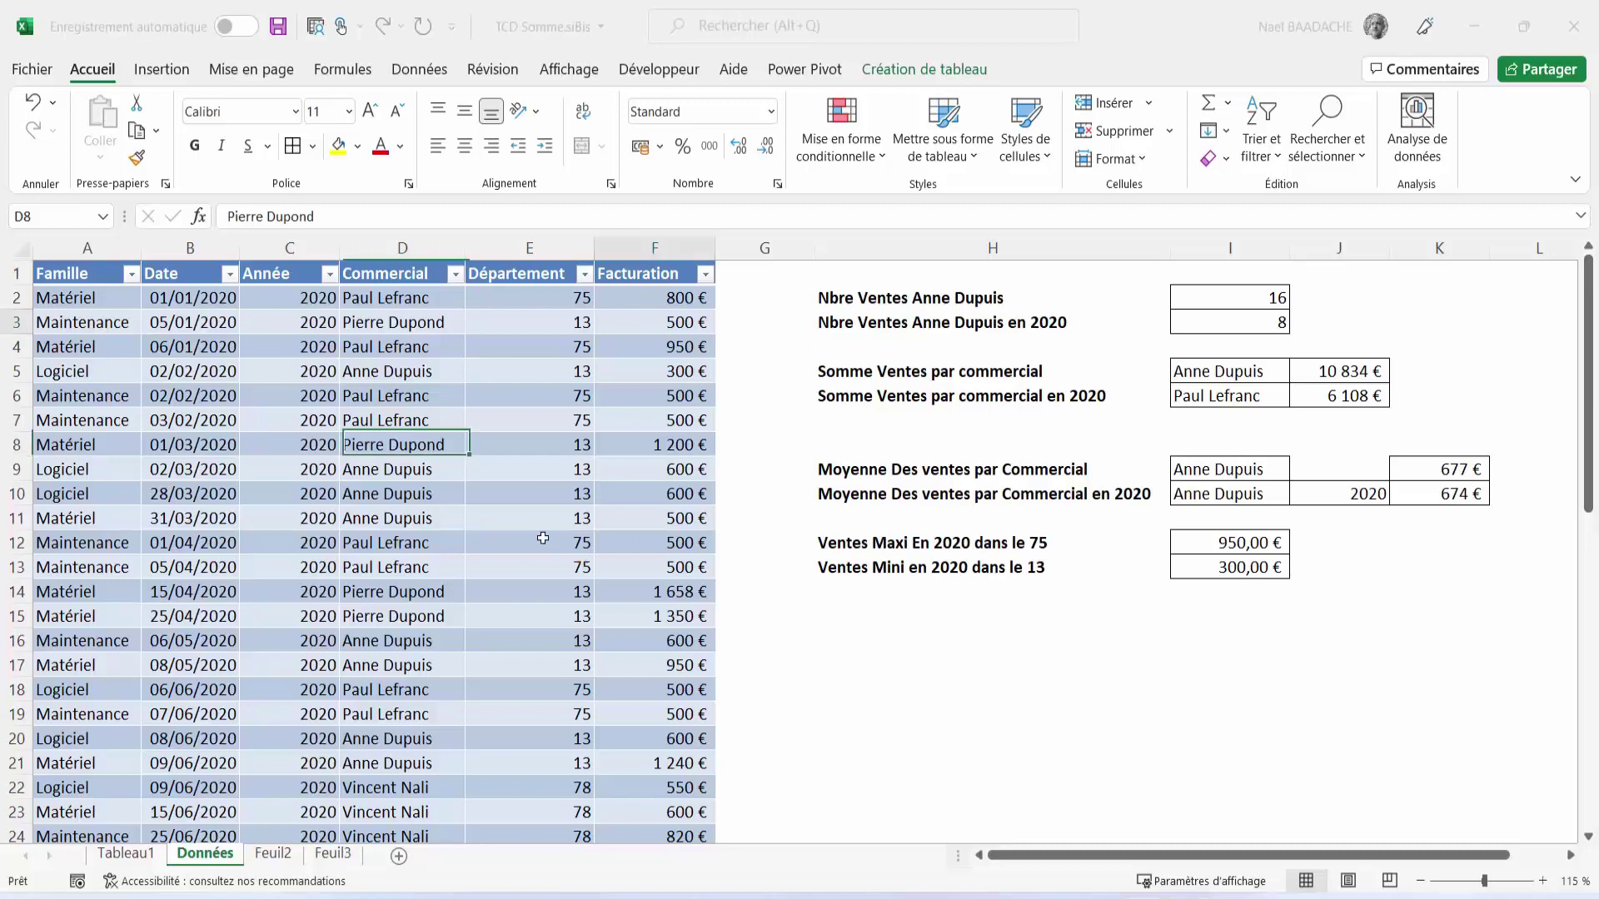
left_click(541, 462)
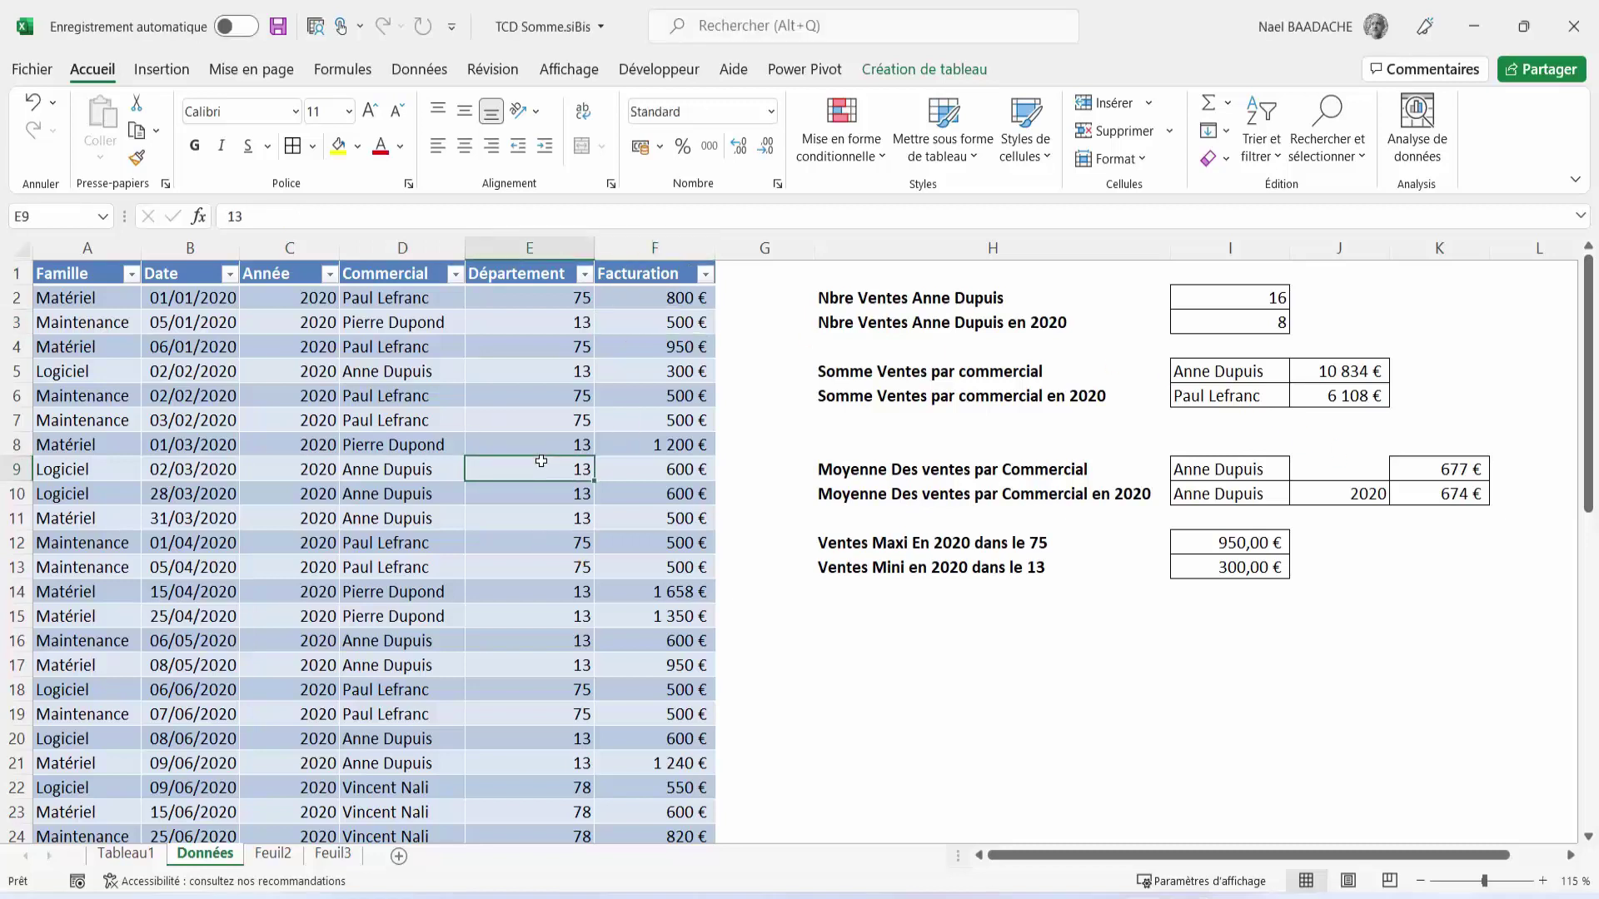